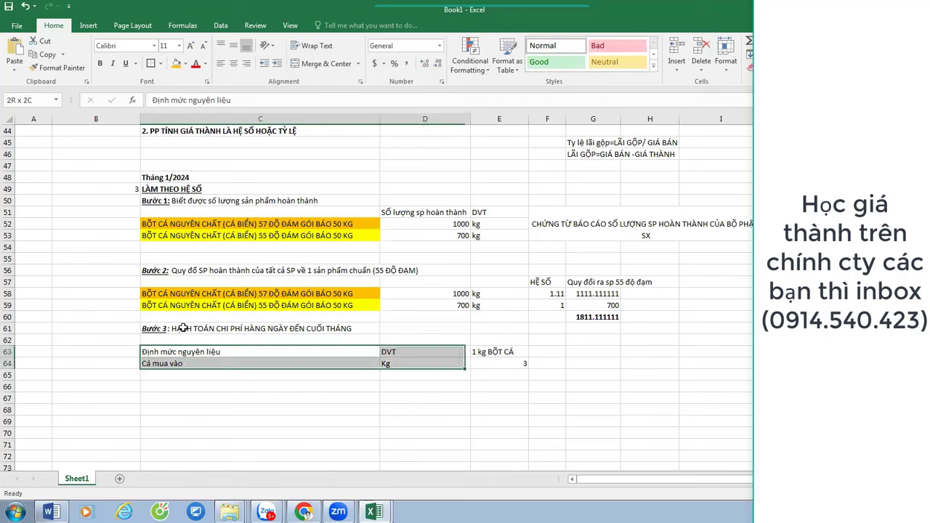
Add borders to the raw-material norm table in C63:E64 and centre its contents.
click(151, 63)
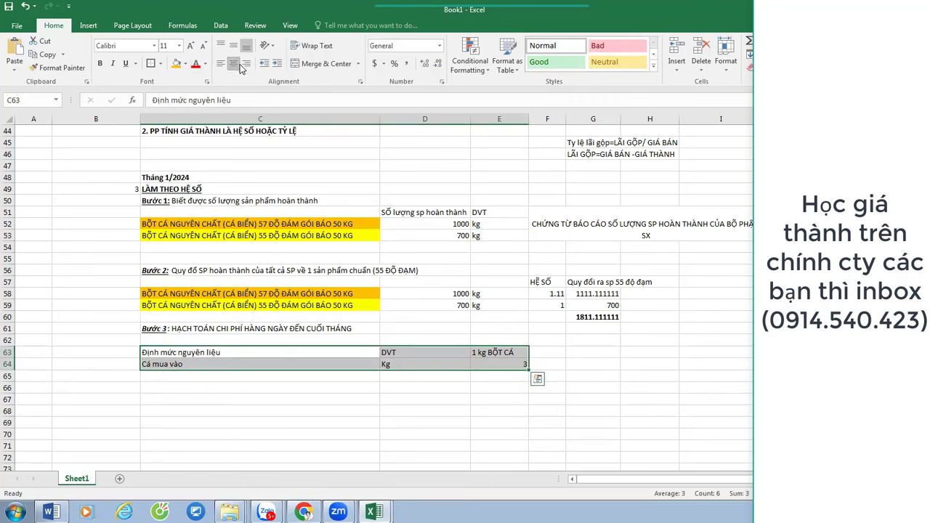
click(233, 65)
click(499, 365)
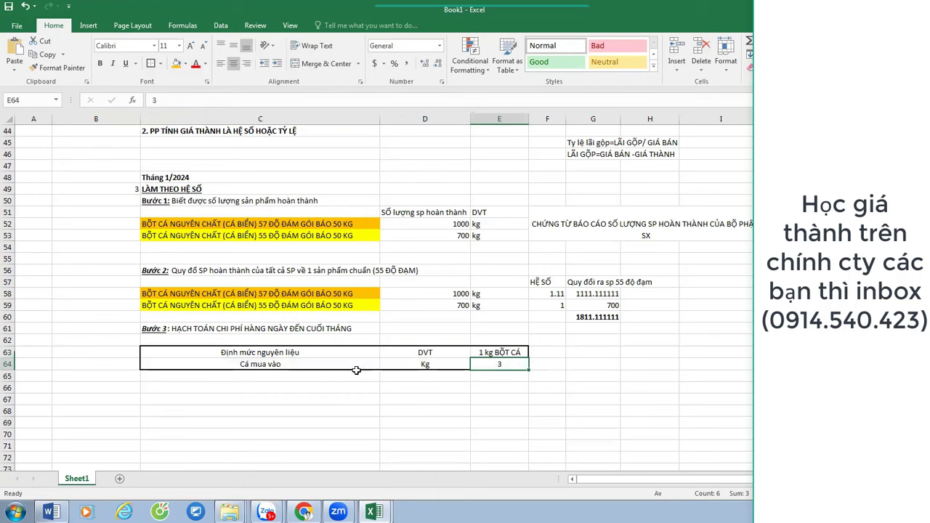
Make the "Định mức nguyên liệu" header in C63 bold.
click(321, 354)
key(ctrl+b)
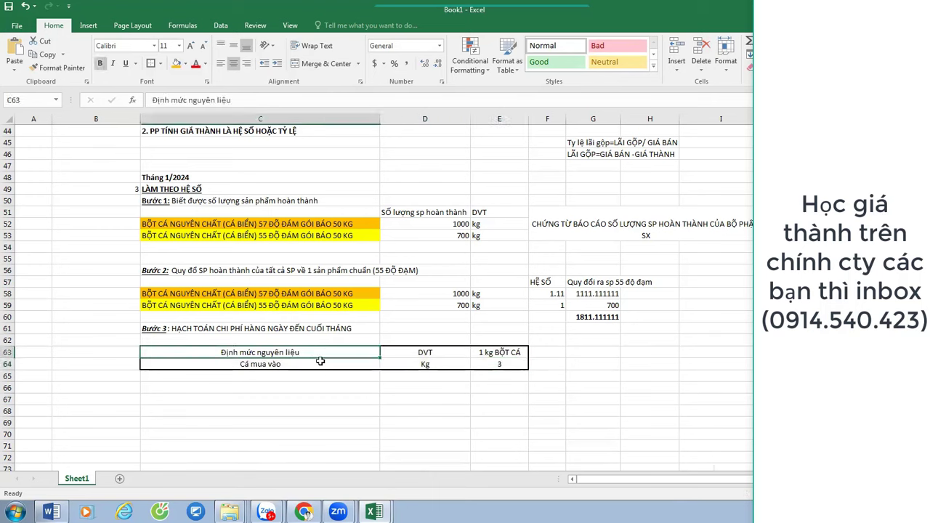
click(312, 364)
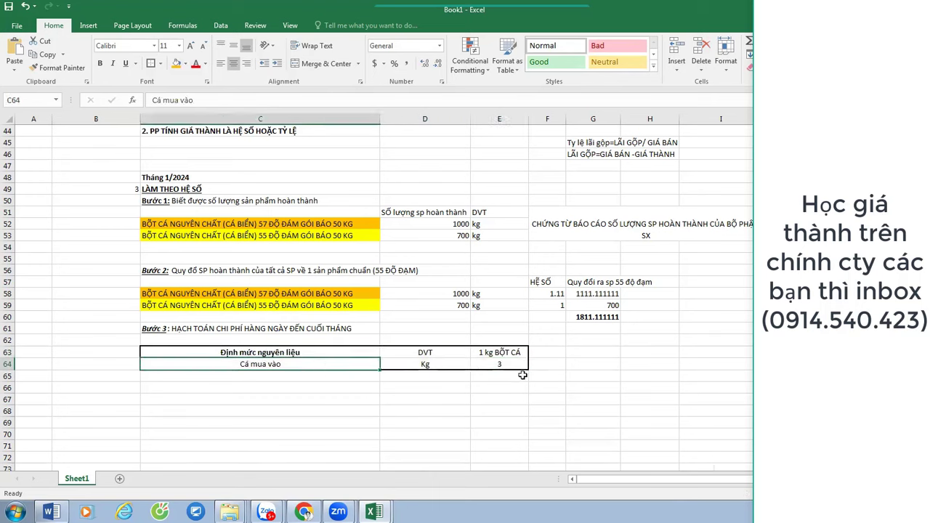
Fill cell E64, the amount of purchased fish per kg of fish meal, with orange.
click(505, 354)
click(514, 363)
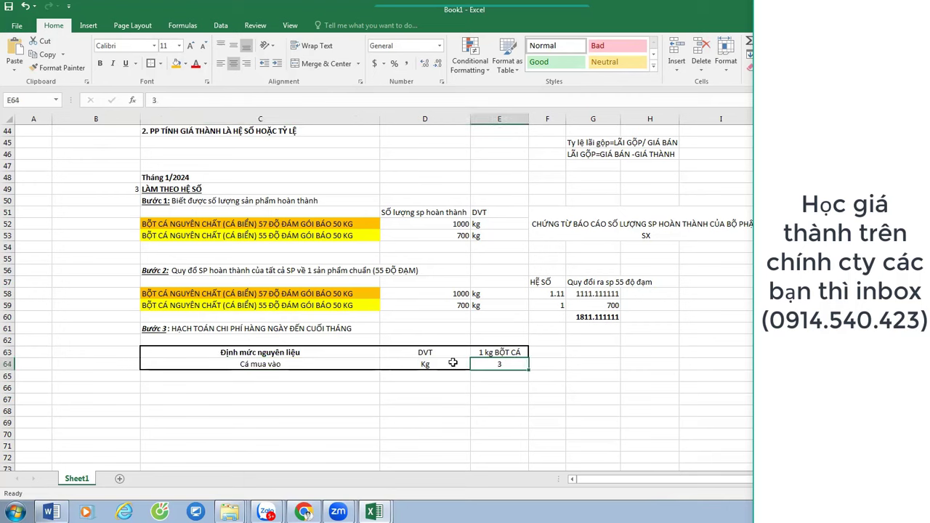
click(316, 362)
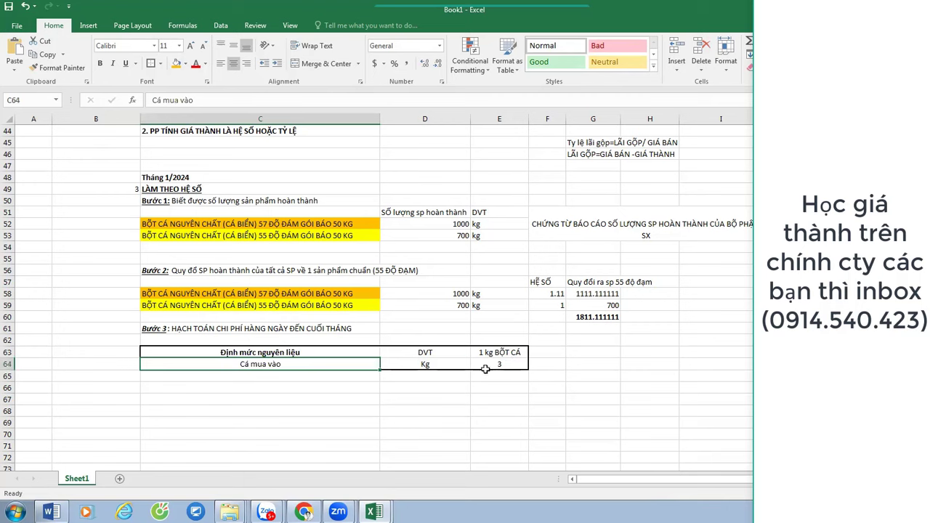
click(511, 364)
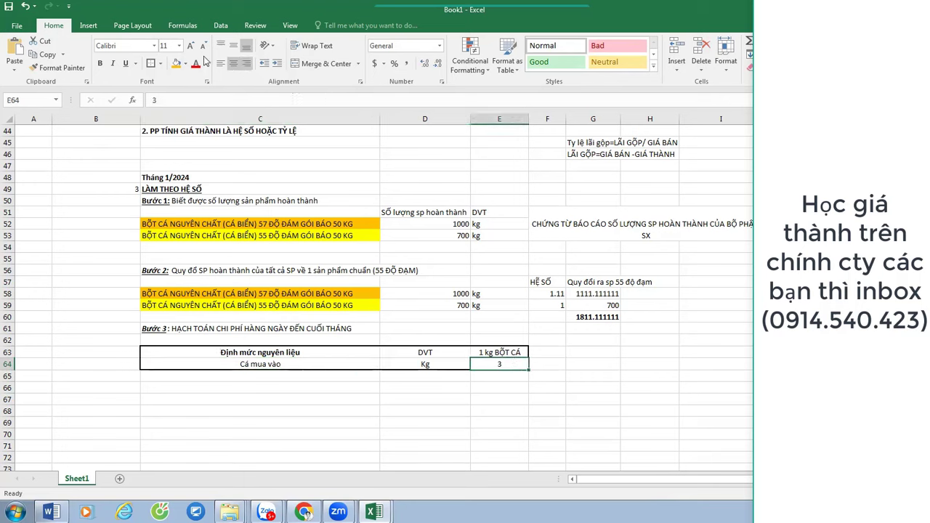
click(176, 64)
Apply an outline border to the "1 kg BỘT CÁ" header in E63.
click(376, 350)
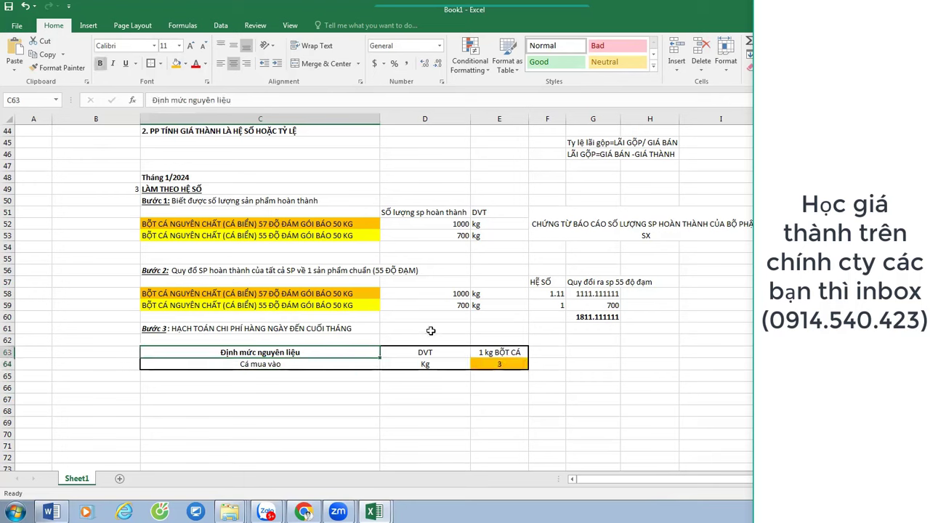
click(510, 354)
click(159, 64)
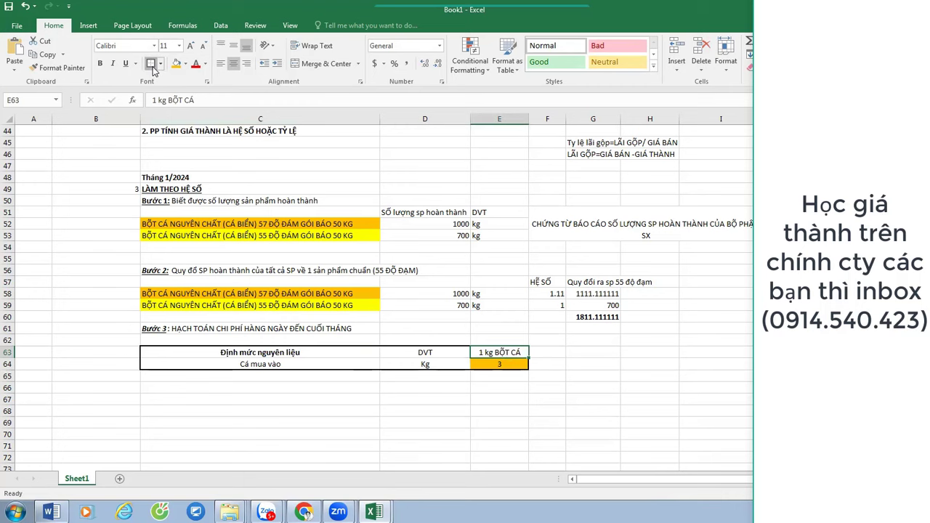
click(617, 387)
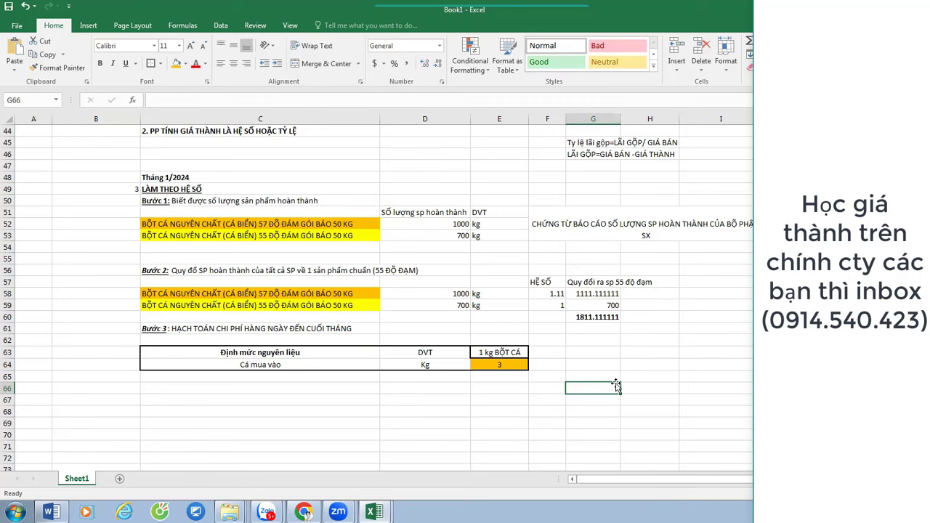
Begin a note in C66 with "Mục đích xây dựng định mức tiêu hao nguyên liệu là để".
click(303, 383)
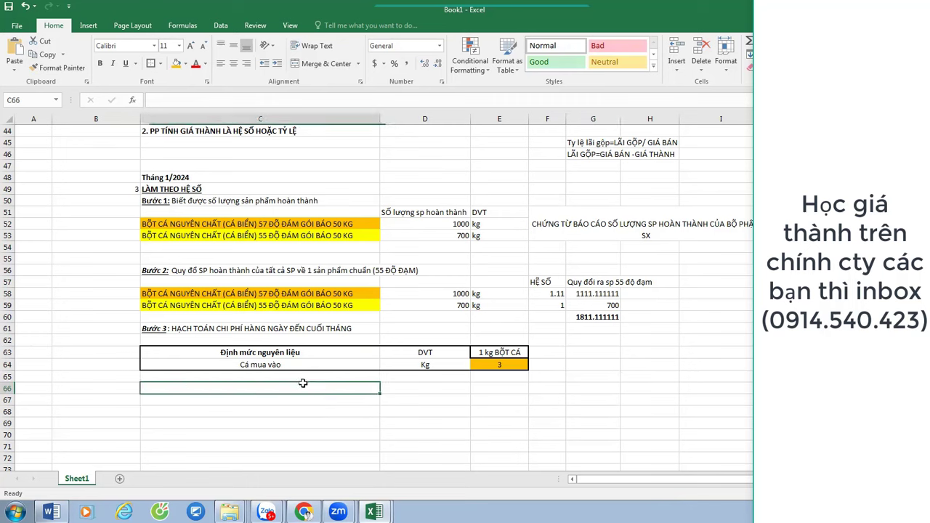
text(Mục đích)
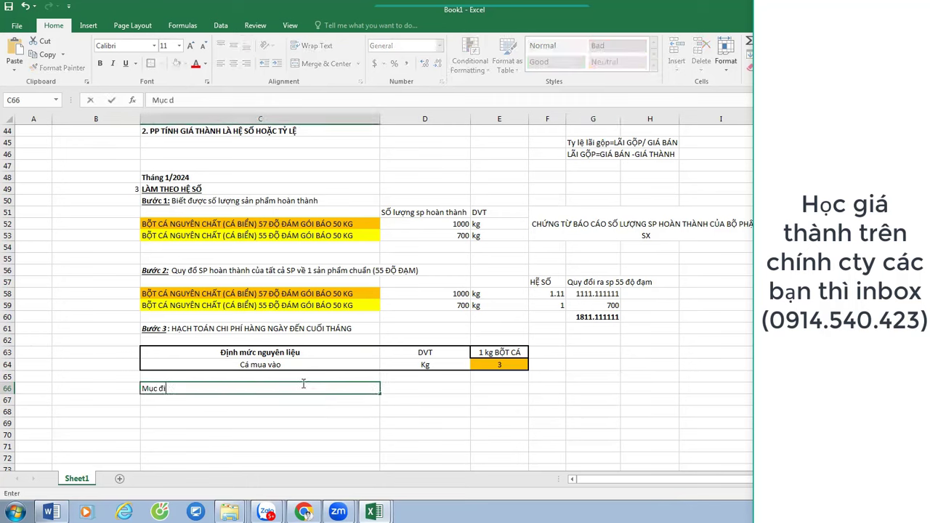
text( xây dựng d)
text(ịnh mức )
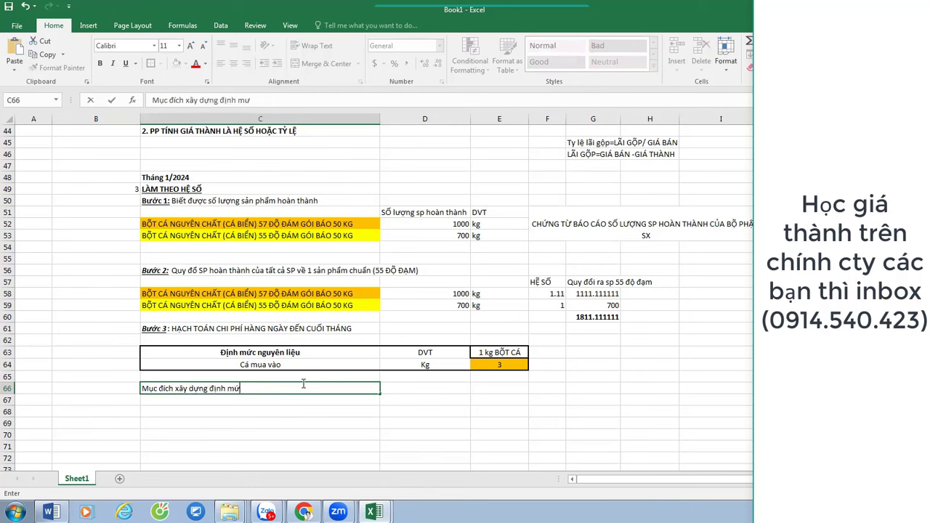
text(tiêu hao ng)
text(uyên liệu la)
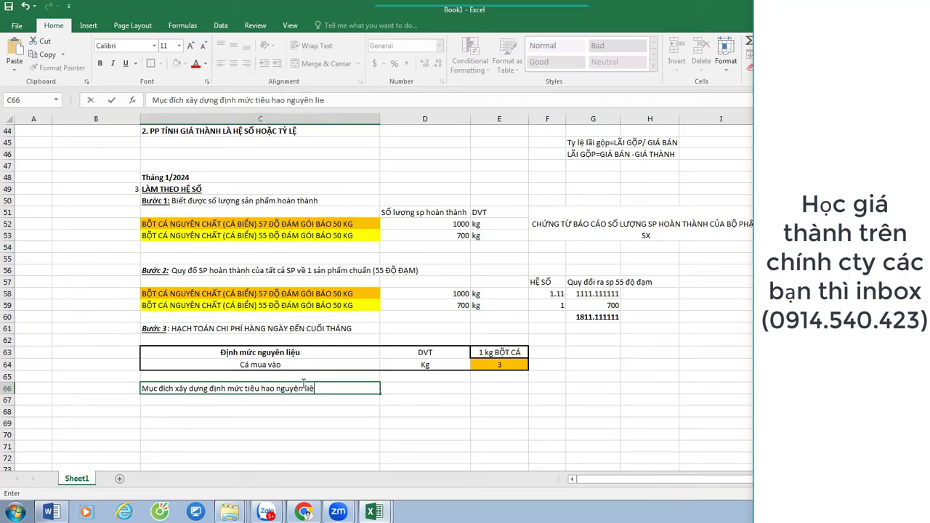
text(à đề)
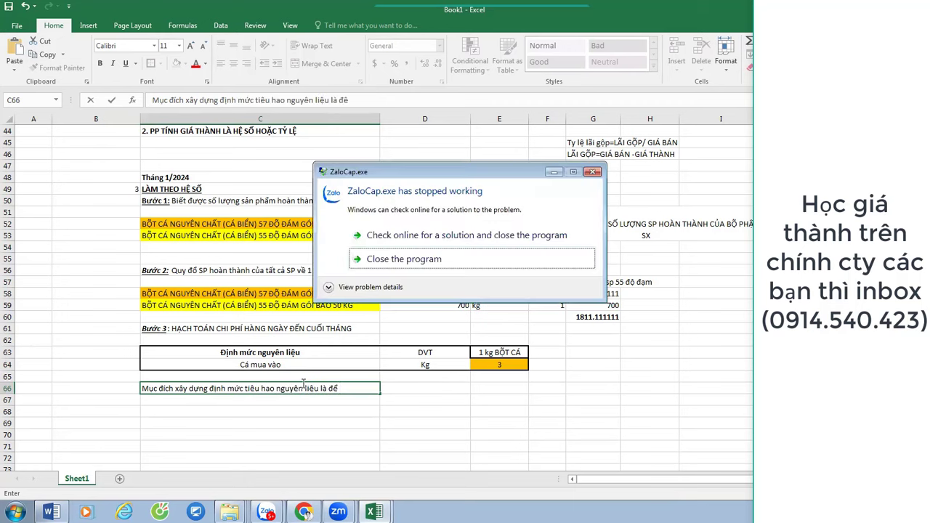
Close the crashed ZaloCap program and complete the C66 note with "soát BÁN THÀNH PHẨM HOÀN THÀNH ĐÚNG HAY SAI".
click(426, 259)
text(soát)
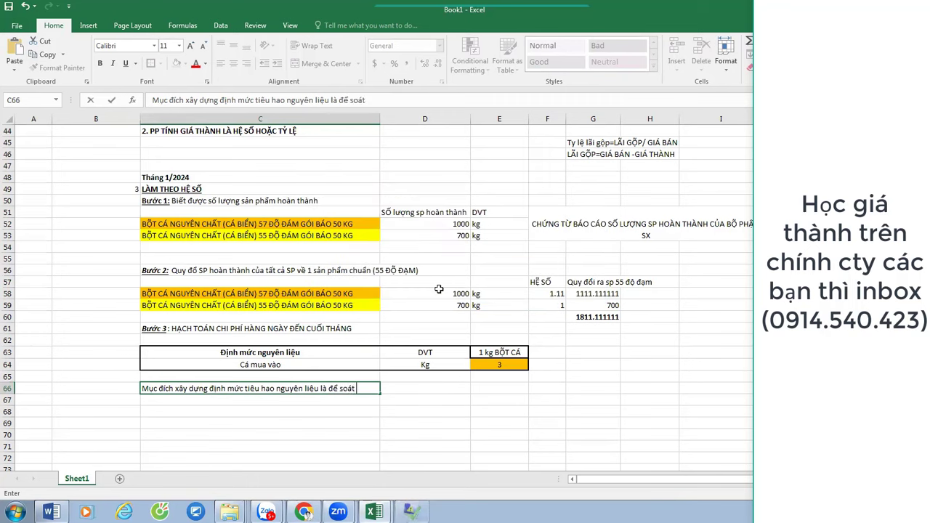
text( BÁN THÀNH PHẨM )
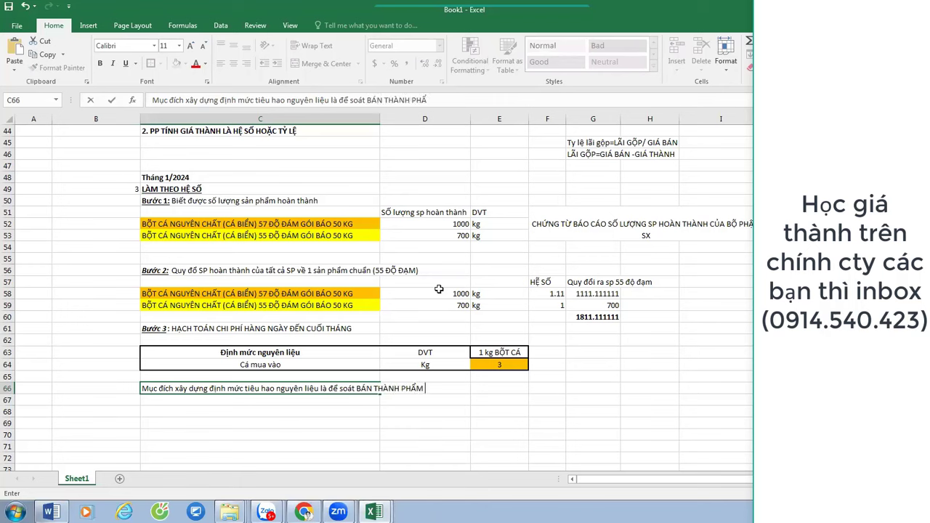
text(HOÀN THÀN)
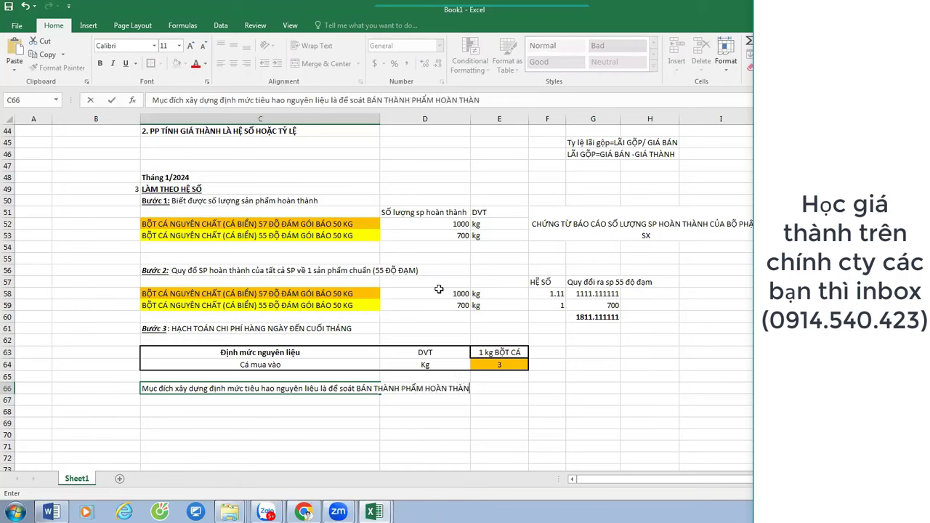
text(H ĐÚNG HAY SAI)
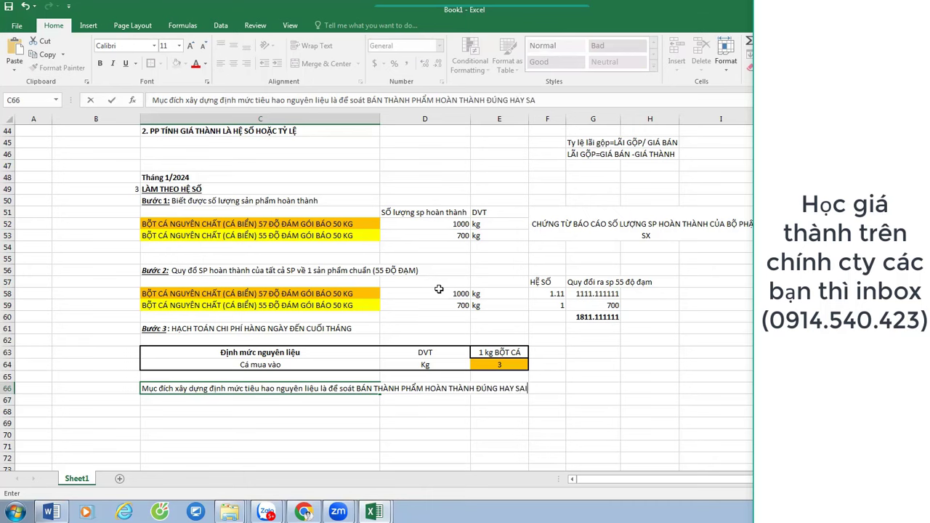
key(Return)
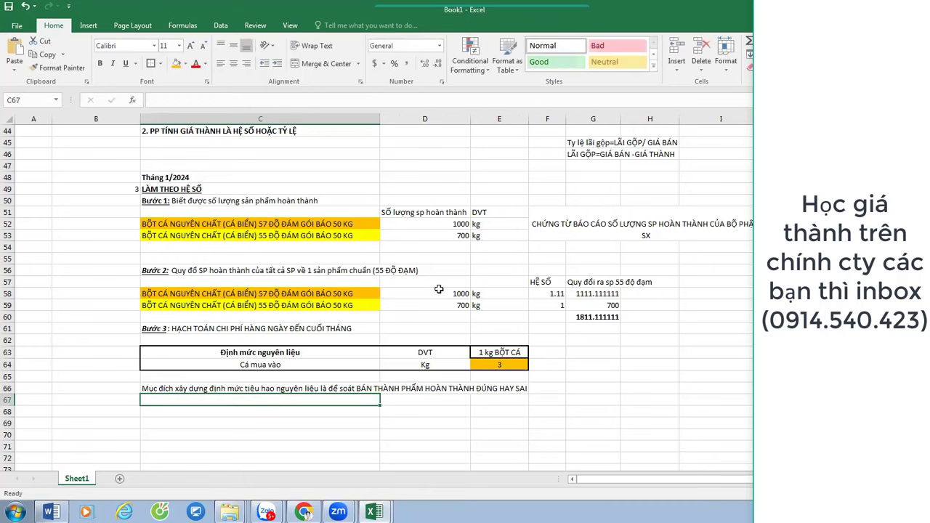
Enter the example note "9 KG CÁ ĐẦU VÀO" in cell I65.
scroll(437, 314, down, 1)
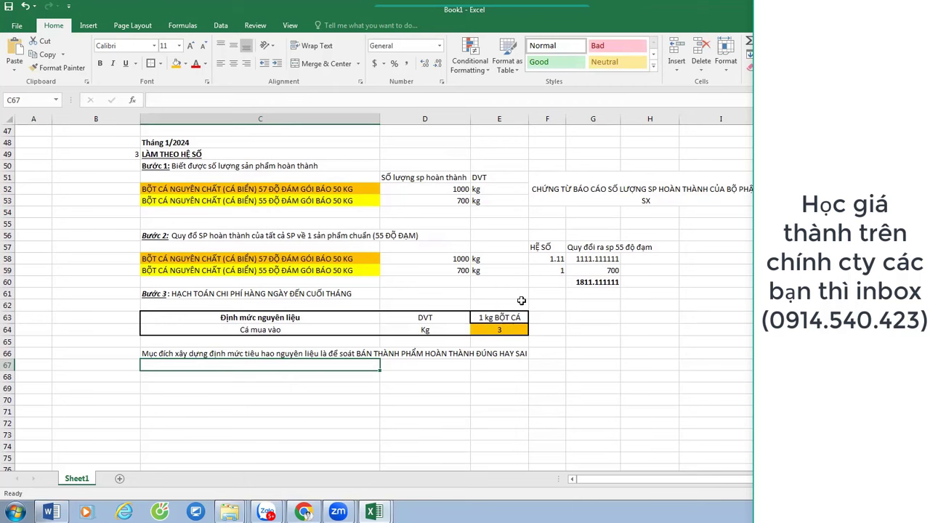
click(504, 330)
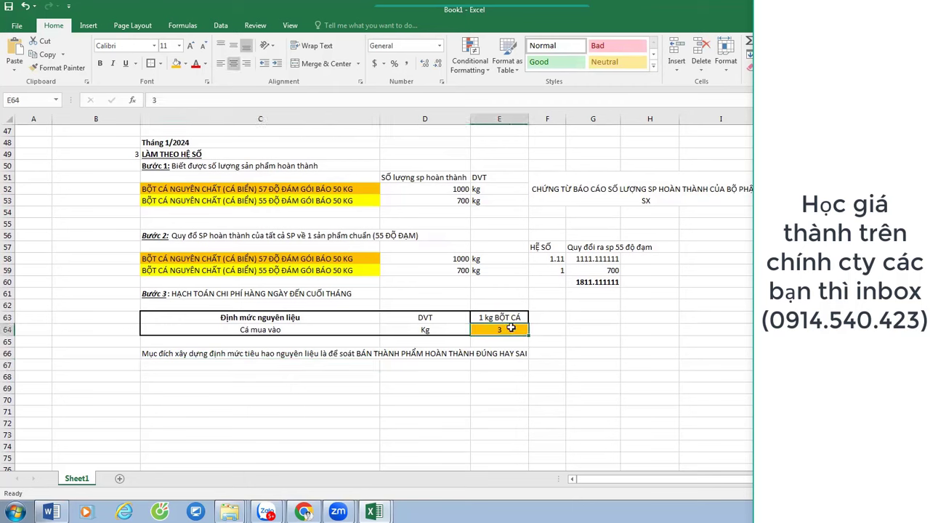
click(502, 319)
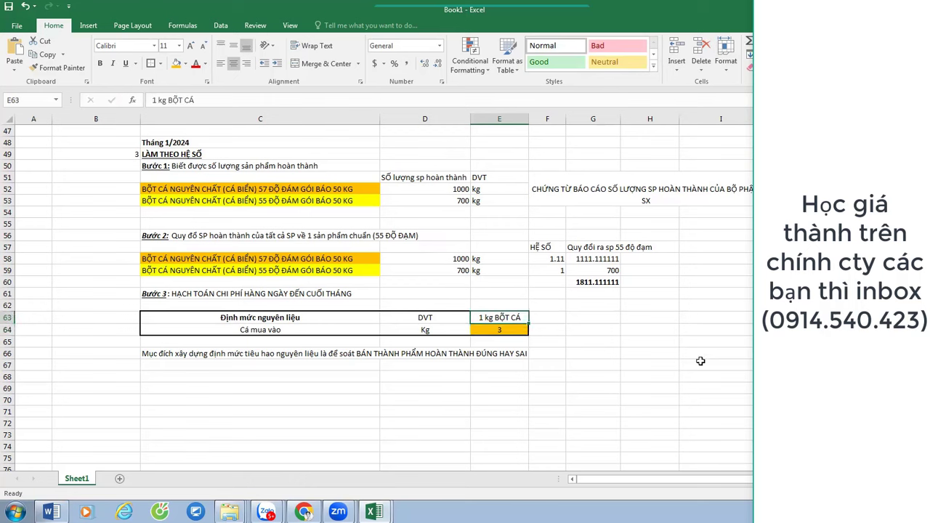
click(714, 338)
text(9)
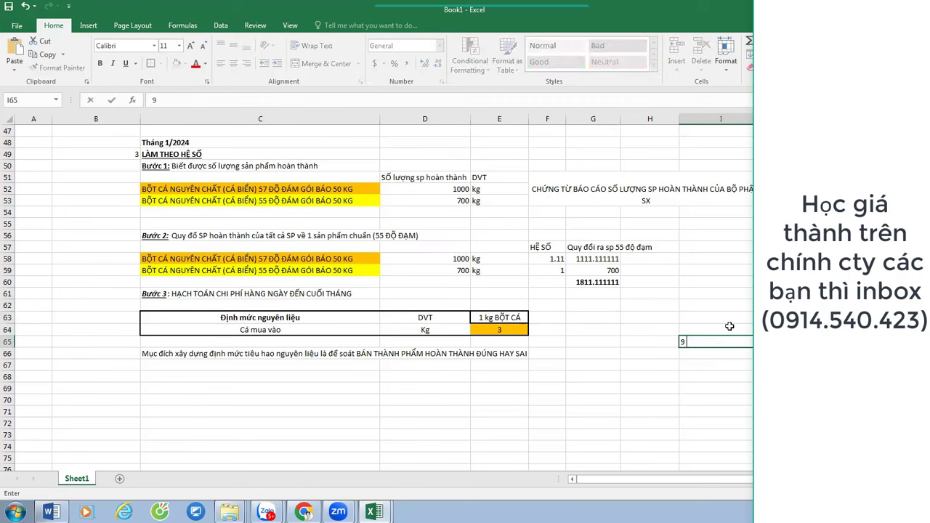
text( KG CÁ ĐẦU VÀO)
key(Return)
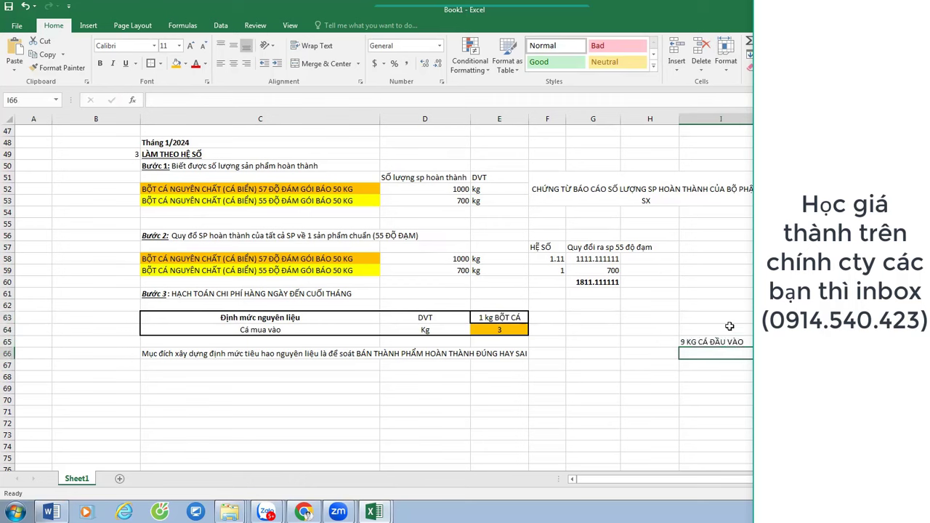
key(Left)
key(Left)
key(Left)
key(Left)
key(Left)
key(Left)
key(Left)
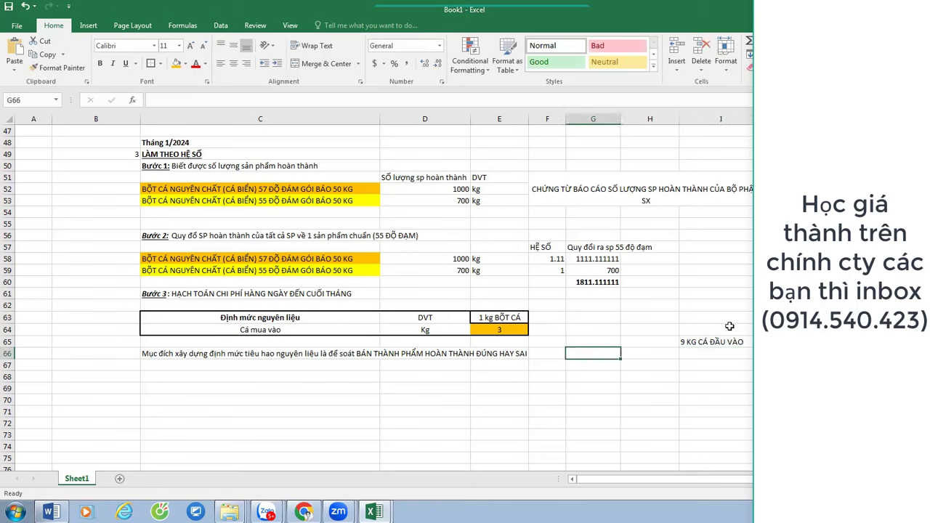
key(Down)
key(Down)
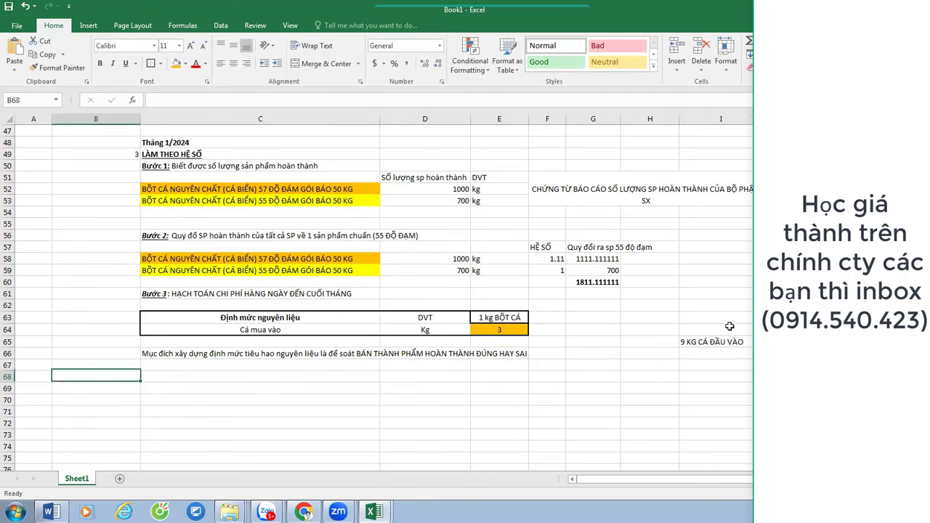
Delete the note "9 KG CÁ ĐẦU VÀO" from cell I65.
key(Right)
key(Right)
key(Right)
key(Right)
key(Right)
key(Right)
key(Right)
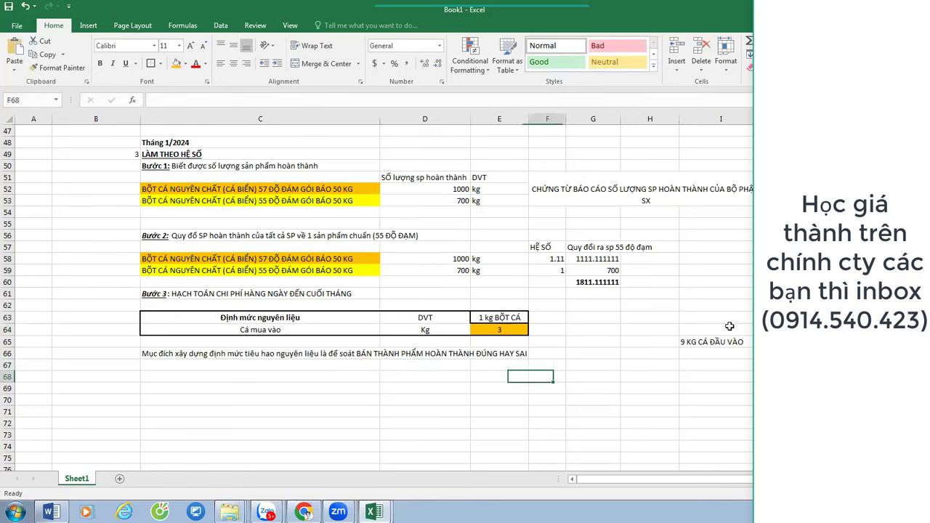
key(Up)
key(Up)
key(Up)
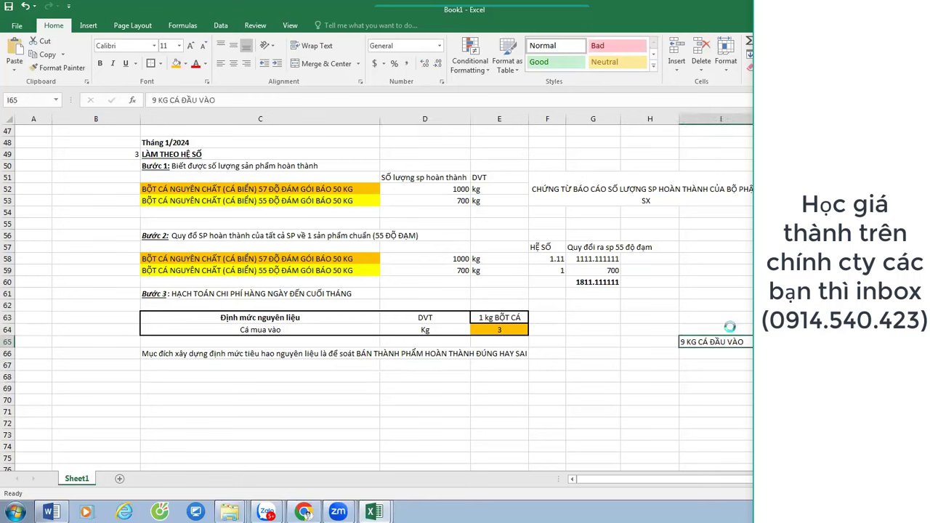
key(Delete)
key(Down)
key(Down)
key(Down)
key(Down)
key(Left)
key(Left)
key(Left)
key(Left)
key(Left)
key(Left)
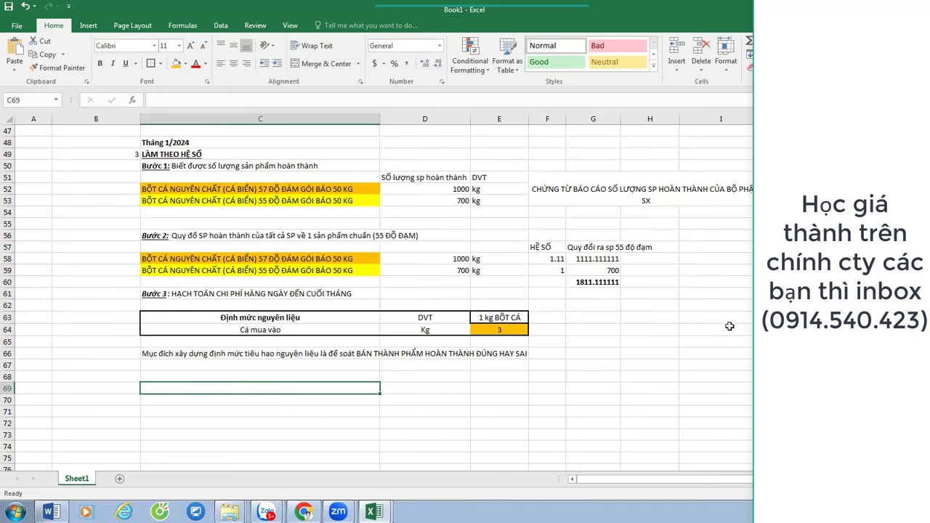
drag(523, 319, 516, 330)
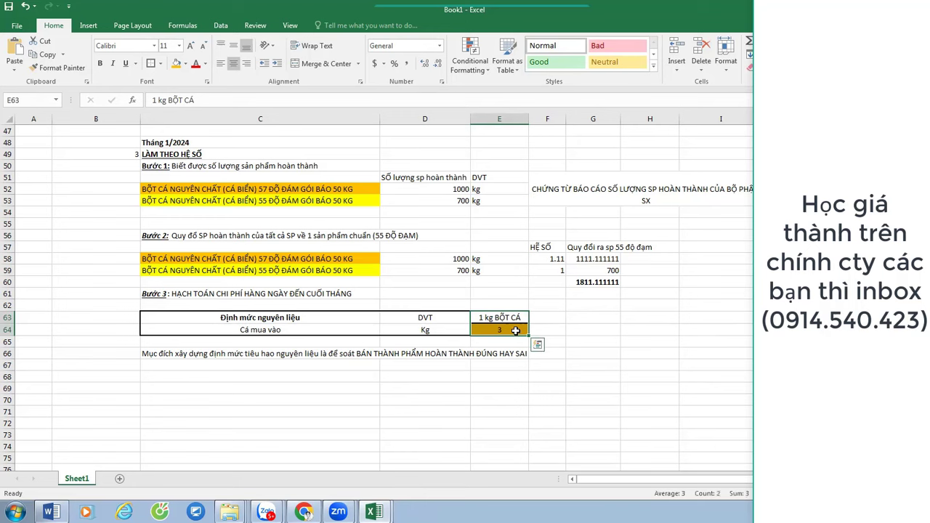
Enter the note "Dựa vào chứng từ mua cá háng ngày" in cell C69.
key(Down)
key(Down)
key(Down)
key(Down)
key(Left)
key(Left)
key(Left)
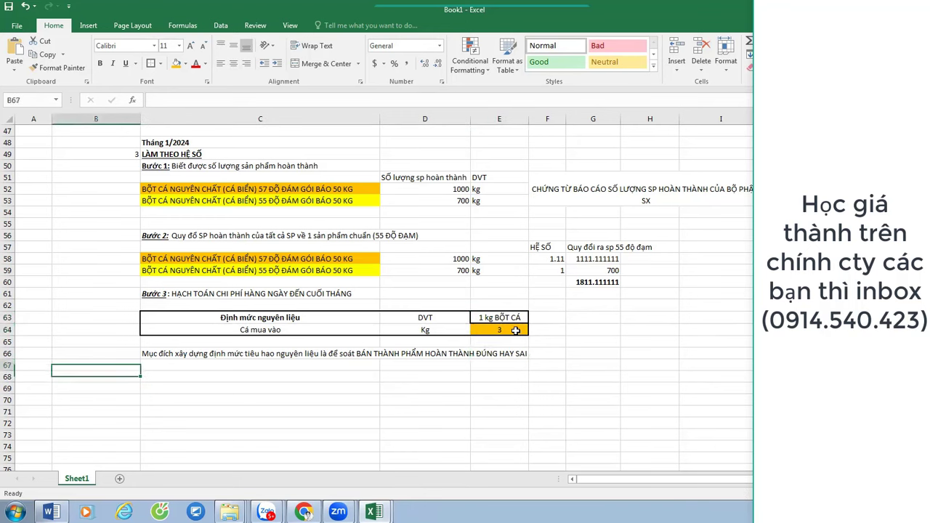
key(Right)
key(Down)
key(Down)
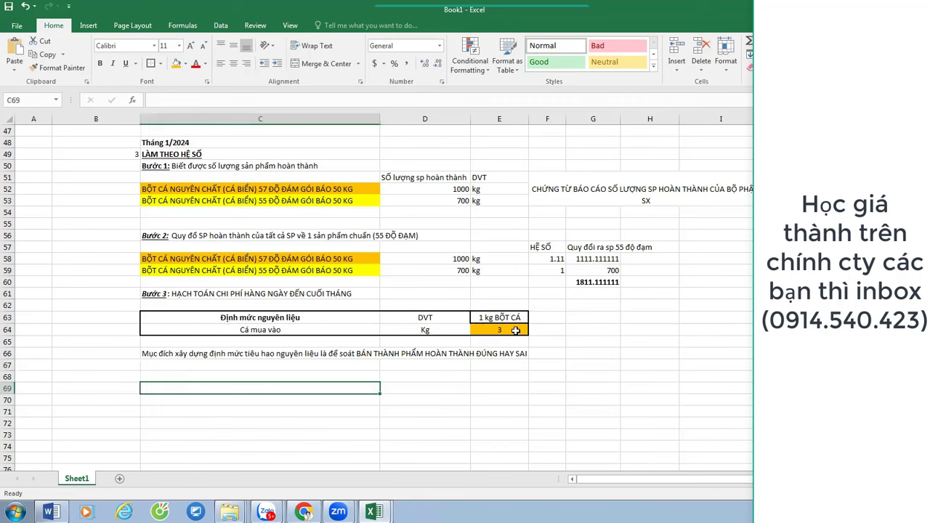
text(Dựa vào chuứng)
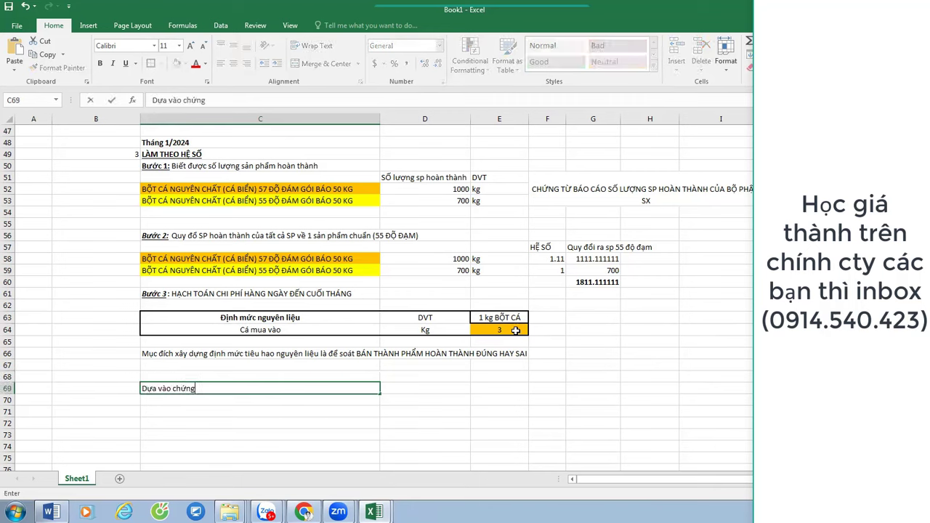
text( tu mua cá háng ngày)
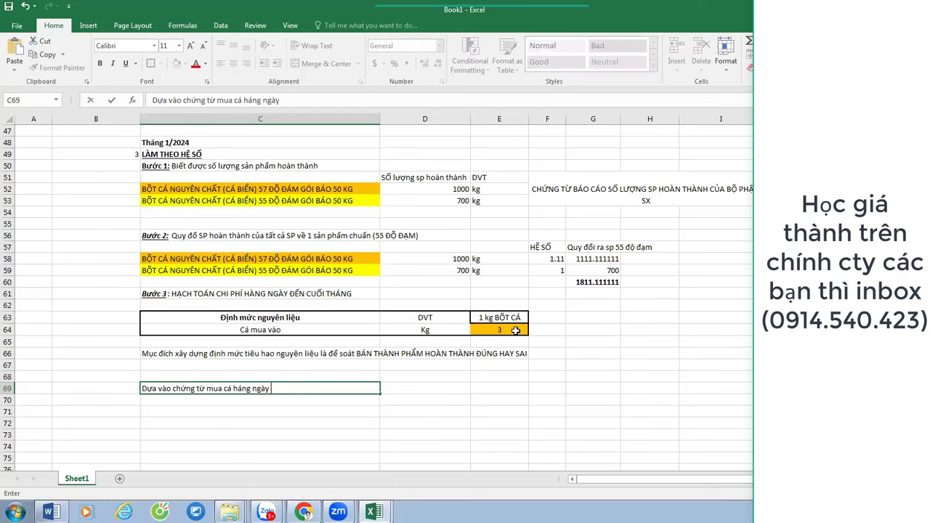
Correct the ending of the C69 note to read "hàng ngày".
key(BackSpace)
key(BackSpace)
key(BackSpace)
key(BackSpace)
key(BackSpace)
key(BackSpace)
key(BackSpace)
key(BackSpace)
key(BackSpace)
text(ang ngayf)
key(Return)
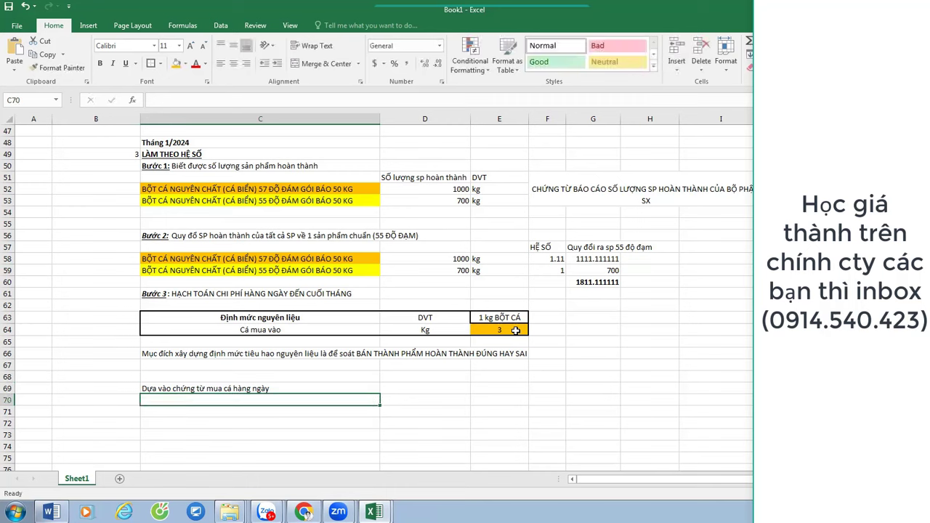
Enter the debit line "Nợ 621" in C71 and begin the credit line "Có" in C72.
key(Down)
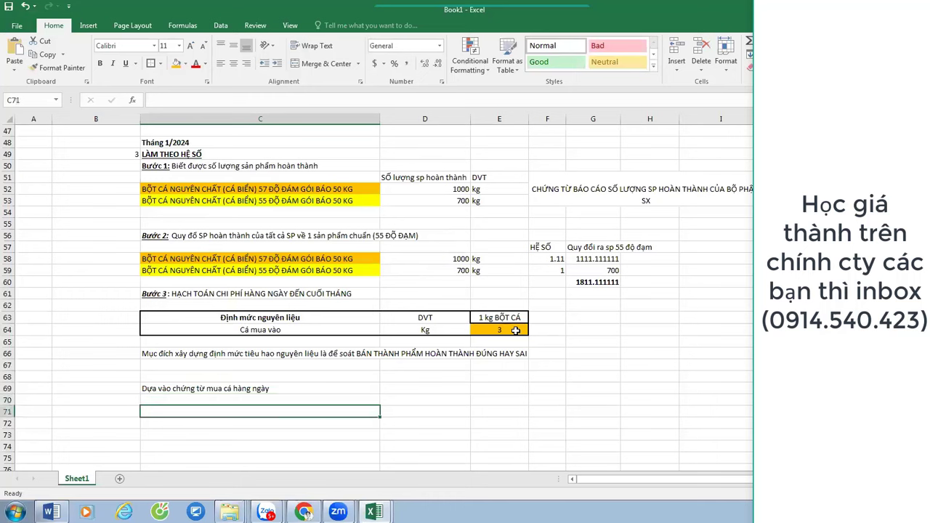
key(Up)
key(Down)
text(N)
shift+click(516, 330)
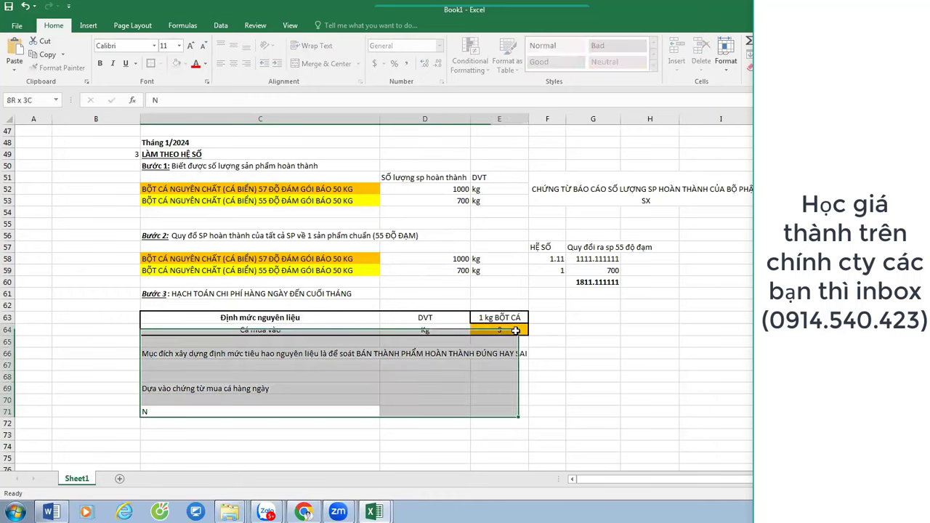
key(Down)
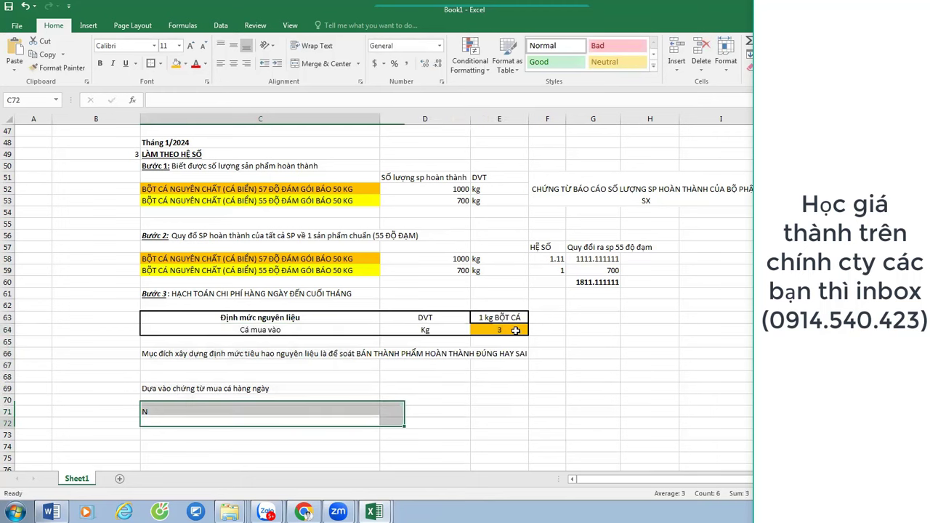
key(Up)
text(N)
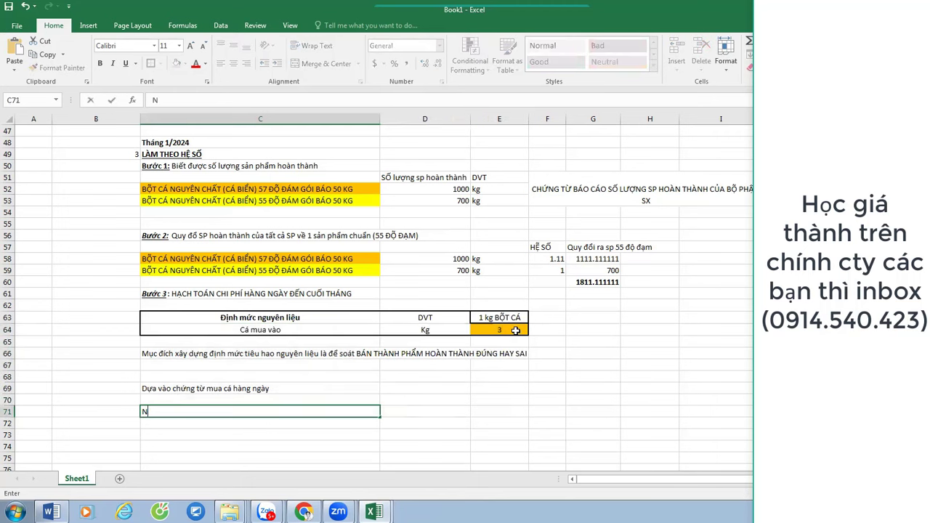
text(ợ 621)
key(Return)
text(C)
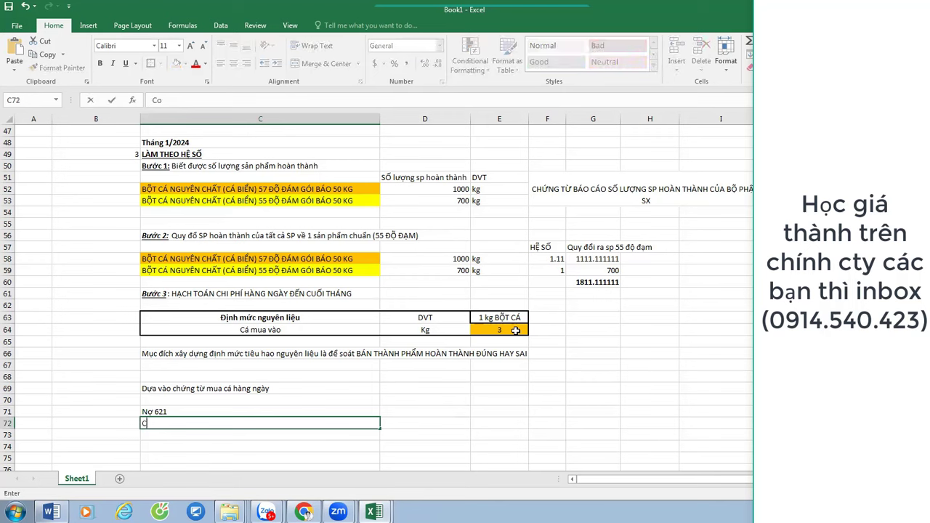
text(ó)
key(Return)
key(Up)
key(Up)
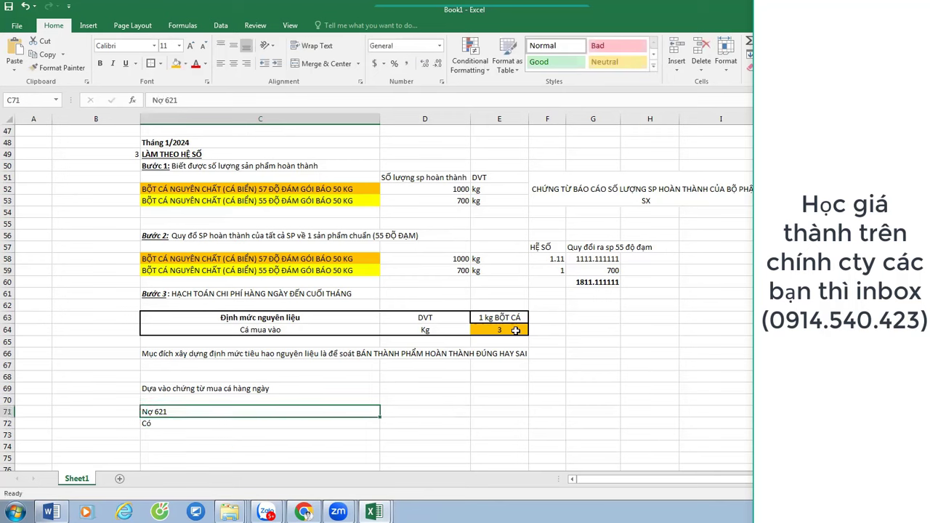
Start saving the workbook under a new name and browse to the existing personal subfolder of DICHVUKETOAN on drive F.
key(ctrl+s)
key(Escape)
key(F12)
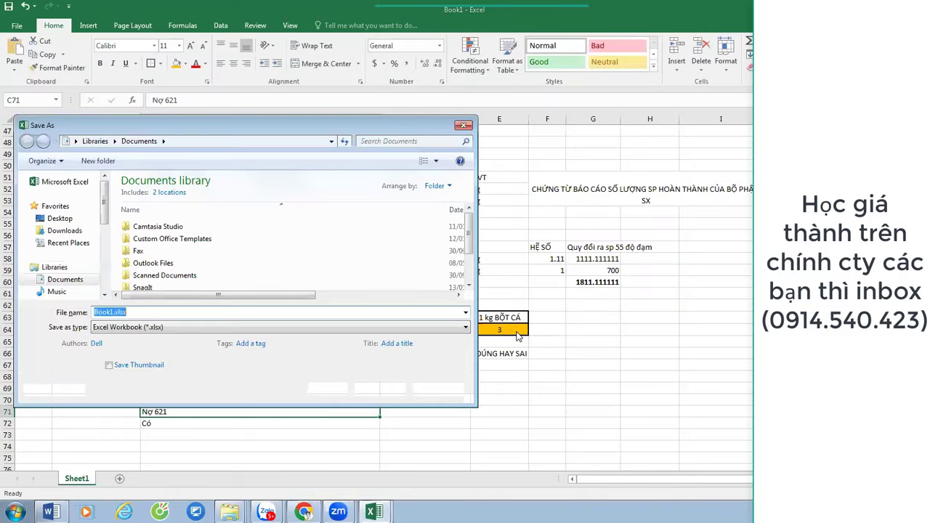
scroll(107, 205, down, 3)
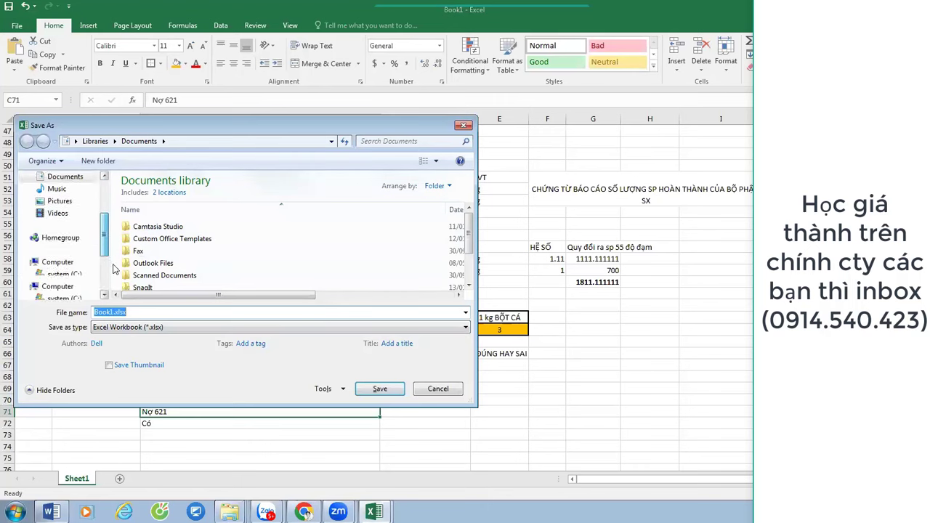
scroll(108, 240, down, 3)
click(69, 262)
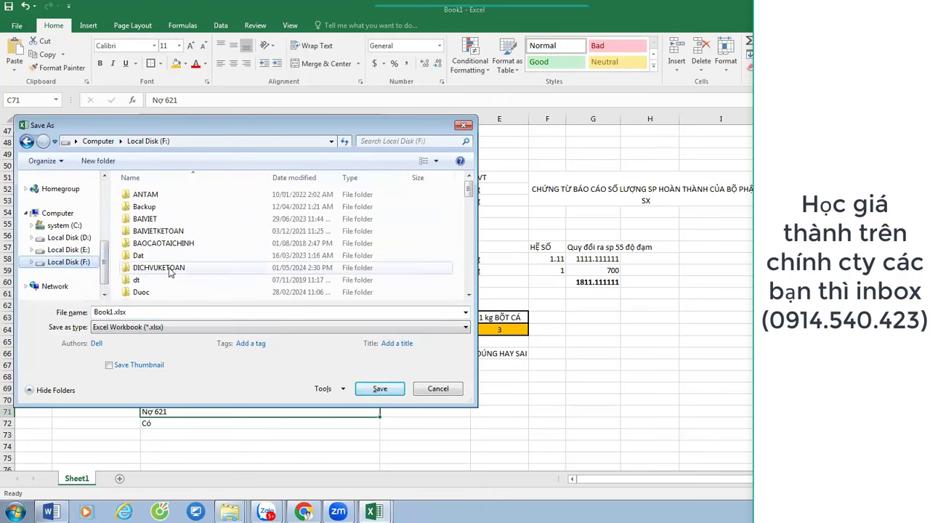
click(171, 271)
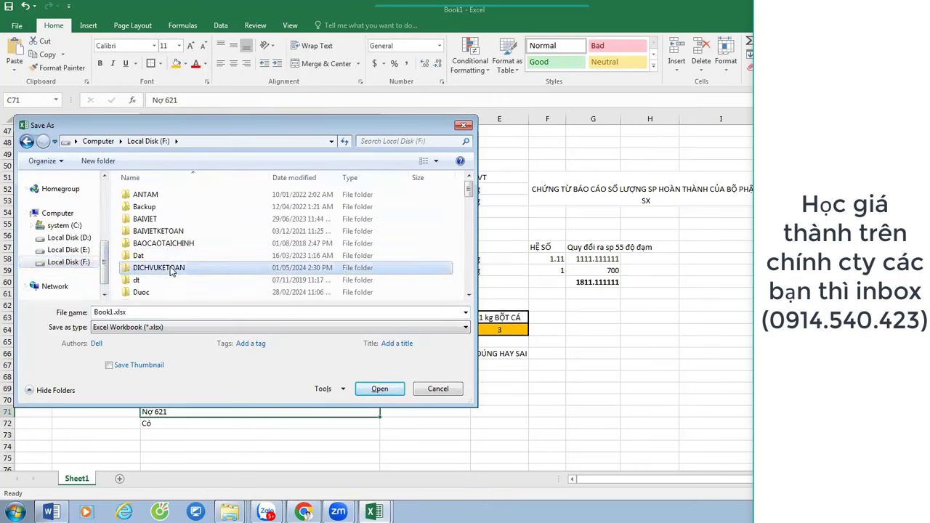
double_click(171, 269)
text(thao)
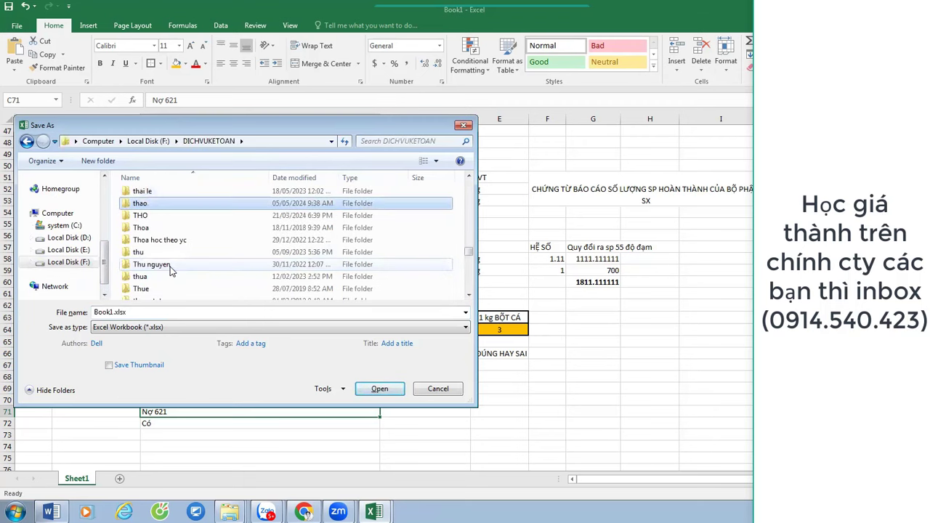
key(Return)
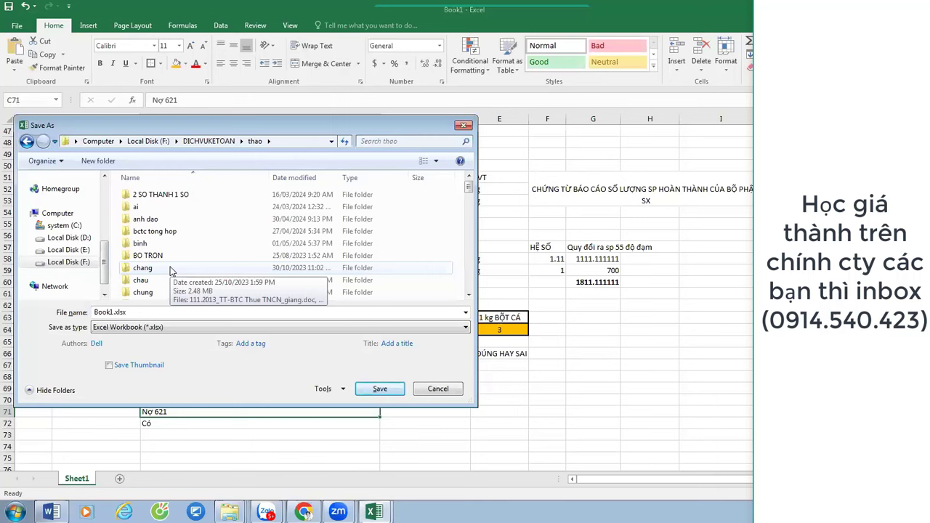
click(171, 270)
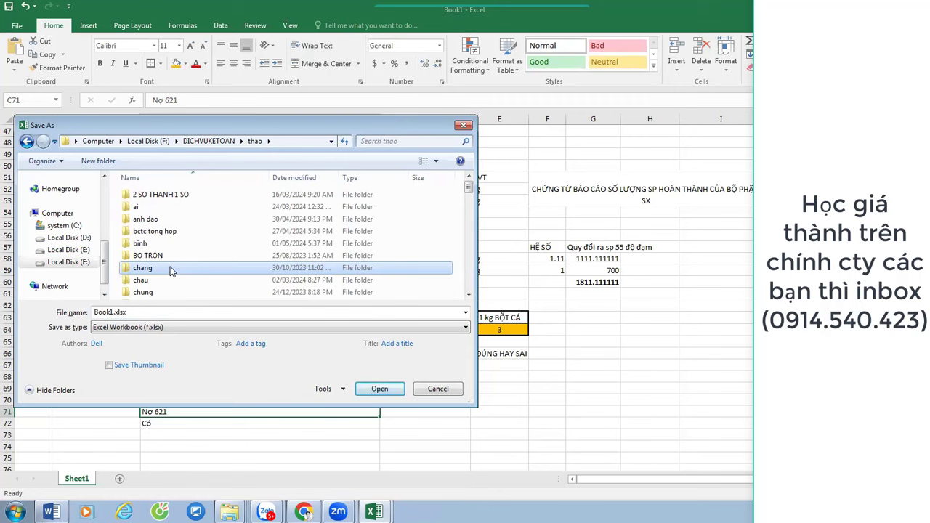
Create a new folder named after the client and save the workbook in it as "gia thanh".
click(98, 161)
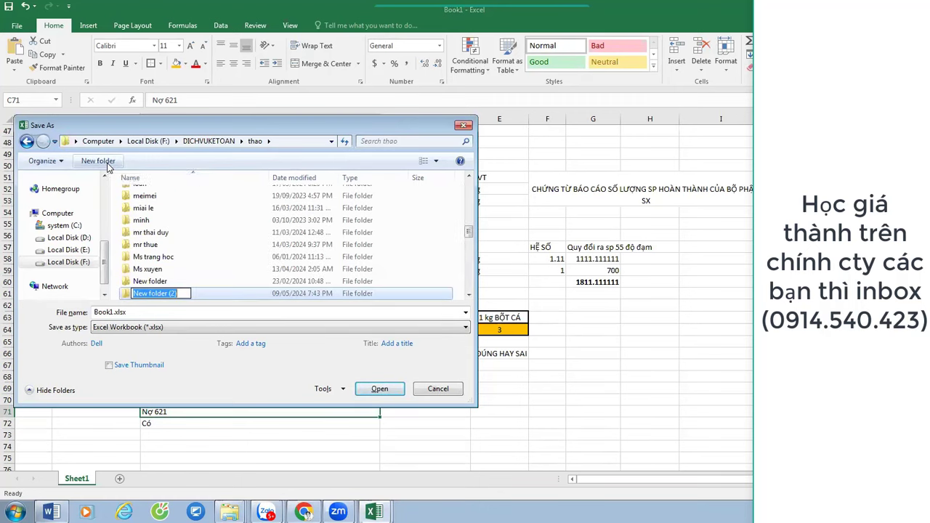
text(chi huu)
key(Return)
key(Return)
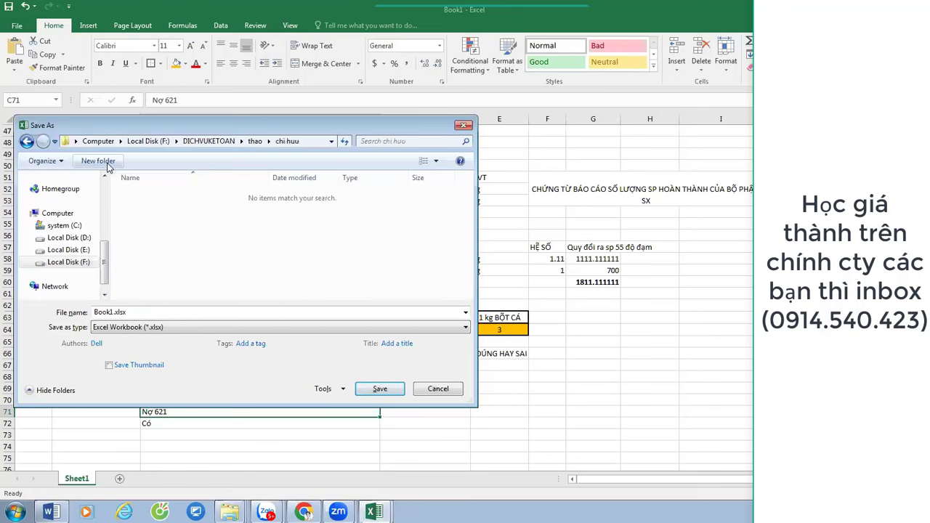
click(150, 312)
text(gia th)
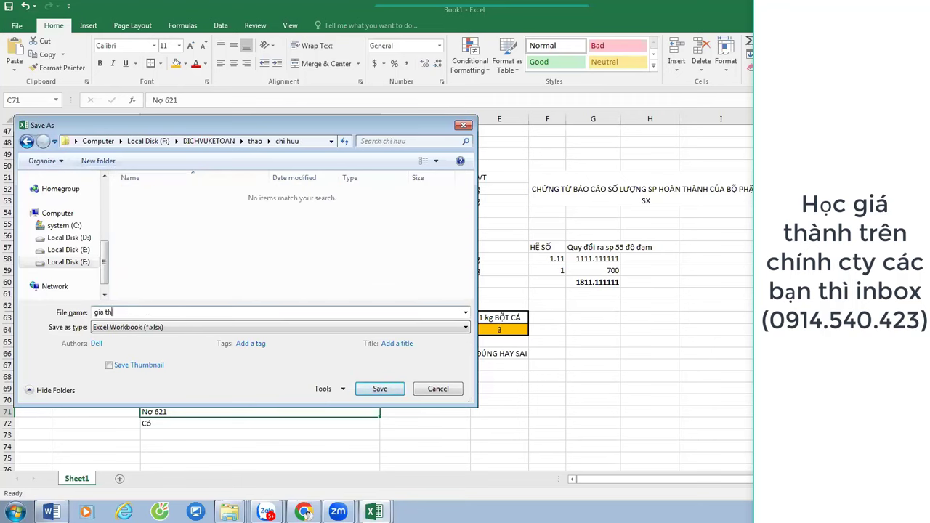
text(anh)
key(Return)
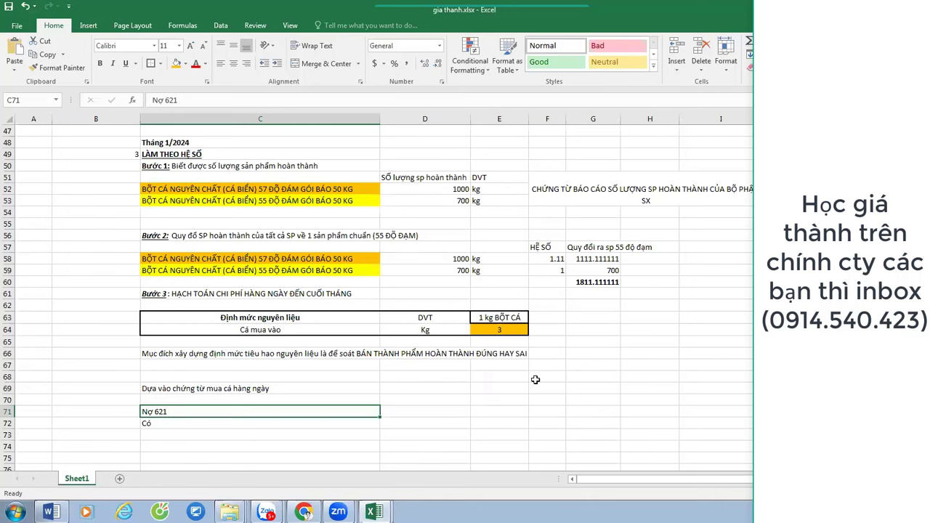
Make the purchase-document note in C69 bold.
scroll(536, 380, up, 2)
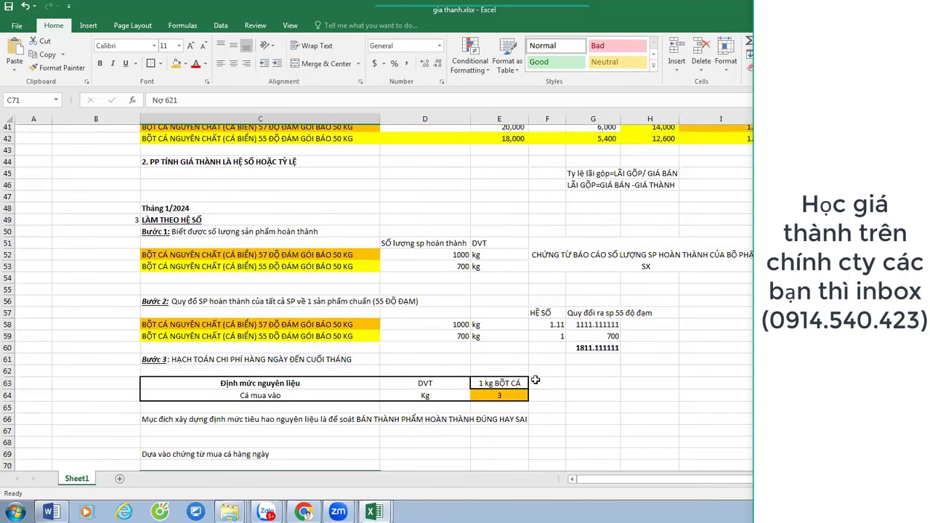
scroll(536, 380, down, 2)
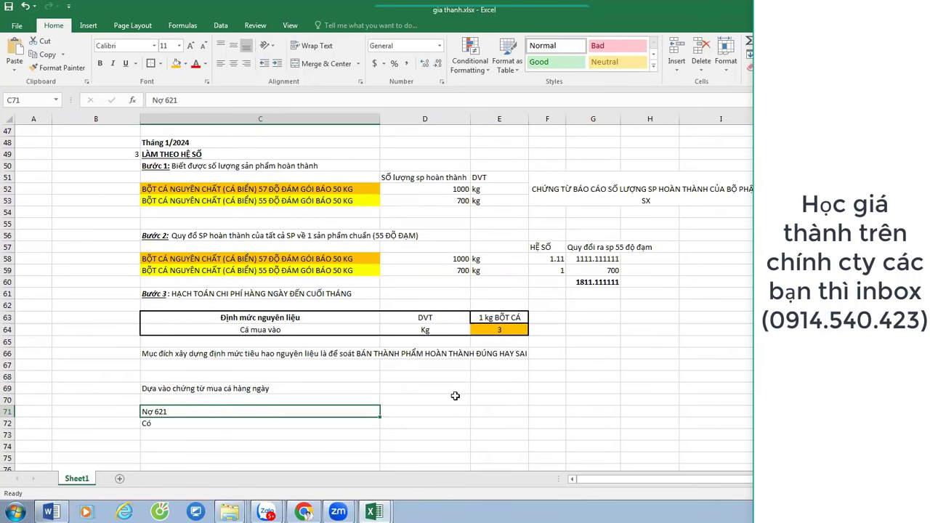
click(249, 388)
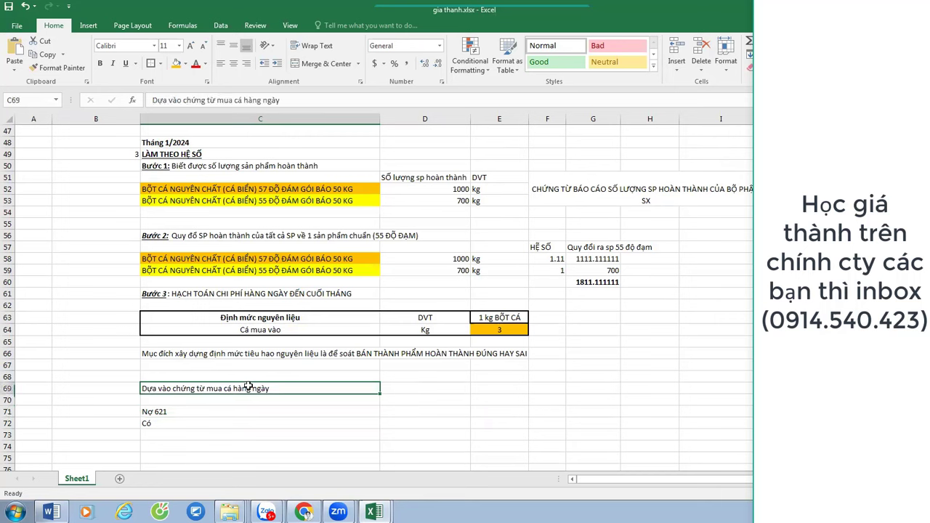
key(ctrl+b)
Complete the credit line in C72 as "Có 152".
click(250, 421)
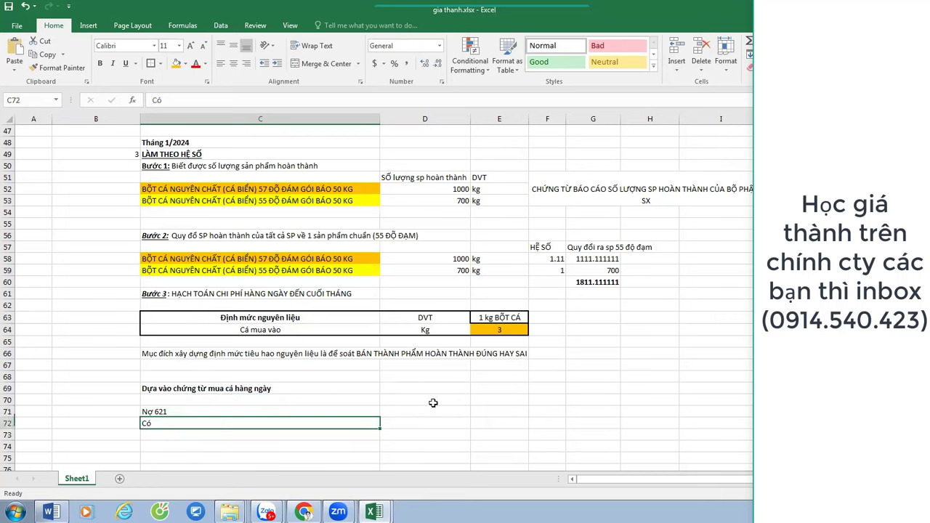
key(F2)
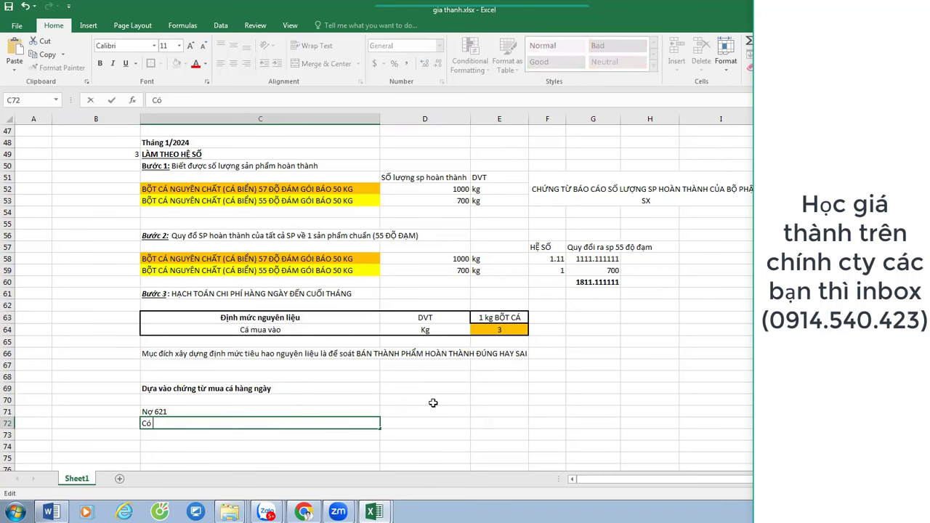
text(152)
key(Return)
key(Up)
key(Up)
key(Up)
key(Right)
key(Right)
key(Right)
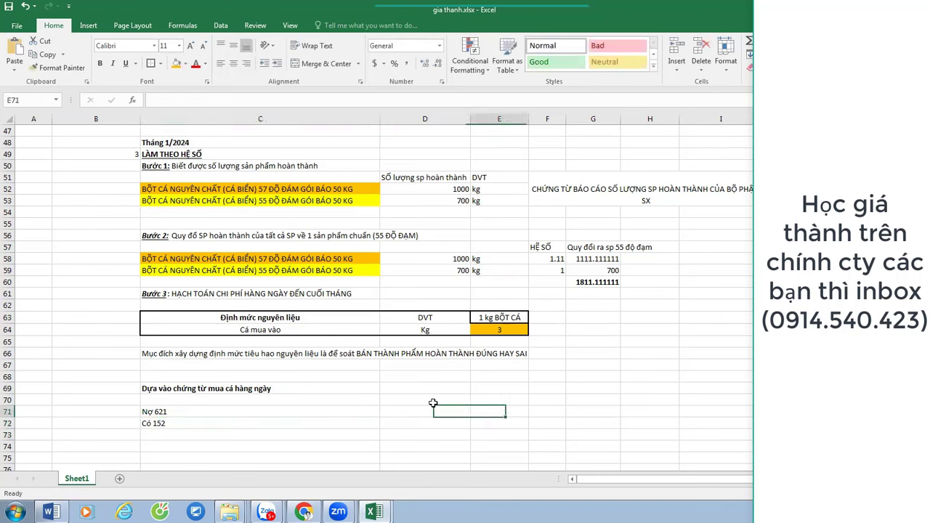
key(Left)
key(Left)
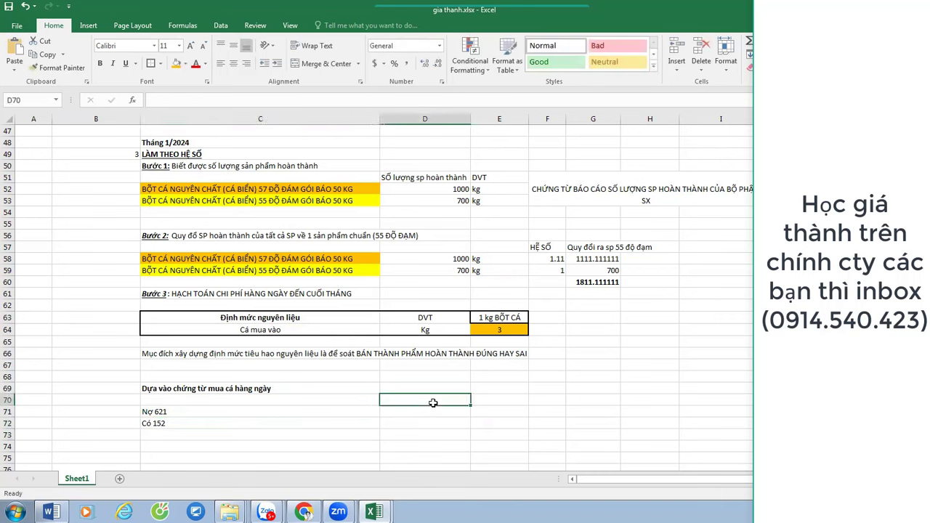
key(Down)
key(Up)
key(Down)
key(Down)
key(Left)
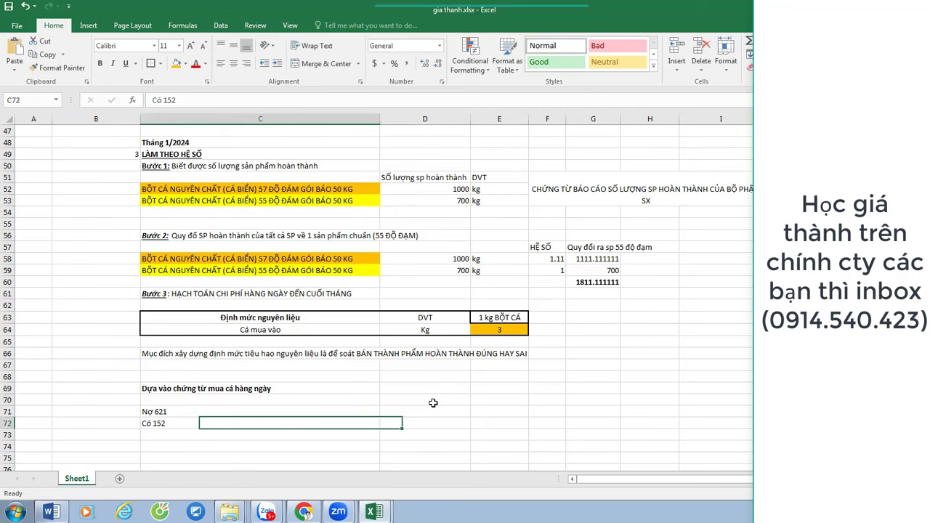
Delete the debit and credit lines from cells C71 and C72.
key(Up)
key(Down)
key(Up)
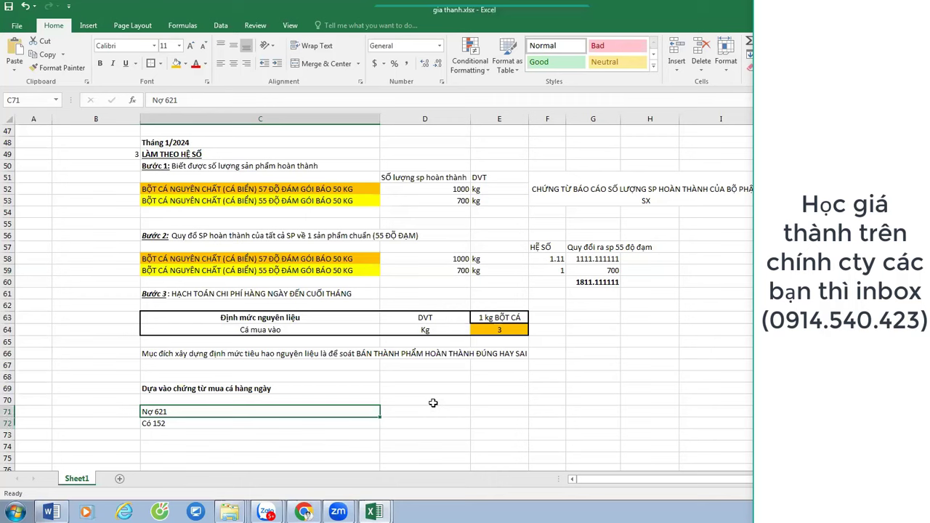
key(shift+Down)
key(Delete)
key(shift+Up)
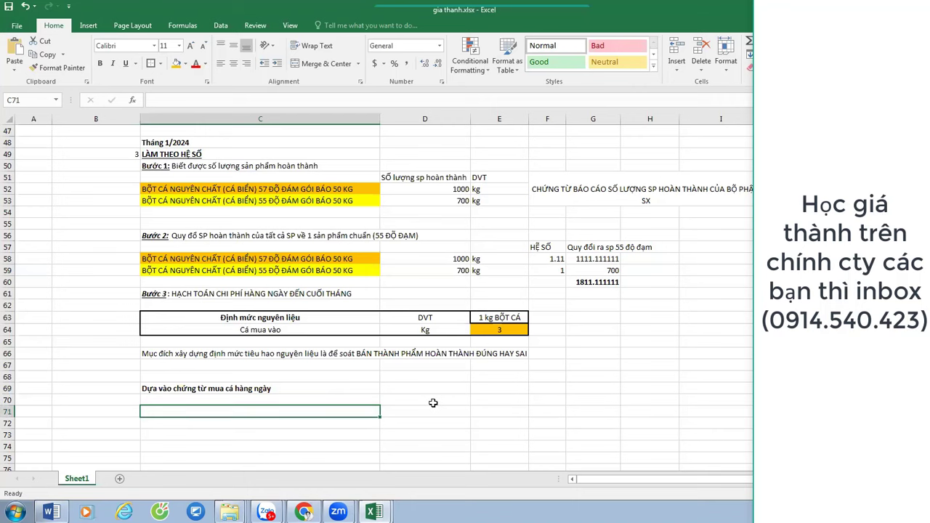
Enter the journal entry "Nợ 154" in C71 and "Có 111;112" in C72.
text(Nợ 154)
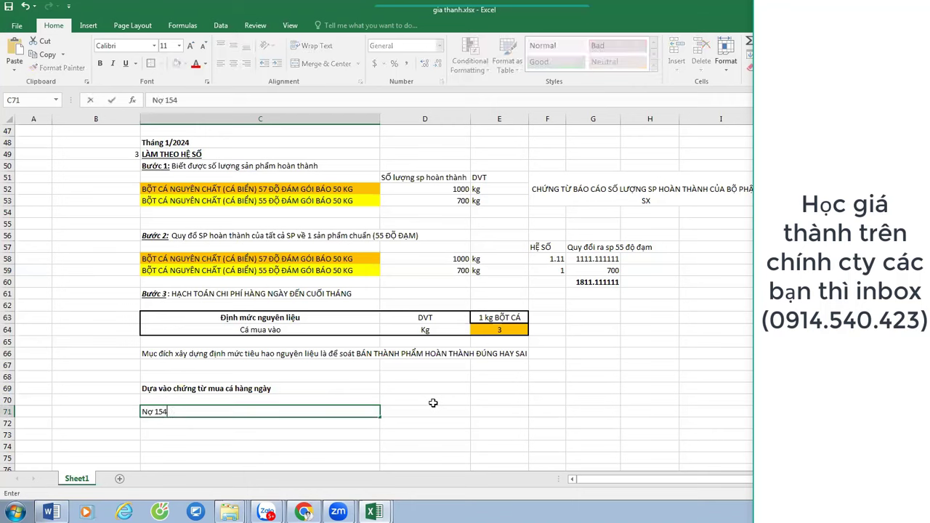
key(Return)
text(Có 111;112)
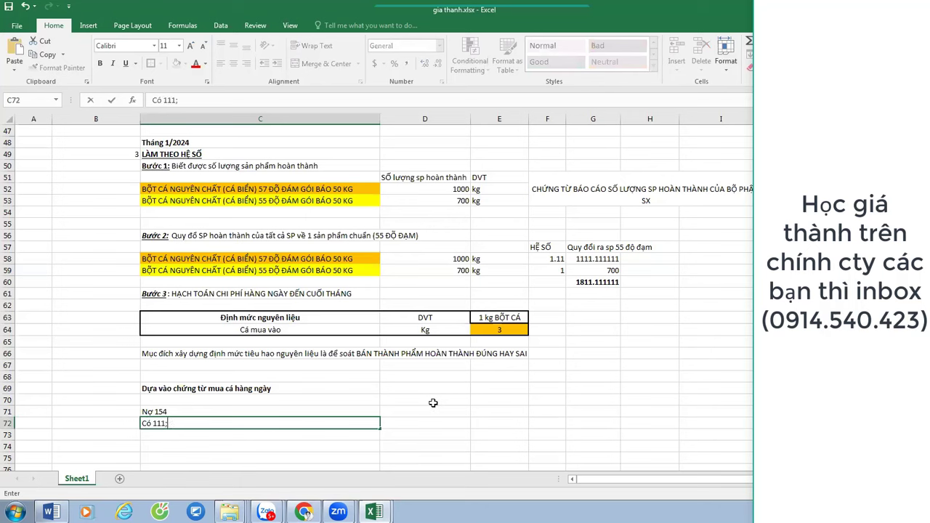
key(Return)
key(Up)
key(Up)
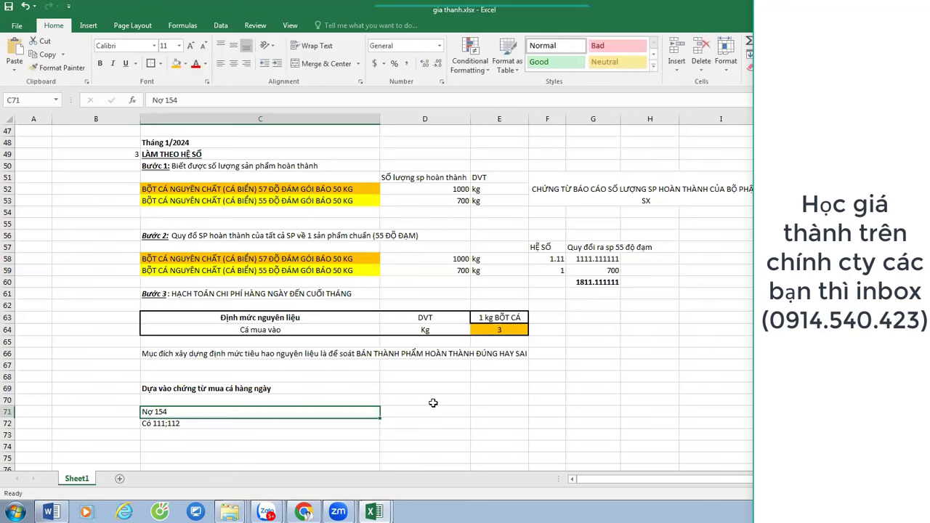
key(Down)
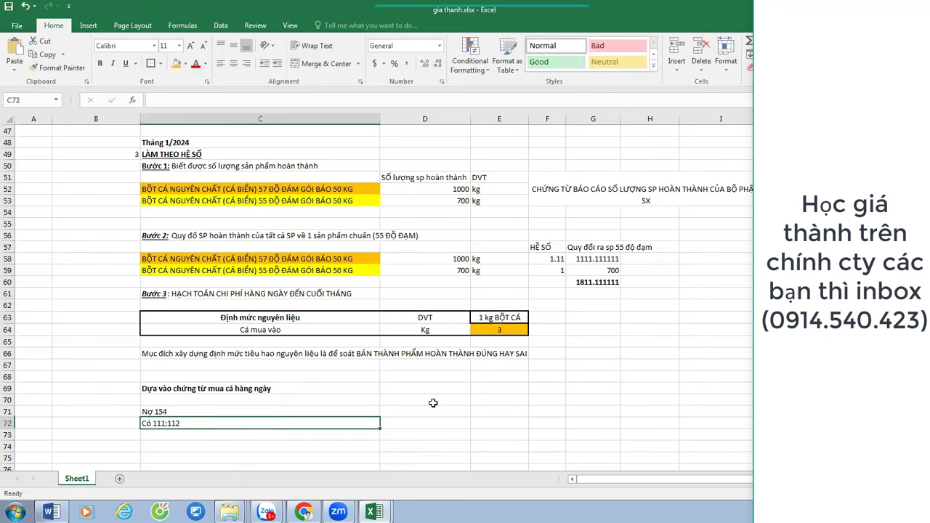
text(No 1)
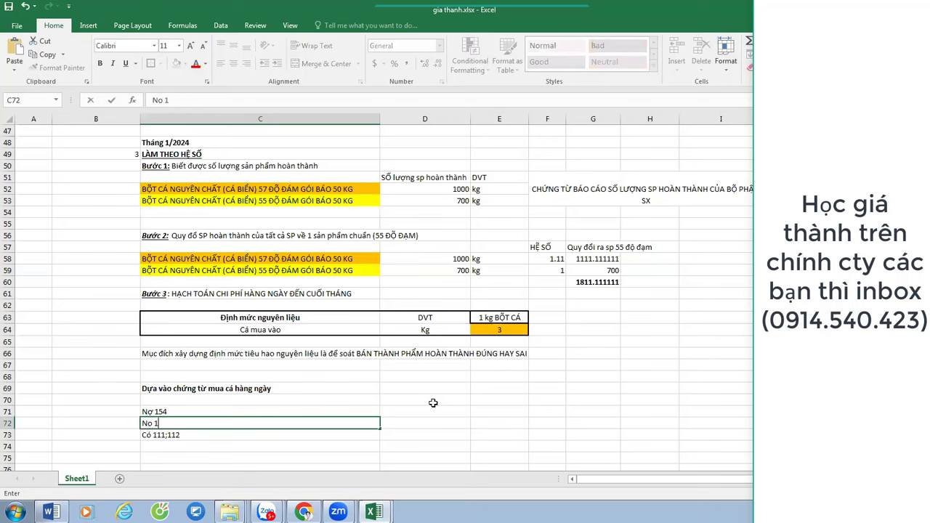
text(33 (nếu)
text( co)
key(Return)
key(Up)
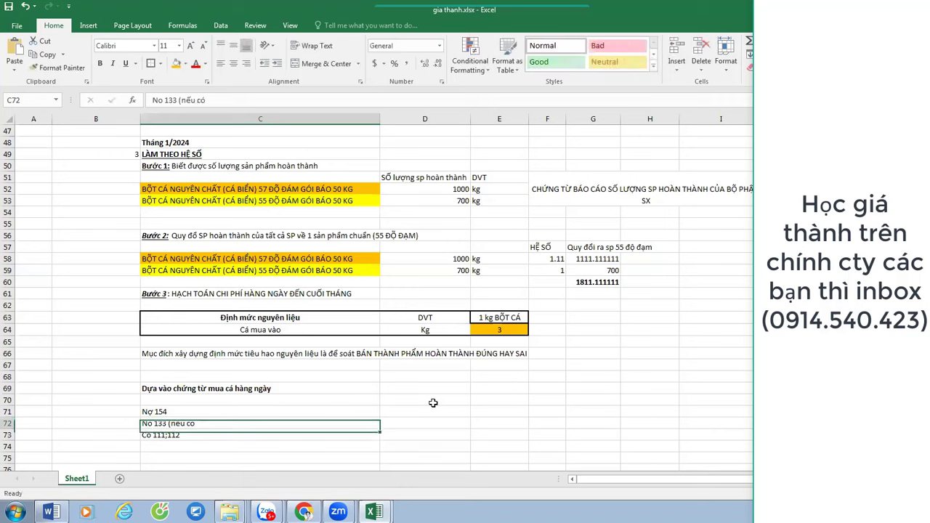
key(shift+space)
key(ctrl+minus)
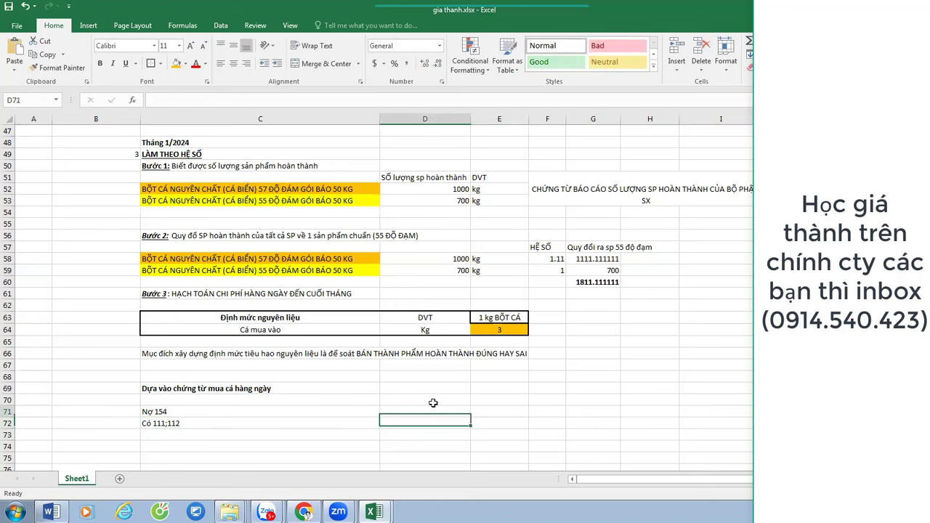
Enter the column headers "DVT", "SL" and "Don gia" in D70, E70 and F70.
click(433, 403)
text(DVT)
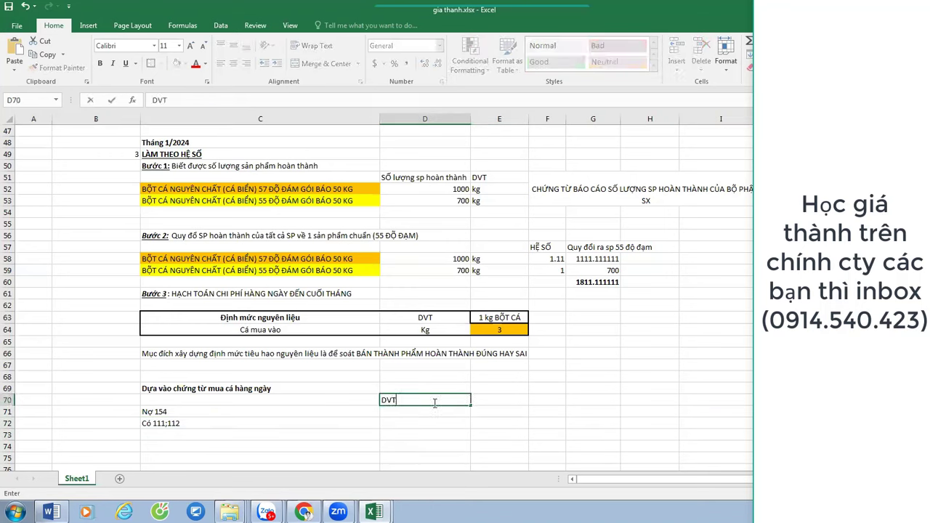
key(Tab)
text(SL)
key(Tab)
text(Don gia)
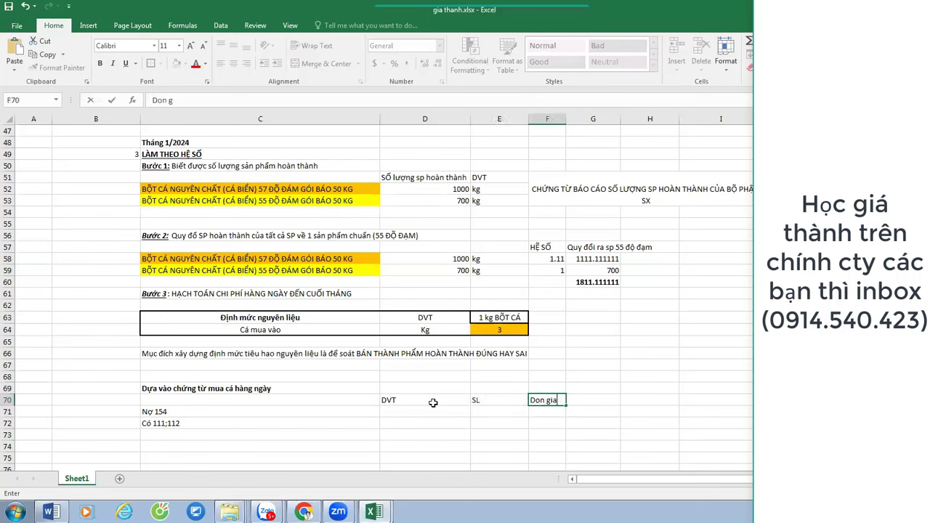
key(Return)
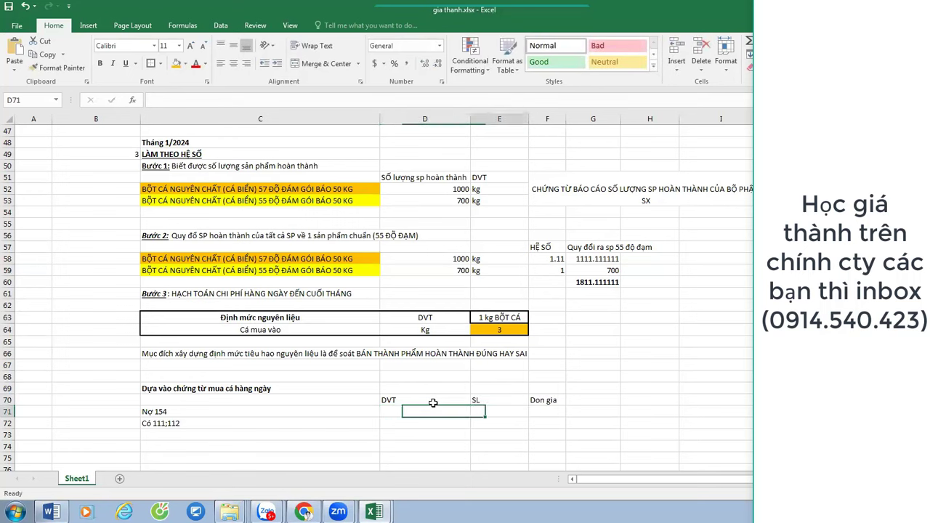
Calculate the purchased fish quantity in E71 with the formula =E64*1850.
key(Tab)
text(=)
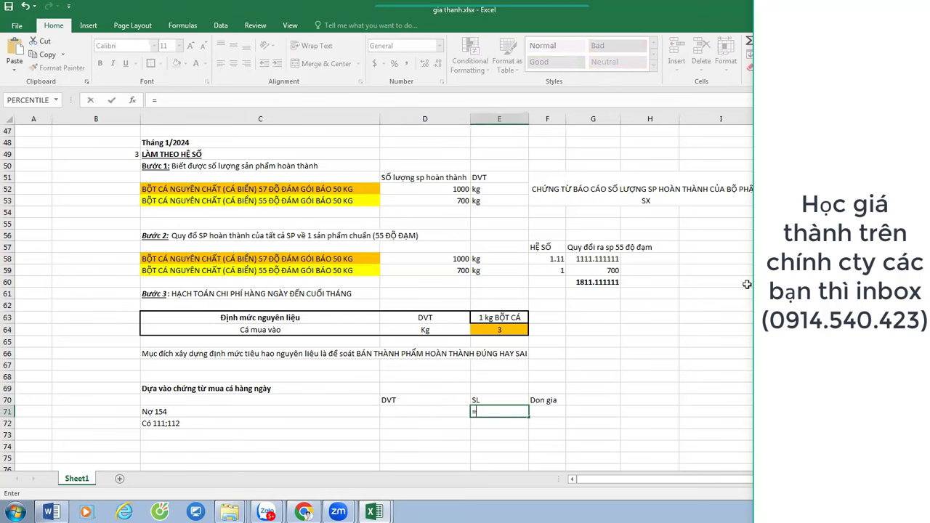
click(512, 328)
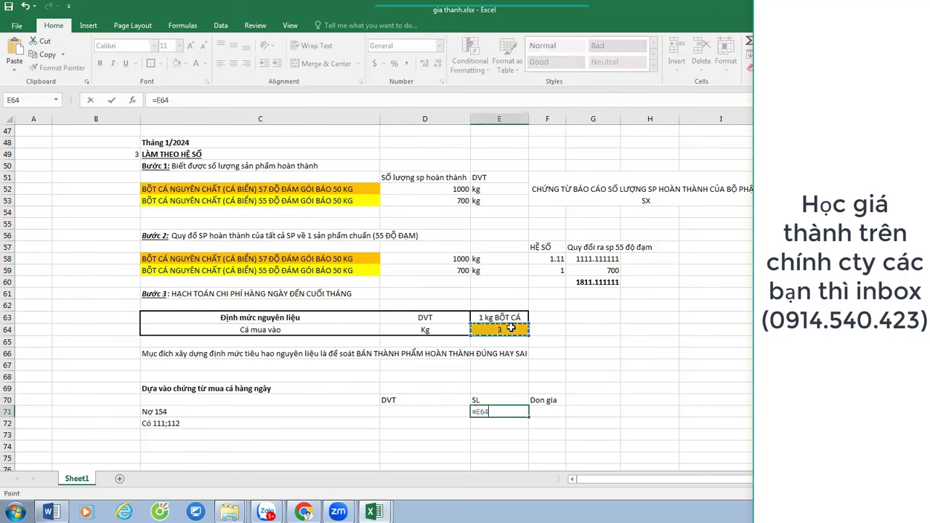
text(*18)
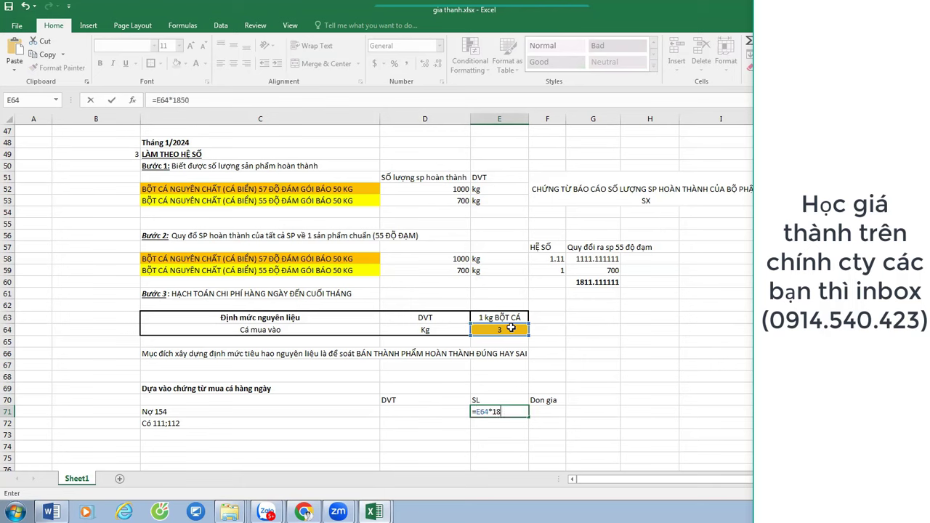
text(50)
key(ctrl+Return)
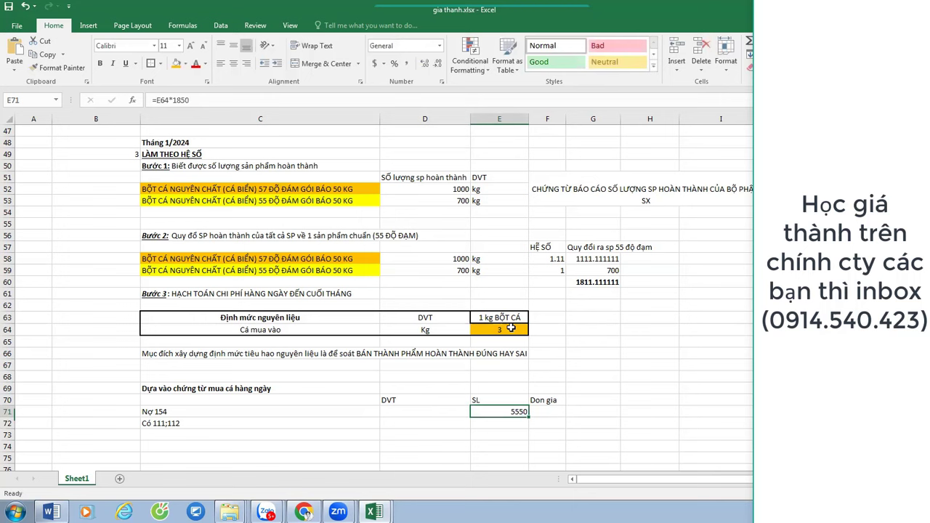
Fill in the purchase line with the unit "kg" in D71 and the unit price 5000 in F71.
key(Left)
text(kg)
key(ctrl+Return)
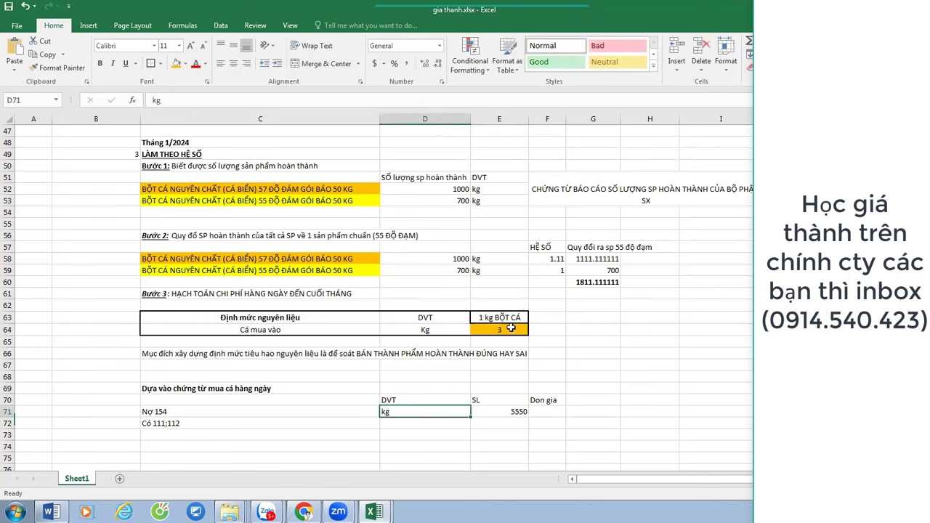
key(Right)
key(Right)
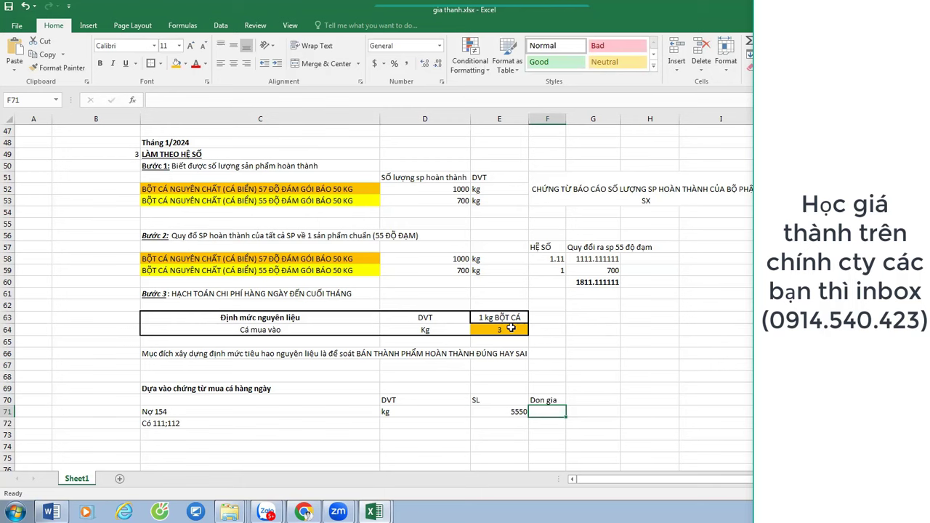
key(Left)
key(Right)
text(5000)
key(Up)
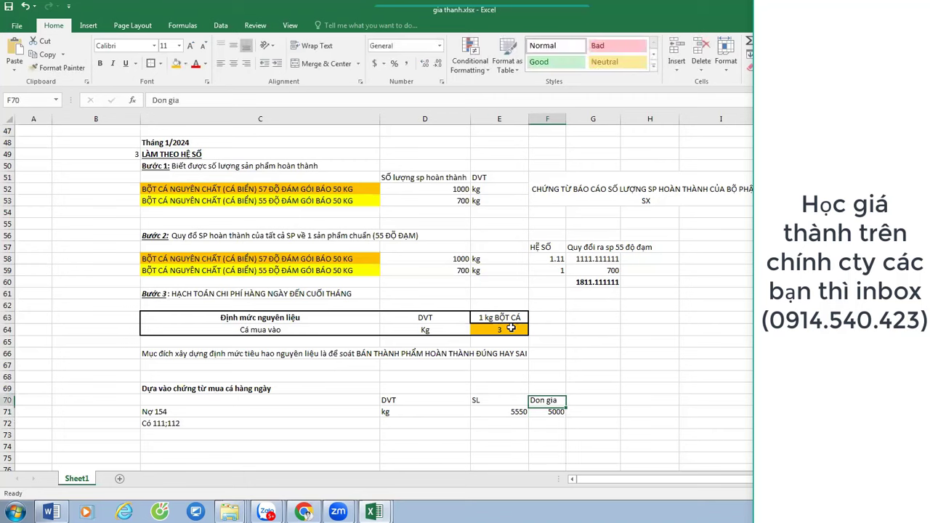
Add the header "TT" in G70 and calculate the debit amount in G71 with the formula =F71*E71.
key(Right)
text(TT)
key(Return)
text(=)
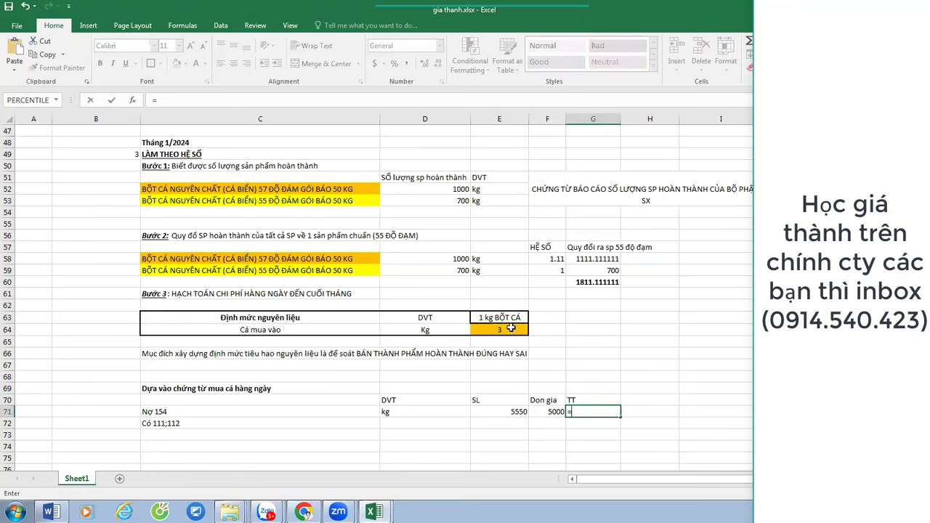
key(Left)
text(*)
key(Left)
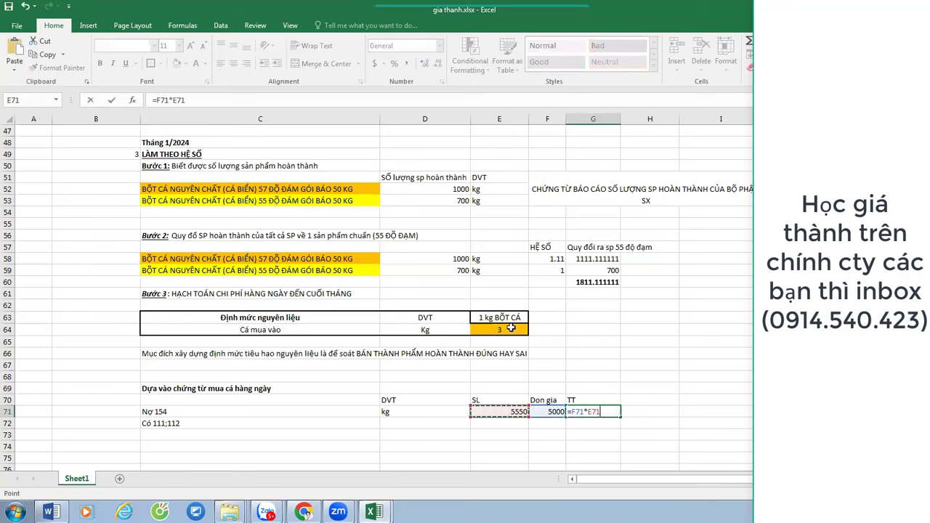
key(Return)
Link the credit amount in G72 to the debit amount with the formula =G71.
key(Up)
key(ctrl+c)
key(Down)
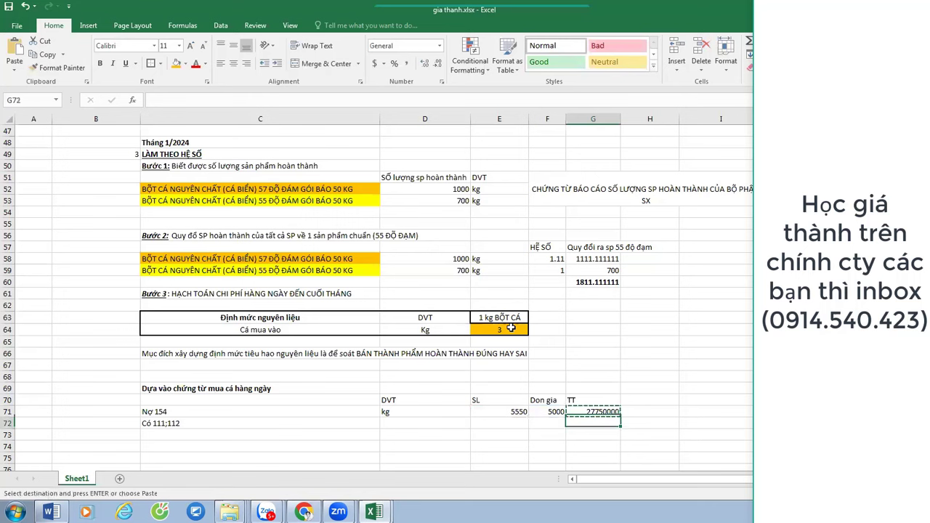
text(=)
key(Up)
key(Return)
Format the amounts in G71:G72 with thousands separators and no decimal places.
key(Up)
key(Up)
key(shift+Down)
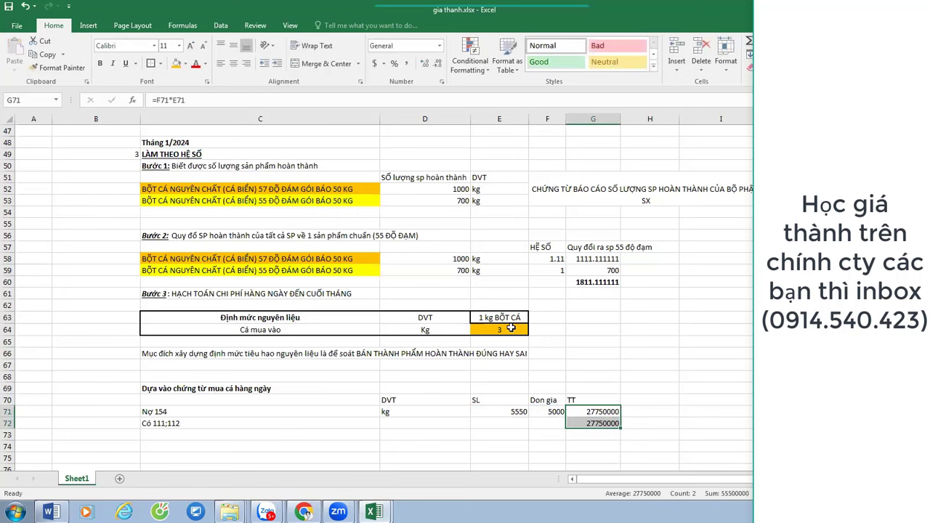
click(406, 64)
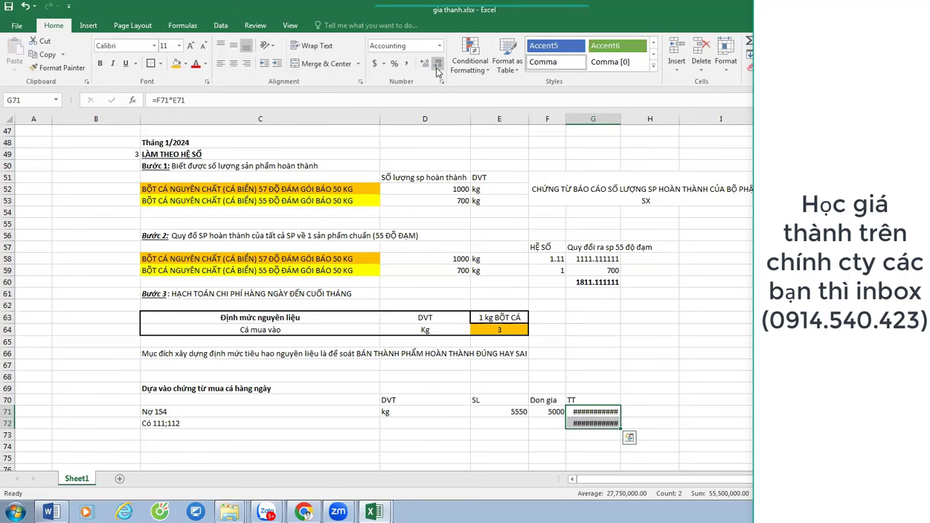
click(438, 66)
click(438, 65)
scroll(285, 449, down, 1)
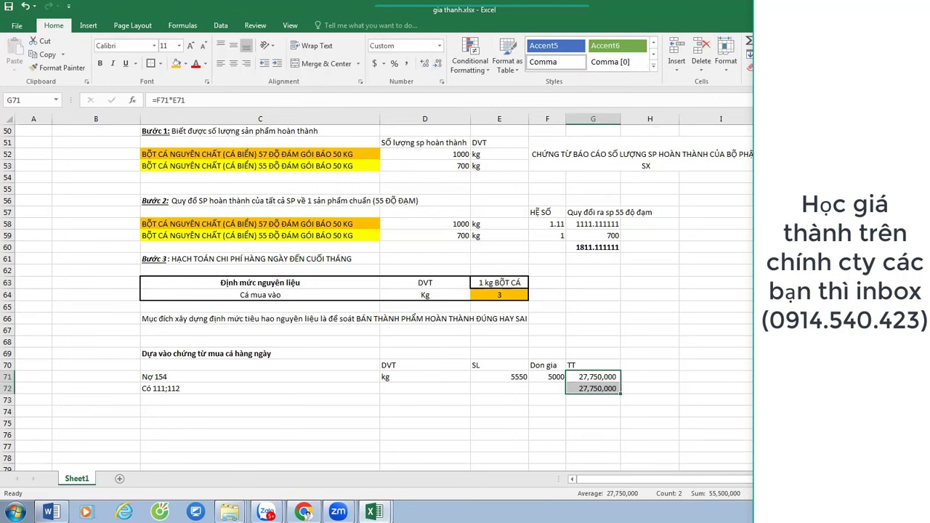
Enter the alternative debit account "Nợ 621" in B71 and make it bold.
click(163, 377)
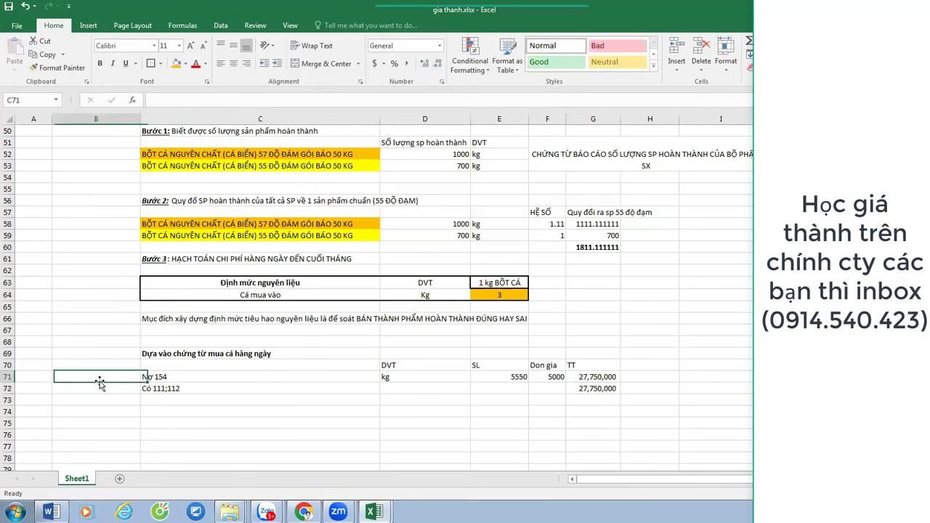
click(99, 383)
text(Nợ 621)
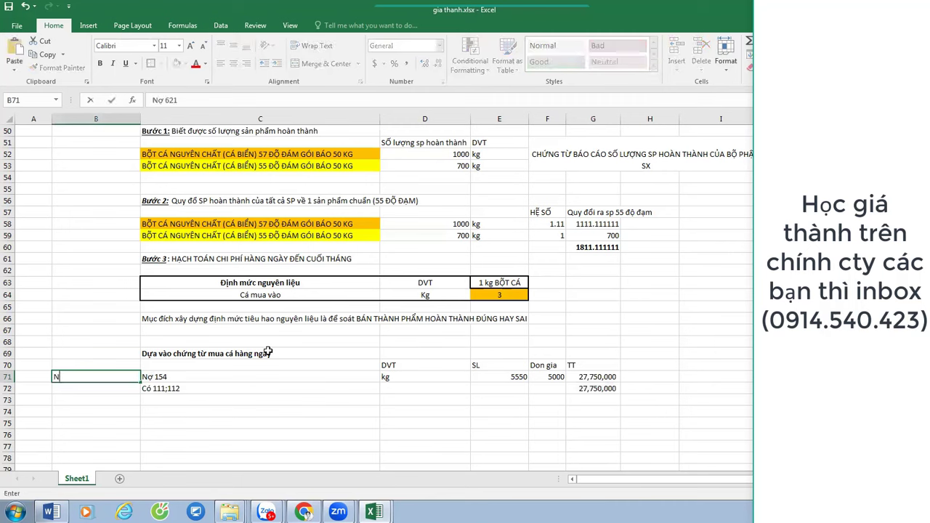
key(ctrl+Return)
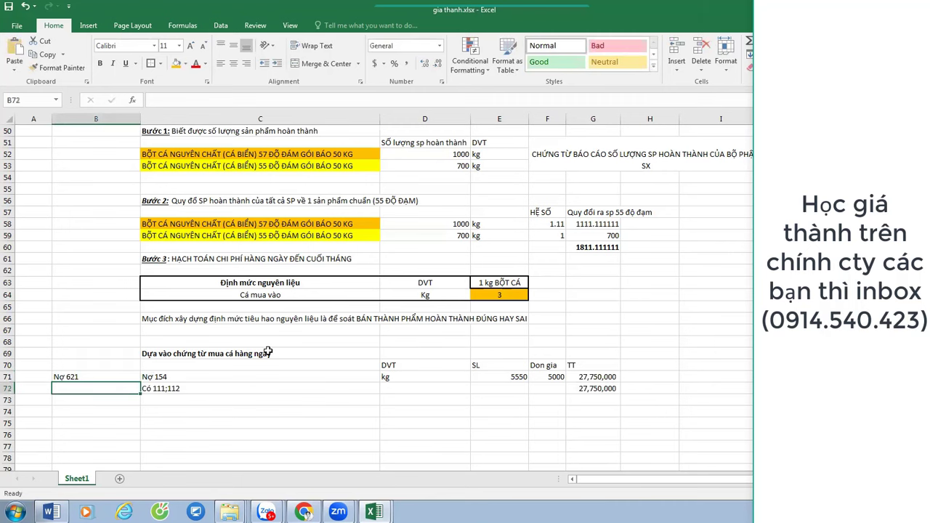
key(ctrl+b)
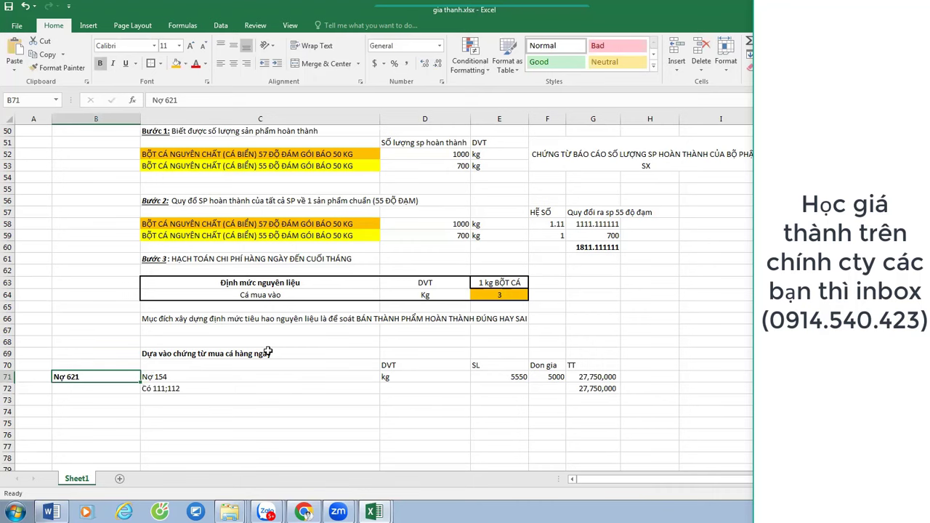
Make the production stage labels "Hấp" and "Sấy" in E28:G28 bold.
key(Down)
key(Down)
key(Down)
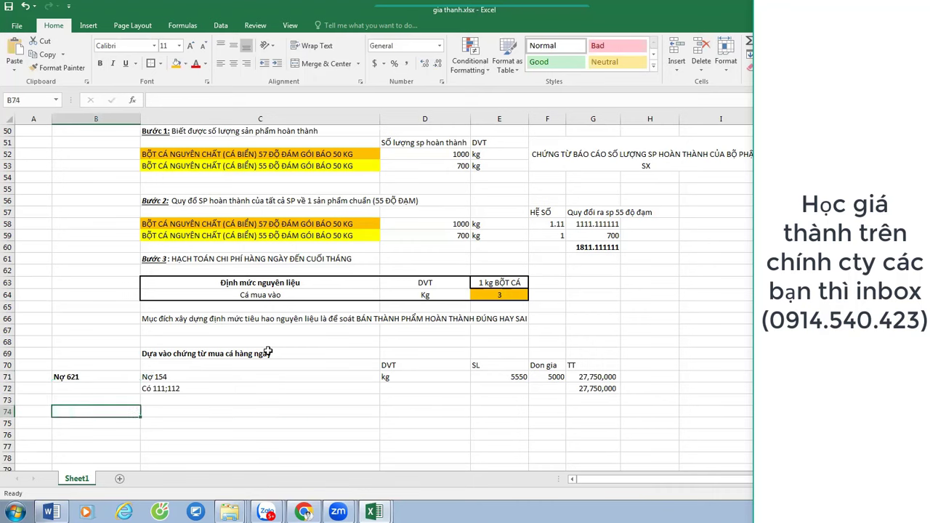
key(Right)
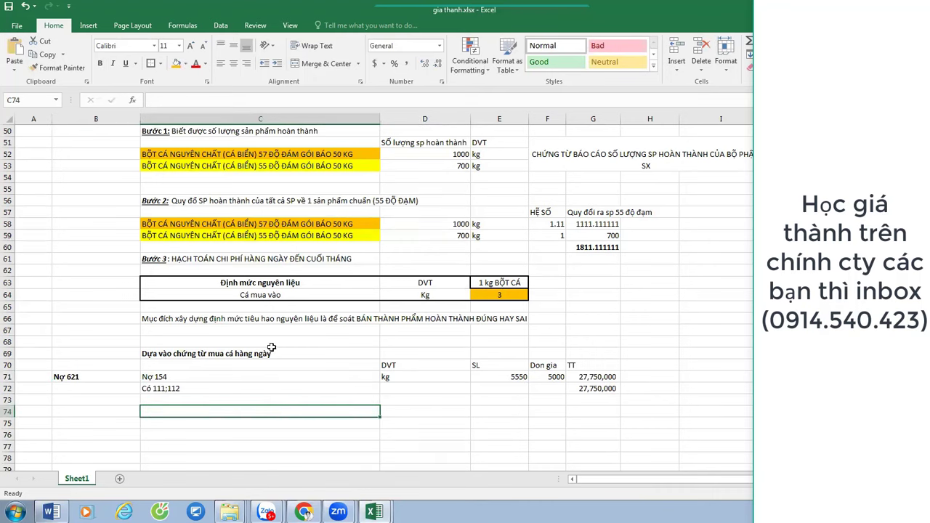
scroll(270, 349, up, 5)
scroll(375, 311, up, 4)
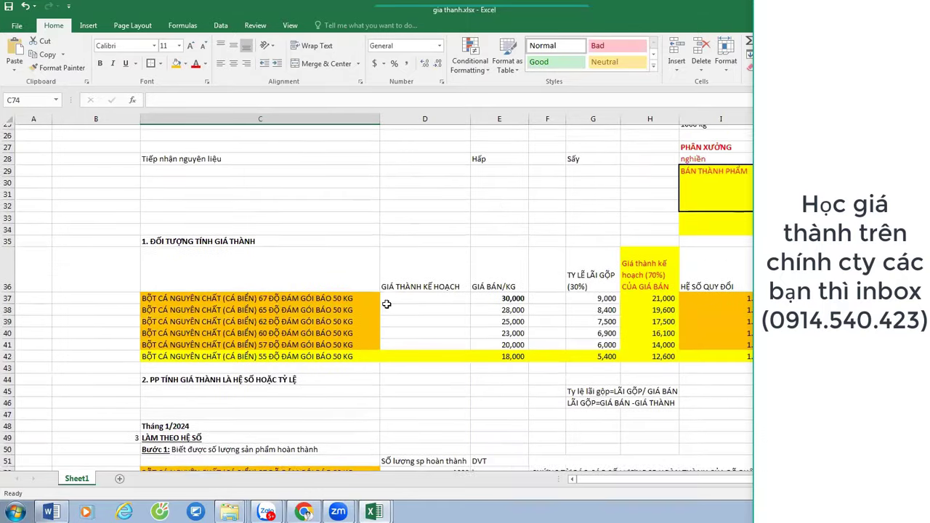
click(505, 197)
drag(509, 189, 591, 191)
key(ctrl+b)
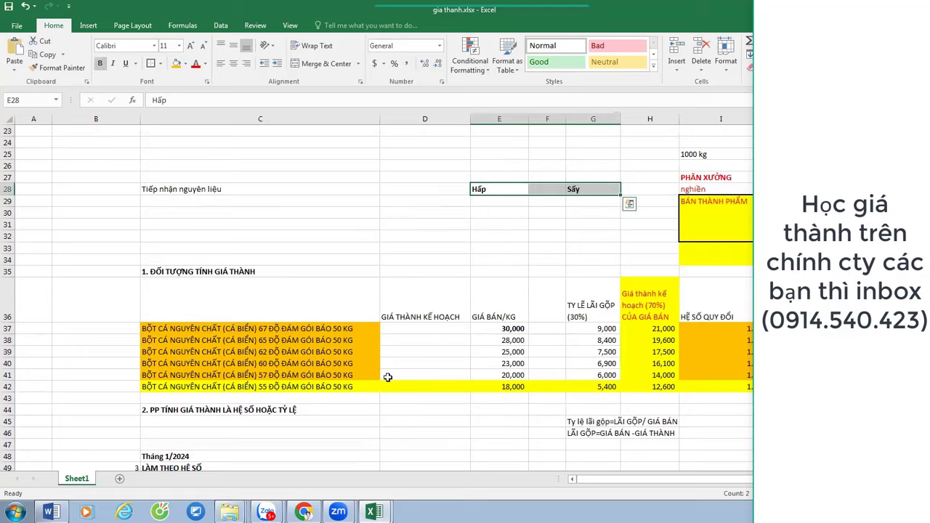
Enter the machinery depreciation heading "Khấu hao máy móc" in C75.
scroll(585, 175, down, 8)
scroll(578, 160, up, 7)
scroll(582, 164, up, 2)
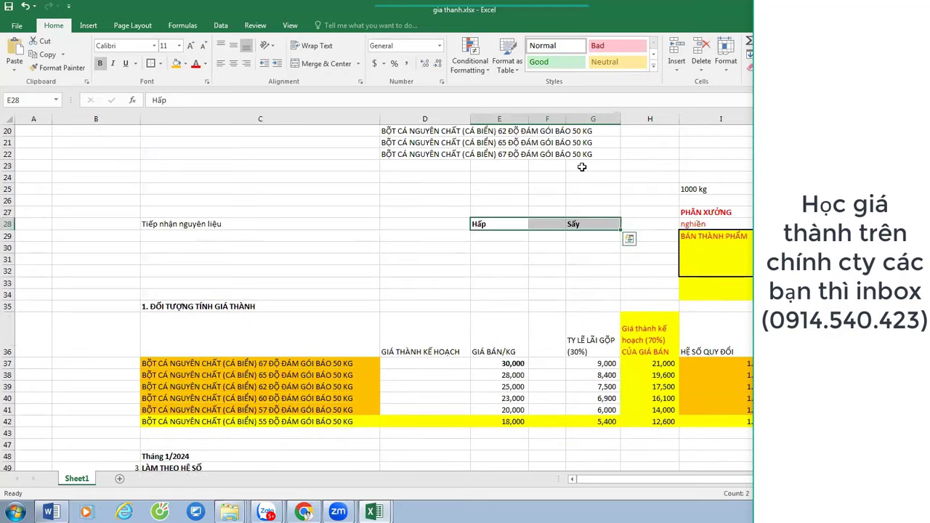
scroll(580, 162, down, 11)
click(186, 354)
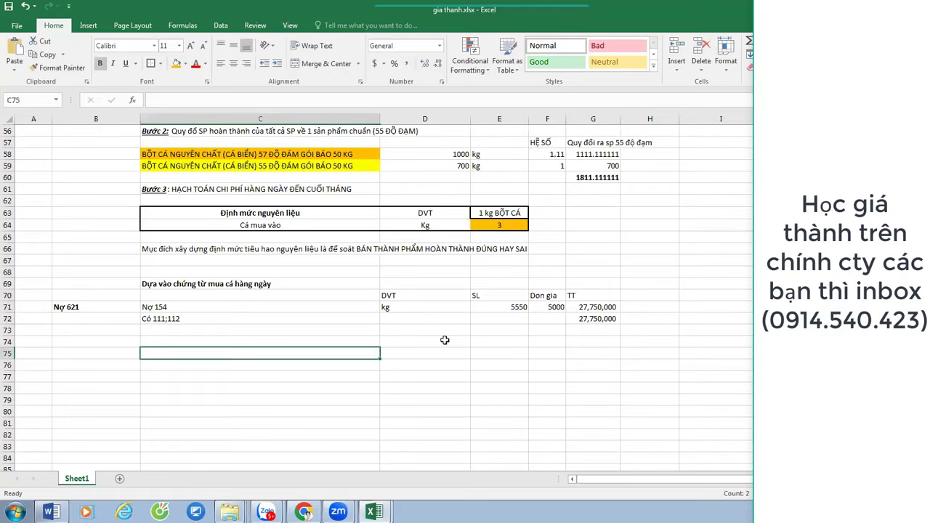
text(Khấu h)
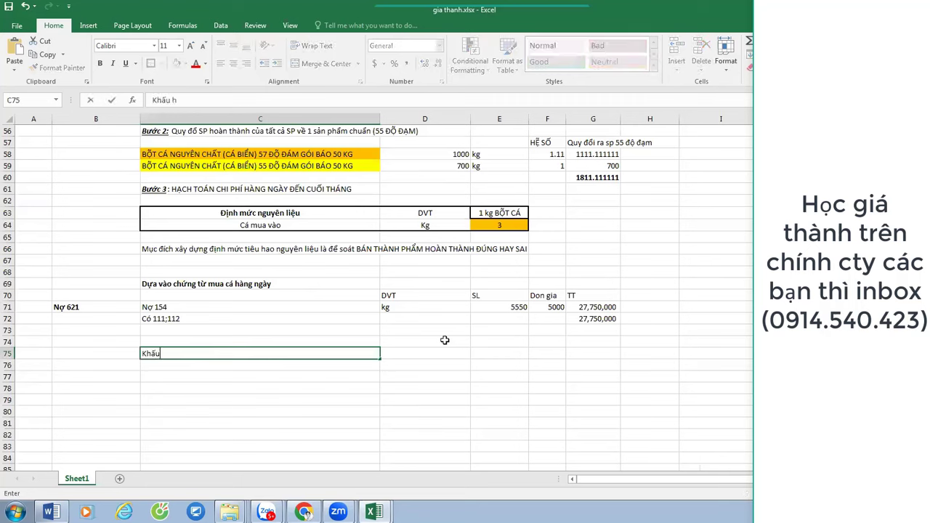
text(ao máy móc)
key(Return)
Enter the depreciation journal entry "Nợ 154" in C76 and "Có 214" in C77.
text(Nợ 154)
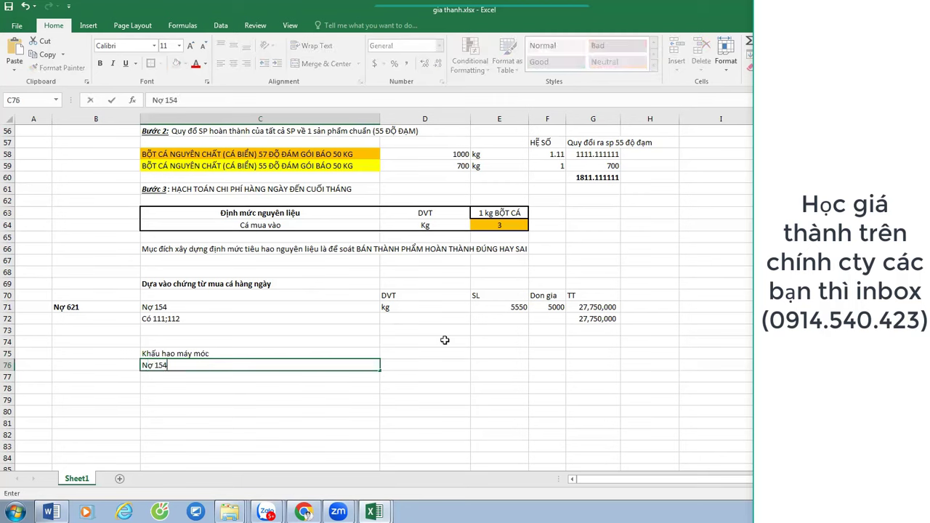
key(Return)
text(Có 214)
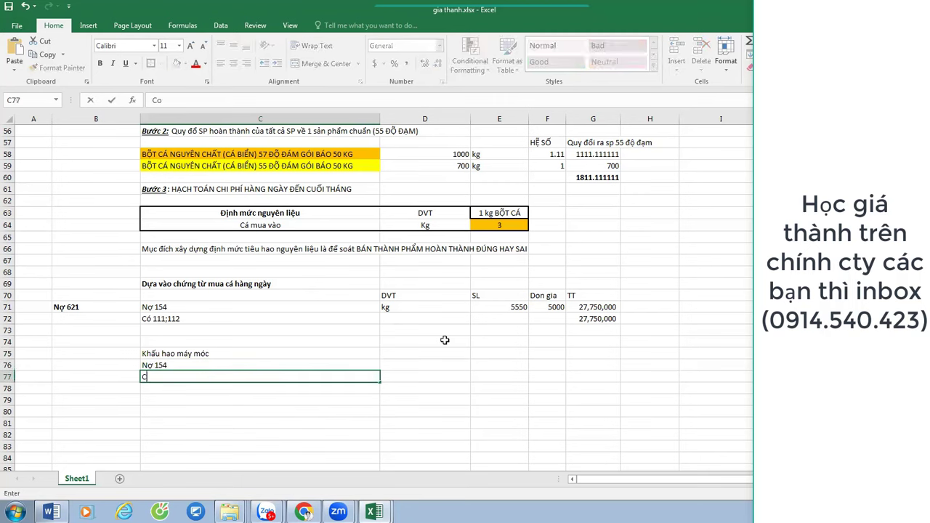
key(Up)
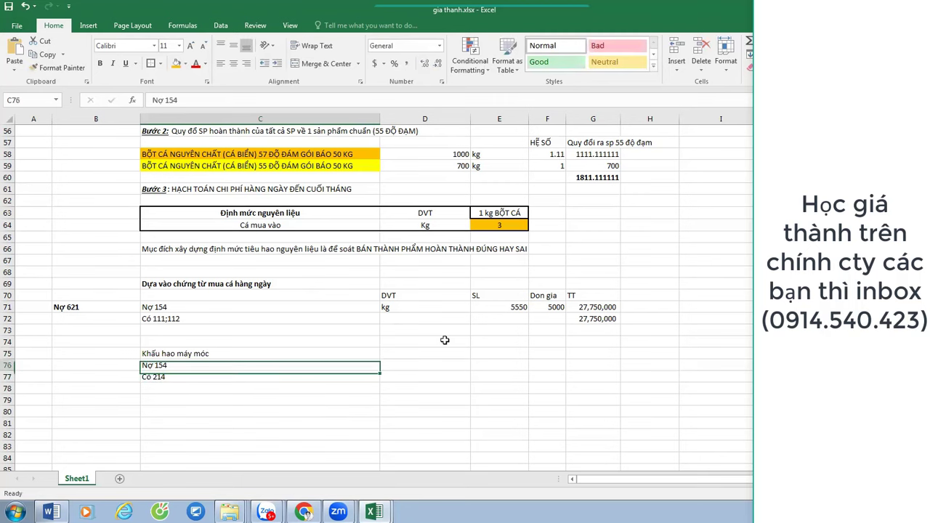
key(Right)
key(Right)
key(Right)
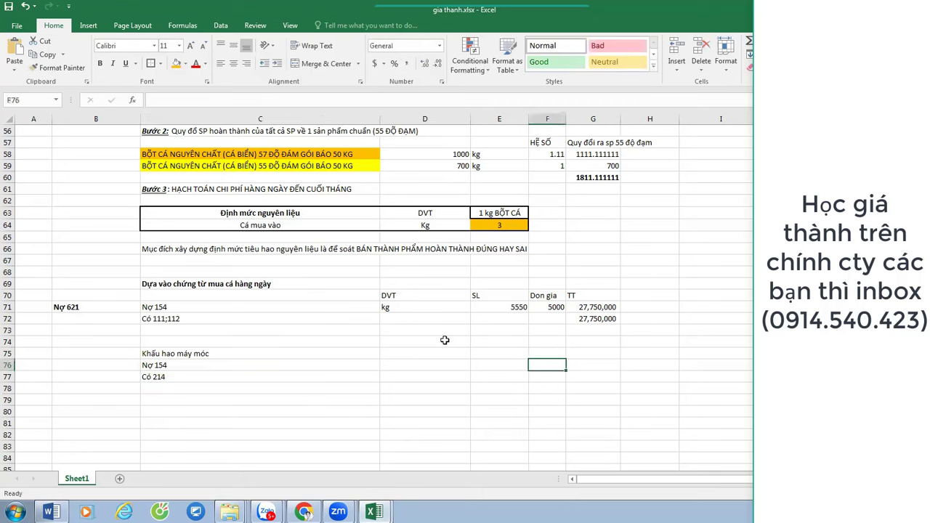
Extend the depreciation heading in C75 to read "Khấu hao máy móc tại công đoạn hấp và sấy".
key(Right)
key(Left)
key(Left)
key(Left)
key(Left)
key(Up)
key(F2)
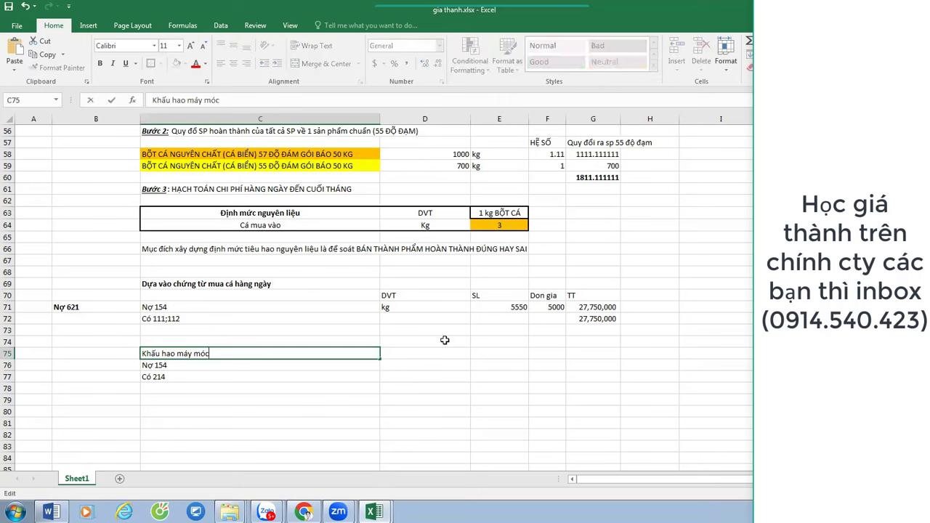
text(tại công đoạn hấp và sấy)
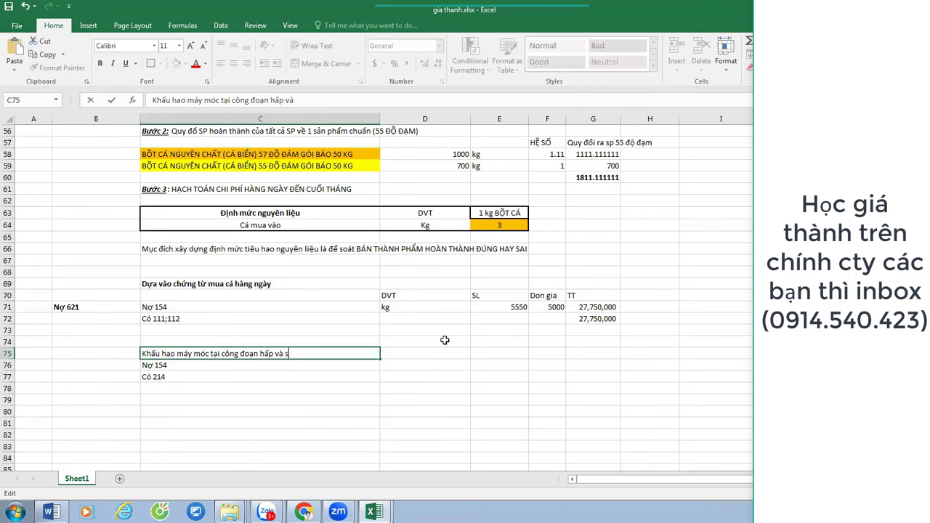
key(Return)
Enter the depreciation amount 10000000 in G76 for the "Nợ 154" line.
key(Up)
key(Right)
key(Right)
key(Right)
key(Right)
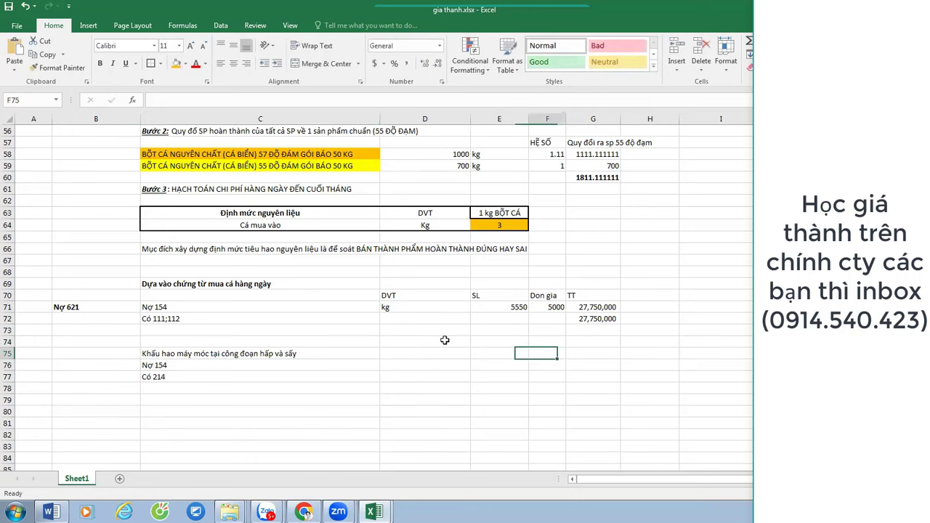
key(Down)
text(100000000000)
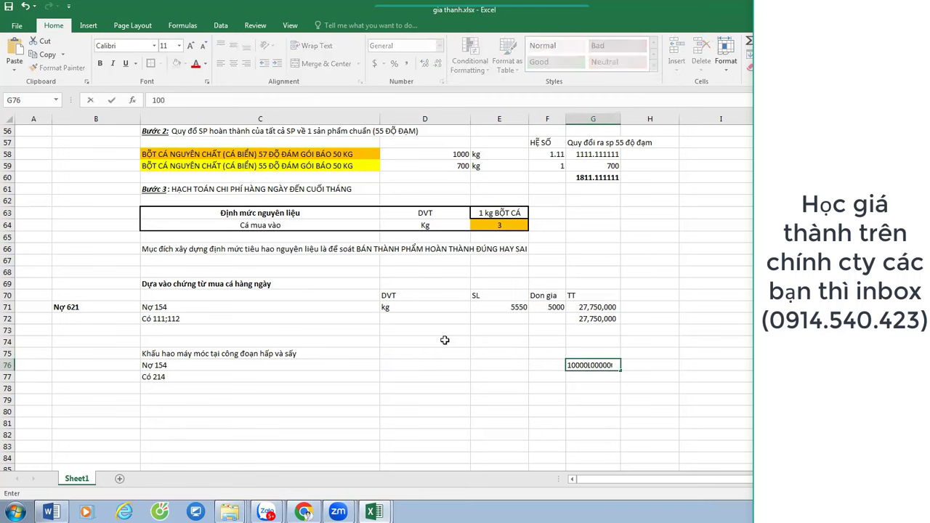
key(Return)
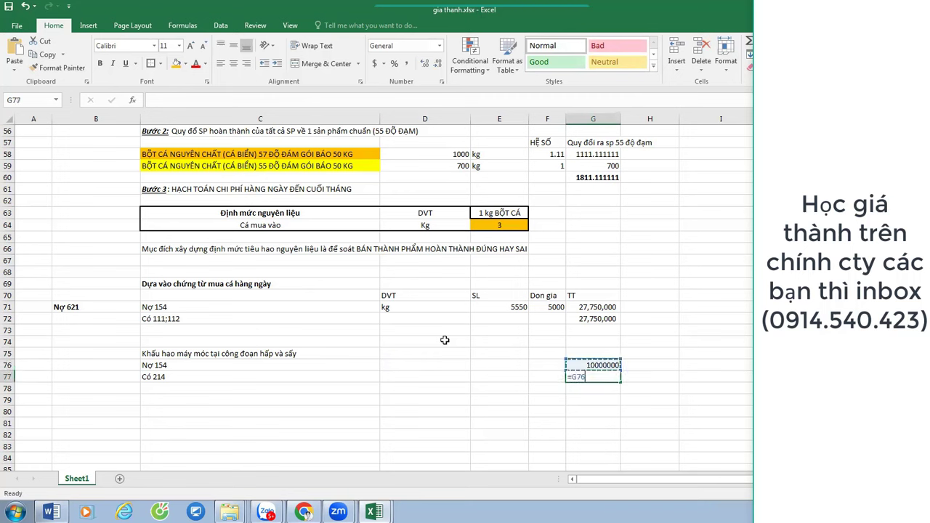
Repeat the G76 amount in G77 for the "Có 214" line and format both amounts in Comma style without decimals.
key(Up)
key(ctrl+c)
key(shift+Down)
key(ctrl+v)
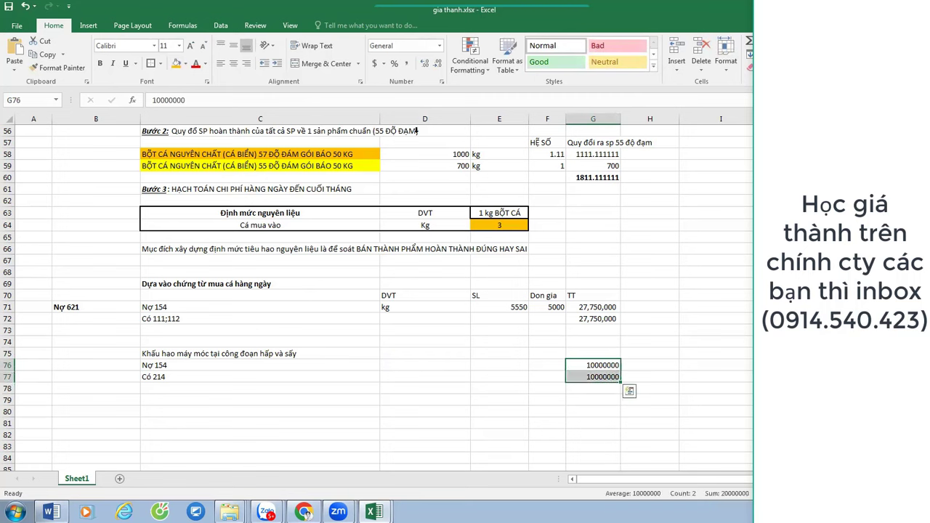
click(407, 63)
click(436, 64)
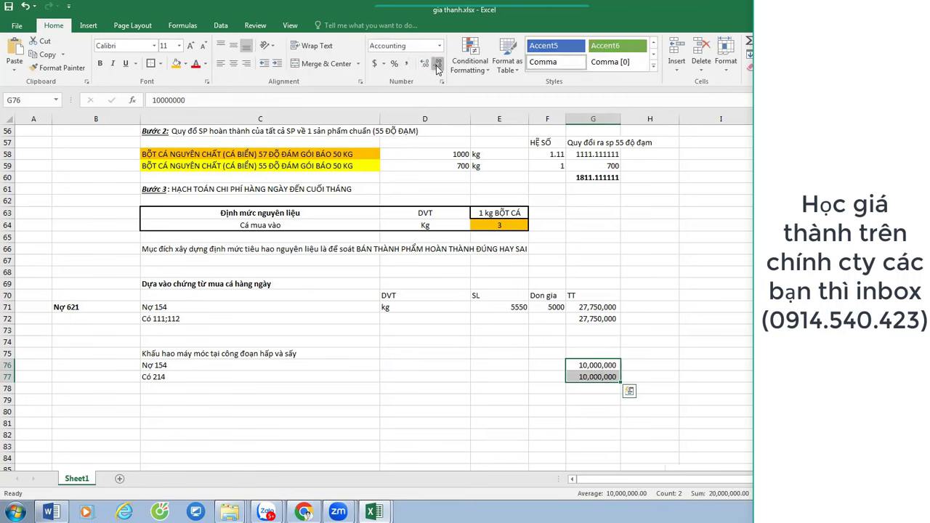
Examine the depreciation heading and the production flow in row 28, from "Tiếp nhận nguyên liệu" through the "Hấp" and "Sấy" stages.
click(255, 398)
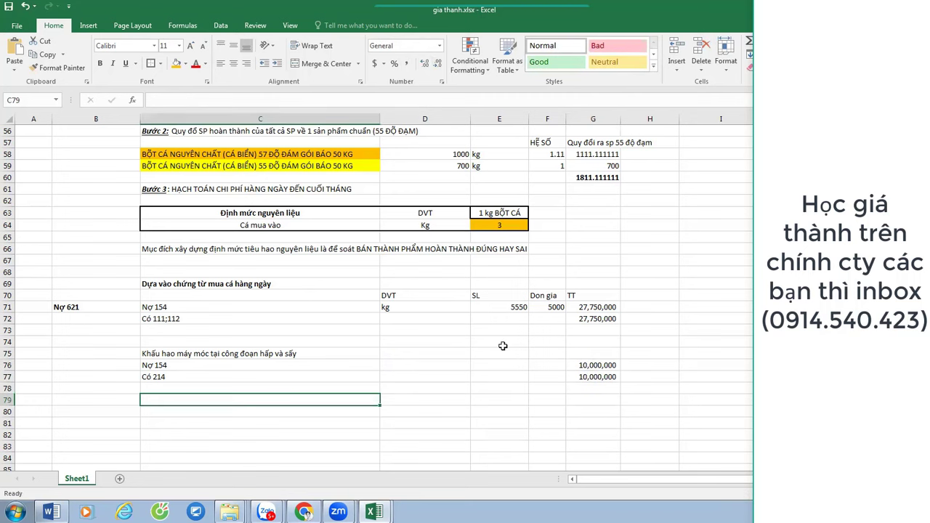
key(Up)
key(Up)
key(Up)
key(Up)
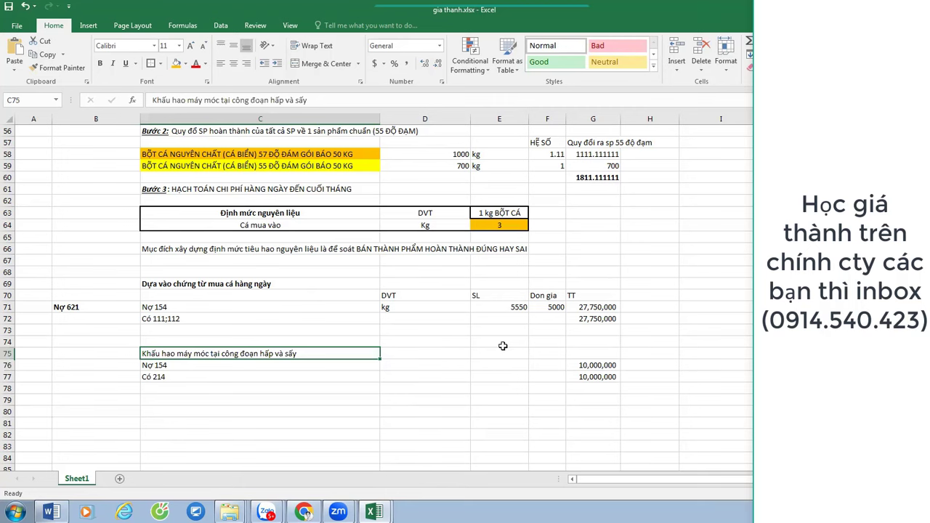
scroll(503, 346, up, 15)
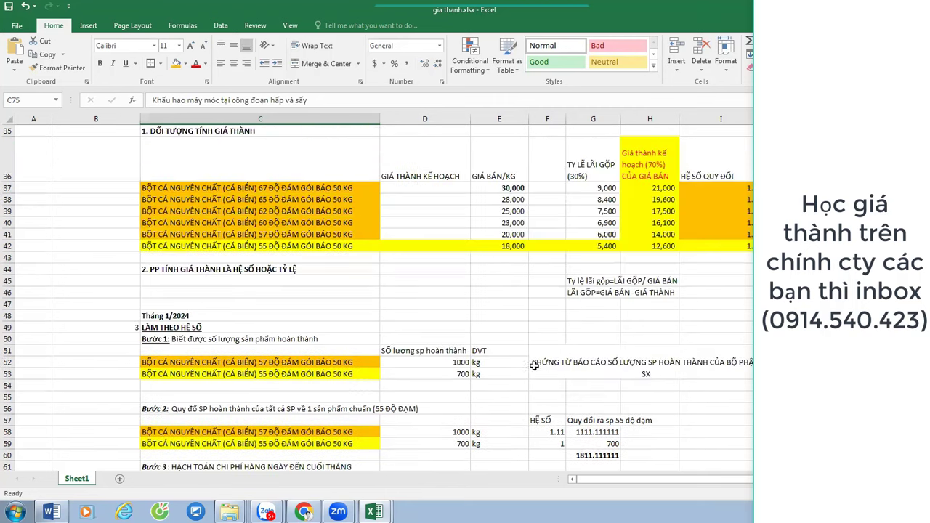
click(498, 330)
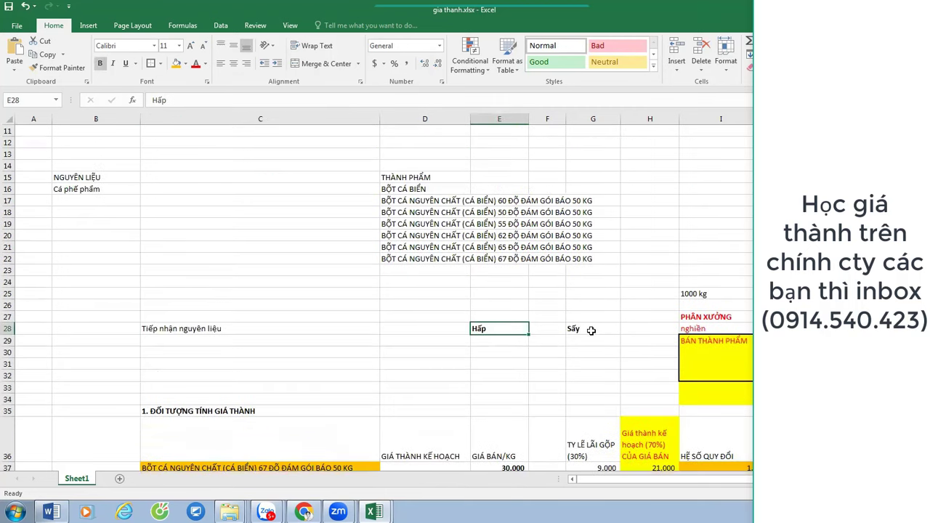
ctrl+click(591, 331)
ctrl+click(502, 329)
click(599, 328)
click(501, 324)
scroll(465, 335, down, 7)
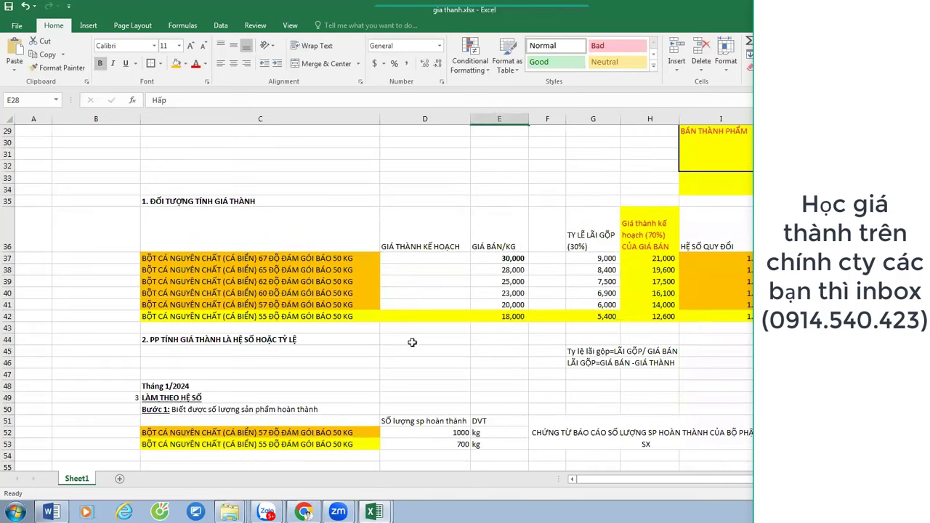
scroll(411, 343, down, 8)
scroll(494, 327, up, 14)
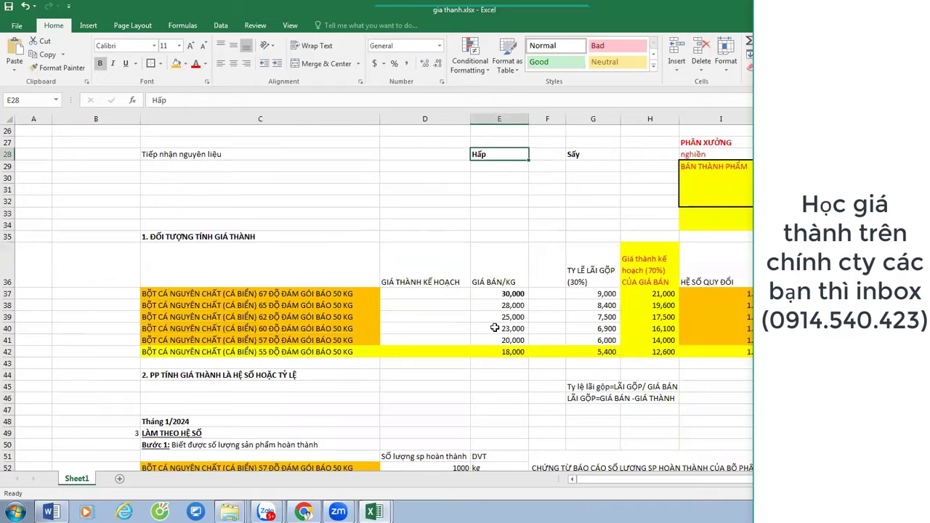
click(254, 294)
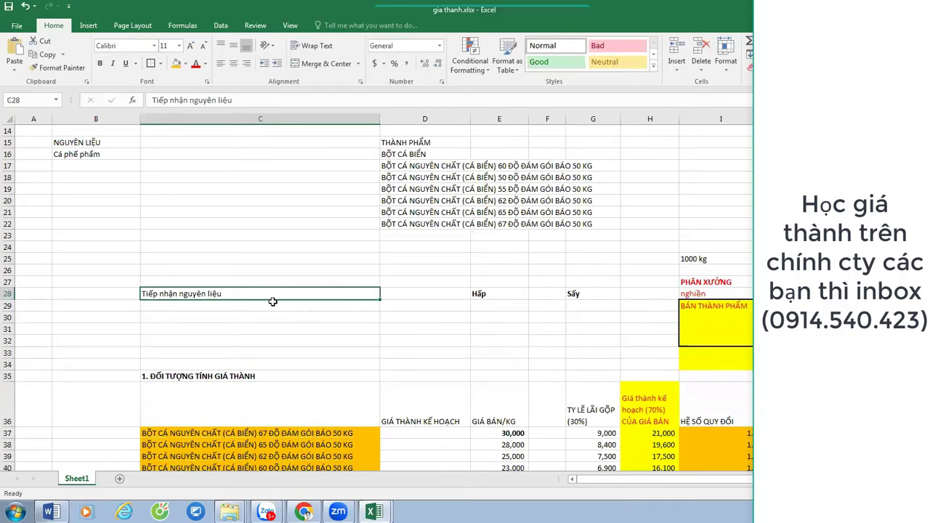
click(503, 296)
click(580, 299)
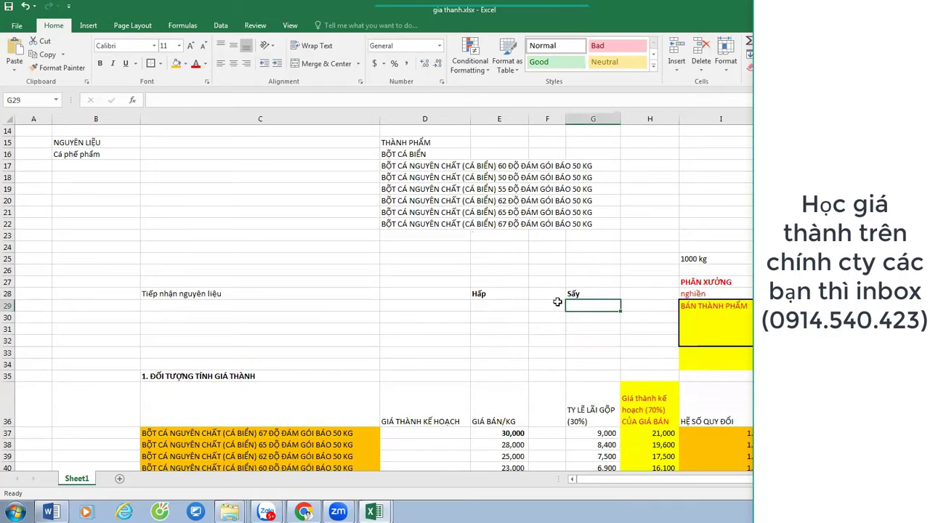
drag(502, 295, 597, 338)
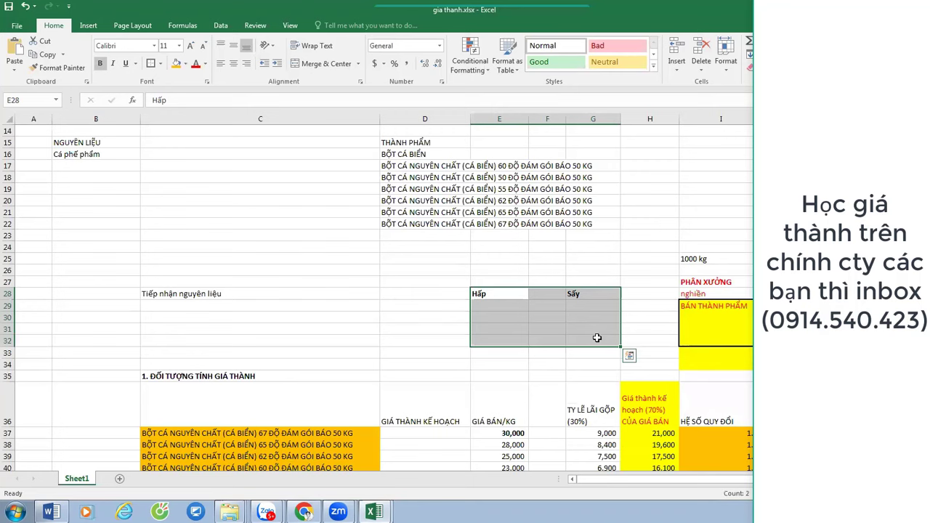
scroll(597, 338, down, 15)
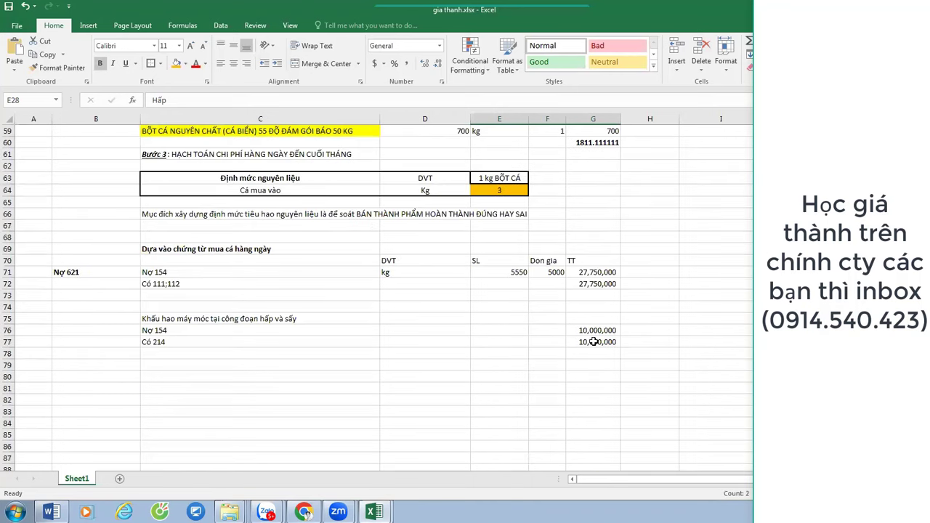
Append "( MÁY CÁI MÁY PHỤC VỤ CHO HẤP VÀ SÁY. CCDC" to the depreciation heading in C75.
click(302, 320)
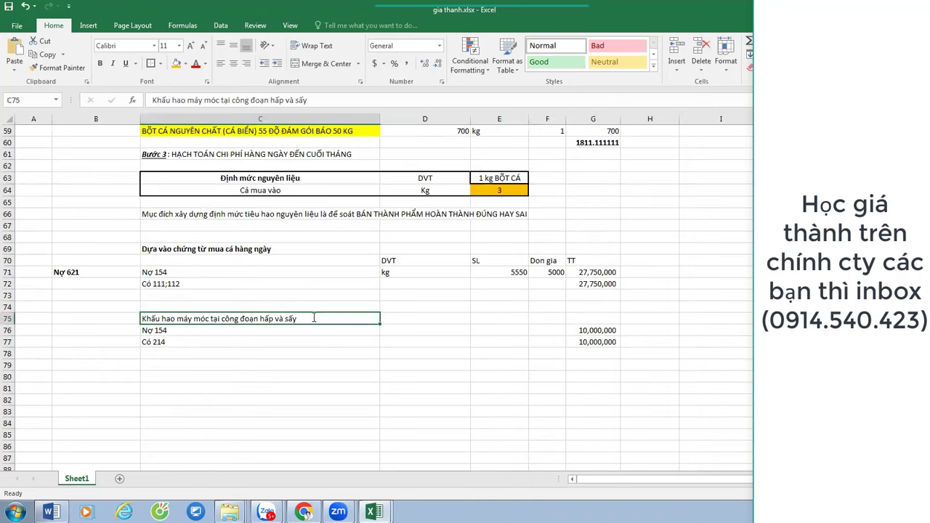
double_click(314, 319)
text(( MÁY)
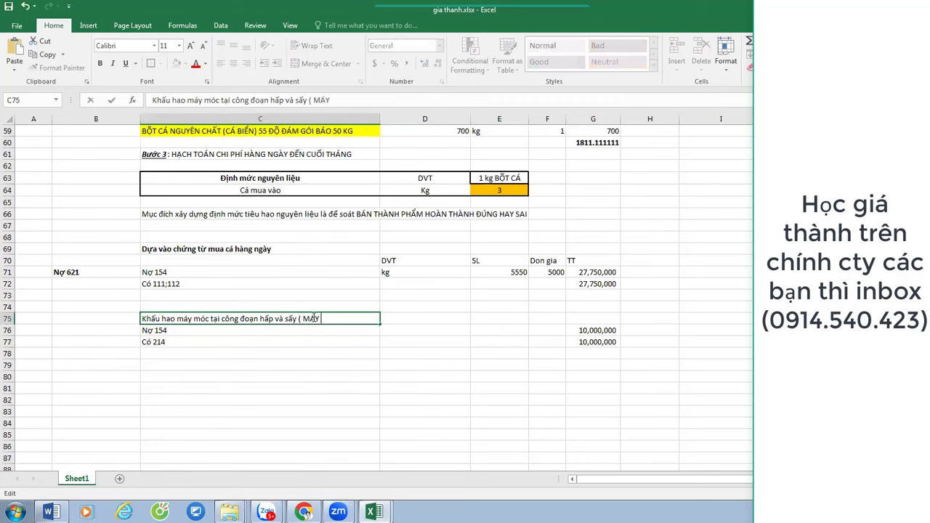
text( CÁI MÁY PHU)
text(C VU)
text(HO)
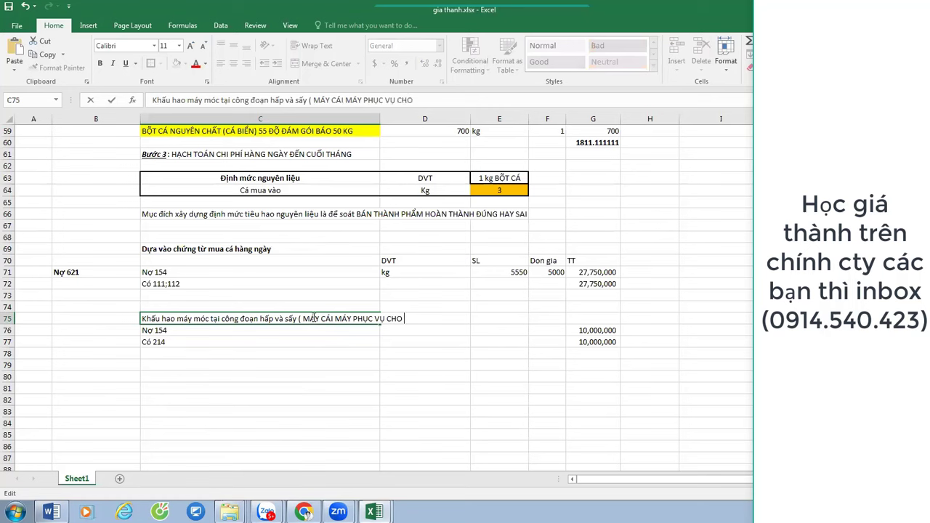
text( HẤP VAÀ SÁY))
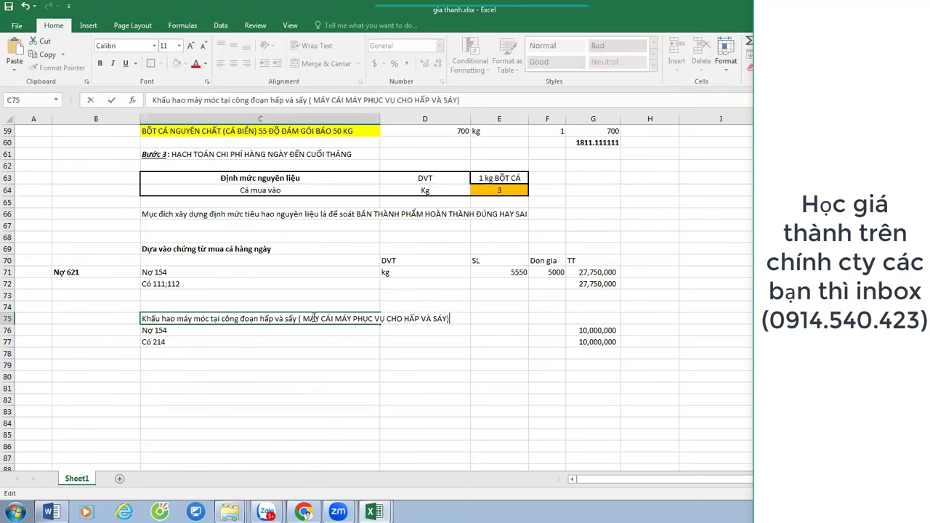
text(. CCDC)
key(Return)
Check the "Hấp" and "Sấy" stage block starting at E28 that the depreciated machinery serves.
scroll(371, 340, down, 2)
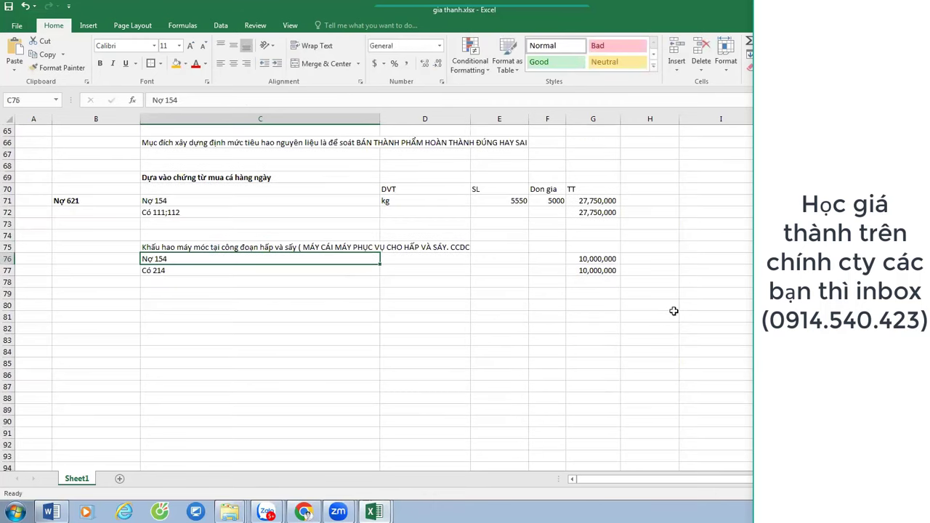
click(729, 323)
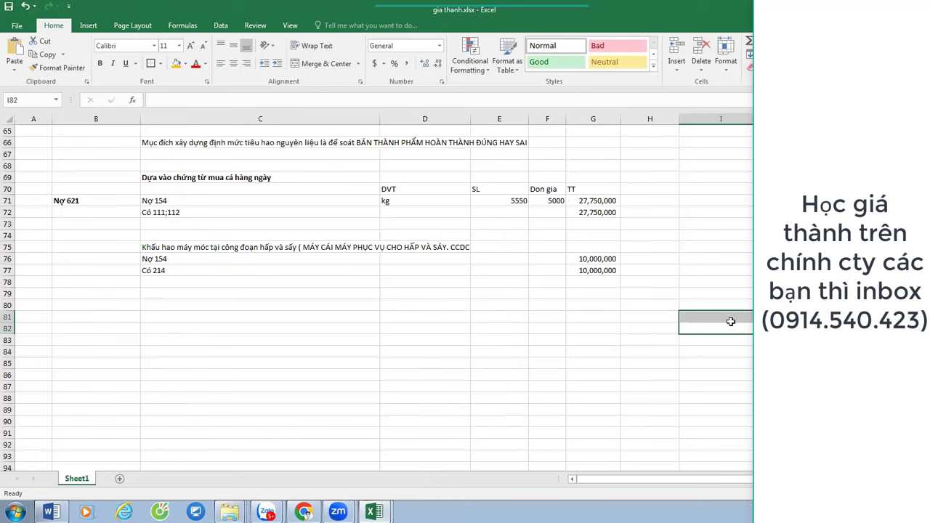
click(730, 318)
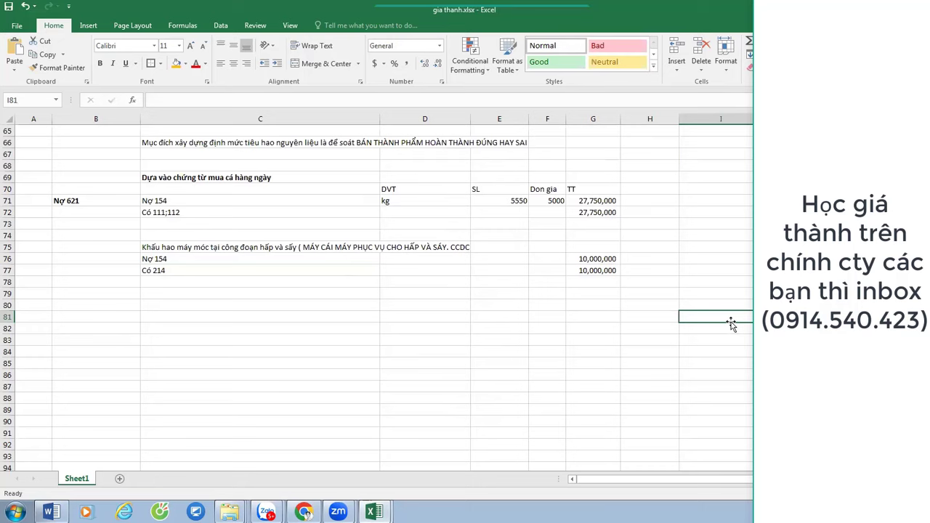
scroll(603, 270, up, 11)
scroll(547, 267, up, 3)
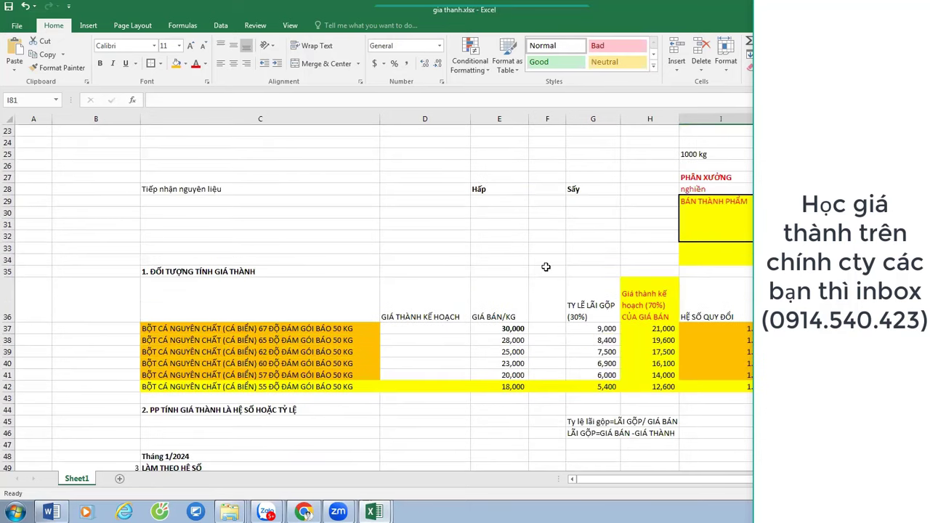
drag(488, 189, 592, 217)
scroll(640, 322, down, 6)
scroll(701, 383, down, 9)
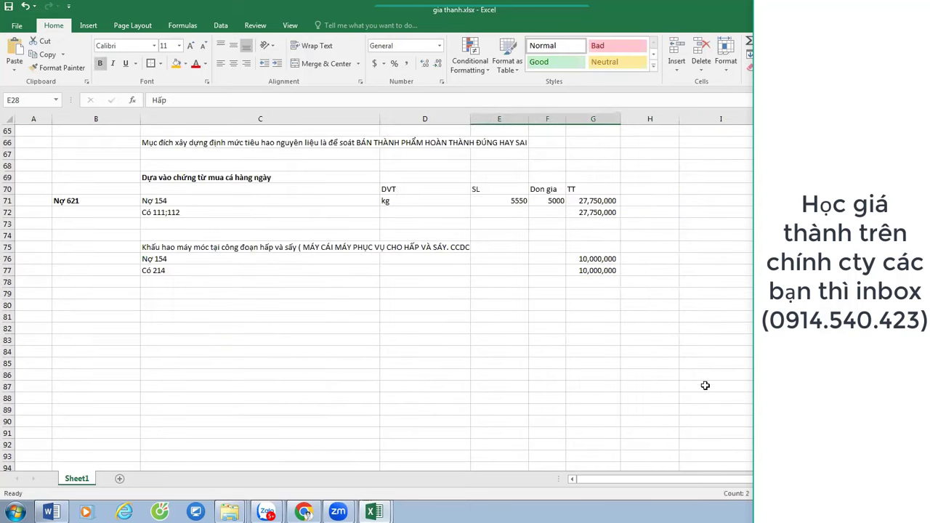
Enter the fixed asset debit account "Nợ 211" in I81.
click(727, 318)
text(Nlo57)
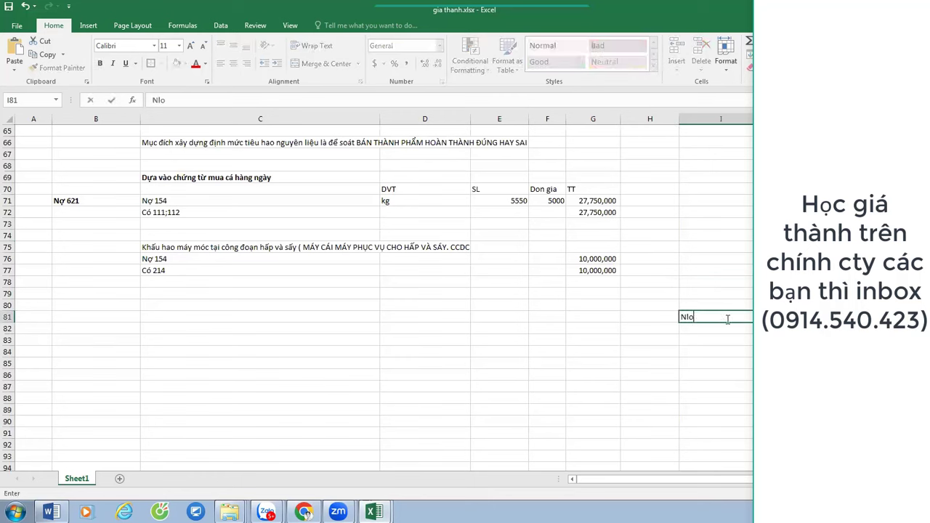
key(BackSpace)
key(BackSpace)
key(BackSpace)
key(BackSpace)
text(ợ 211)
key(Return)
Add "(hữu hình)" after "Nợ 211" in I81 and enter the credit account "Có 331" in I82.
click(727, 319)
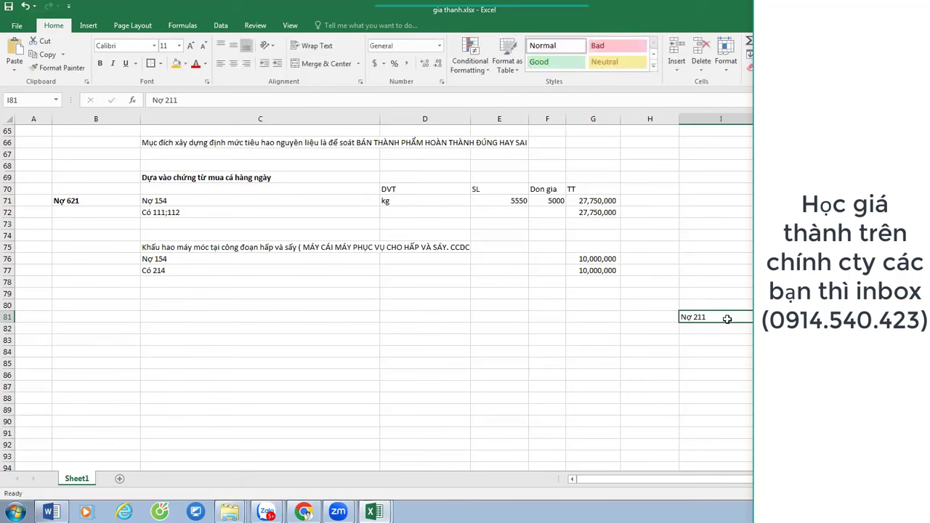
double_click(727, 319)
text((hu)
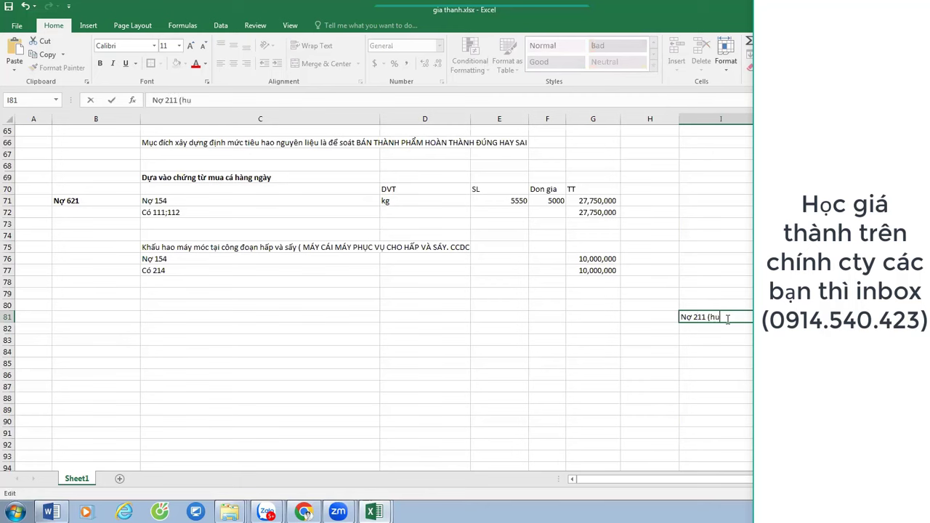
key(BackSpace)
text(ữu hình))
key(Return)
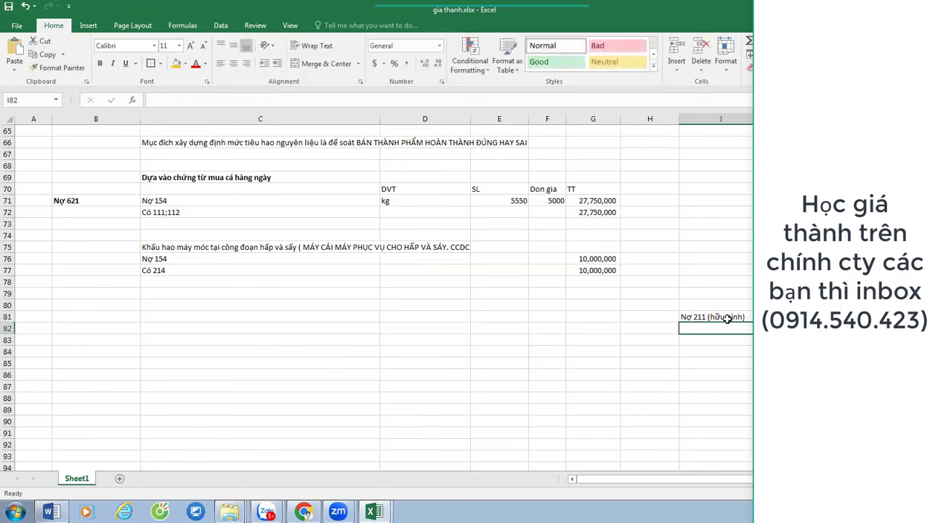
text(Có 331)
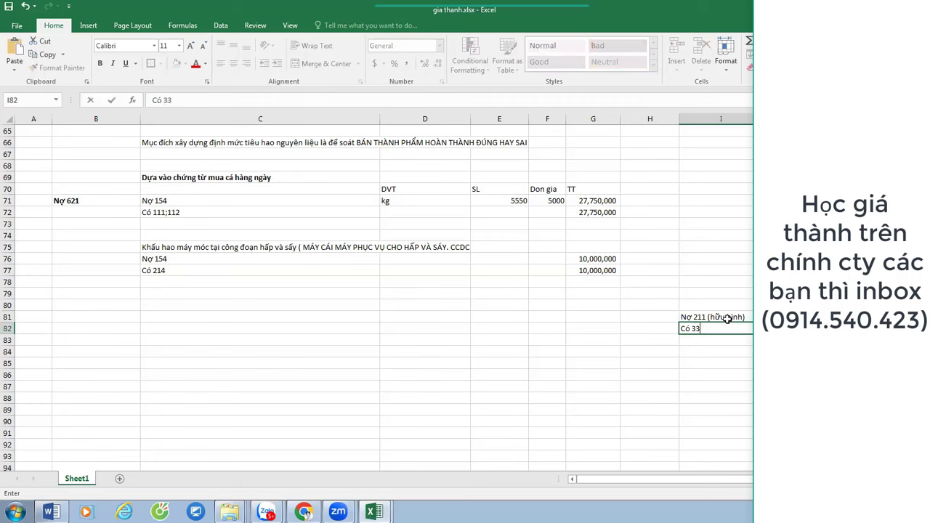
key(Tab)
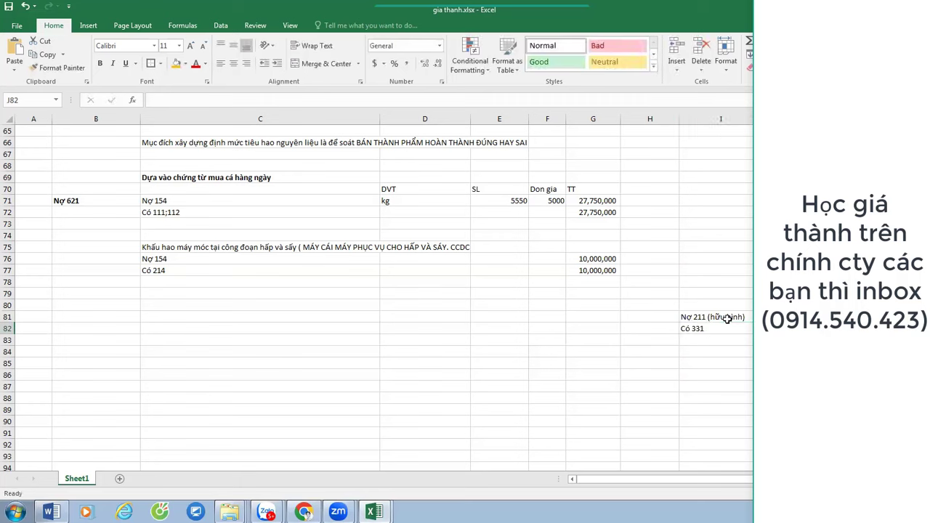
Review the "Hấp" and "Sấy" stage block again and select J81 beside the fixed asset debit line.
scroll(727, 319, up, 16)
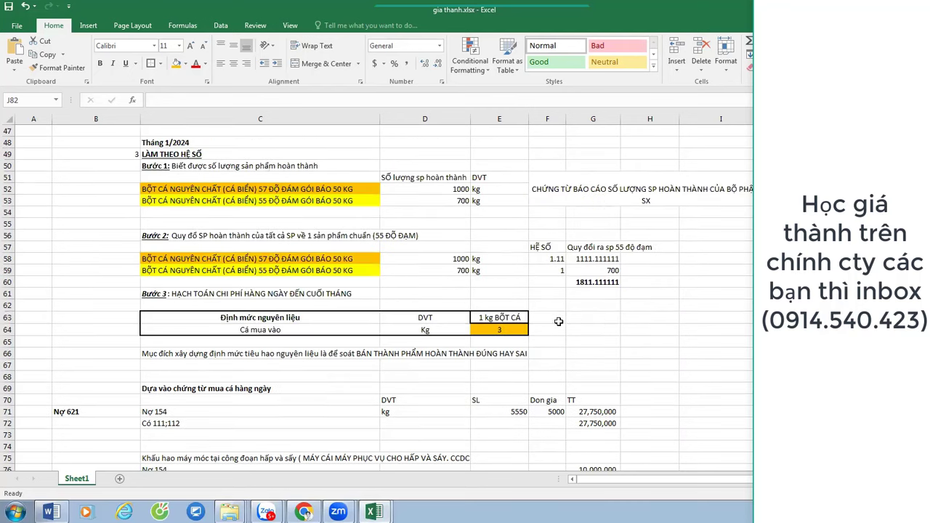
drag(500, 256, 601, 319)
scroll(722, 410, down, 5)
scroll(377, 298, down, 9)
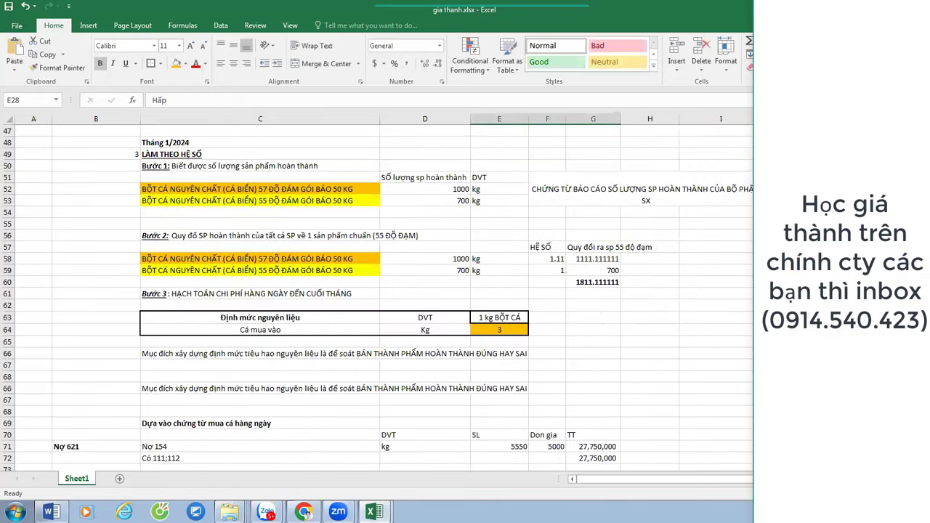
click(792, 388)
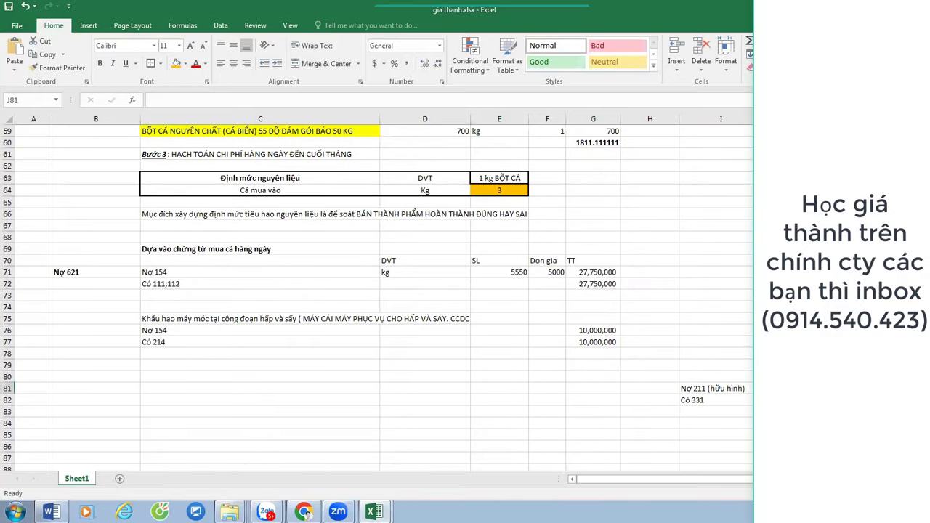
Enter 30000000 in J81, link J82 to J81, and apply comma formatting to both amounts.
text(30000000)
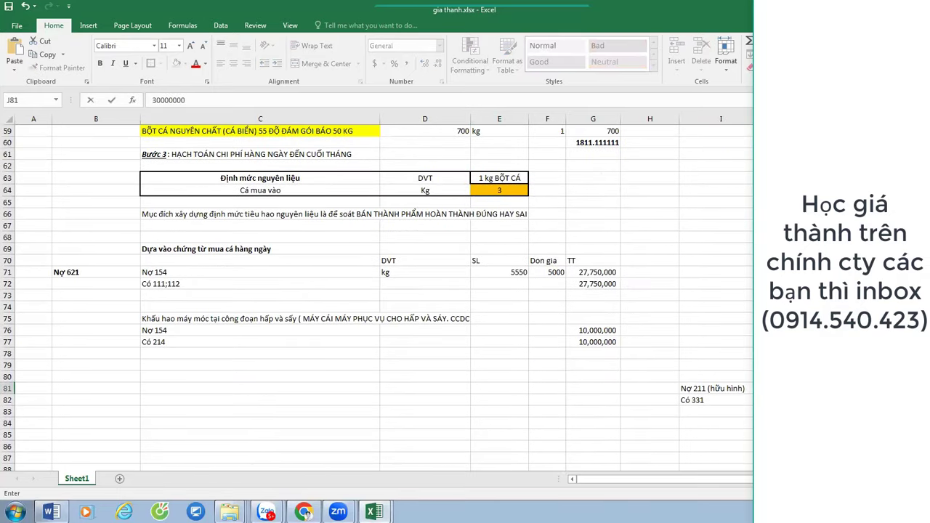
key(Return)
text(=)
key(Up)
key(Return)
drag(793, 388, 793, 399)
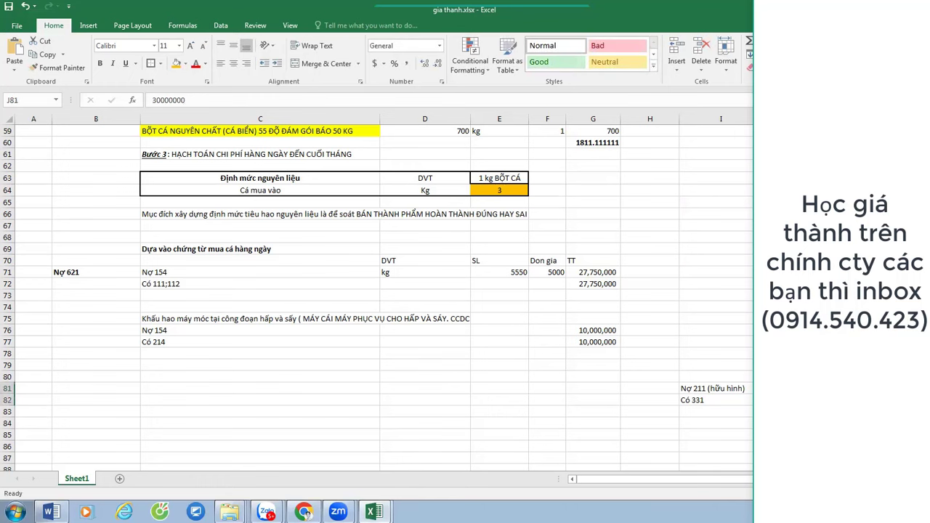
click(407, 63)
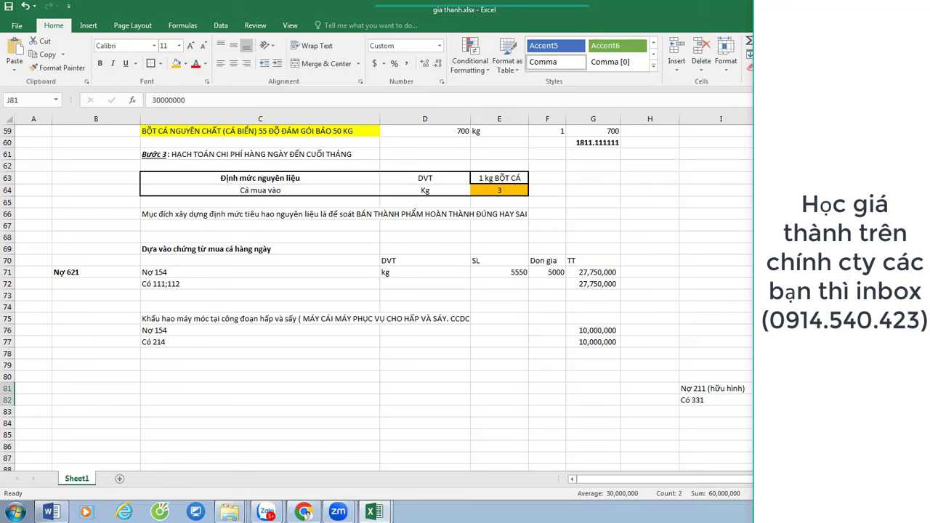
Enter the useful life label "thoig ian sử dụng (tt45/2013)" in K80 above the fixed asset entry.
click(792, 377)
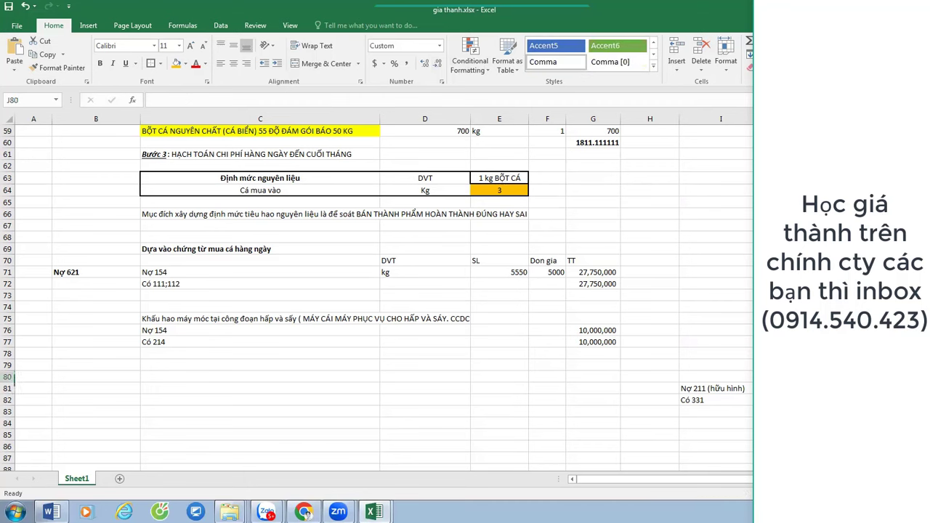
key(Right)
text(thoig ia)
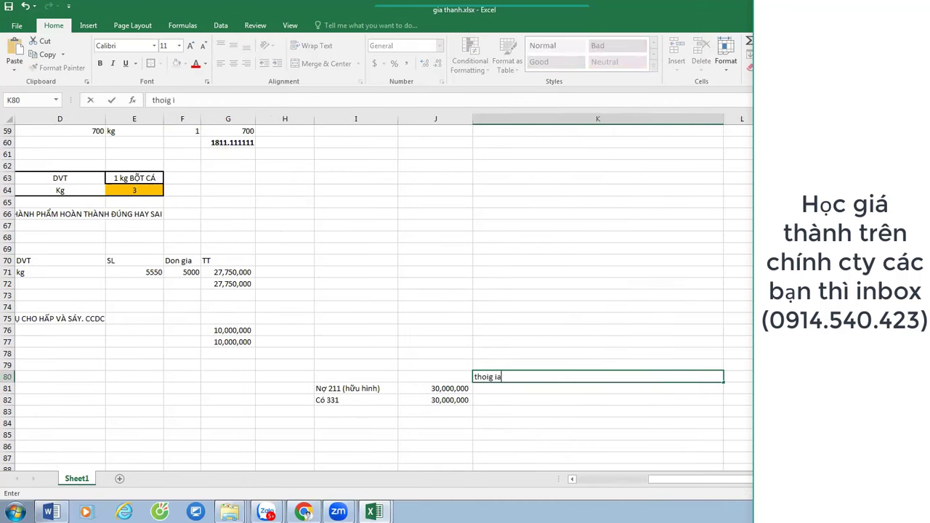
text(n sử dụng (tt45/2013))
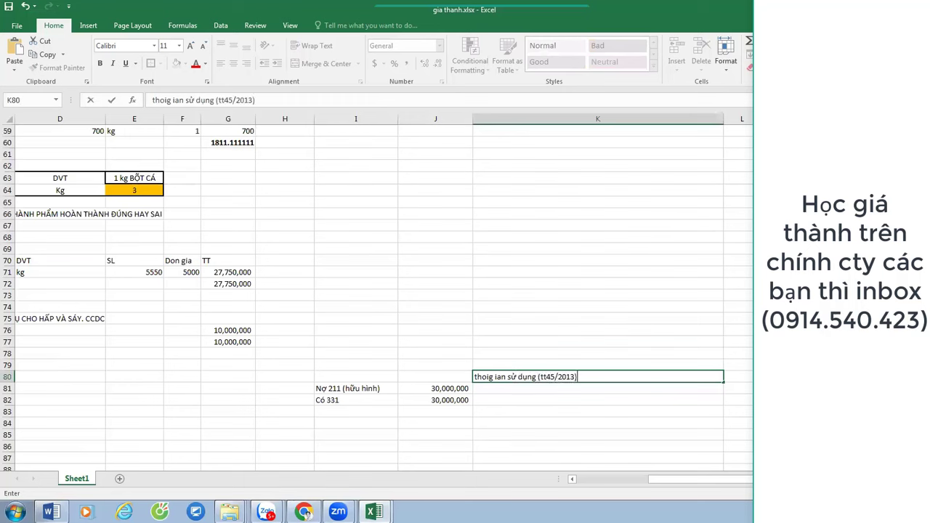
key(Return)
click(597, 376)
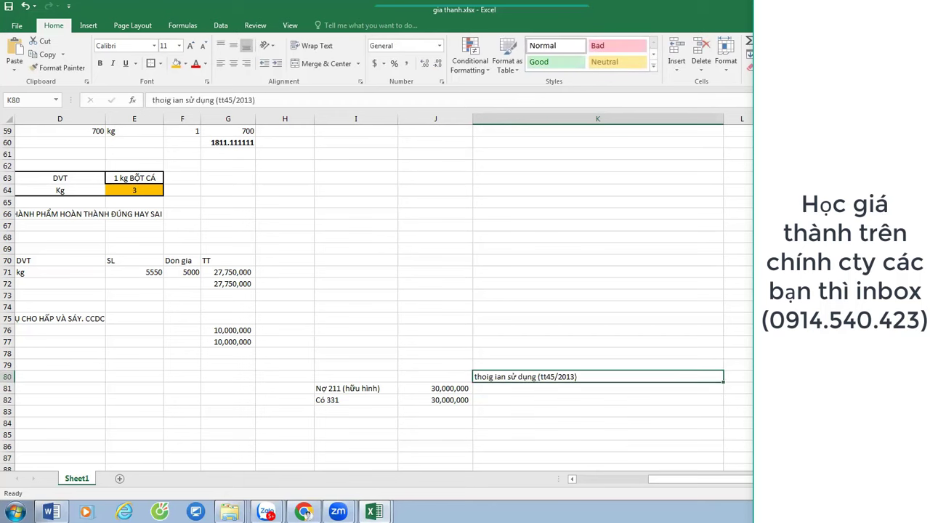
Enter the useful life range "5-10 năm" in L80 and fill the cell orange.
click(738, 376)
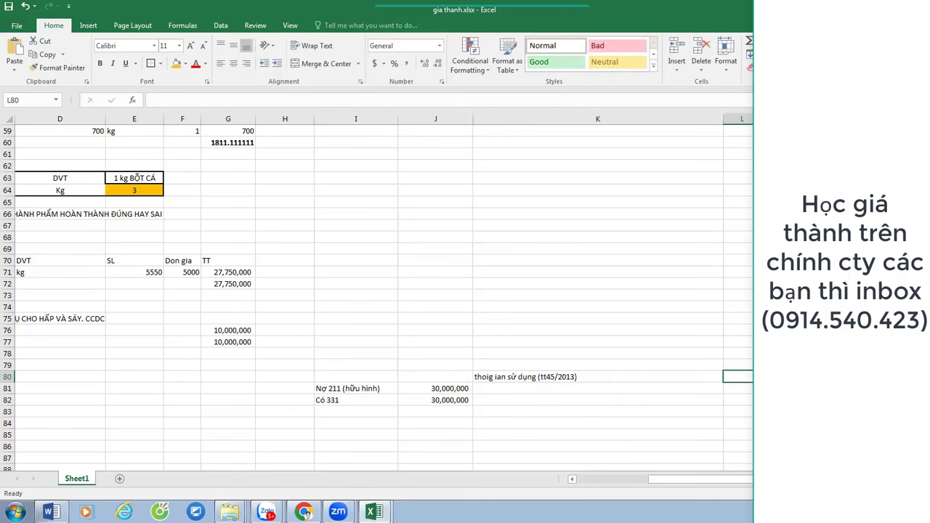
text(5-10 năm)
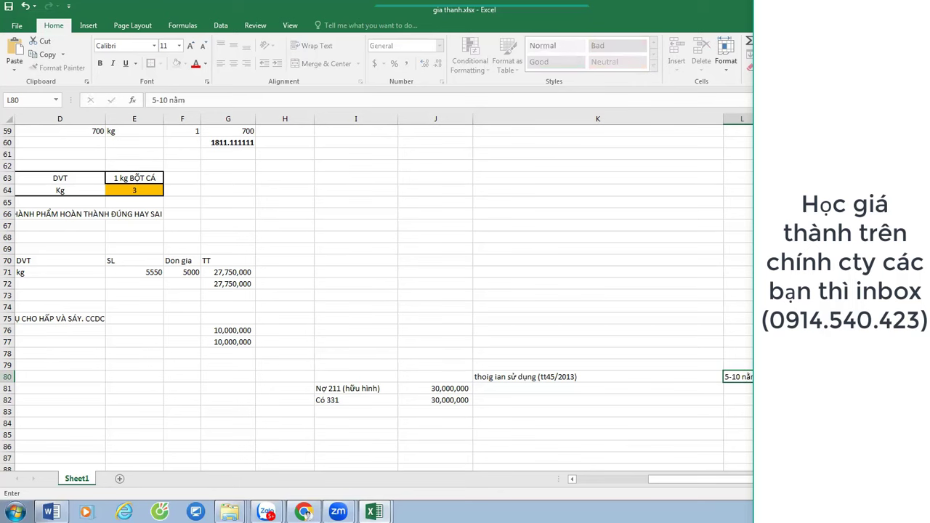
key(Return)
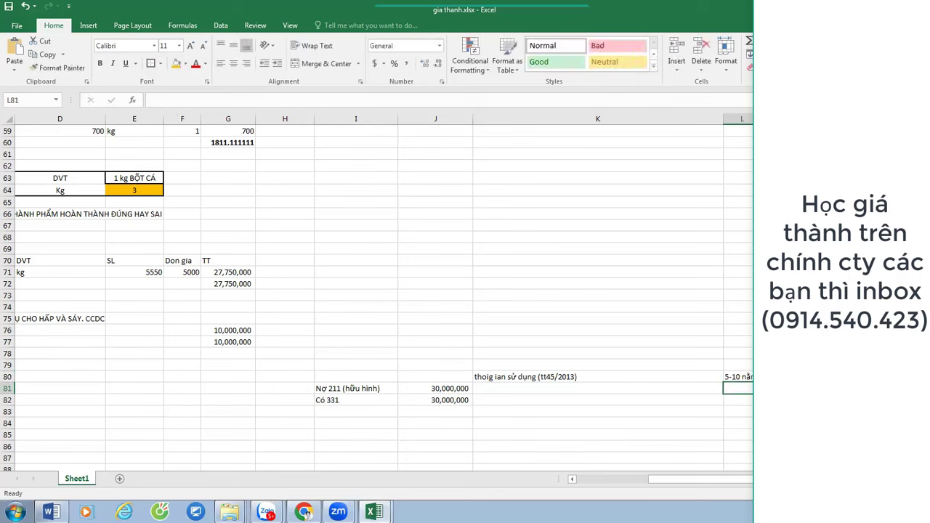
key(Up)
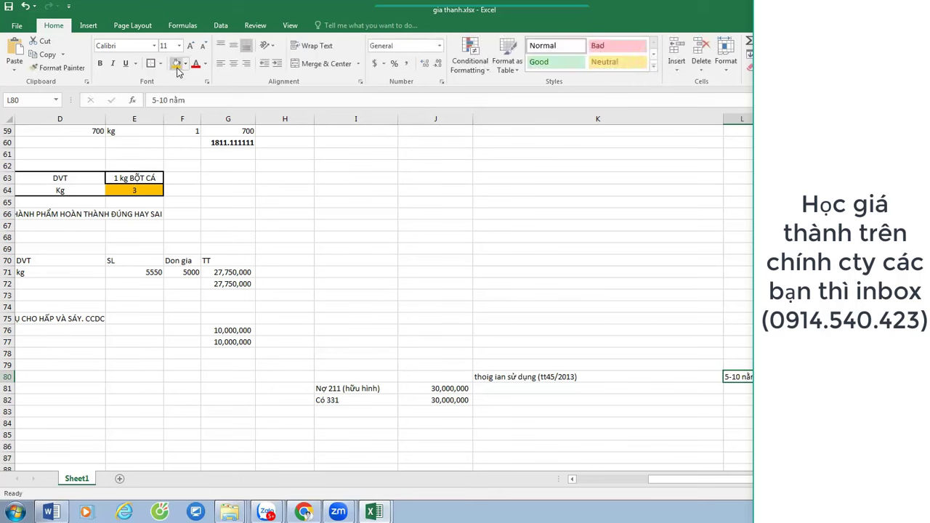
click(176, 63)
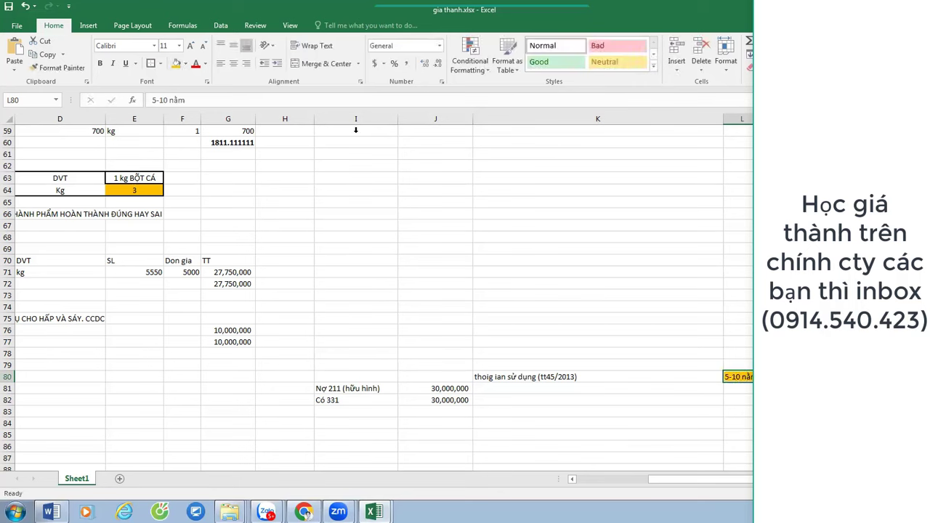
Enter 60 in L81 as the useful life below the "5-10 năm" range.
click(734, 390)
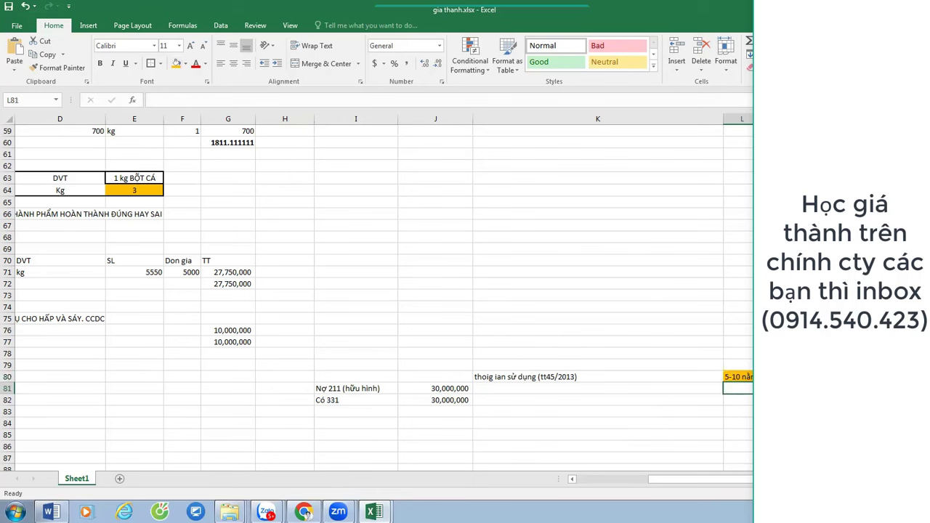
text(6)
key(BackSpace)
text(6)
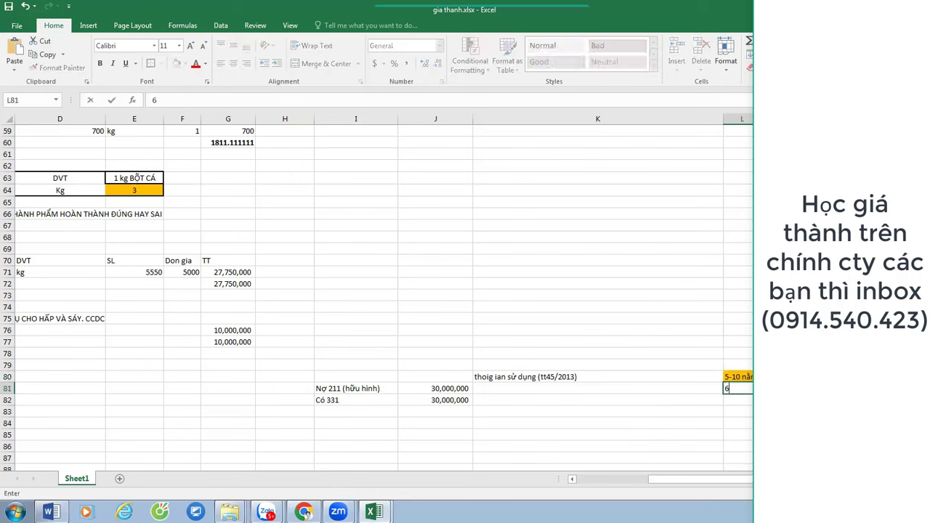
text(0)
key(Tab)
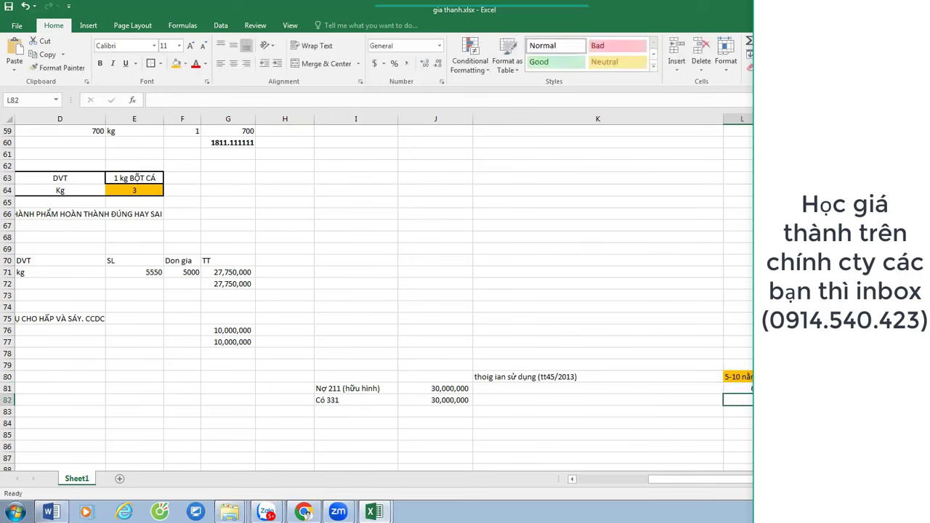
text(=)
key(Left)
key(Left)
key(Left)
key(Left)
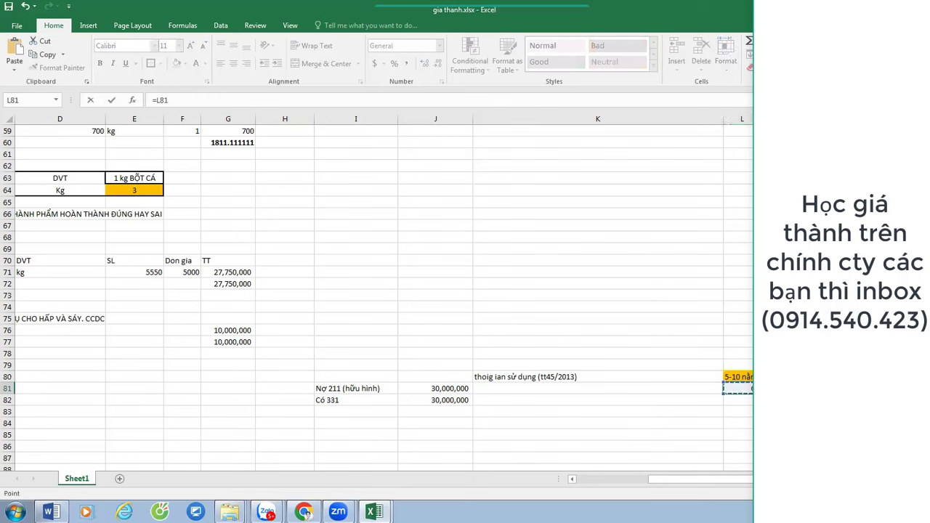
key(Right)
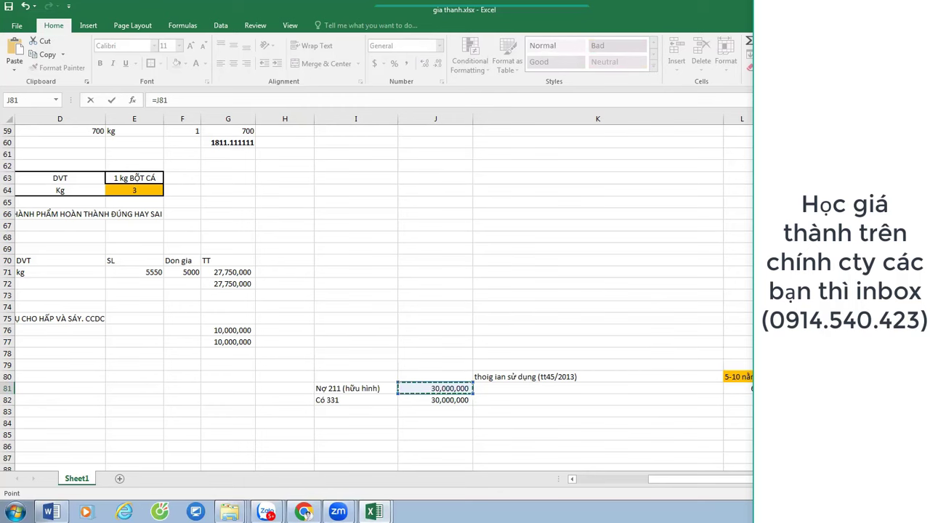
key(Escape)
Set the useful life in L81 to 5 and calculate the yearly depreciation in M81 as =J81/L81.
click(738, 389)
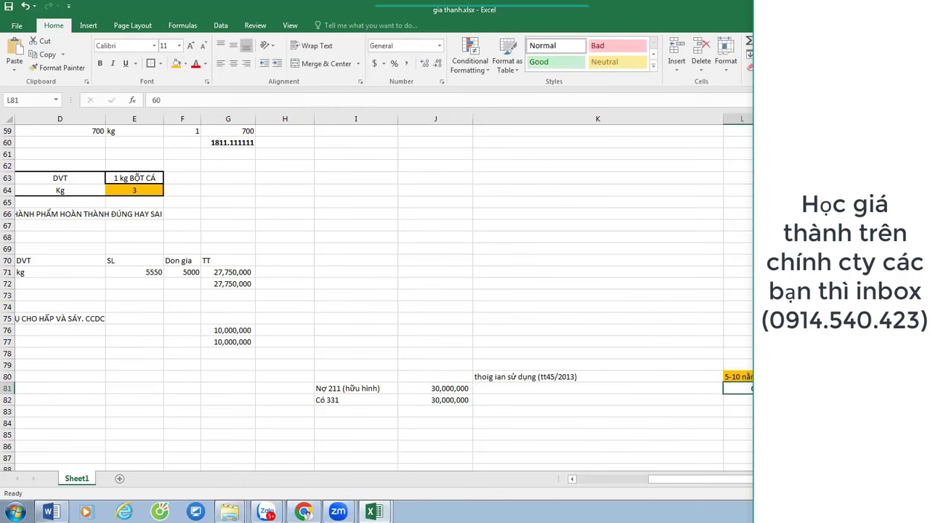
text(=)
key(Left)
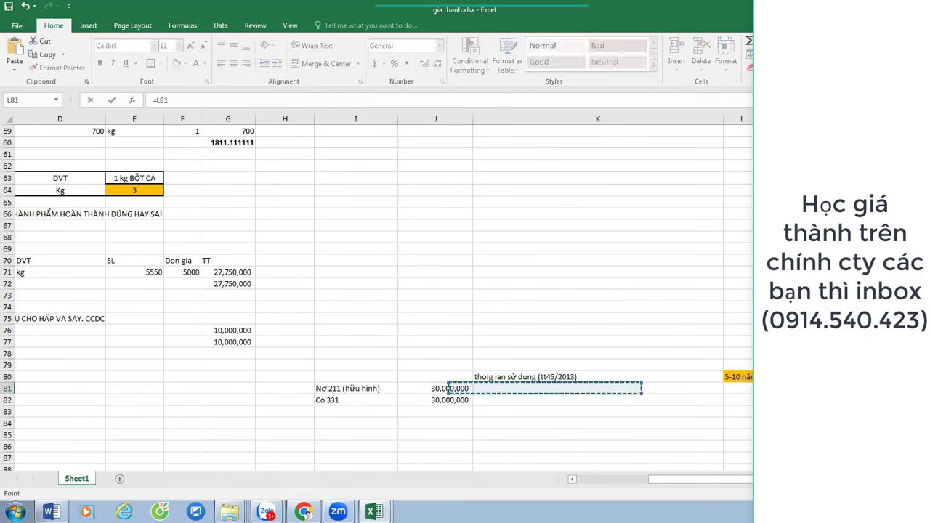
key(Left)
text(/)
click(738, 388)
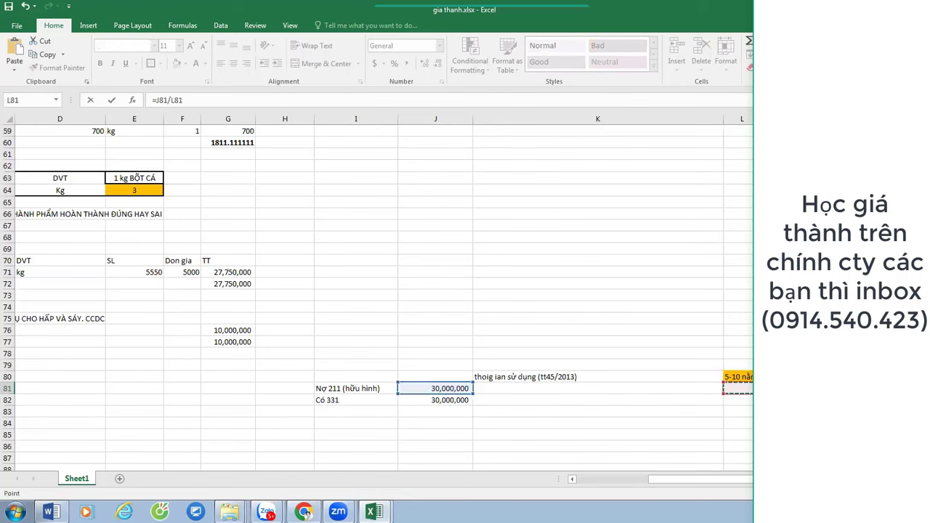
key(Return)
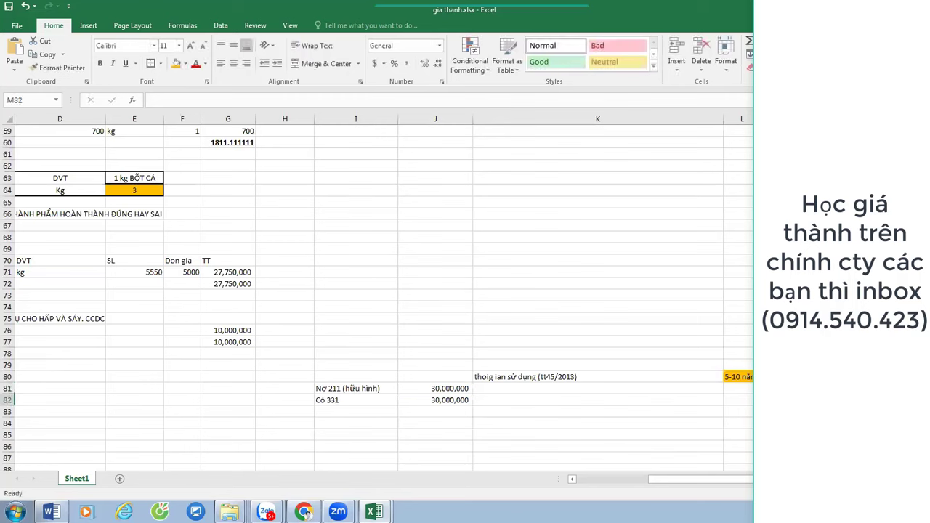
Review the steaming and drying machinery depreciation entry in rows 75 to 77.
key(Left)
key(Left)
key(Left)
key(Left)
key(Left)
key(Left)
key(Left)
key(Left)
key(Left)
key(Left)
key(Left)
key(Left)
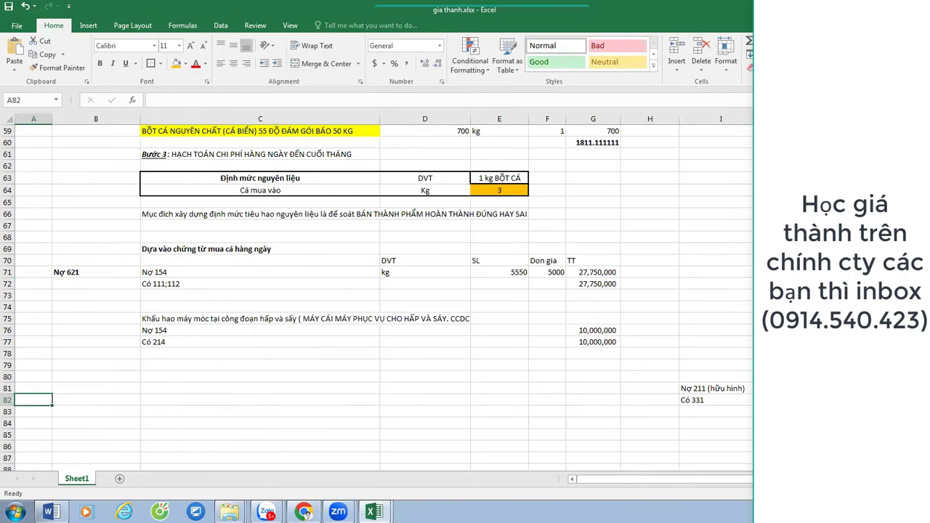
Calculate the monthly depreciation in N81 by dividing the yearly amount in M81.
key(Right)
key(Right)
key(Right)
key(Right)
key(Right)
key(Right)
key(Right)
key(Right)
key(Right)
key(Right)
key(Right)
key(Right)
key(Right)
key(Right)
key(Right)
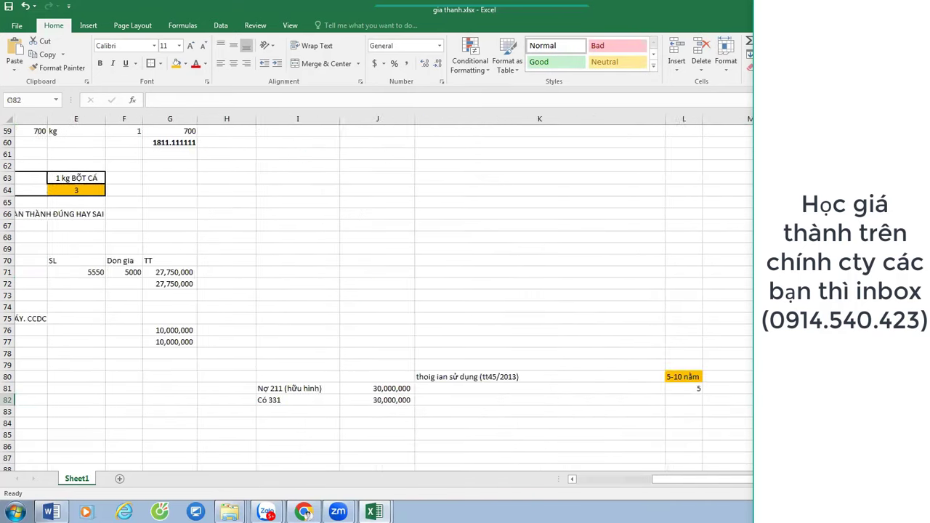
key(Up)
text(=)
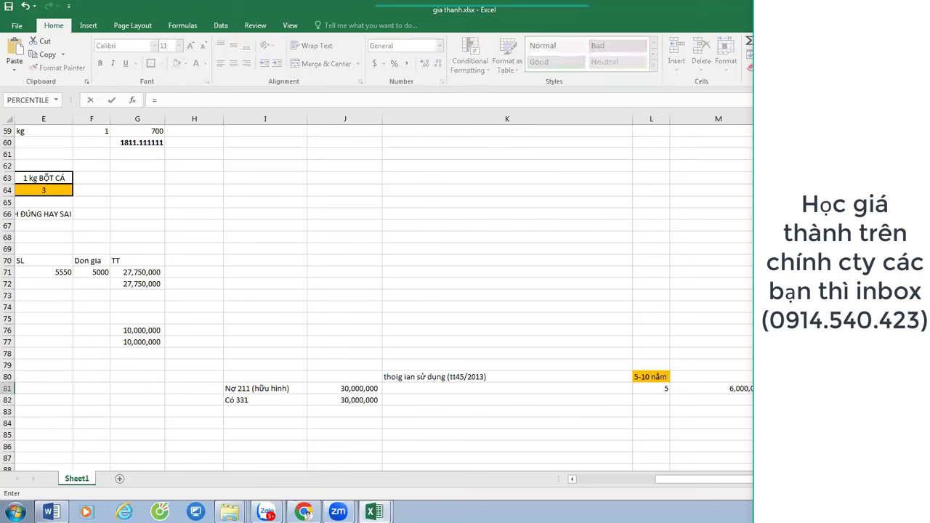
key(Left)
key(Left)
key(Left)
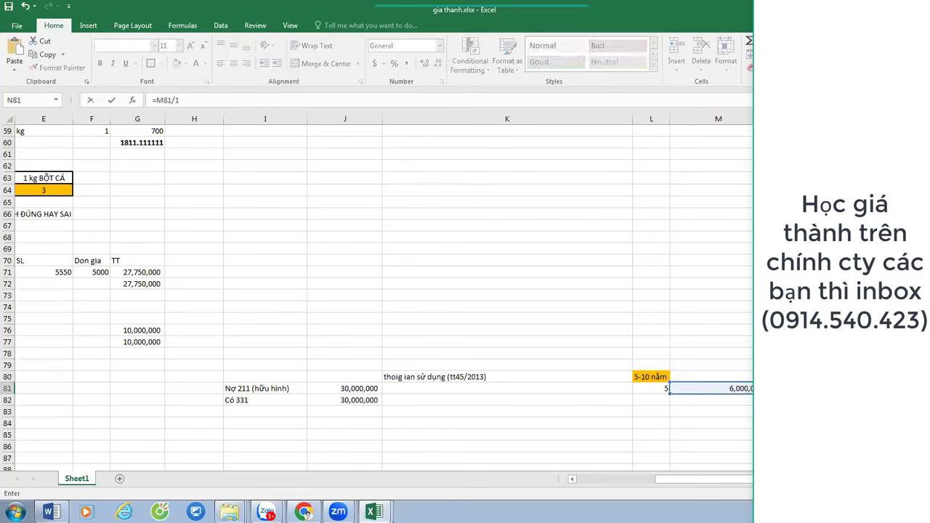
key(Return)
Check the production stage block with "Hấp", "Sấy" and "PHÂN XƯỞNG" around rows 27 and 28.
key(Left)
key(Left)
key(Left)
key(Left)
key(Left)
key(Left)
key(Left)
key(Left)
key(Left)
key(Left)
key(Left)
key(Home)
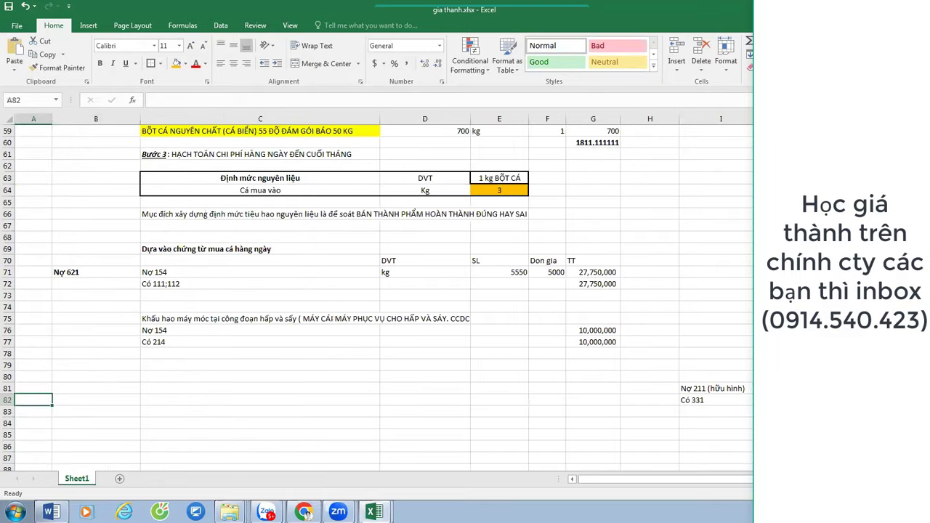
scroll(741, 220, up, 3)
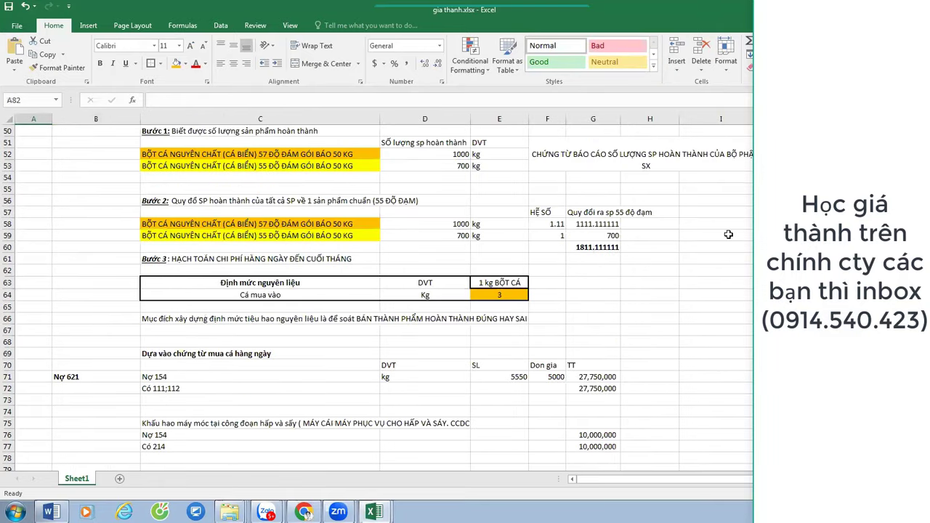
scroll(741, 220, up, 10)
click(741, 215)
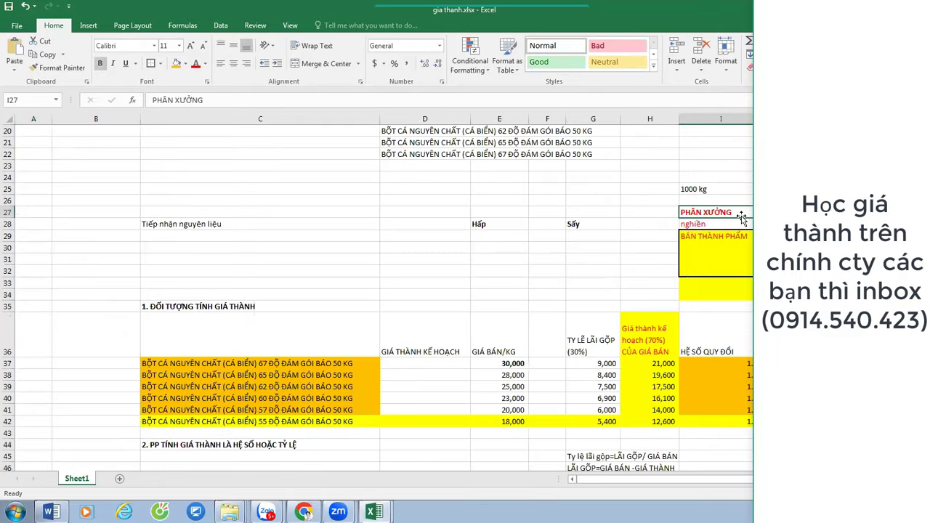
Review the costing objects and coefficient steps 1 to 3 down to the depreciation entry "Có 214".
key(Down)
key(Down)
key(Down)
key(Down)
key(Down)
key(Down)
key(Down)
key(Down)
key(Down)
key(Down)
key(Down)
key(Down)
key(Down)
key(Down)
key(Down)
key(Down)
key(Down)
key(Down)
key(Down)
key(Down)
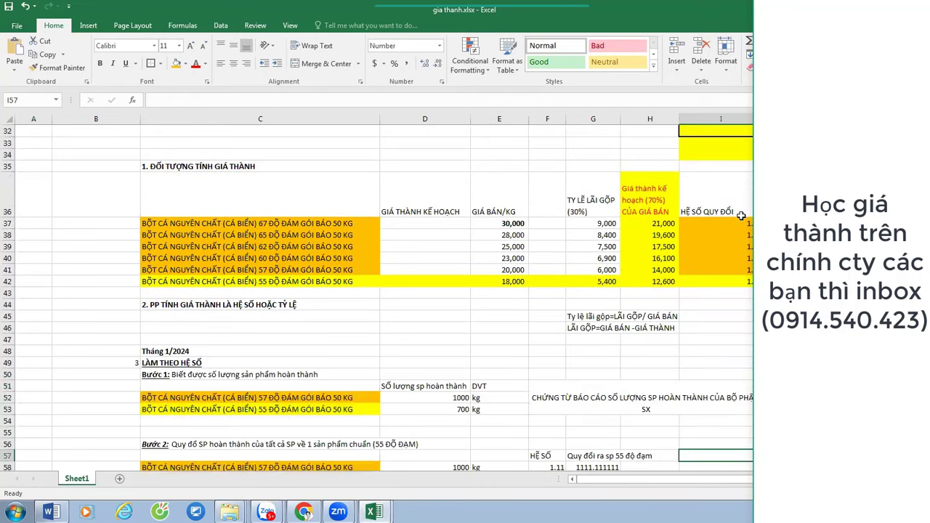
key(Down)
key(Left)
key(Left)
key(Left)
key(Left)
key(Left)
key(Left)
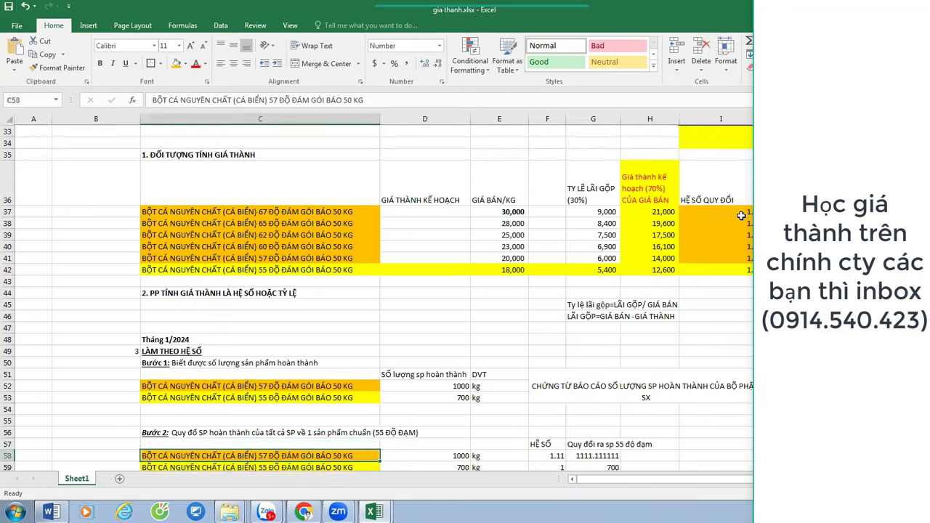
key(Down)
key(Down)
key(Down)
key(Down)
key(Down)
key(Down)
key(Down)
key(Down)
key(Down)
key(Down)
key(Down)
key(Down)
key(Down)
key(Down)
key(Down)
key(Down)
key(Down)
key(Down)
key(Down)
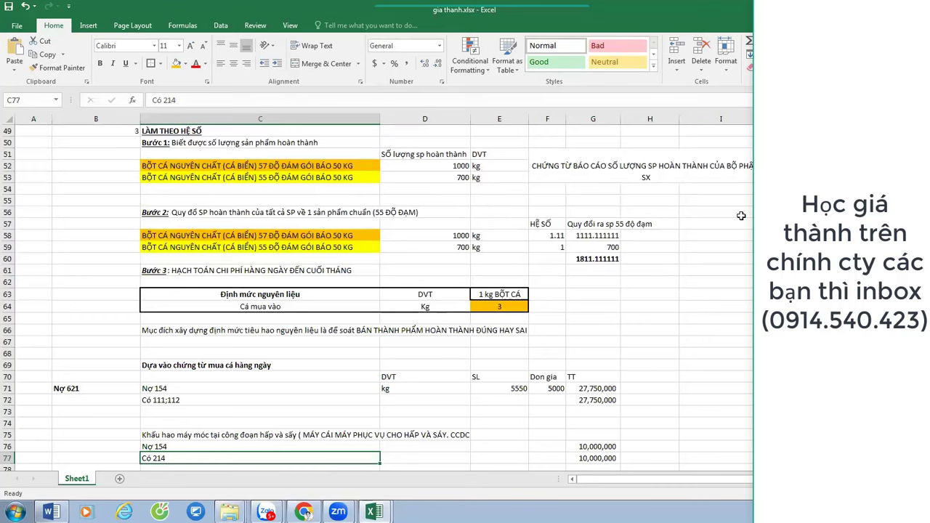
key(Down)
key(Down)
key(Down)
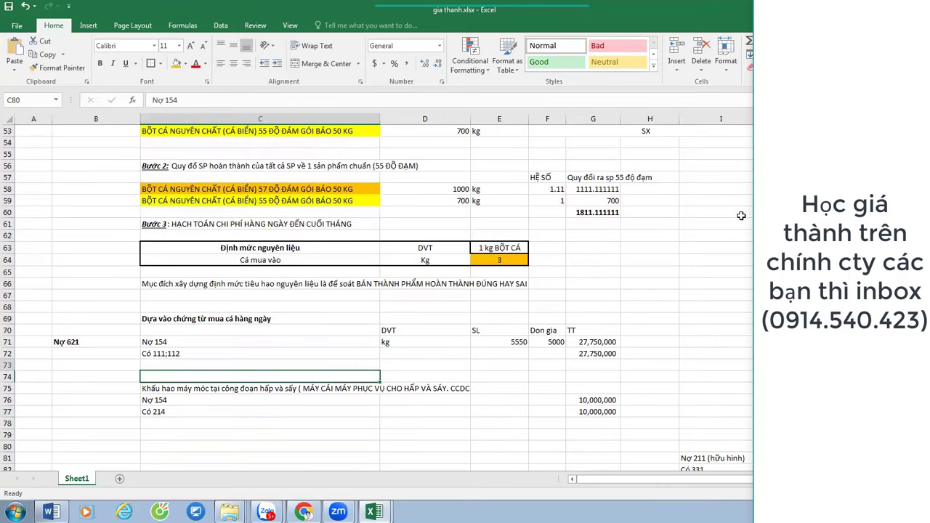
key(Up)
key(Up)
key(Down)
key(Down)
key(Down)
key(F2)
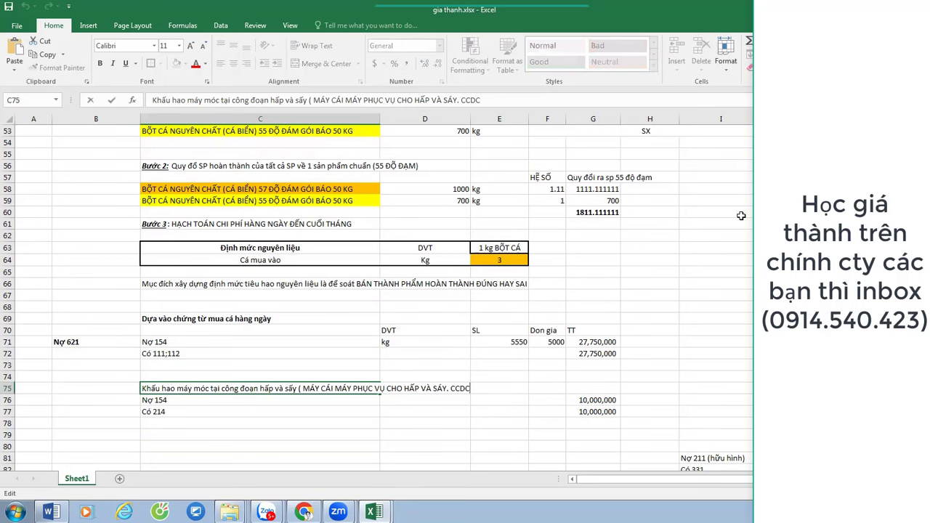
key(Escape)
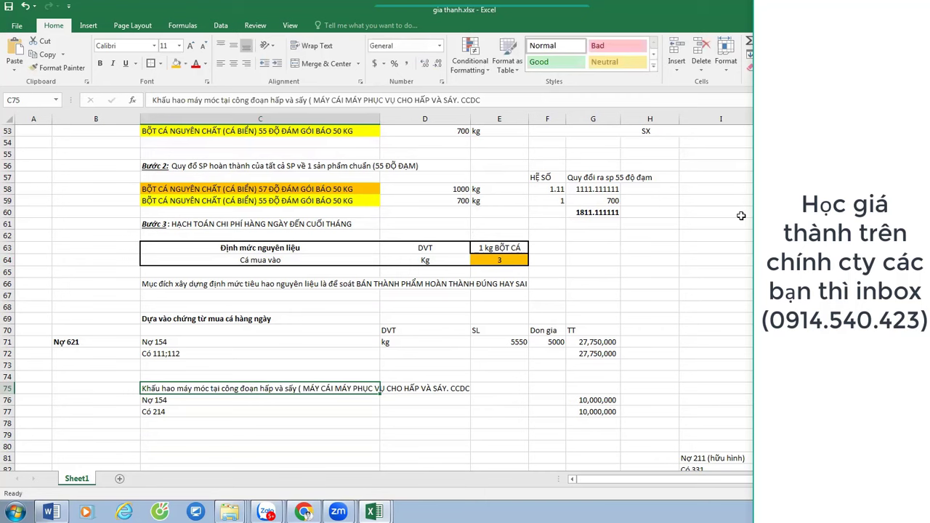
text(Dựa vào ba)
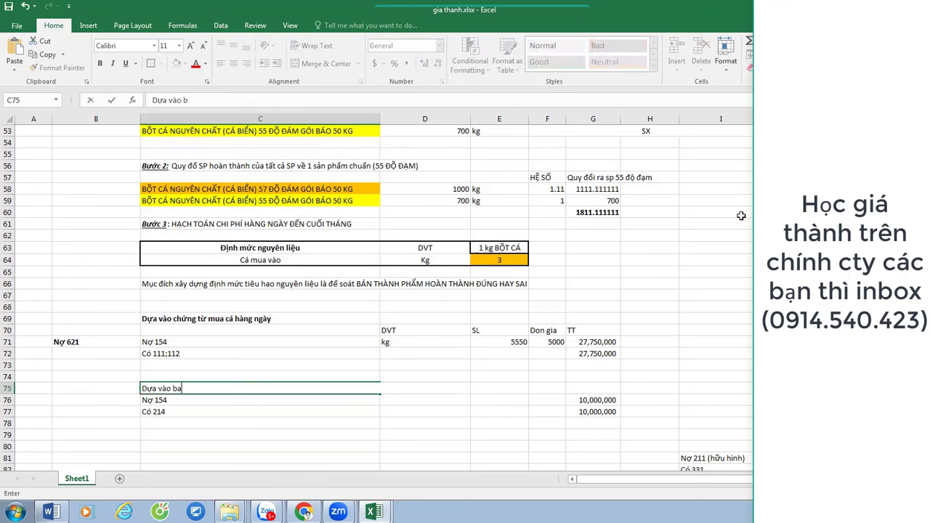
key(BackSpace)
text(ảng khấu hao)
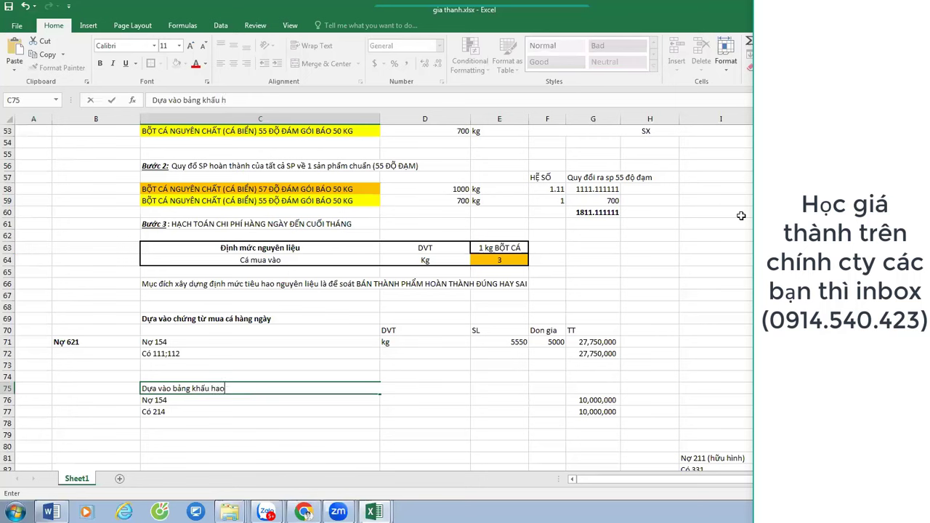
key(Escape)
Add "+NGHIỀN" after "HẤP VÀ SÁY" in the machinery depreciation description in C75.
key(F2)
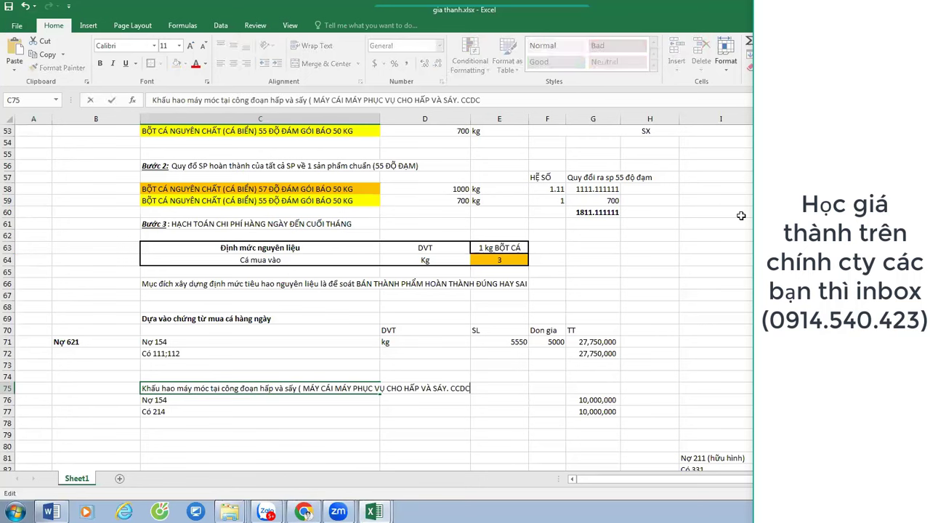
key(Left)
key(Left)
key(Left)
key(Left)
key(Left)
key(Left)
text(+NGHIỀN)
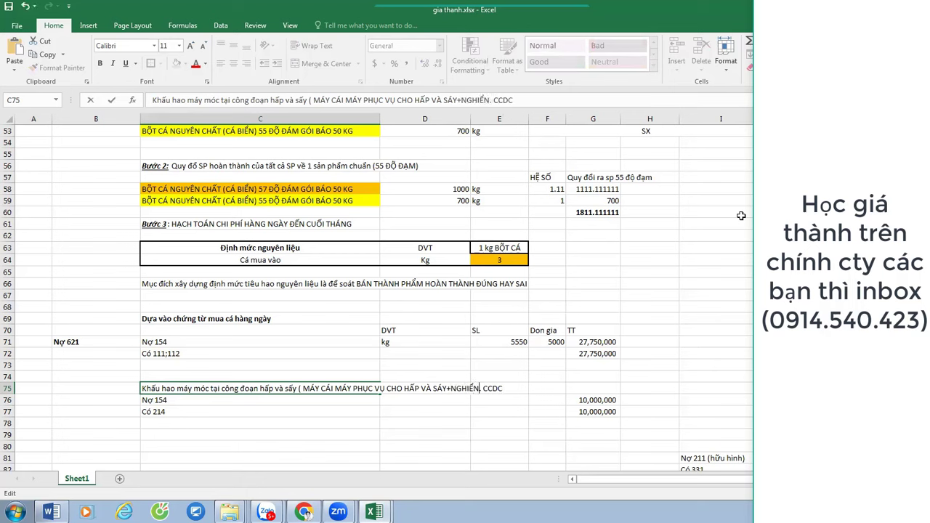
key(Return)
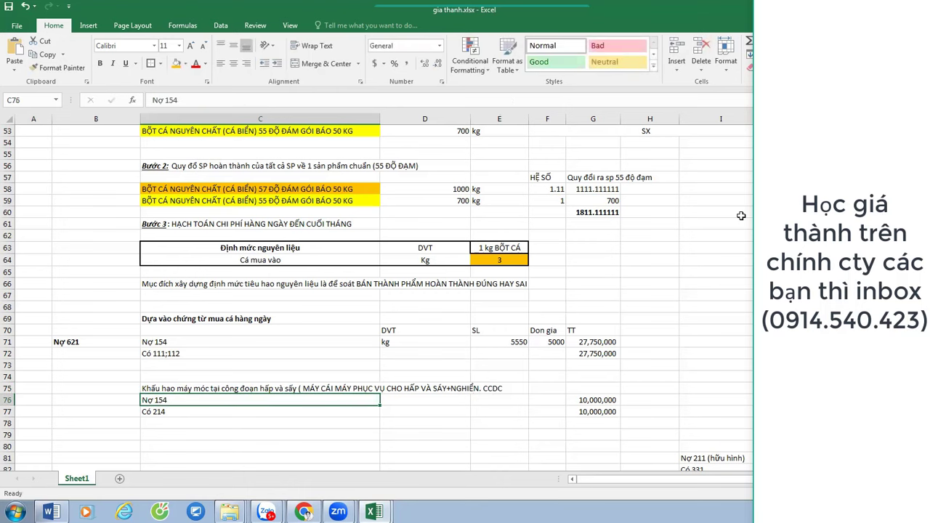
Check the "Hấp", "Sấy" and "nghiền" stages in row 28 against the depreciation description in C75.
scroll(742, 211, up, 10)
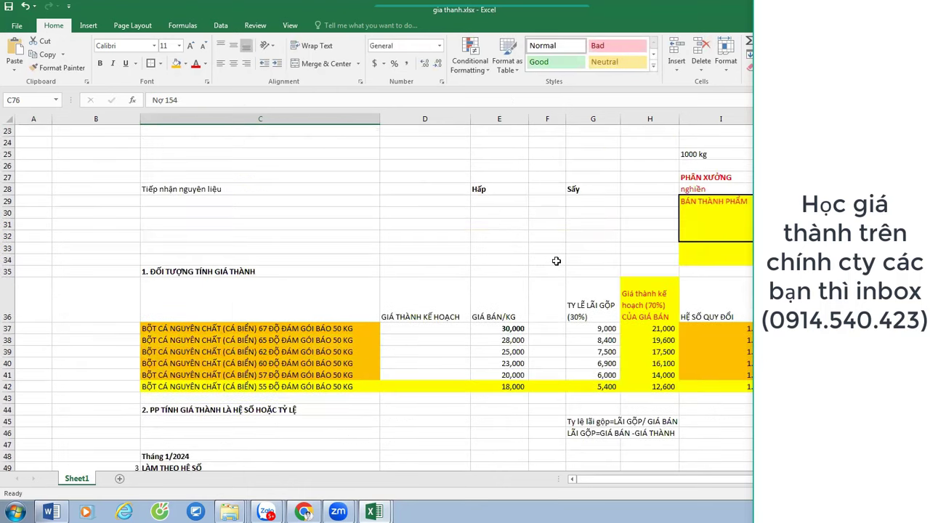
scroll(556, 261, up, 3)
click(509, 293)
click(581, 293)
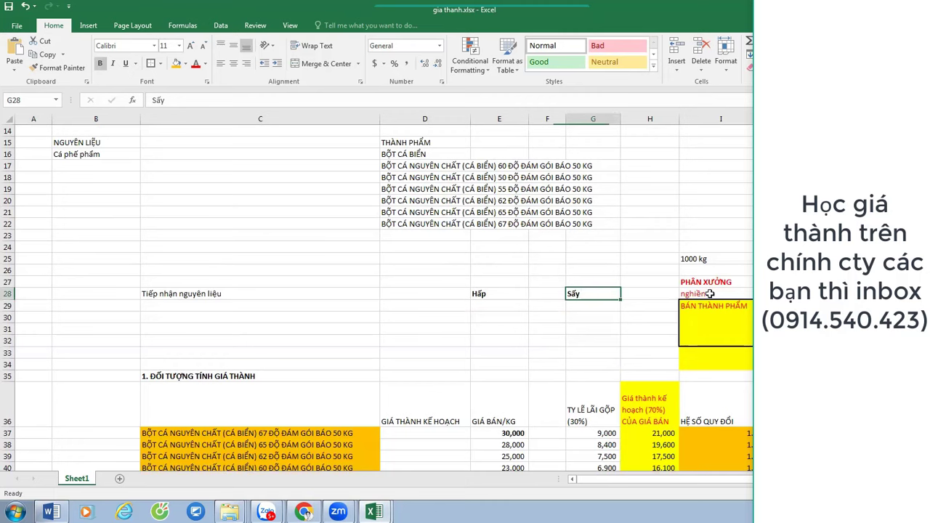
click(710, 293)
scroll(379, 460, down, 9)
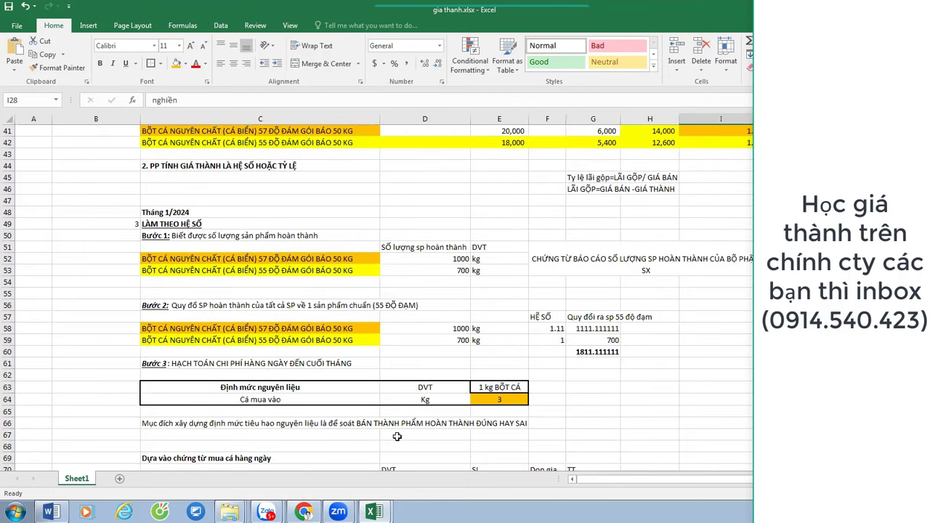
scroll(397, 436, down, 3)
click(219, 427)
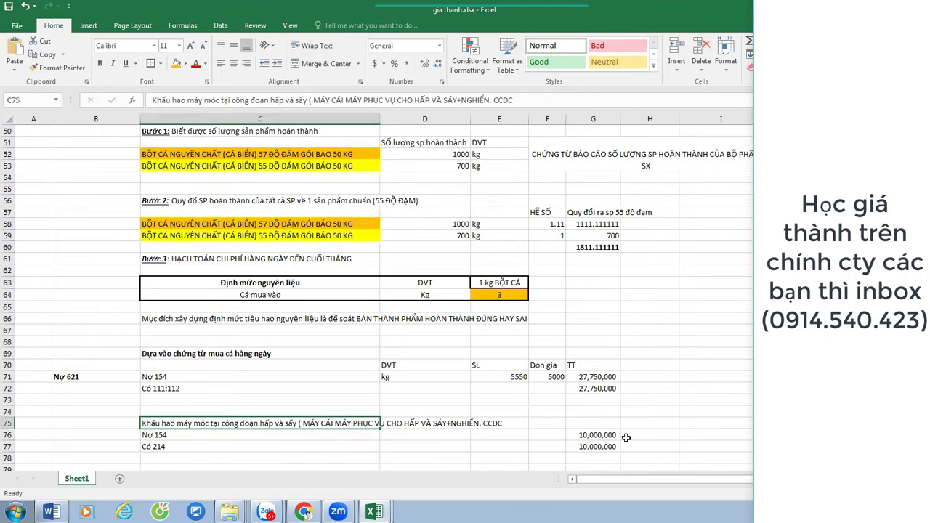
Fill the "Tháng 1/2024" heading in C48 with orange.
scroll(624, 437, down, 2)
scroll(267, 284, up, 3)
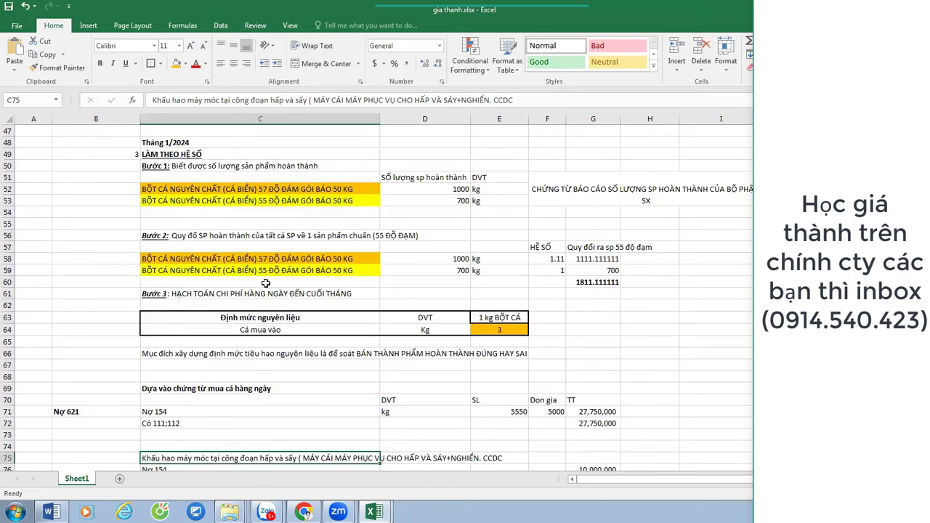
scroll(266, 284, up, 2)
click(201, 213)
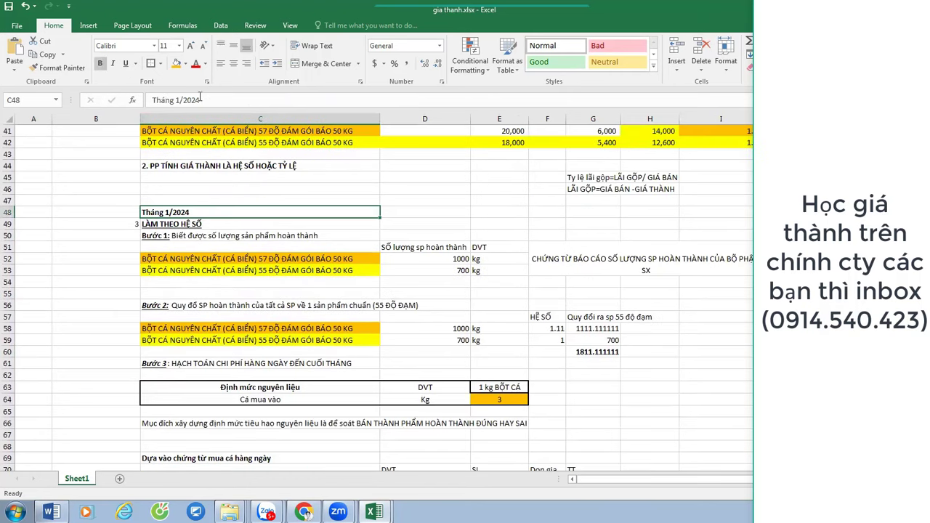
click(176, 63)
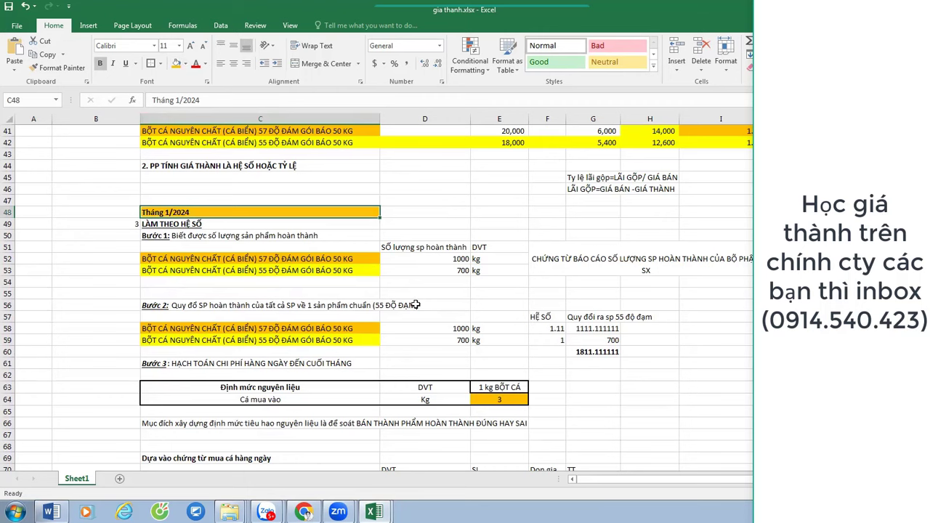
Enter "1 THÁNG" in H76 beside the depreciation amount and copy it to H77.
scroll(436, 342, down, 7)
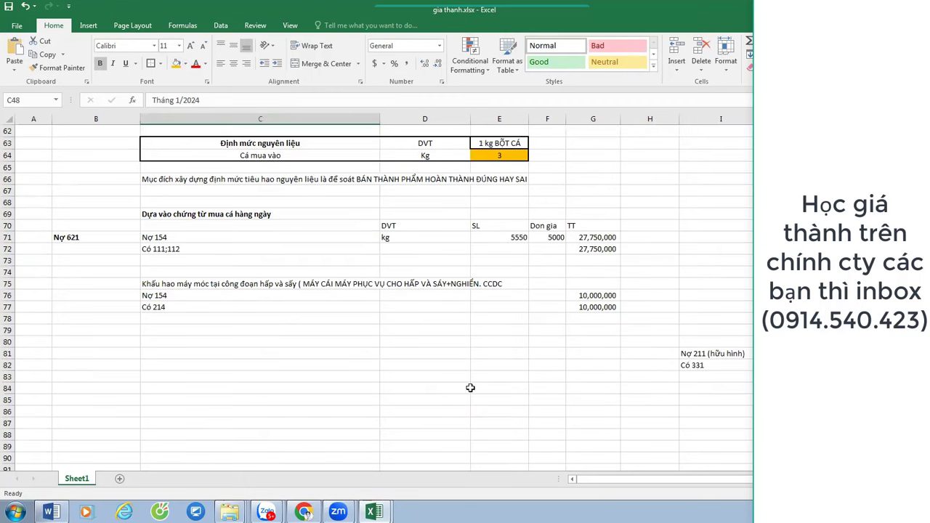
click(585, 309)
click(660, 291)
text(1)
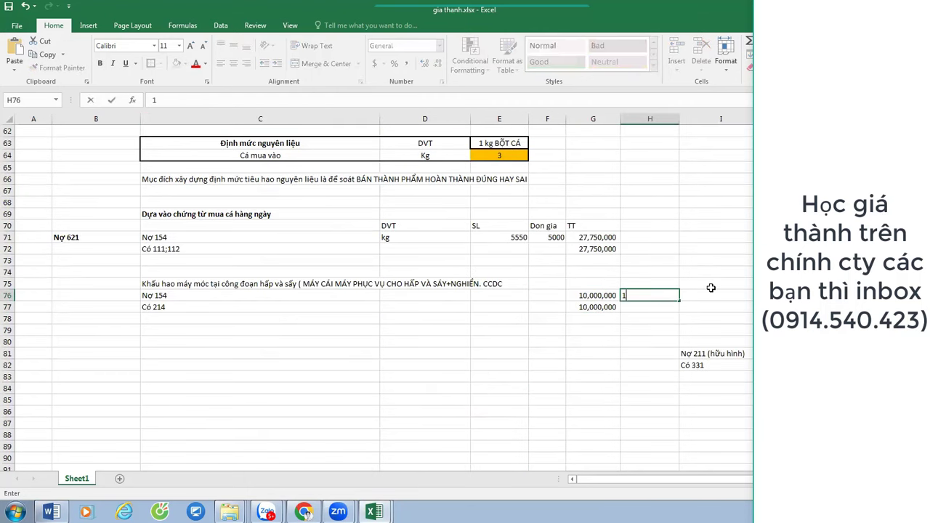
text( THANG)
key(Return)
key(Up)
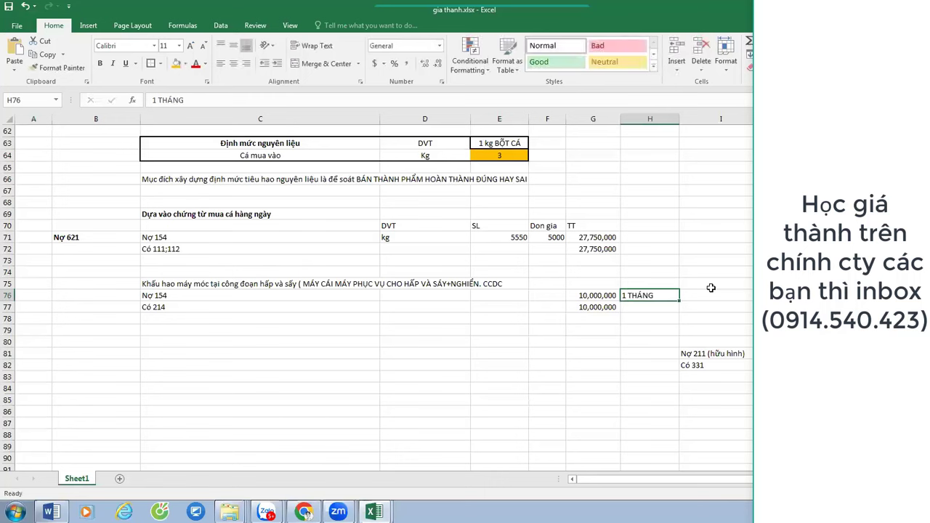
key(ctrl+c)
key(Down)
key(ctrl+v)
key(Down)
key(Left)
key(Left)
key(Left)
key(Left)
key(Left)
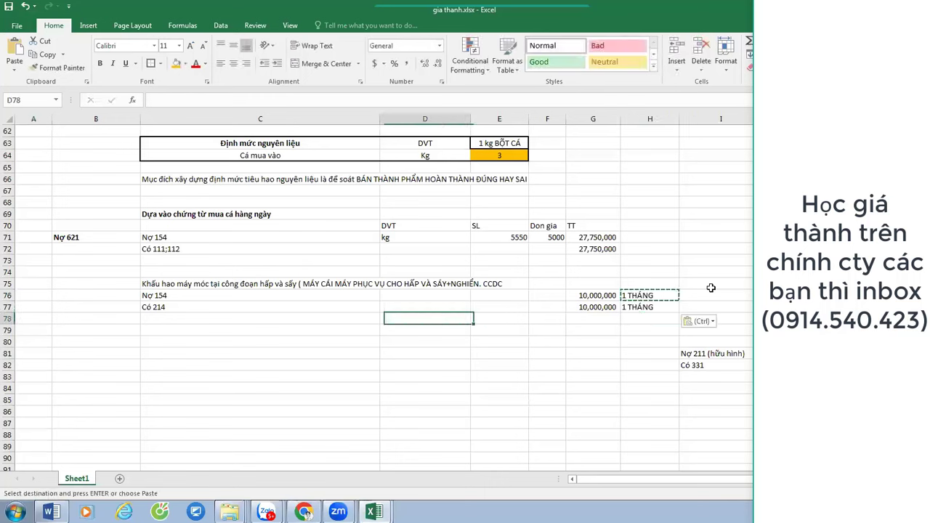
key(Down)
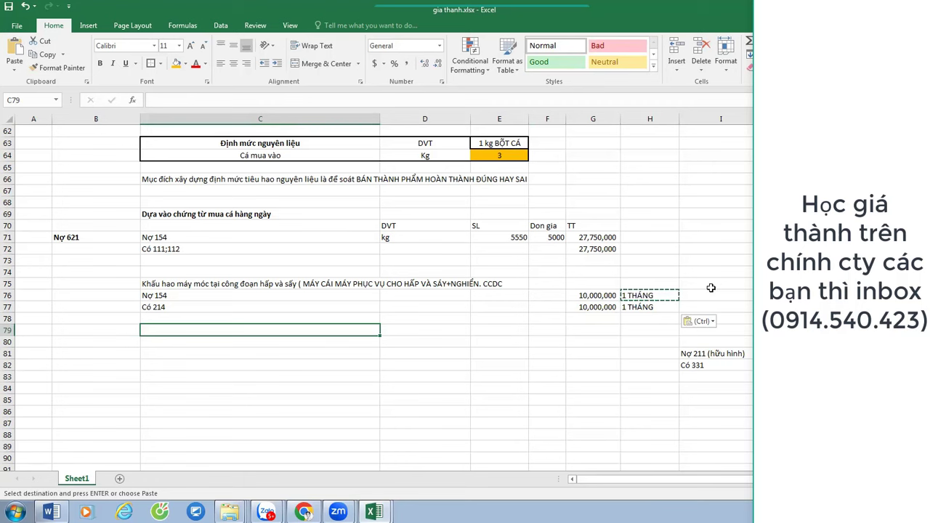
Enter the account label "Nợ 6274" in B76 beside the depreciation entry's "Nợ 154" line.
click(128, 284)
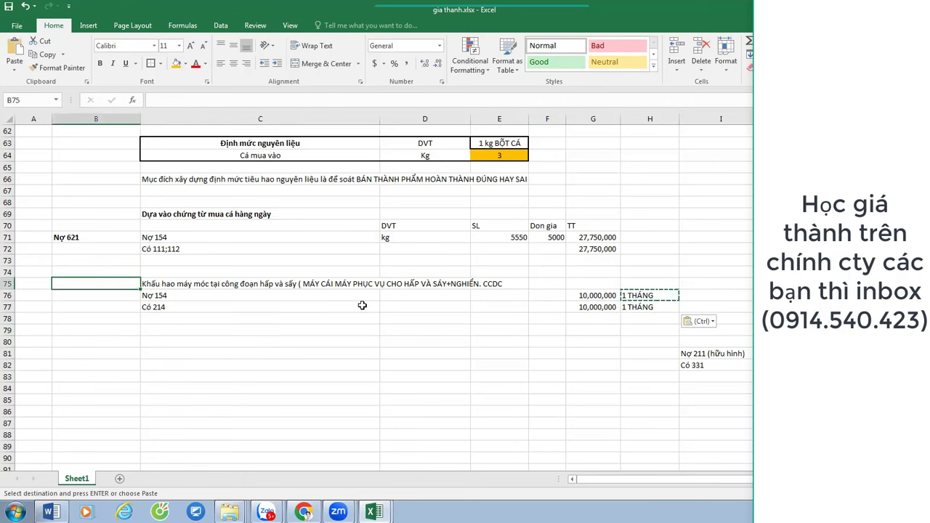
key(Down)
text(6274)
key(Return)
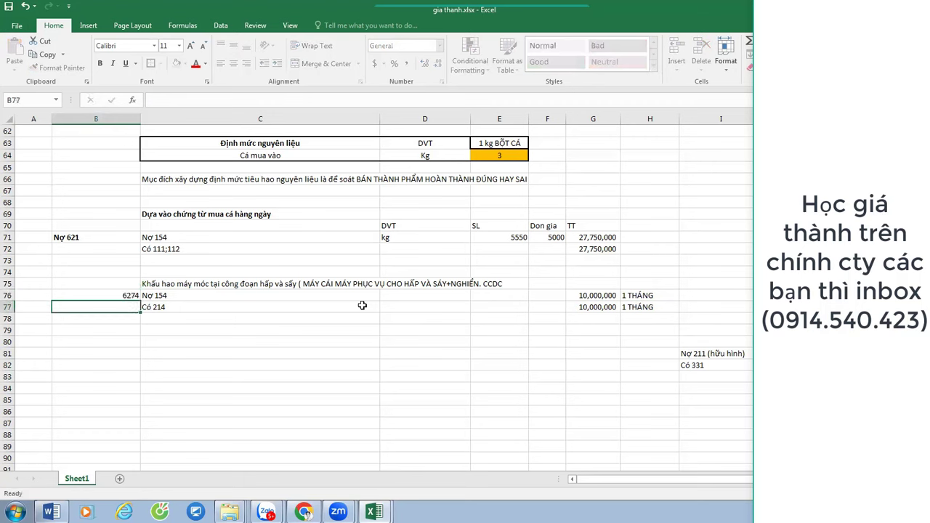
key(Up)
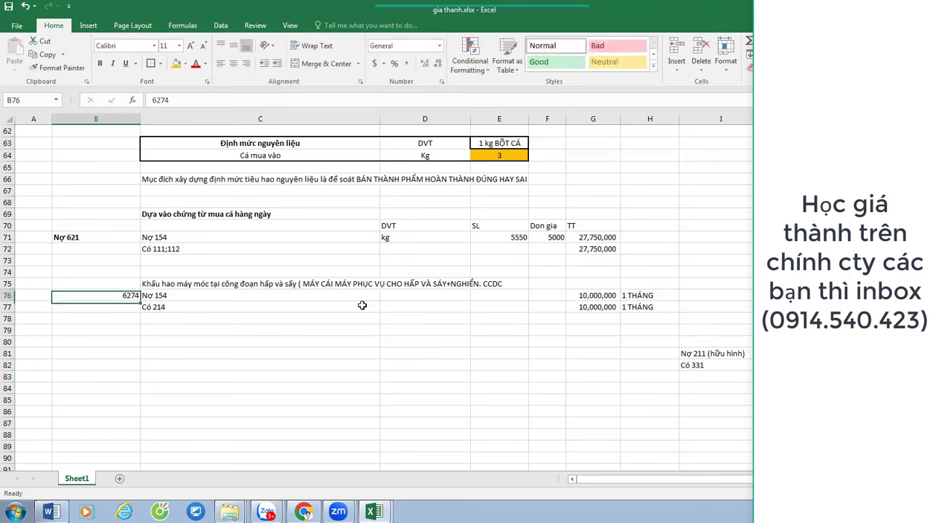
key(F2)
key(Home)
text(Nợ)
key(Return)
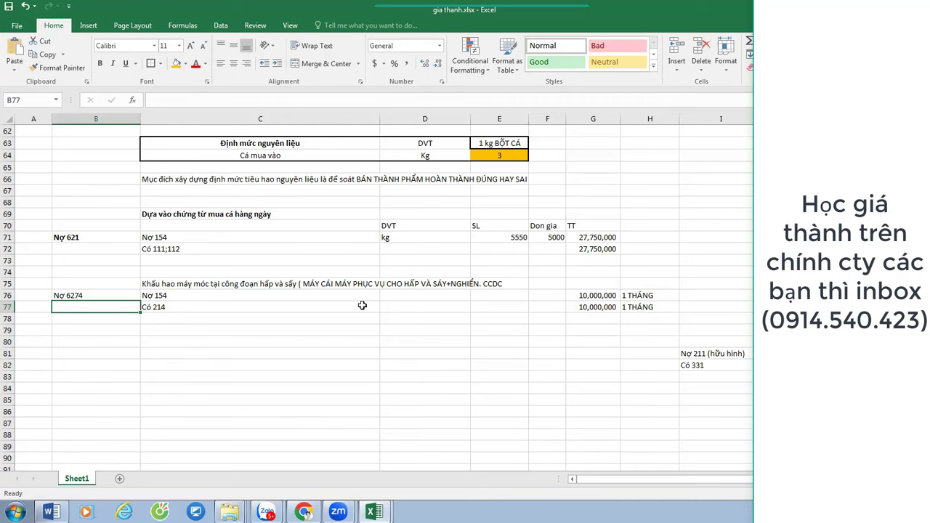
key(Down)
key(Down)
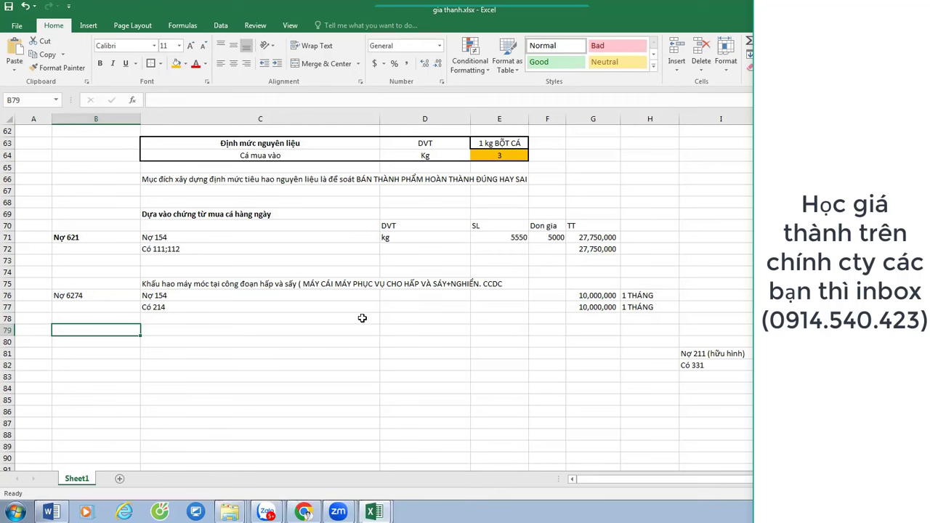
key(Up)
key(Up)
key(Up)
key(Up)
key(Up)
key(Up)
key(Up)
key(Up)
key(Up)
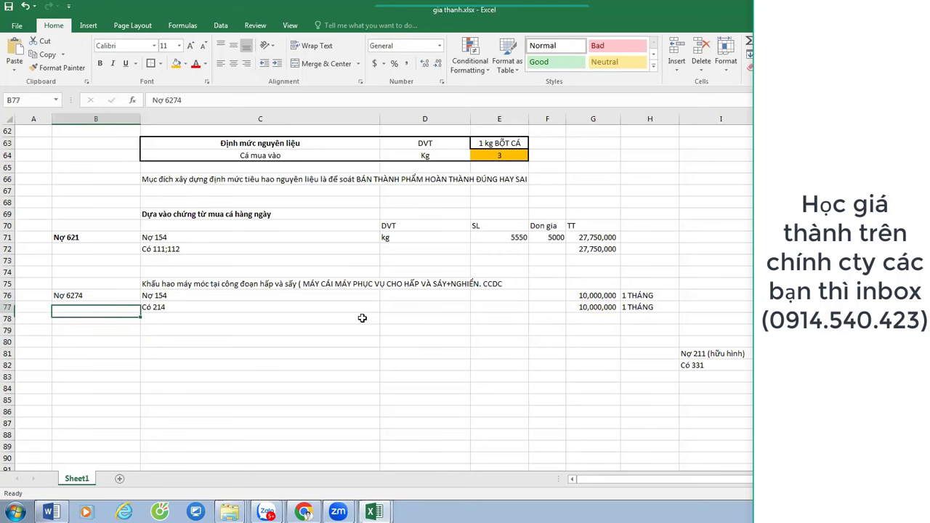
key(Down)
key(Down)
key(Down)
key(Down)
key(Down)
key(Down)
key(Down)
key(Down)
key(Down)
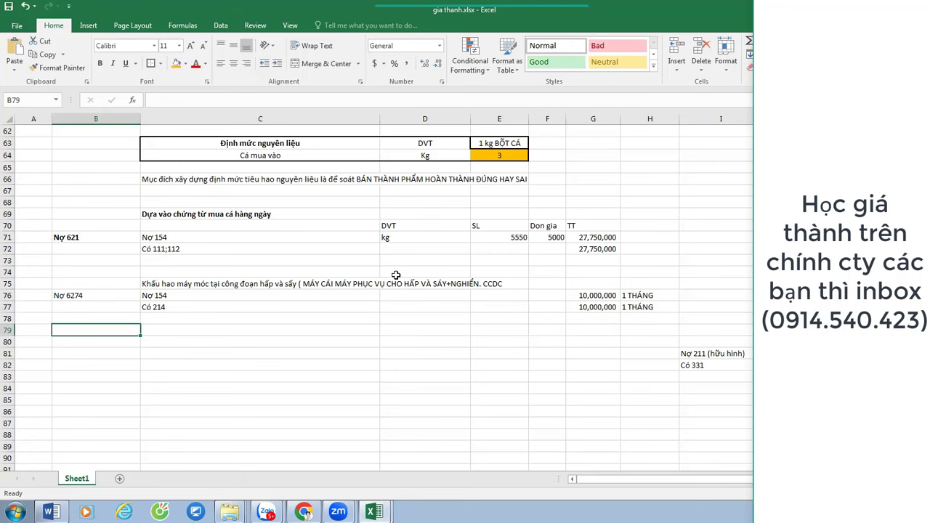
Examine the production stages from "Tiếp nhận nguyên liệu" to "BÁN THÀNH PHẨM" in rows 28 to 32.
scroll(396, 276, up, 15)
scroll(319, 277, up, 2)
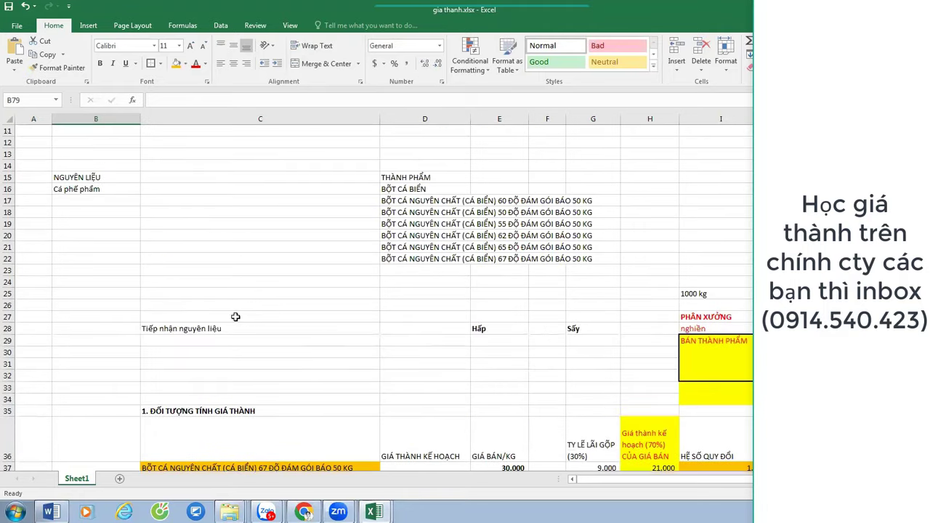
drag(277, 327, 735, 376)
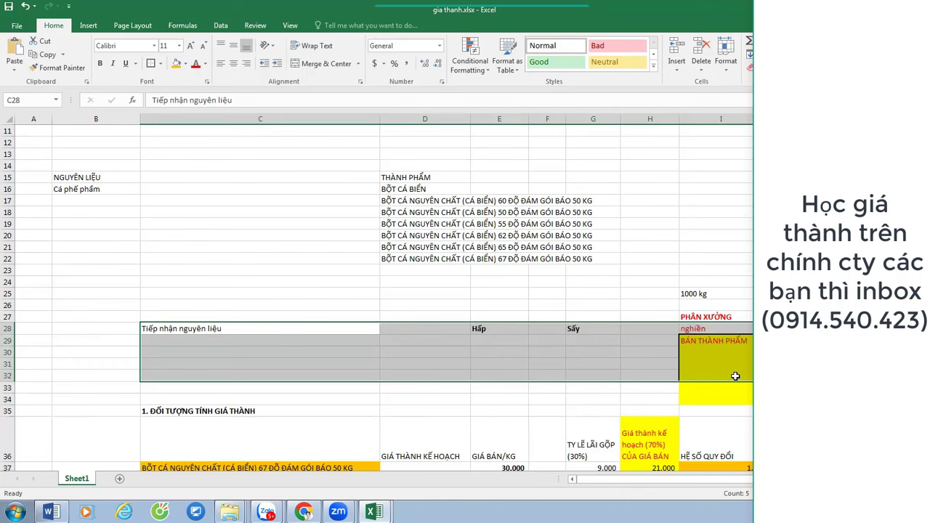
scroll(258, 340, down, 19)
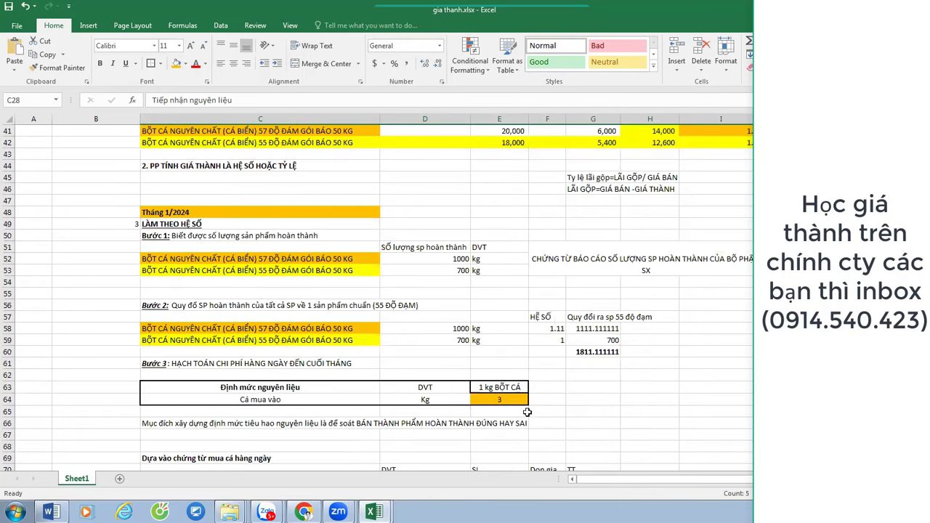
Enter the cost heading "Tiền lương công nhân" in C80 below the depreciation entry.
click(174, 273)
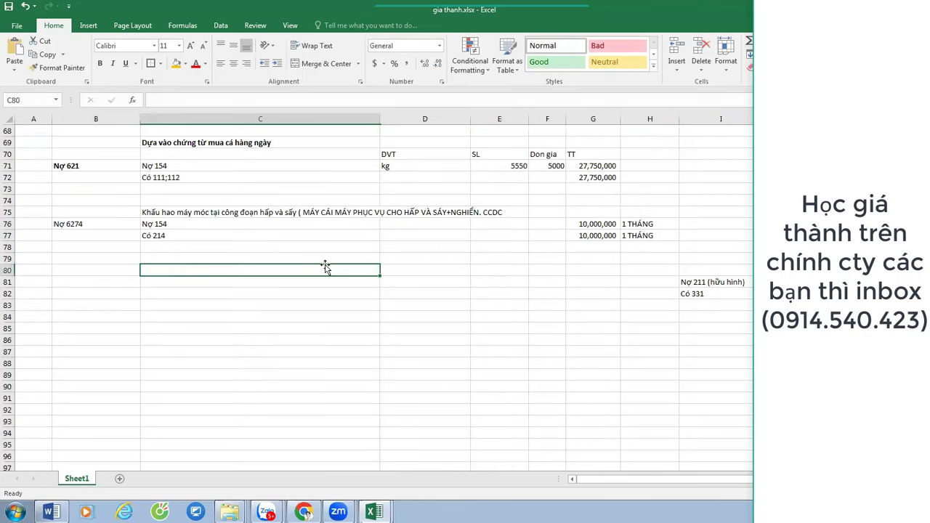
text(Tiền lương )
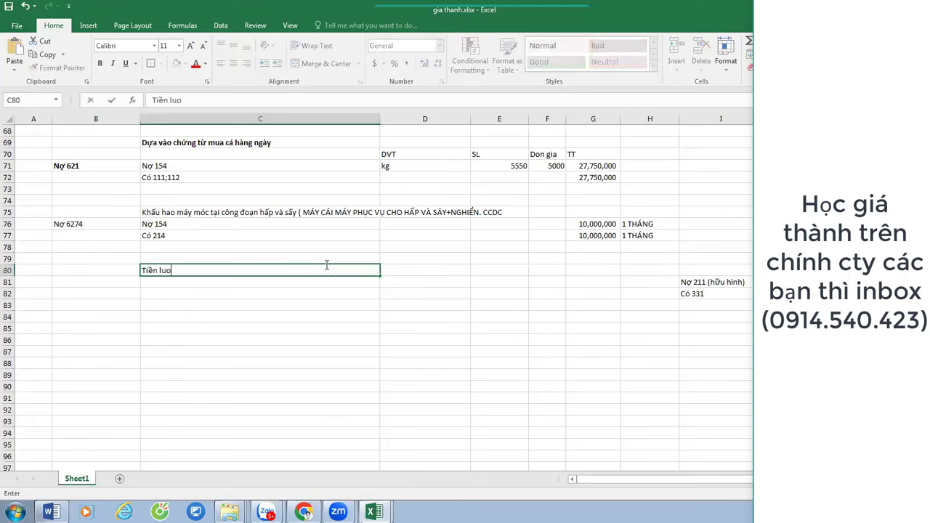
text(công nhân)
key(Return)
key(Return)
key(Return)
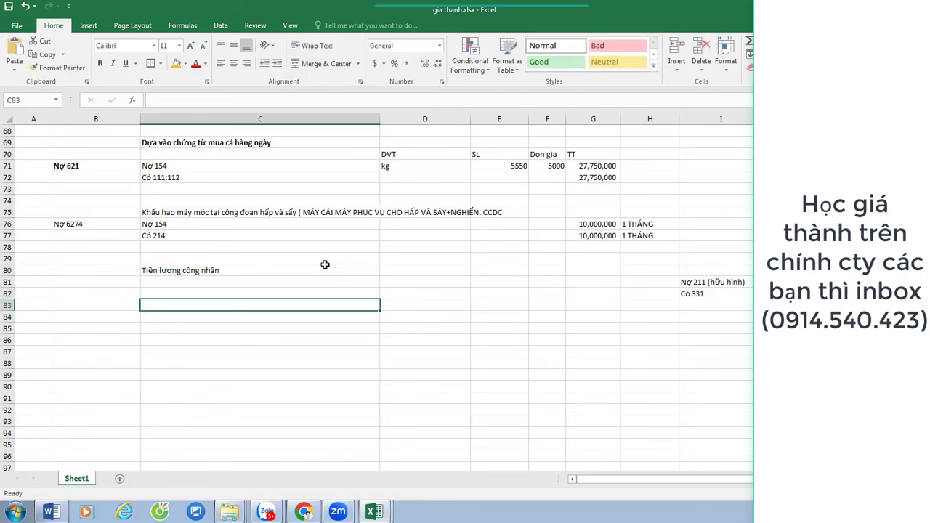
Enter the cost heading "Chấu nguyên liệu" in C83 below the worker wages heading.
text(Cha617u)
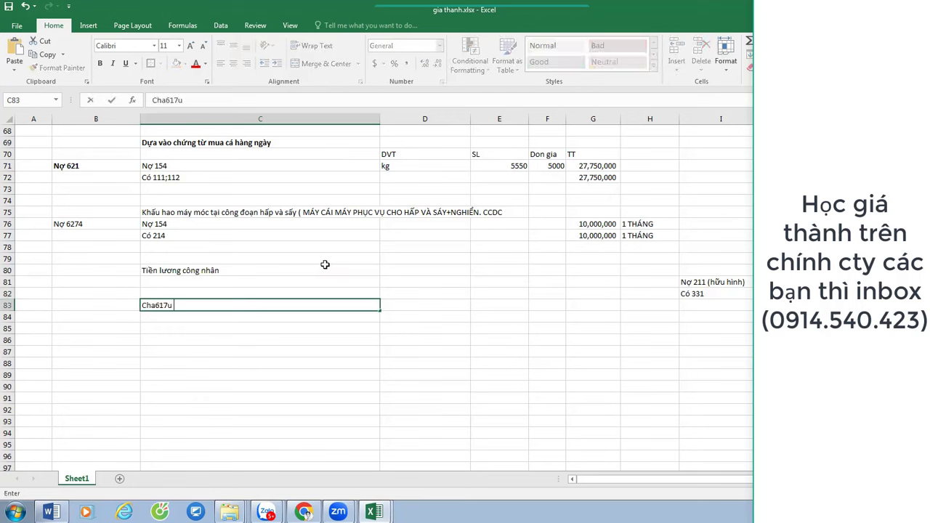
key(BackSpace)
key(BackSpace)
key(BackSpace)
key(BackSpace)
text(ấu nguyên liê)
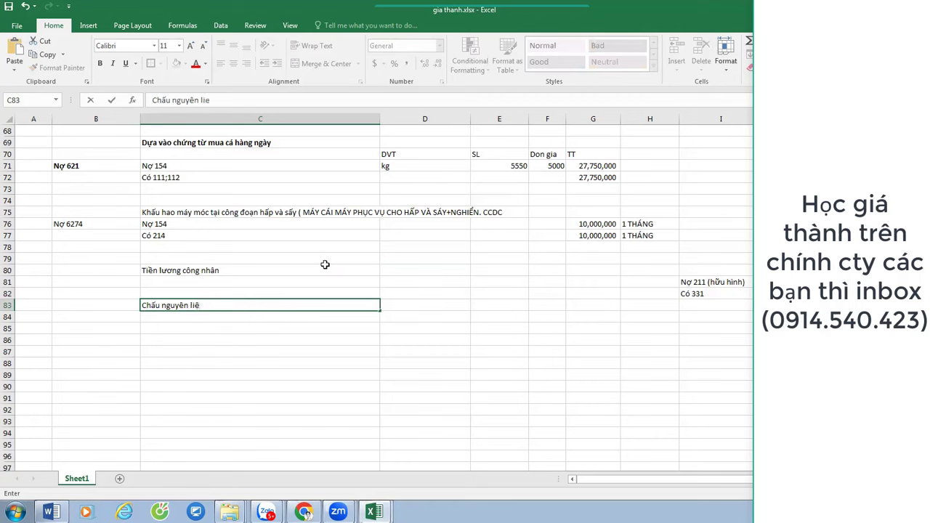
key(BackSpace)
text(ệu)
key(Return)
Enter "Nợ 627" in C84 and make the "Chấu nguyên liệu" heading in C83 bold.
text(No)
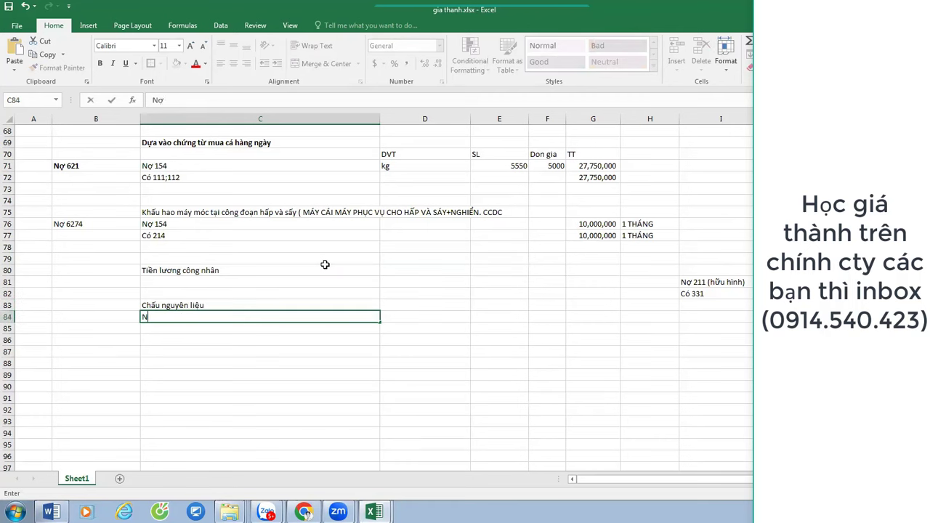
text( 627)
key(Return)
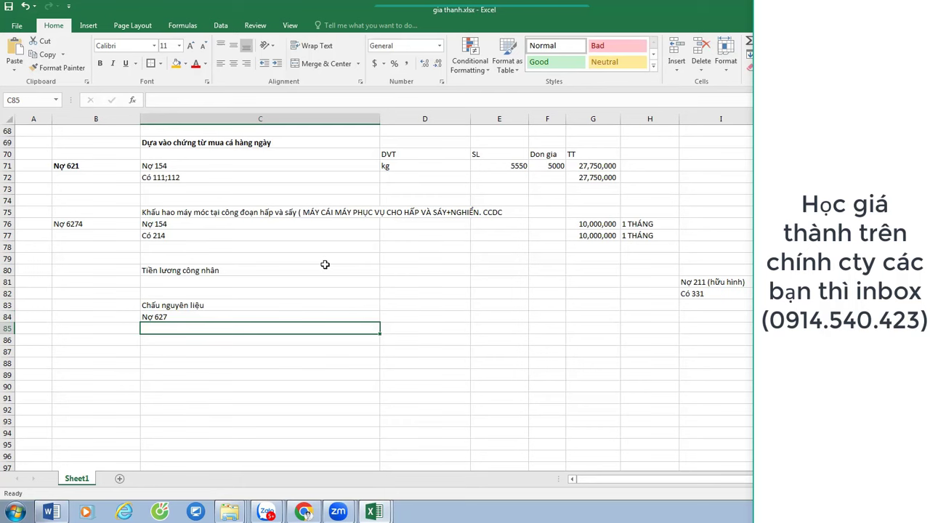
click(261, 305)
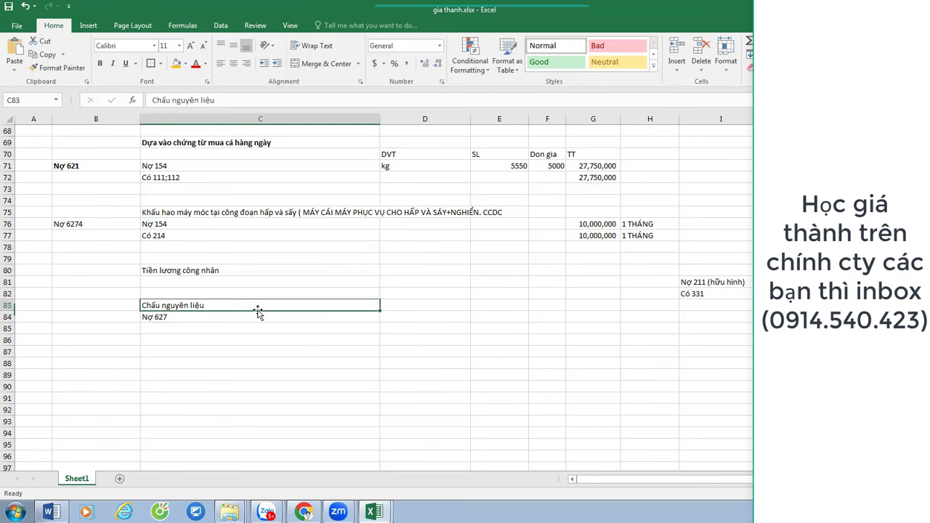
key(ctrl+b)
Copy "Nợ 627" to B84, and enter "Nợ 154" in C84 and "Có 111;112" in C85 for the husk entry.
click(248, 319)
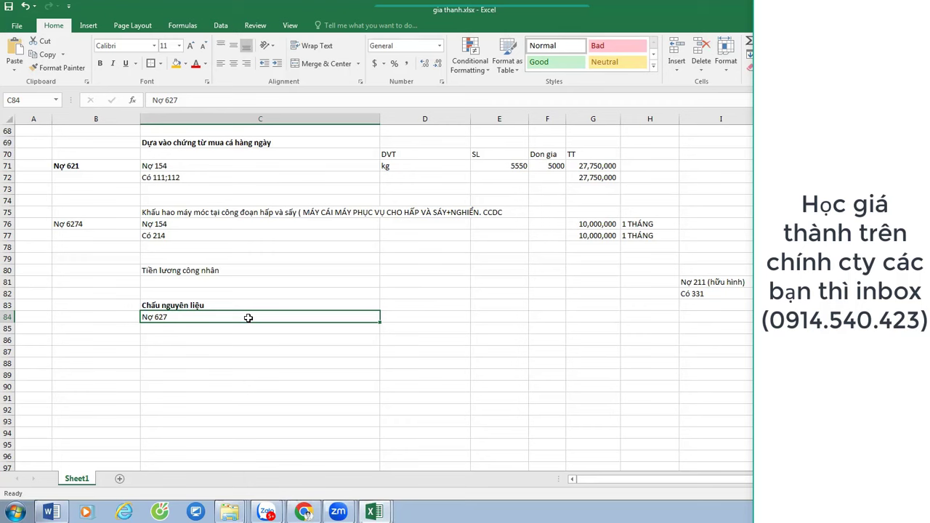
key(ctrl+c)
key(Left)
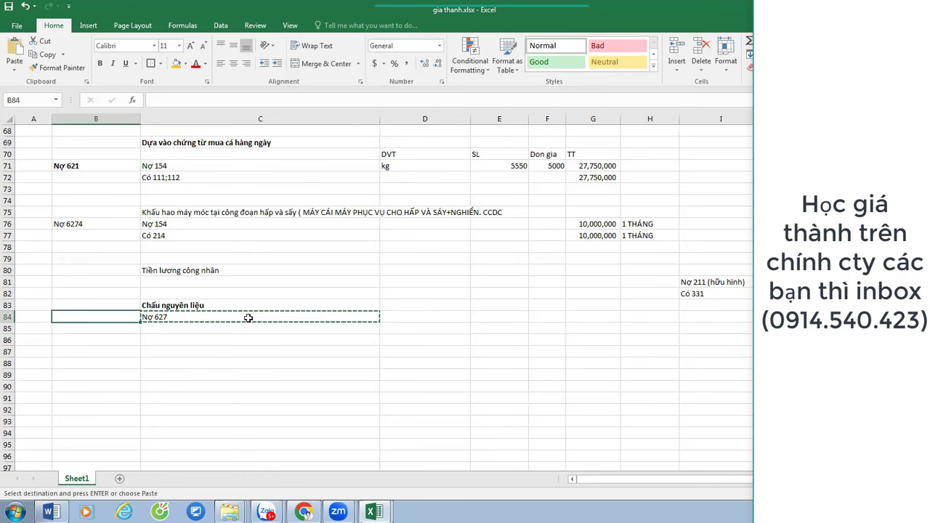
key(Return)
click(248, 317)
text(Nợ )
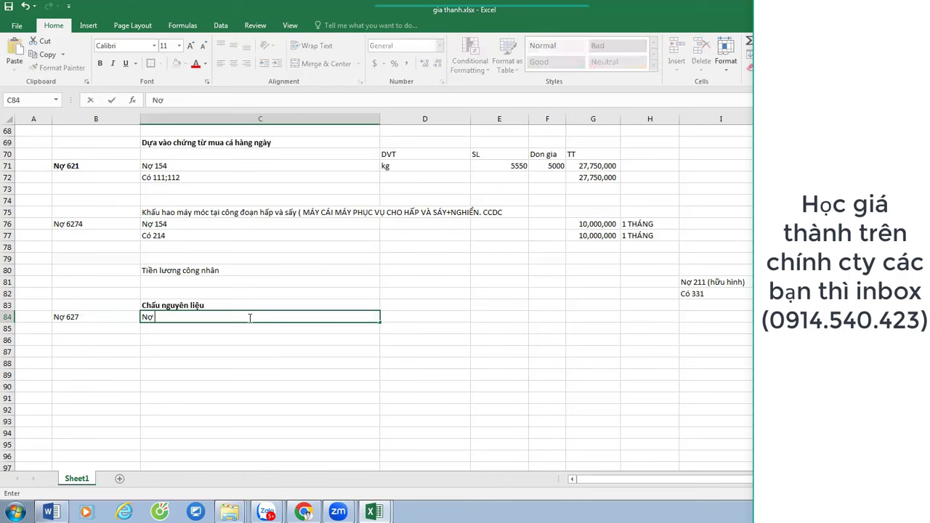
text(154)
key(Return)
text(Có 1)
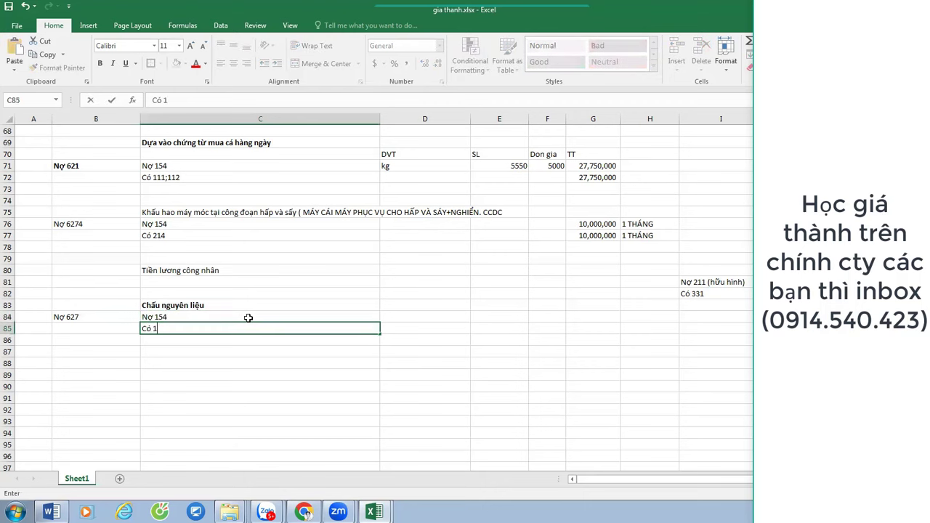
text(11;112)
Enter 1000000 as the husk amount in G84 and link G85 to it with a formula.
key(Right)
key(Right)
key(Right)
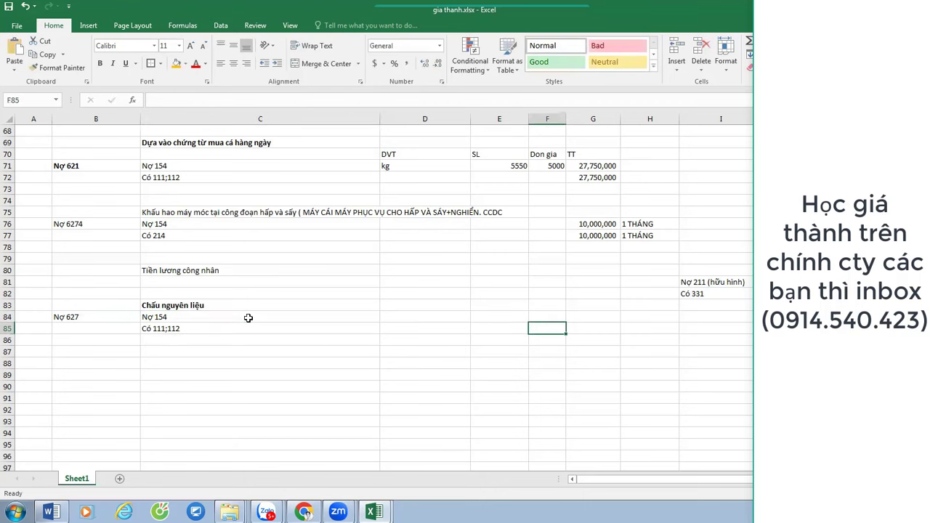
key(Right)
key(Up)
text(1000000)
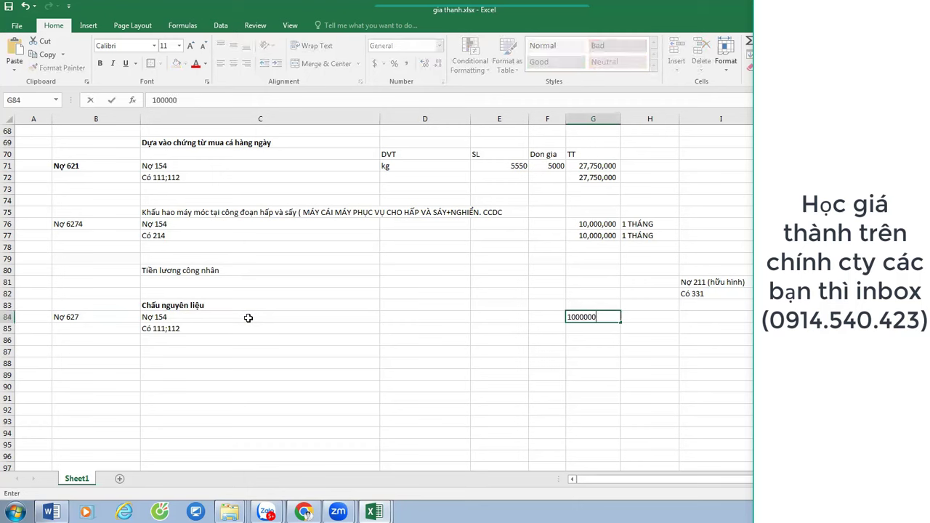
key(Return)
text(=)
key(Up)
key(Return)
Insert two blank rows at row 82, between the wages heading and the husk entry.
key(Up)
key(Up)
key(Up)
key(Up)
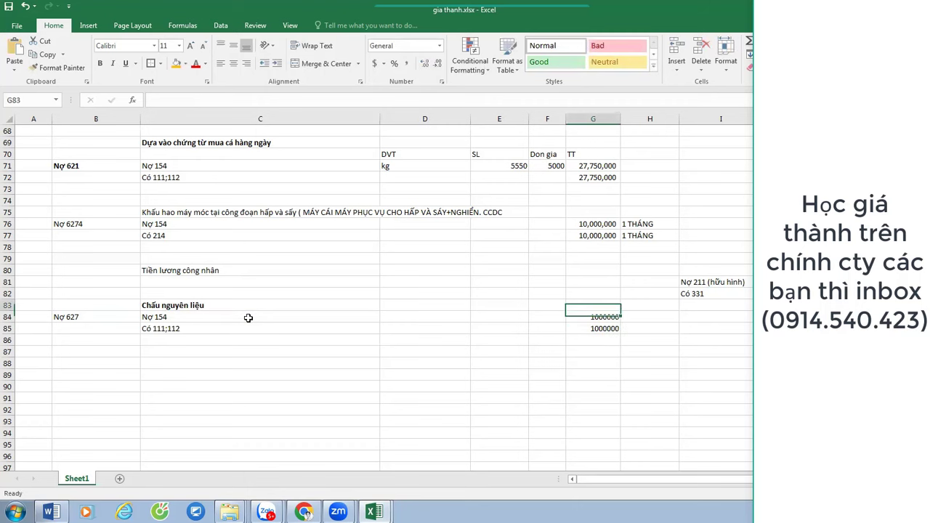
key(Left)
key(ctrl+shift+plus)
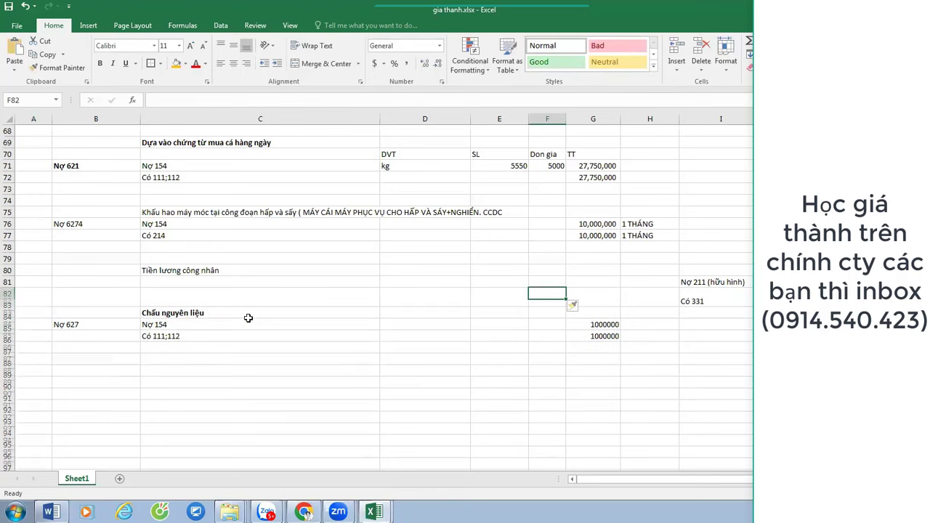
key(ctrl+shift+plus)
Enter the wage entry's accounts: "Nợ 154" in C81, "Nợ 622" in B81 and "Có 334" in C82.
key(Left)
key(Left)
key(Left)
key(Left)
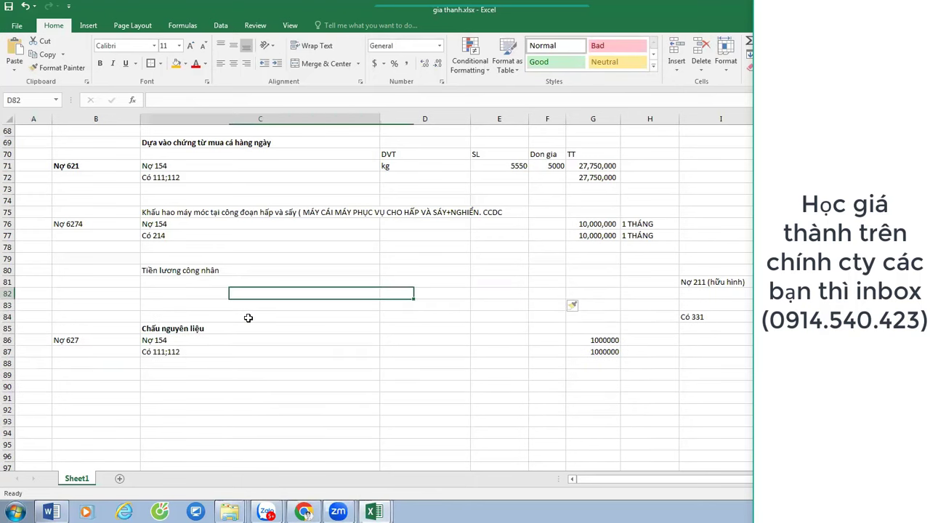
key(Up)
key(Right)
text(Nợ)
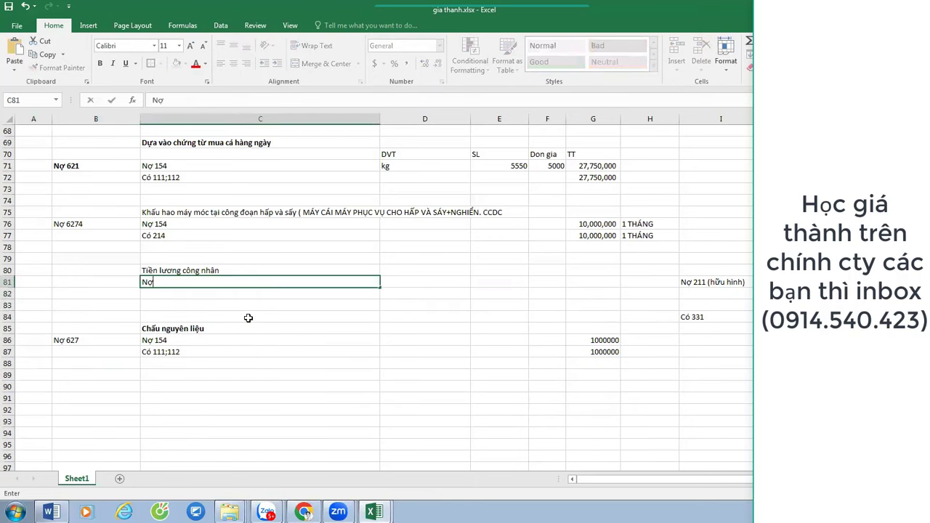
text( 154)
key(Left)
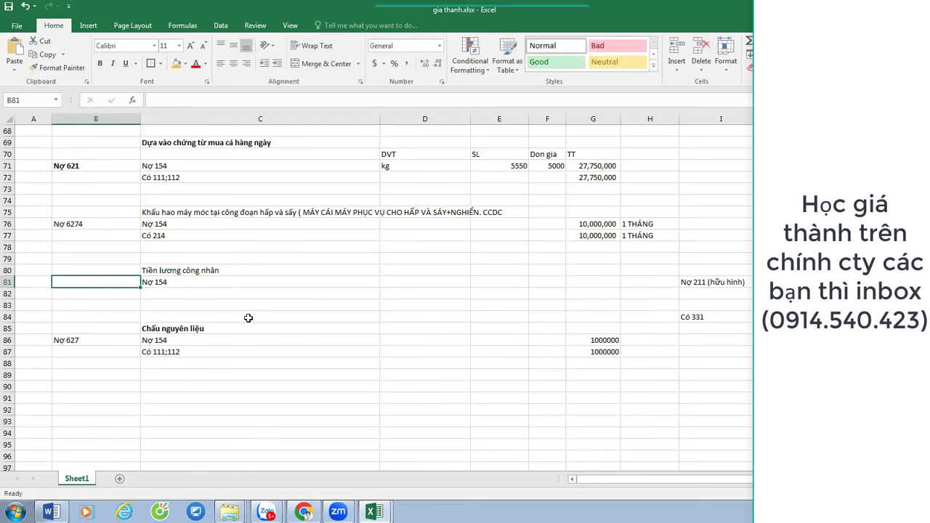
text(Nợ)
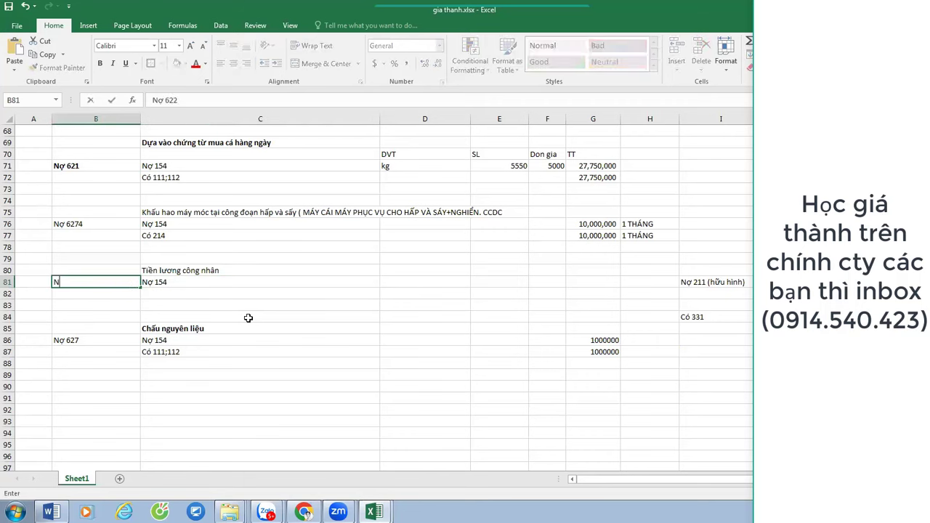
text( 622)
key(Return)
key(Right)
text(Có 3)
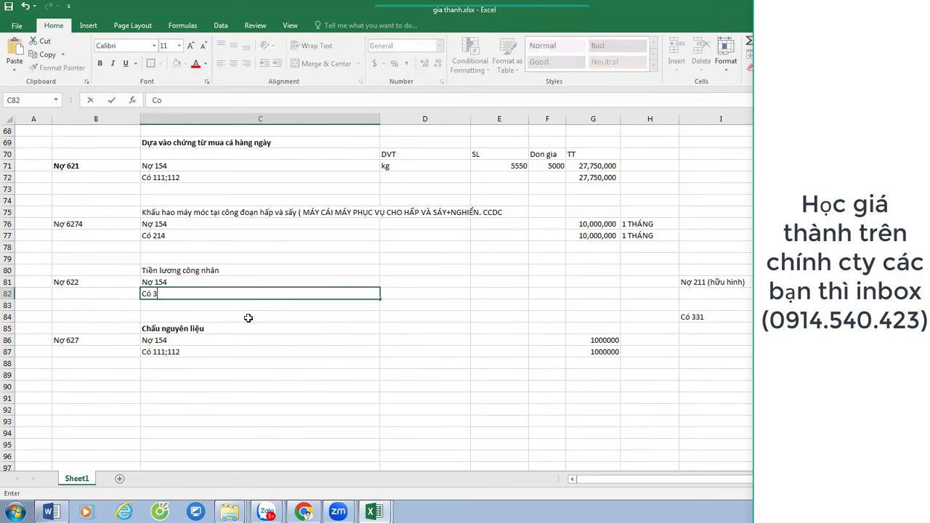
text(34)
Enter 15000000 as the wage amount in G81 and link G82 to it with =G81.
key(Right)
key(Right)
key(Right)
key(Right)
key(Up)
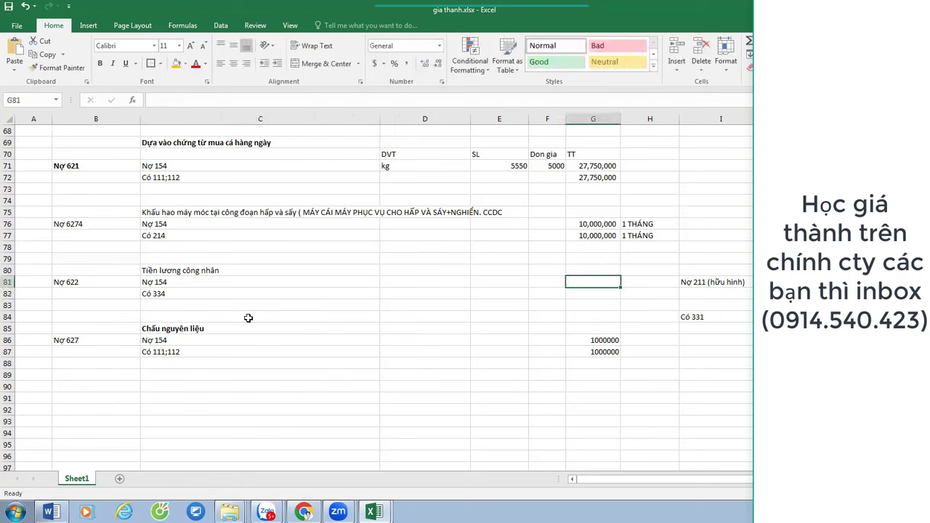
text(1500000)
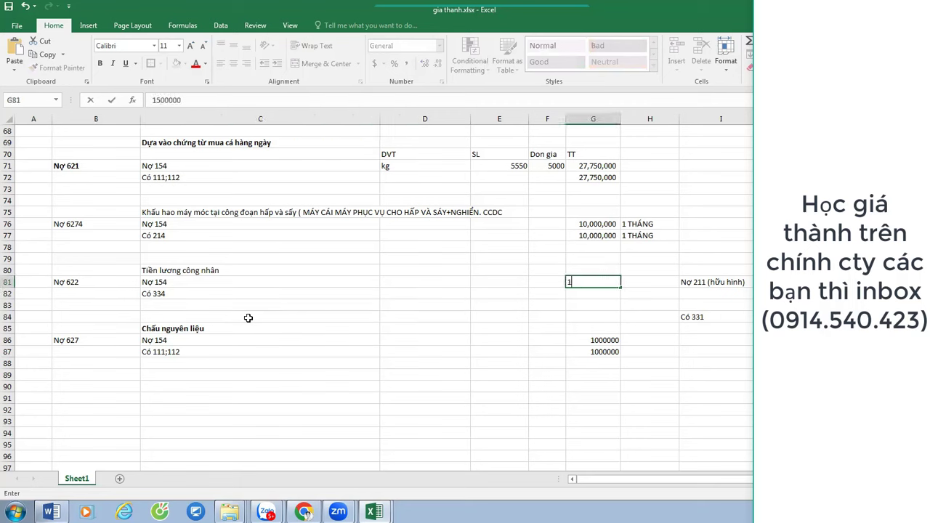
text(0)
key(Return)
text(=G81)
key(Return)
key(Return)
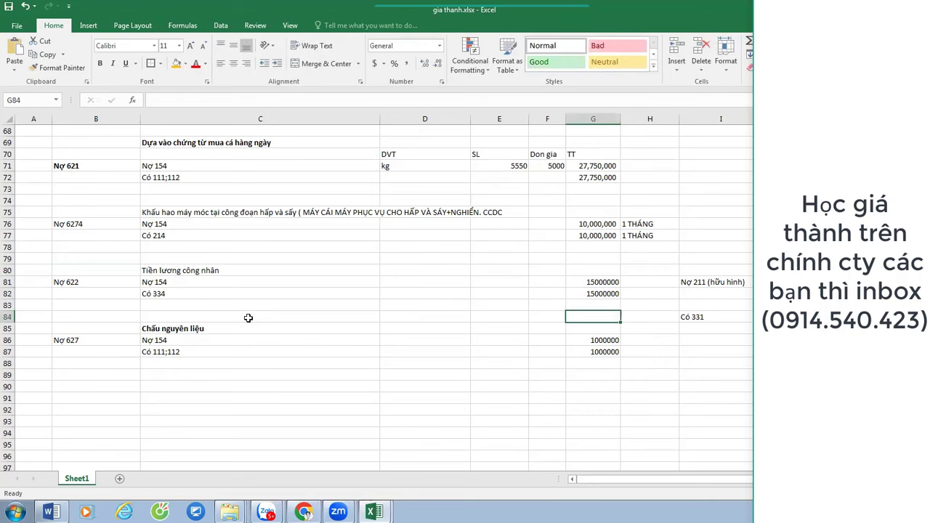
Insert four blank rows at row 83, directly below the wage entry.
key(Up)
key(shift+space)
key(shift+Down)
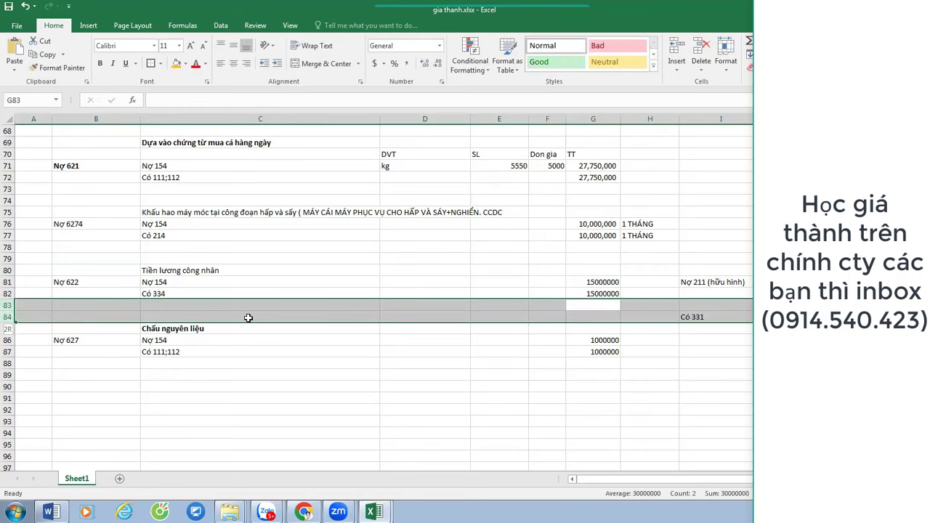
key(ctrl+shift+plus)
key(ctrl+shift+plus)
Enter the debit line "Nợ 154" in C84, one row below the wage entry.
key(Down)
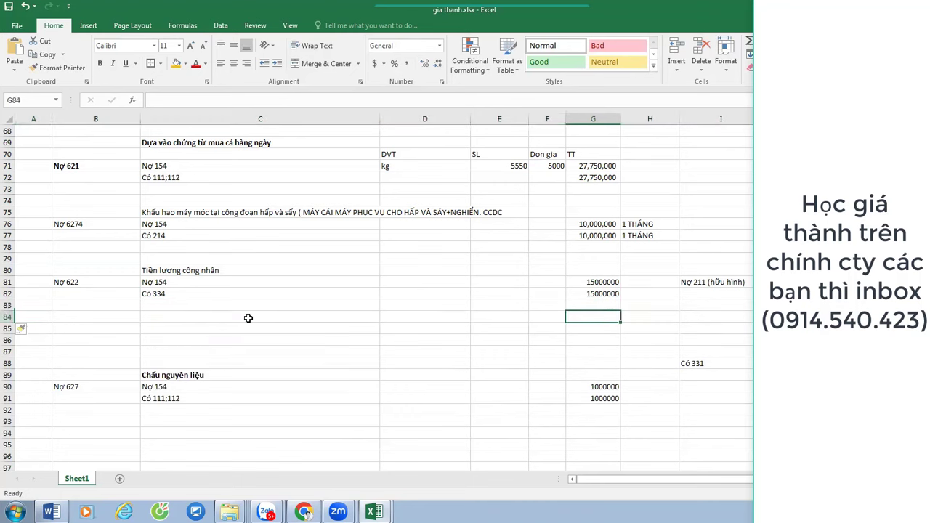
key(Left)
key(Left)
key(Left)
key(Left)
text(Nợ 6)
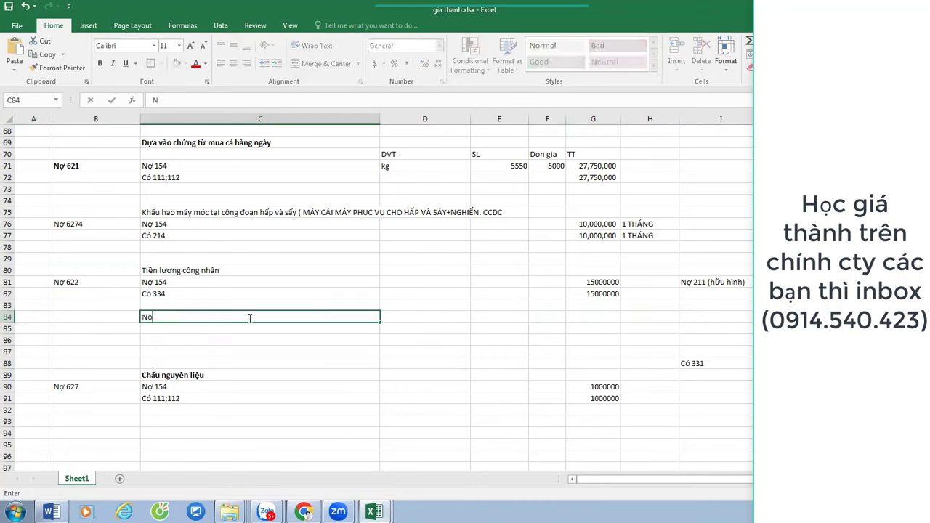
text(54)
key(Return)
text(Có 3384)
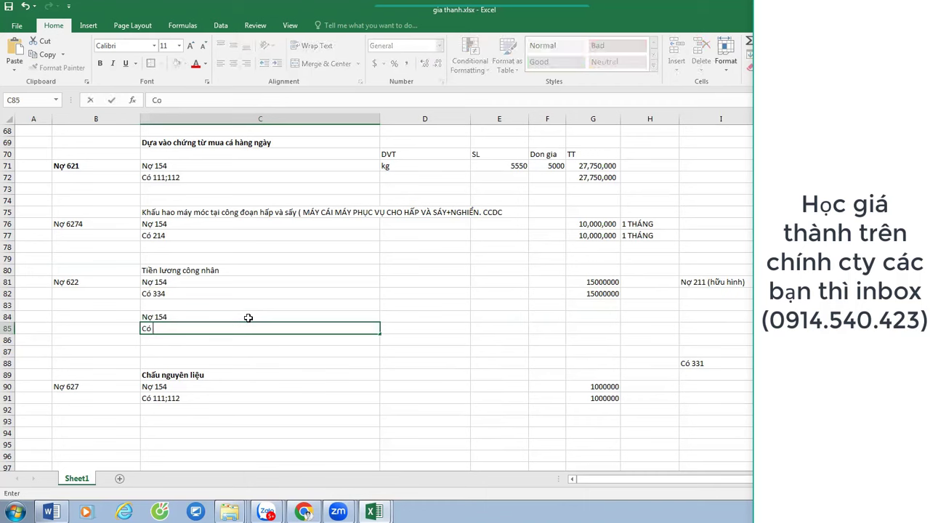
key(Return)
text(Co)
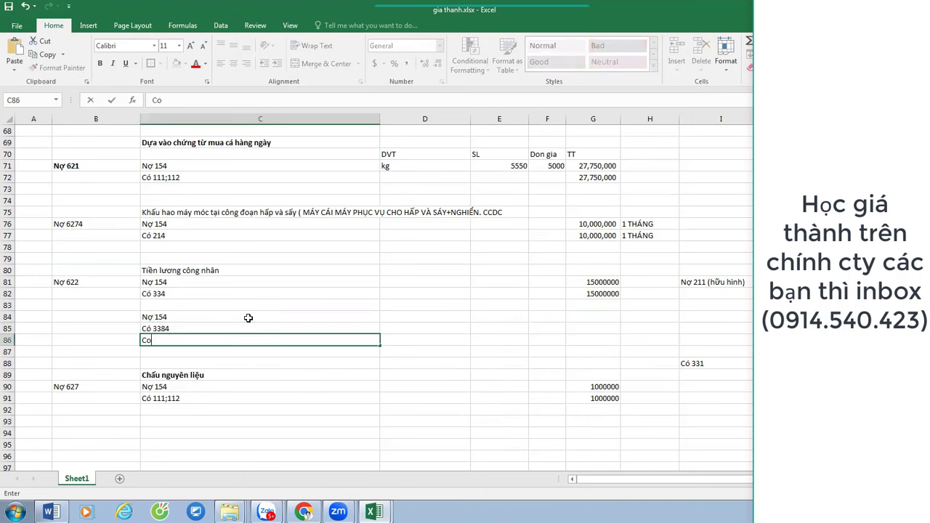
key(Escape)
key(Up)
Enter the credit lines "Có 3383", "Có 3384" and "Có 3386" in C85 to C87 under the "Nợ 154" line.
text(Có 33)
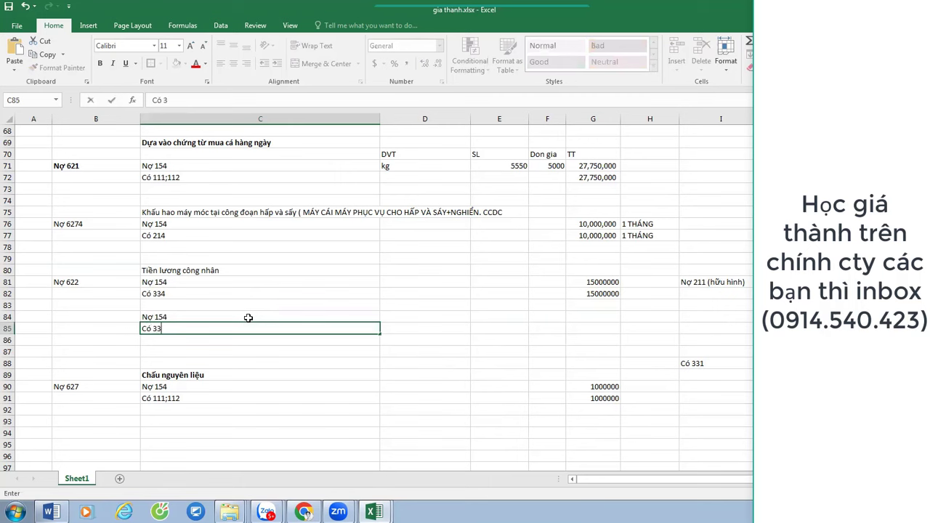
text(83)
key(Return)
text(Có 3384)
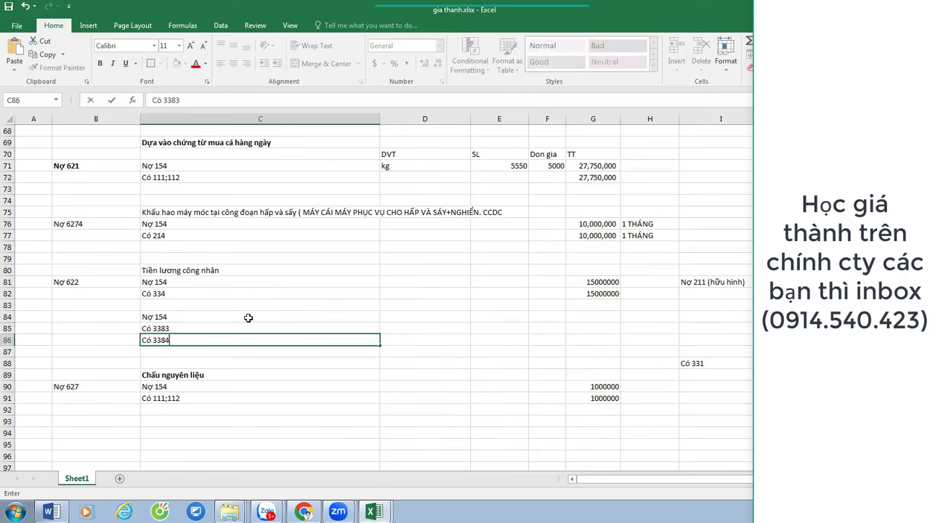
key(Return)
text(Có 3386)
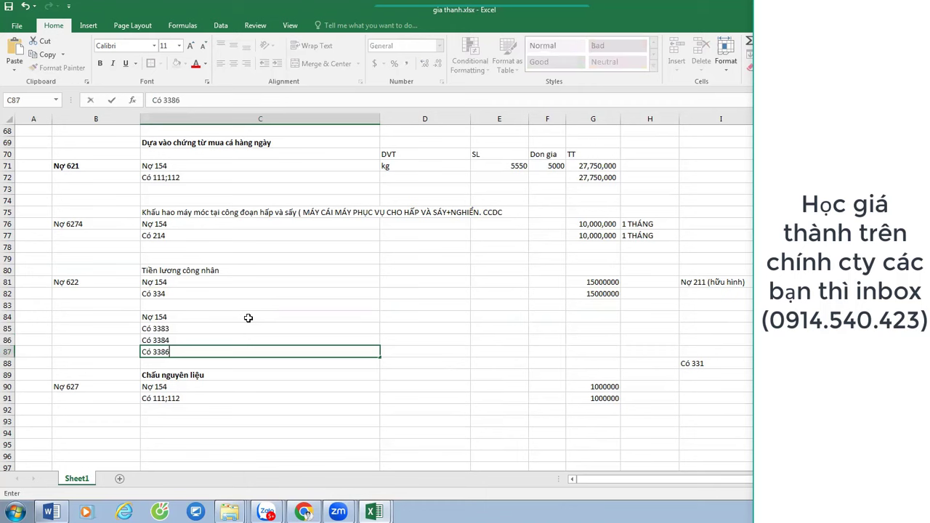
key(Return)
Insert one blank row above the "Nợ 154" line that heads the 3383, 3384 and 3386 credits.
key(Up)
click(248, 318)
key(Left)
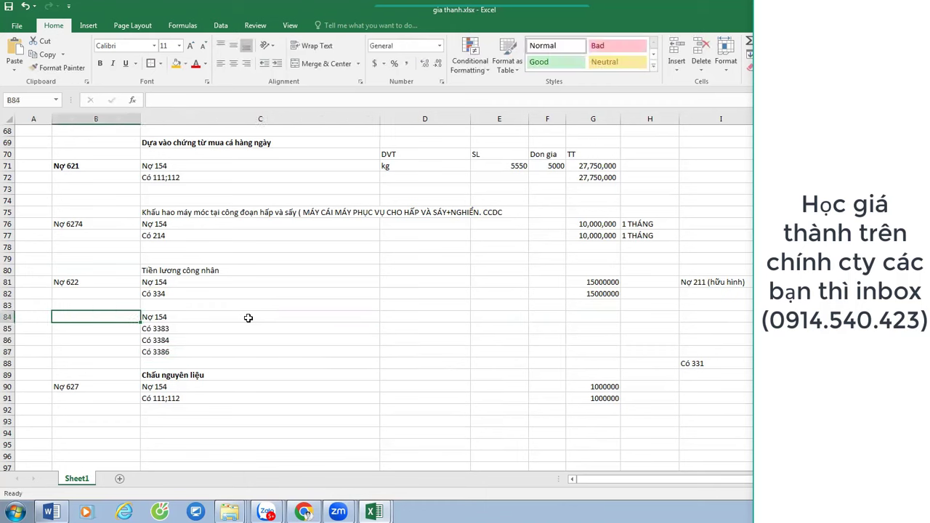
key(Right)
key(Up)
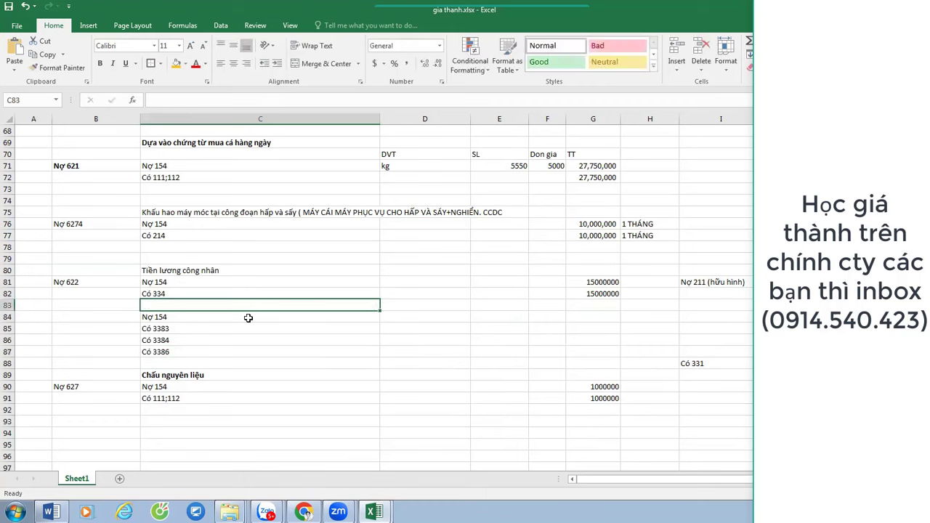
key(shift+space)
key(ctrl+shift+plus)
Enter the insurance heading "BHXH, BHYt, BHTN mà Cty hci5u" in C84 above its "Nợ 154" line.
click(248, 317)
text(B)
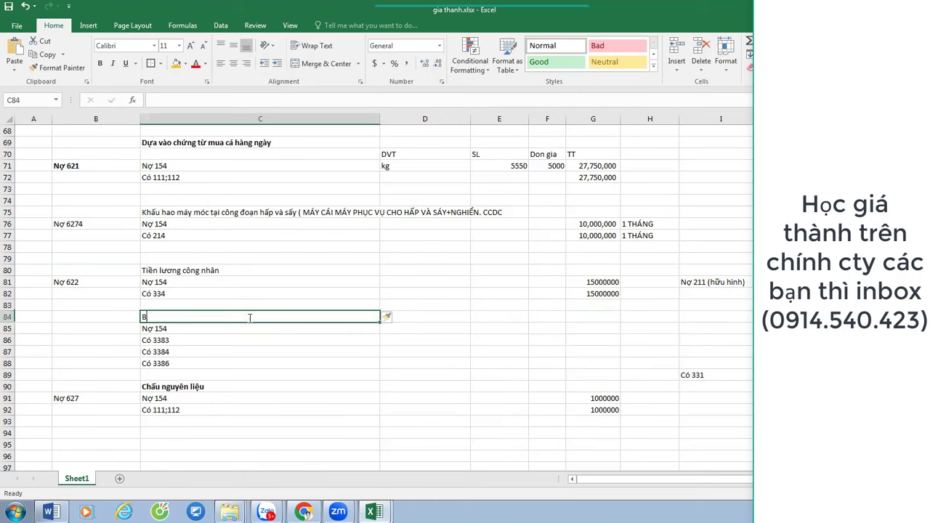
text(HXH, BHY)
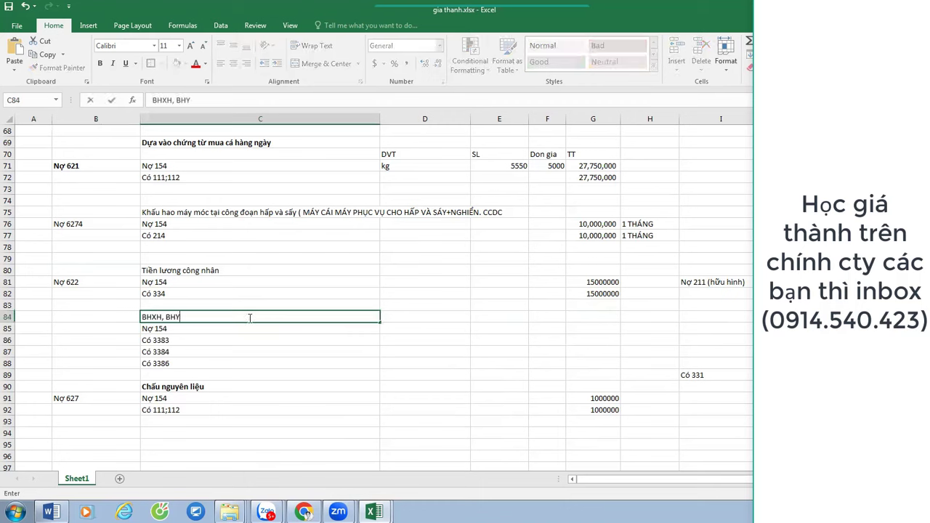
text(t, BHTN mà Cty hci5u)
key(Return)
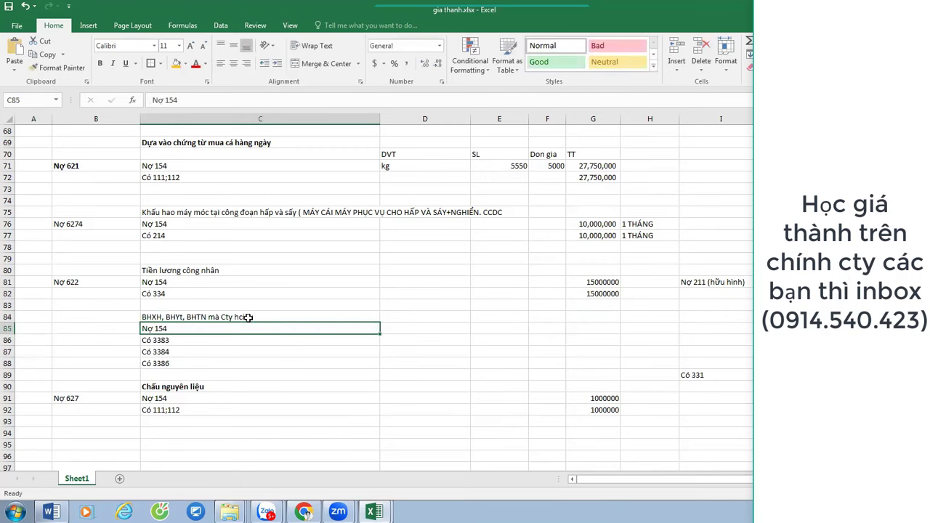
Correct the end of the insurance heading in C84 so it reads "BHXH, BHYt, BHTN mà Cty Chịu".
click(250, 318)
double_click(250, 317)
key(BackSpace)
key(BackSpace)
key(BackSpace)
key(BackSpace)
key(BackSpace)
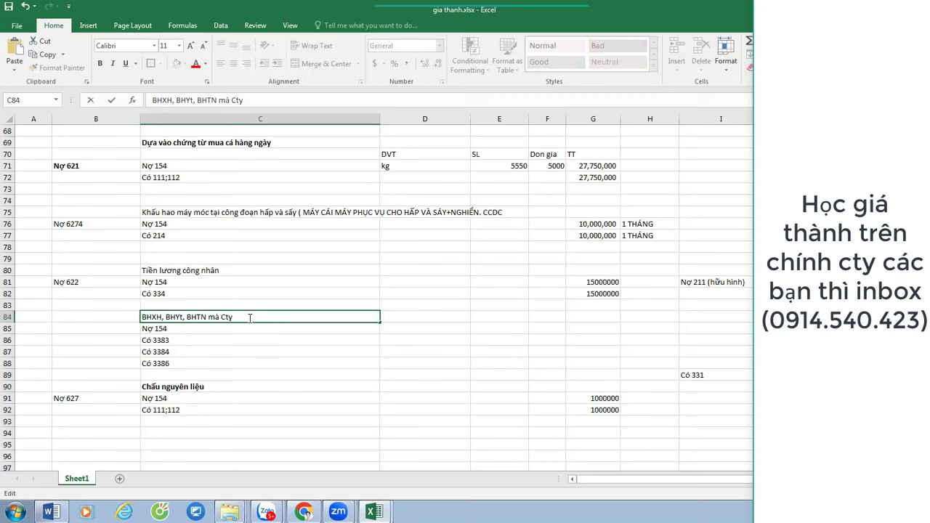
text(Chi)
key(Return)
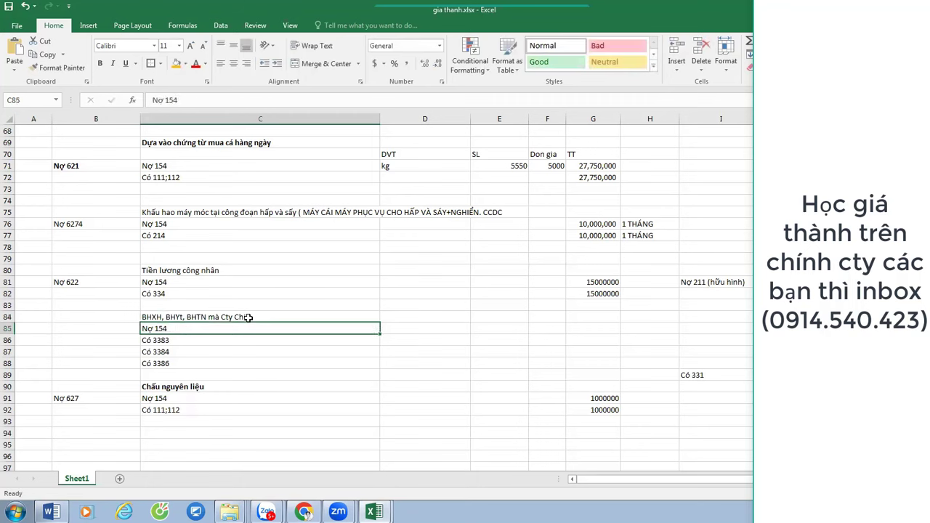
Calculate the insurance debit in G85 as 20% of the wage in G81, shown with thousands separators and no decimals.
key(Right)
key(Right)
key(Right)
key(Right)
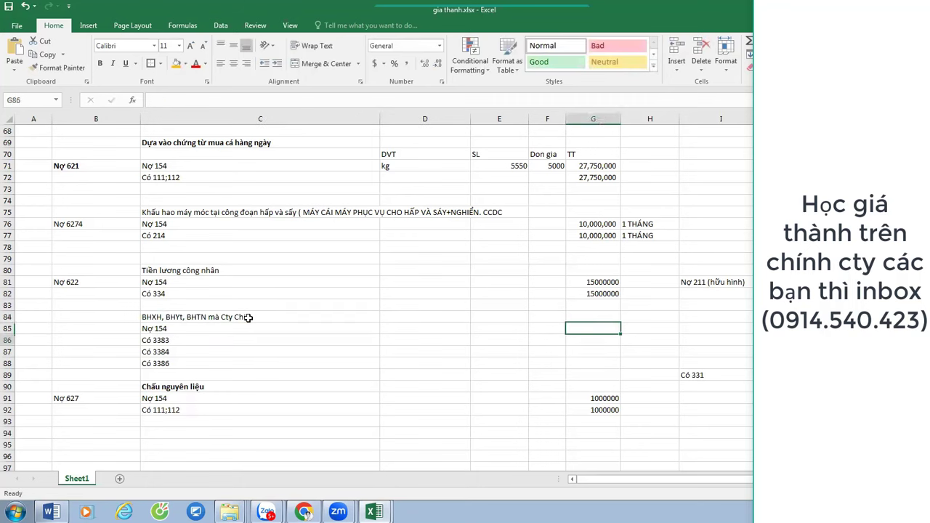
key(Down)
key(Up)
text(=20%)
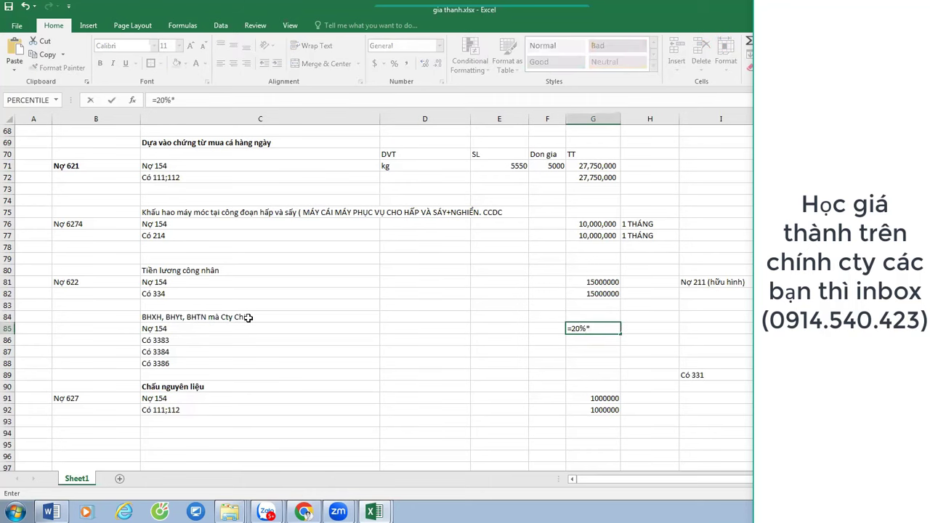
text(*)
key(Up)
key(Up)
key(Up)
key(Return)
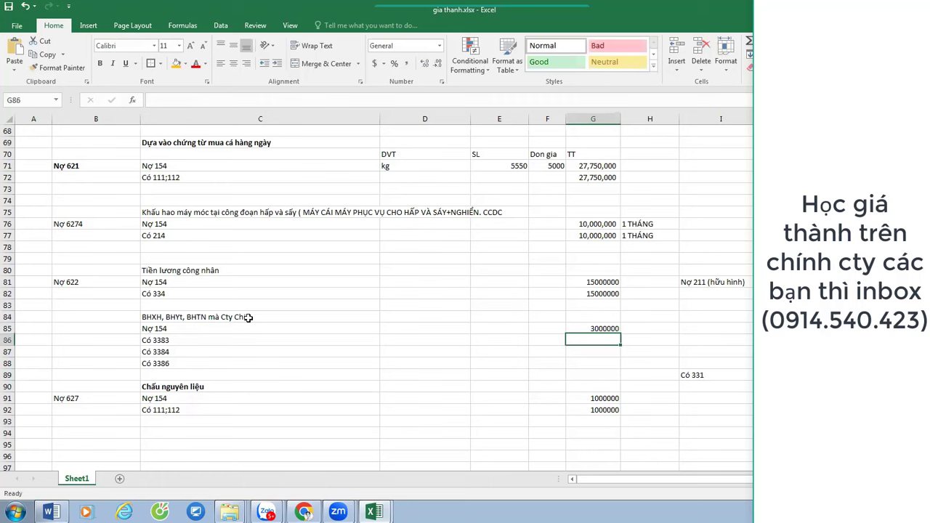
key(Up)
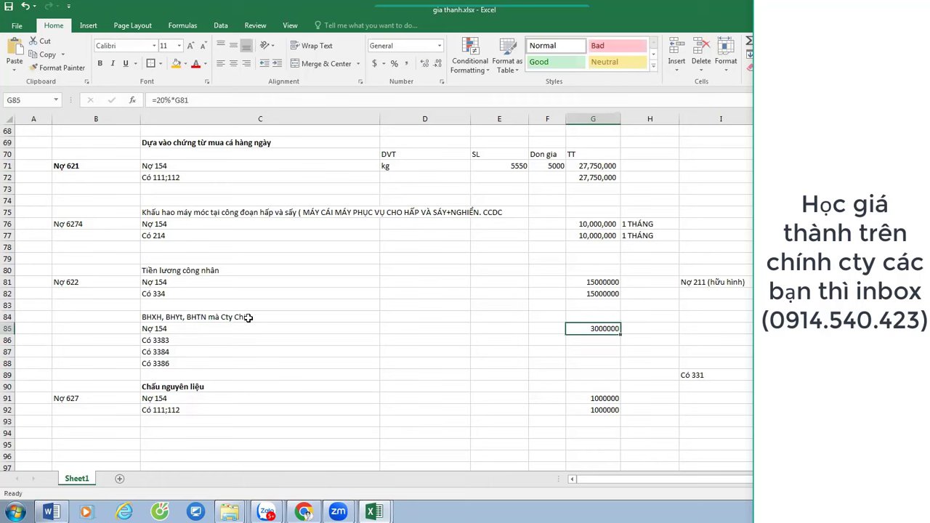
click(407, 66)
click(437, 64)
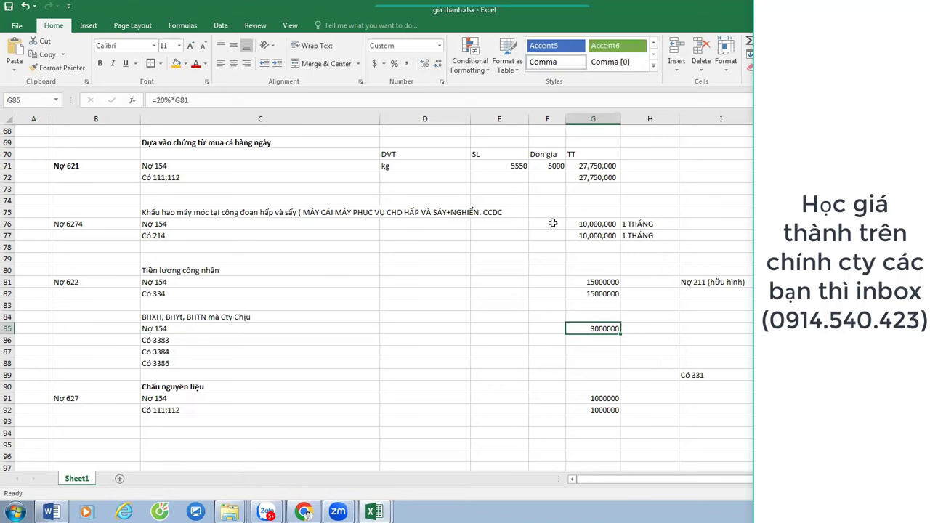
Enter the credit amounts 2000000 for 3383, 500000 for 3384 and 500000 for 3386 in G86 to G88.
click(590, 342)
text(1000)
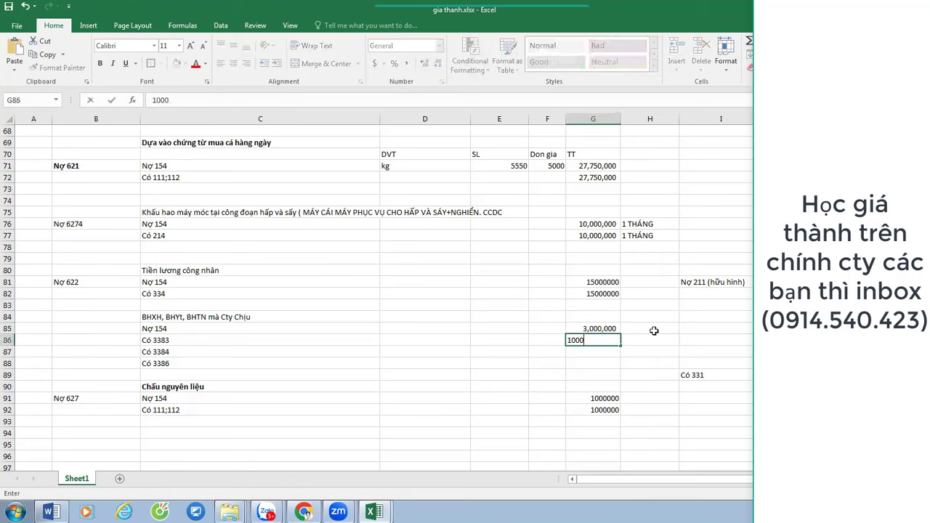
key(BackSpace)
key(BackSpace)
key(BackSpace)
key(BackSpace)
text(2000000)
key(Return)
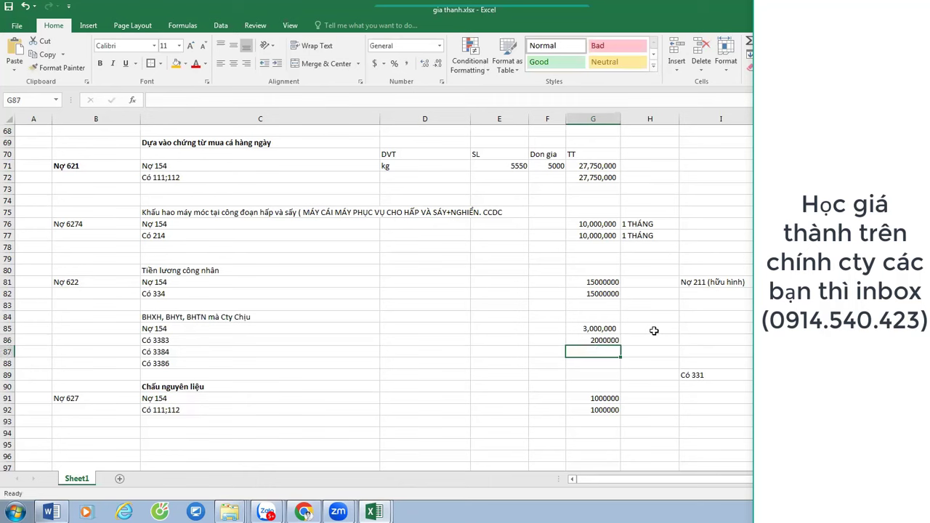
text(500000)
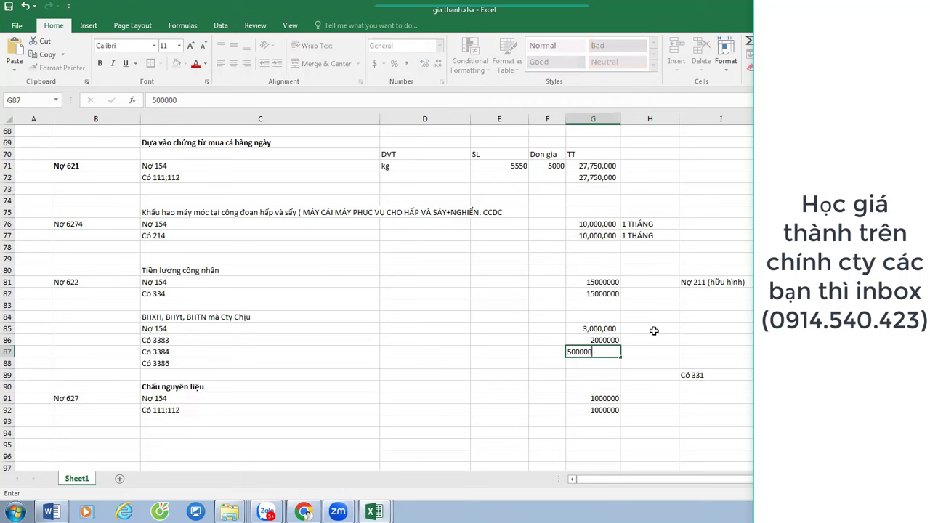
key(Return)
text(5)
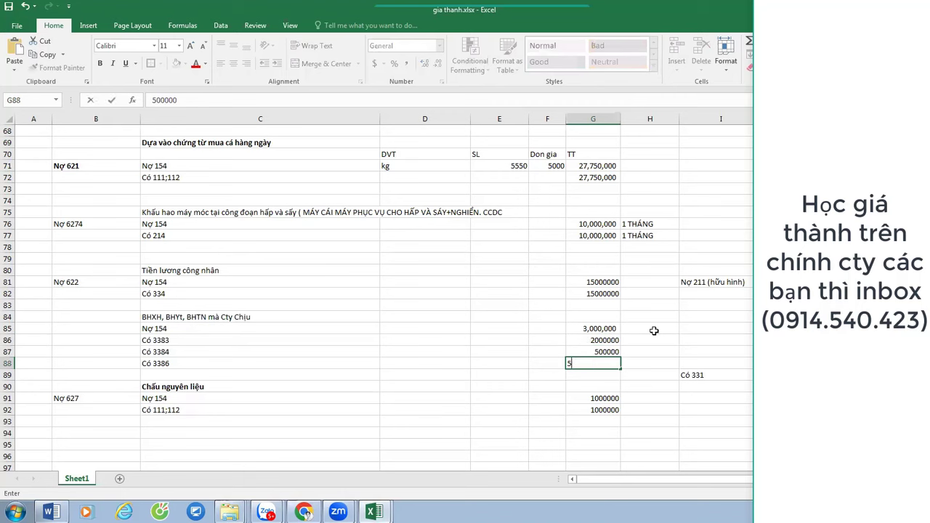
text(00000)
key(Return)
Format the insurance amounts in G85:G88 with thousands separators and no decimals.
key(Up)
key(Up)
key(Up)
key(Up)
key(shift+Down)
key(shift+Down)
key(shift+Down)
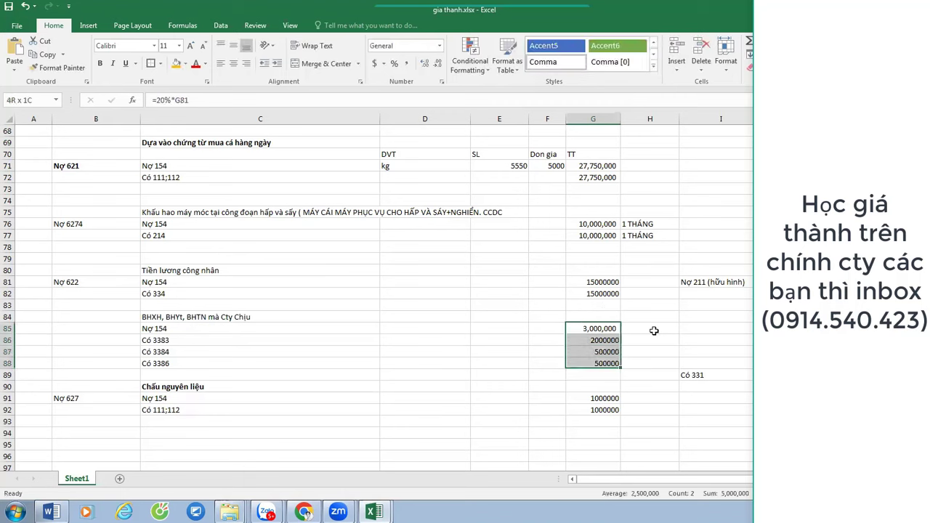
click(407, 64)
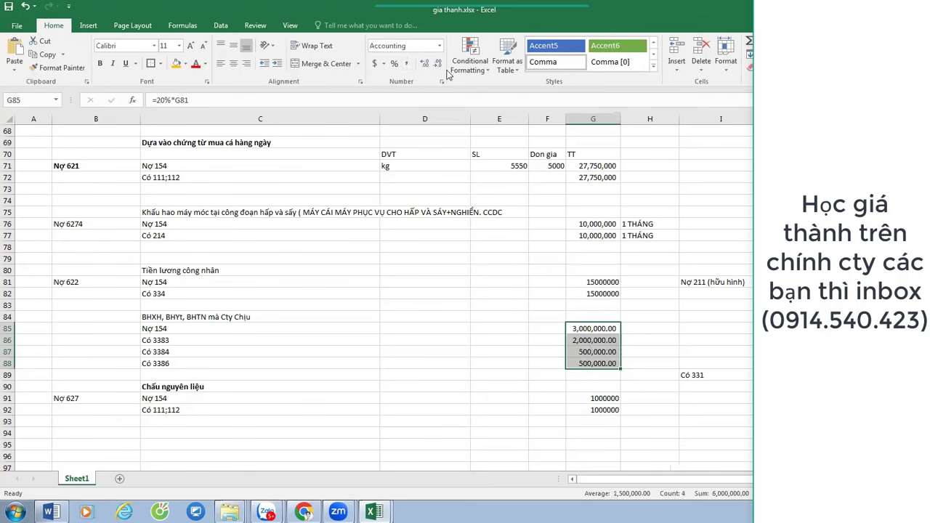
click(439, 63)
click(438, 63)
Enter the headings "Tiền điện" in C95 and "Nhà xưởng" in C99 below the husk material entry.
click(194, 419)
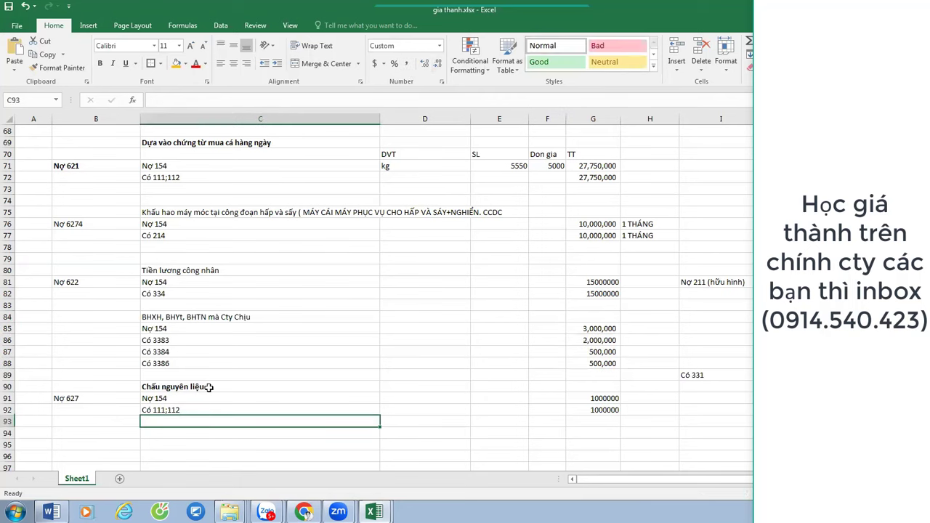
key(Up)
click(234, 323)
click(116, 441)
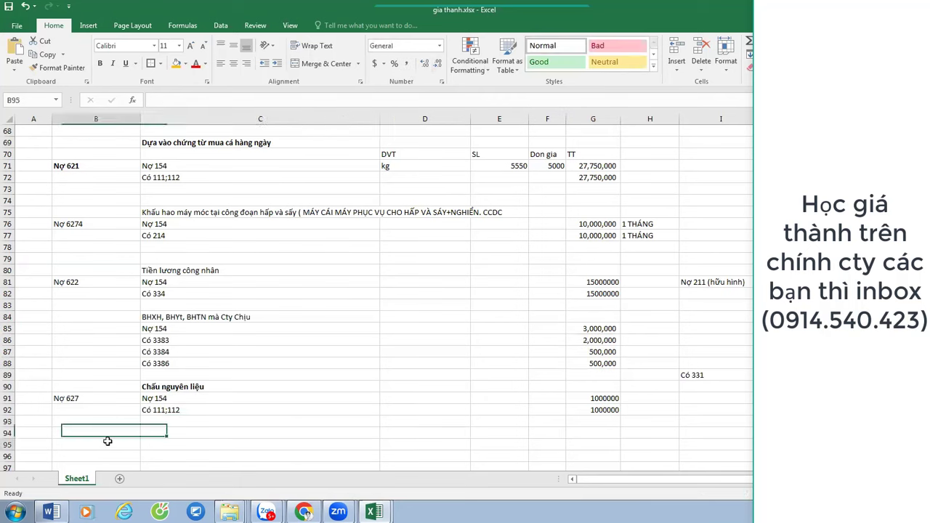
click(121, 270)
click(187, 441)
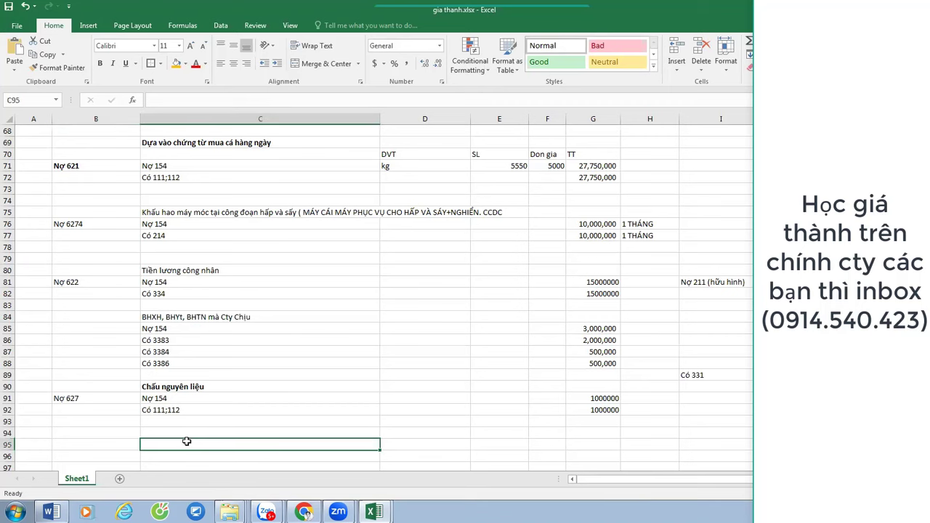
text(Tiền điện)
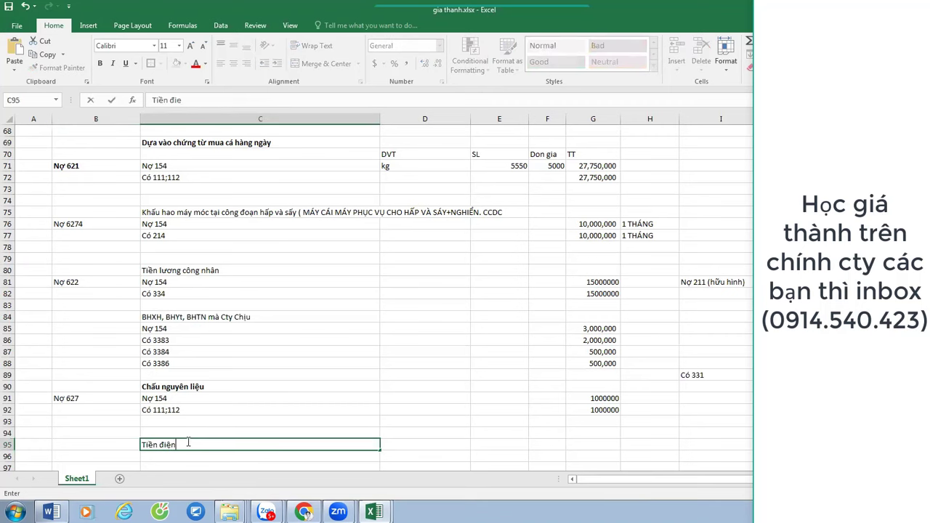
key(Return)
key(Return)
key(Return)
key(Return)
text(K)
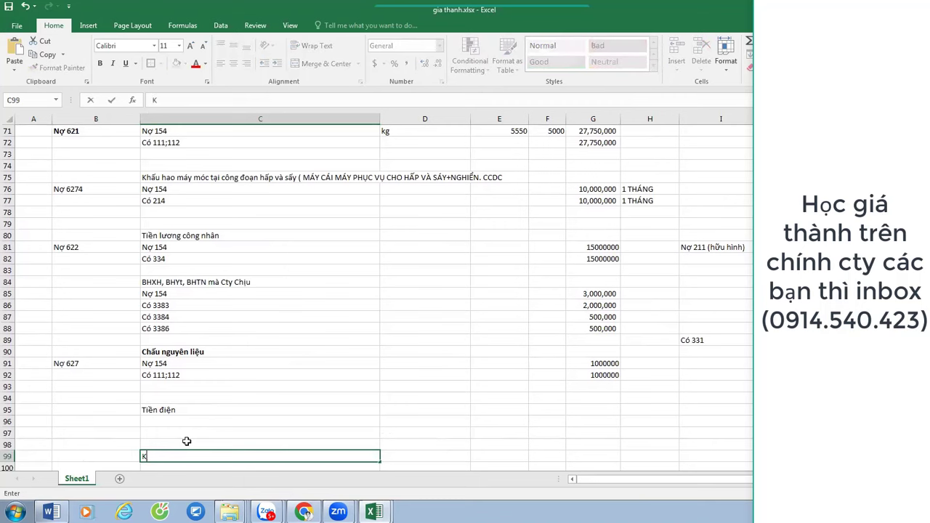
text(hà xưởng)
key(Return)
Enter "Nợ 154" in C96 and "Có 111;112" in C97 under the "Tiền điện" heading.
key(Up)
key(Up)
key(Up)
key(Up)
key(Left)
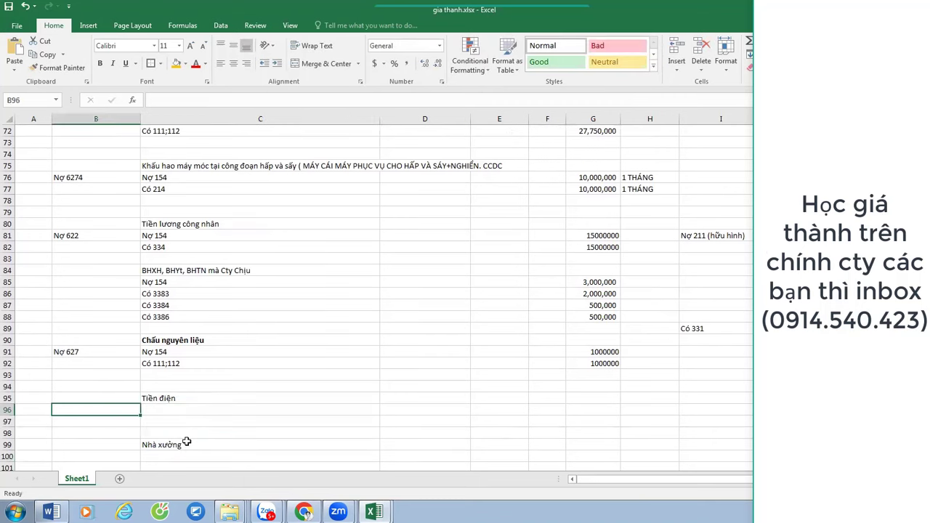
key(Right)
text(Nợ)
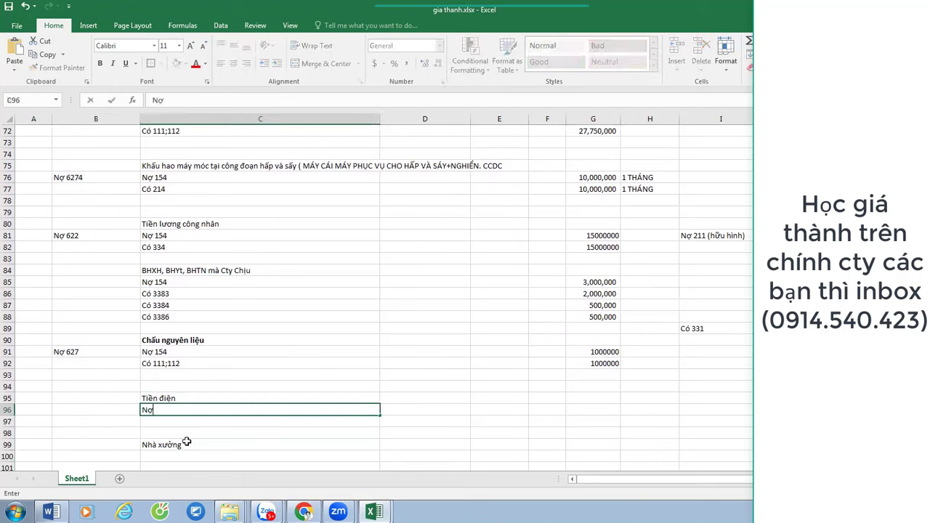
text( 154)
key(Return)
text(C)
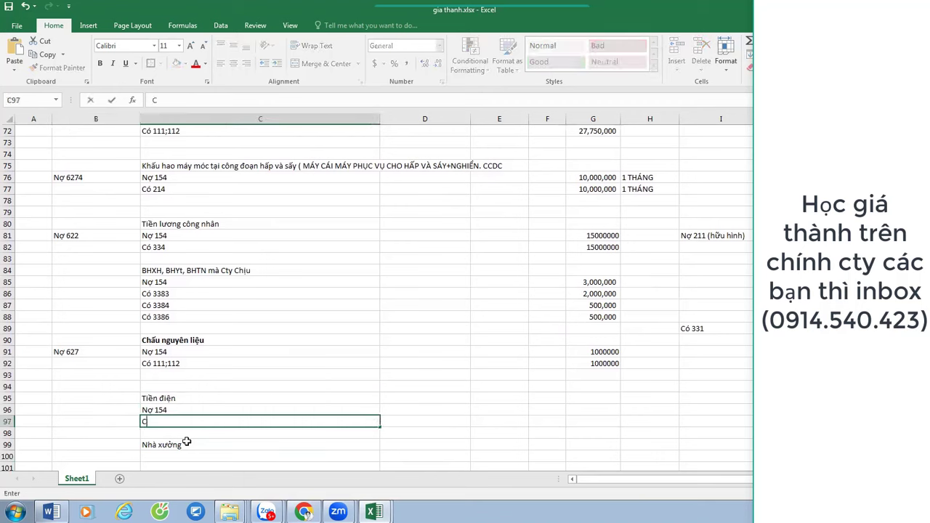
text(ó 111;112)
key(Return)
Enter the debit line "No 154" in C100 under the "Nhà xưởng" heading.
key(Return)
key(Return)
text(No)
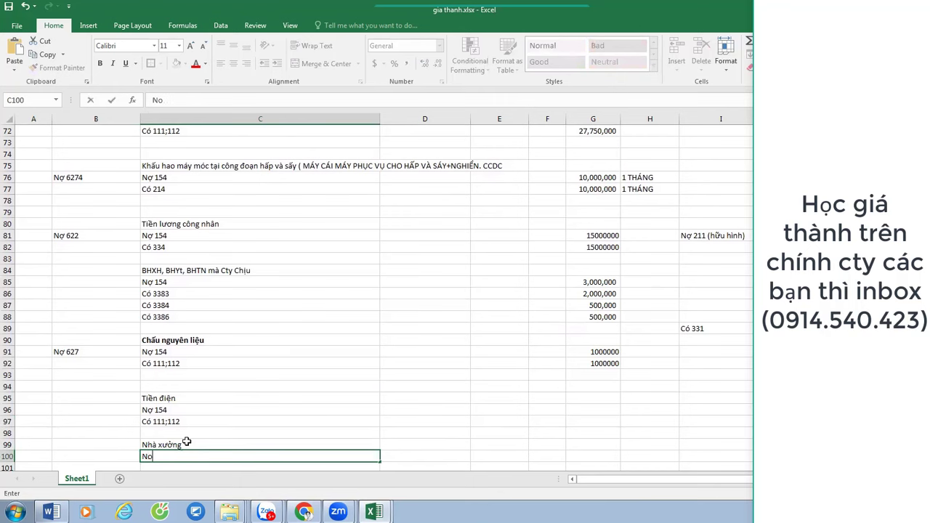
text( 154)
key(Return)
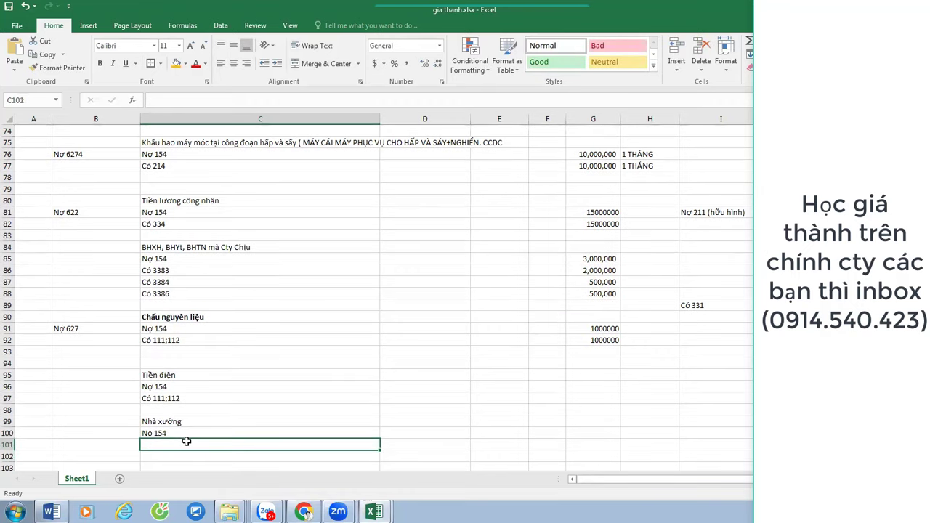
Delete the extra blank row 94 above the "Tiền điện" heading.
key(Up)
key(Up)
key(Up)
key(Up)
key(Up)
key(Up)
key(Up)
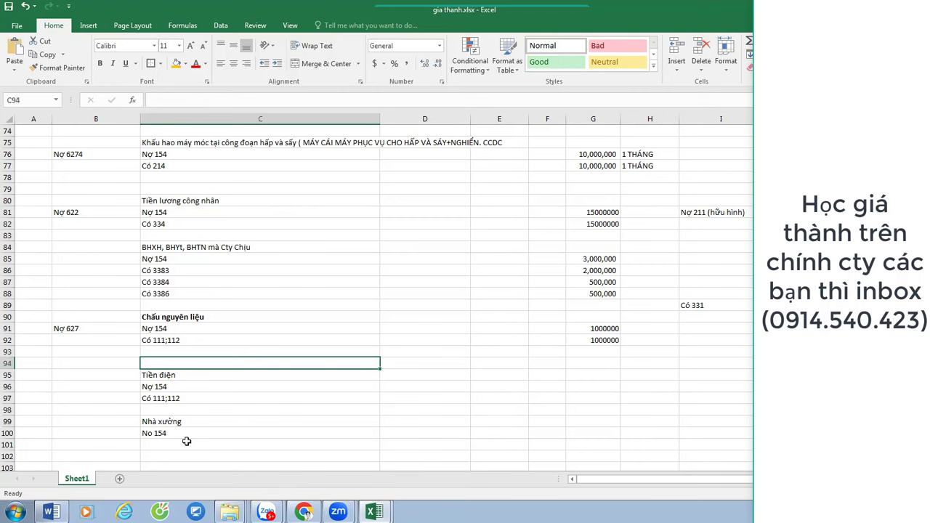
key(shift+space)
key(ctrl+minus)
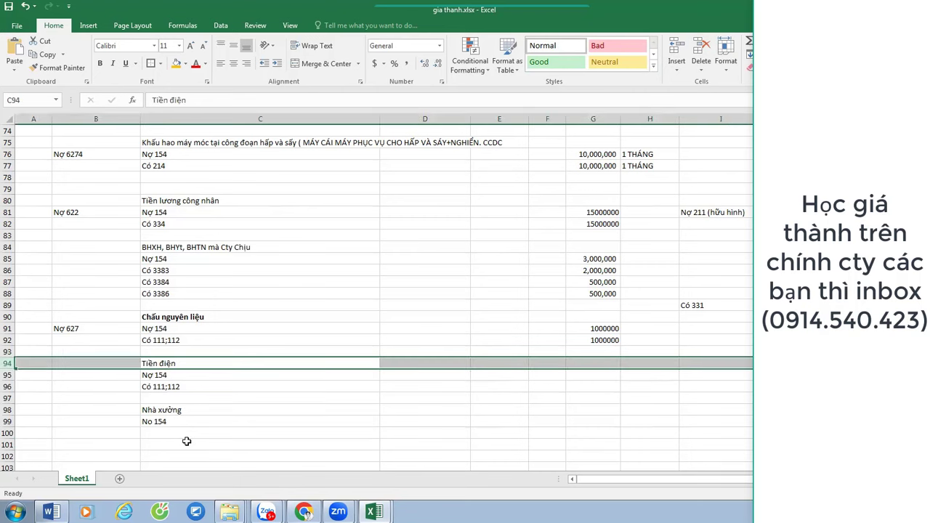
key(shift+BackSpace)
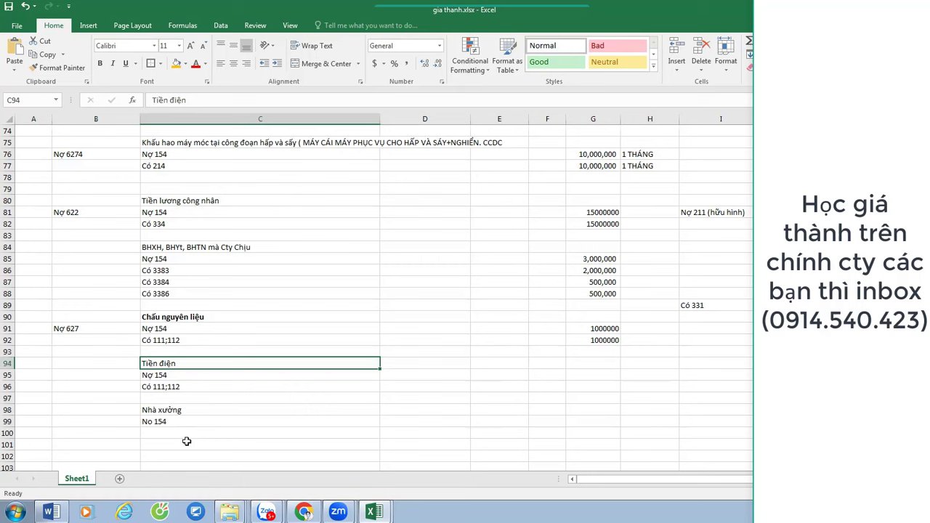
Apply the comma number format to G91:G101, covering the husk, electricity and factory amount cells.
key(Down)
key(Down)
key(Up)
key(Up)
key(Up)
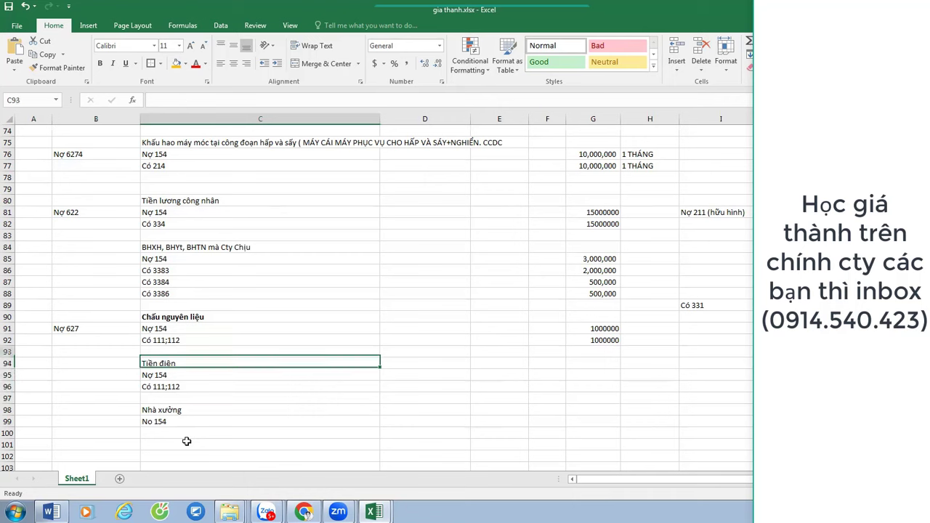
key(Right)
key(Right)
key(Right)
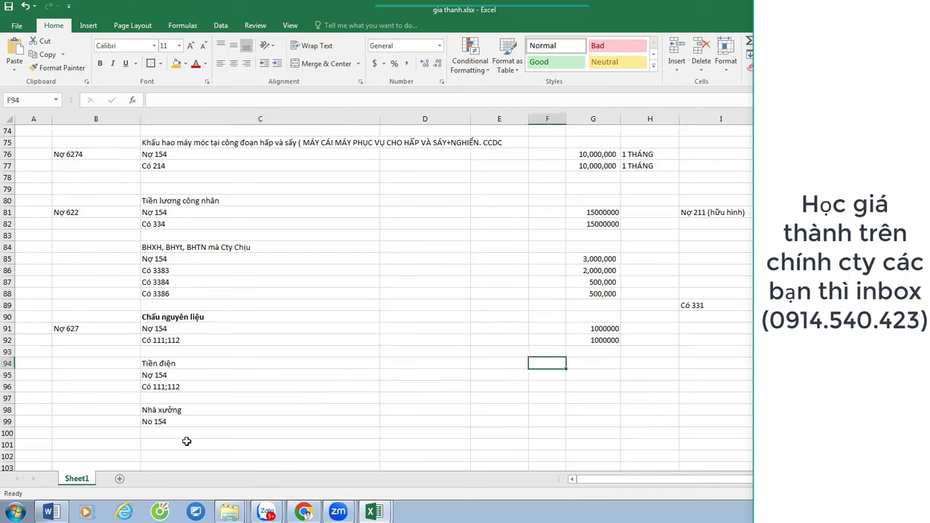
key(Up)
key(Up)
key(Up)
key(Right)
key(shift+Down)
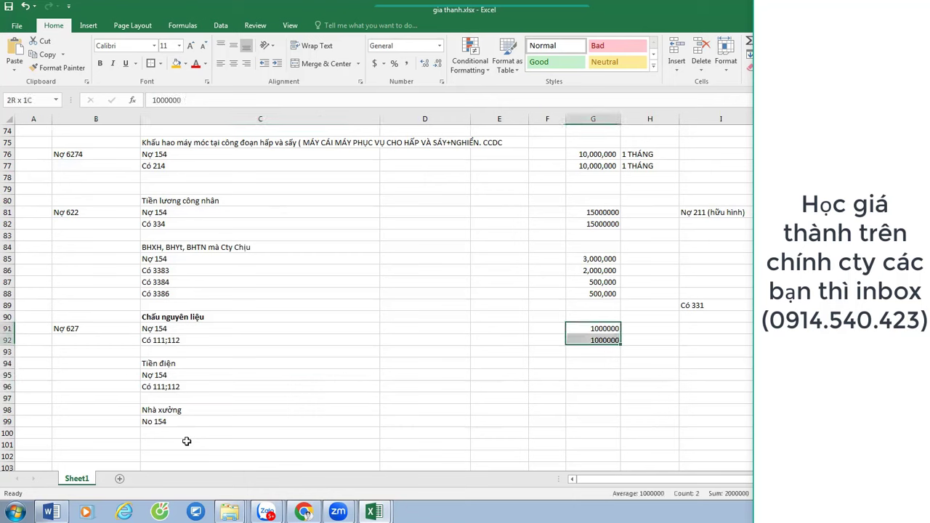
key(shift+Down)
key(shift+Down)
key(shift+Down)
key(shift+Down)
key(shift+Down)
key(shift+Down)
key(shift+Down)
key(shift+Down)
key(shift+Down)
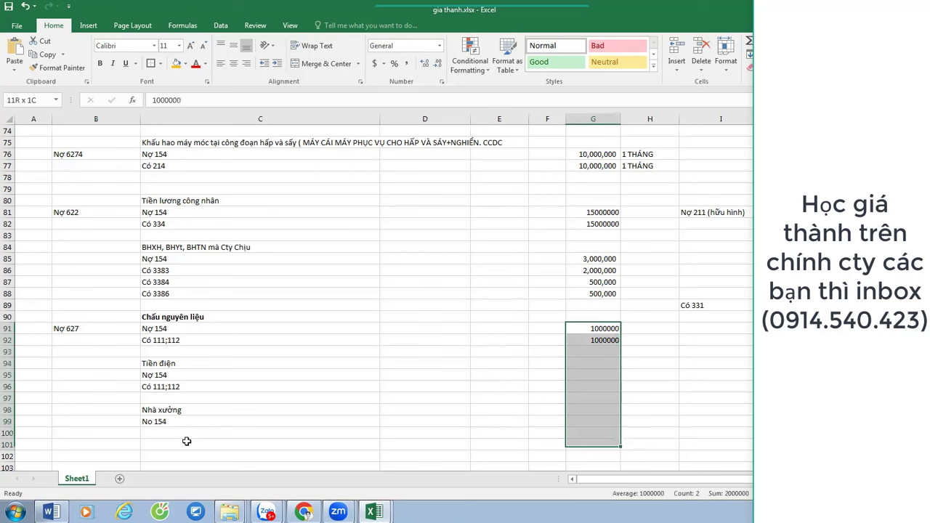
click(408, 64)
Examine the production flow around C28:I34, from "Tiếp nhận nguyên liệu" through Hấp and Sấy to the grinding workshop.
scroll(708, 401, up, 14)
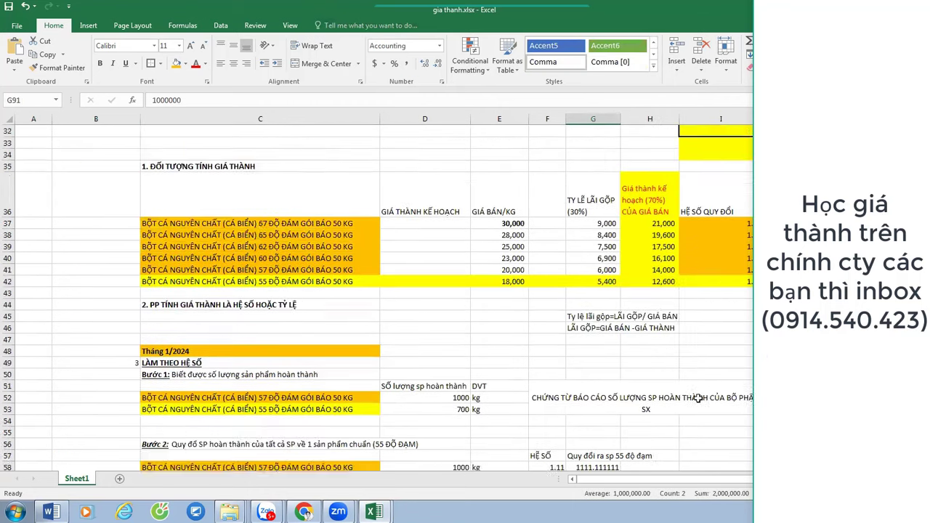
scroll(698, 399, up, 6)
click(188, 293)
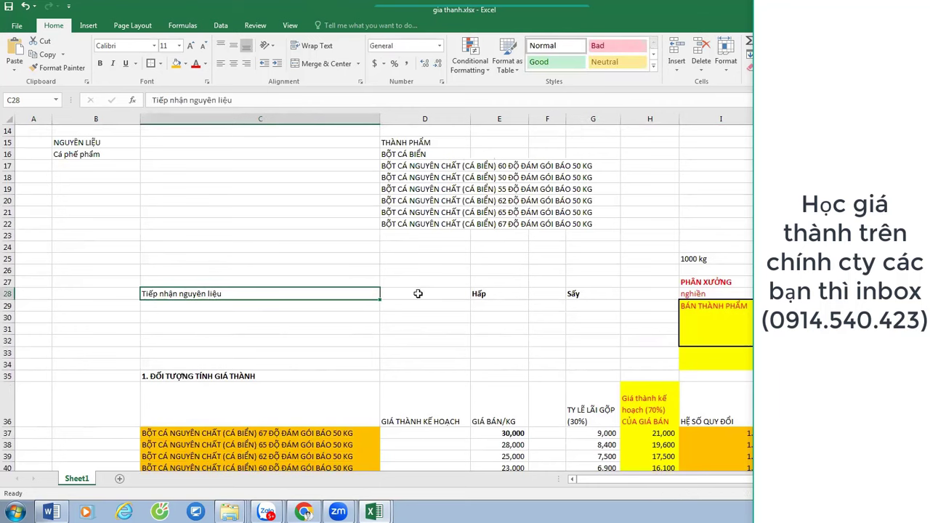
shift+click(729, 282)
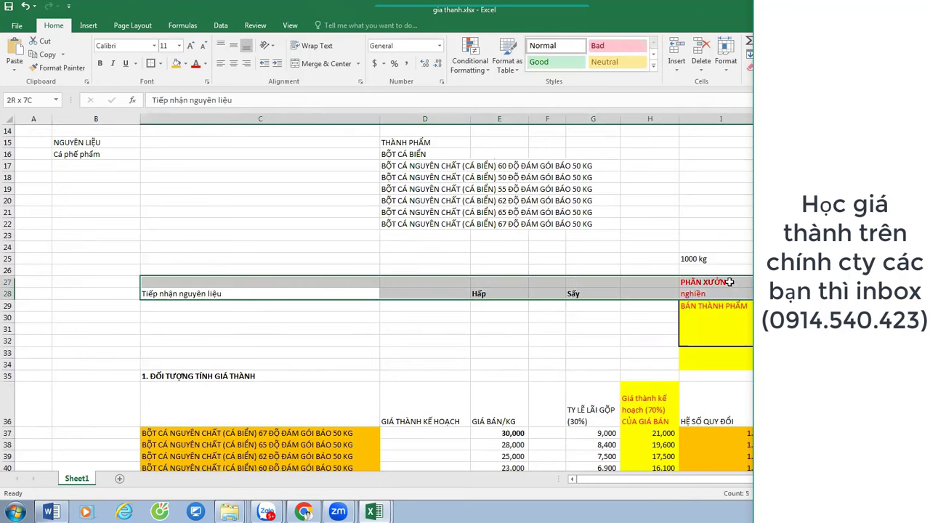
shift+click(743, 363)
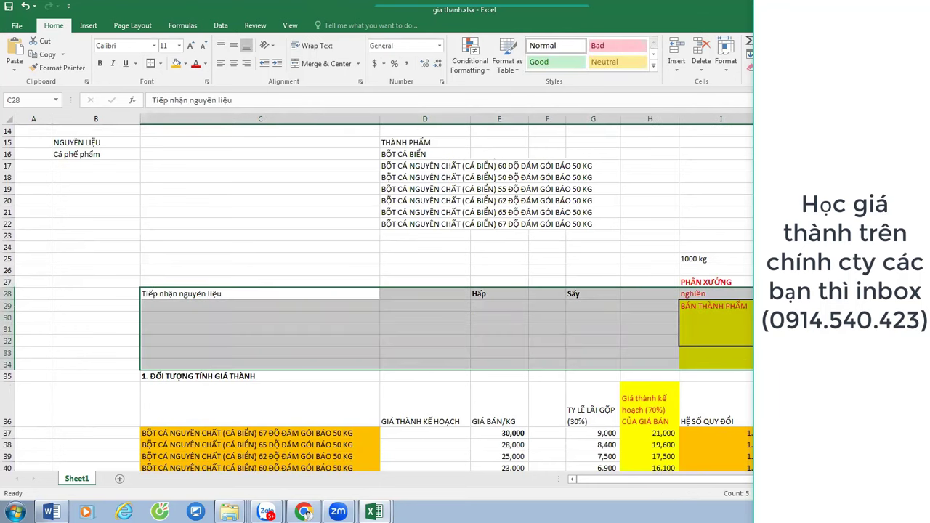
scroll(383, 298, right, 2)
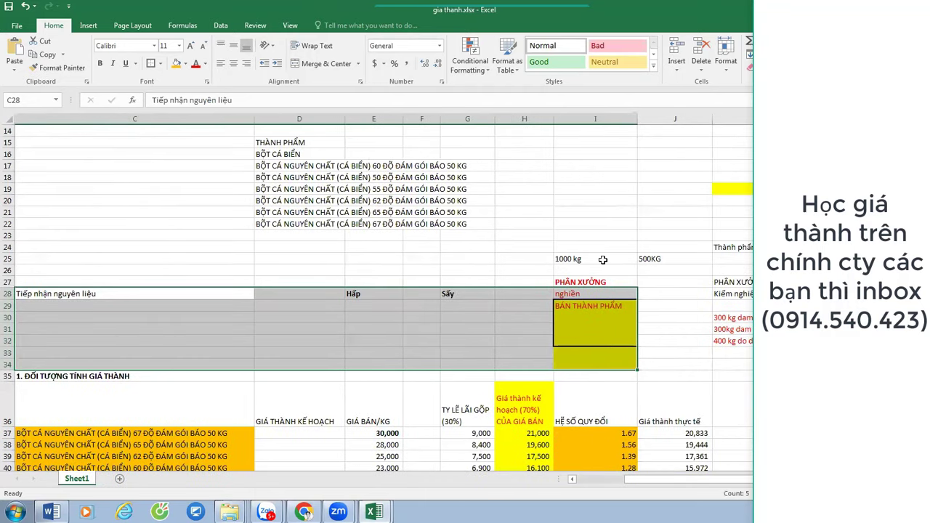
Fill C28:K34, the production flow from "Tiếp nhận nguyên liệu" to "Kiểm nghiệm phân loại độ đậm", with orange.
shift+click(730, 362)
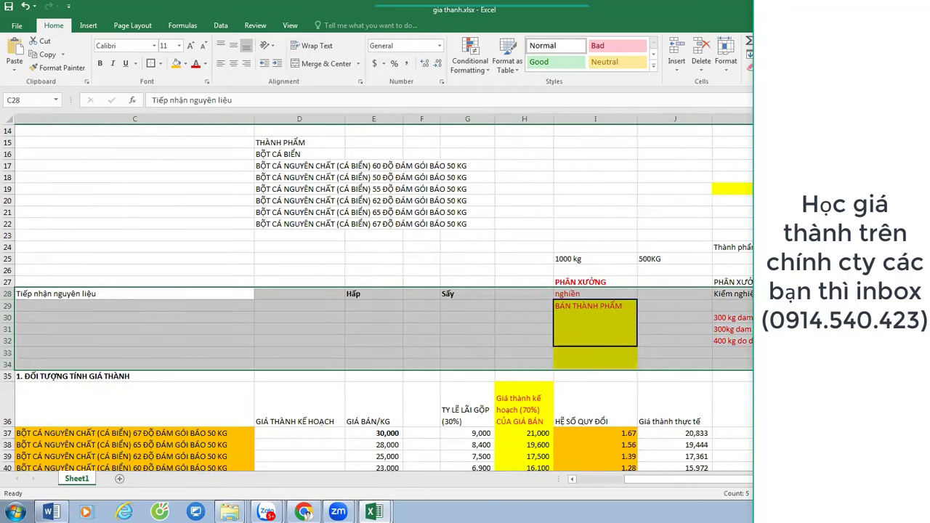
click(175, 64)
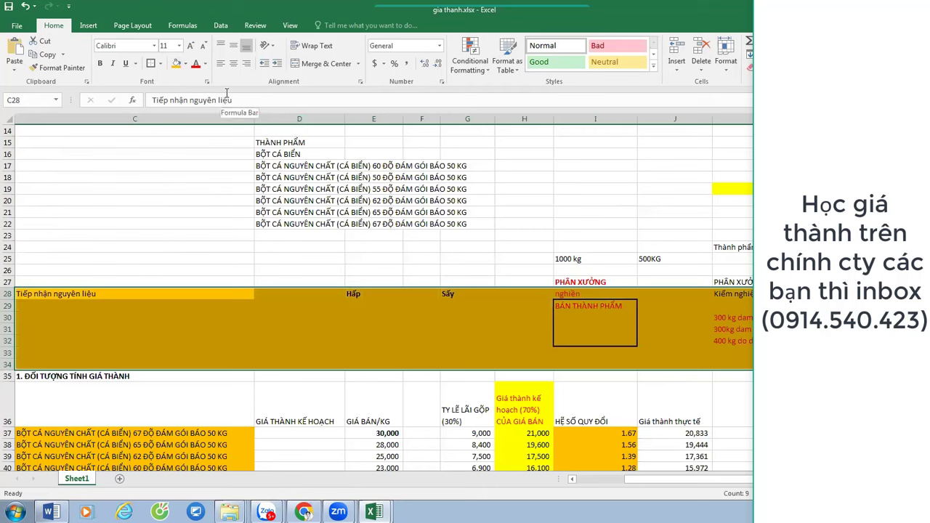
Enter the debit account "no 627" in B95, beside the "Nợ 154" line of the "Tiền điện" entry.
scroll(412, 296, down, 6)
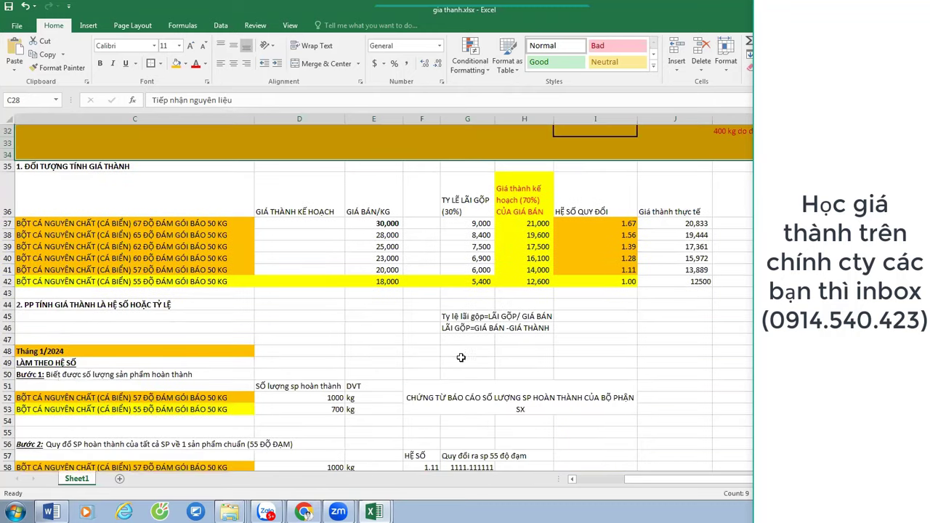
click(596, 479)
scroll(283, 320, down, 10)
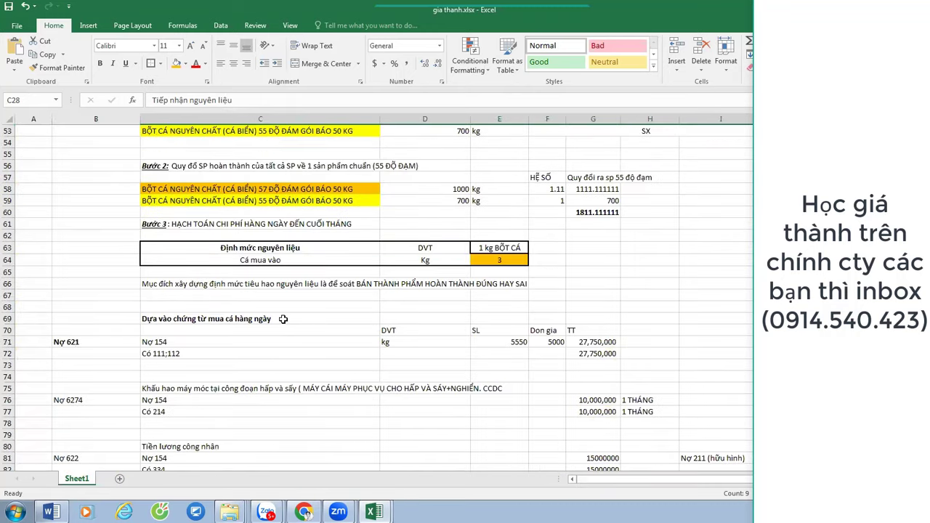
scroll(284, 320, down, 4)
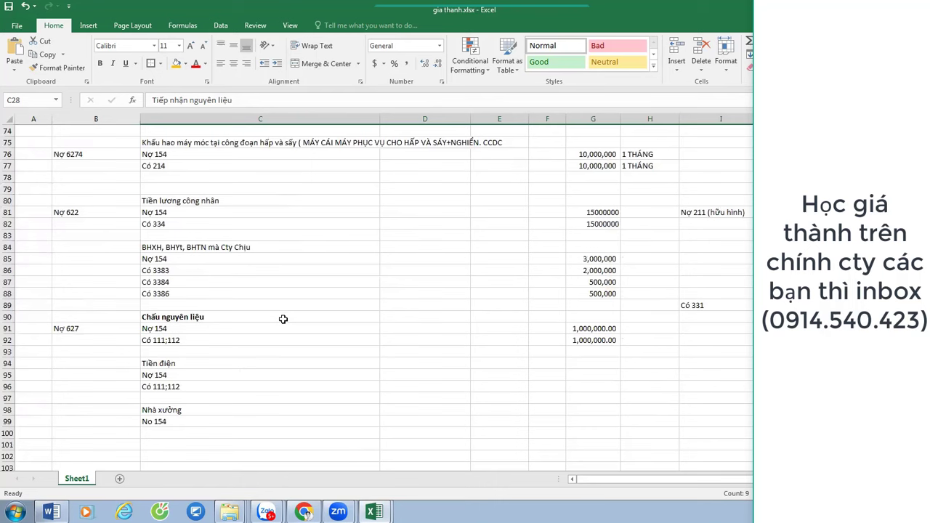
click(314, 367)
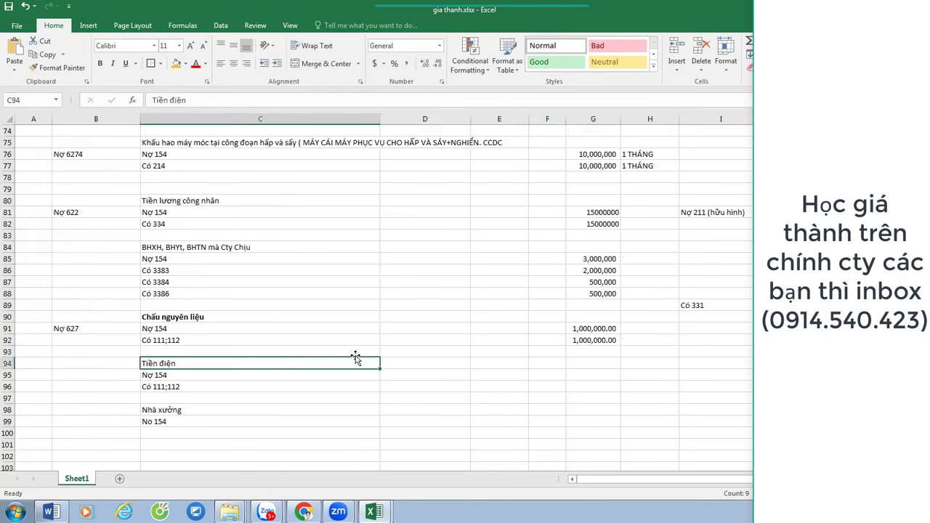
click(583, 378)
click(114, 374)
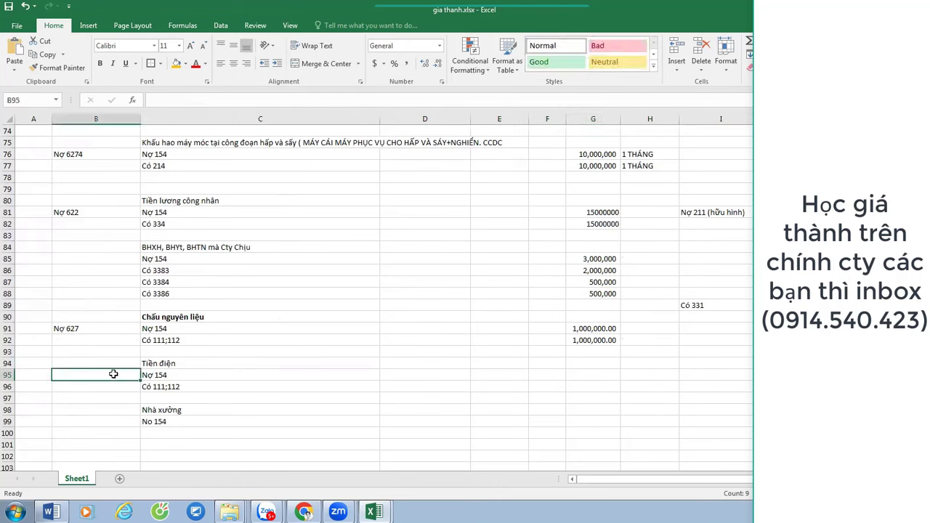
text(no 627)
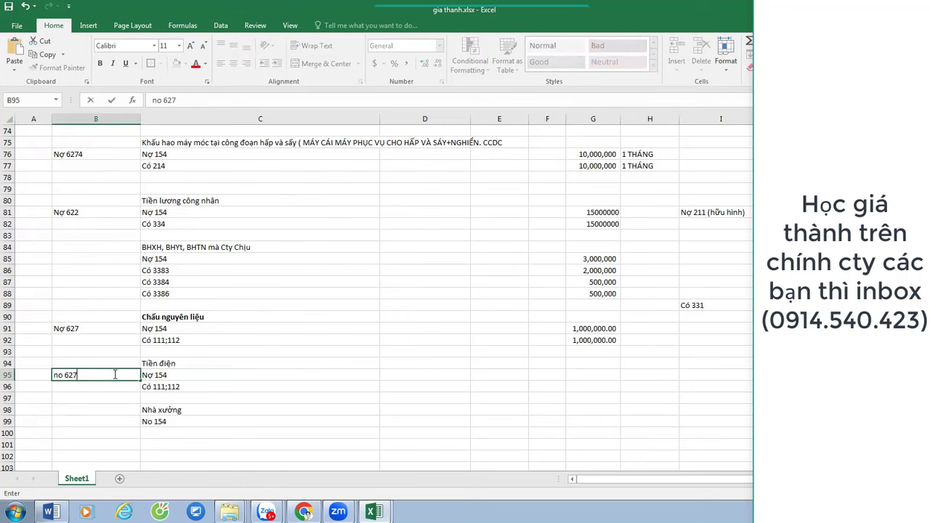
key(Return)
Examine the production flow from the grinding workshop in I27:I34 through grading in K27:K34 to "đóng gói thành phẩm" in M28.
scroll(113, 374, up, 20)
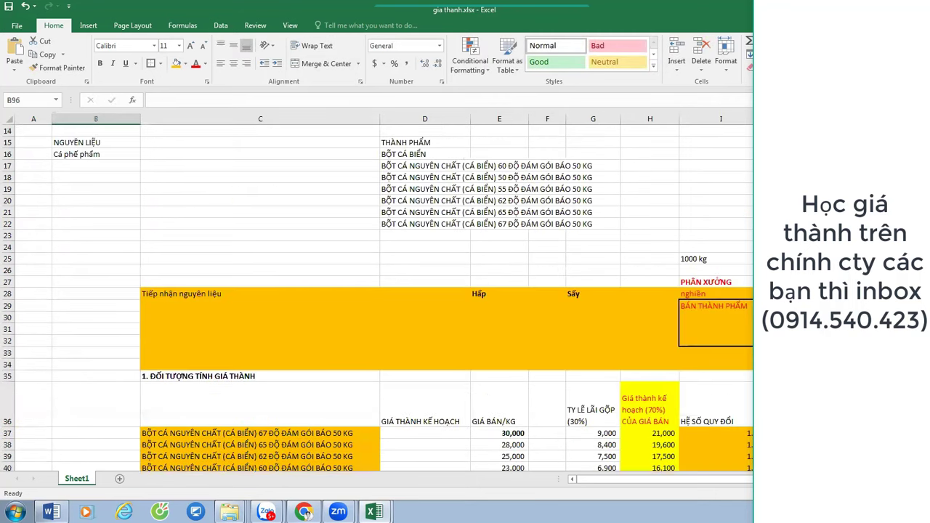
click(832, 293)
scroll(741, 413, down, 10)
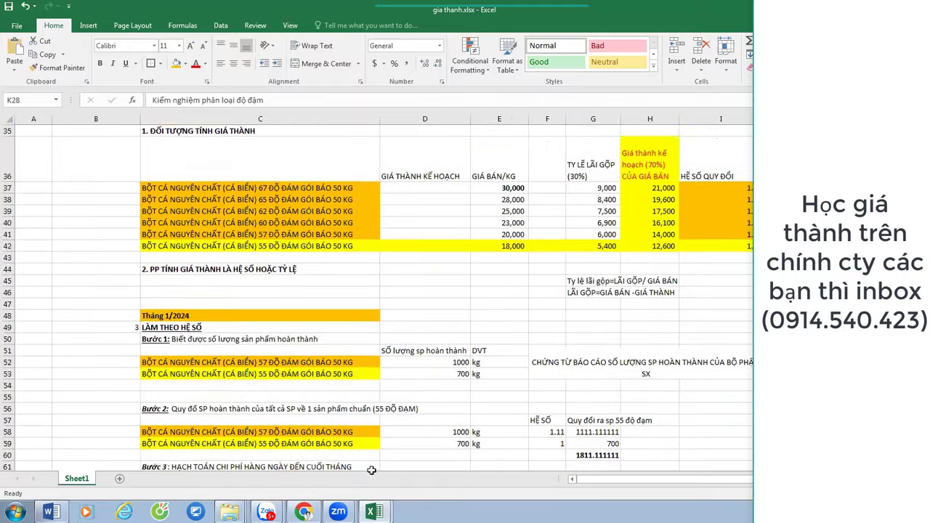
scroll(425, 444, down, 3)
scroll(538, 419, up, 11)
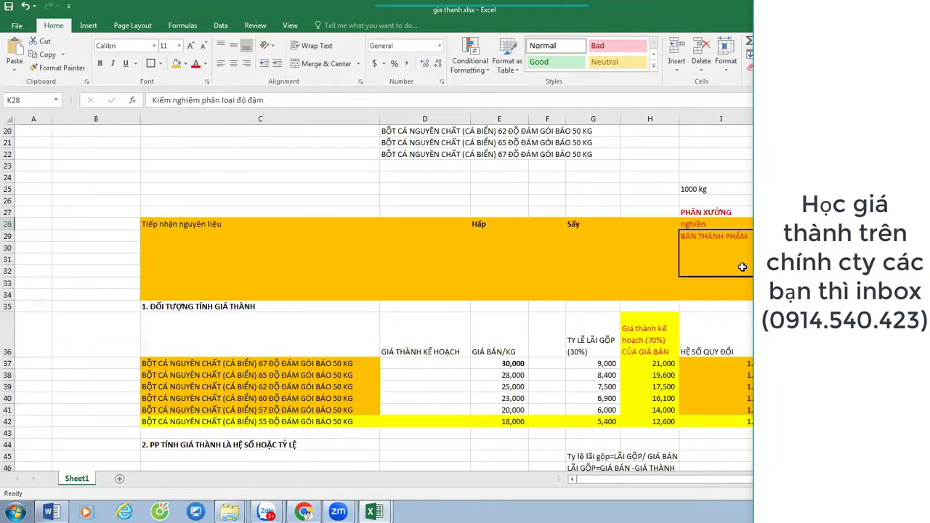
click(726, 225)
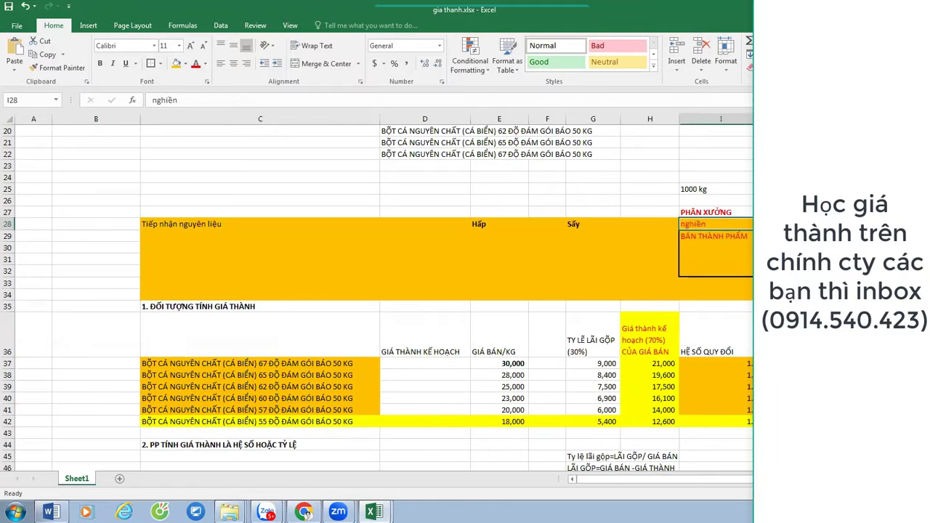
scroll(727, 479, right, 2)
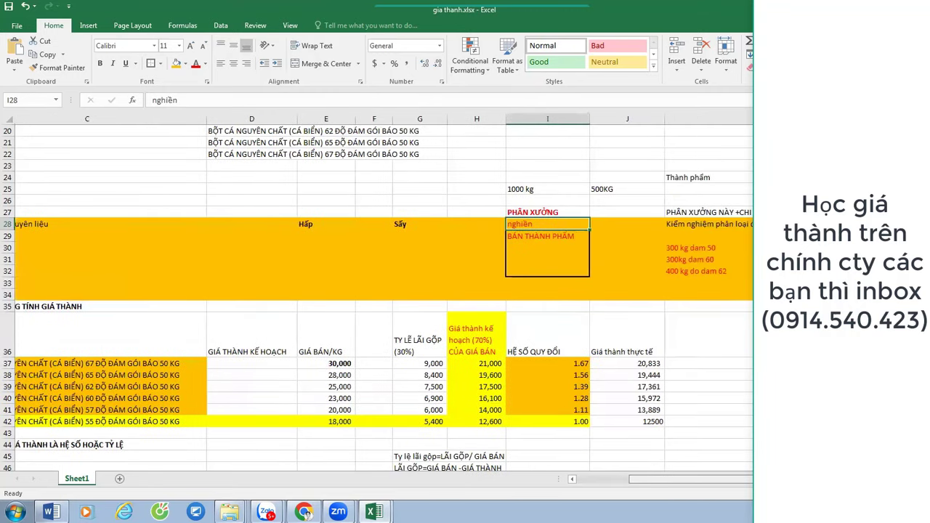
scroll(383, 298, left, 1)
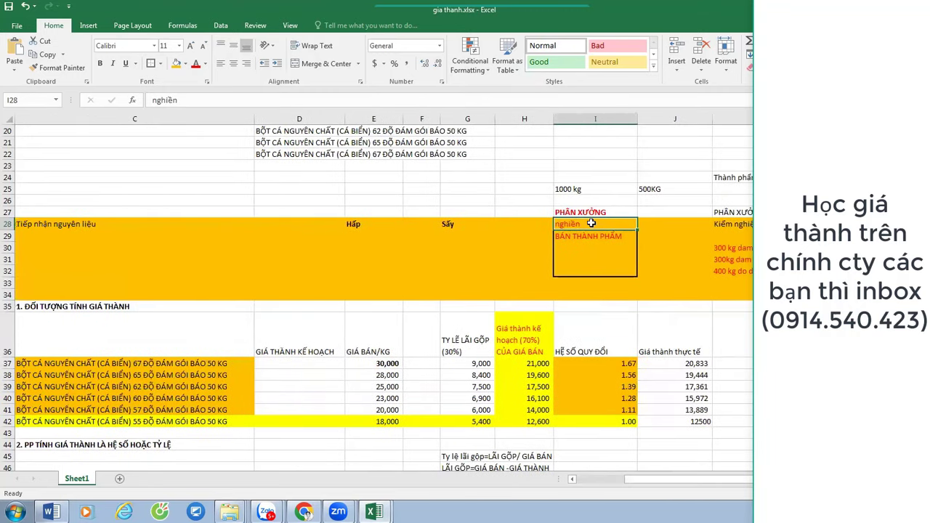
drag(594, 212, 608, 295)
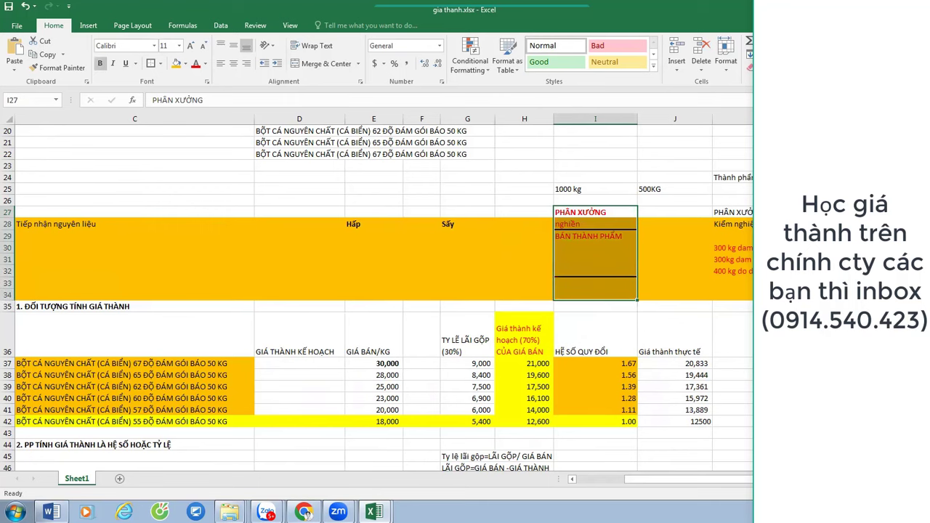
drag(731, 213, 736, 295)
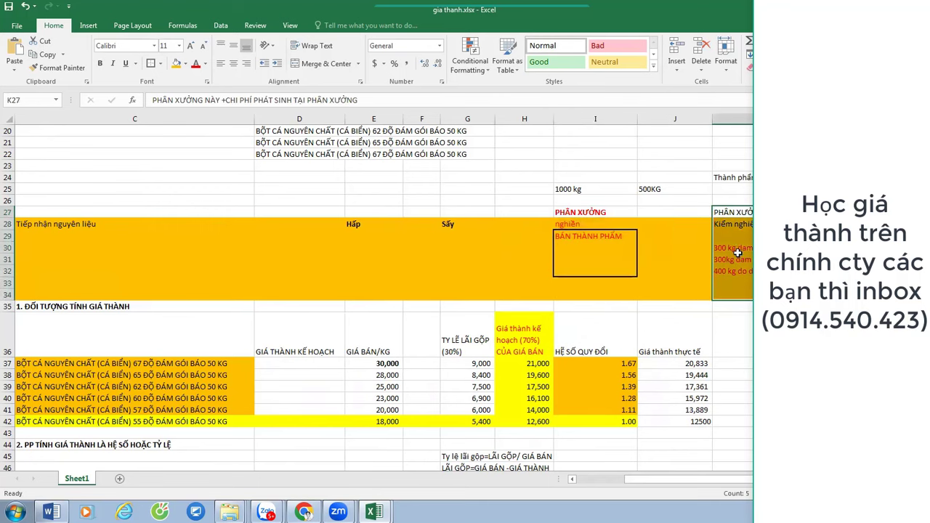
scroll(505, 391, down, 1)
scroll(505, 392, down, 5)
scroll(502, 397, left, 2)
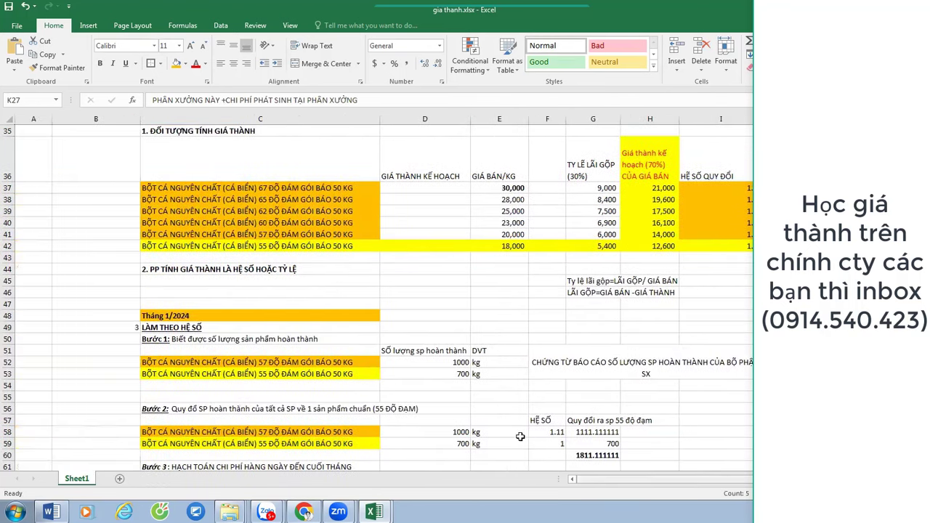
scroll(490, 414, down, 3)
scroll(490, 413, down, 2)
scroll(509, 397, up, 11)
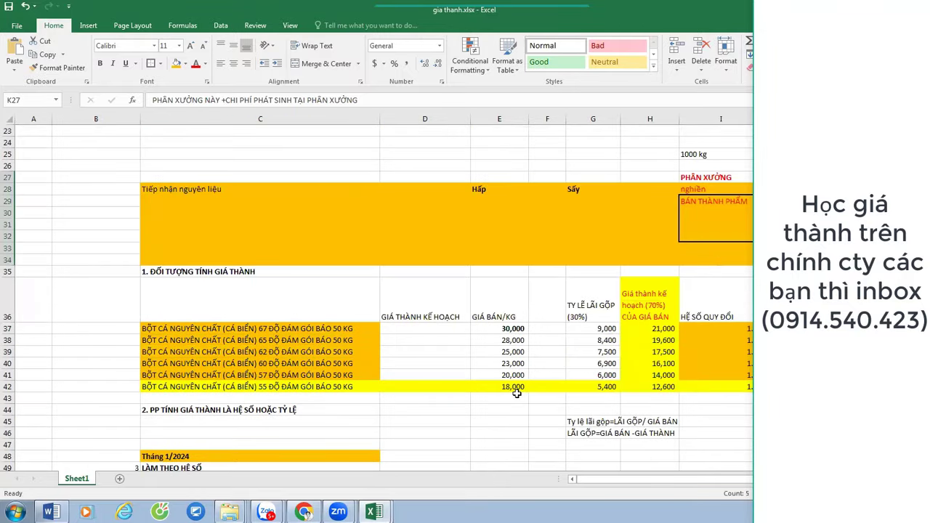
click(873, 317)
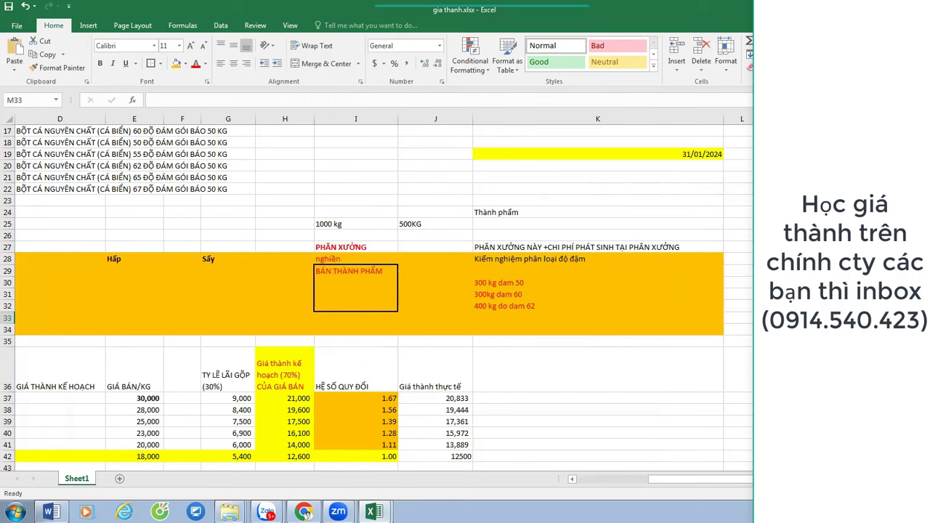
click(872, 259)
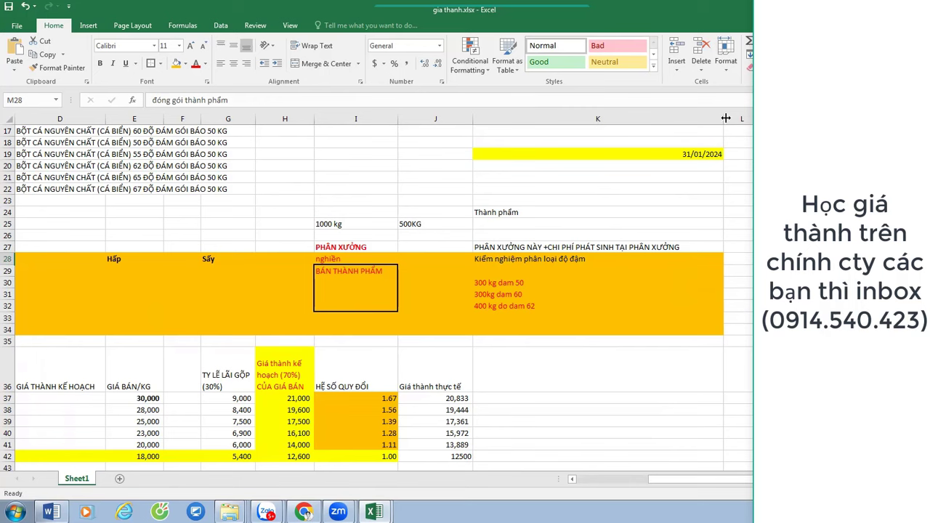
Narrow column K to fit the packaging column alongside it, and review the grading block K28:K34 against "đóng gói thành phẩm".
drag(724, 119, 623, 151)
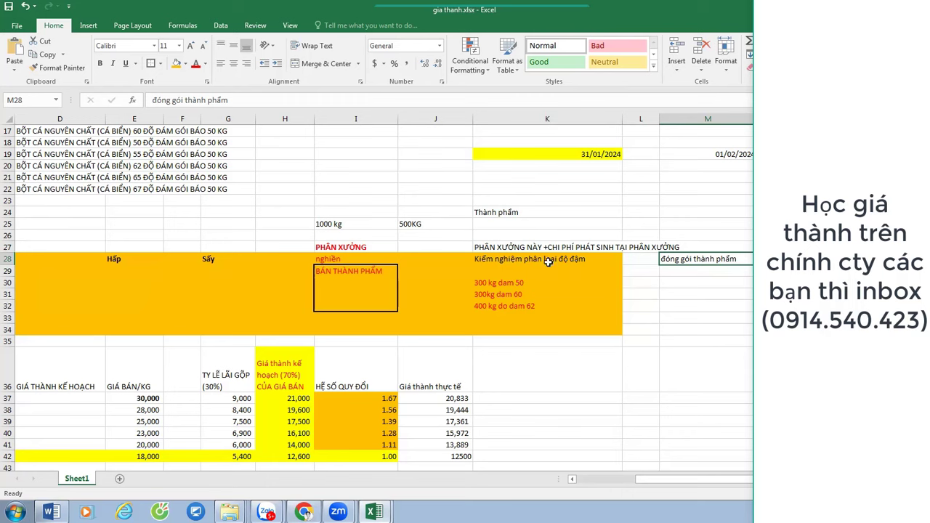
drag(547, 262, 545, 325)
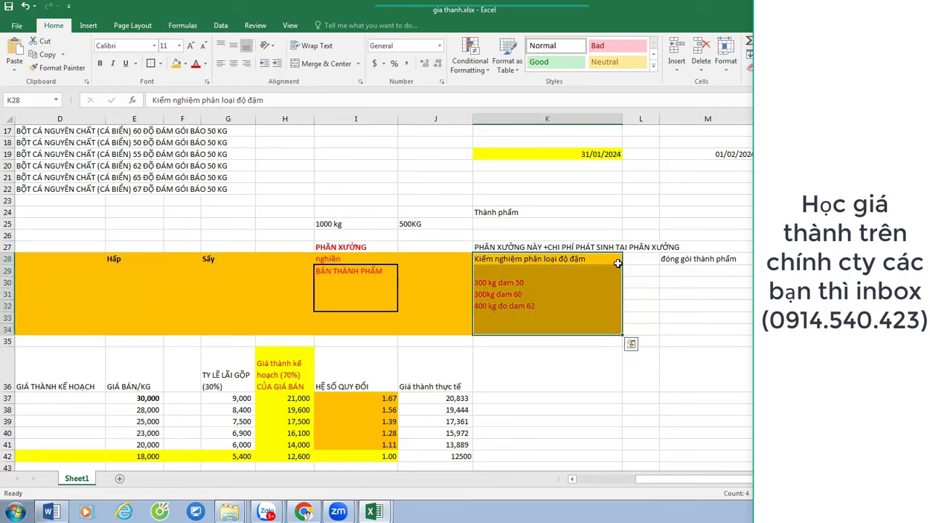
drag(641, 118, 708, 119)
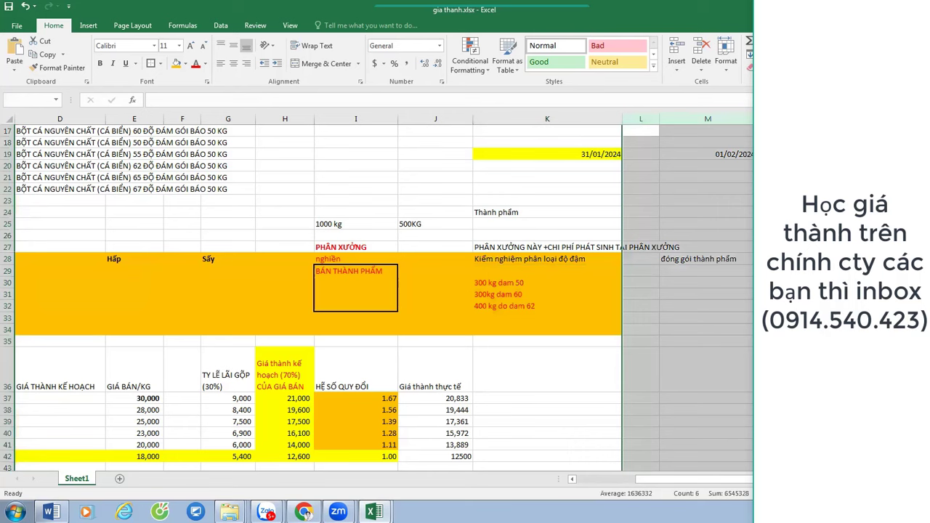
click(722, 270)
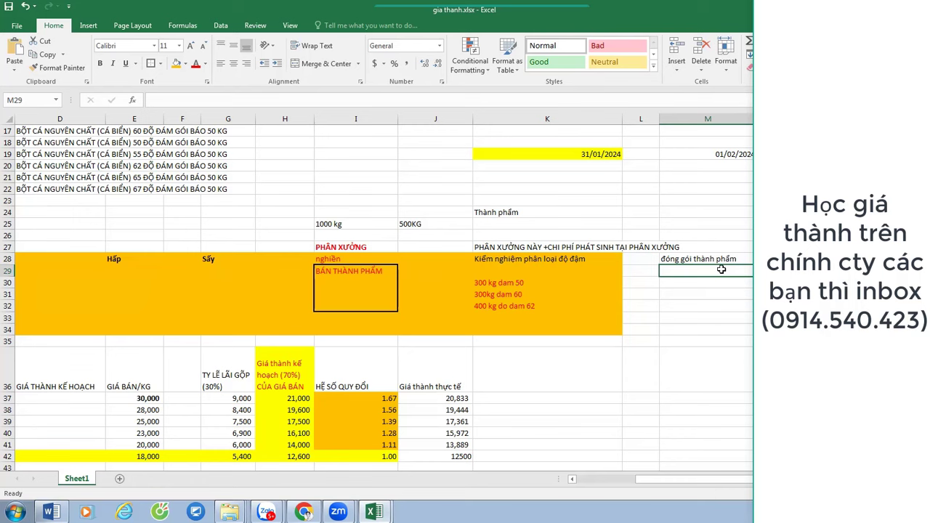
click(548, 259)
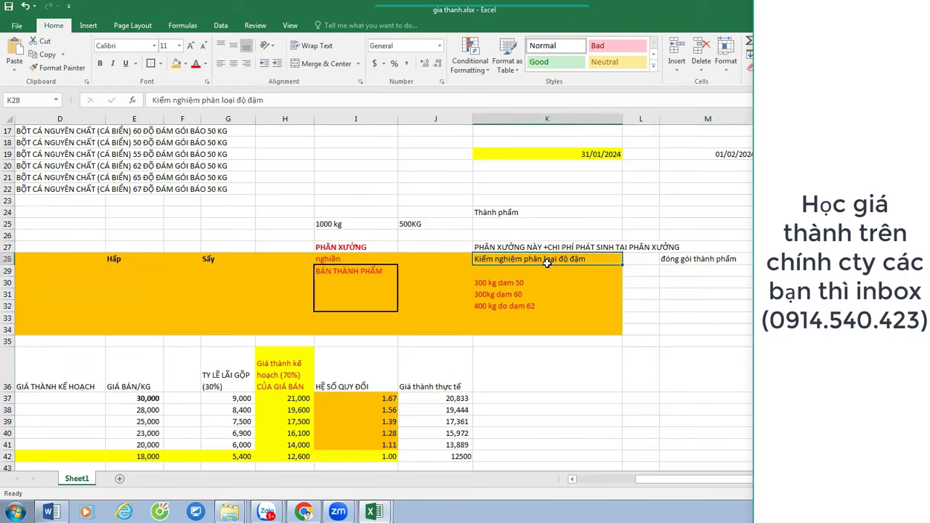
drag(547, 263, 542, 329)
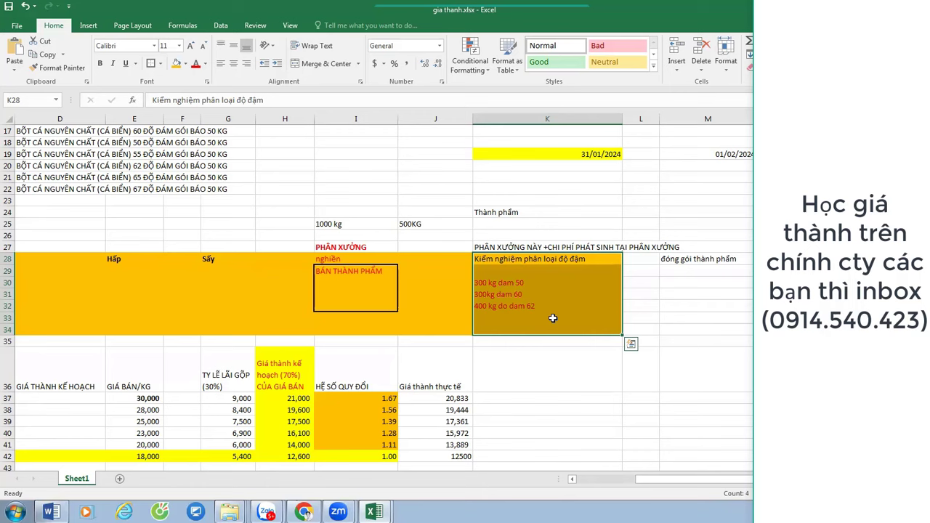
Enter the expense accounts 6421 in M31 and 6422 in M32, under the "đóng gói thành phẩm" heading.
click(738, 297)
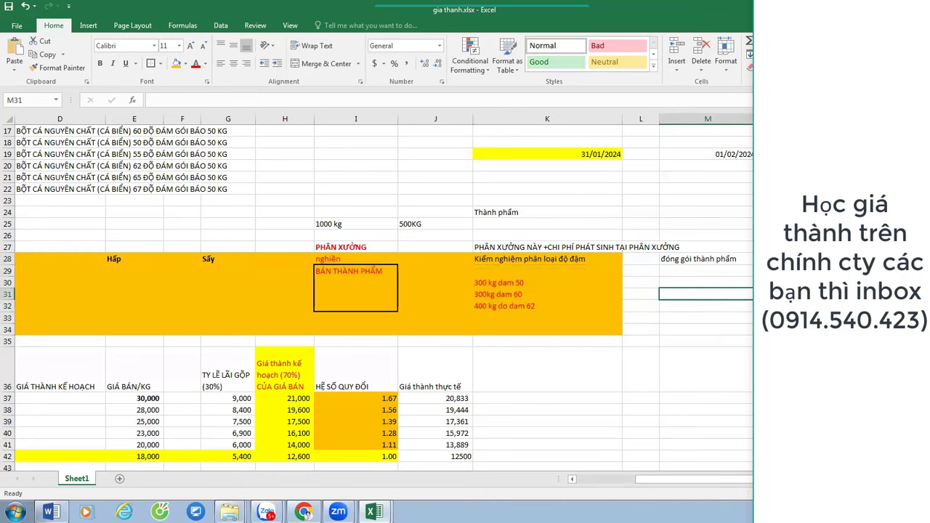
text(6421)
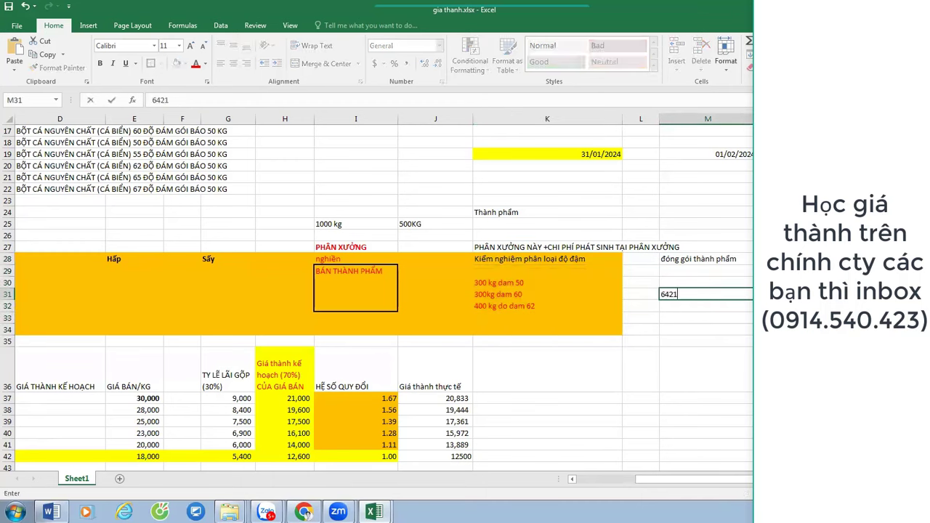
key(Return)
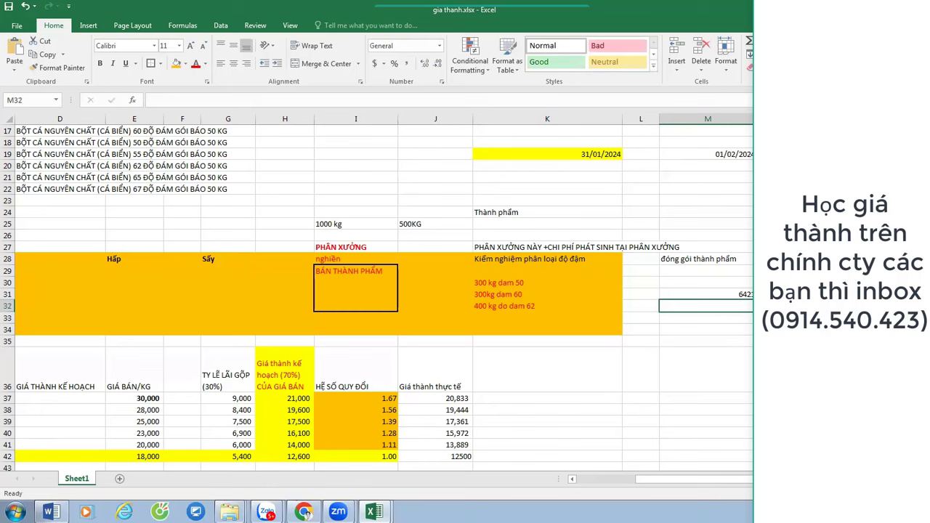
text(642)
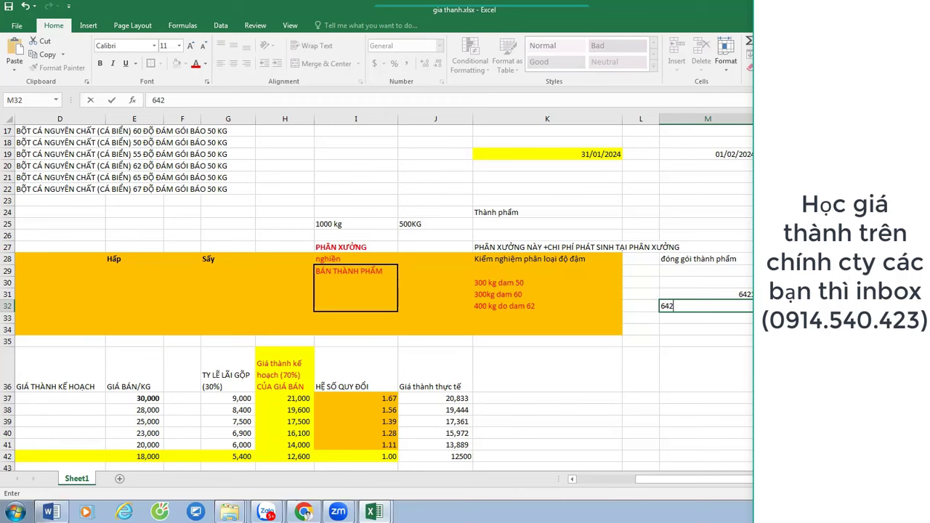
text(2)
key(Return)
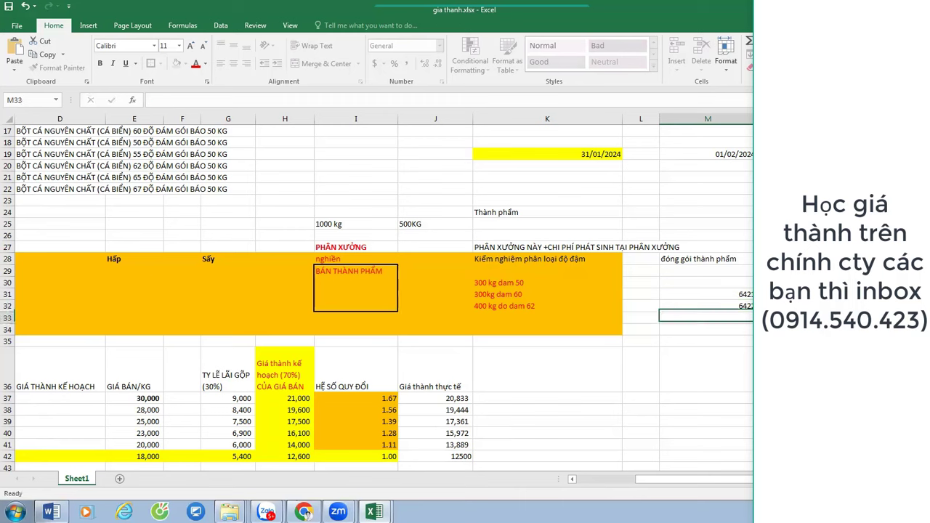
Widen column K, which holds the grading stage, to about one and a half times its width and select K30.
click(708, 294)
key(Right)
key(Right)
key(Right)
key(Right)
key(Right)
key(Right)
key(Right)
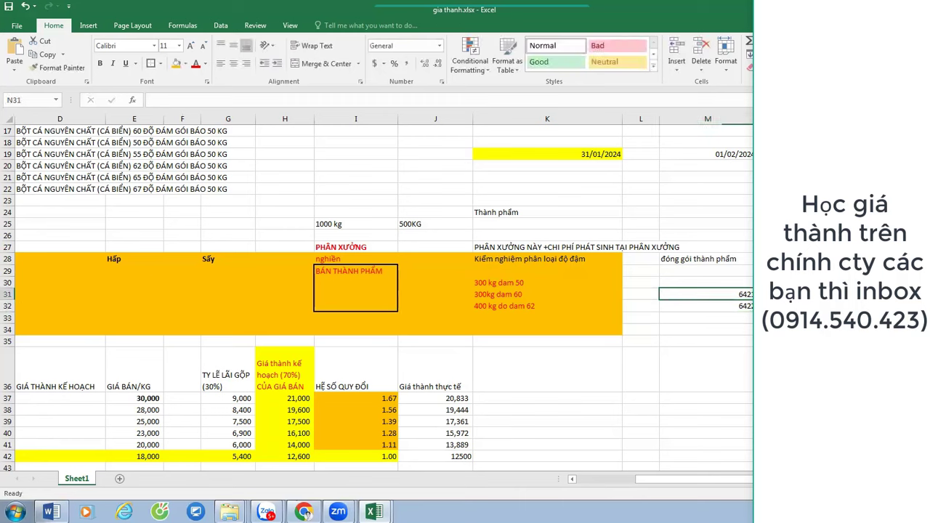
key(Left)
key(Left)
key(Left)
key(Left)
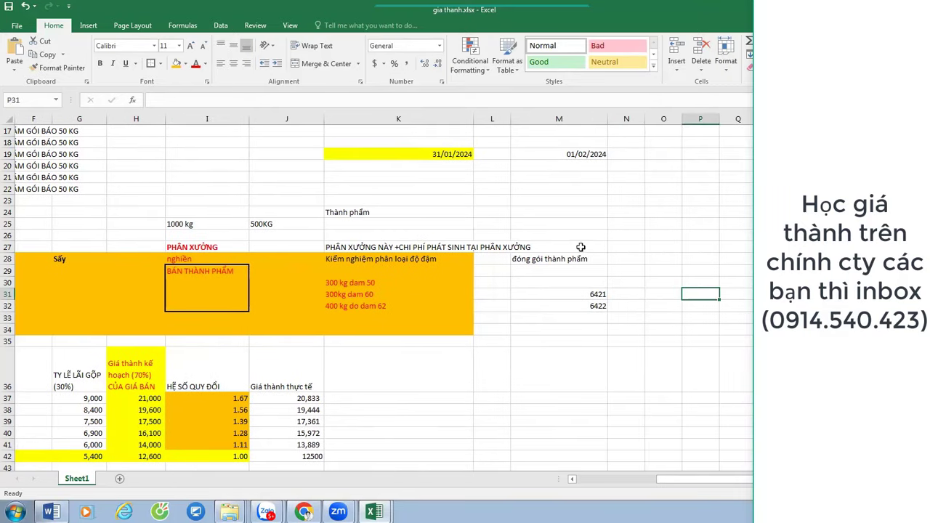
drag(474, 120, 553, 117)
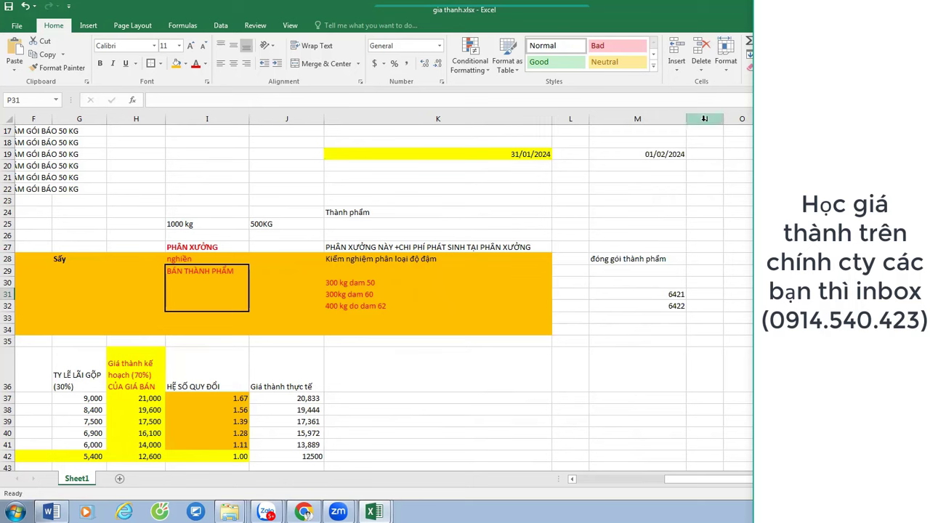
click(514, 281)
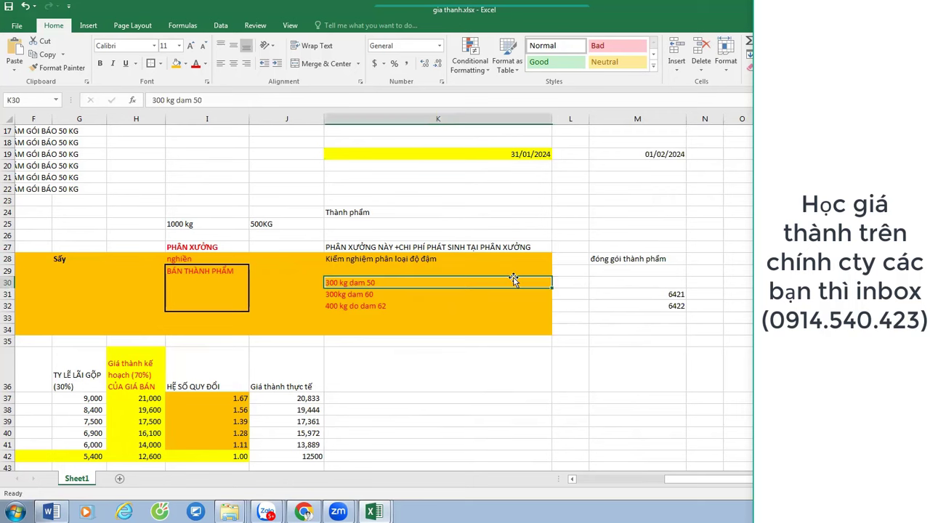
Fill the columns from L onward, to the right of the grading block, with yellow to set them apart.
drag(438, 249, 439, 328)
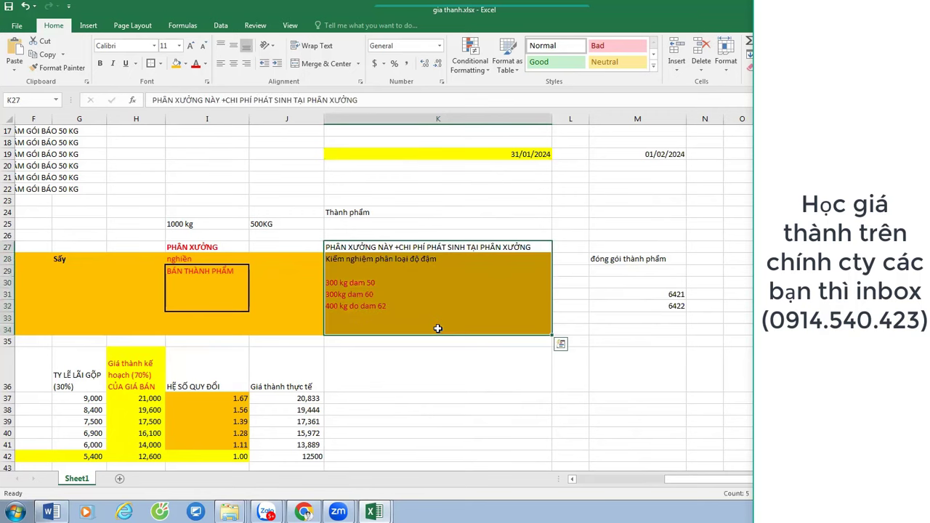
drag(571, 118, 737, 118)
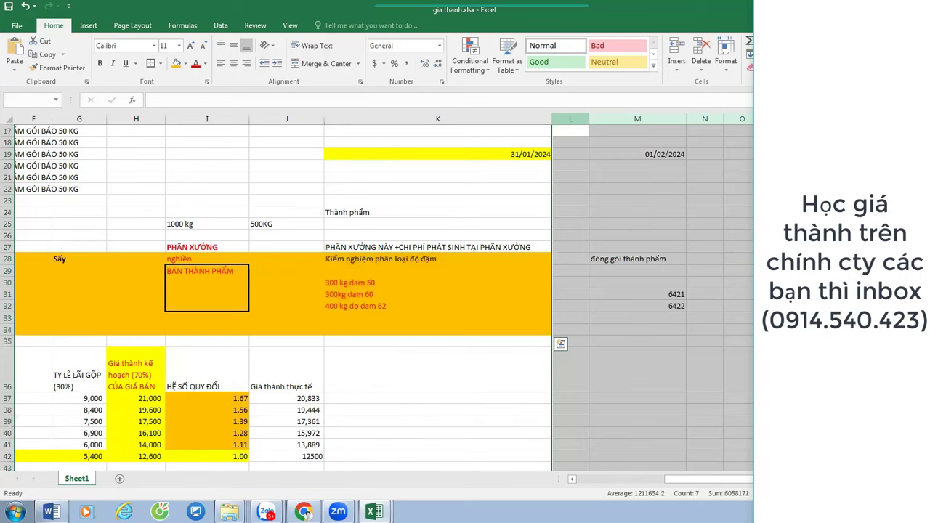
click(185, 64)
click(206, 154)
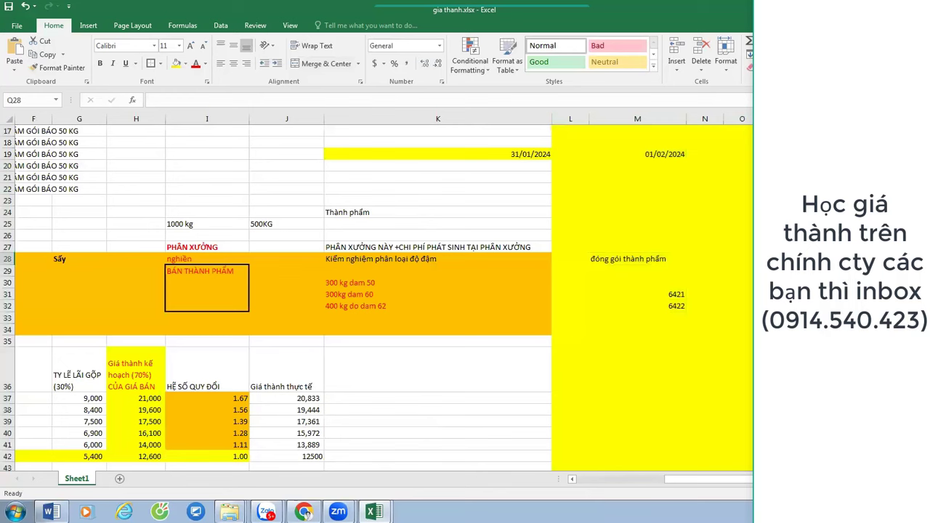
Label account 6421 as "cxhi phí ban hang" in N31 and account 6422 as "chi phi quan ly dn" in N32.
drag(676, 295, 678, 310)
click(726, 295)
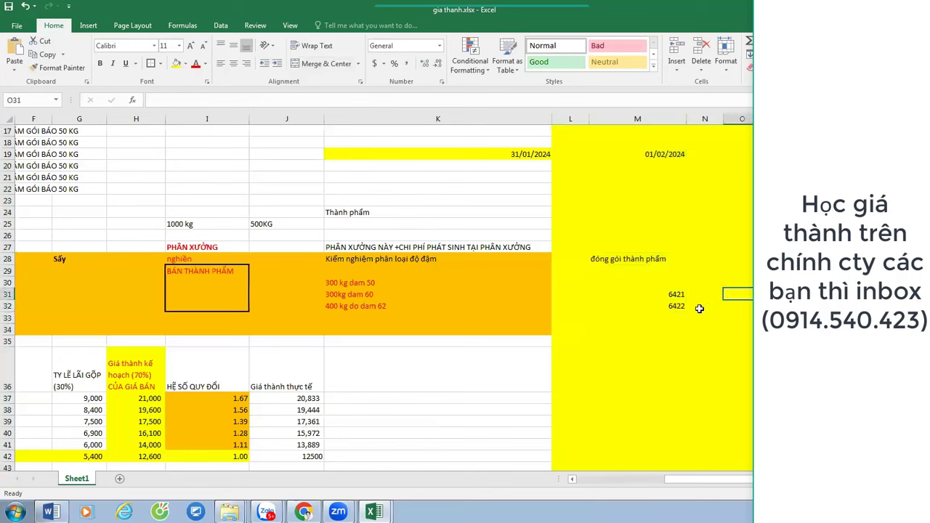
drag(702, 295, 716, 294)
text(cxhi phí)
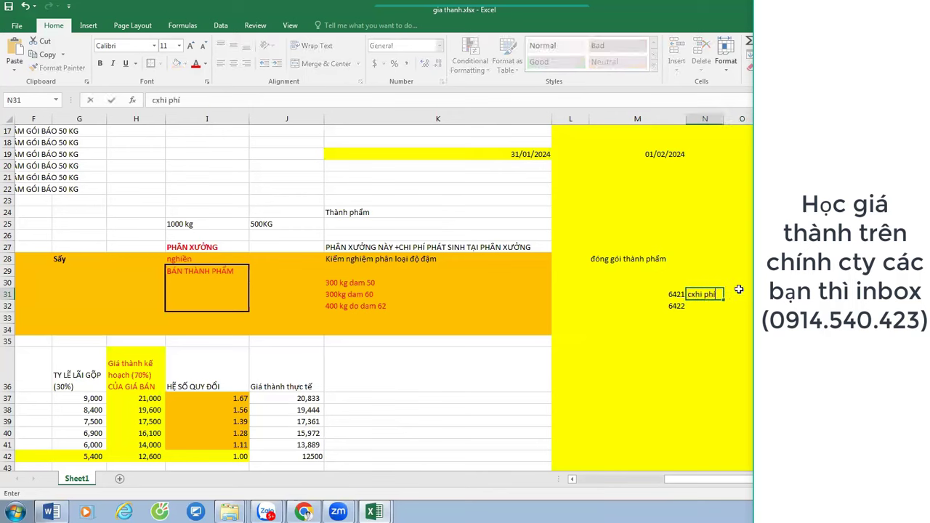
text( ban hàng)
key(Return)
text(chi phi q)
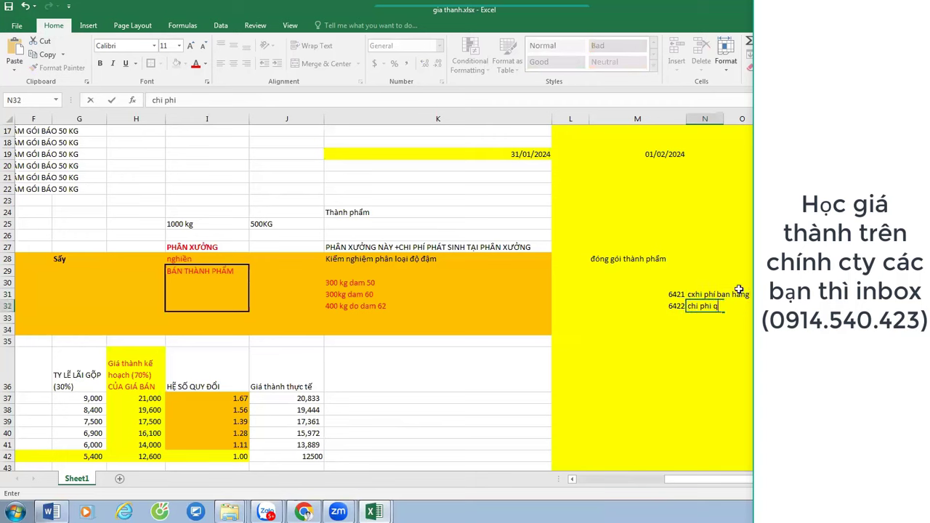
text(uan ly dn)
key(Return)
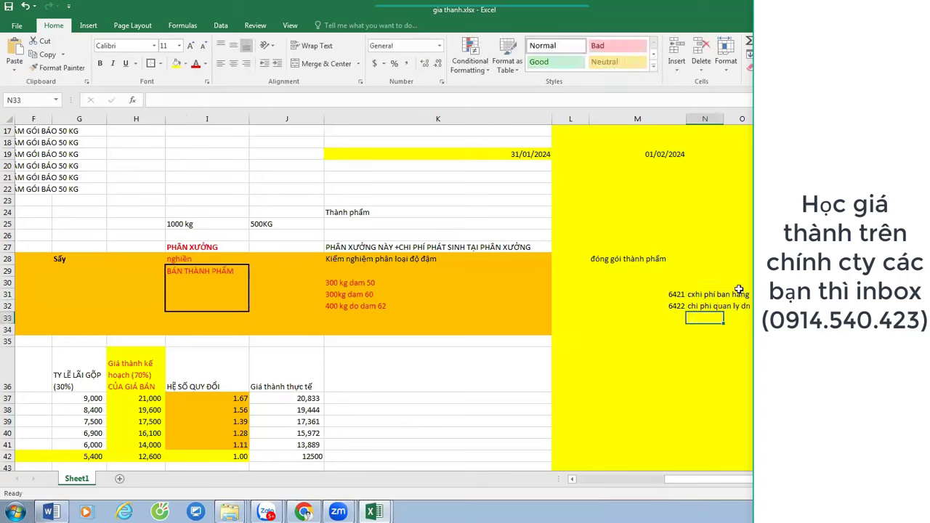
Enter 64 in Q32, and correct the label beside account 6421 in N31 to "chi phí ban hang".
key(Up)
key(Up)
key(Right)
key(Right)
key(Right)
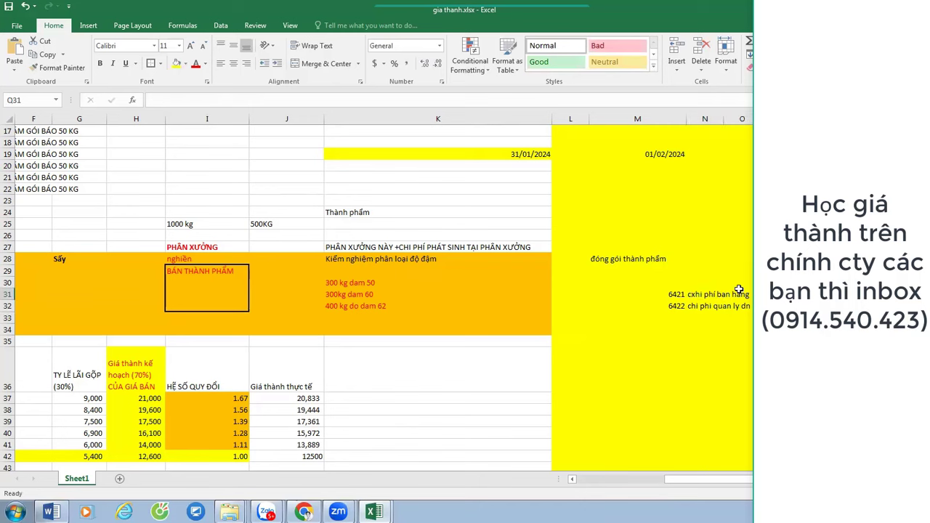
key(Down)
text(64)
key(Return)
click(697, 295)
double_click(696, 294)
key(BackSpace)
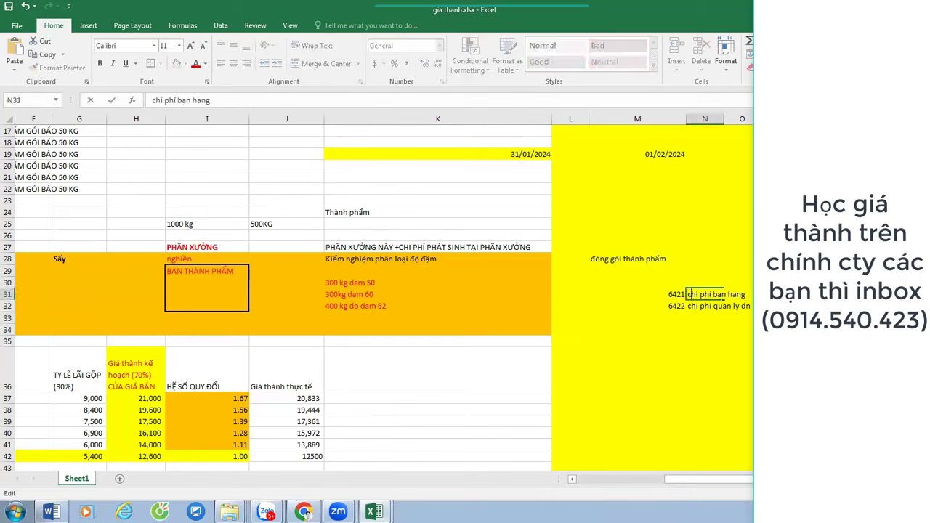
key(Return)
Examine the orange production stages in C27:K34 against the yellow packaging stage "đóng gói thành phẩm" in M28.
click(578, 249)
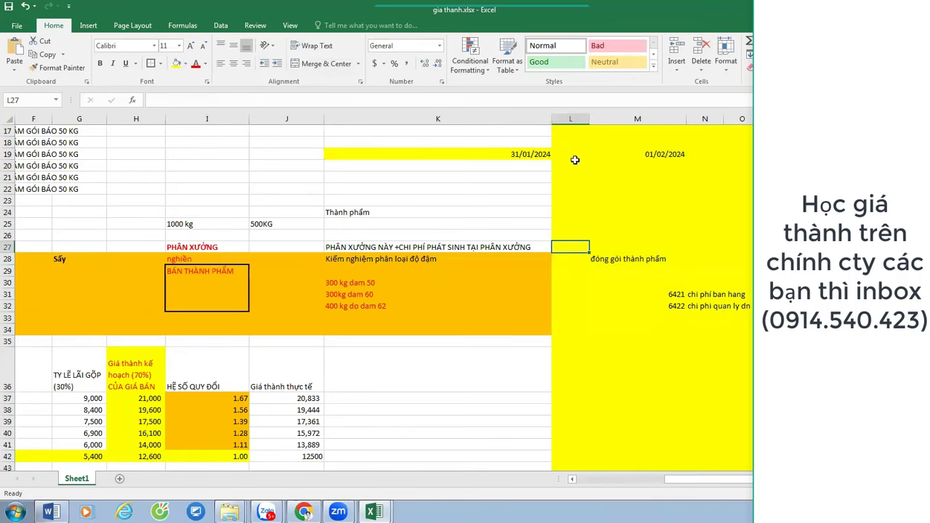
drag(689, 480, 585, 485)
drag(145, 247, 836, 330)
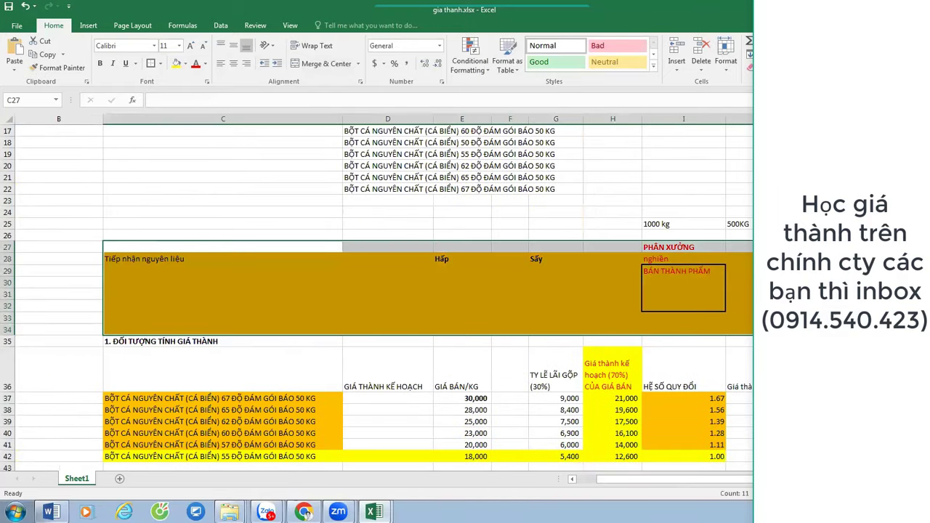
scroll(836, 329, right, 3)
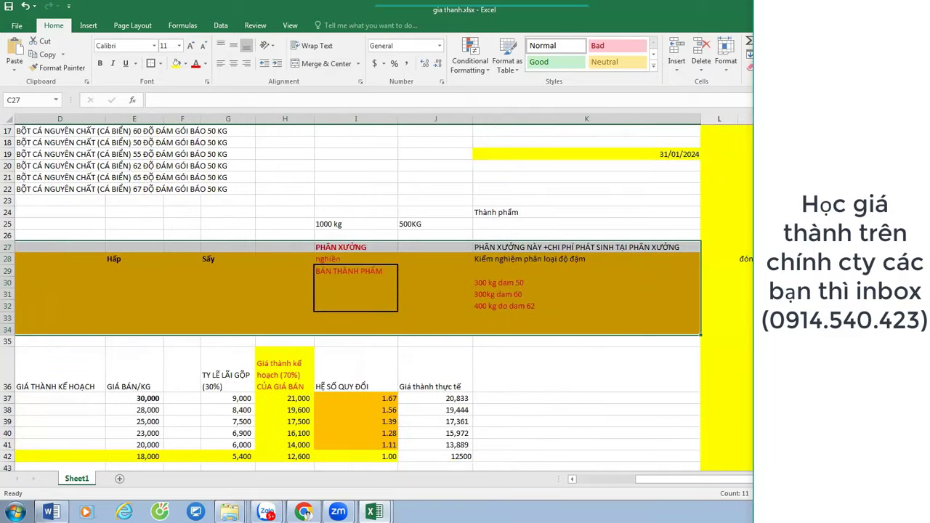
click(608, 328)
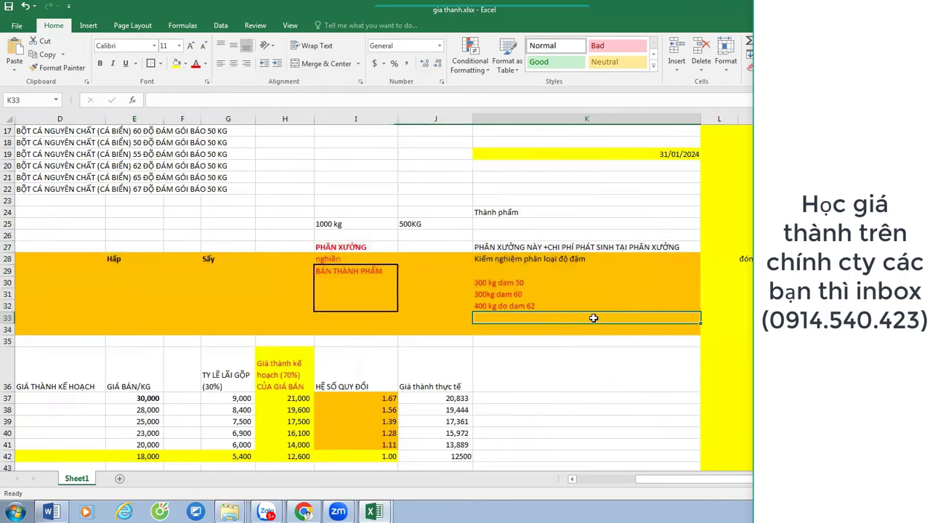
click(746, 259)
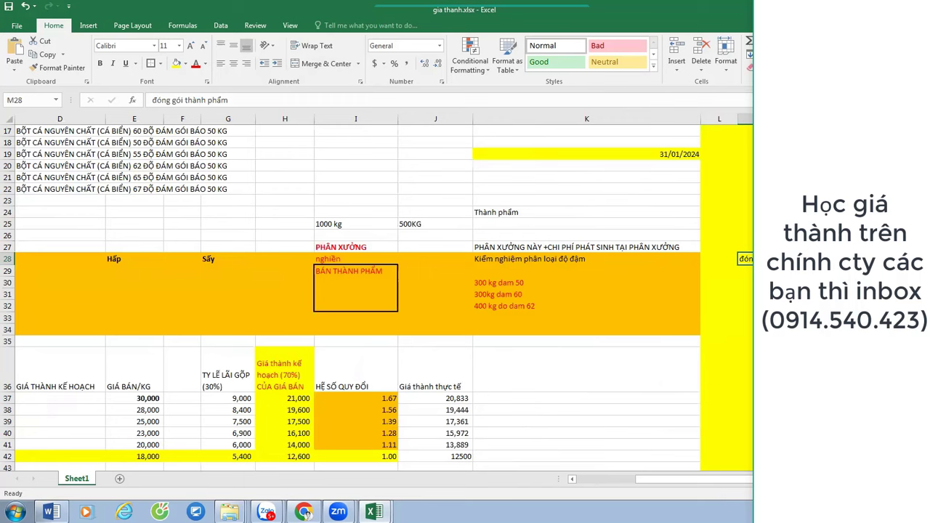
drag(541, 224, 521, 340)
drag(539, 220, 546, 330)
click(746, 259)
click(696, 353)
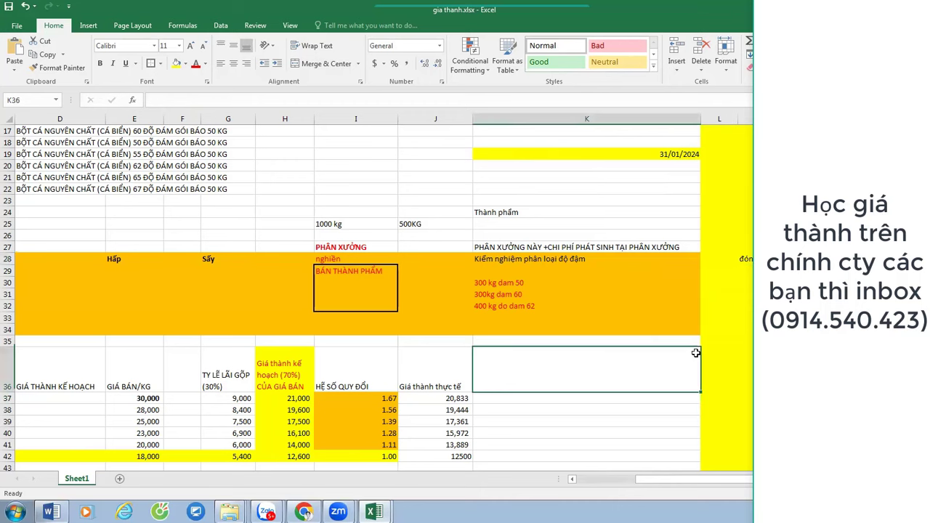
Enter 1000000 as the "Tiền điện" debit amount in G95 and set the matching credit in G96 to =G95.
key(Left)
key(Home)
key(Down)
key(Down)
key(Down)
key(Down)
key(Down)
key(Down)
key(Down)
key(Down)
key(Down)
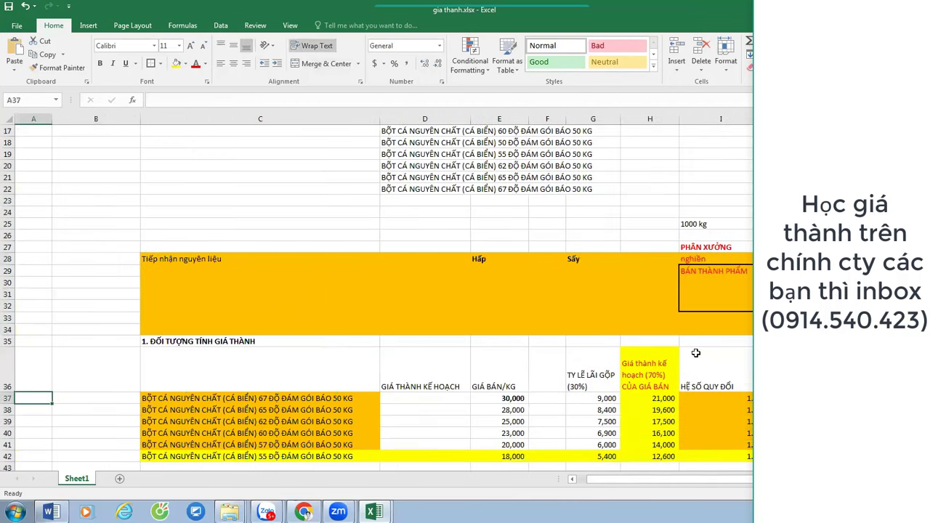
key(Down)
key(Down)
key(Down)
key(Down)
key(Down)
key(Down)
key(Down)
key(Down)
key(Down)
key(Down)
key(Down)
key(Down)
key(Down)
key(Down)
key(Down)
key(Down)
key(Down)
key(Down)
key(Down)
key(Down)
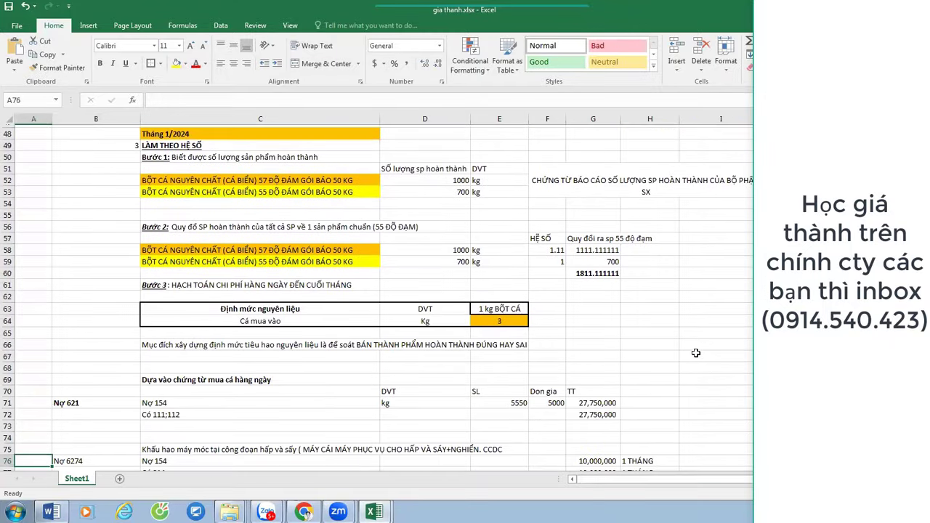
scroll(696, 354, up, 15)
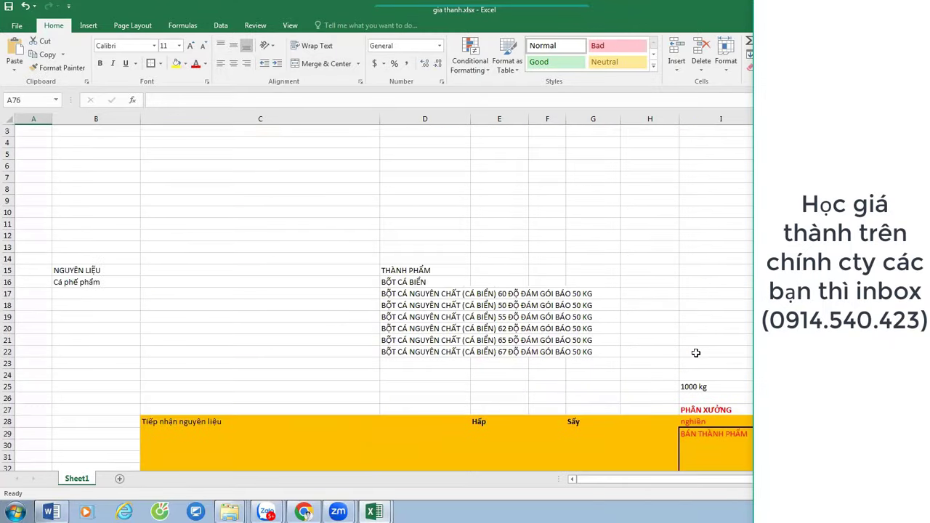
scroll(696, 353, down, 3)
drag(771, 479, 497, 362)
scroll(497, 362, down, 14)
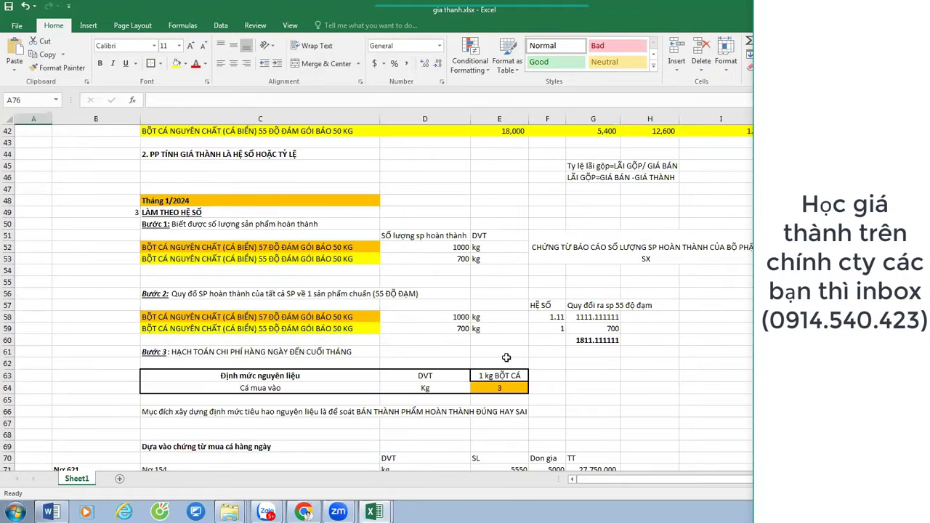
scroll(497, 362, down, 7)
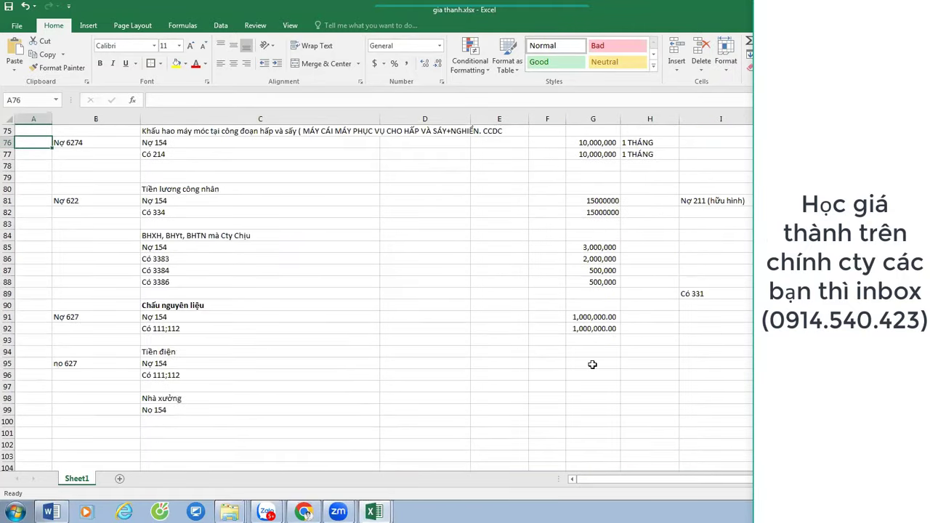
click(593, 363)
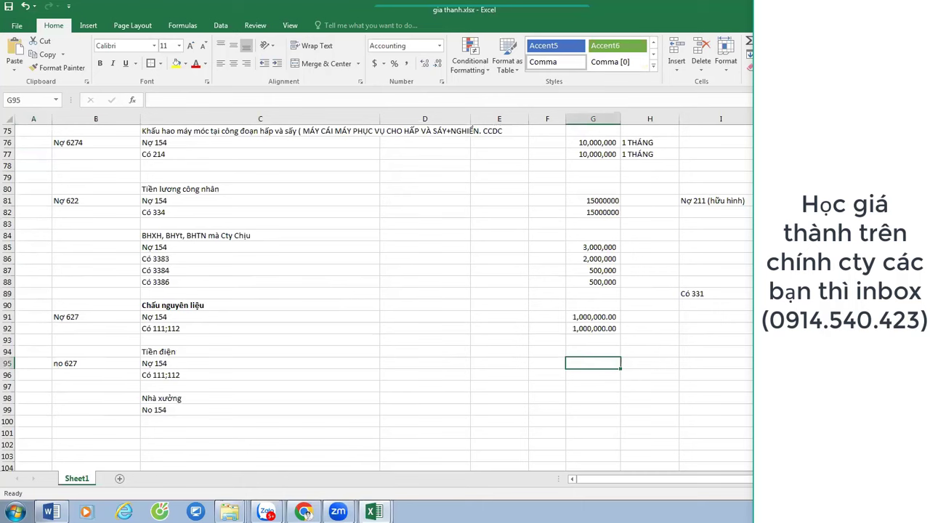
text(1000000)
key(Return)
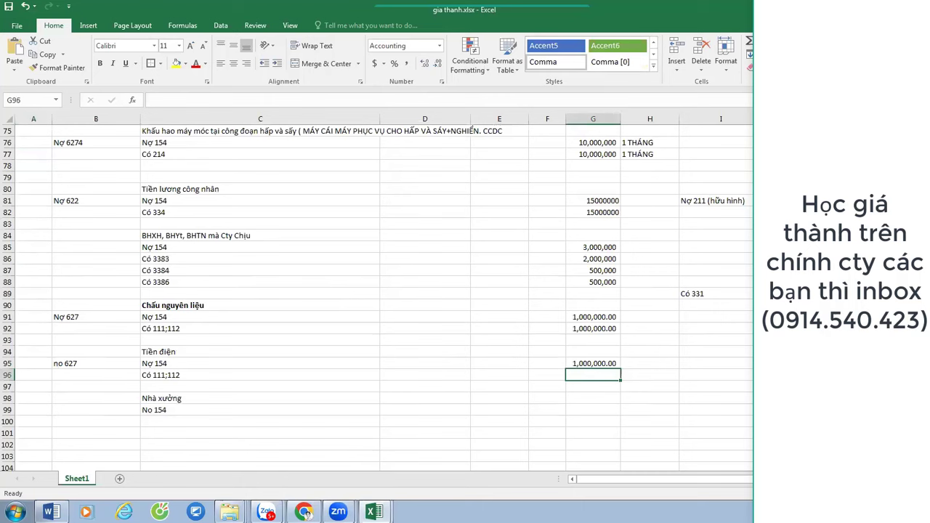
text(=G95)
key(Return)
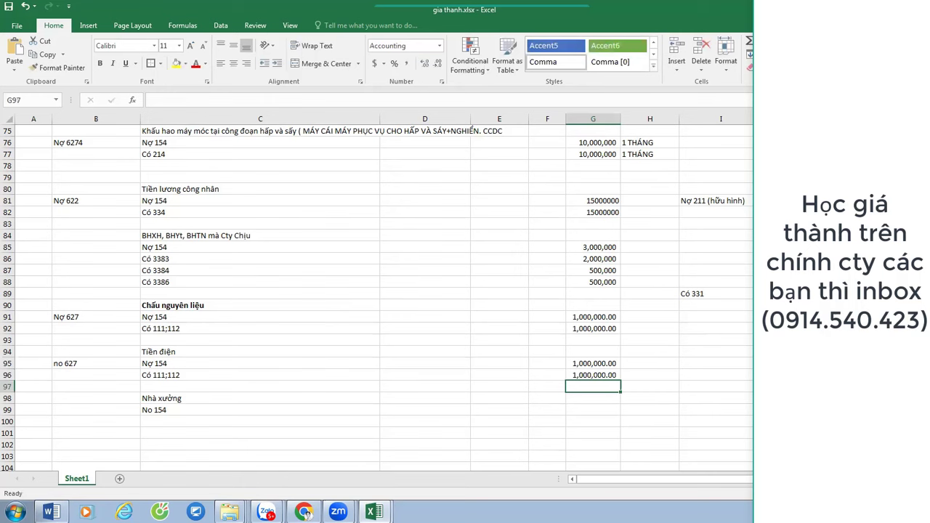
Complete the "Nhà xưởng" entry with the credit line "Có 111;112" in C100.
key(Down)
key(Down)
key(Down)
key(Left)
key(Left)
key(Left)
key(Left)
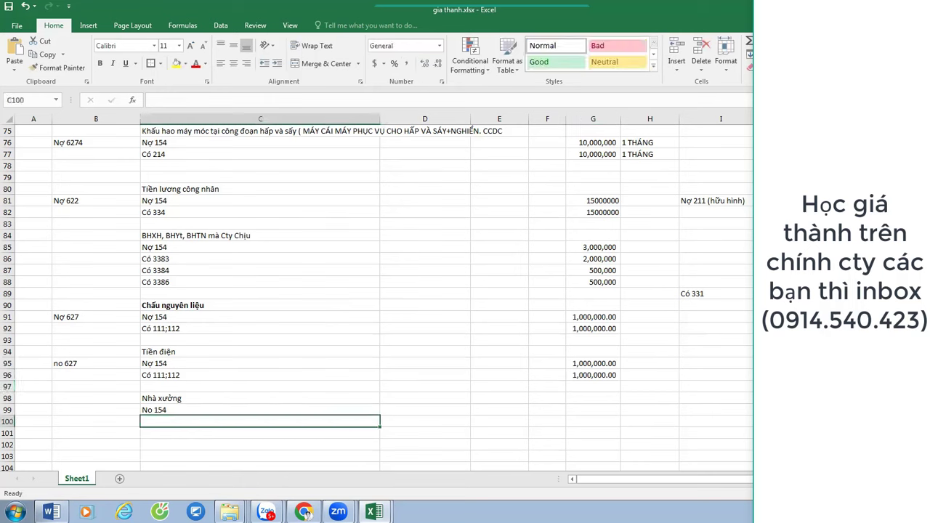
text(Có 1)
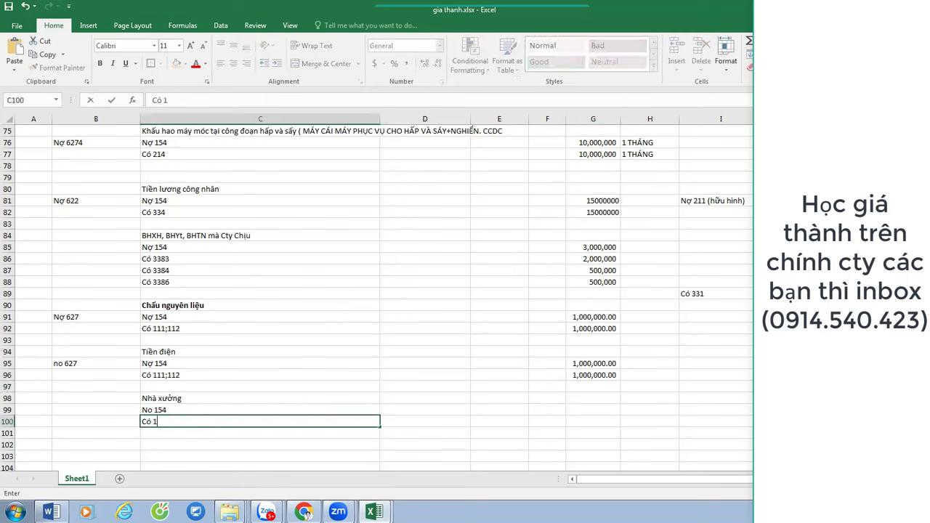
text(11;112)
key(Return)
Enter "Nợ 627" in B99 as the alternative debit account for the "Nhà xưởng" entry.
key(Up)
key(Up)
key(Up)
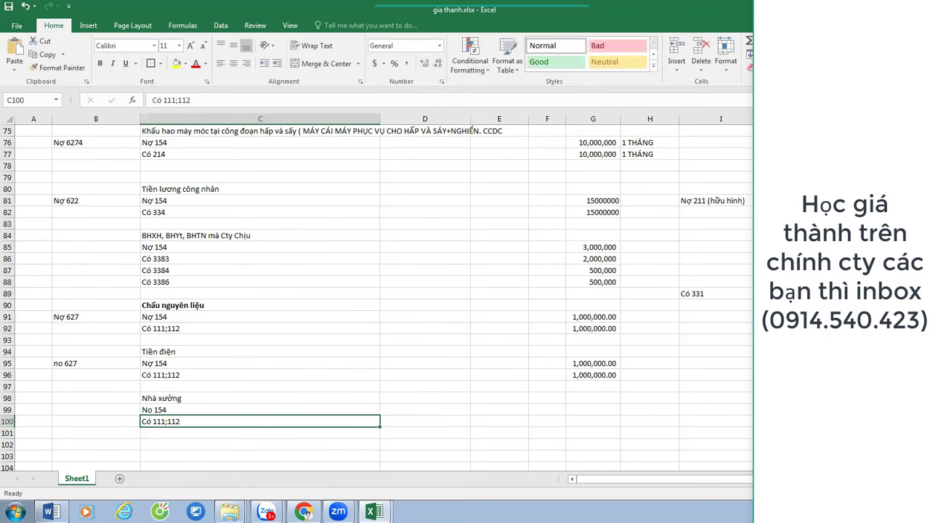
key(Left)
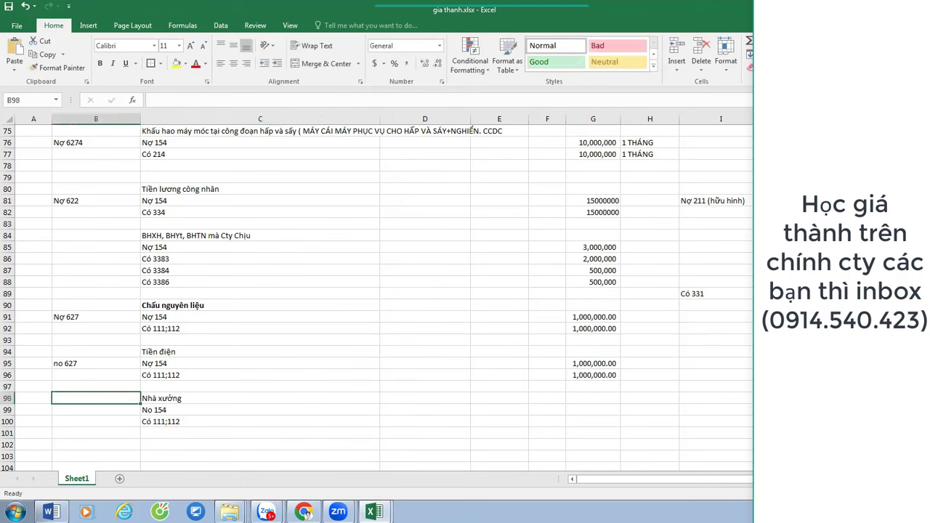
key(Down)
text(N)
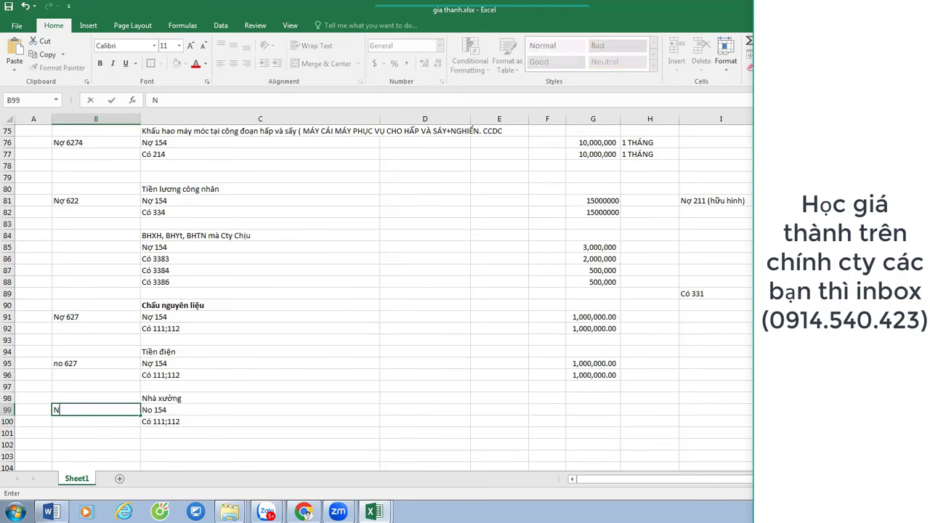
text(ợ 627)
key(Return)
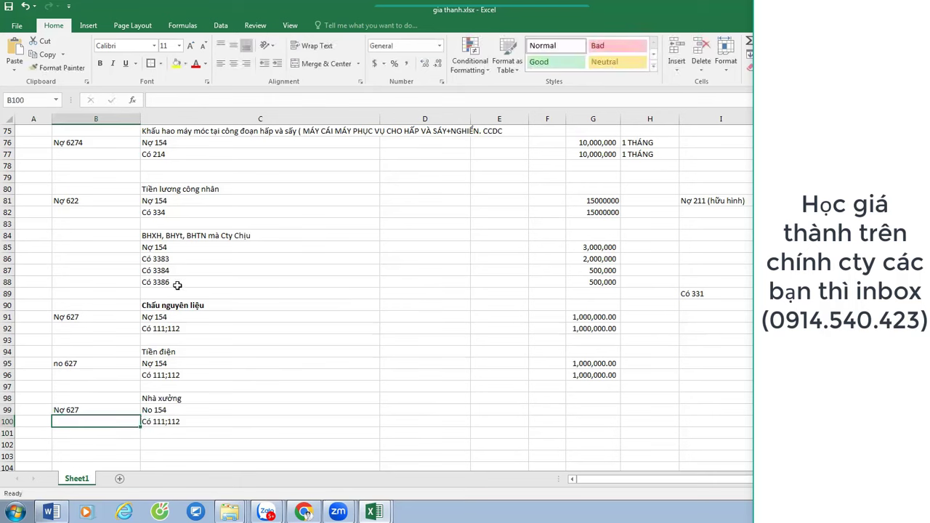
Enter "No 622" in B85 beside the debit line of the company-paid insurance entry.
click(115, 249)
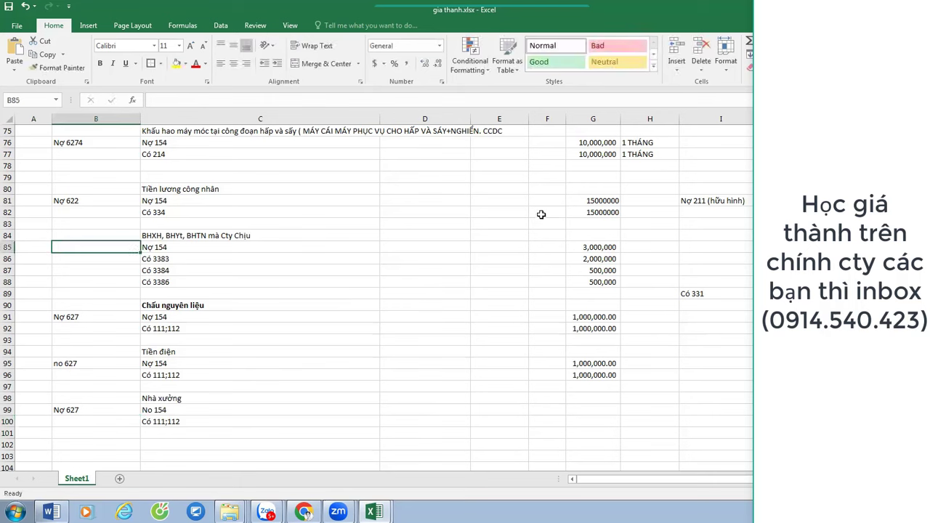
text(No 622)
key(Return)
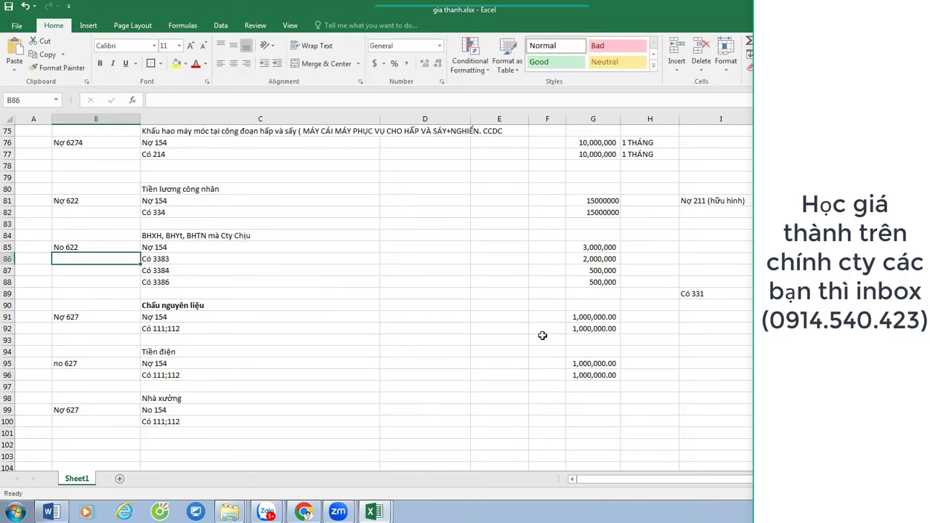
Head the alternative debit accounts in column B with "TT200" in B69.
scroll(567, 349, up, 5)
click(96, 238)
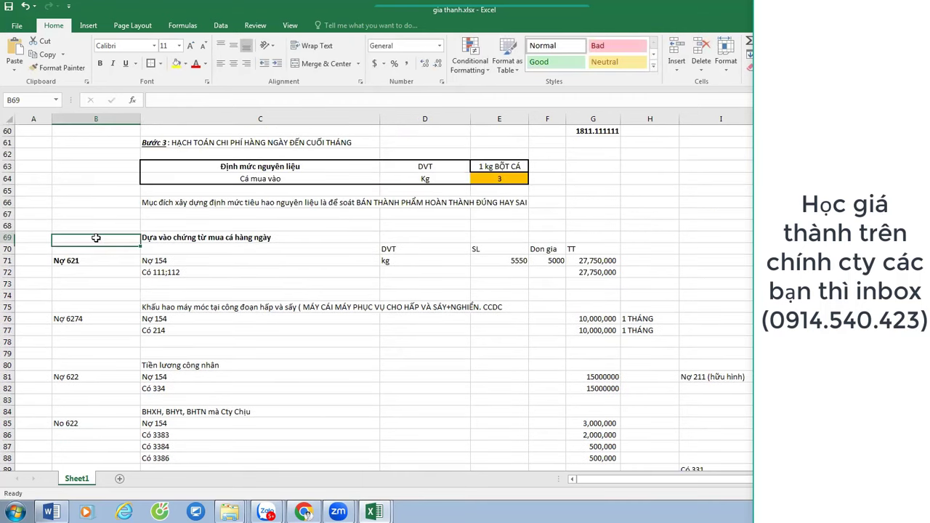
text(TT200)
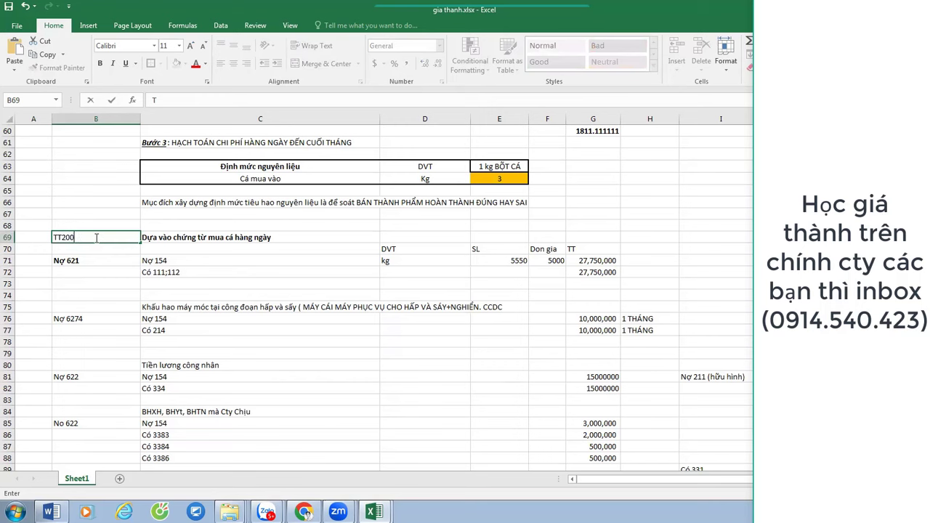
key(Return)
scroll(224, 412, down, 4)
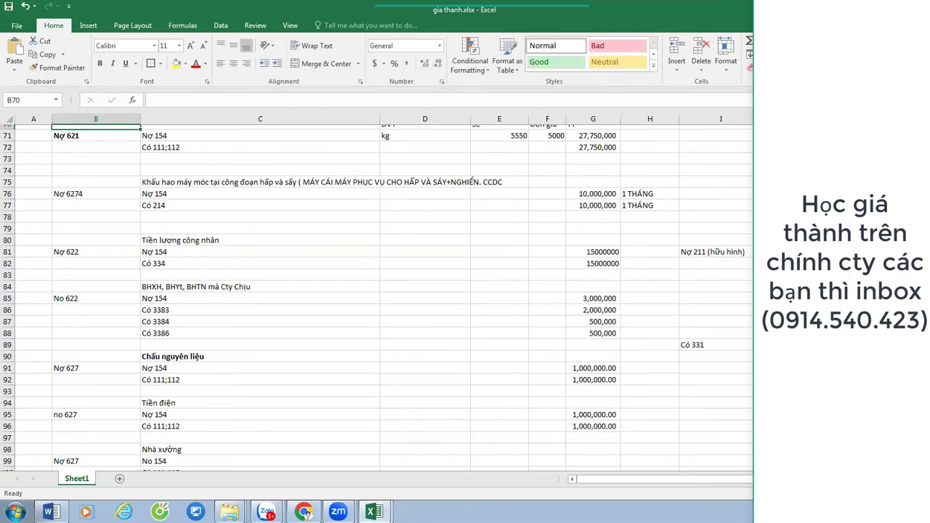
scroll(224, 412, up, 6)
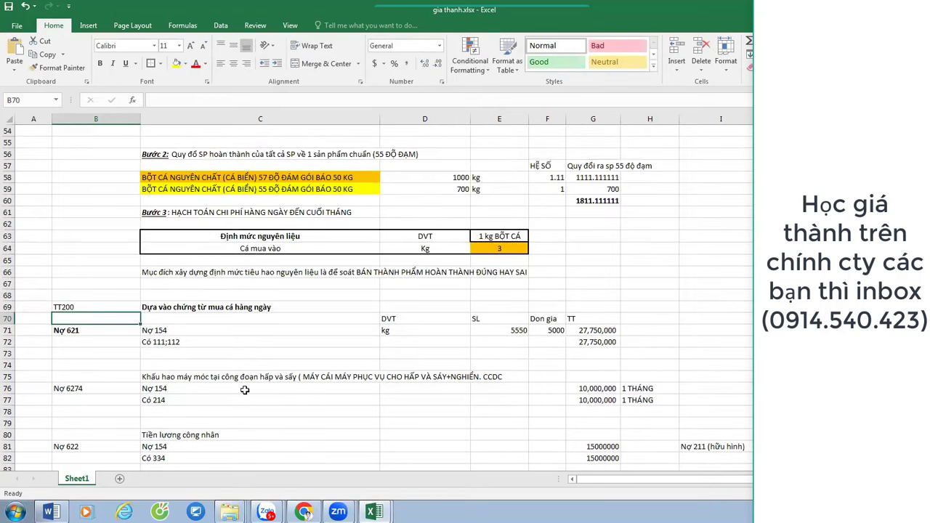
scroll(250, 387, down, 2)
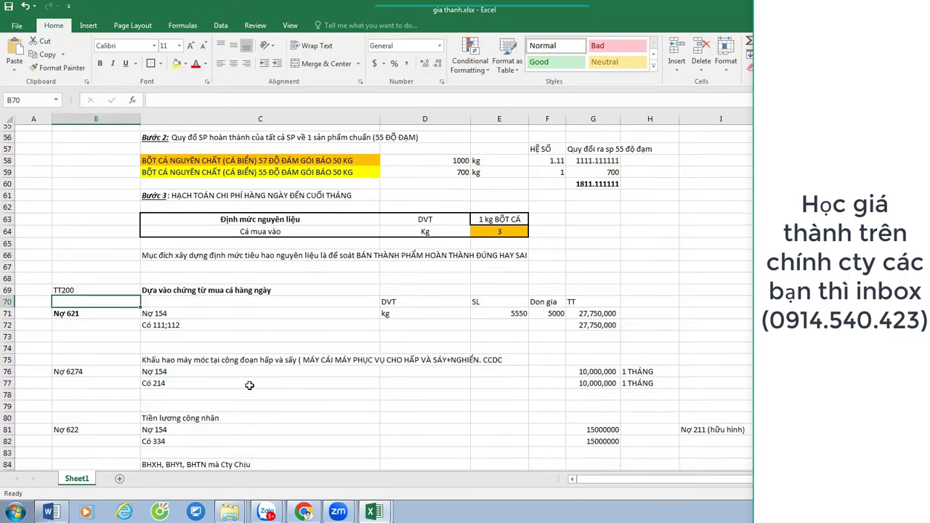
scroll(249, 385, down, 8)
scroll(261, 388, up, 8)
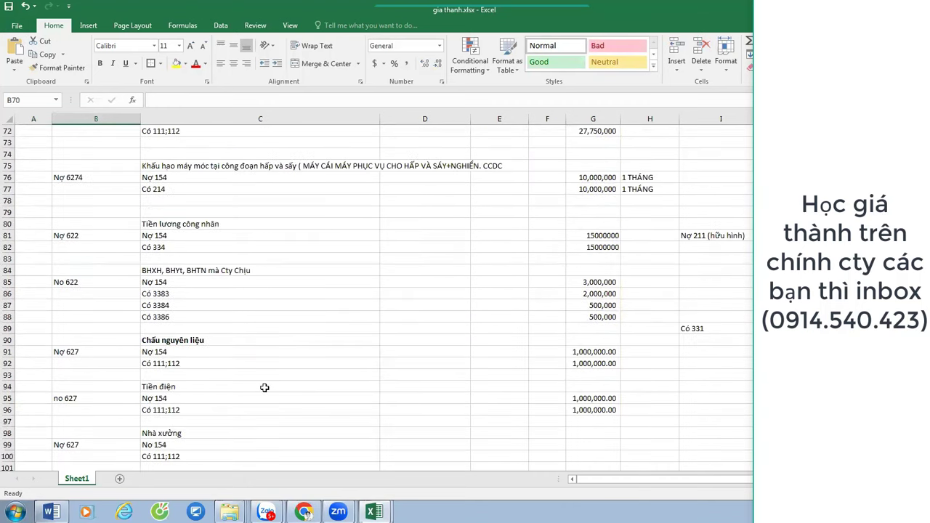
scroll(265, 388, up, 3)
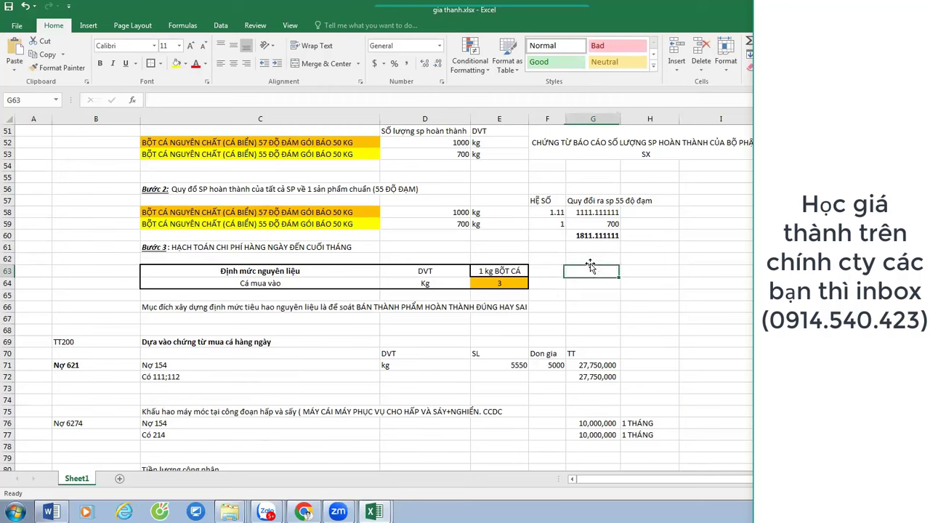
click(606, 234)
Enter the step 4 heading "Bước 4: Cuối tháng kết chuyển 621;622;627 về tài khoản 154" in C103, below the "Nhà xưởng" entry.
scroll(322, 384, down, 11)
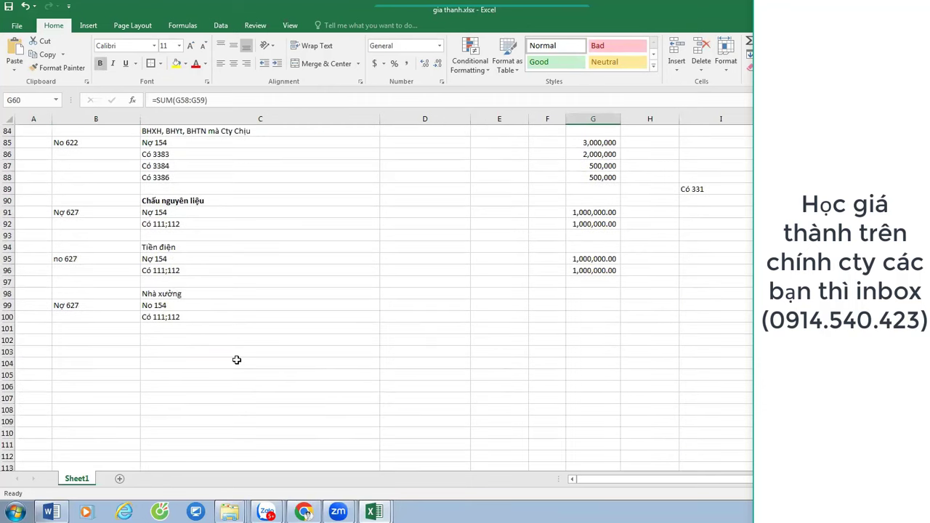
click(236, 352)
scroll(281, 353, up, 11)
scroll(436, 364, down, 5)
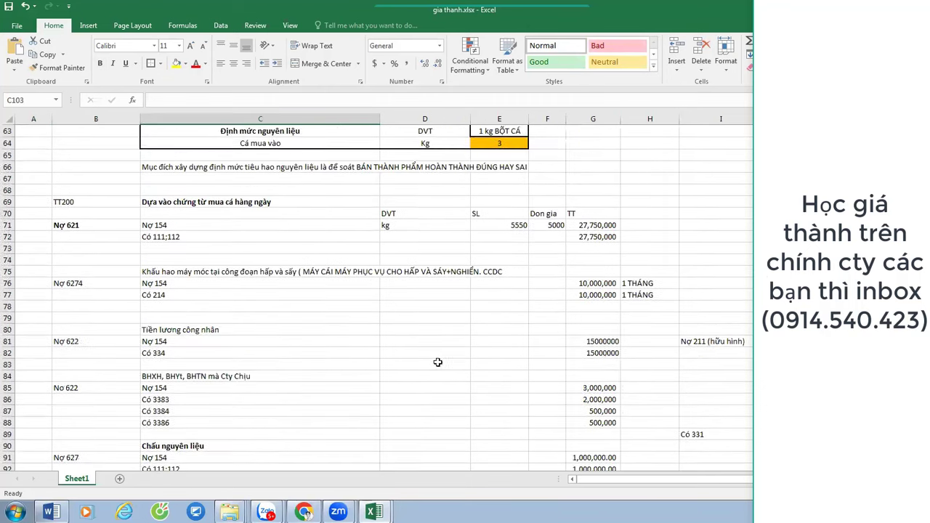
text(Bước)
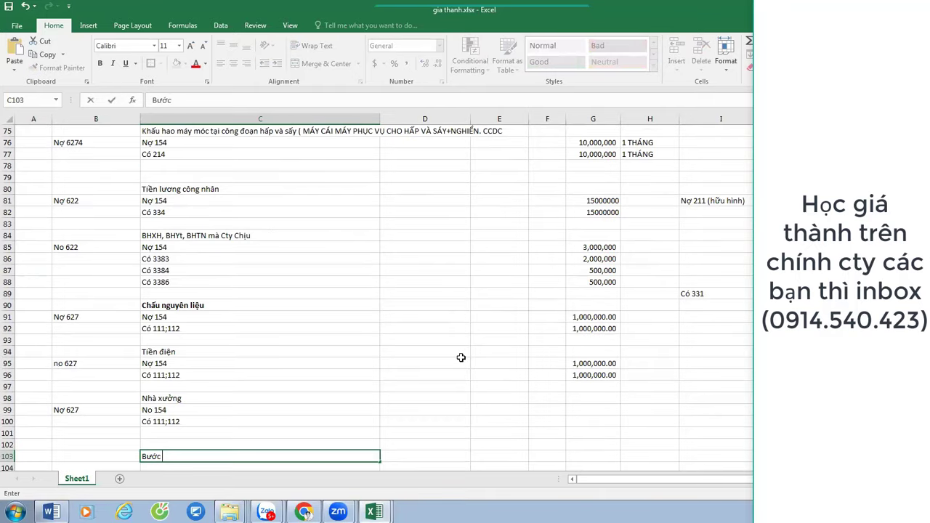
text( 4: Cuối thán)
text(g ke)
text(t chuyển )
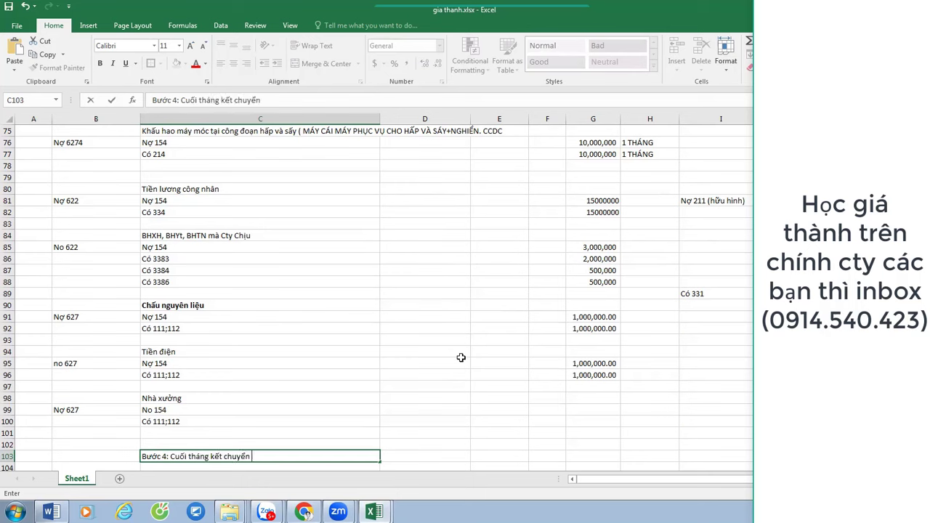
text(621;622;627 về ta)
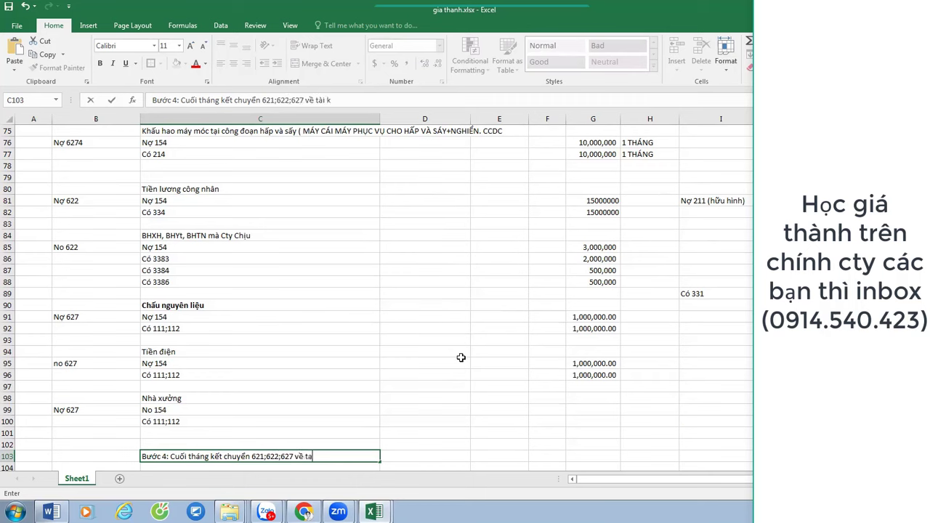
key(BackSpace)
text(ài khoản 154)
key(Return)
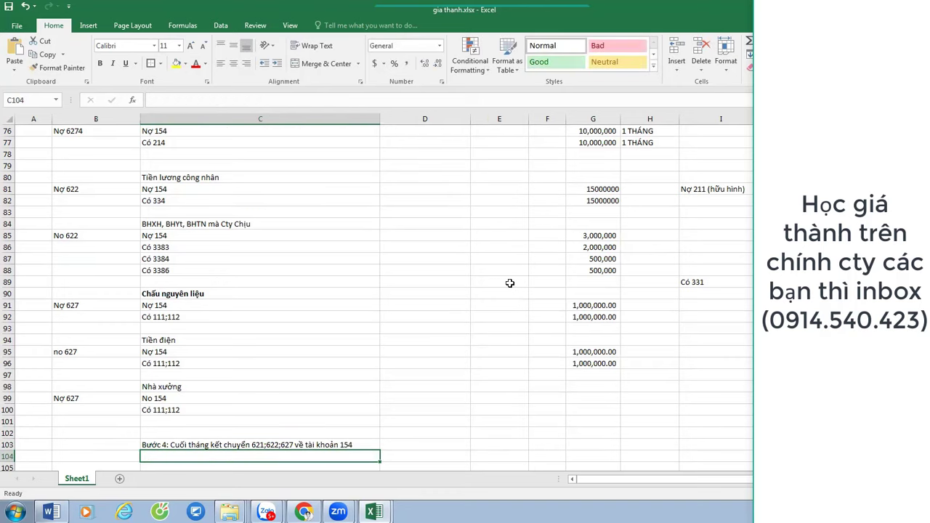
Set up a T-account header below the Bước 4 heading: 154 in D104, Nợ in D105 and Có in E105.
scroll(472, 312, down, 2)
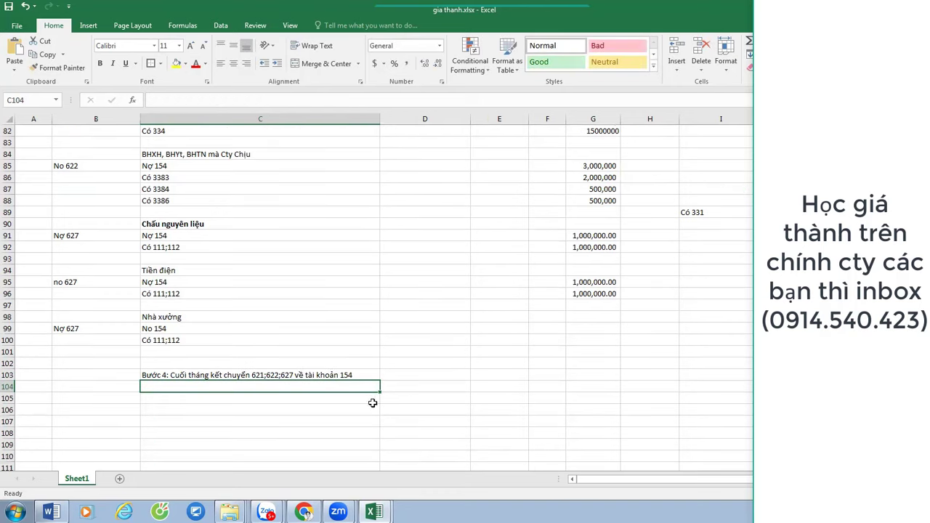
click(429, 398)
text(Nợ)
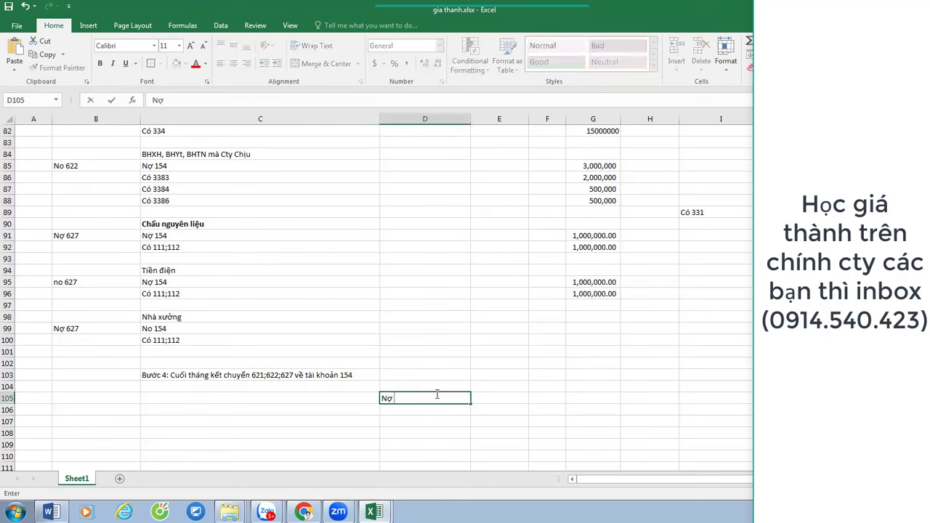
key(ctrl+Return)
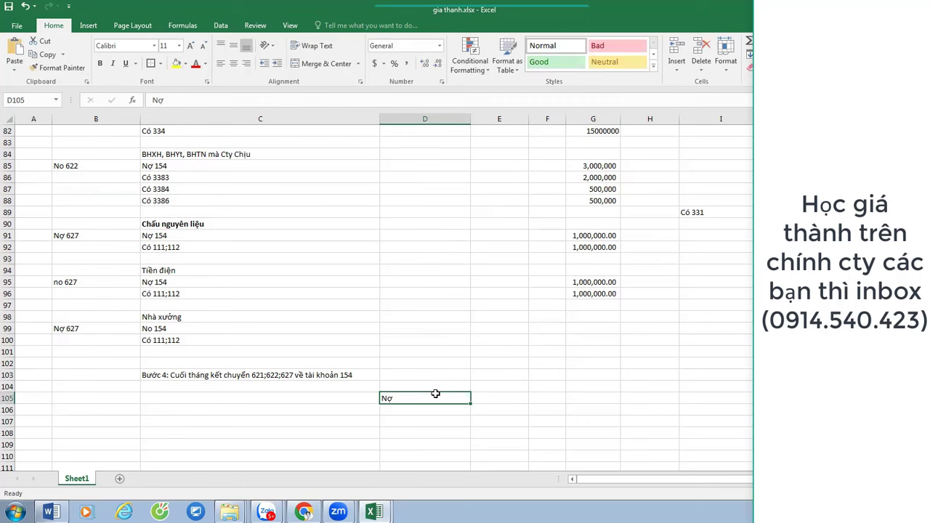
key(Up)
text(154)
key(Return)
key(Right)
text(Có)
key(Return)
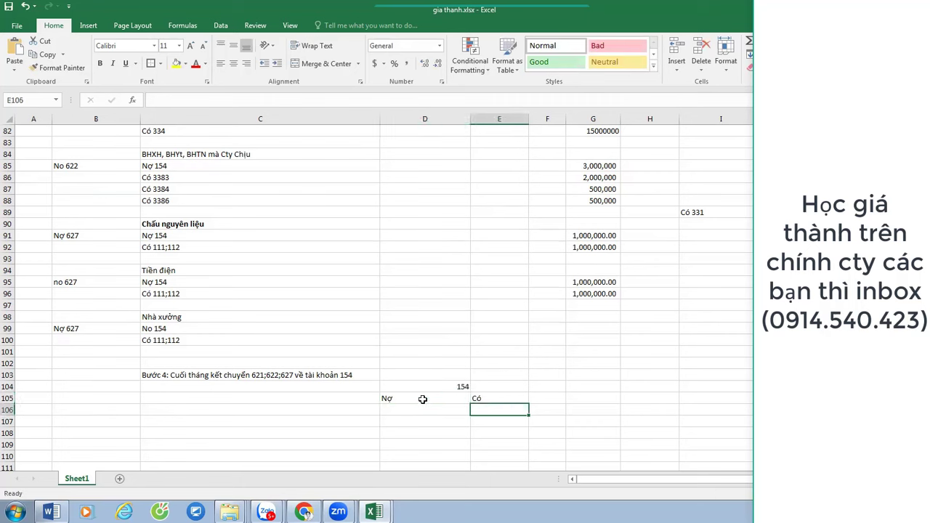
Fill the Bước 4 heading in C103 with yellow and append "(TẬP HỢP CHI PHÍ PHÁT SINH TRONG THÁNG)" to its text.
click(356, 378)
click(177, 64)
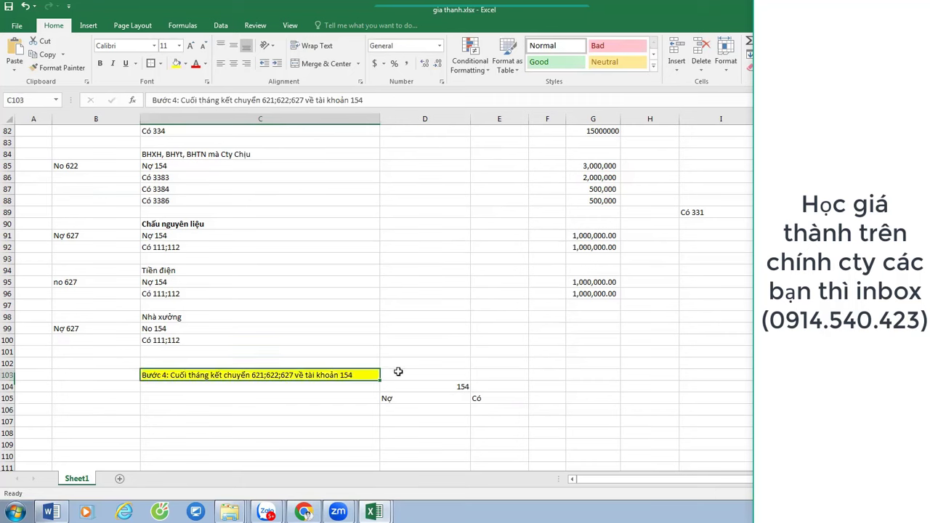
drag(417, 394, 478, 388)
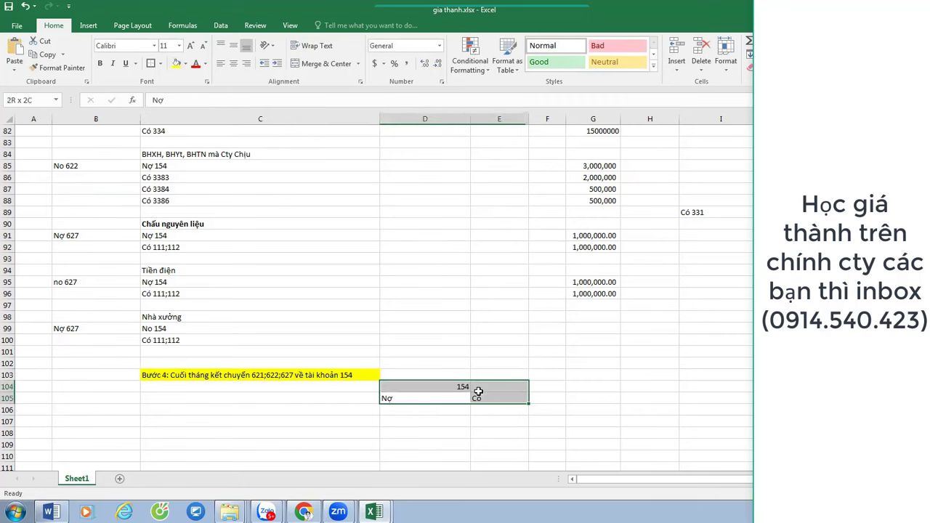
double_click(354, 374)
text(()
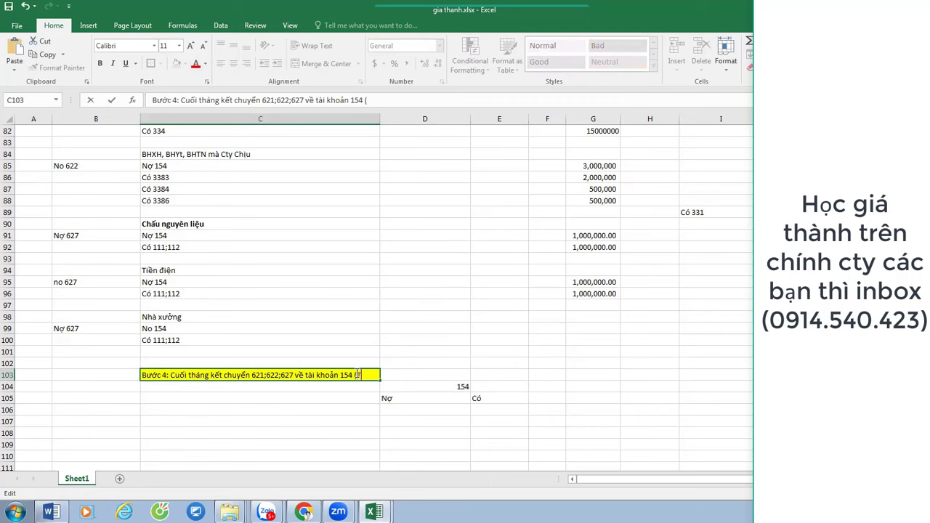
text(TẬP HỢP CHI)
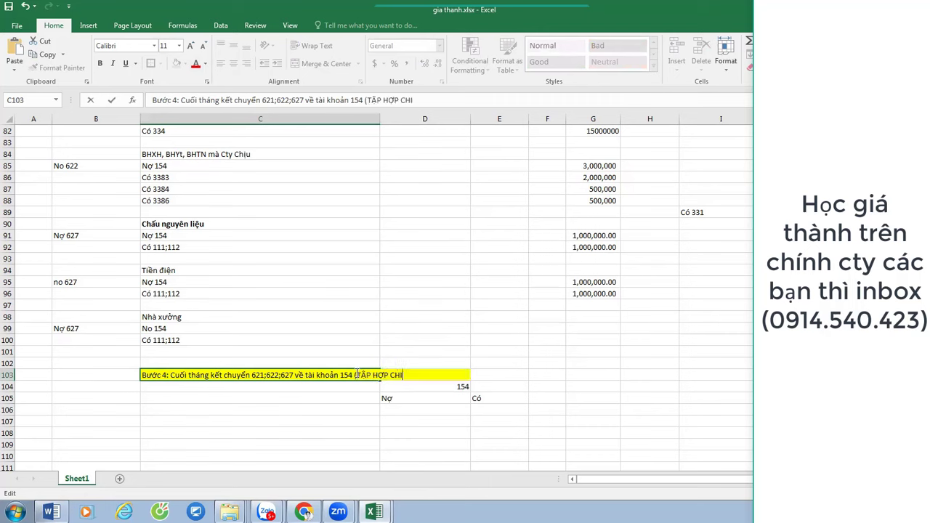
text( PHI PHÁT SINH TREONG)
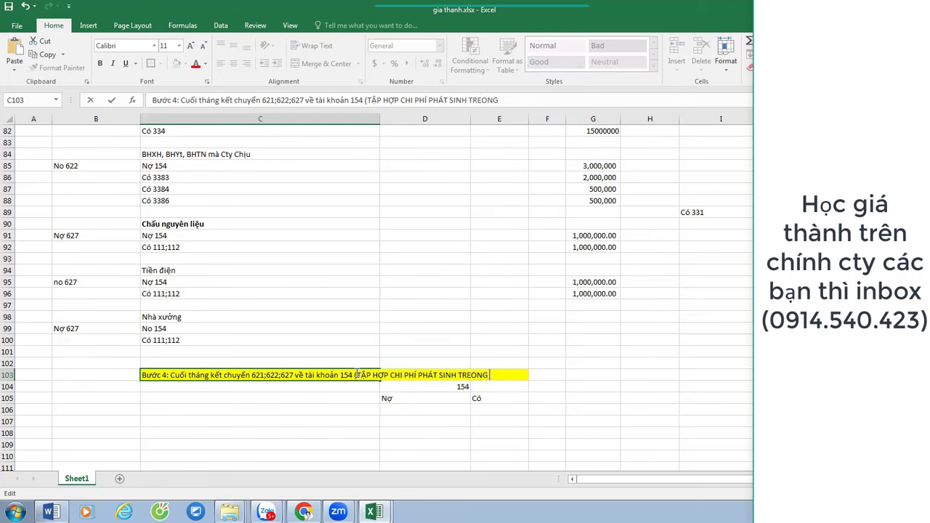
key(BackSpace)
key(BackSpace)
key(BackSpace)
key(BackSpace)
text(ONG THÁNG))
key(Return)
Centre and bold the Nợ and Có headers in D105:E105.
key(Down)
key(Right)
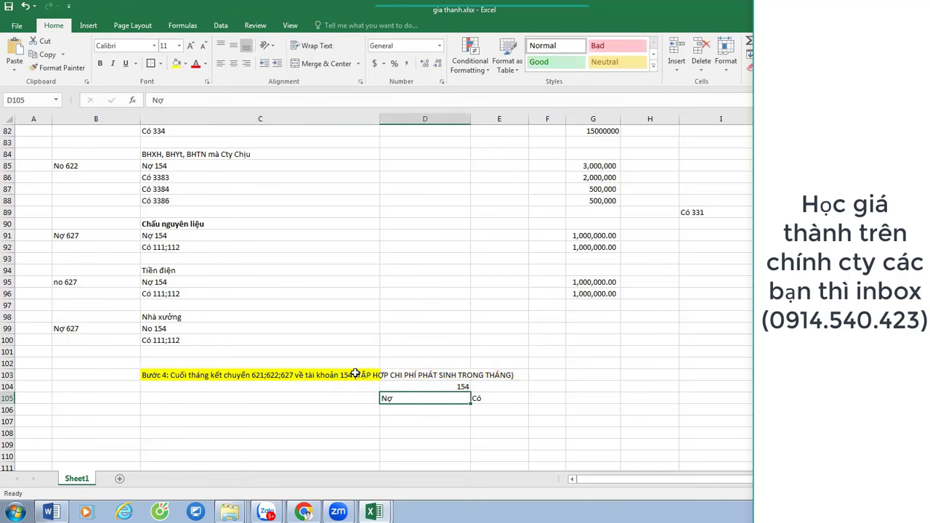
key(shift+Right)
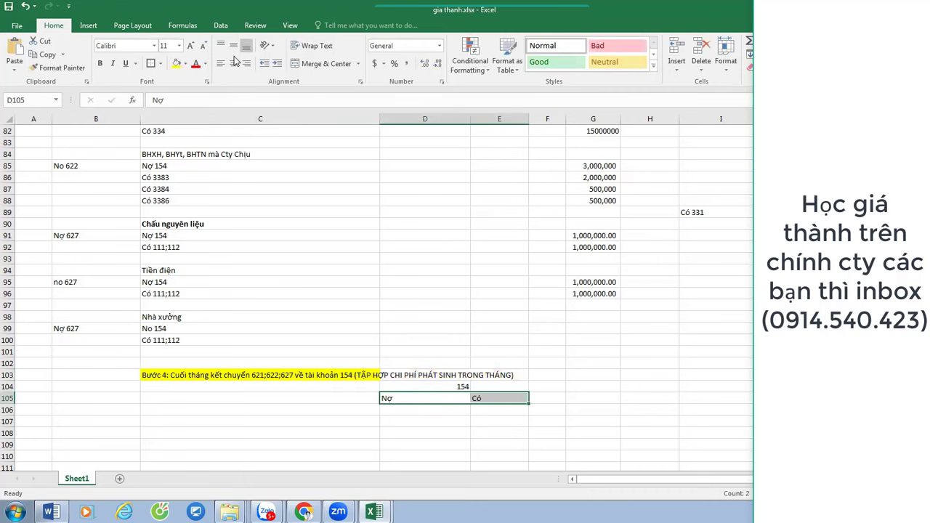
click(233, 63)
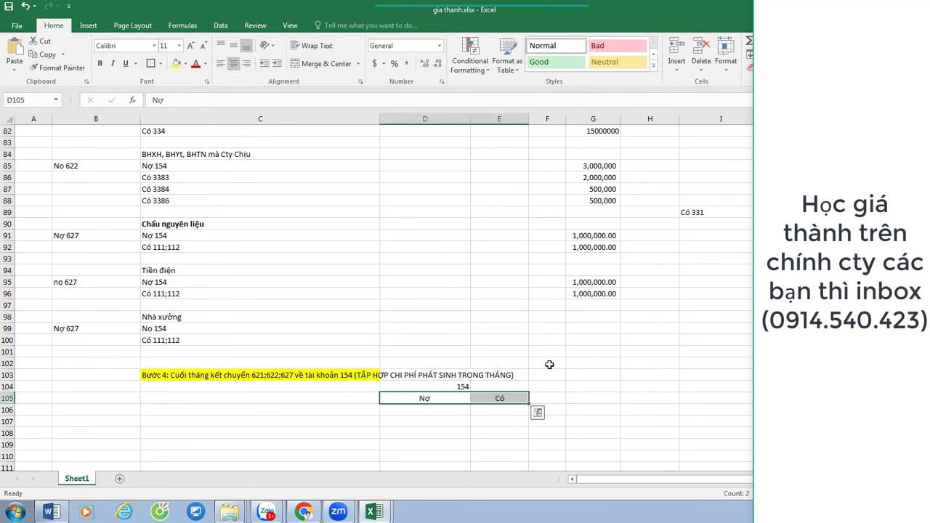
key(ctrl+b)
Examine the orange production-process block in rows 28 to 34, from raw material intake through to quality grading.
scroll(550, 364, up, 20)
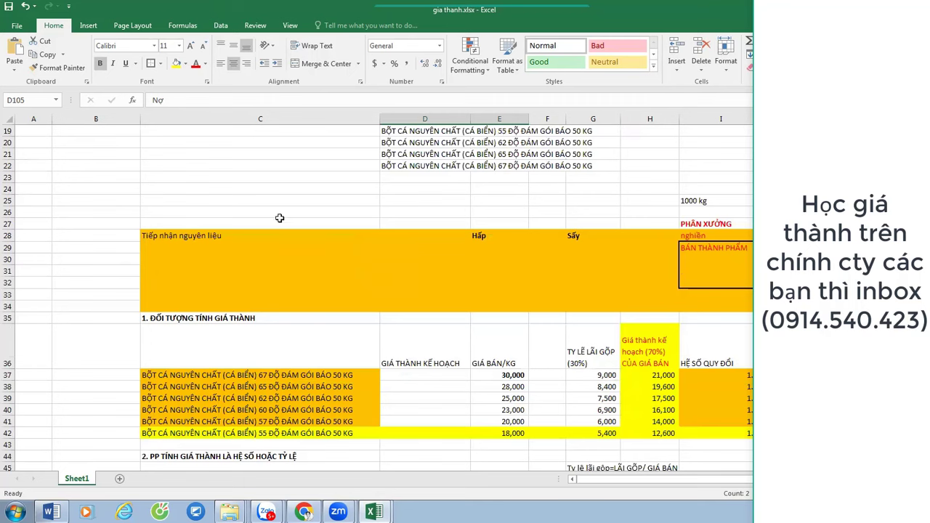
drag(196, 237, 581, 306)
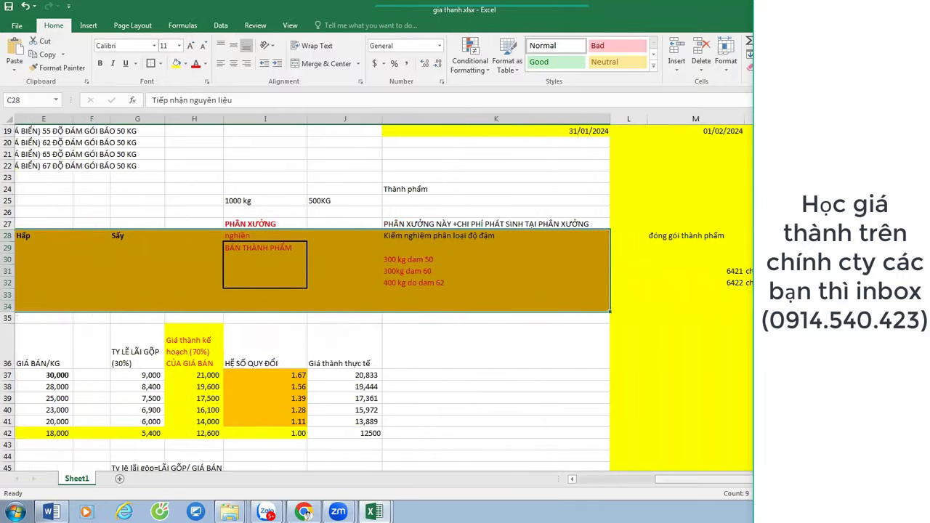
scroll(538, 392, left, 3)
scroll(538, 392, down, 16)
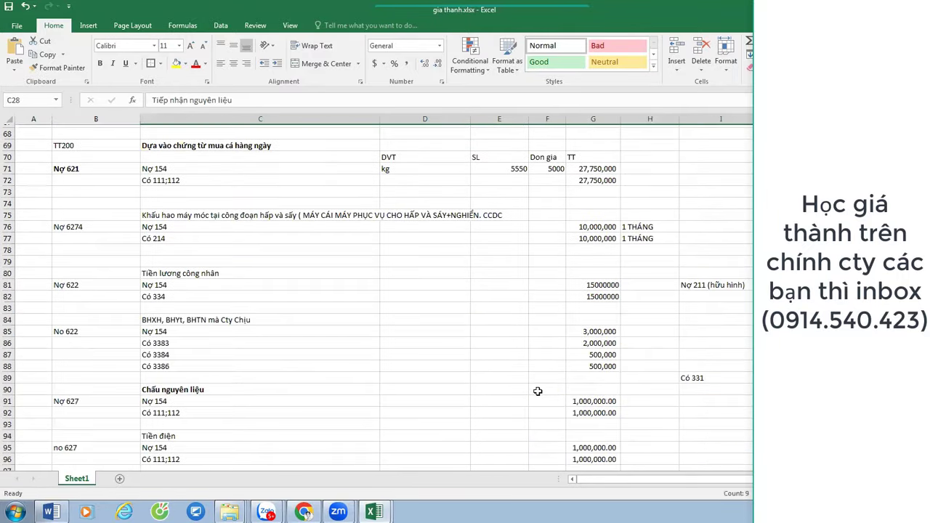
Add a bottom border beneath the Nợ and Có headers in D105:E105.
scroll(538, 392, down, 9)
drag(459, 260, 517, 259)
right_click(516, 259)
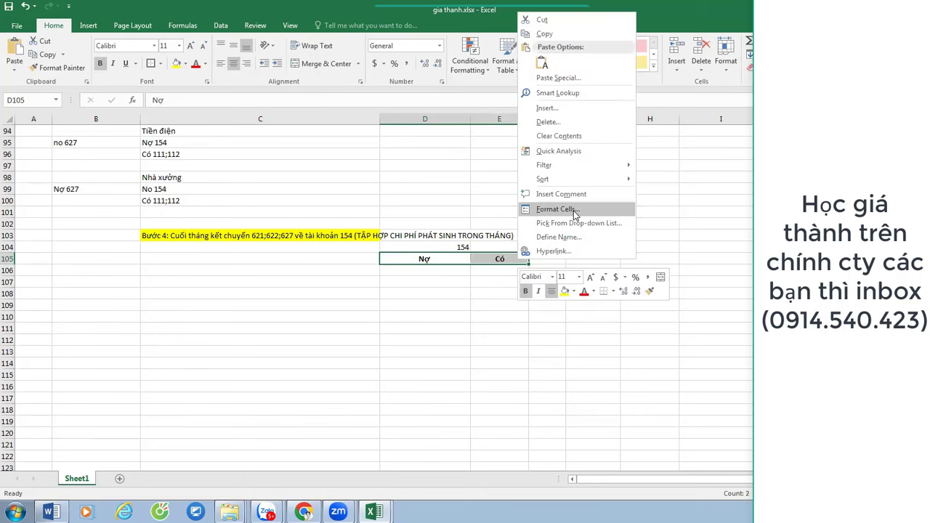
click(574, 210)
click(547, 96)
click(548, 232)
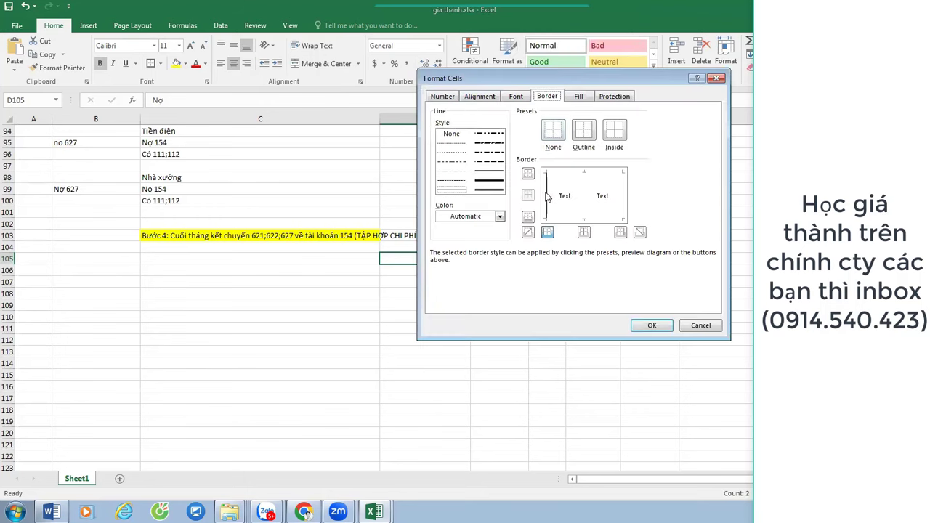
click(652, 325)
right_click(500, 261)
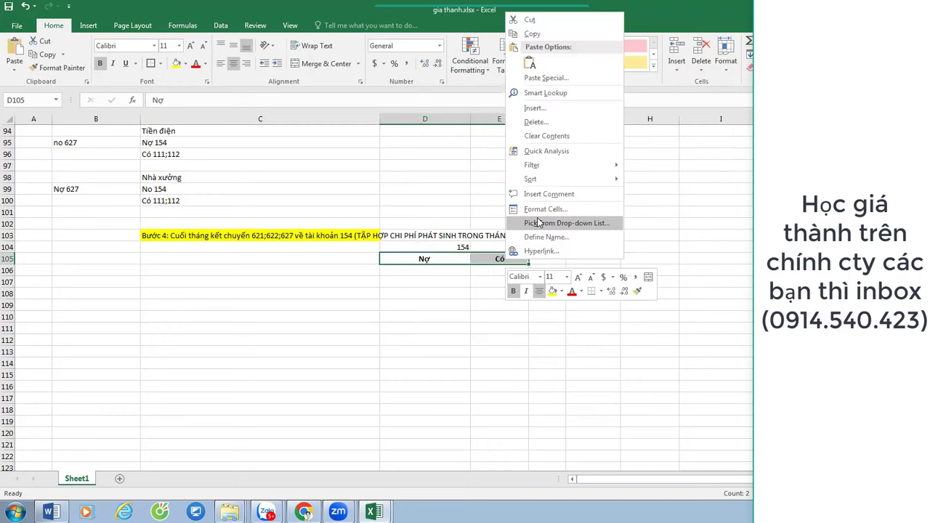
click(542, 209)
click(494, 217)
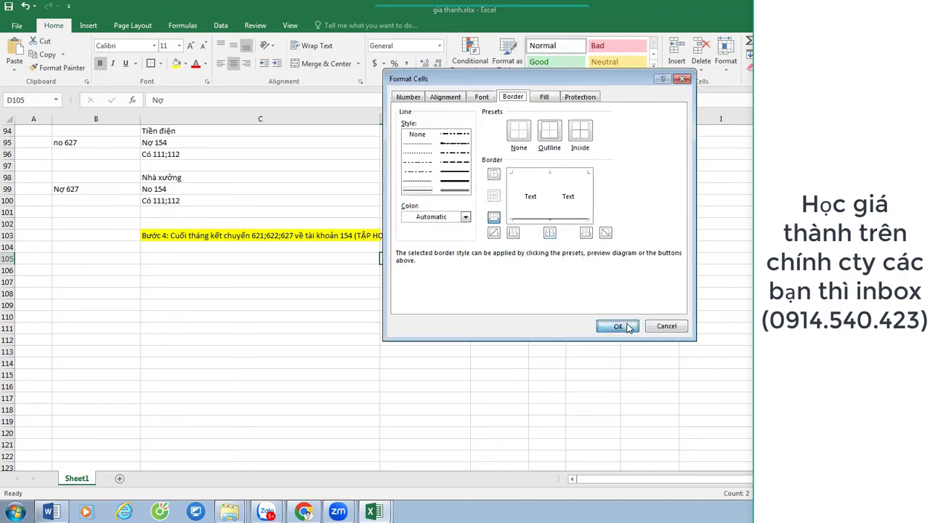
click(619, 327)
Add a left border to E106:E119 to form the T-account's vertical divider.
drag(500, 272, 509, 422)
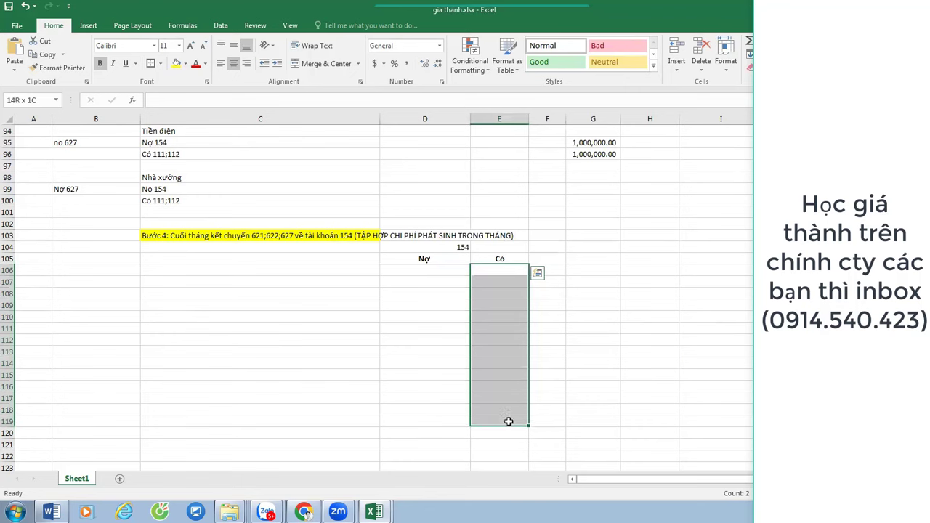
right_click(502, 396)
click(538, 347)
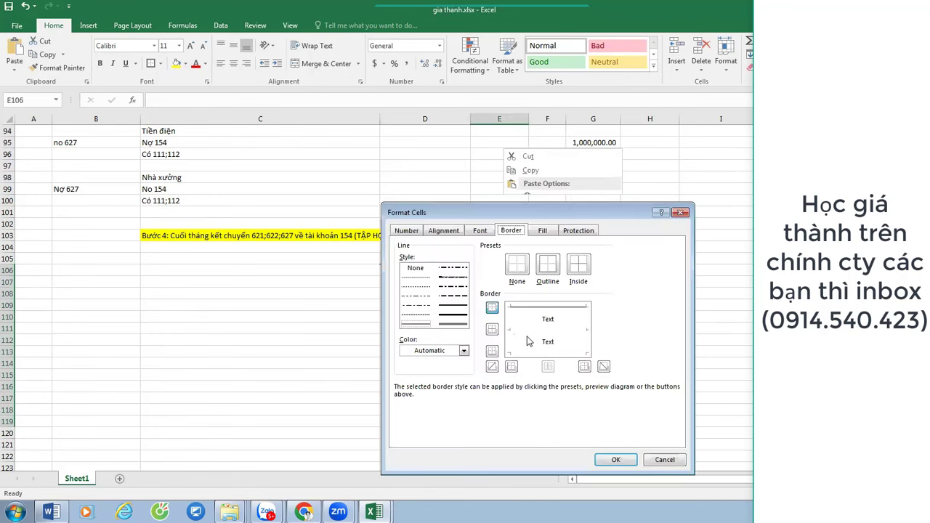
click(509, 317)
key(Return)
Enter 154 in C107, beside the debit column of the T-account.
key(Left)
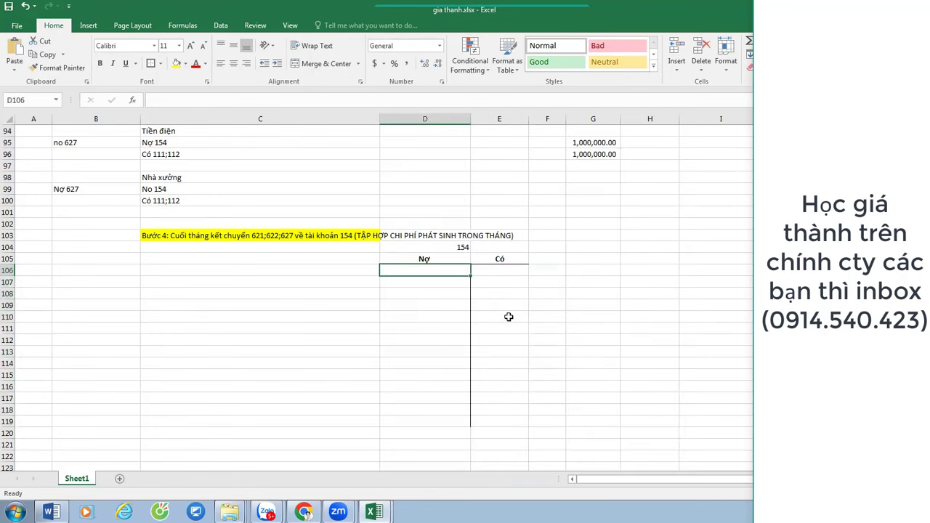
key(Left)
key(Down)
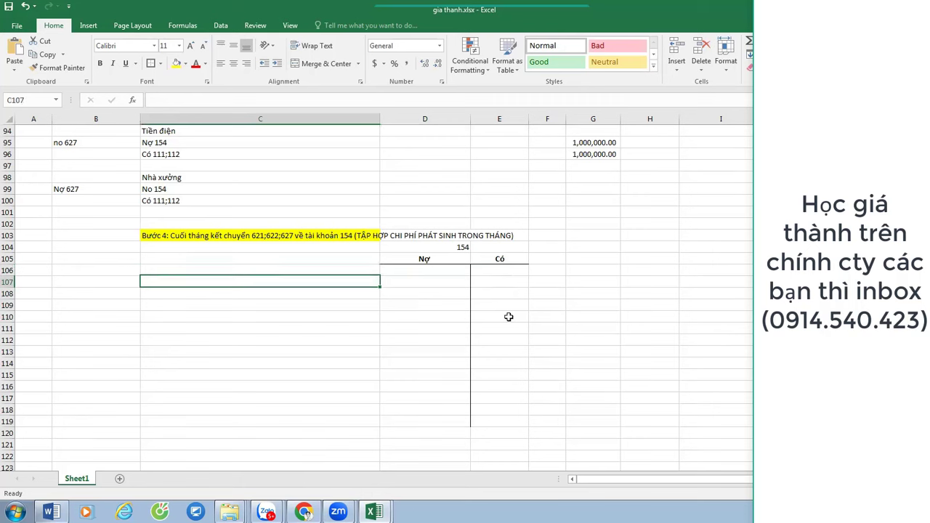
key(Right)
key(Left)
text(15)
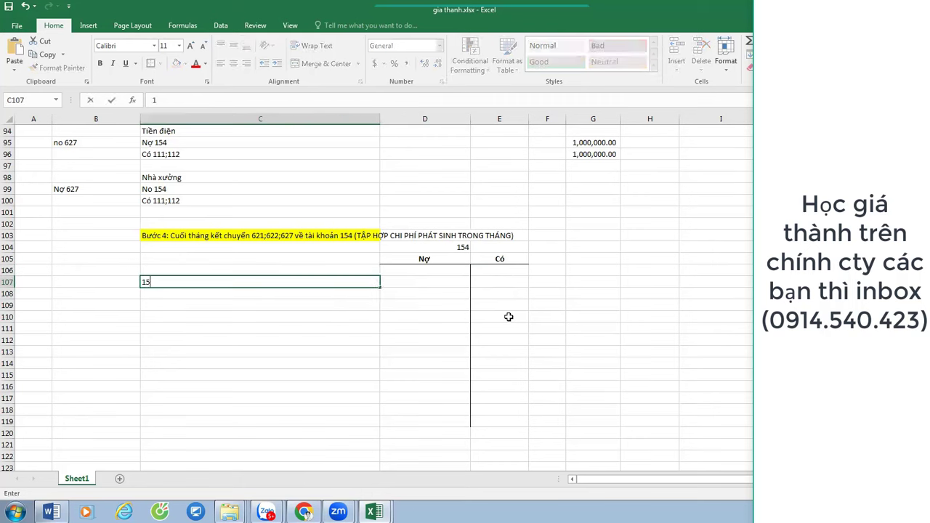
text(4)
key(Return)
Label the first cost line "Chi phi nguyen lieu" in B107.
key(Up)
key(Left)
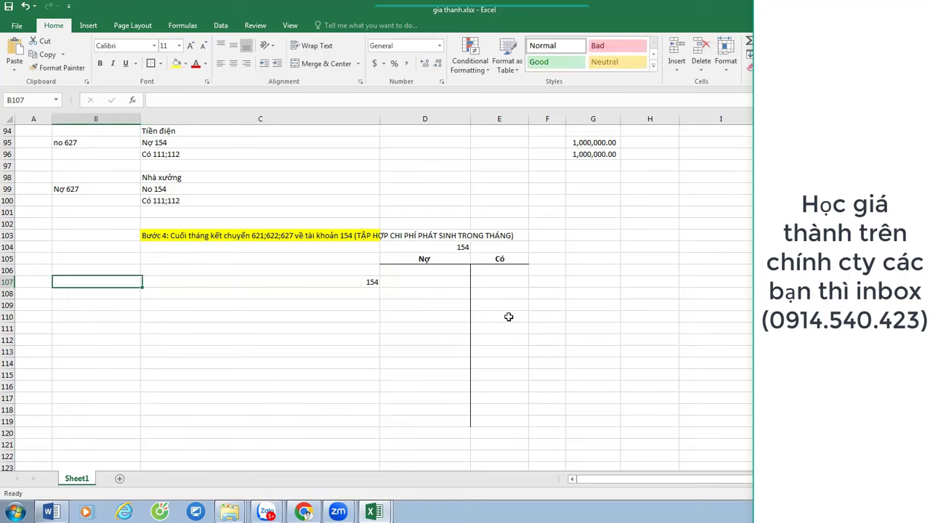
text(chi phí )
text(ngu)
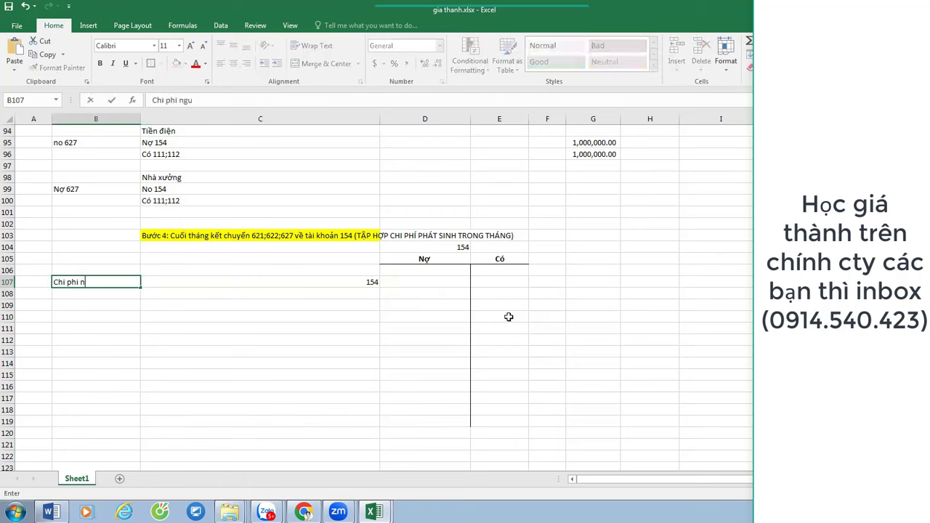
text(yen lieu)
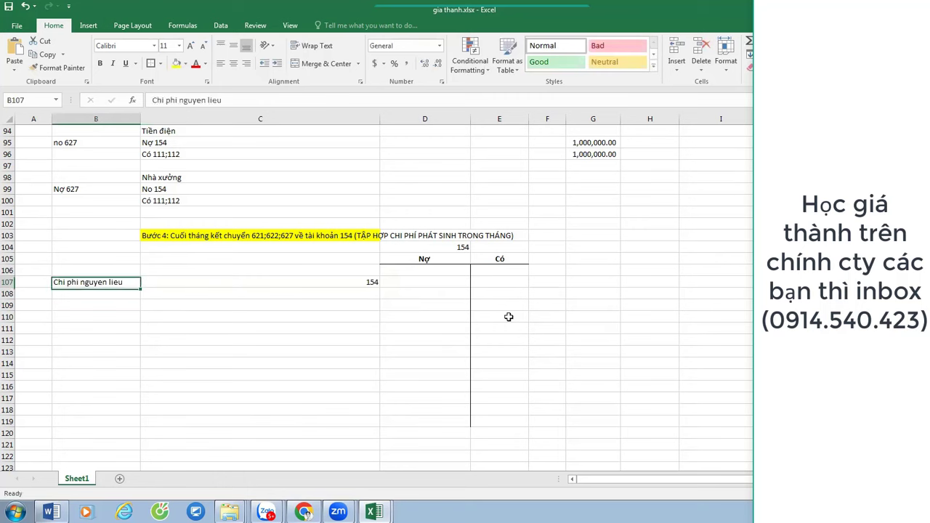
Enter 154 in C111 for the second cost line.
key(Right)
key(Right)
key(Down)
key(Down)
key(Down)
key(Down)
key(Left)
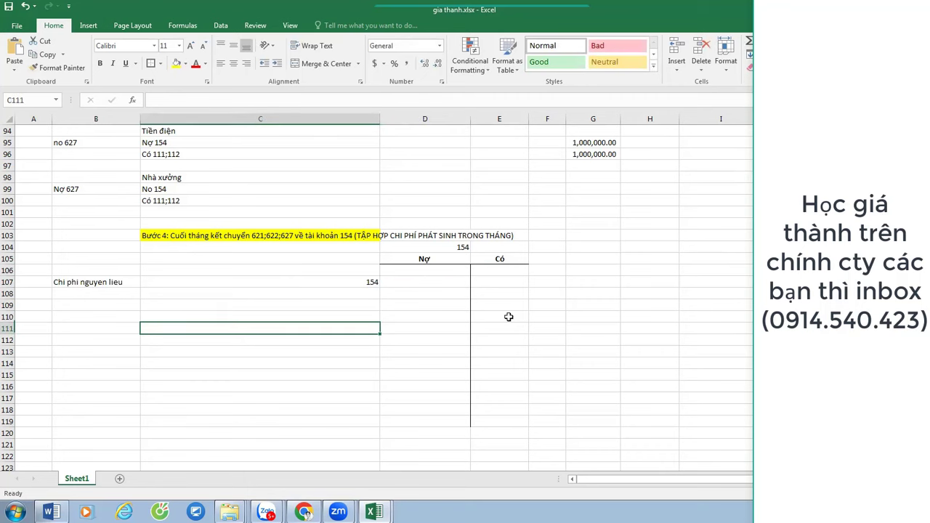
text(154)
key(ctrl+Return)
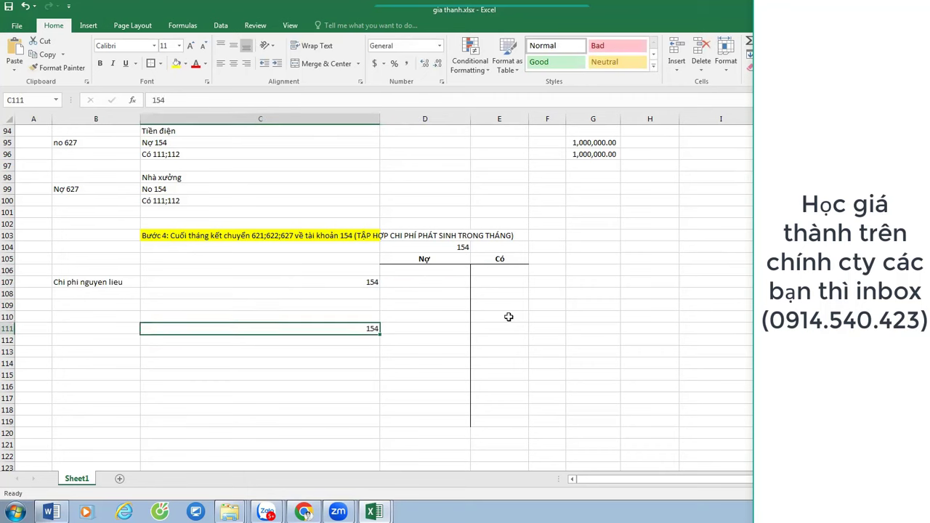
Label the second cost line "chi phí nhân công" in B111.
key(Left)
key(Right)
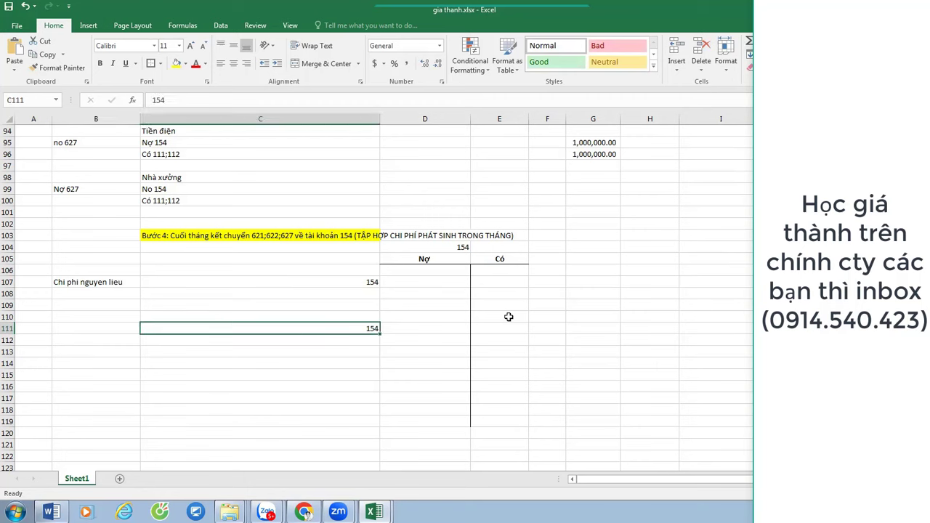
key(Left)
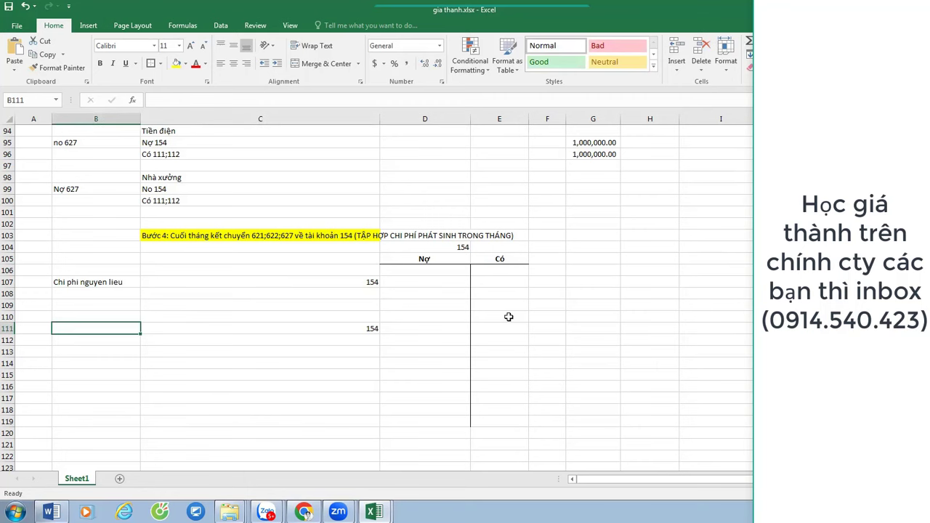
text(chi phí)
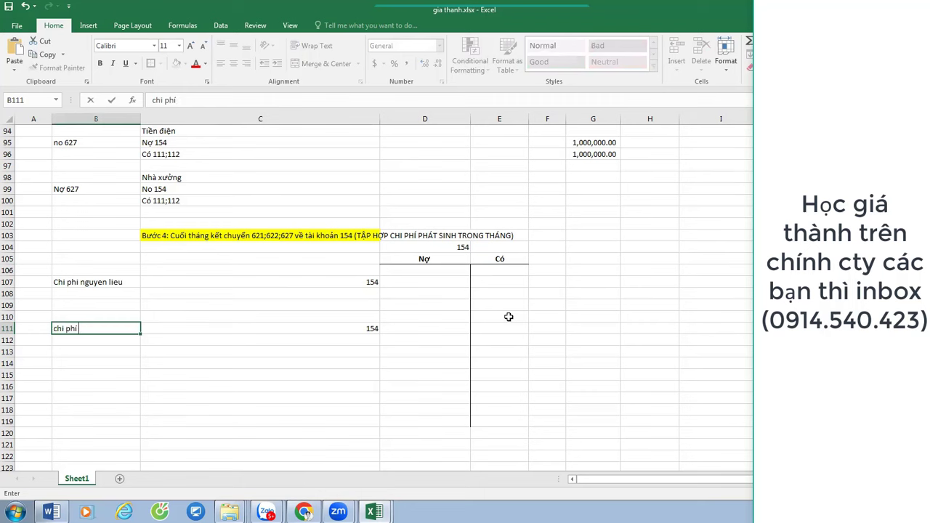
text( nhân công)
key(Return)
Enter 154 in C114 for the third cost line of the T-account.
key(Up)
key(Right)
key(Right)
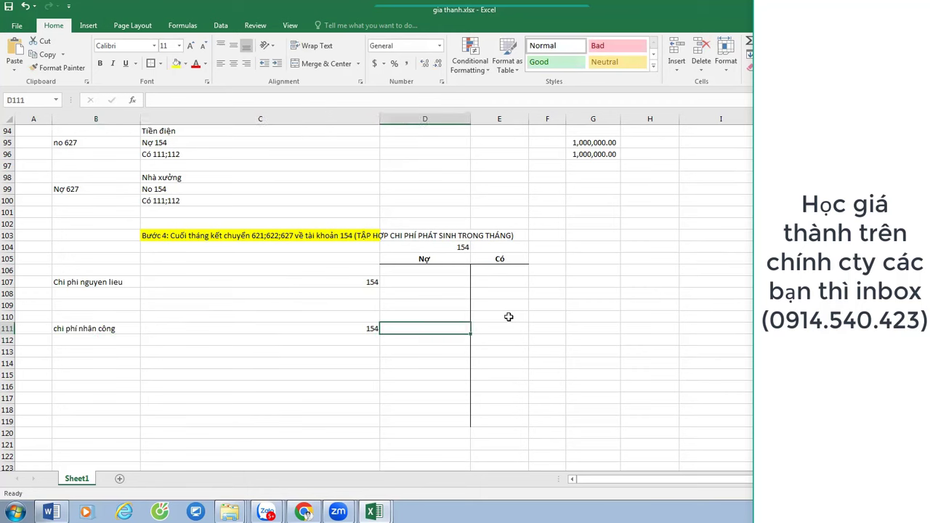
key(Down)
key(Down)
key(Down)
key(Left)
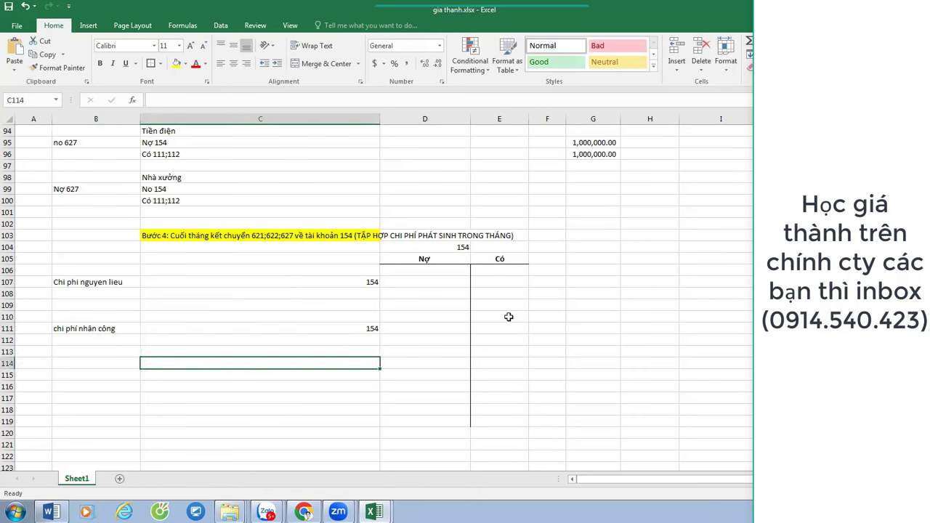
text(1)
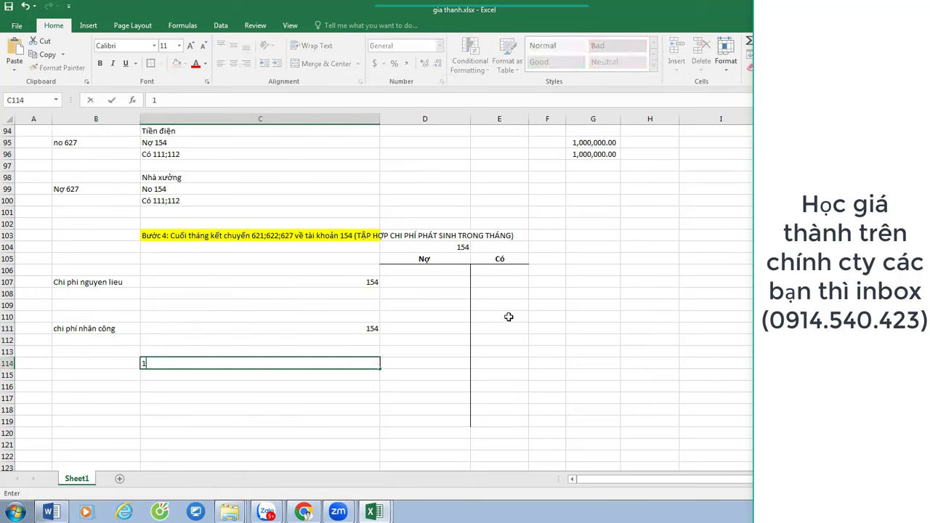
text(54)
Label the third cost line "Chi phí SXC" in B114.
key(Left)
text(Chi ph)
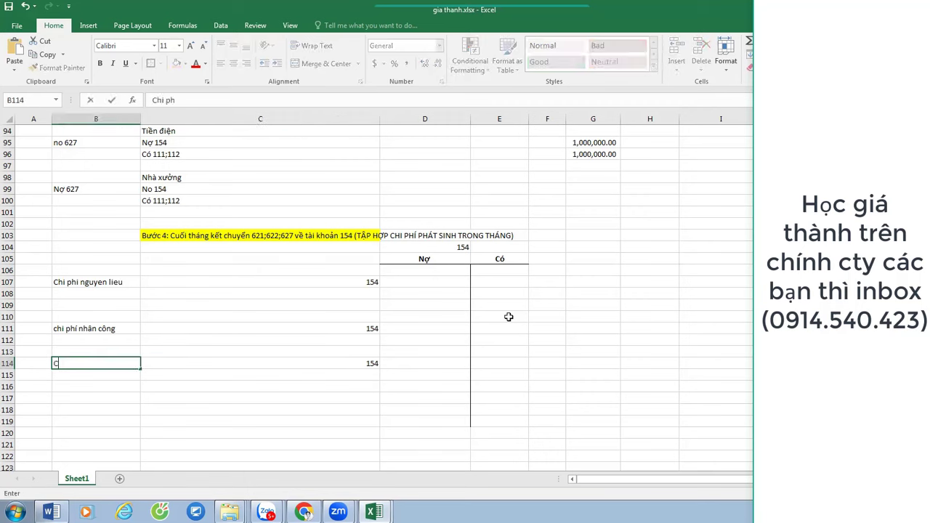
text(í SXC)
key(Return)
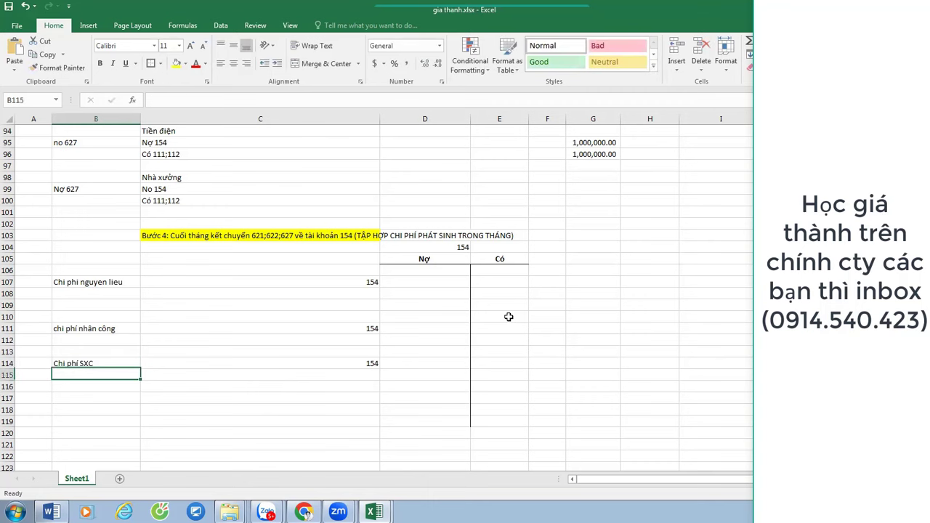
Link D107, the material cost on the debit side, to the Nợ 154 fish purchase amount in G71.
scroll(509, 317, up, 2)
click(430, 355)
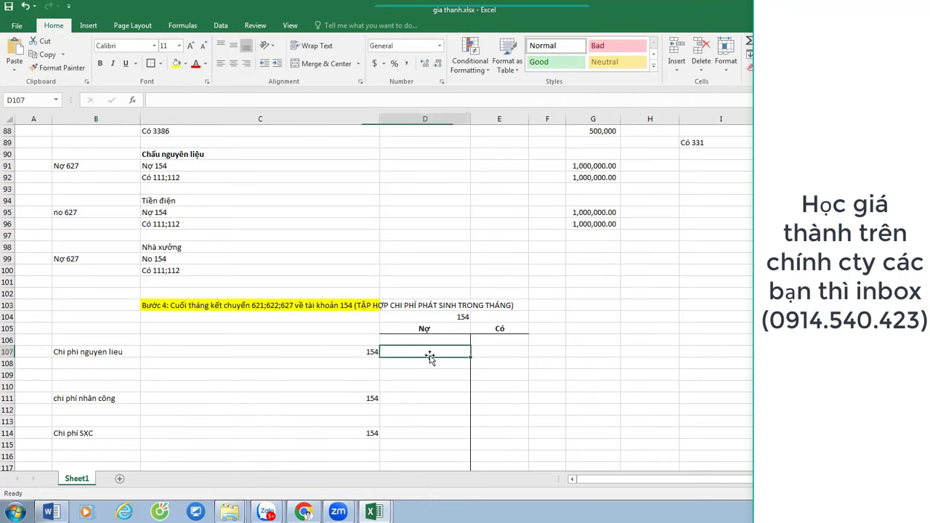
text(=)
scroll(443, 332, up, 5)
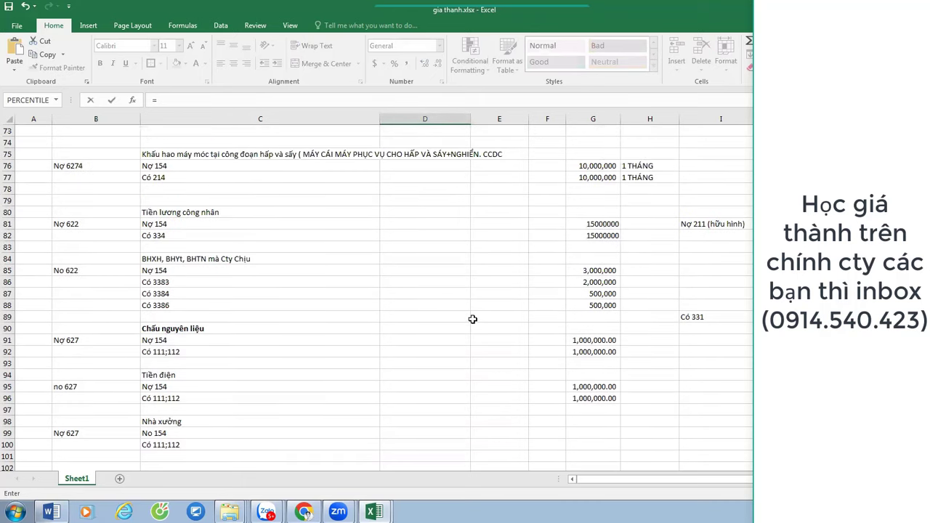
scroll(472, 319, up, 3)
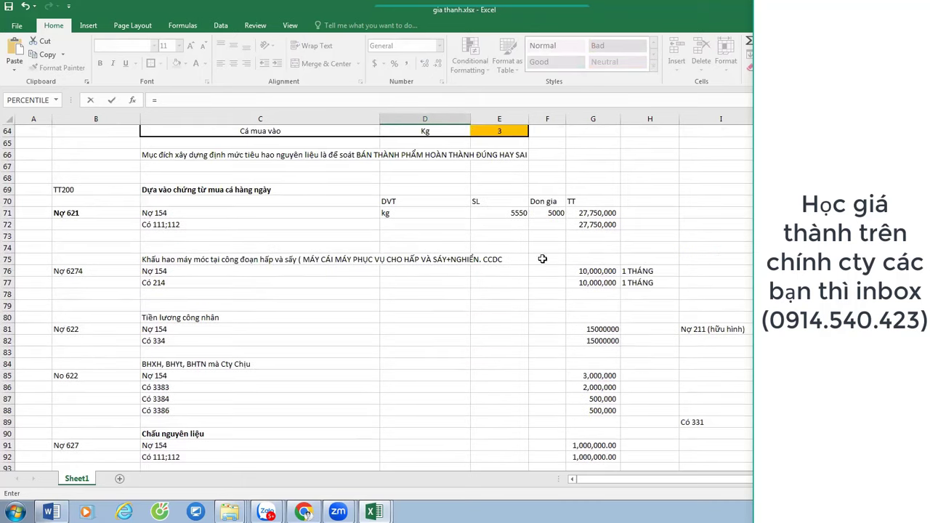
click(607, 213)
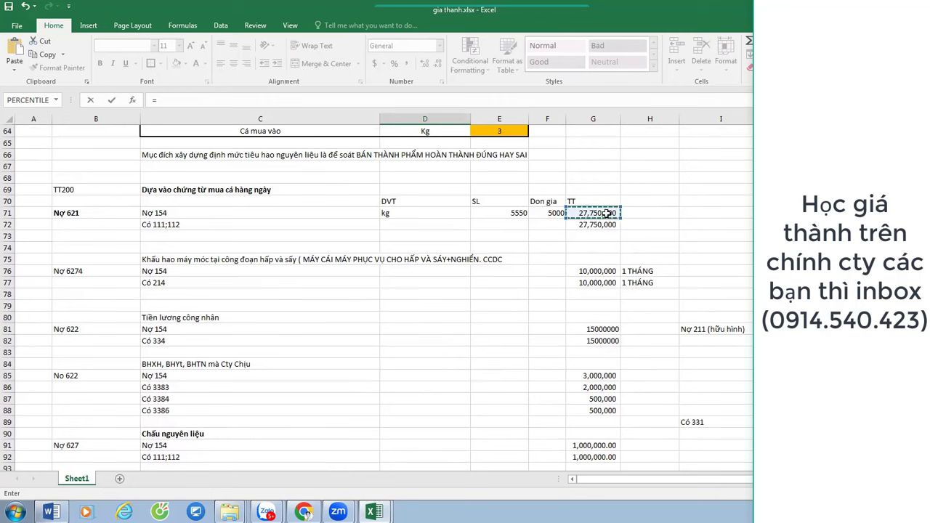
key(Return)
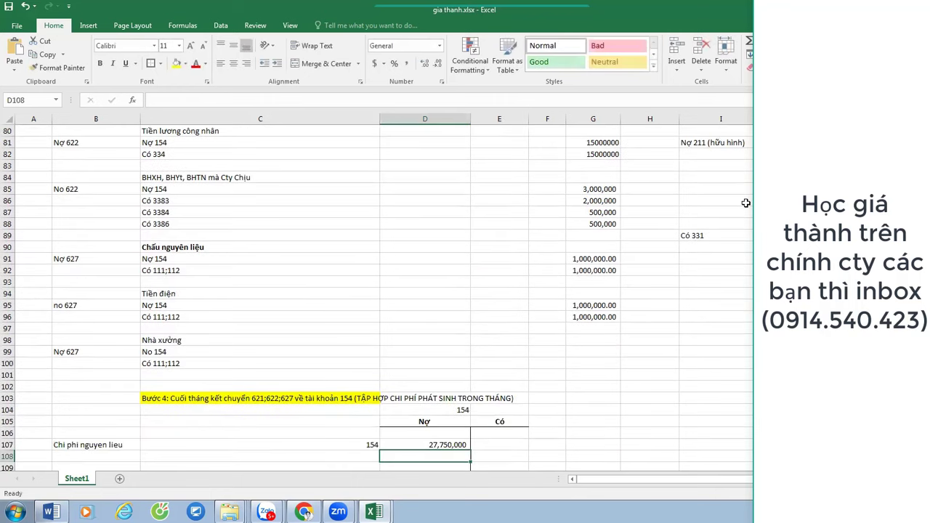
Calculate the labour cost in D111 as the wages in G81 plus the company-paid insurance in G85.
key(Down)
key(Down)
key(Down)
text(=)
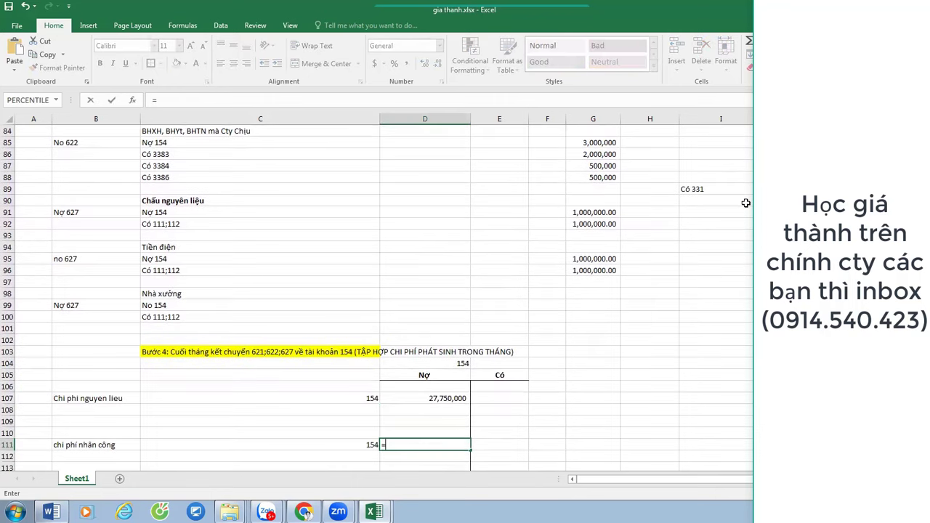
scroll(571, 301, up, 6)
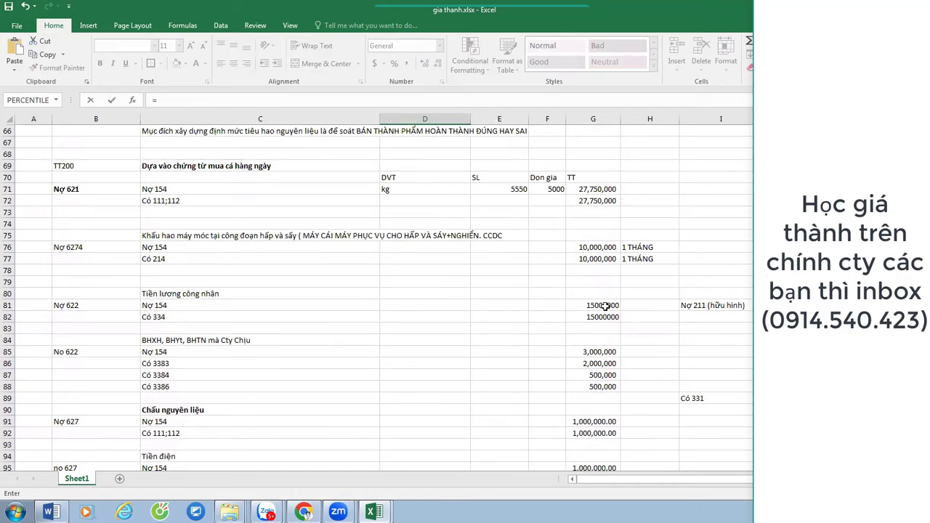
click(606, 305)
text(+)
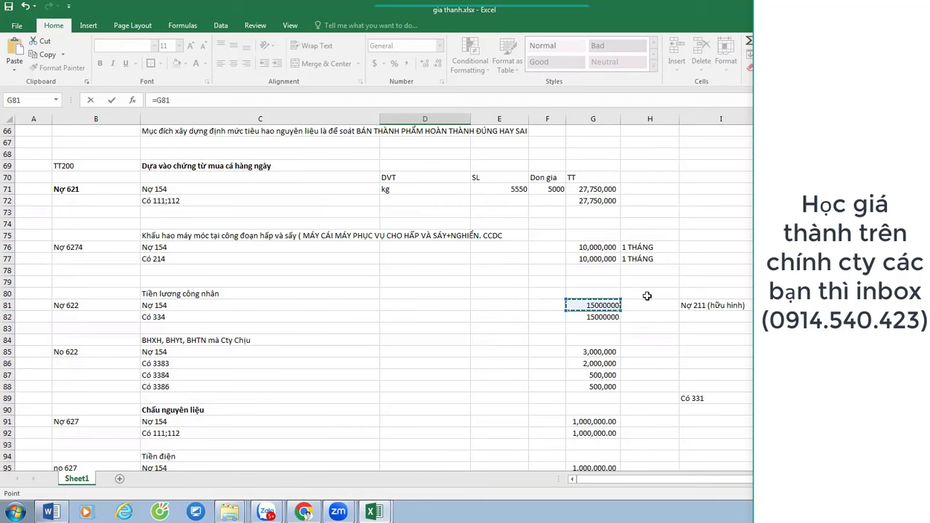
click(602, 350)
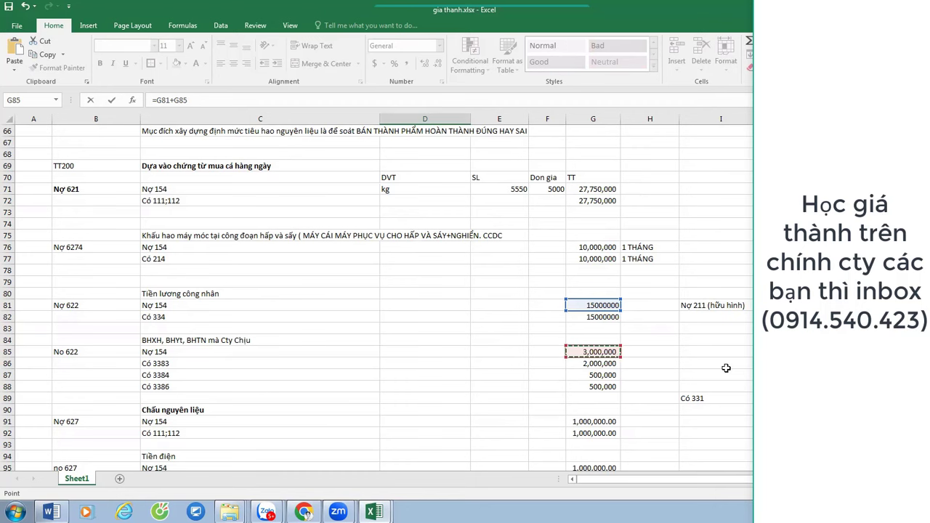
key(Return)
Calculate Chi phí SXC in D114 by adding G91, G95 and the Nhà xưởng amount in column G.
key(Down)
key(Down)
key(Down)
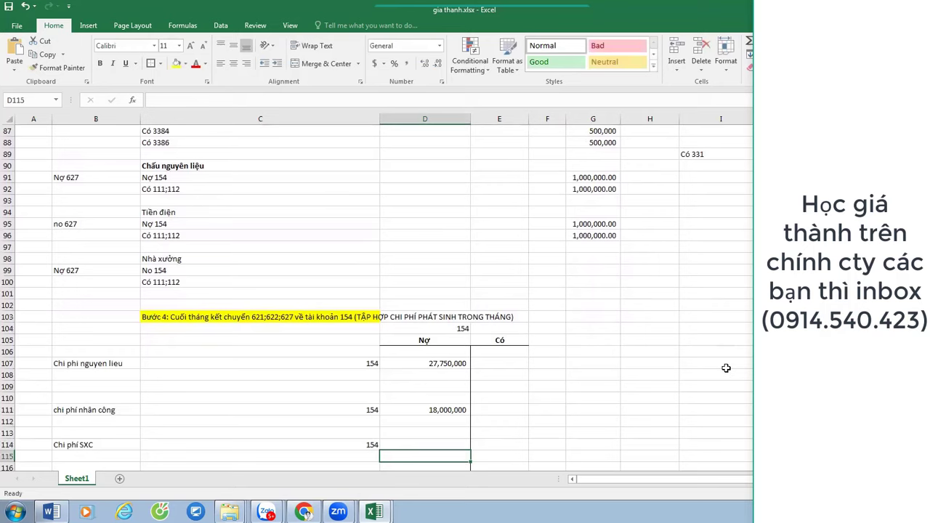
text(=)
scroll(726, 368, up, 8)
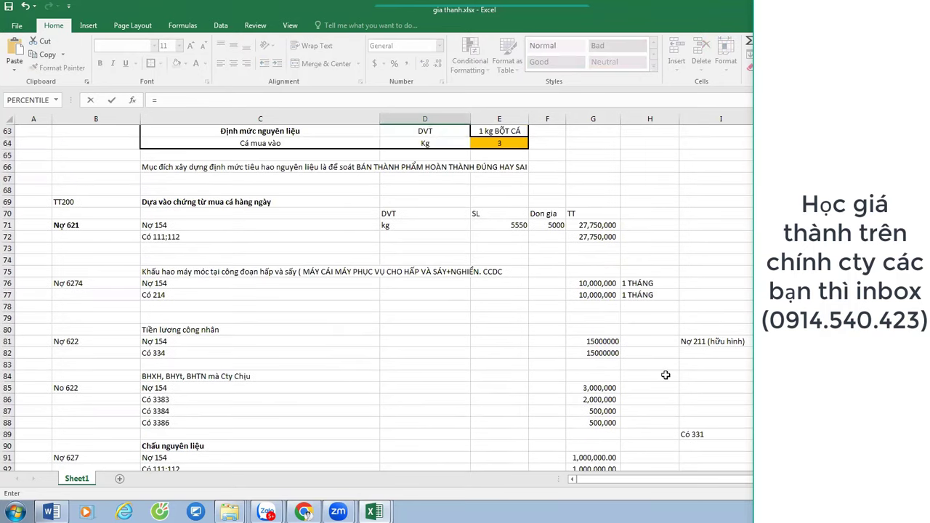
scroll(613, 318, down, 2)
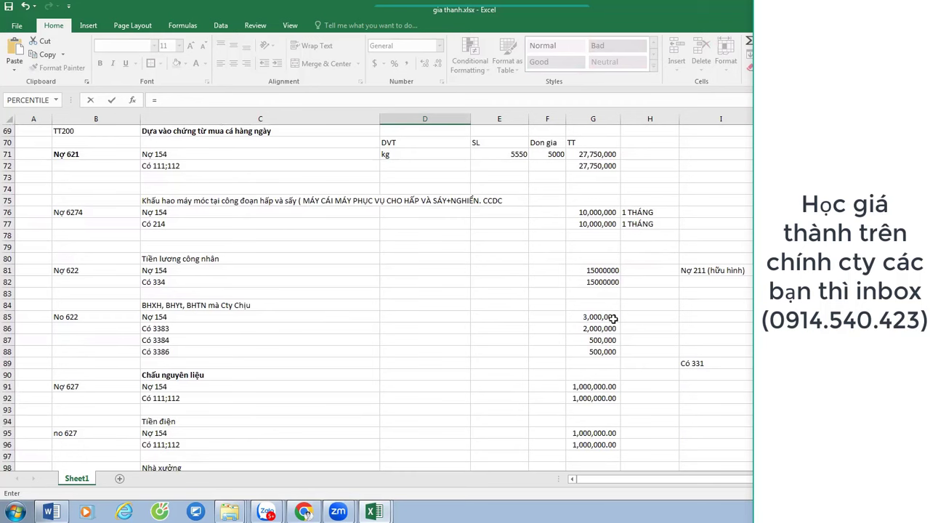
scroll(612, 318, down, 2)
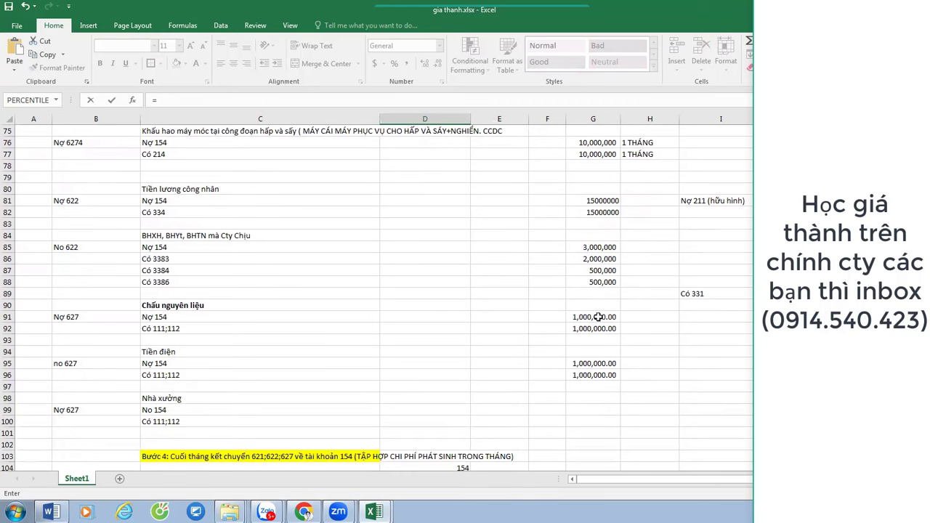
click(596, 317)
text(+)
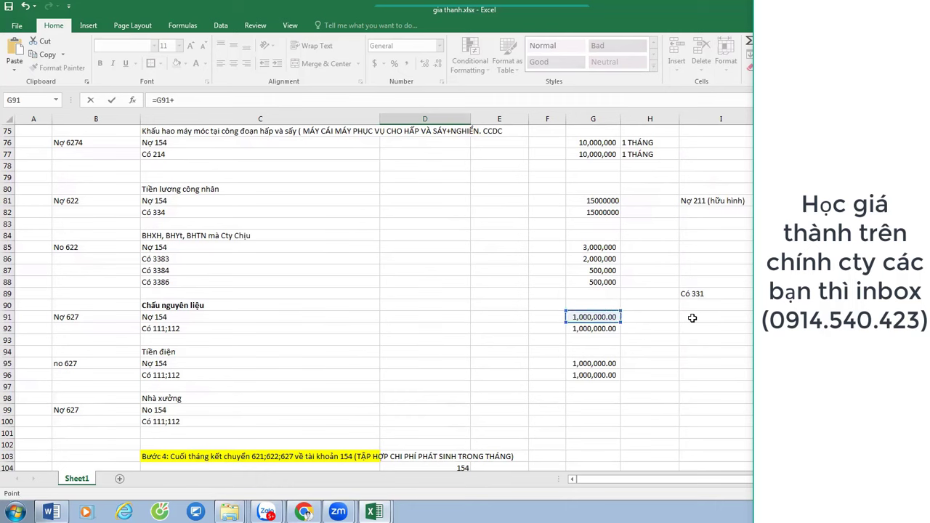
click(599, 363)
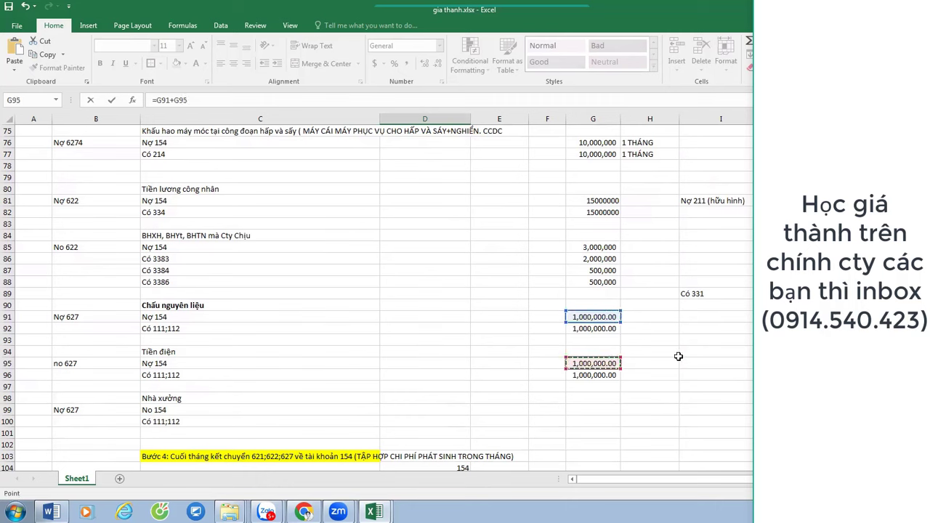
click(588, 421)
scroll(727, 404, down, 3)
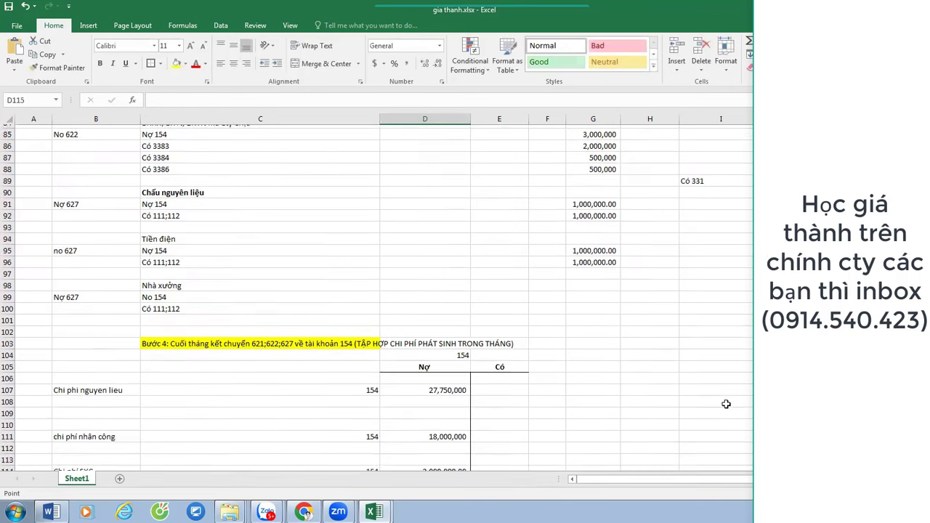
key(Return)
Enter 2,000,000 in G99 as the Nhà xưởng debit amount to account 154.
scroll(594, 312, up, 1)
click(591, 305)
text(20)
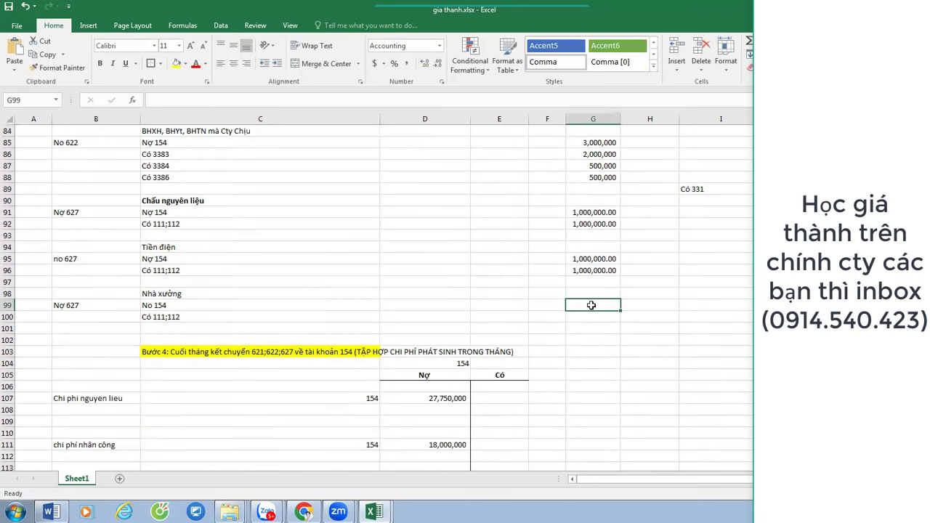
text(000)
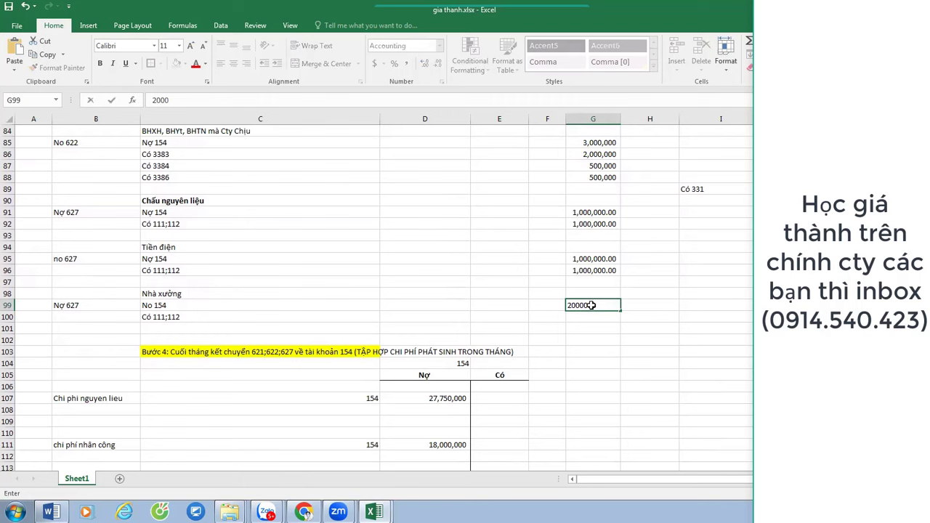
text(00)
key(Return)
Make the Nhà xưởng credit amount in G100 equal to the debit amount with =G99.
text(=)
scroll(592, 306, up, 10)
click(592, 306)
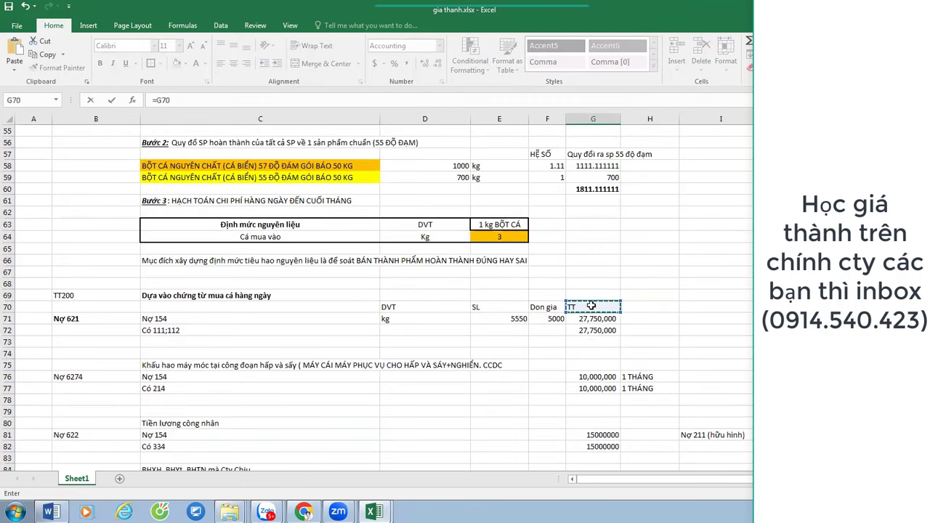
scroll(591, 306, down, 8)
click(594, 375)
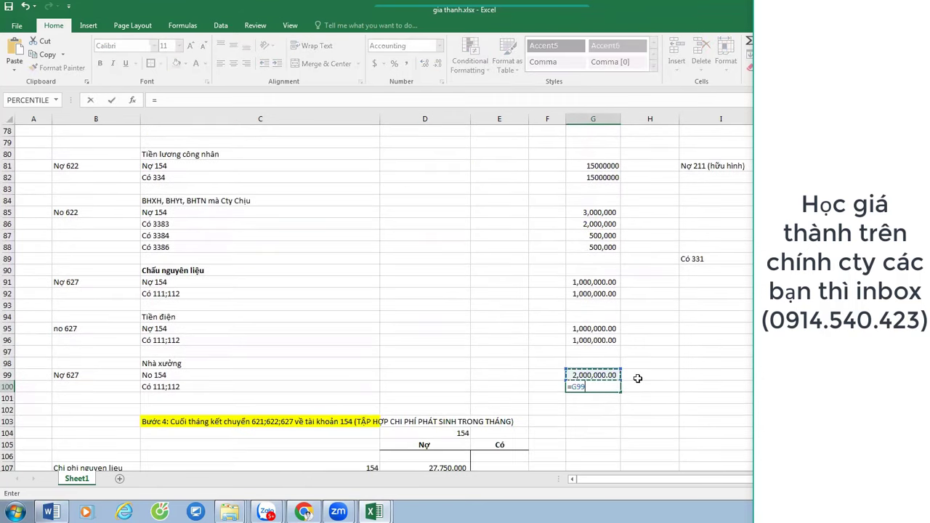
key(Return)
Apply a top and bottom border to D116:E116 as the T-account's total row.
scroll(633, 378, down, 8)
click(484, 314)
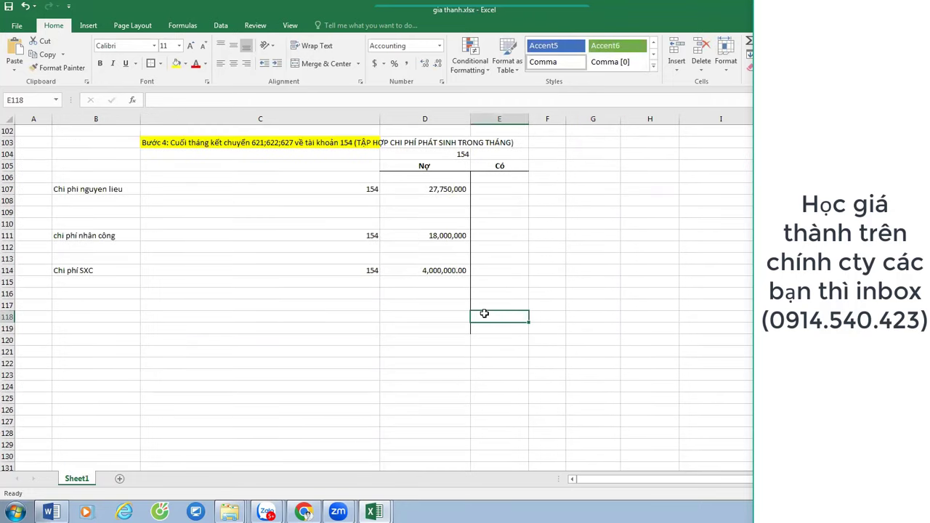
drag(428, 295, 477, 294)
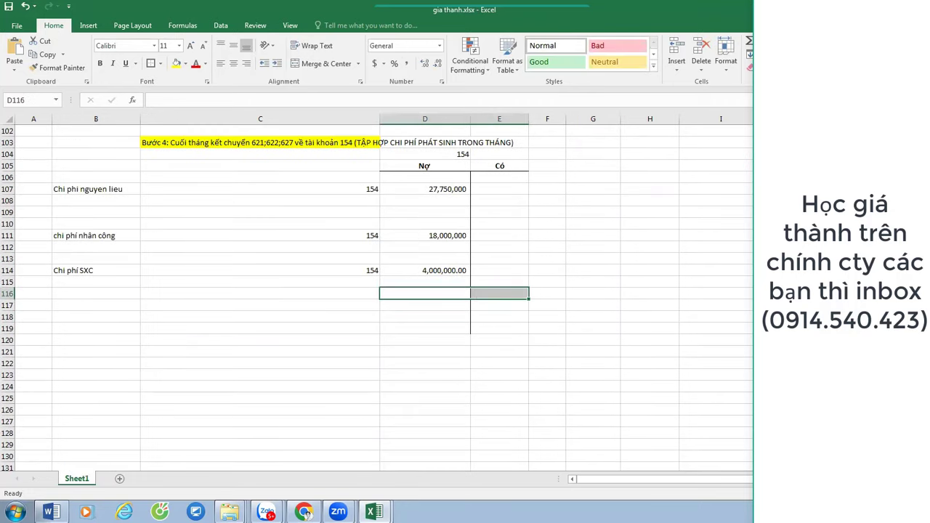
click(160, 63)
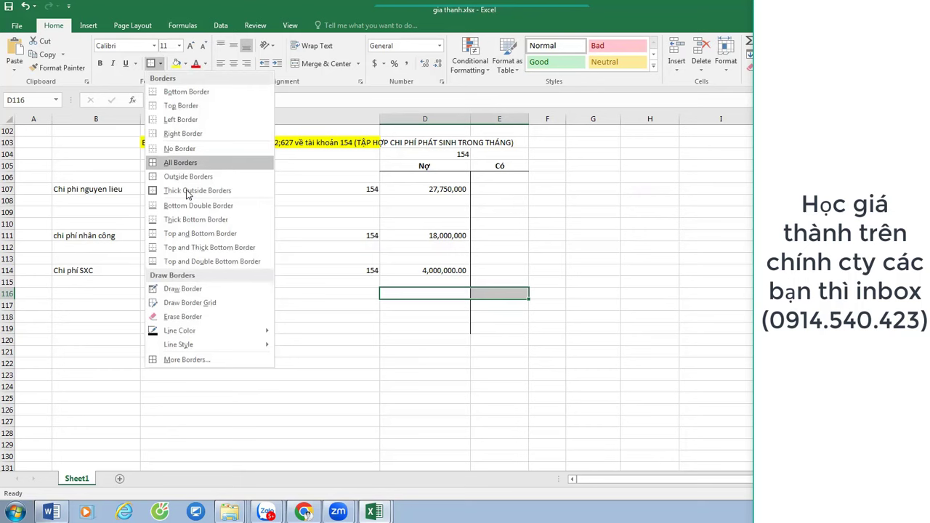
click(182, 242)
Label the T-account's total row "CP S" in C116.
click(338, 292)
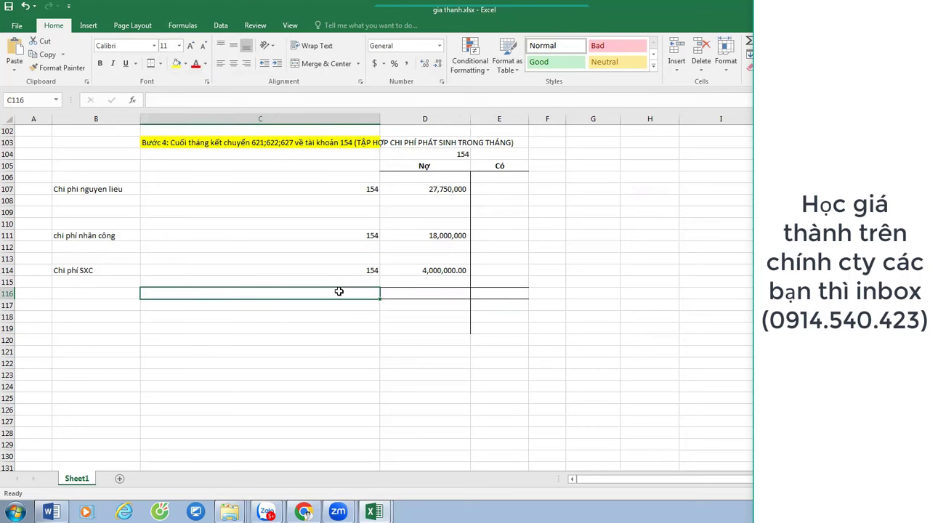
text(CP S)
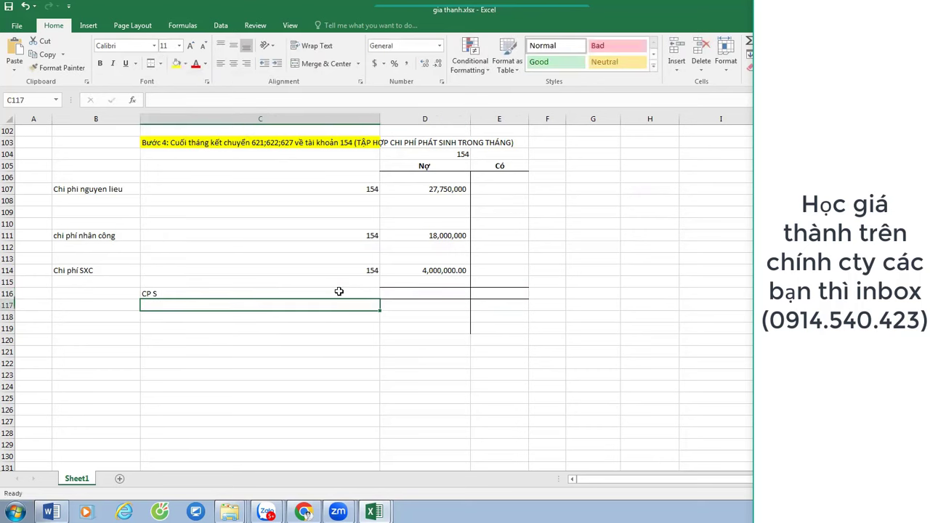
key(Return)
Total the debit costs in D116 with =SUM(D106:D115).
scroll(499, 281, up, 4)
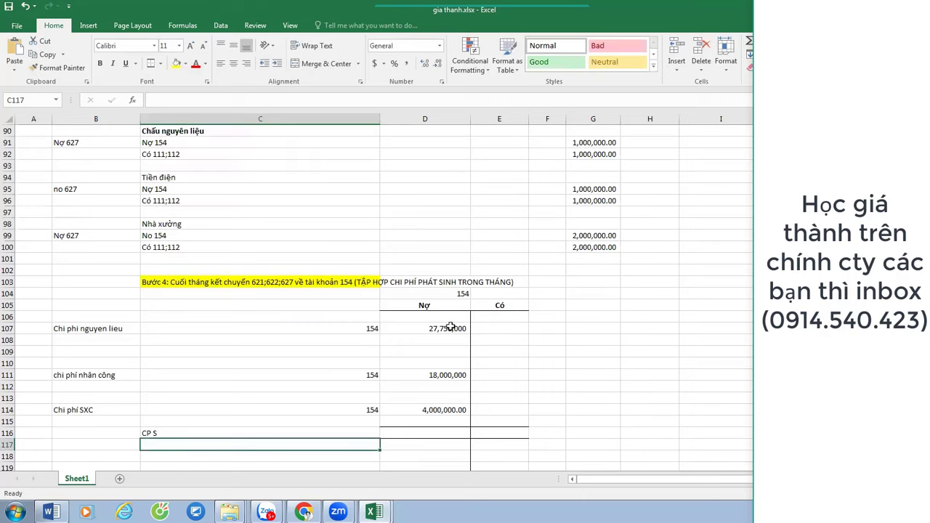
click(439, 432)
text(=SUM)
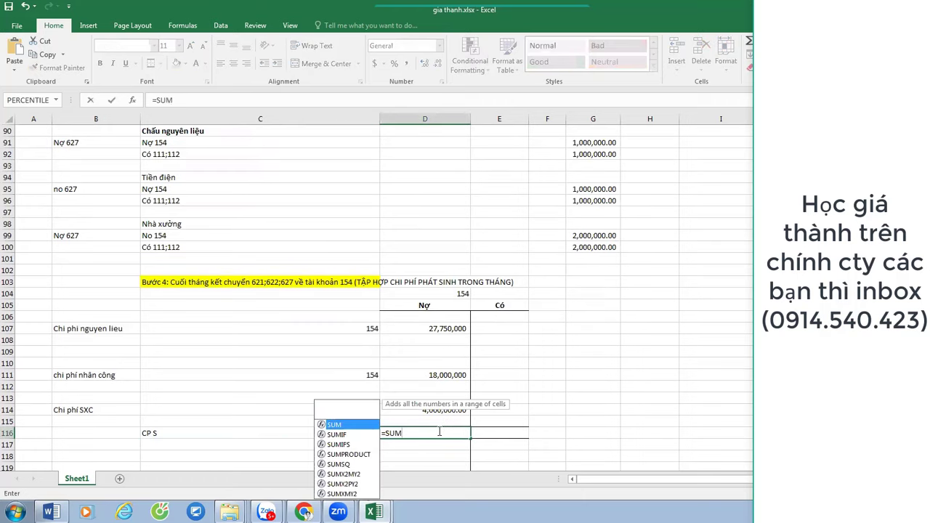
text(()
drag(439, 422, 444, 316)
text())
key(Return)
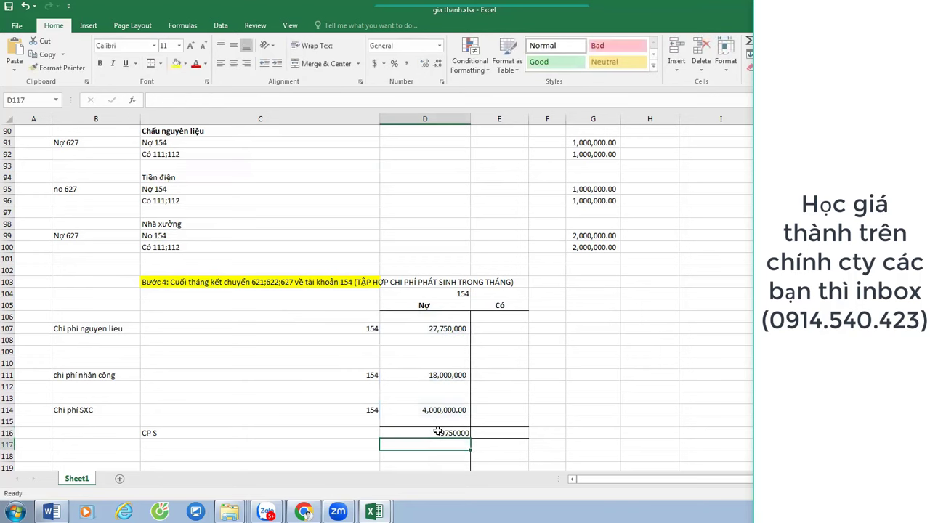
Format the T-account amounts in D106:E119 with the comma style and no decimal places.
click(459, 432)
scroll(519, 425, down, 1)
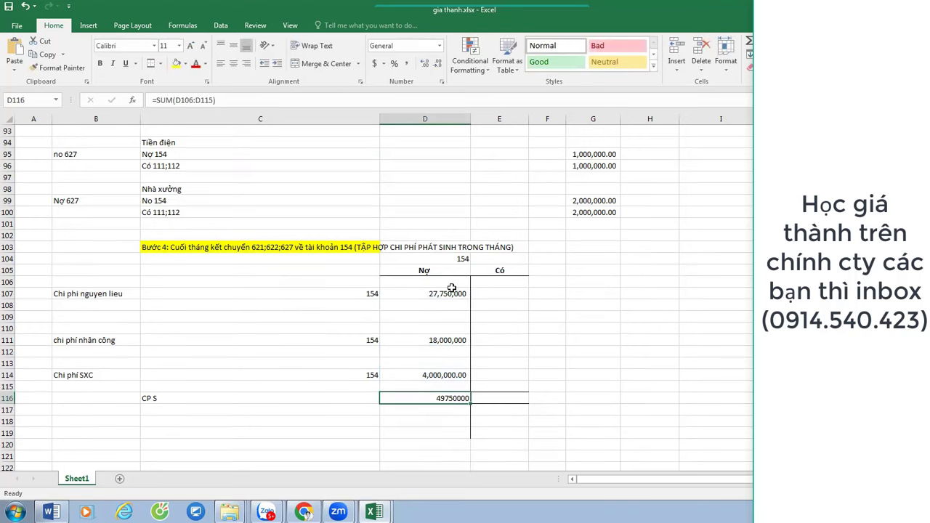
drag(436, 283, 509, 435)
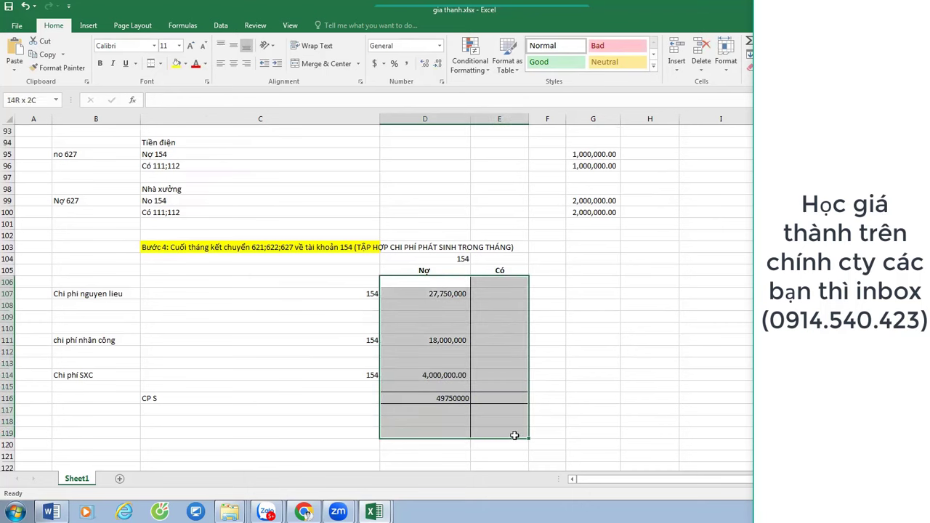
click(406, 64)
click(438, 64)
click(438, 64)
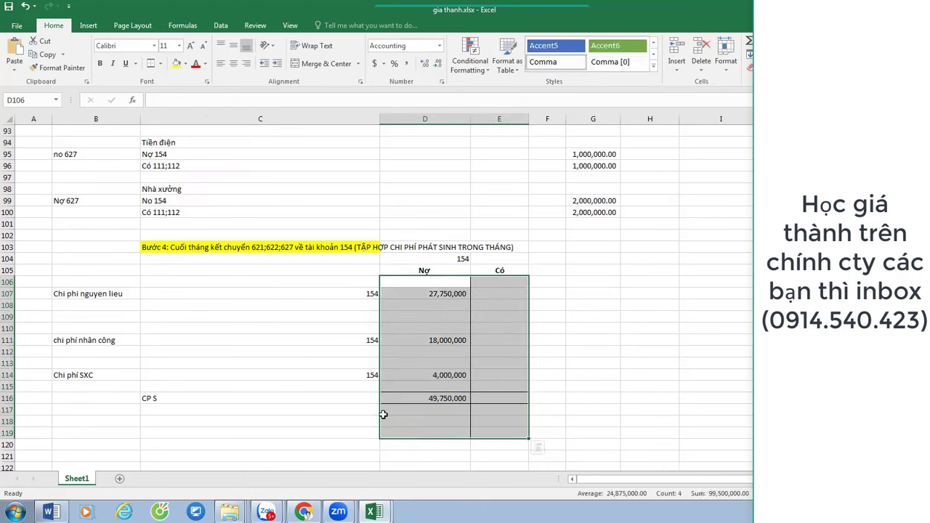
Right-align the CP S label in C116 and make the total row C116:E116 bold.
click(258, 398)
click(246, 64)
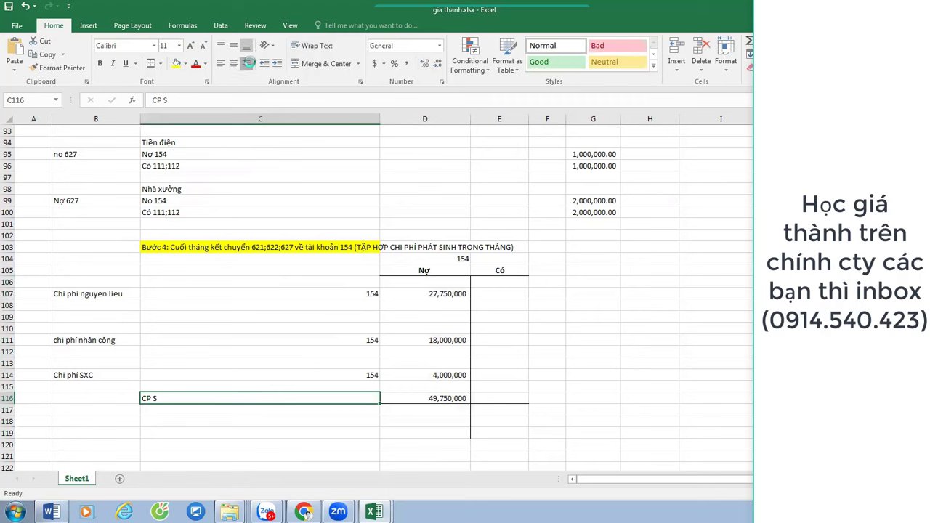
shift+click(507, 398)
key(ctrl+b)
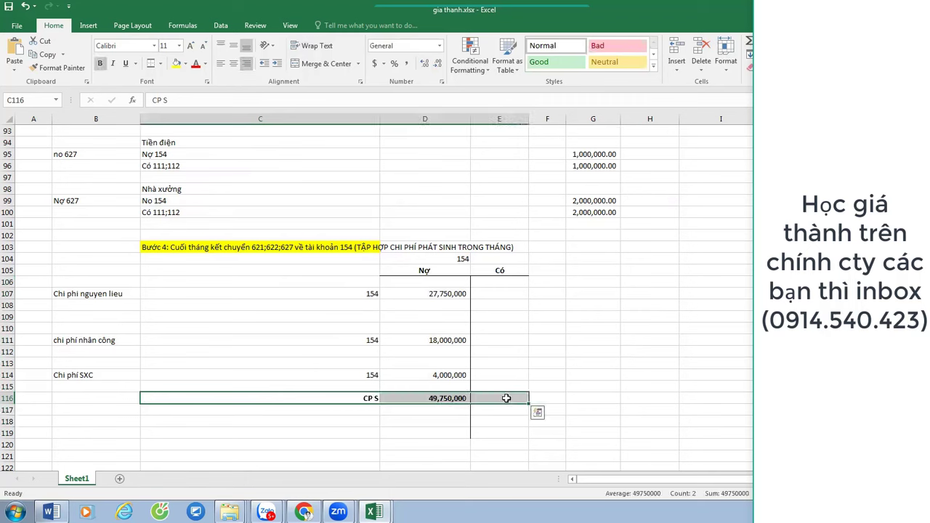
click(555, 345)
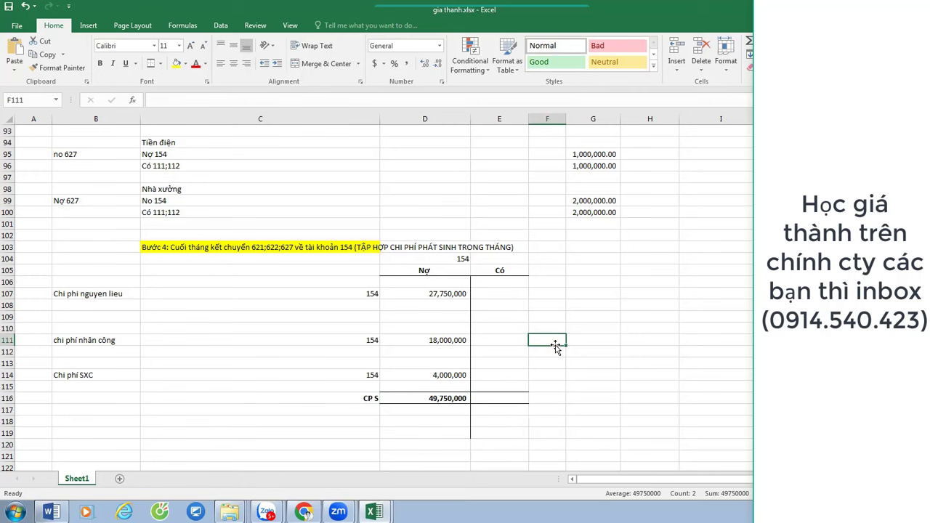
Left-align the account codes in C107:C114 and change the Chi phi nguyen lieu code in C107 to "154 1".
drag(369, 296, 354, 375)
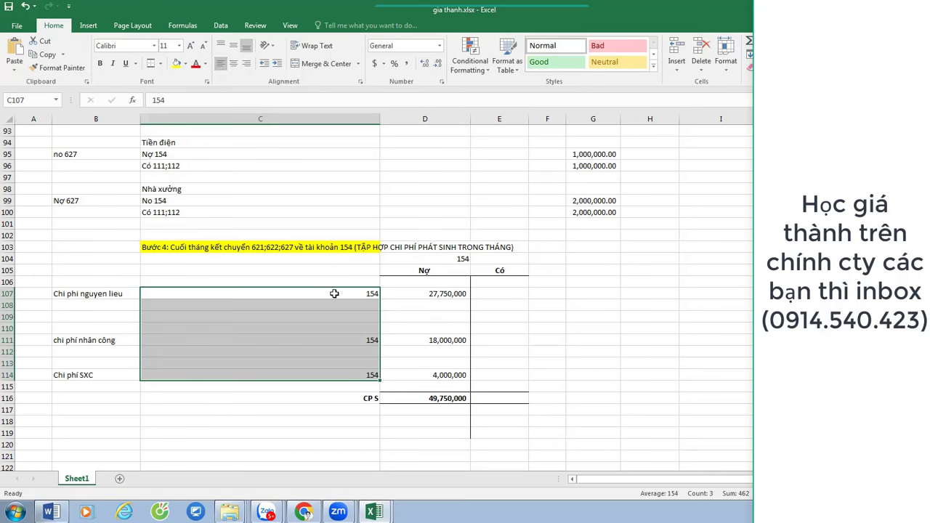
key(ctrl+v)
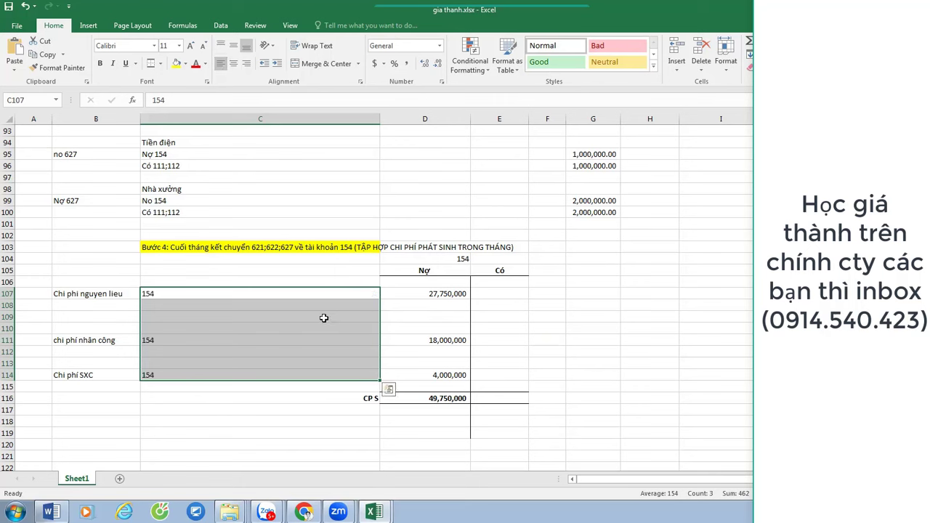
double_click(202, 295)
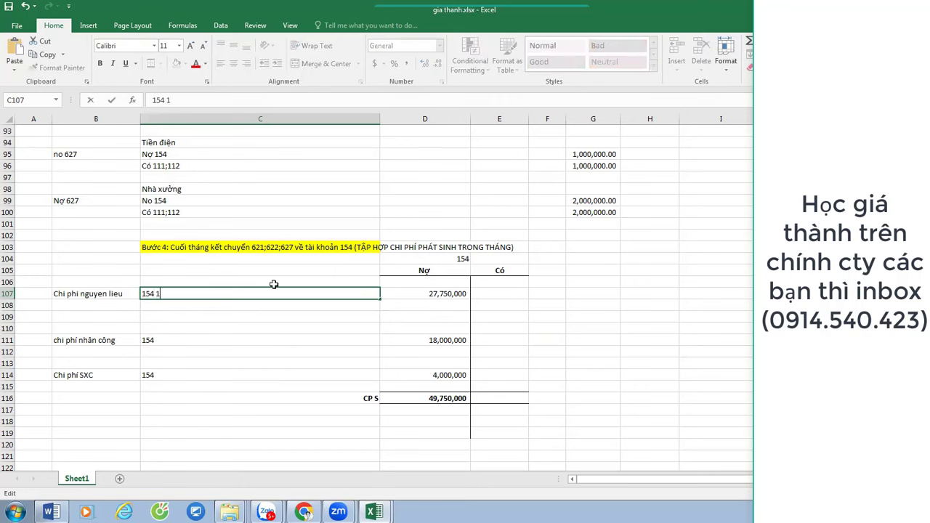
key(Return)
Change the account code for chi phí nhân công in C111 to "154 2" and for Chi phí SXC in C114 to "154 3".
key(Down)
key(Down)
key(Down)
key(F2)
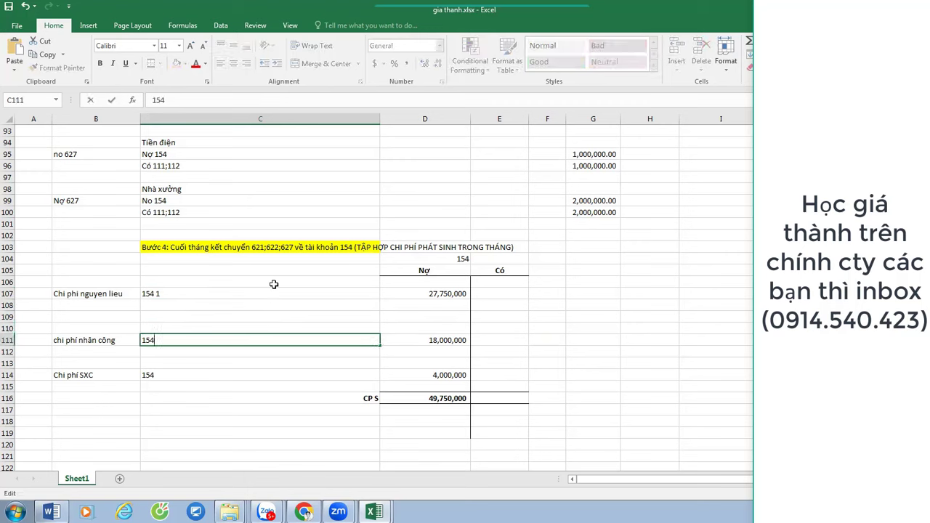
text(2)
key(Return)
key(Down)
key(Down)
key(Down)
key(Up)
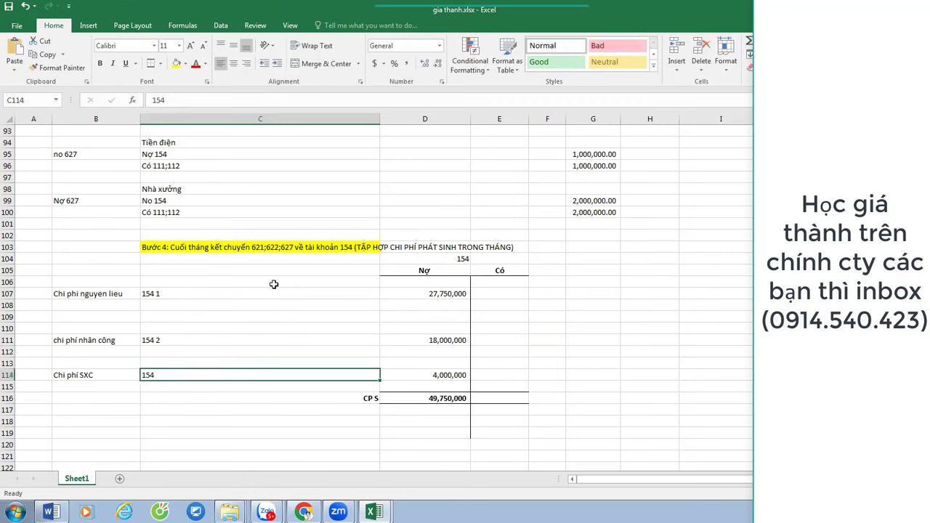
key(F2)
text(3)
key(Return)
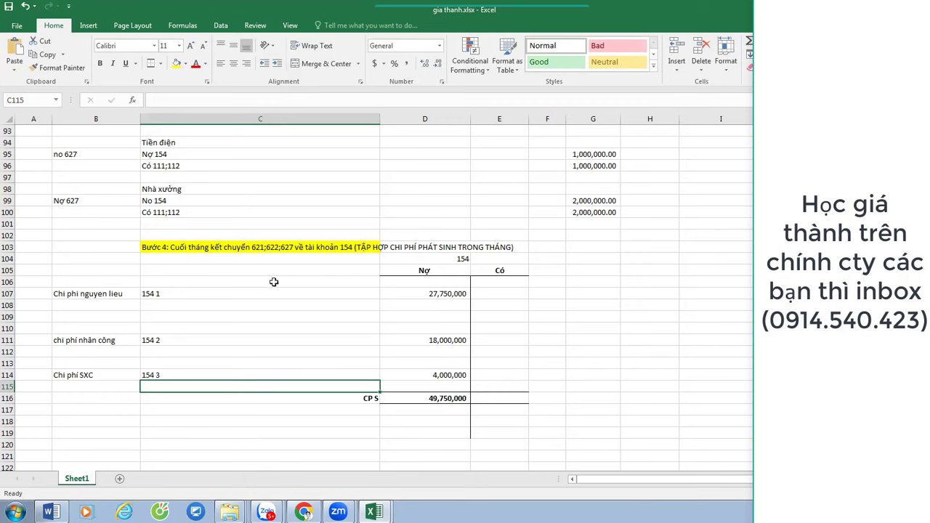
drag(217, 295, 228, 375)
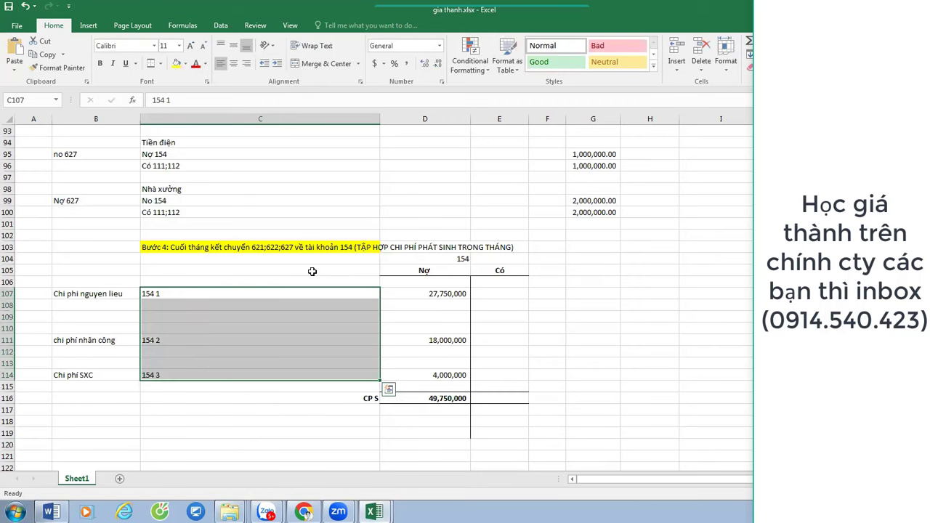
scroll(422, 407, down, 2)
click(317, 371)
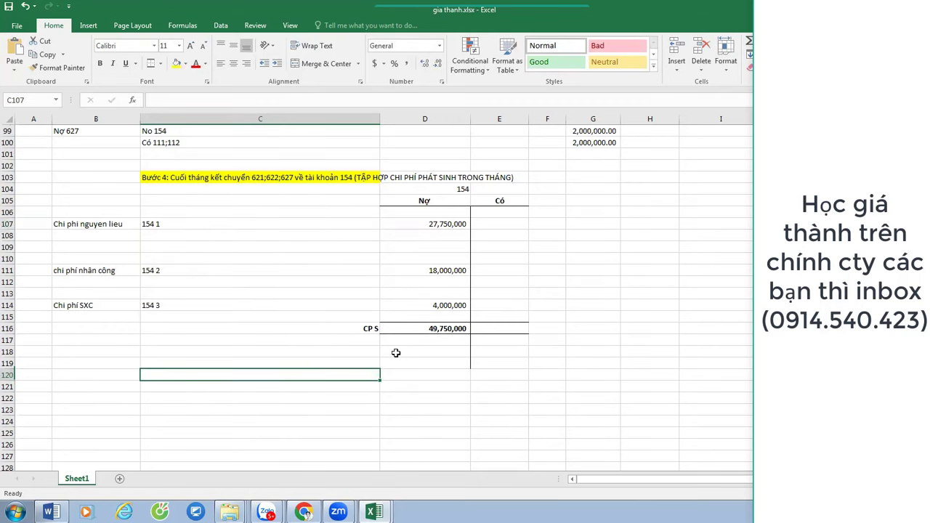
click(362, 342)
scroll(488, 340, up, 2)
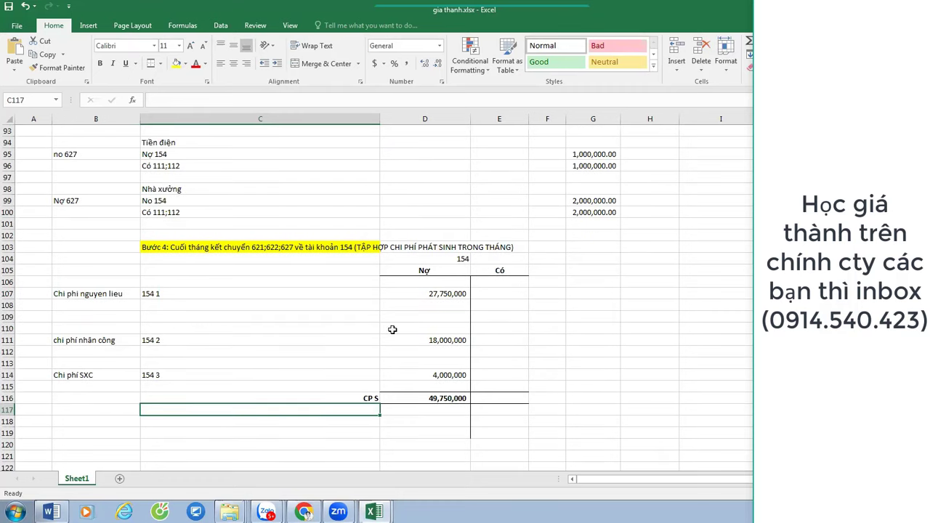
Make only the "Bước 4:" part of the heading in C103 bold, underlined and italic.
click(163, 247)
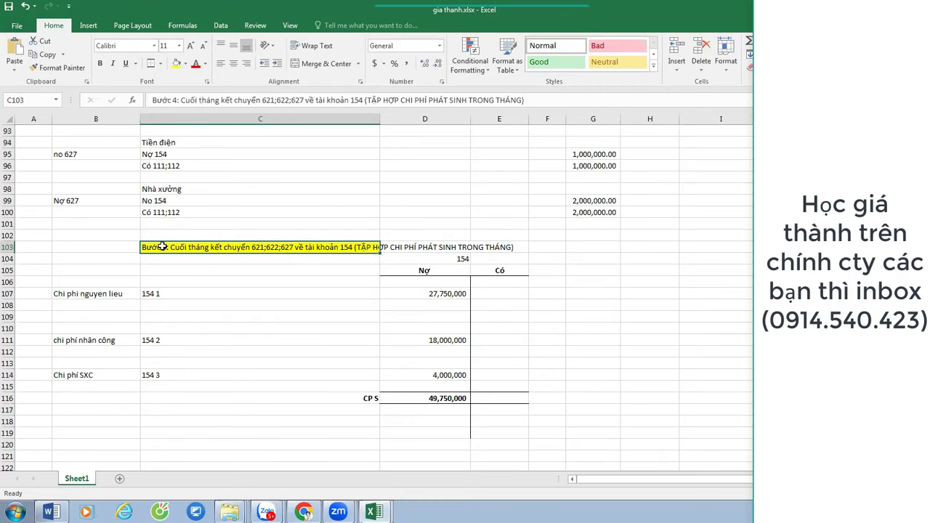
double_click(163, 247)
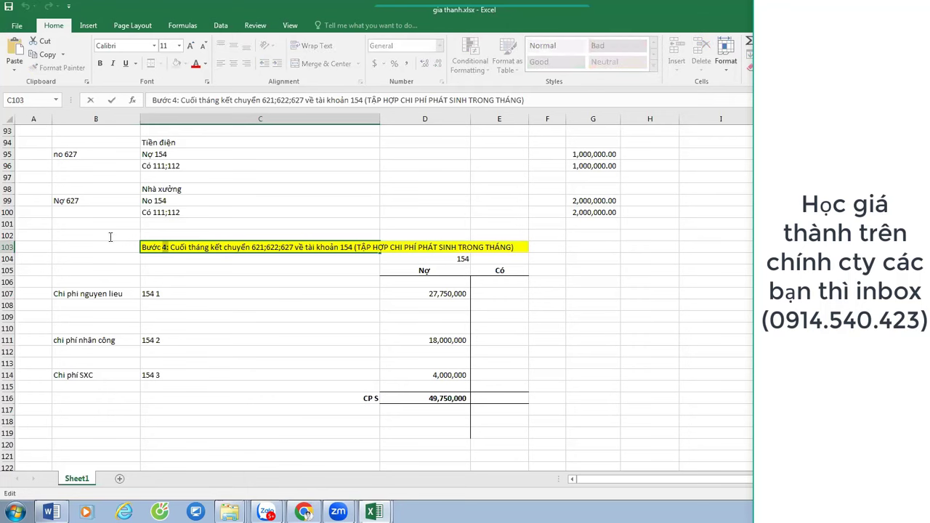
key(ctrl+b)
key(ctrl+u)
key(ctrl+i)
key(Return)
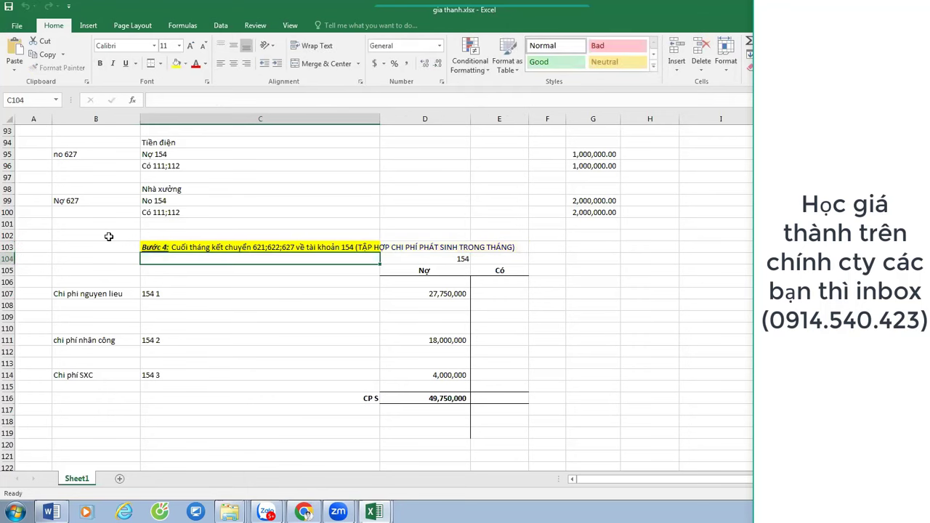
Enter the label "Bước 5" in C118 below the T-account's total row.
scroll(167, 272, down, 1)
click(252, 385)
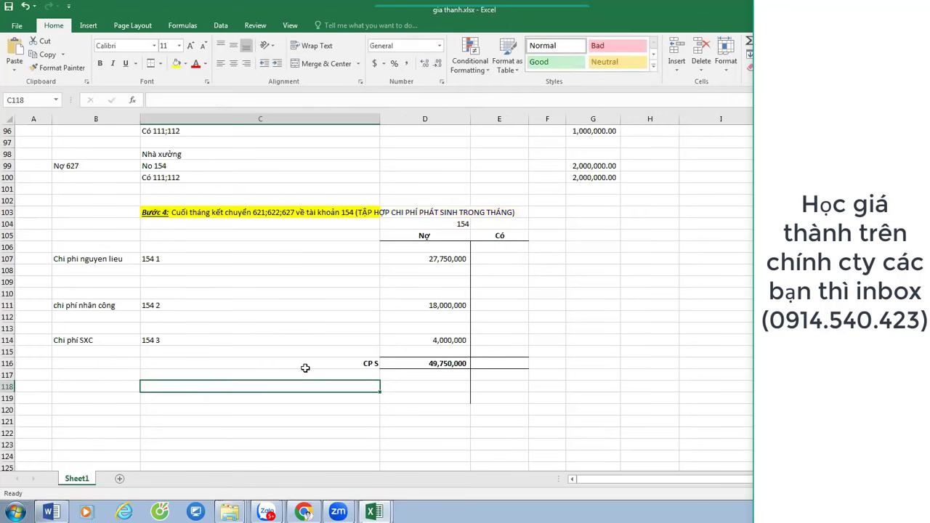
text(Bước )
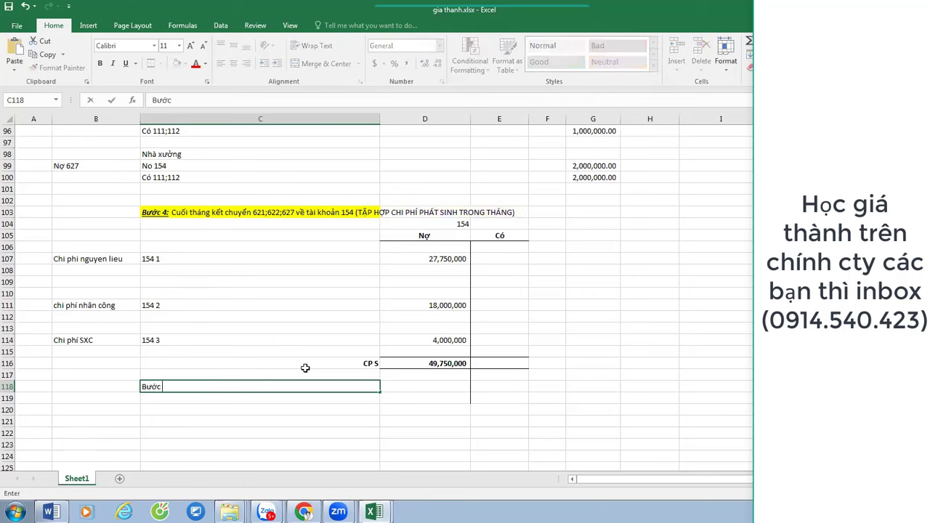
text(5)
key(Tab)
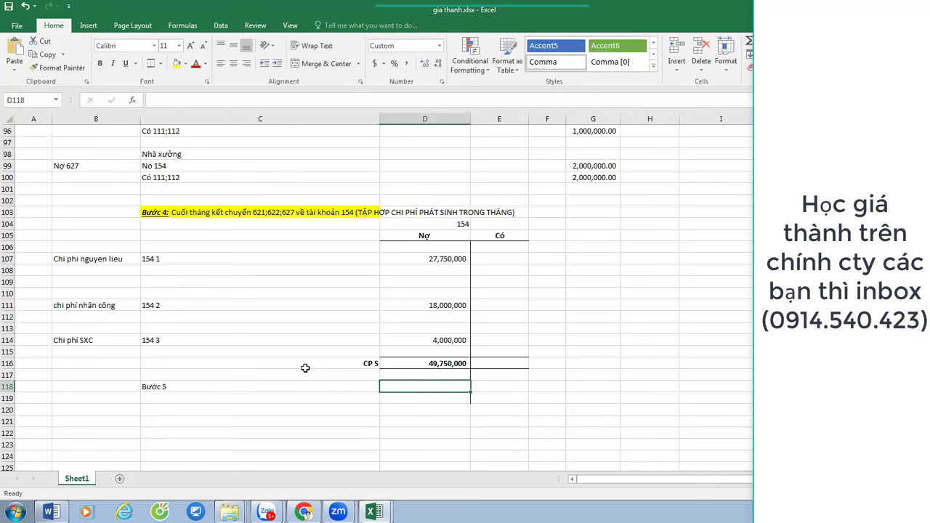
text(Ti)
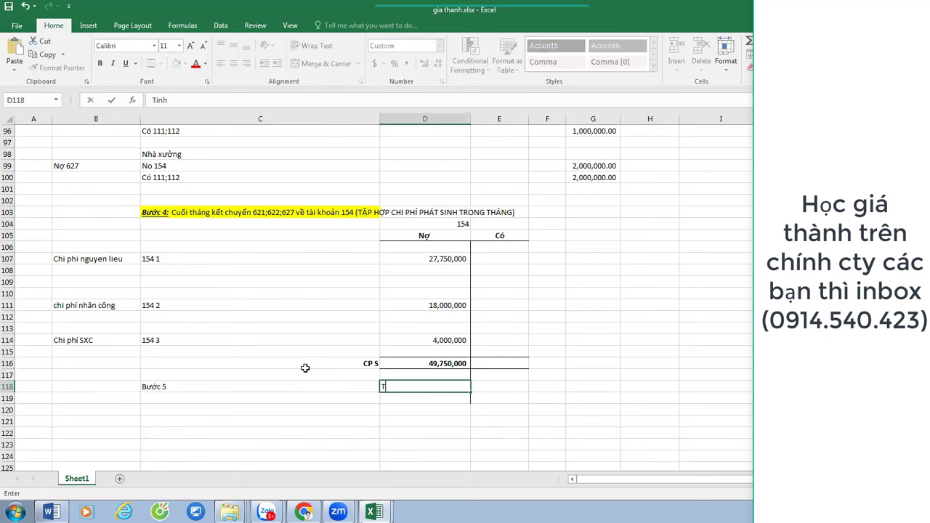
text(nh)
key(Escape)
Move the Bước 5 label row from C118:D118 down to C121.
key(Left)
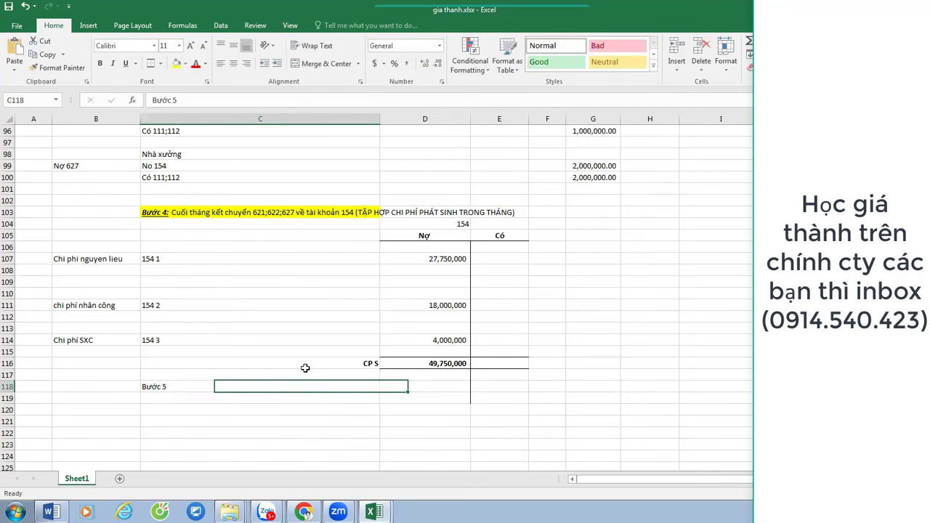
key(shift+Right)
key(ctrl+x)
key(Down)
key(Down)
key(Down)
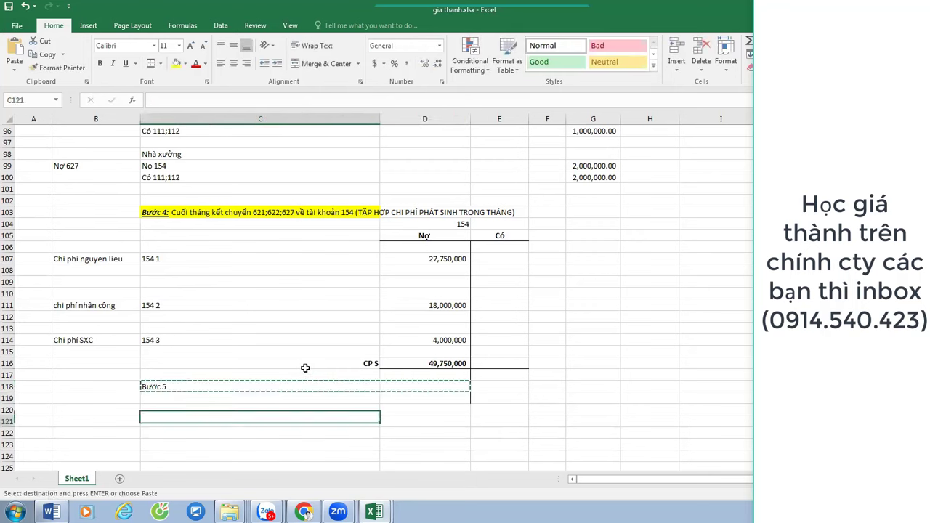
key(ctrl+v)
Extend the heading in C121 to "Bước 5: tính trị giá SP HOÀN THÀNH TRONG KỲ CỦA SPO CHUẨN".
key(F2)
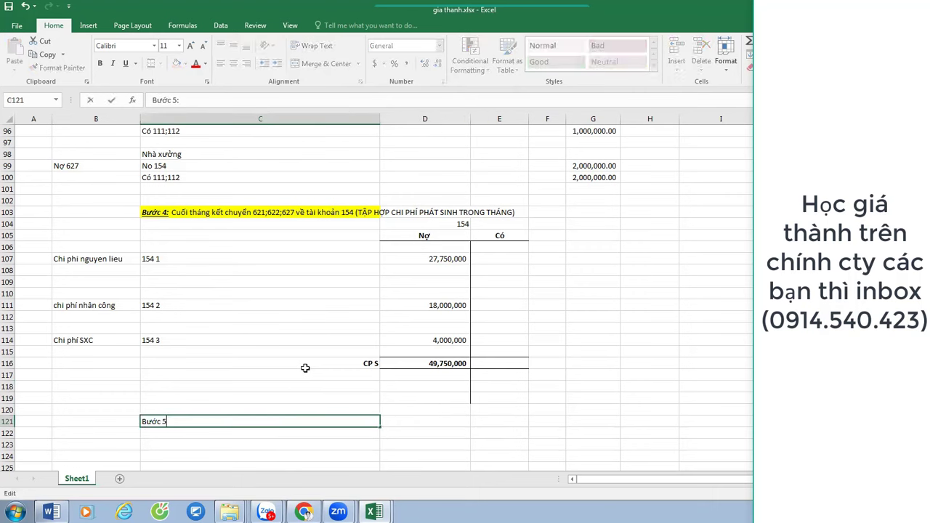
text(: tính)
text( trị gia)
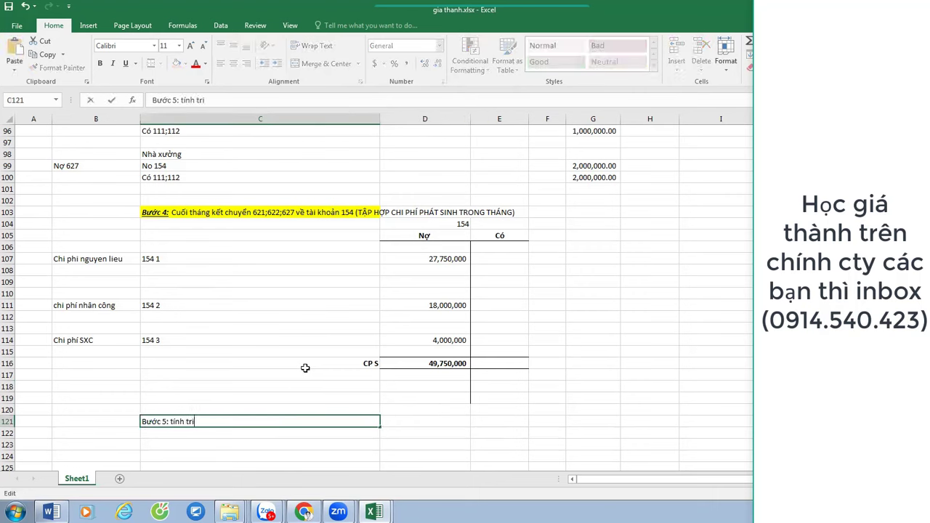
text( SP HOÀN THÀNH TRONG KỲ)
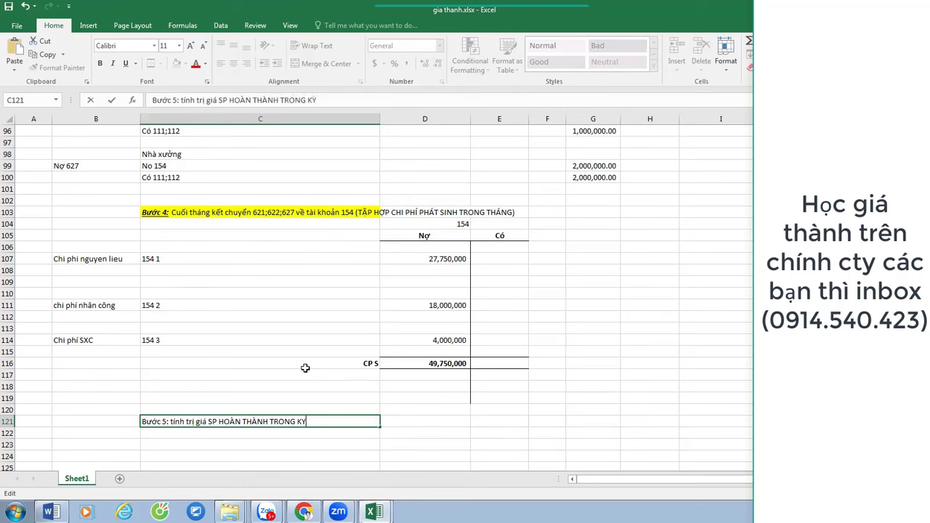
text( CỦA SPO CH)
text(UẢ)
text(N)
key(Return)
Correct "SPO CHUẨN" to "SP CHUẨN" in the Bước 5 heading in C121.
key(Up)
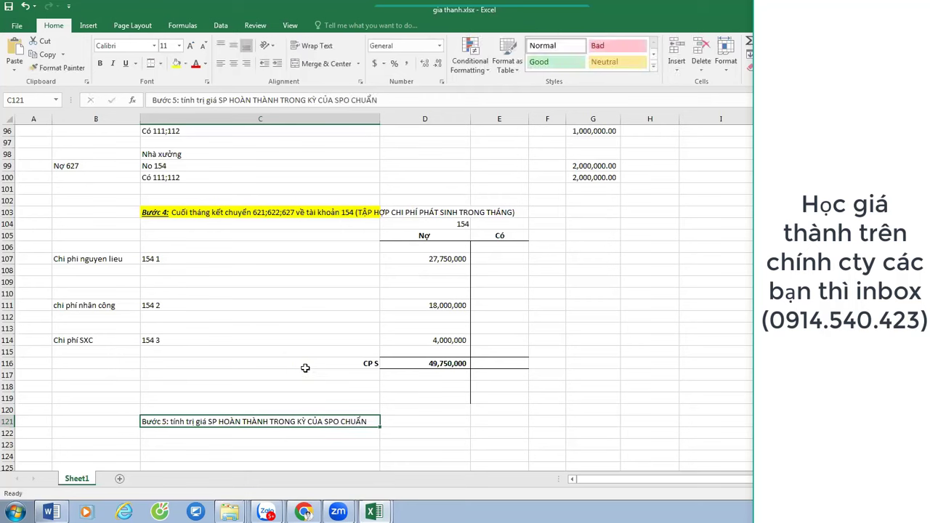
key(F2)
key(Delete)
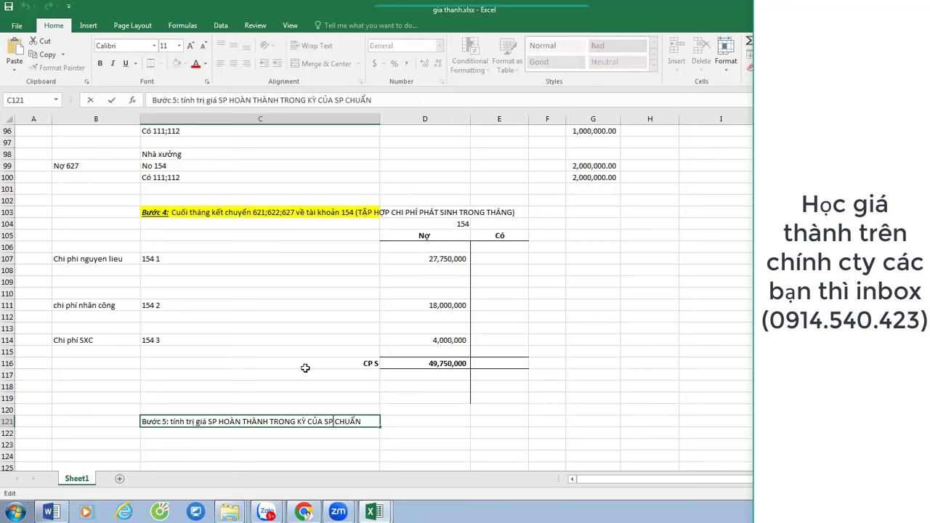
key(BackSpace)
text(P)
key(Return)
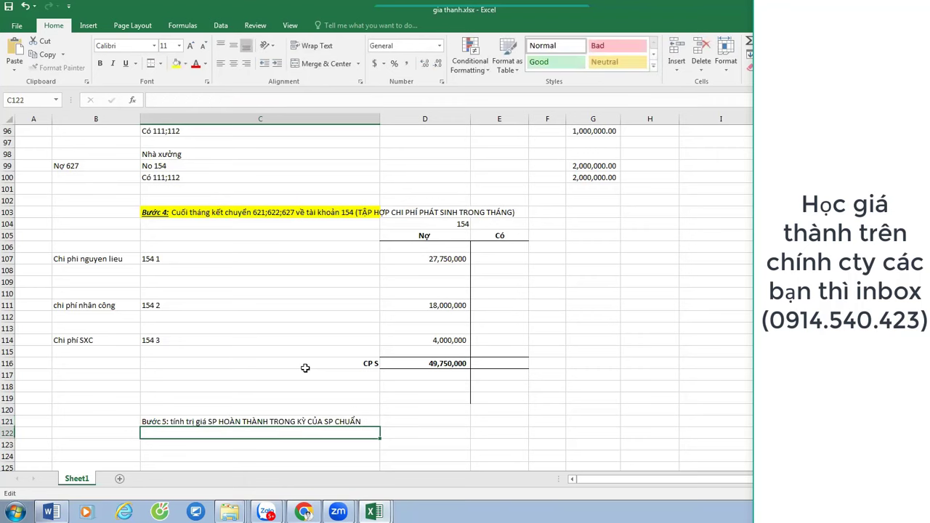
Review the finished products and the converted standard-product total under Bước 2, and return to D121 beside the Bước 5 heading.
scroll(339, 355, up, 6)
scroll(462, 317, up, 8)
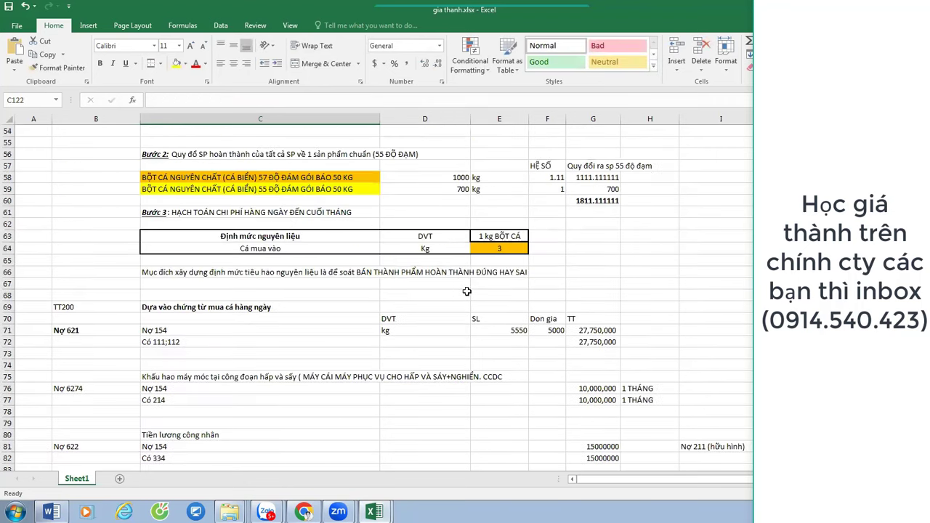
click(355, 182)
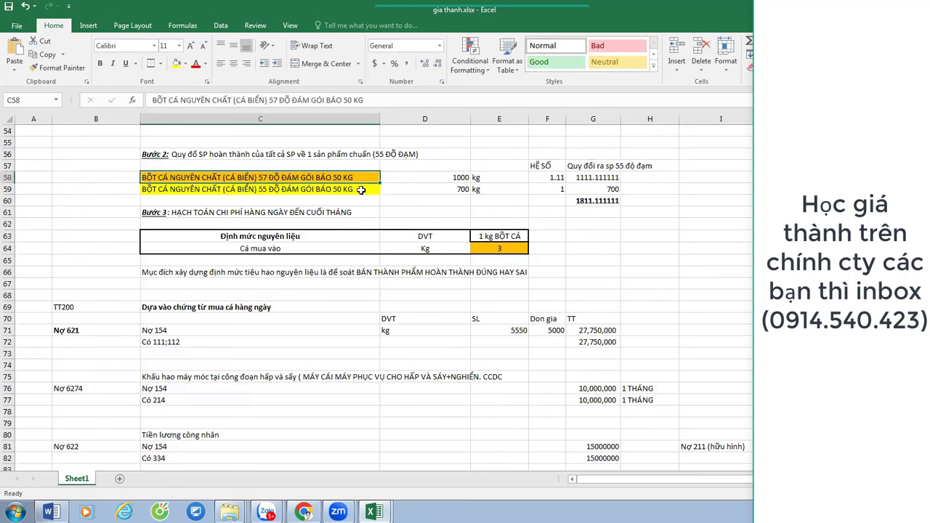
drag(356, 182, 359, 191)
click(610, 201)
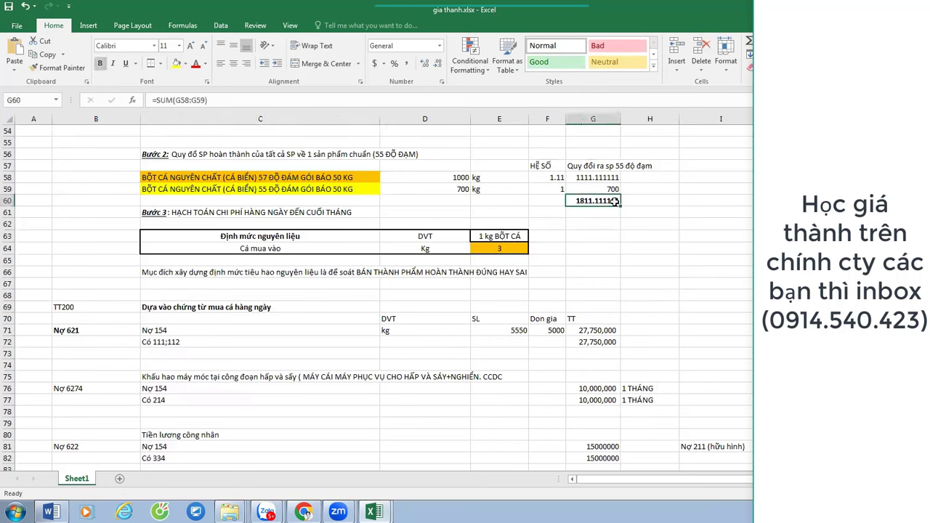
scroll(632, 224, down, 16)
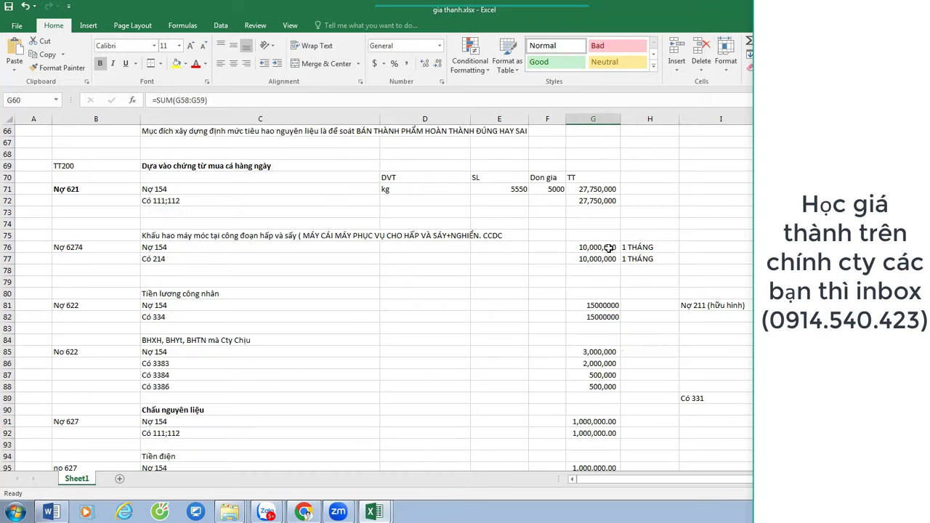
click(442, 351)
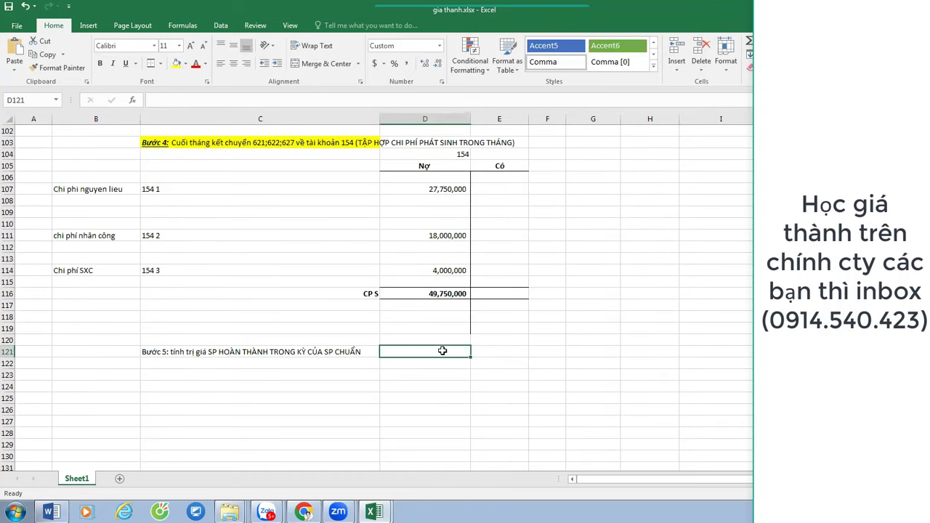
Enter in D121 the text "=154 ĐẦU KỲ+154 PHÁT SINH TRONG KỲ -154 DD CUOI KY -SP HỎNG - PHẾ LIỆU THU HỒI - SP PHỤ".
text('=)
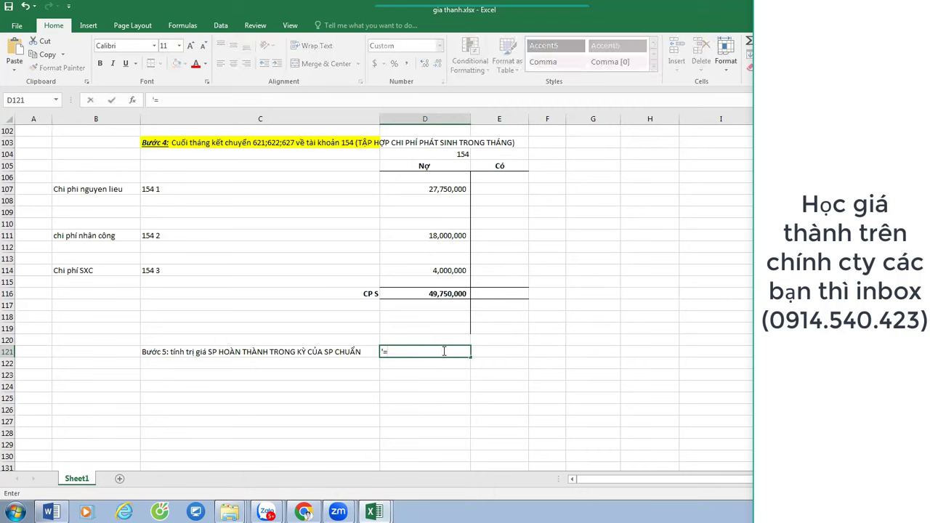
text(154 ĐẦU KỲ+154 PHA)
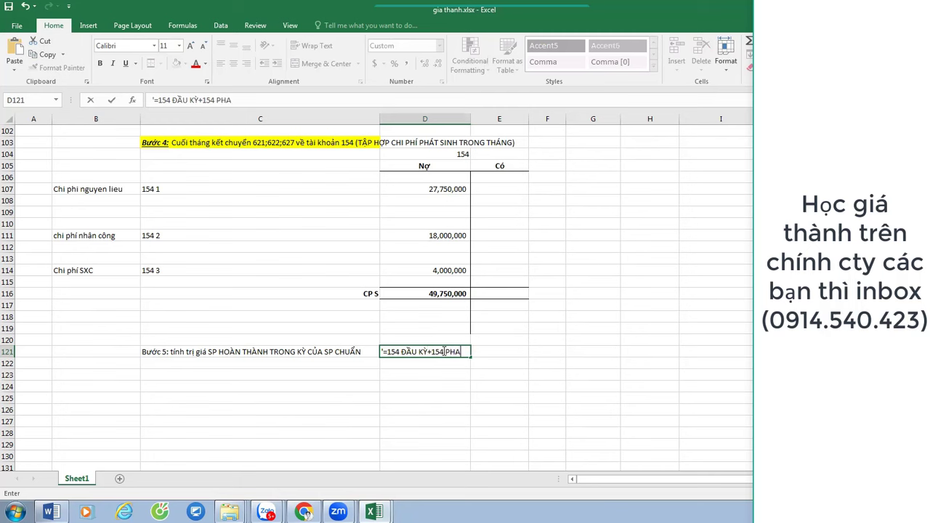
key(BackSpace)
text(ÁT SINH TRONG K)
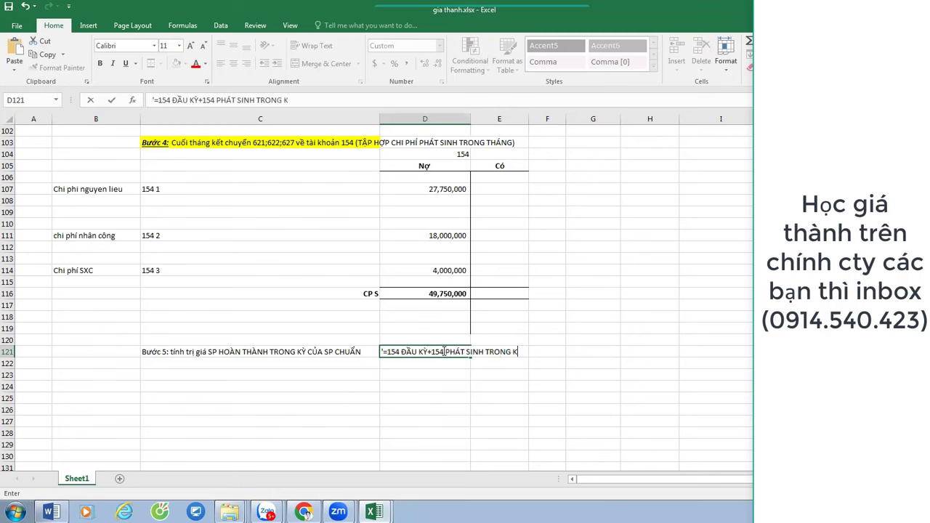
text(Ỳ -154 SS)
text(D CUOI KY )
text(-)
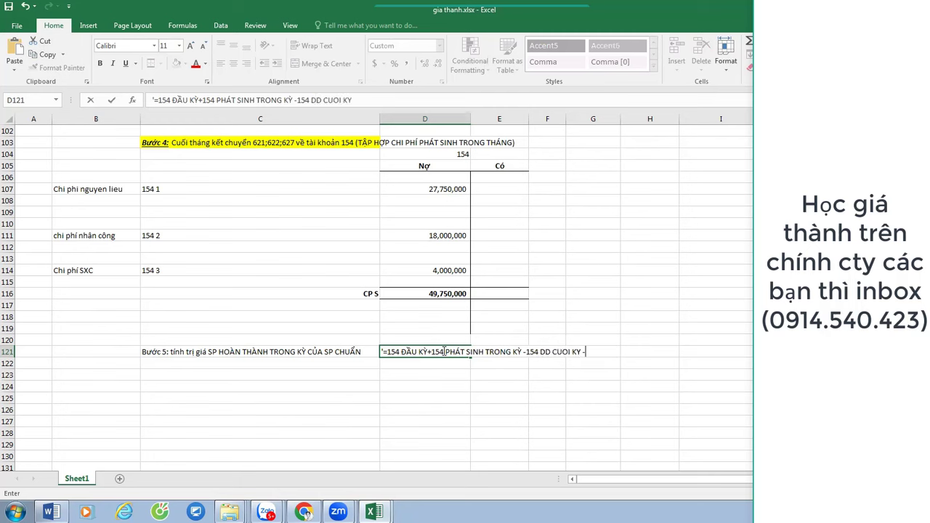
text(SP HỎNG - PHE)
text( LIỆU )
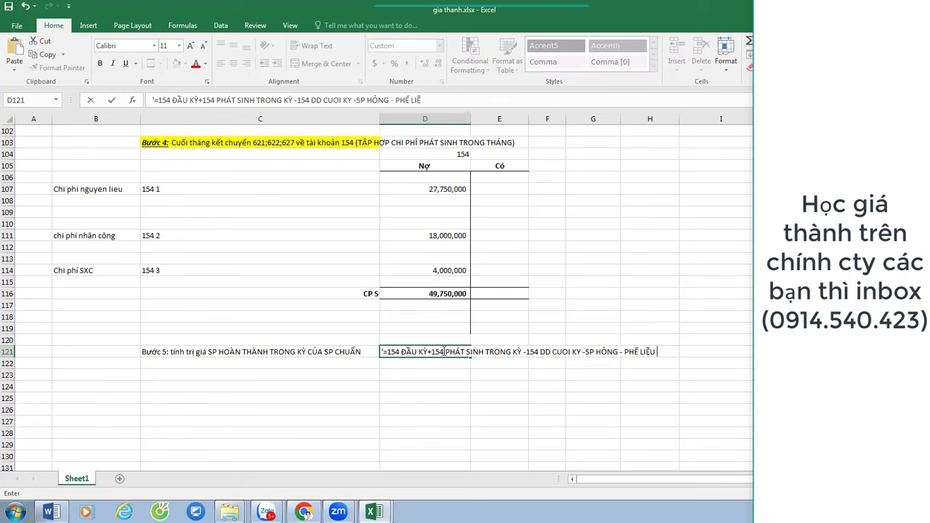
text(THU HO)
text(I - SP PHỤ)
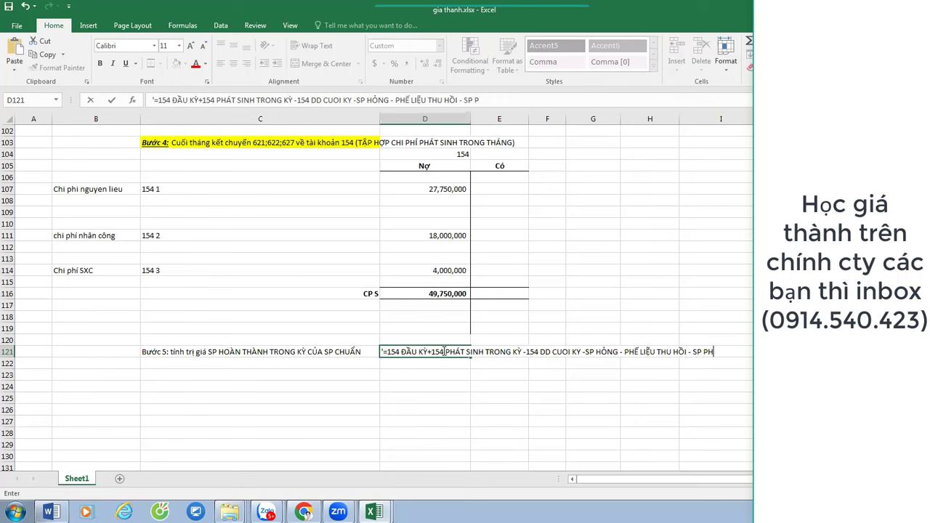
key(Return)
Link D123 to the account 154 debit total in D116 with a formula.
key(Return)
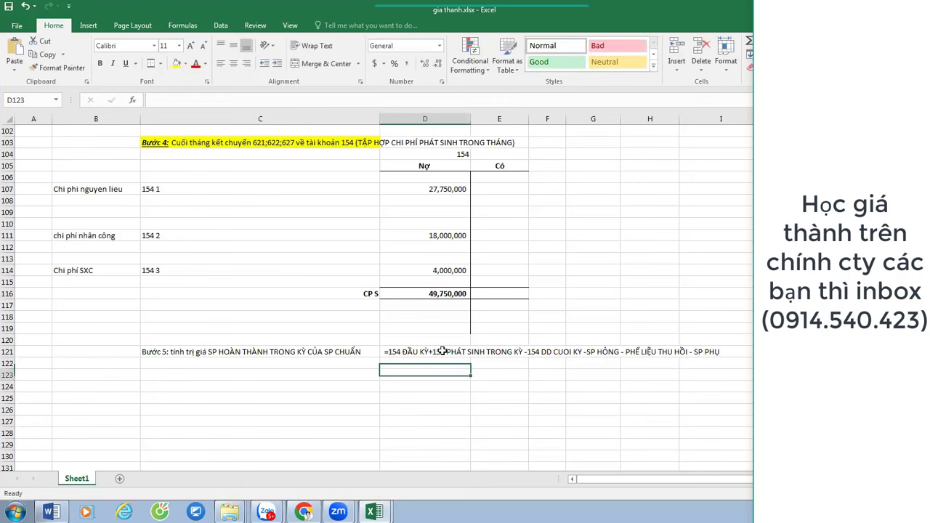
text(=)
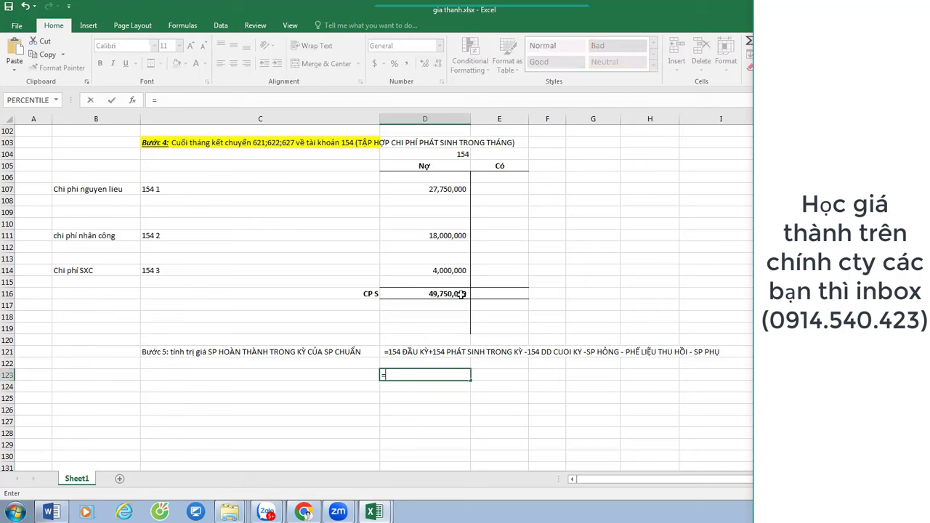
click(461, 294)
key(Return)
Write the heading "Bước 6: TÍNH GIÁ THÀNH CỦA SP CHUẨN (50 ĐỘ" in C124.
key(Left)
key(Left)
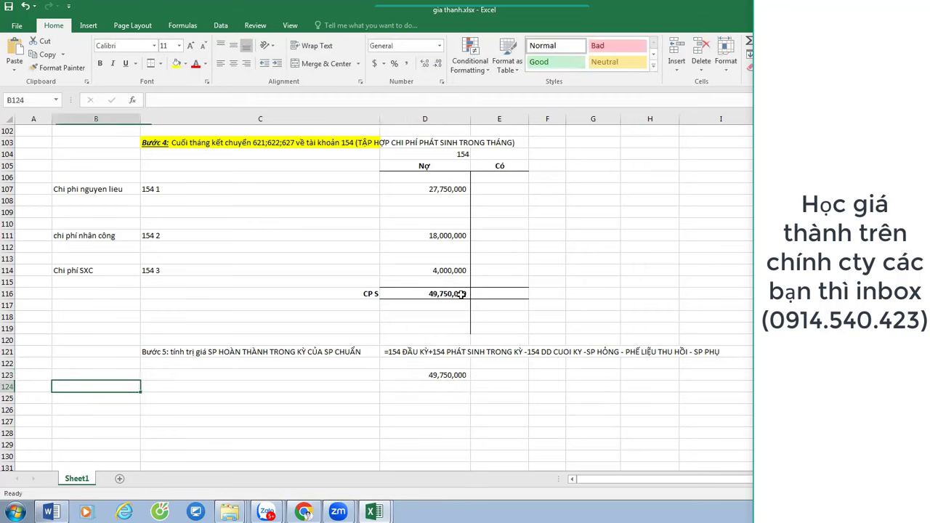
key(Right)
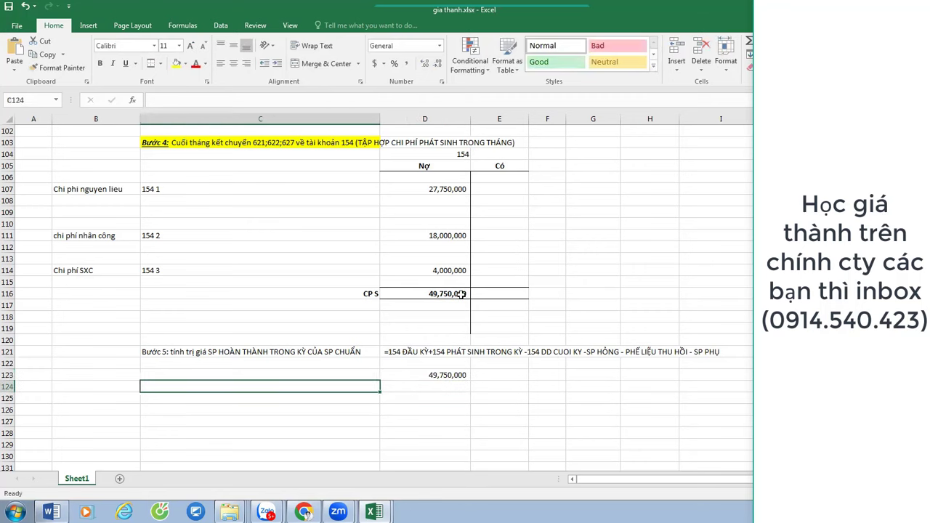
text(Bươ)
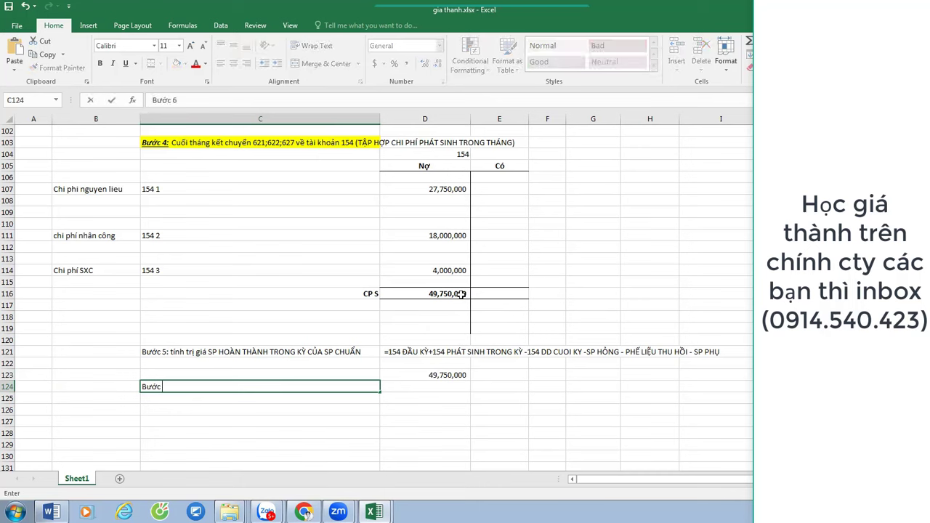
text(H GIÁ THÀNH CUA )
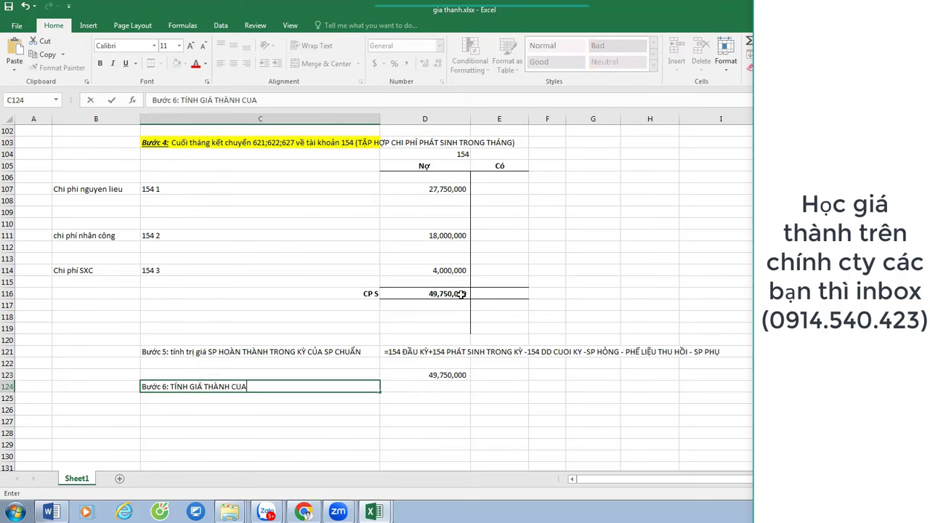
text(SP CHUẨN (50 ĐÔ)
Check the standard product's degree under Bước 2 and complete the C124 heading's ending as "(55 ĐỘ ĐẢM)".
scroll(436, 272, up, 16)
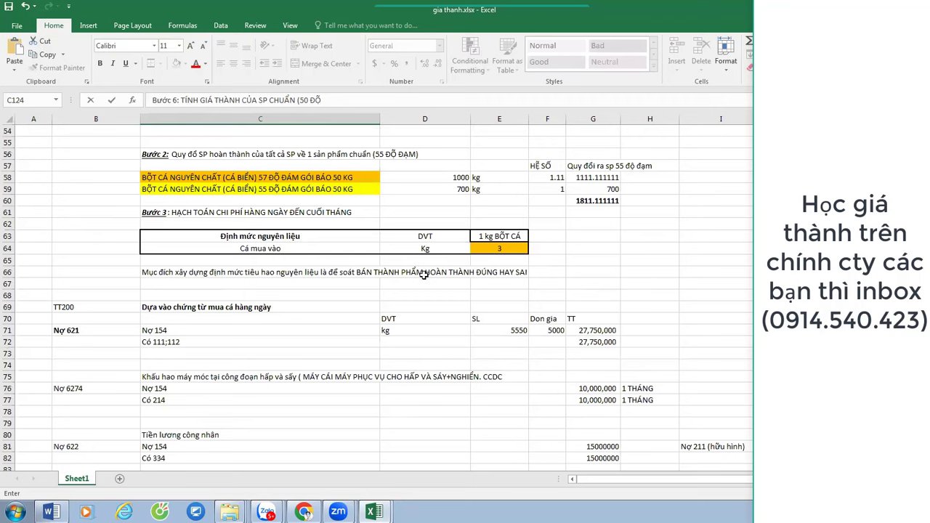
scroll(465, 312, down, 13)
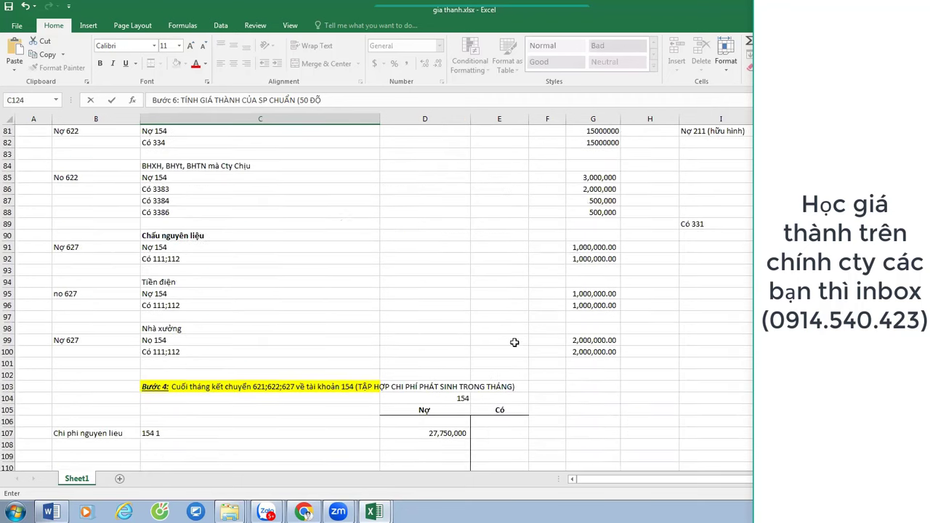
scroll(516, 342, down, 2)
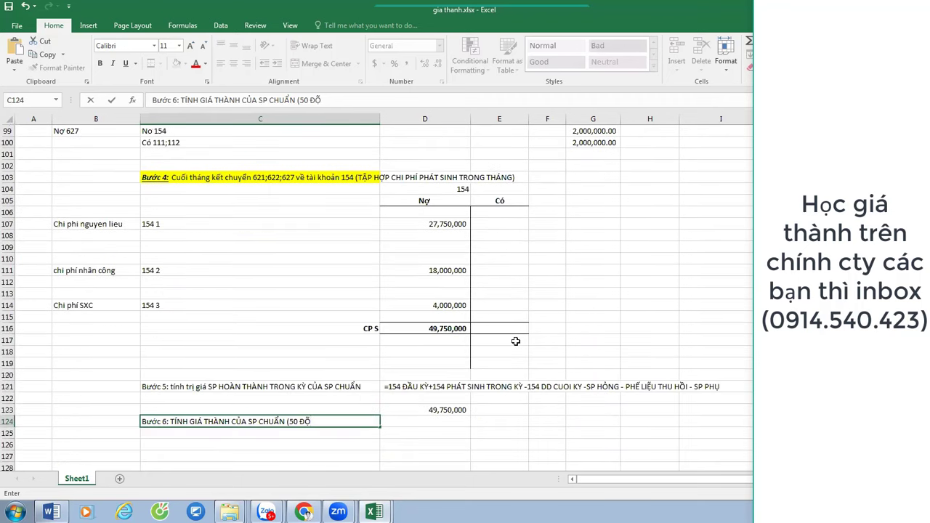
key(BackSpace)
key(BackSpace)
key(BackSpace)
key(BackSpace)
text(ĐO)
key(BackSpace)
key(BackSpace)
key(BackSpace)
text(5 ĐO)
text( ĐẢM)
text(_))
key(Tab)
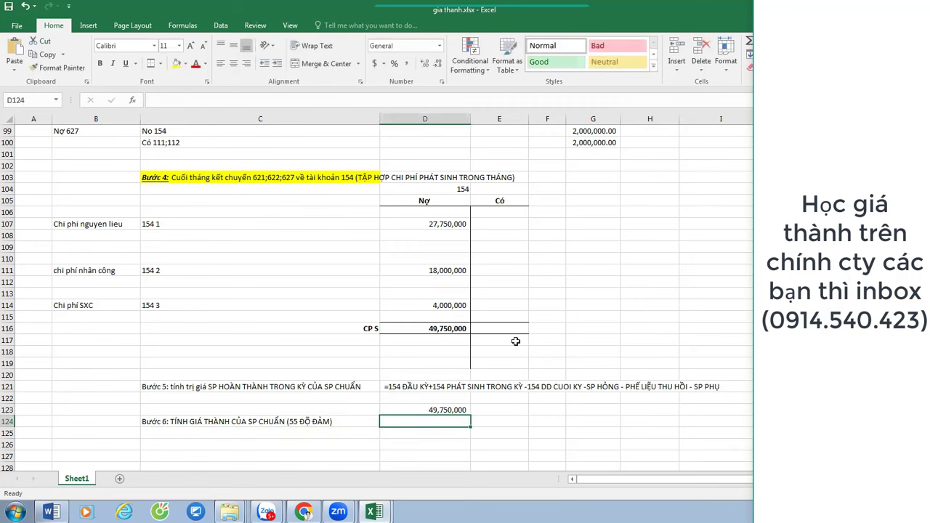
Enter the text "=BƯỚC 5/ SỐ LUỘNG SP HOÀN THÀNH CHUẨN" in D124 beside the Bước 6 heading.
text('=BƯỚ)
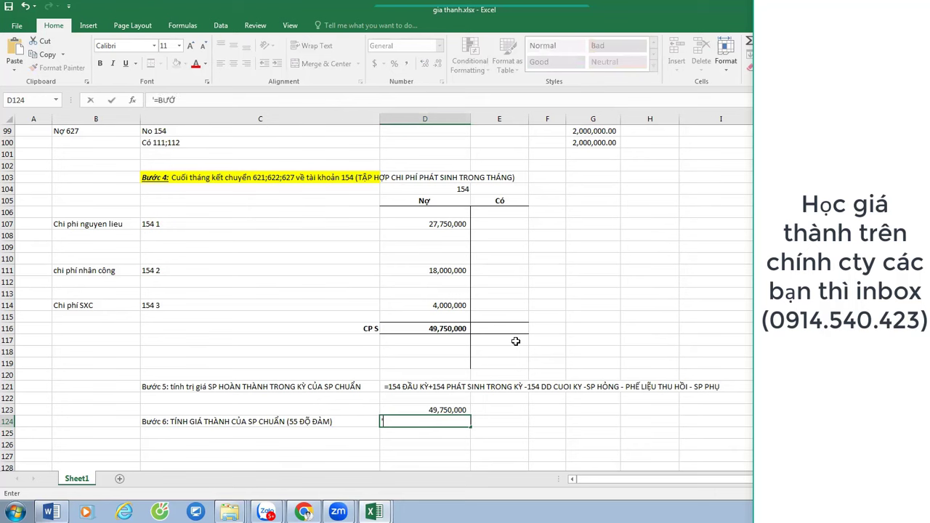
text(C 5/ SỐ LUO)
text(NG)
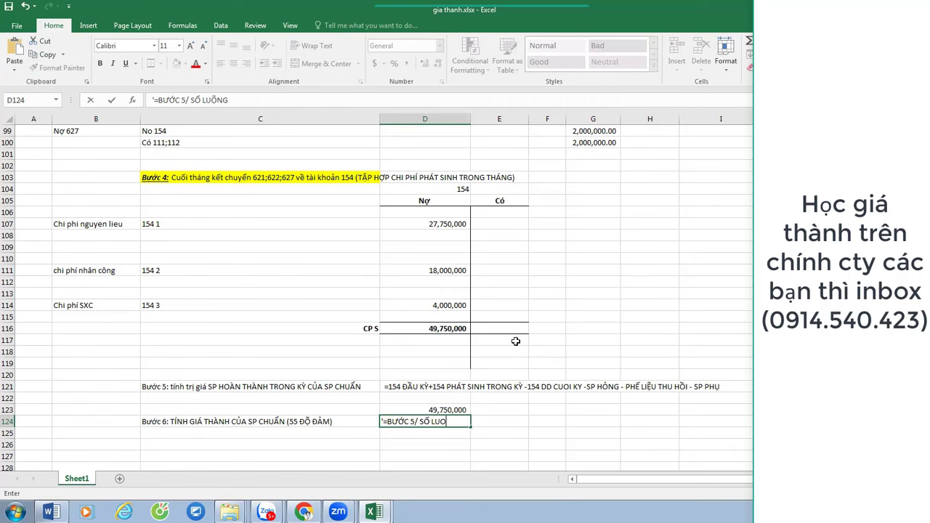
text( SP HOAÀN THÀNH CH)
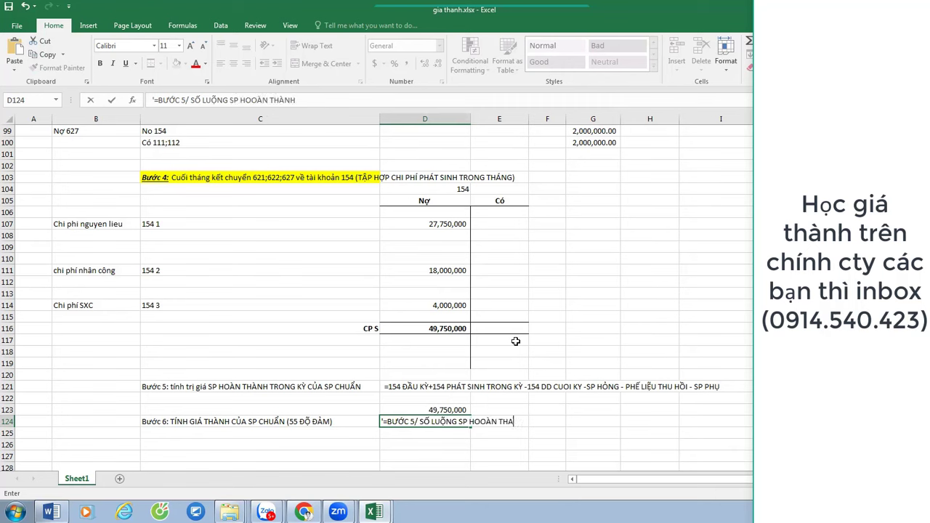
text(UẨN)
key(Return)
key(Up)
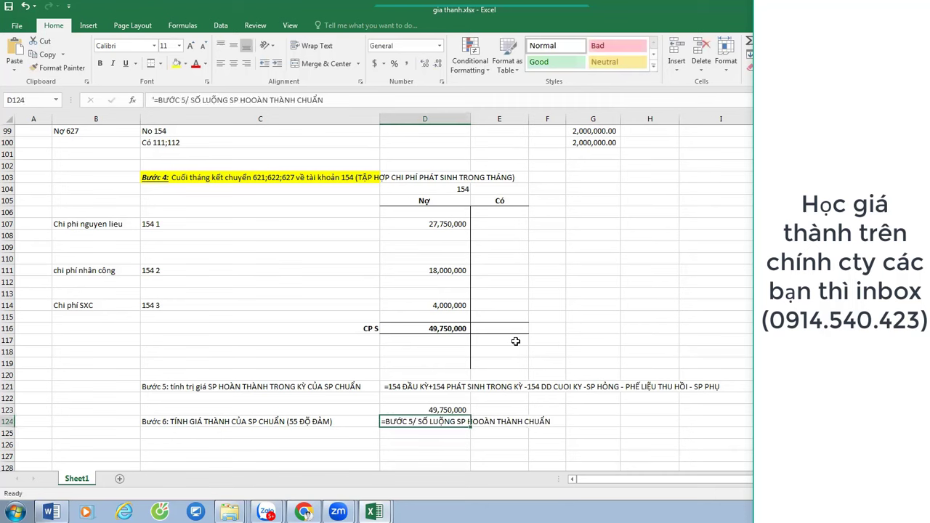
key(Up)
key(Down)
key(F2)
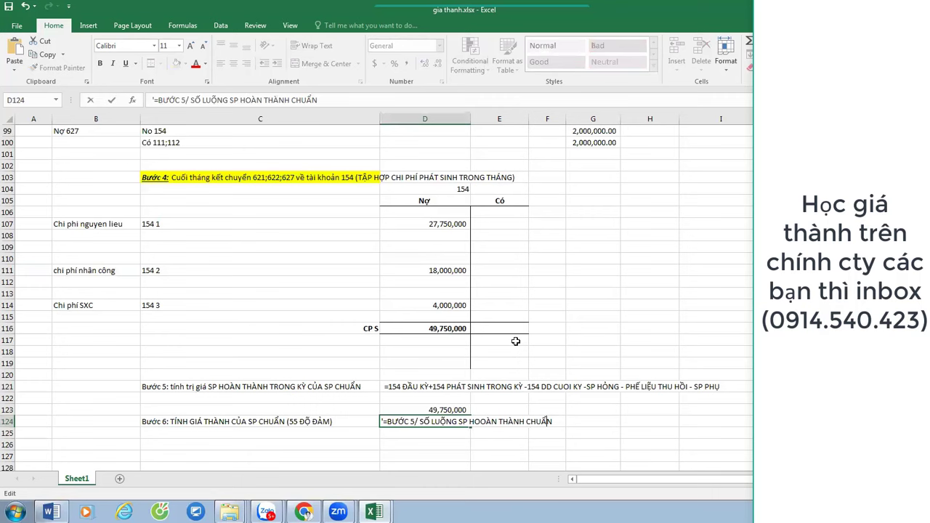
key(Return)
Calculate the standard product's unit cost in D125 by dividing D123 by the converted quantity total in G60.
key(Down)
key(Up)
text(=)
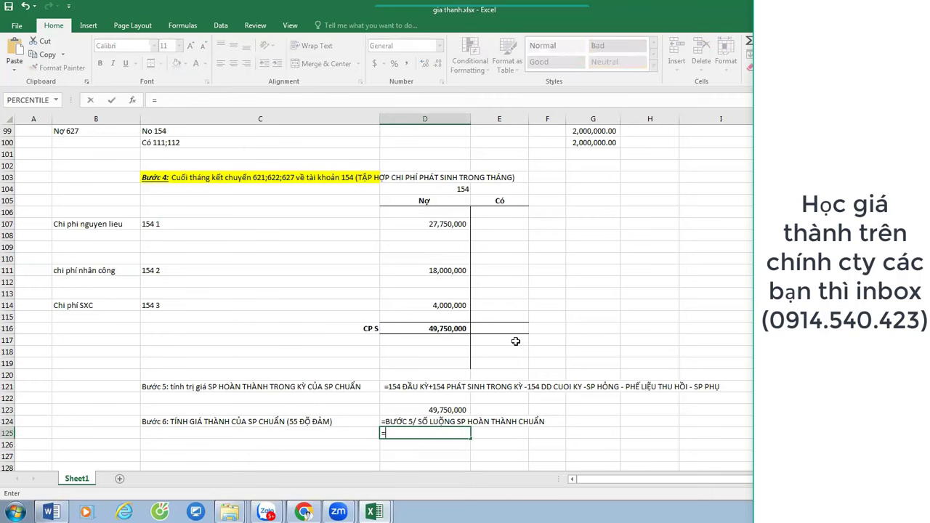
key(Up)
key(Up)
text(/)
scroll(515, 341, up, 14)
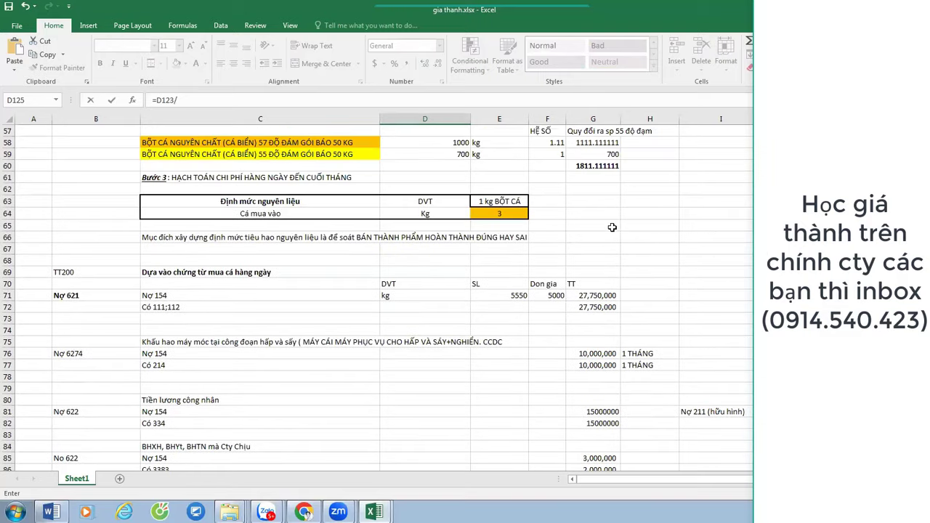
click(614, 165)
key(Return)
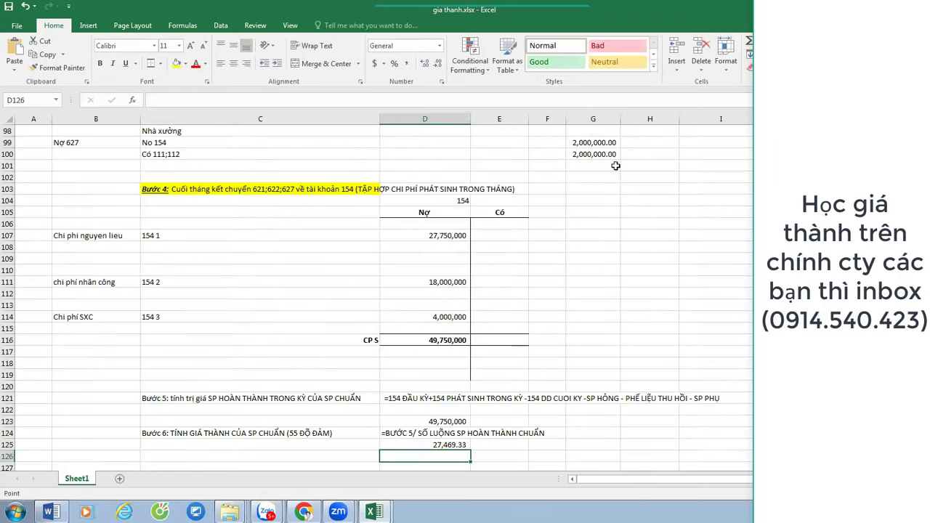
Enter "Bước 6: lập bảng tính giá thành của tu" in C127.
key(Down)
key(Down)
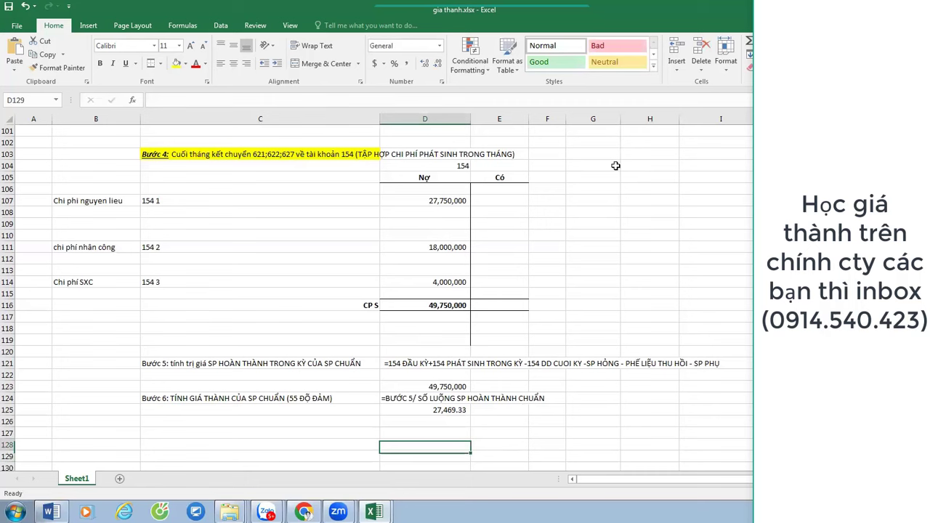
key(Up)
key(Left)
text(Bước)
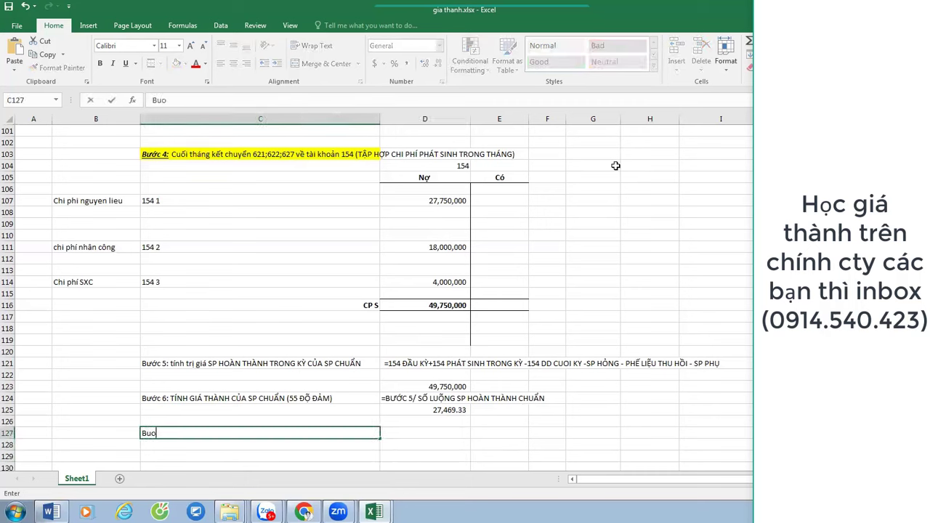
text( 6: lập bảng tính)
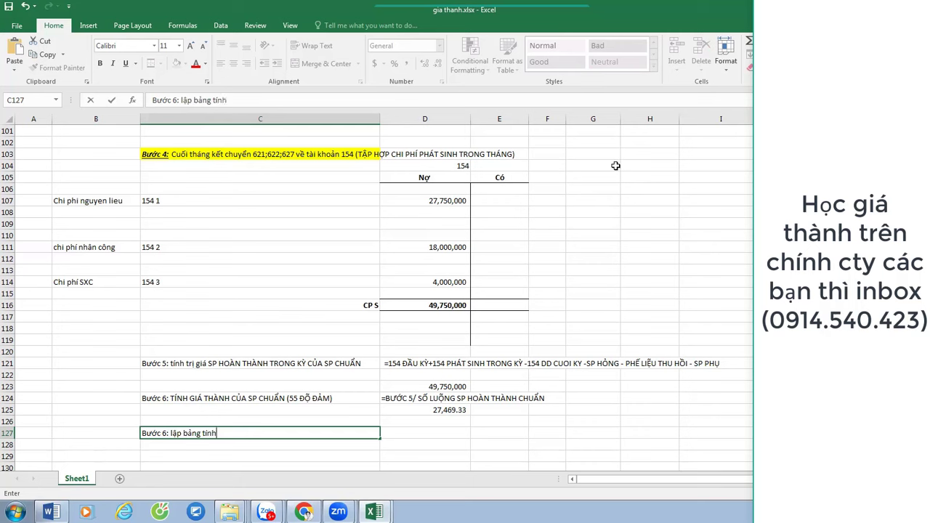
text( giá thành cua tu)
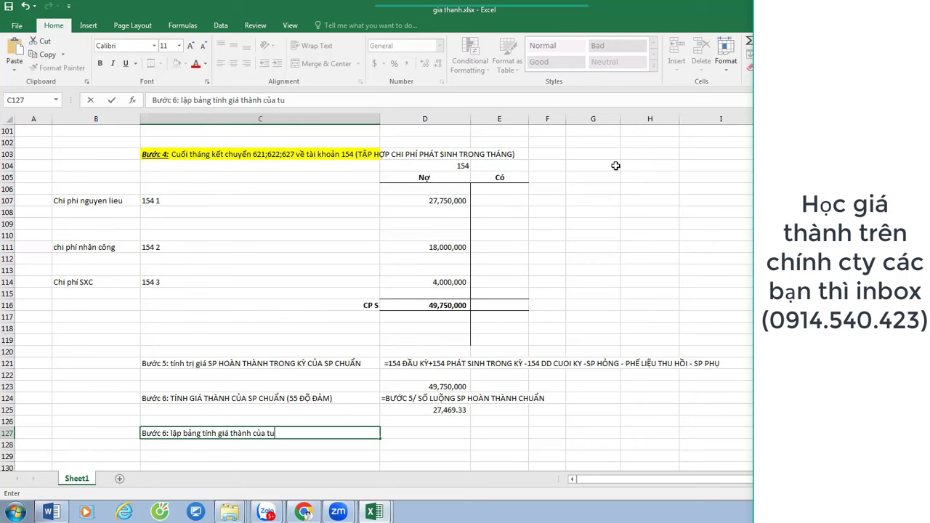
key(ctrl+Return)
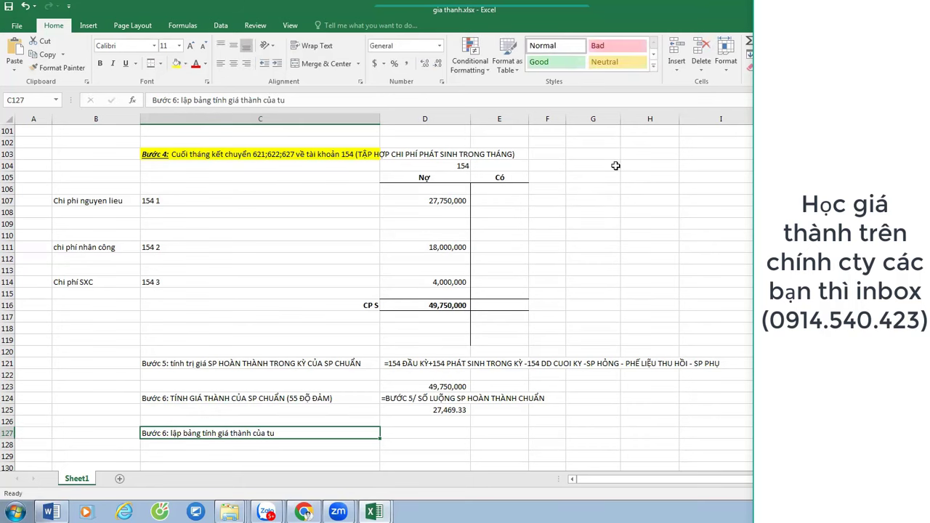
Reword the C127 heading to "Bước 6: GIÁ THÀNH CỦA CÁC SP".
key(F2)
key(BackSpace)
key(BackSpace)
key(BackSpace)
key(BackSpace)
key(BackSpace)
key(BackSpace)
key(BackSpace)
key(BackSpace)
key(BackSpace)
key(BackSpace)
key(BackSpace)
key(BackSpace)
key(BackSpace)
key(BackSpace)
key(BackSpace)
key(BackSpace)
key(BackSpace)
key(BackSpace)
key(BackSpace)
key(BackSpace)
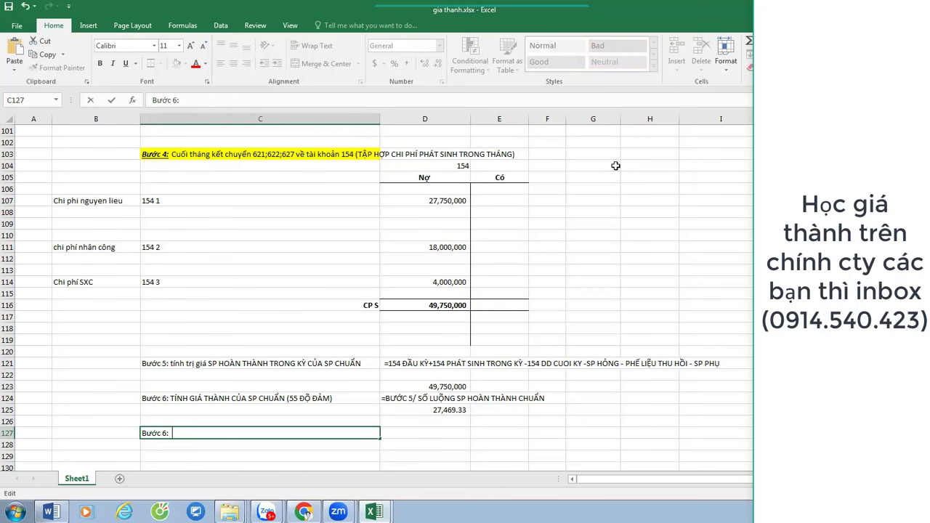
text(GIÁ THÀNH CỦA sp)
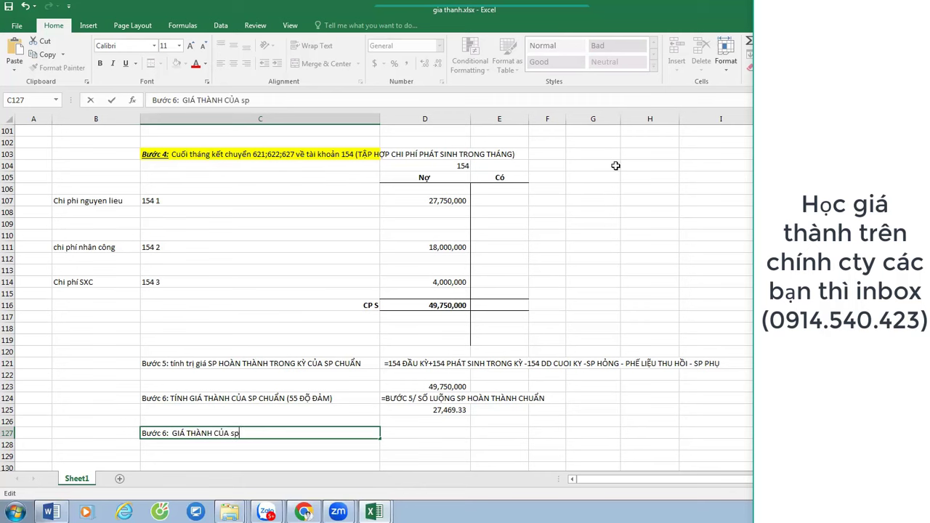
key(BackSpace)
key(BackSpace)
text(CA SP)
key(Return)
Copy the two fish-meal product names from C58:C59 under Bước 2 into C129:C130.
scroll(312, 230, up, 8)
scroll(311, 230, up, 8)
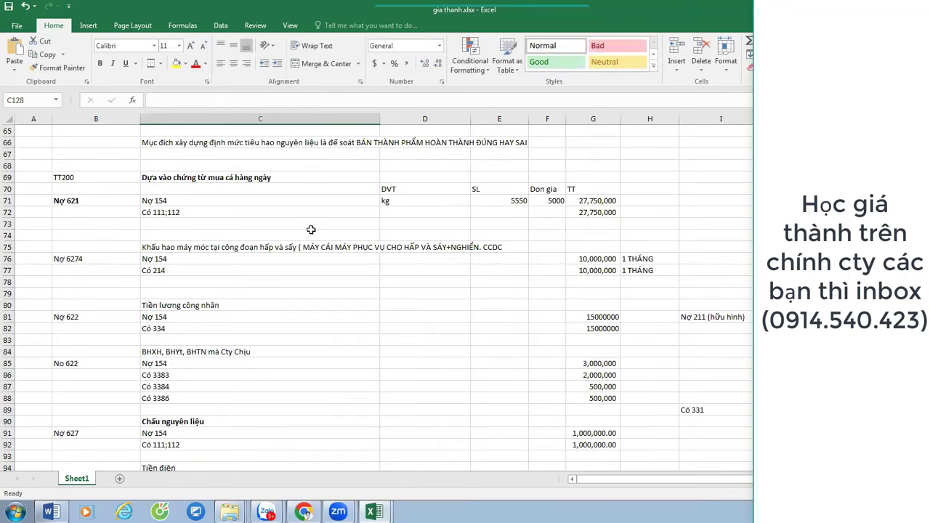
click(306, 191)
drag(307, 195, 308, 201)
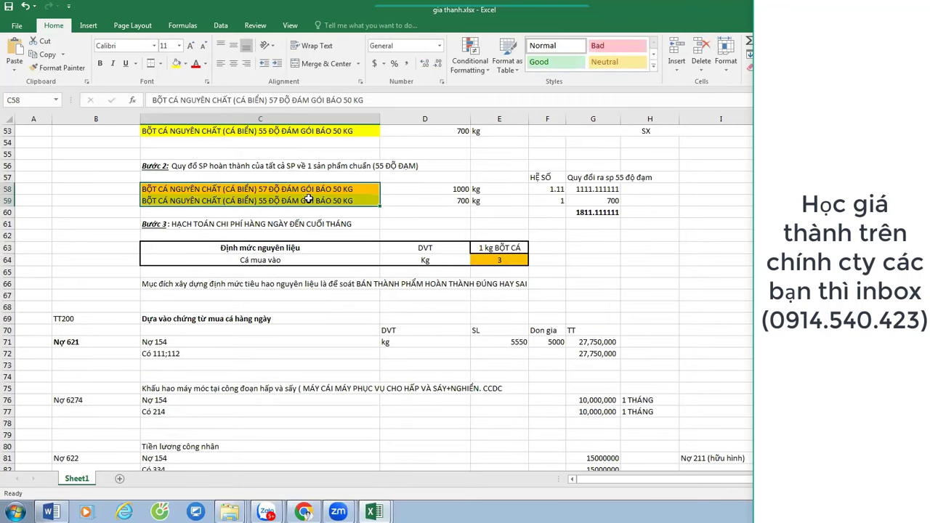
key(ctrl+c)
scroll(284, 349, down, 19)
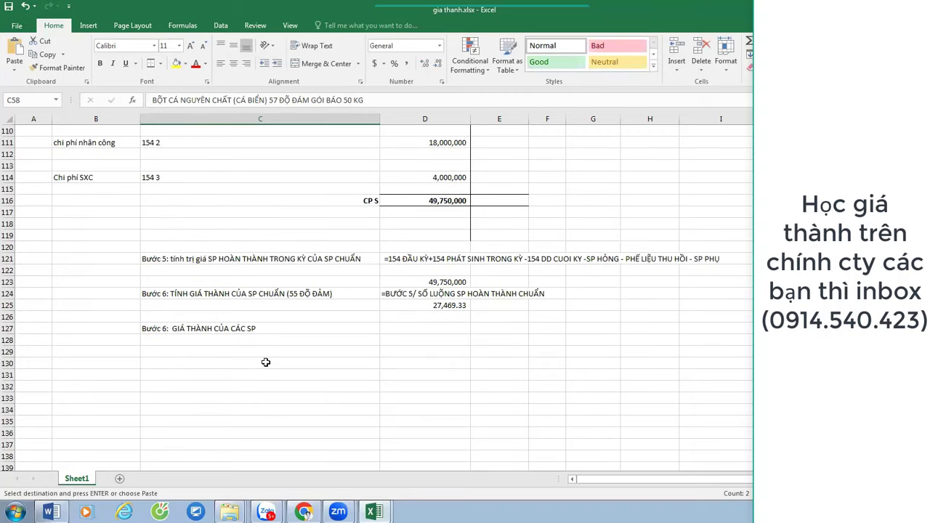
click(214, 351)
key(ctrl+v)
Enter the column heading "HẾ SỐ" in D128 above the product rows.
click(408, 342)
text(HỆ SO)
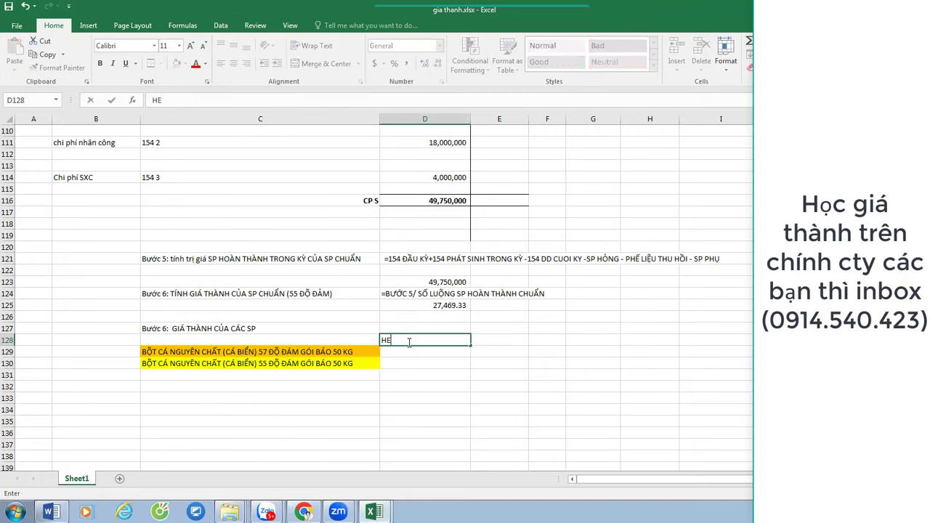
key(Return)
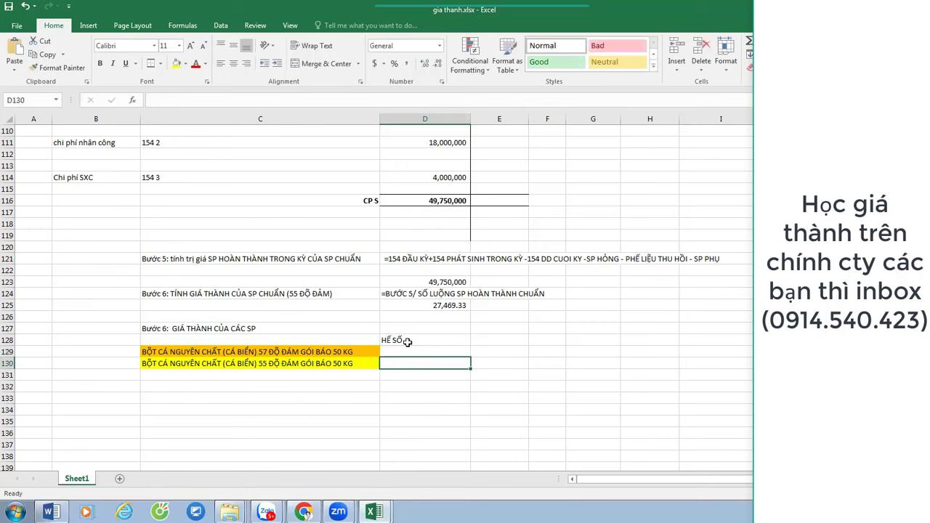
Link D129 and D130 to the two products' coefficients in F58 and F59 under Bước 2.
text(=)
scroll(534, 289, up, 4)
scroll(534, 289, up, 19)
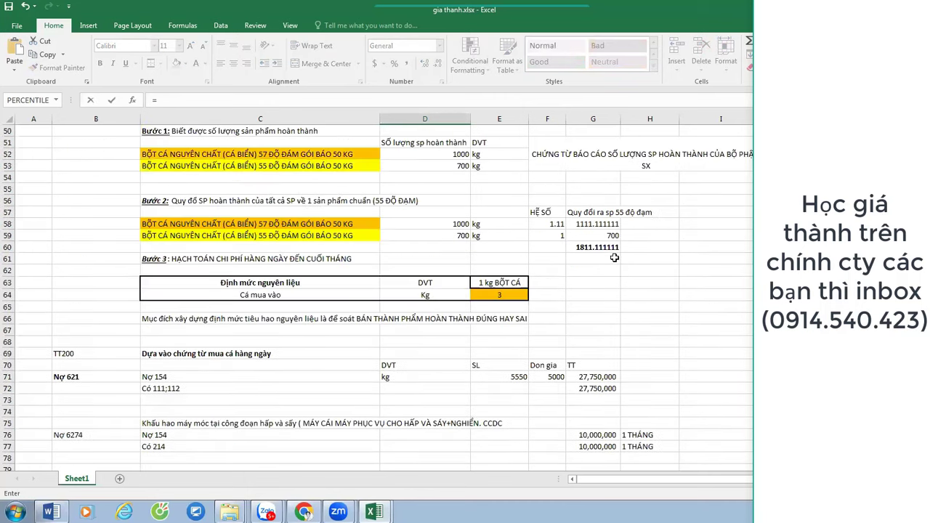
key(Escape)
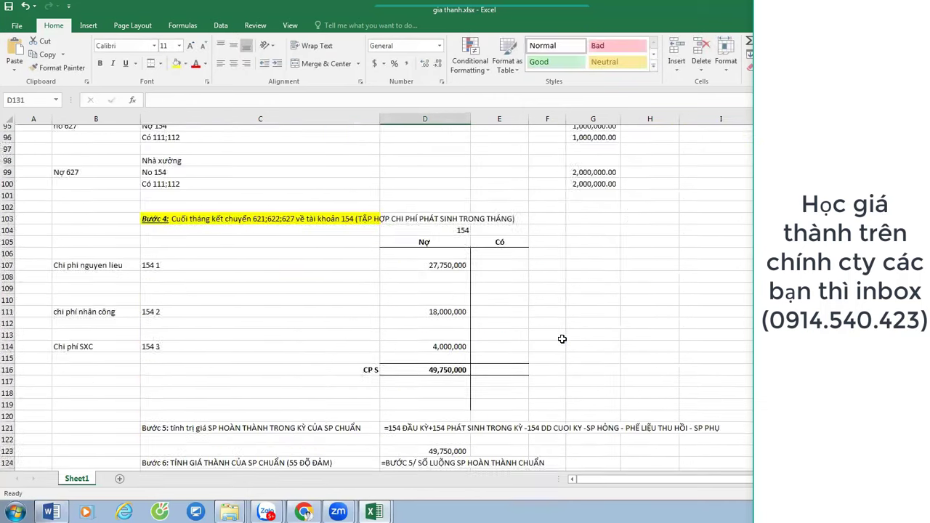
text(=)
scroll(563, 340, up, 13)
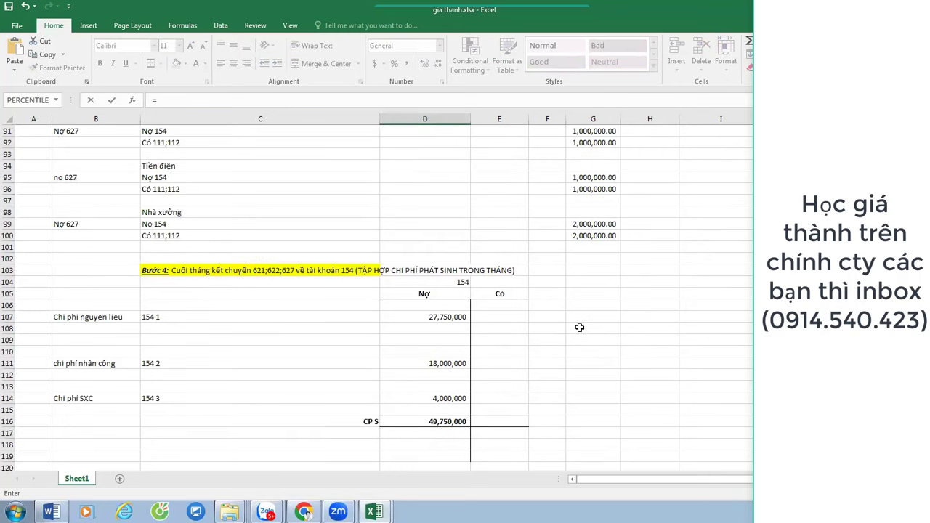
scroll(567, 226, up, 3)
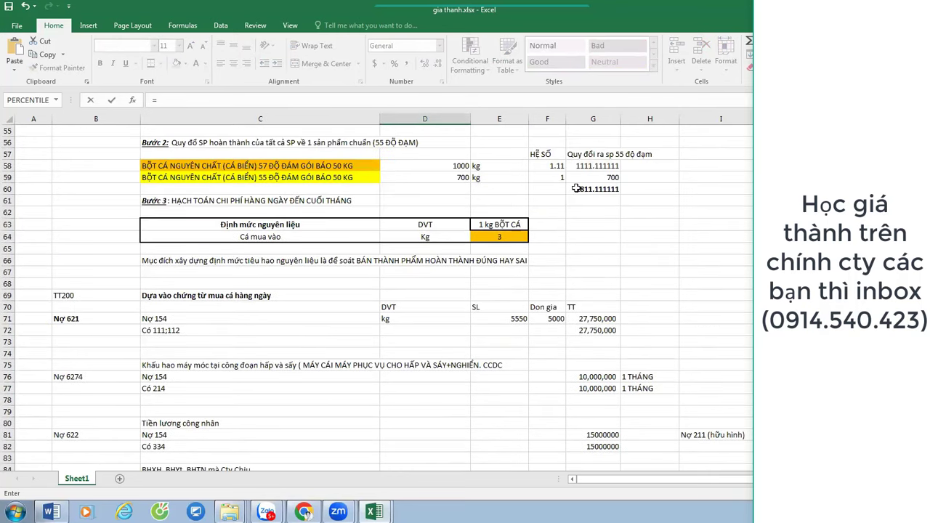
click(557, 166)
key(shift+Return)
Enter the column heading "GIÁ THÀNH SP CHUẨN" in E128.
key(Right)
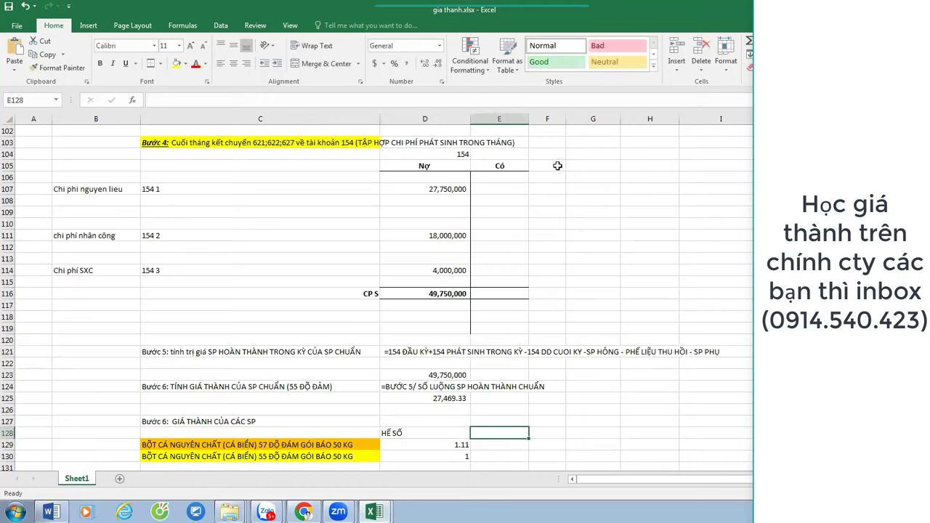
text(g)
key(BackSpace)
text(GIA)
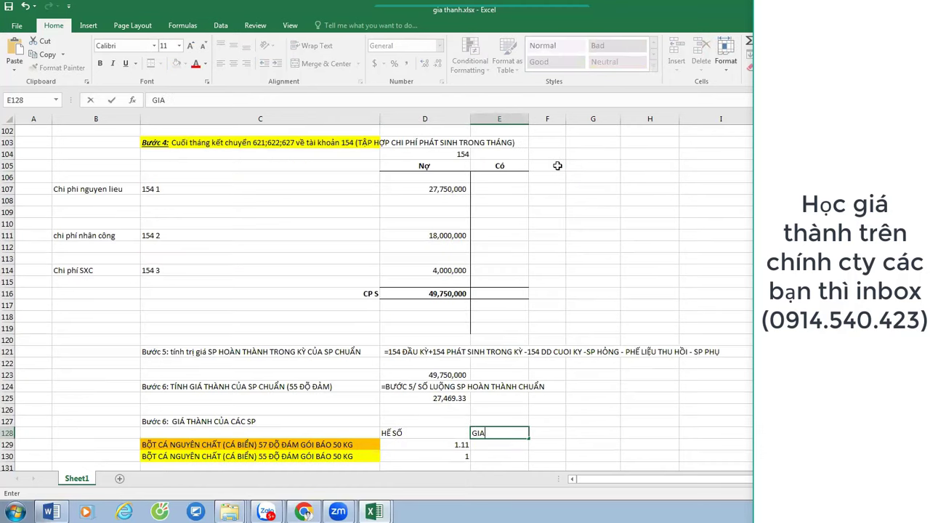
text( THÀNH SP CHUẨN)
key(Return)
Link E130 to the standard product's unit cost in D125.
key(Return)
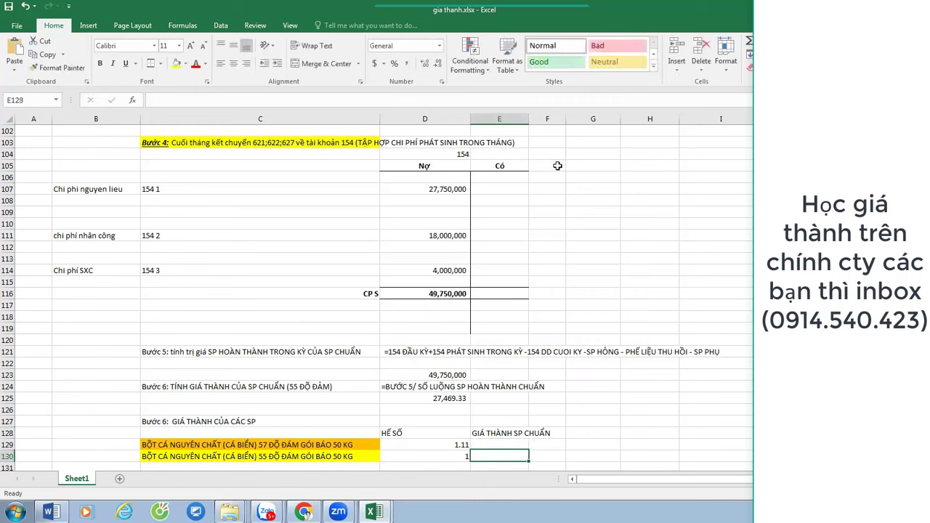
text(=)
click(455, 398)
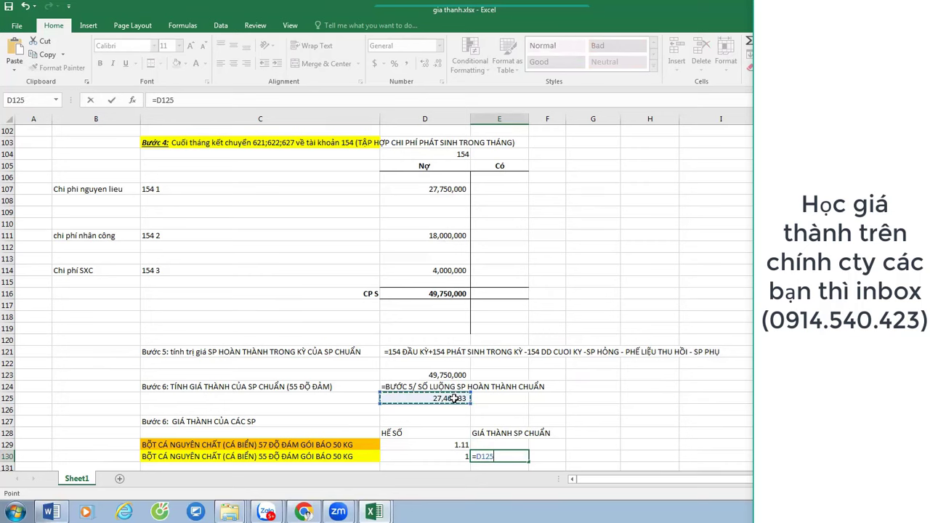
key(Return)
Enter the column heading "Giá thành của từng loại sp" in G128.
key(Up)
key(Up)
key(Up)
key(Right)
key(Right)
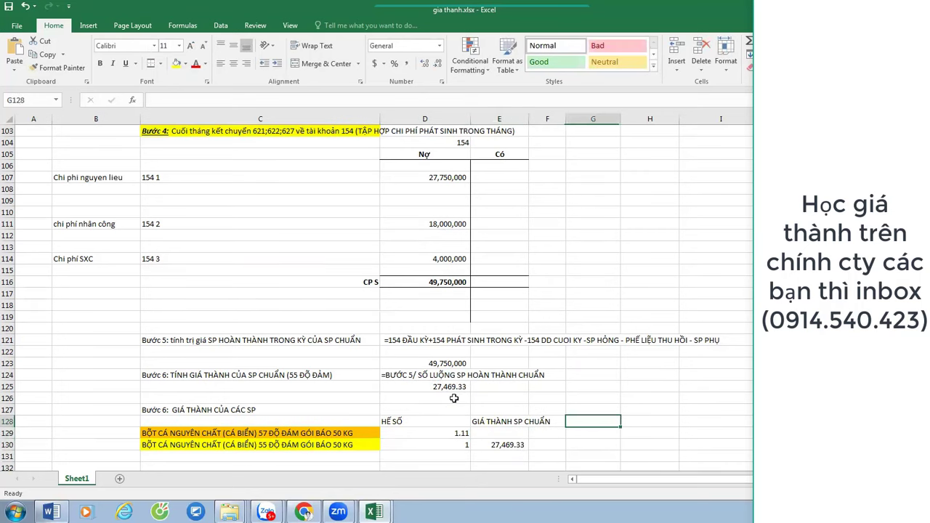
text(Gia thành c)
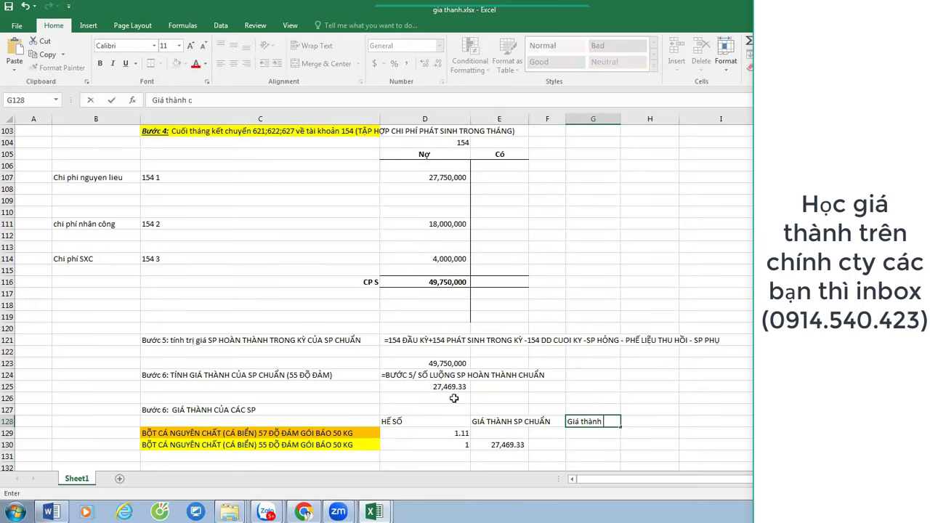
text(ủa tung laoi5)
key(BackSpace)
key(Return)
Calculate the 55-degree product's unit cost in G130 with the formula =E130*D130.
key(Down)
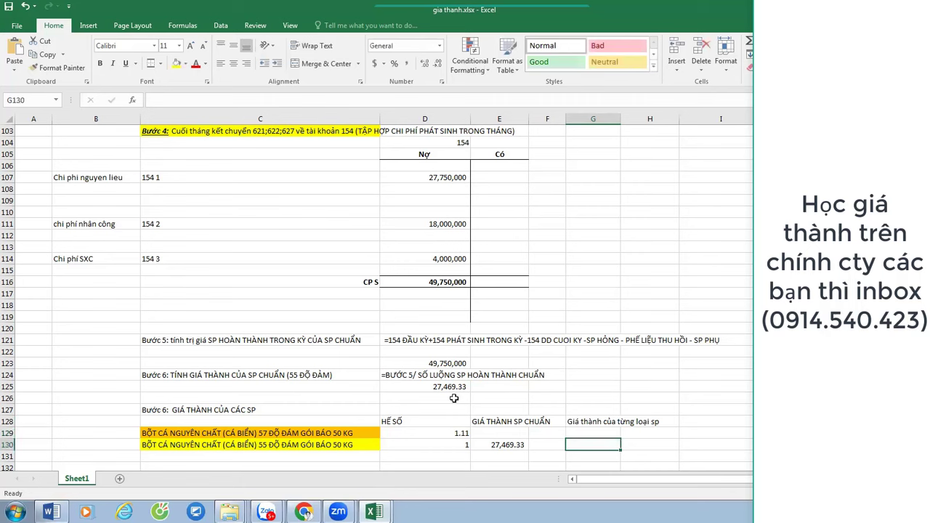
text(=)
key(Left)
key(Left)
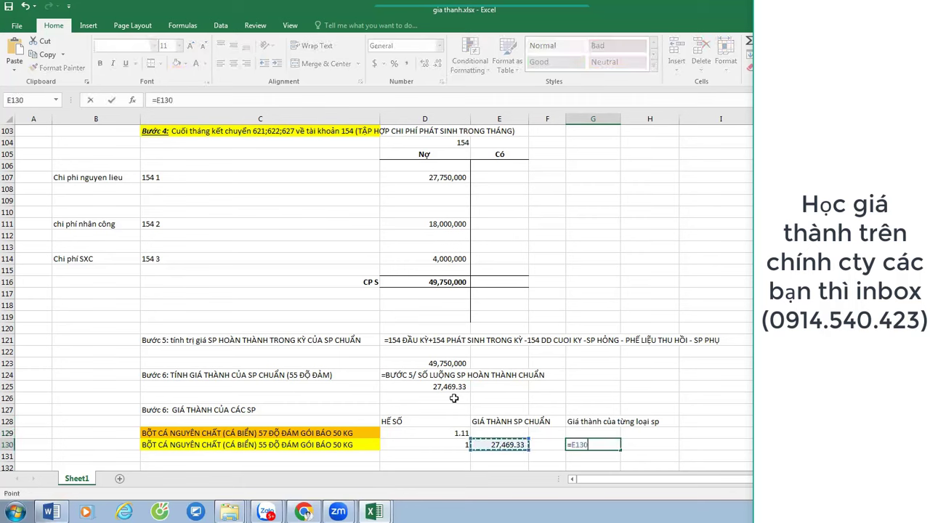
text(*)
key(Left)
key(Left)
key(Left)
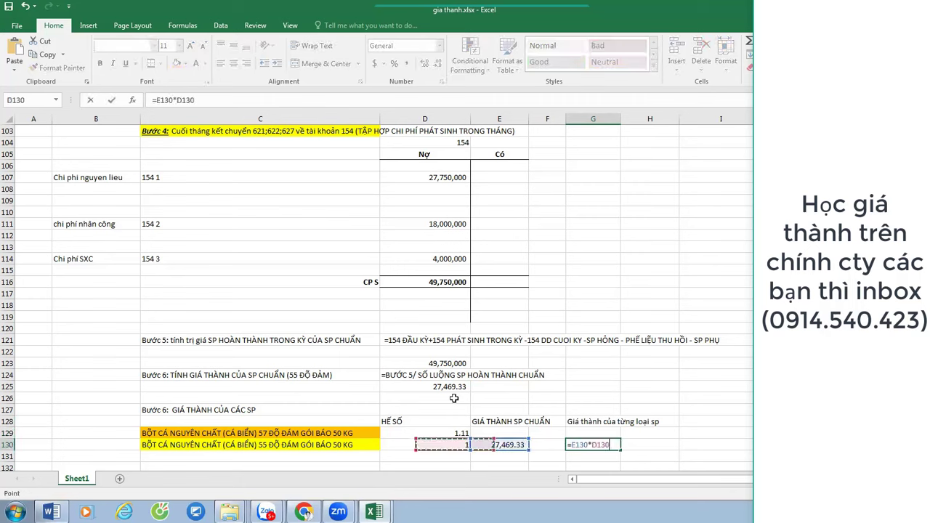
key(ctrl+Return)
Calculate the 57-degree product's unit cost in G129 by multiplying E130 by its coefficient in D129.
key(Up)
text(=)
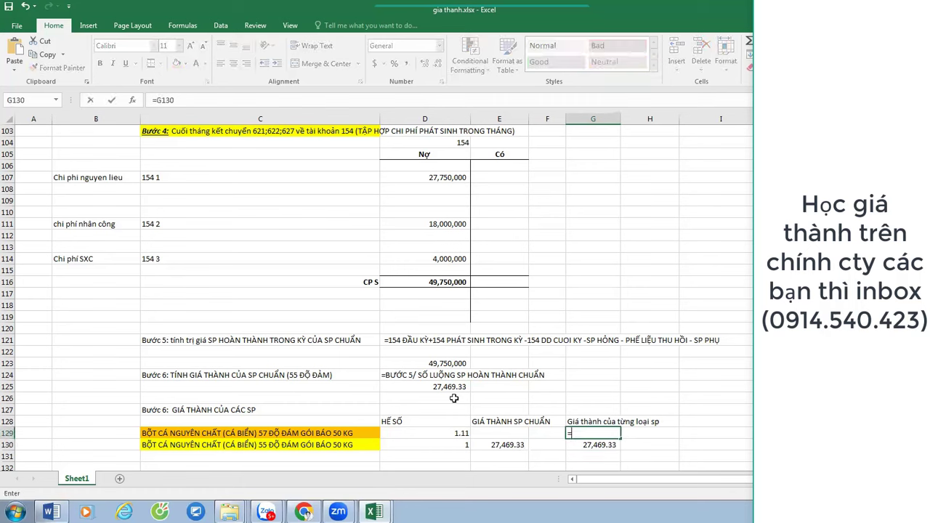
key(Left)
key(Left)
text(*)
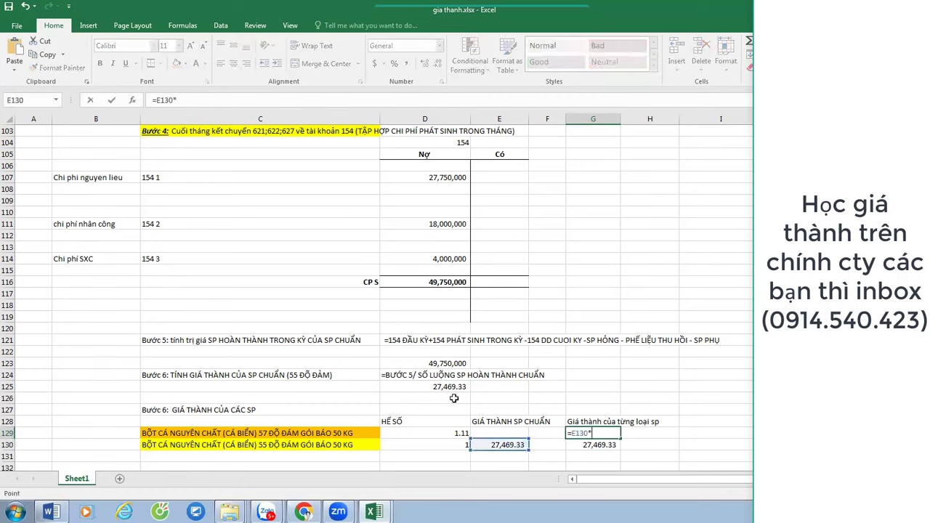
key(Left)
key(Left)
key(Left)
key(Return)
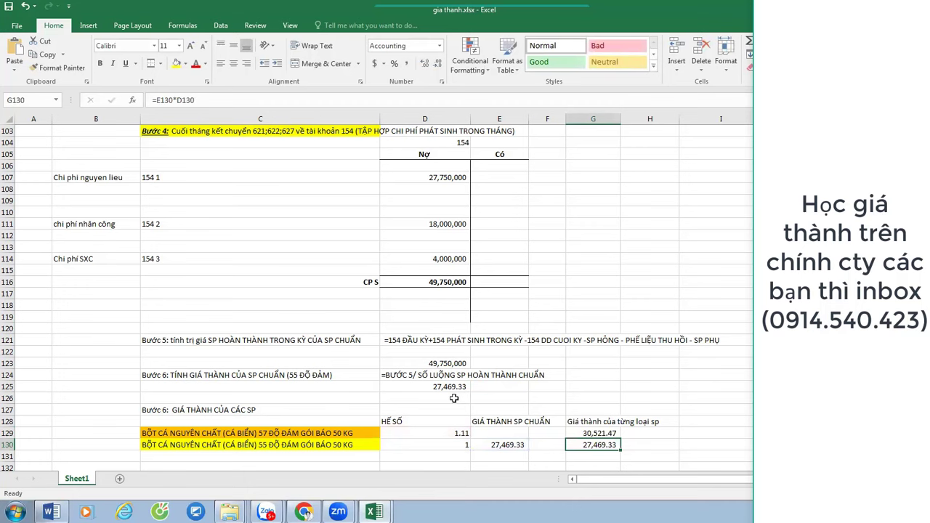
Renumber the C127 heading so that it reads "Bước 7: GIÁ THÀNH CỦA CÁC SP".
key(Left)
key(Left)
key(Left)
key(Left)
key(Down)
key(Down)
key(Up)
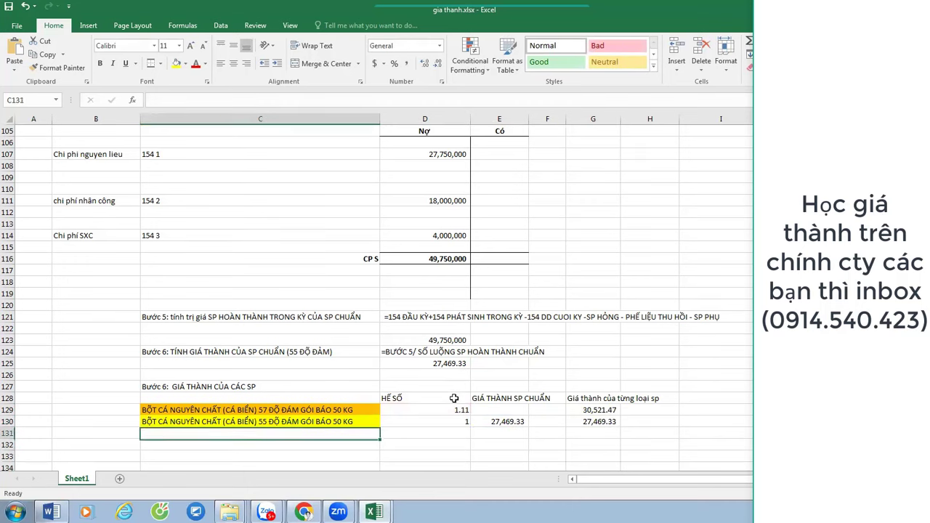
key(Up)
key(Up)
key(Up)
key(Up)
key(F2)
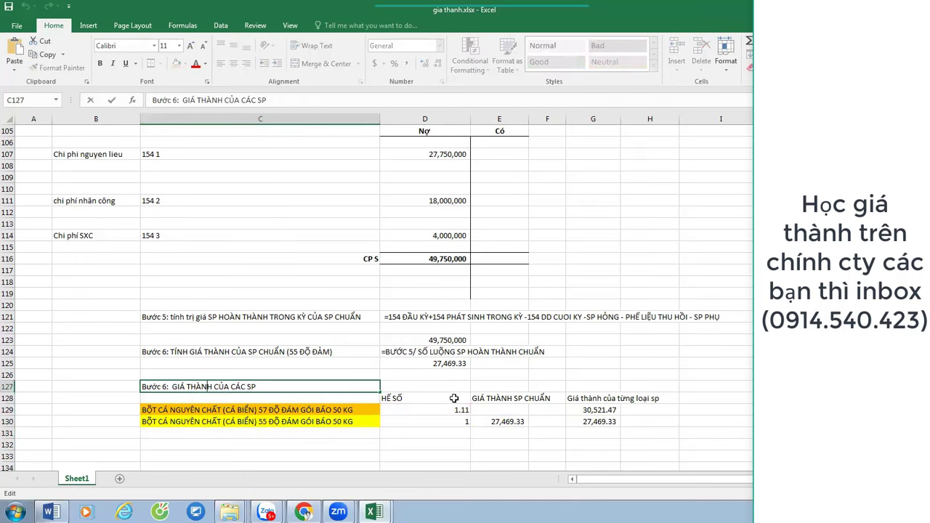
key(BackSpace)
text(7)
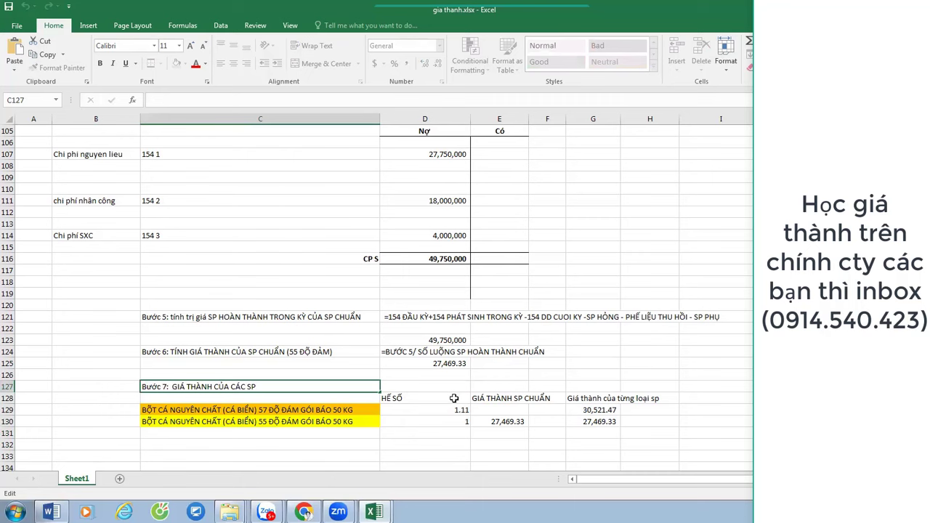
key(Return)
Enter the heading "Bước 8: Tính trị giá nhập kho thành phẩm của từng sp" in C132.
key(Down)
key(Down)
key(Down)
key(Down)
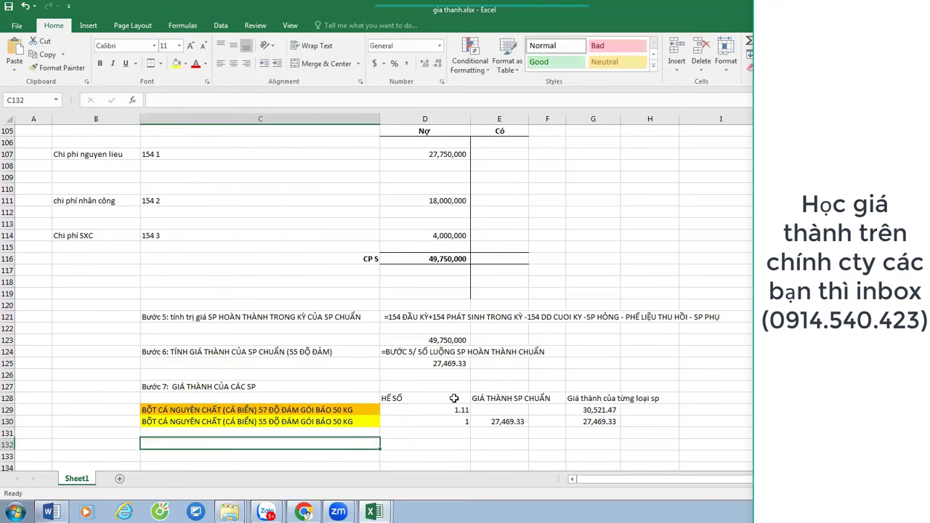
text(Bước 8)
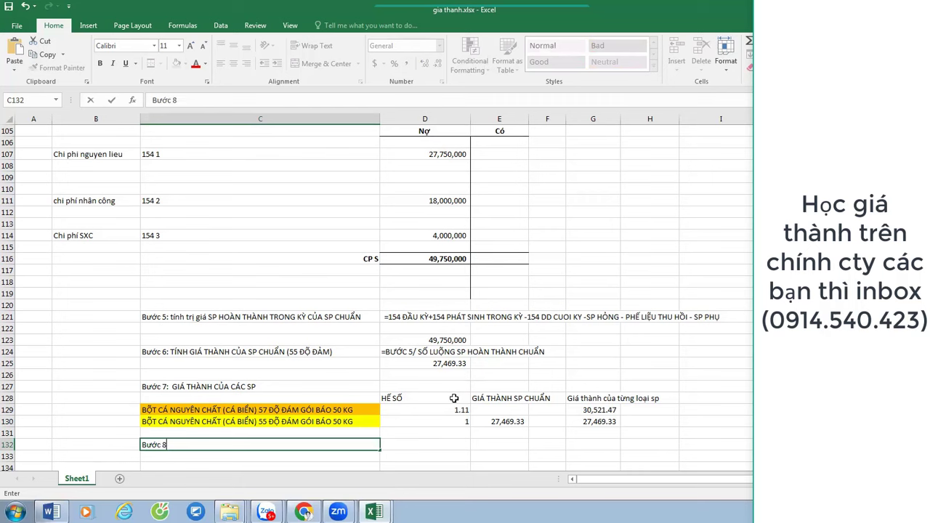
text(: Tính trị giaá nnha65)
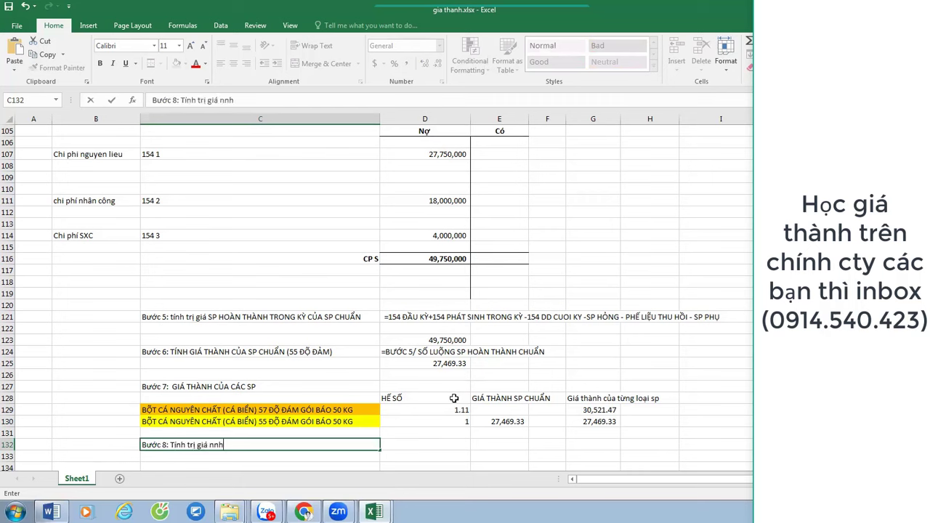
key(BackSpace)
key(BackSpace)
key(BackSpace)
key(BackSpace)
text(ập  kho thành phẩm cu)
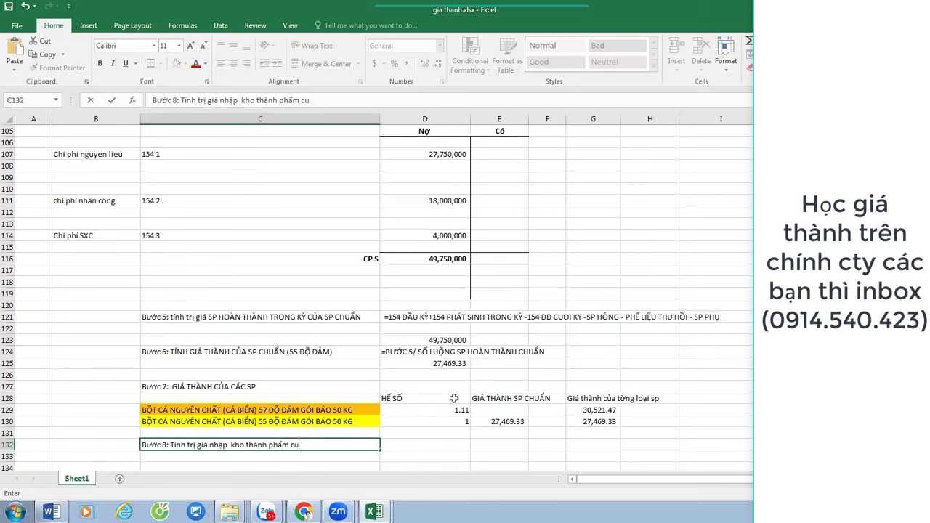
text(ả từng sp)
key(Return)
Copy the two fish-meal product names from C129:C130 into C134:C135.
drag(349, 410, 350, 422)
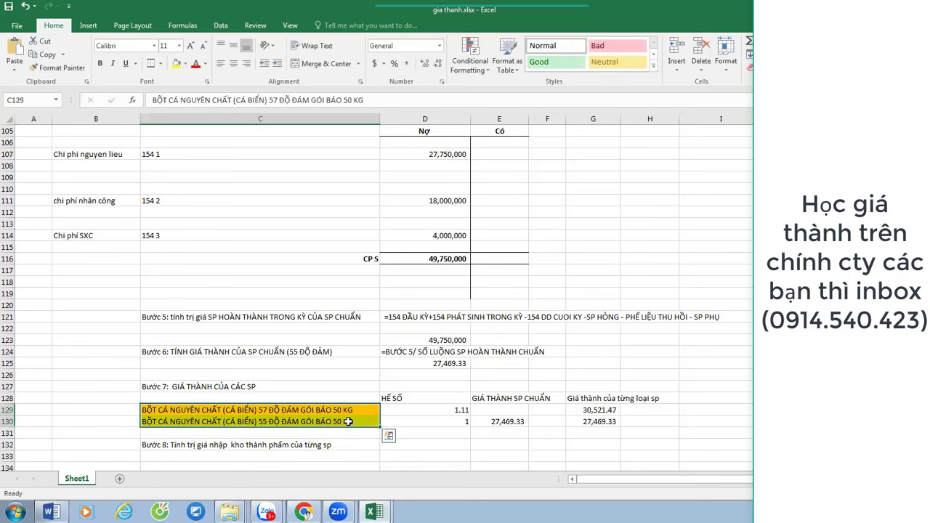
key(ctrl+c)
scroll(271, 371, down, 4)
click(243, 328)
key(ctrl+v)
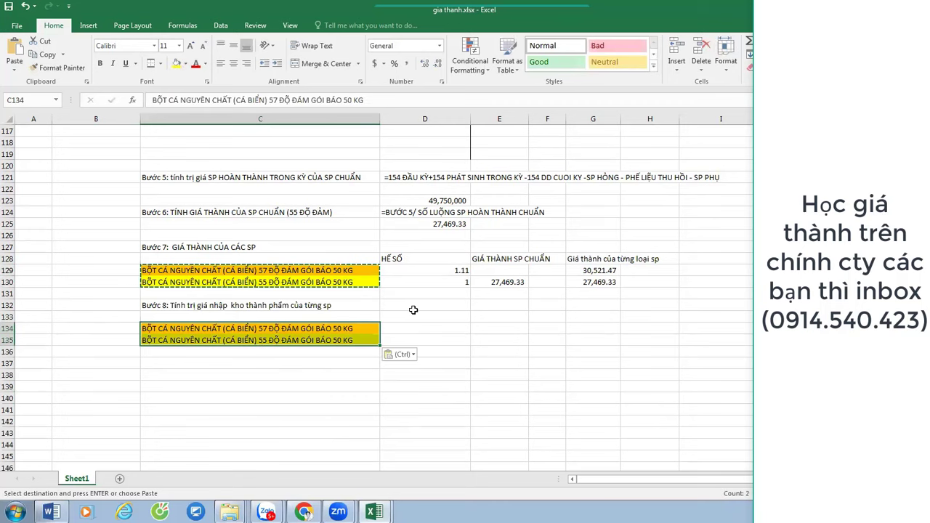
Enter the column headings "giá thánh", "so luong hoan thanh" and "Trị giá thành tiền" in D133:F133.
click(415, 314)
text(giá)
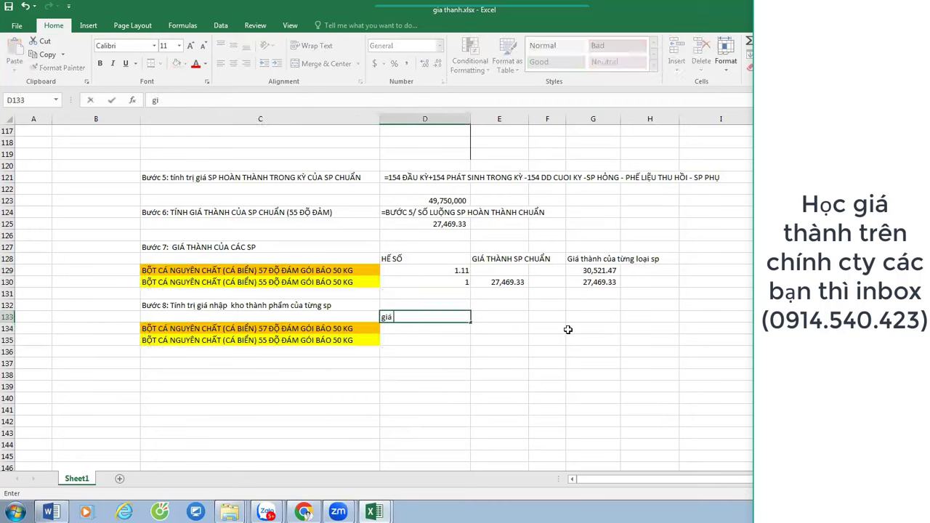
text( thành)
key(Tab)
text(só)
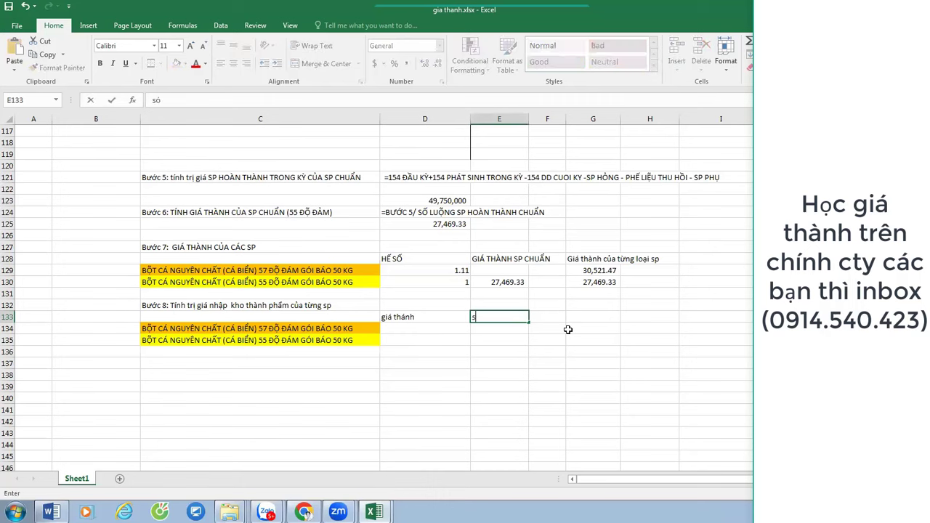
text(1b luợng)
key(BackSpace)
key(BackSpace)
key(BackSpace)
key(BackSpace)
key(BackSpace)
key(BackSpace)
key(BackSpace)
text(uong hoan thanh)
key(Tab)
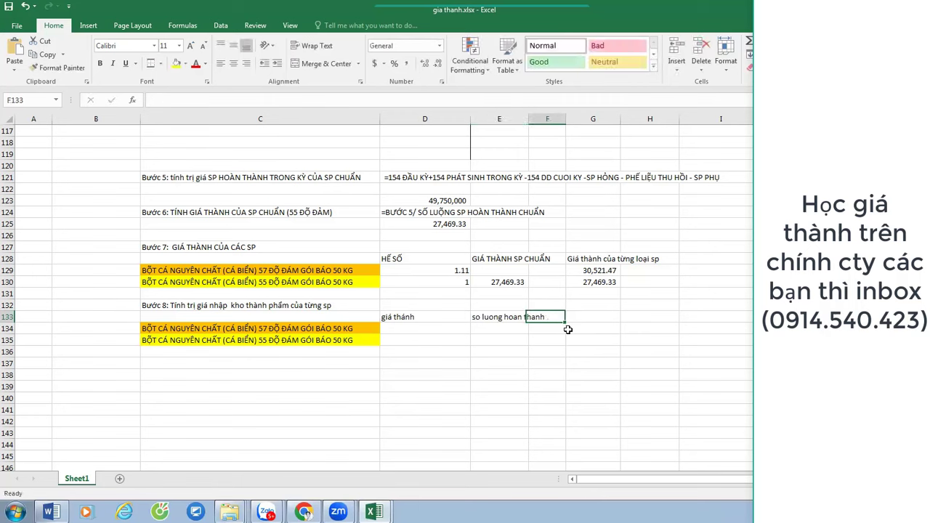
text(Trị gi)
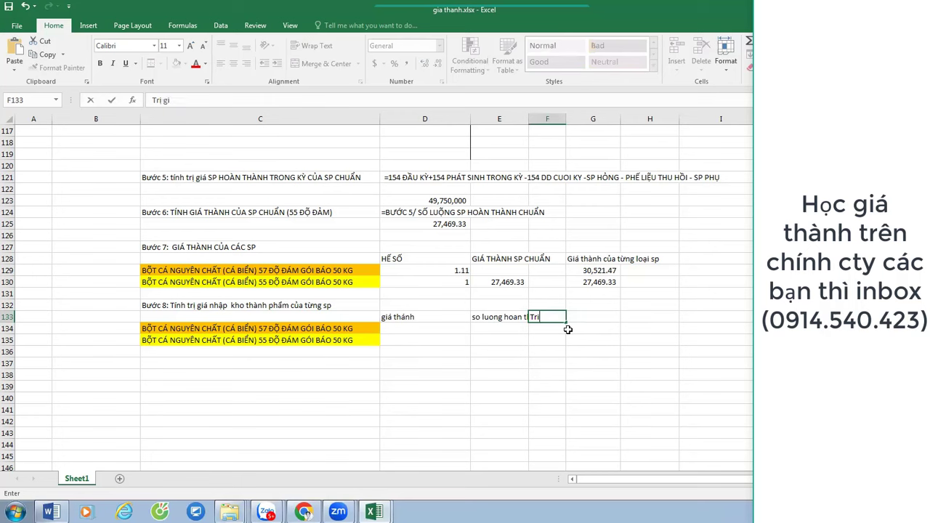
text(á thành tiền)
key(Return)
Link D134 and D135 to the two products' unit costs in G129 and G130.
text(=)
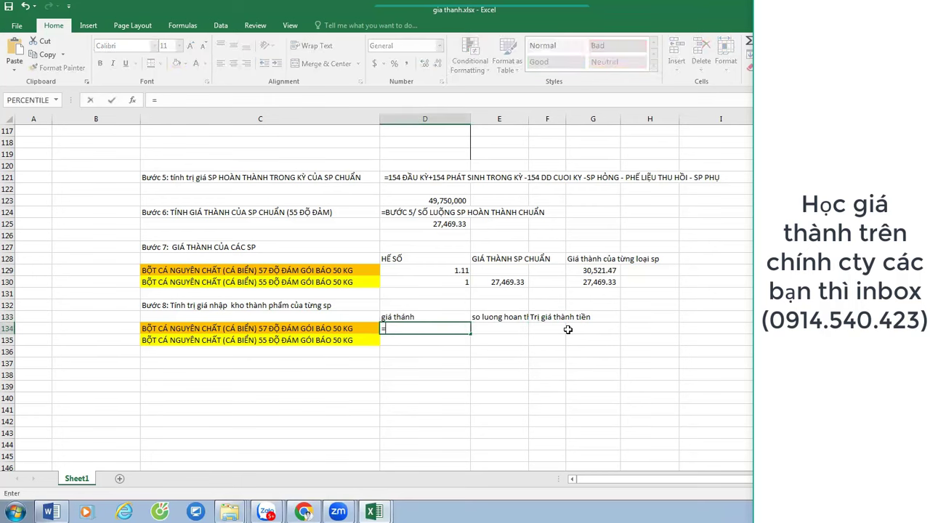
click(603, 269)
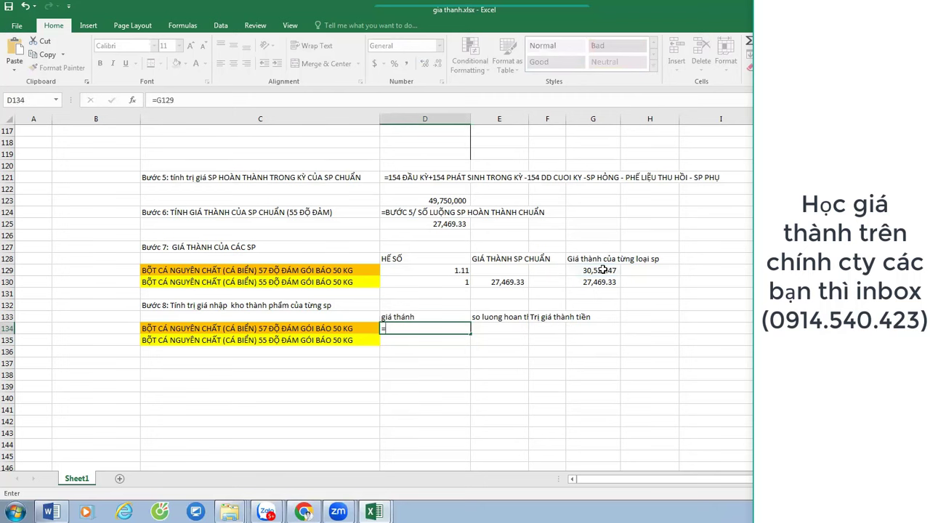
key(Return)
text(=)
click(600, 283)
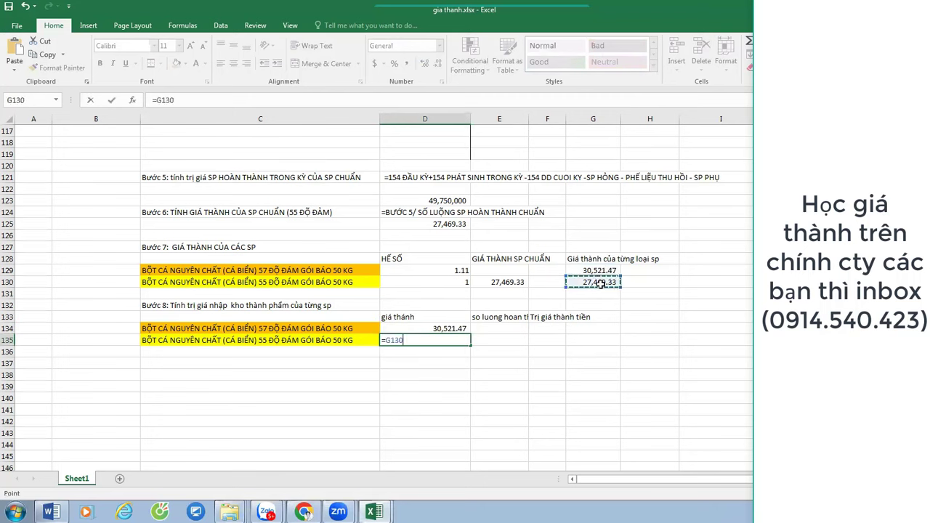
key(ctrl+Return)
Link E134 to the 57-degree product's completed quantity in D58.
key(Up)
key(Right)
text(=)
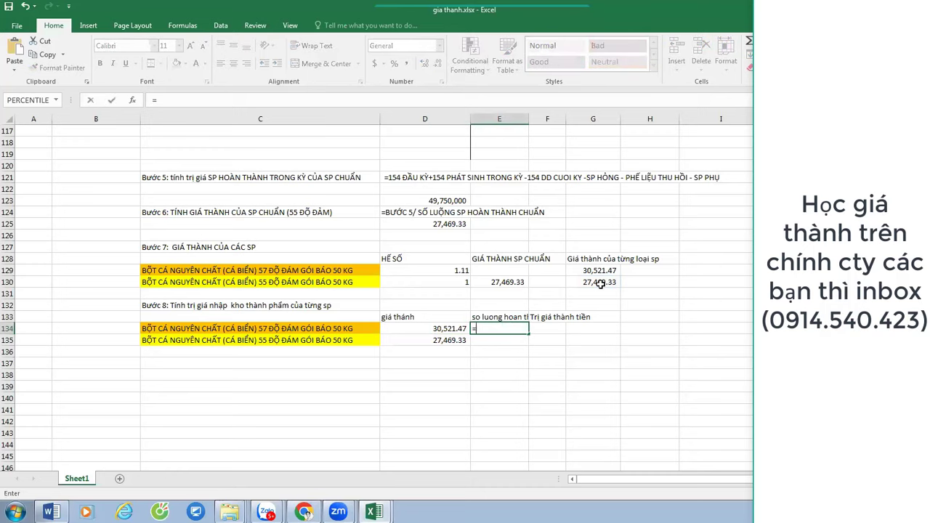
scroll(471, 292, up, 8)
scroll(471, 291, up, 15)
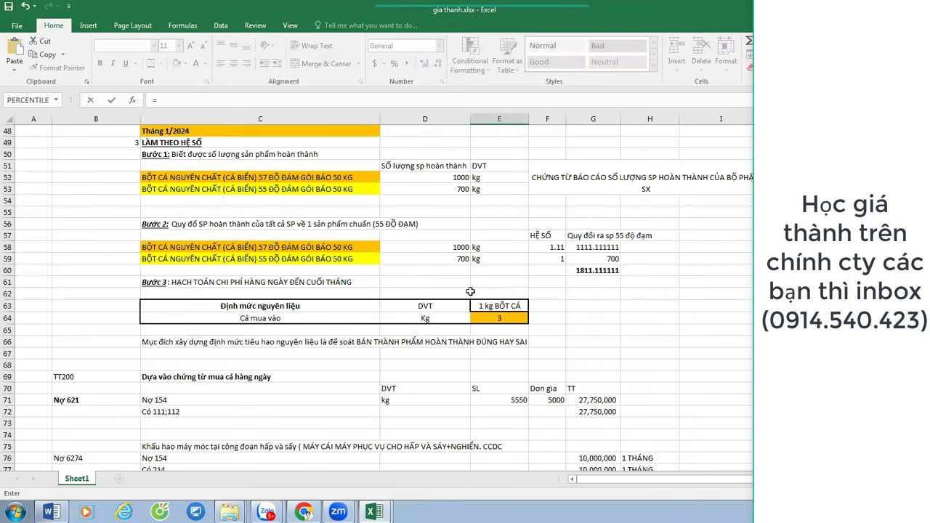
scroll(471, 292, down, 20)
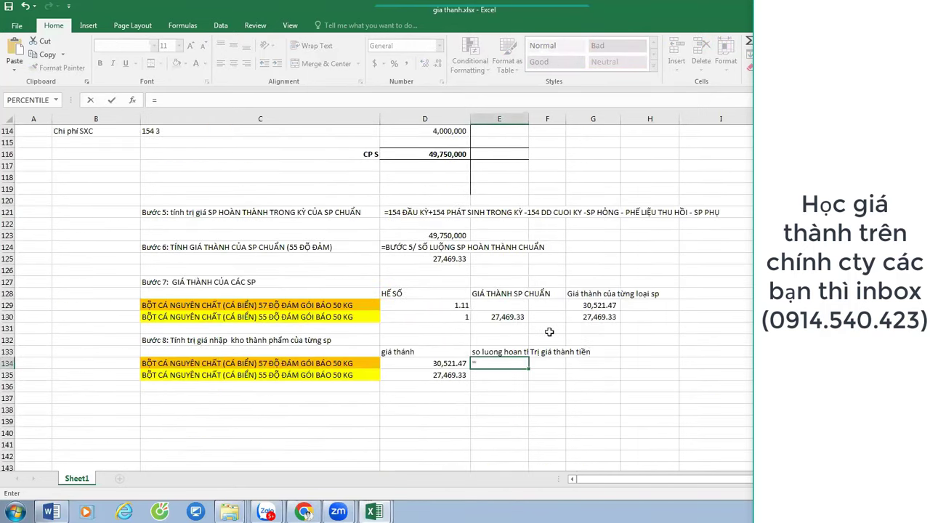
scroll(550, 332, up, 20)
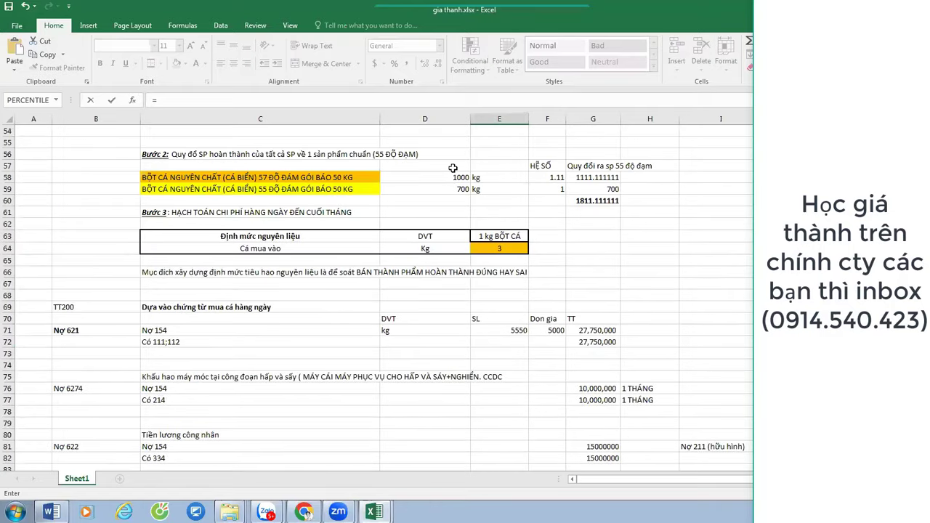
click(453, 178)
key(Return)
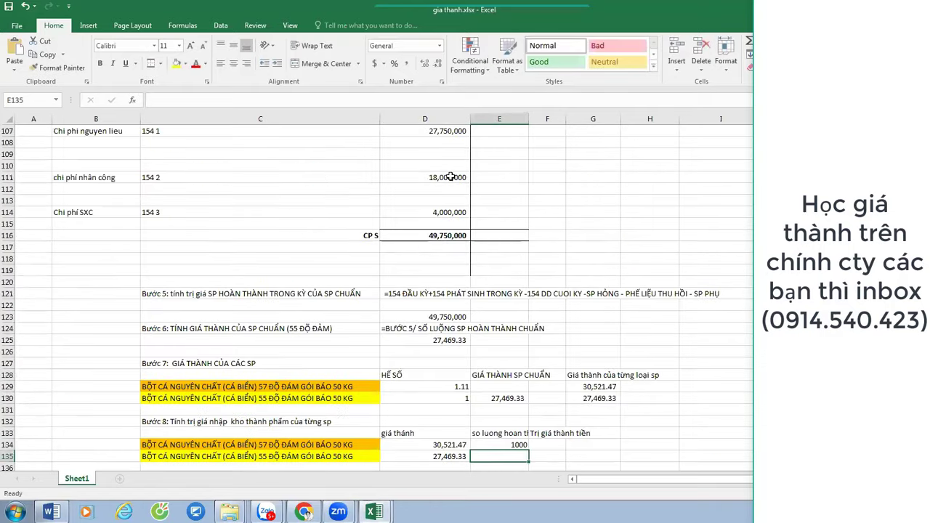
Link E135 to the 55-degree product's completed quantity in D59.
text(=)
scroll(465, 186, up, 15)
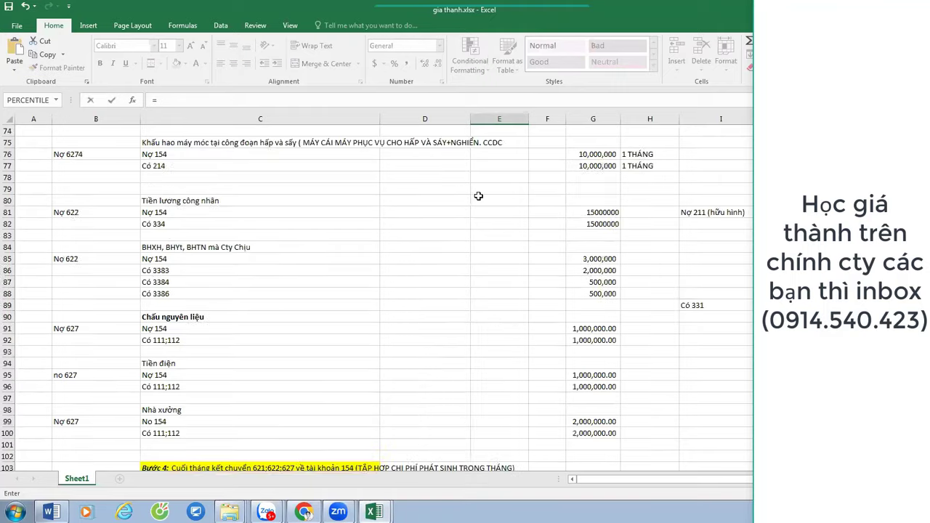
scroll(477, 193, up, 3)
click(461, 199)
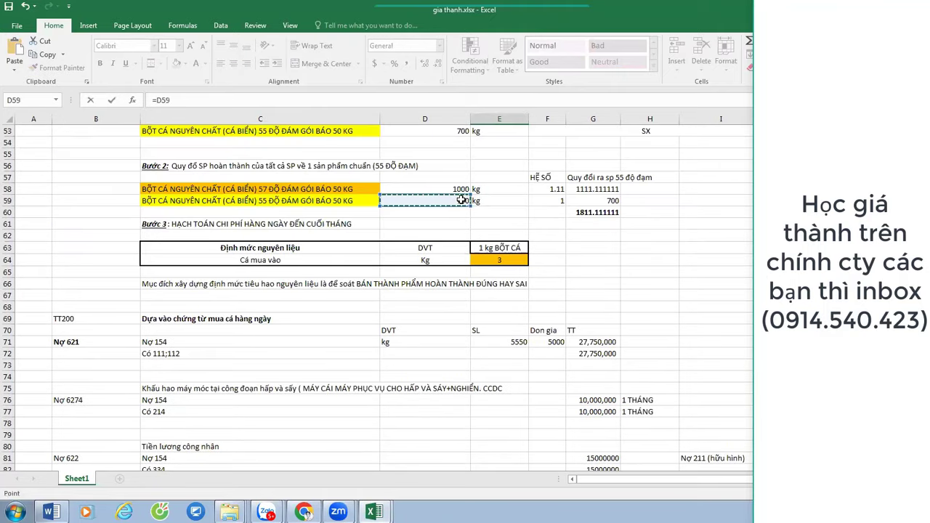
key(Return)
Calculate the first product's warehouse-entry value in F134 with the formula =E134*D134.
key(Up)
key(Up)
key(Right)
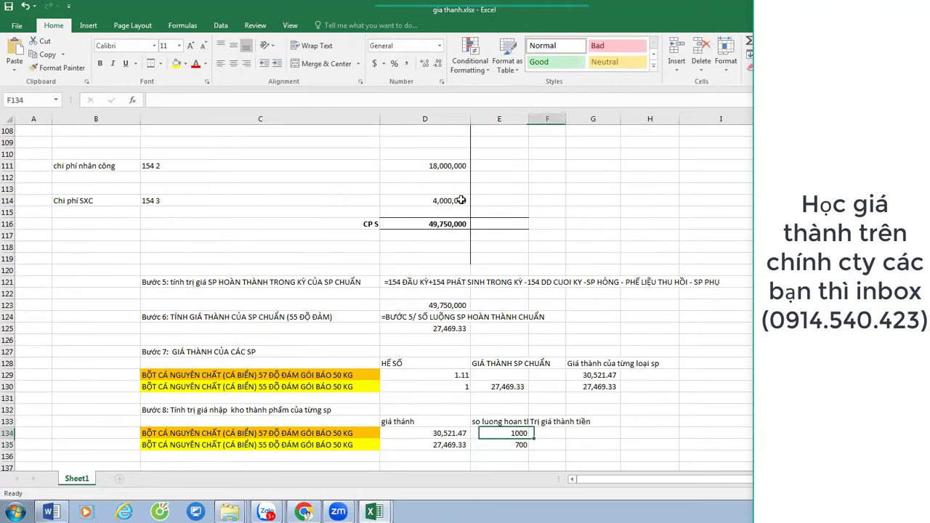
text(=)
key(Left)
text(*)
key(Left)
key(Left)
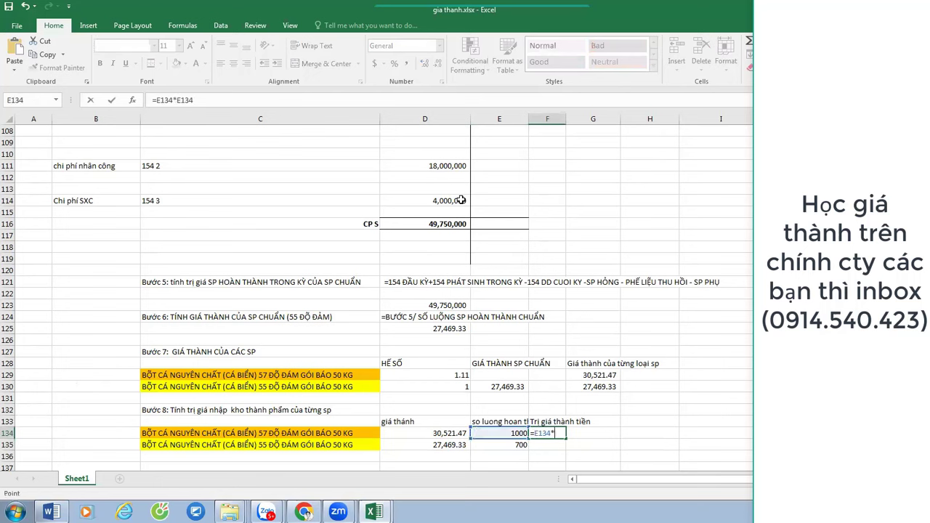
key(Return)
Copy the value formula from F134 into F135 for the 55-degree product.
key(Up)
key(ctrl+c)
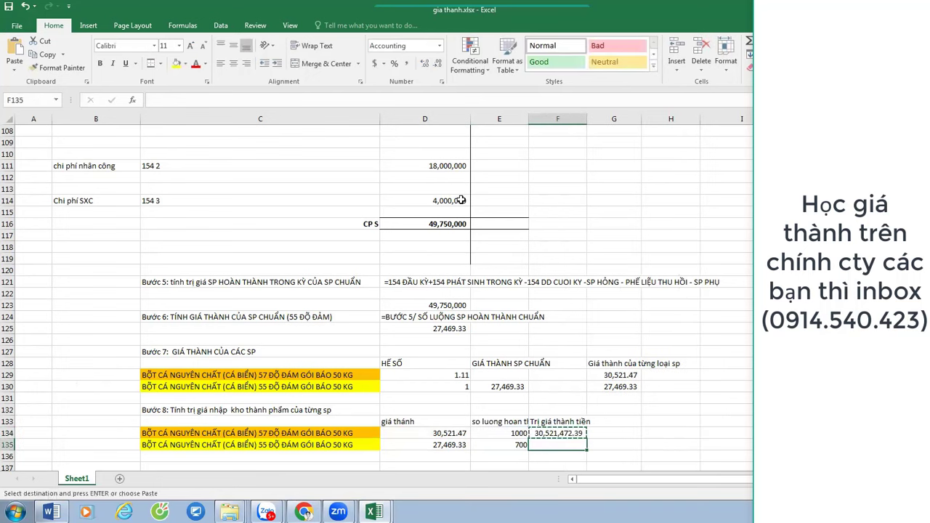
key(Down)
key(ctrl+v)
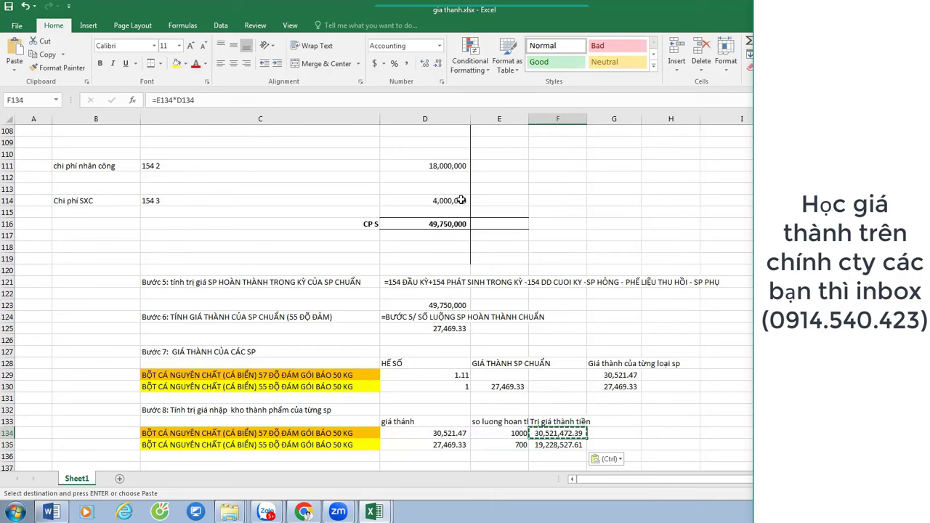
Fill the product values in F134:F135 and the cost total in D116 with yellow.
key(shift+Down)
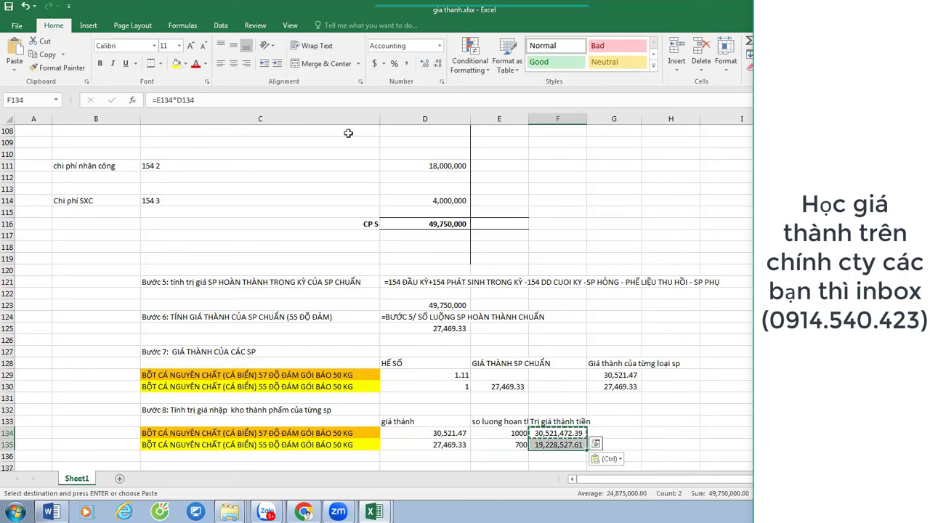
click(175, 63)
click(428, 225)
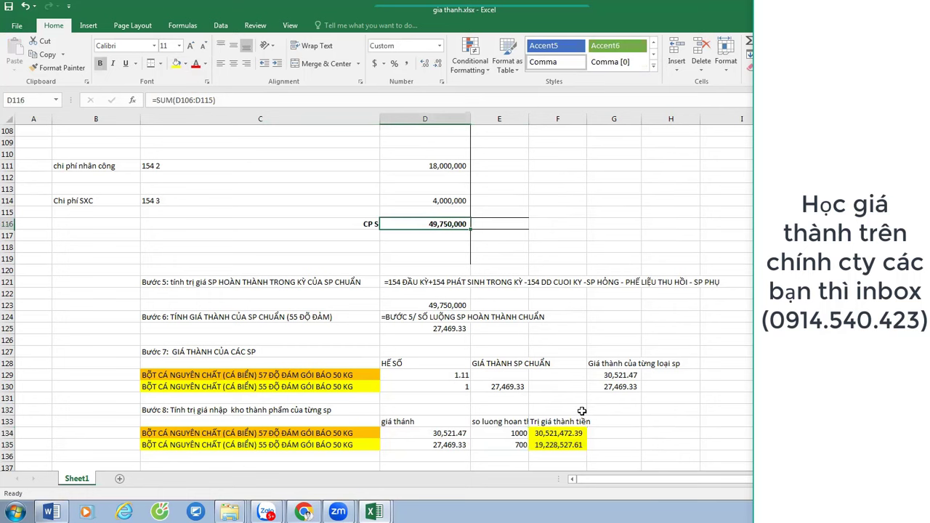
Total the two product values in F136 with =SUM(F134:F135).
click(557, 455)
text(=sum)
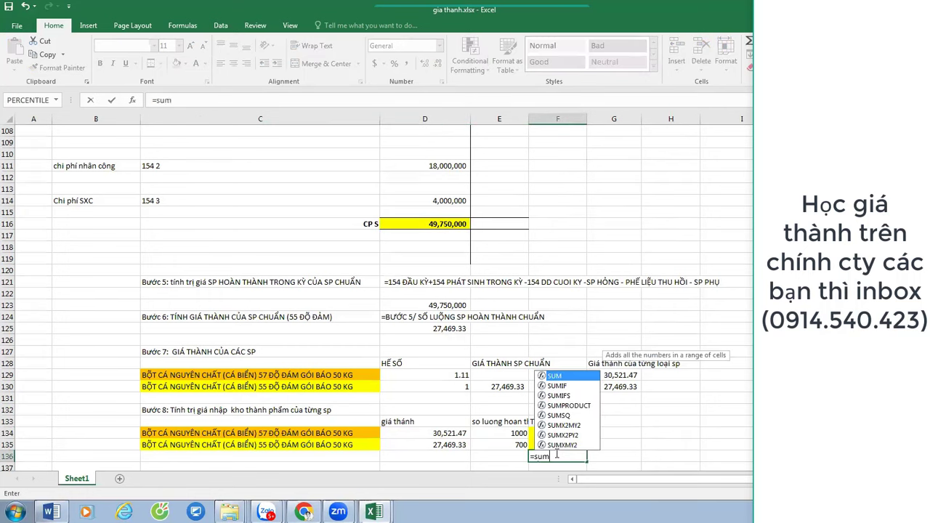
text(()
key(Up)
key(shift+Up)
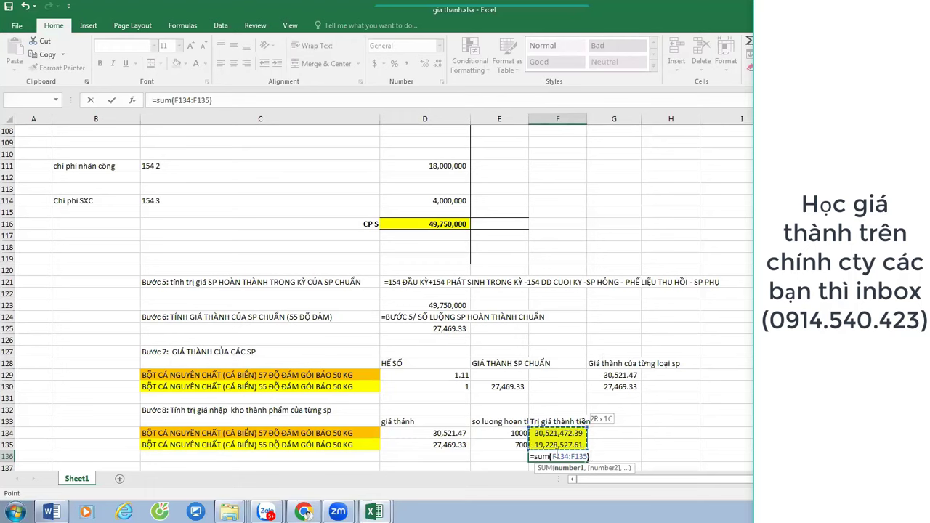
key(Return)
Make the total in F136 bold with a yellow fill, and colour the totals in F136 and D116 red.
click(557, 446)
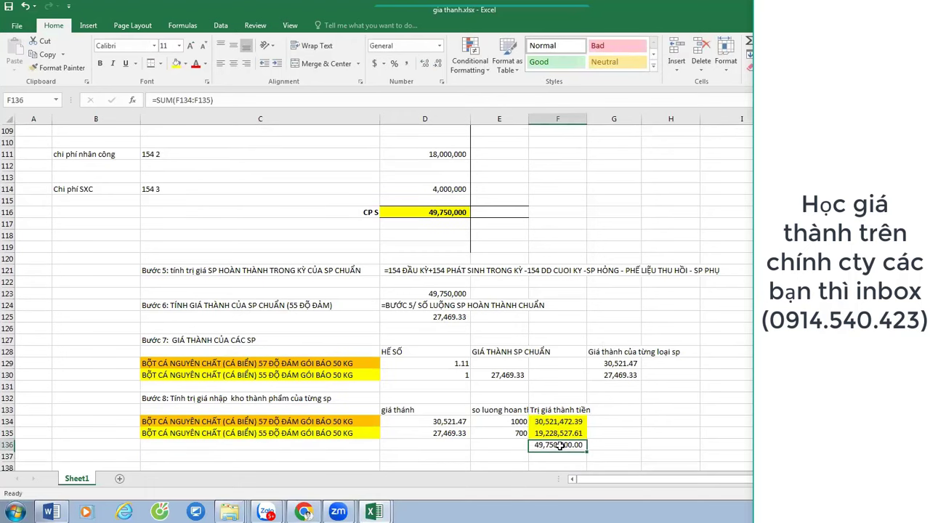
click(176, 63)
key(ctrl+b)
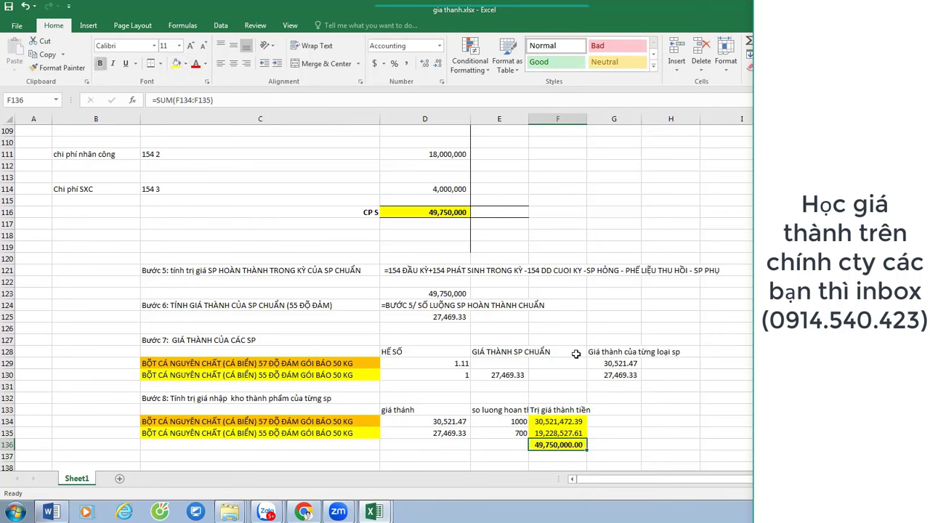
click(450, 211)
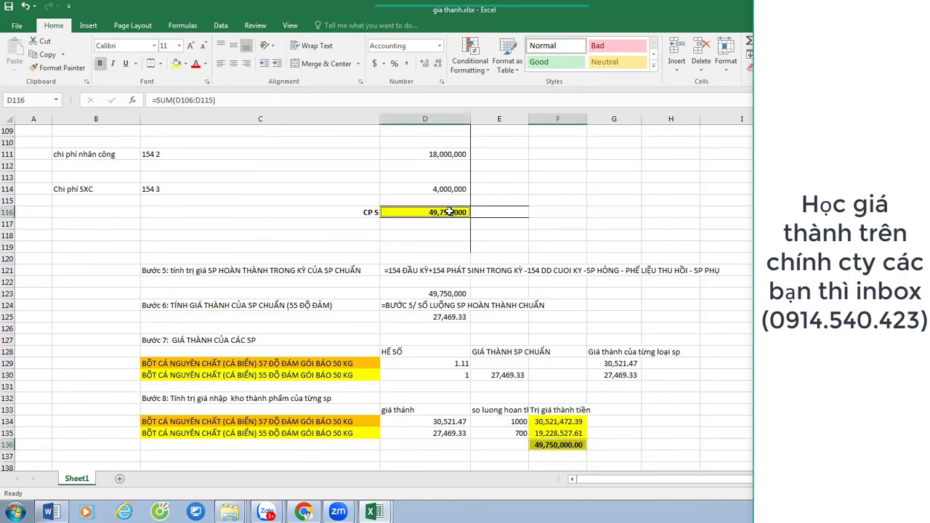
click(195, 63)
scroll(458, 403, down, 3)
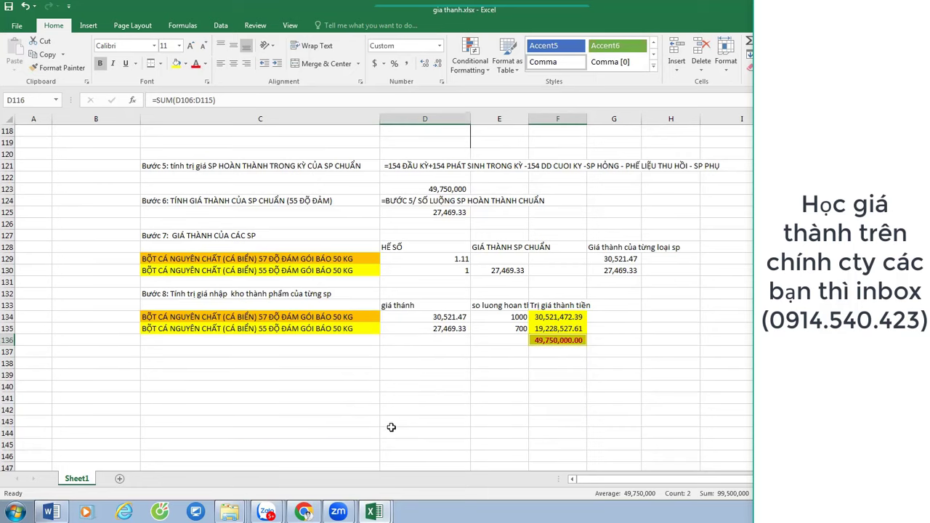
Enter the journal entry lines "Nợ 155", "Nợ 155" and "Có 154" in C138:C140.
click(201, 293)
click(266, 361)
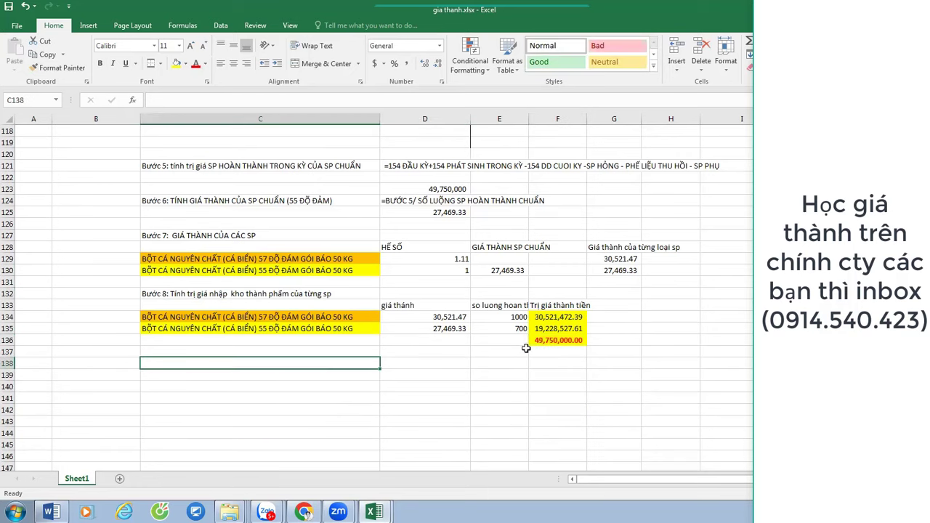
text(Nỡ)
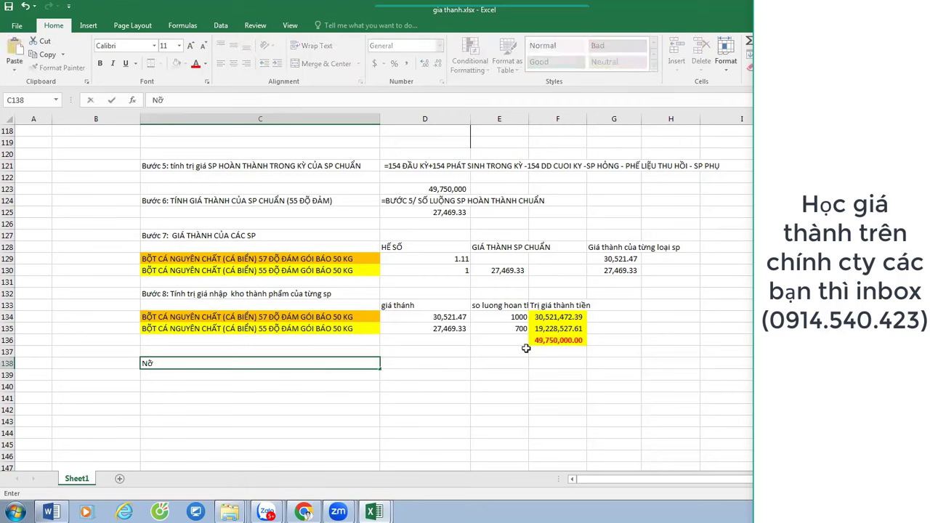
text(j 155)
key(Return)
text(No)
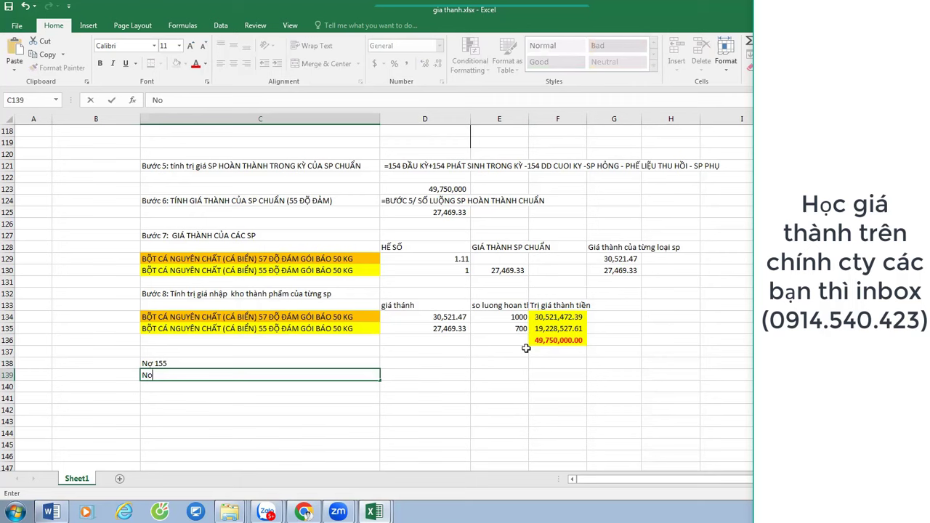
text(j 155)
key(Return)
text(Cos)
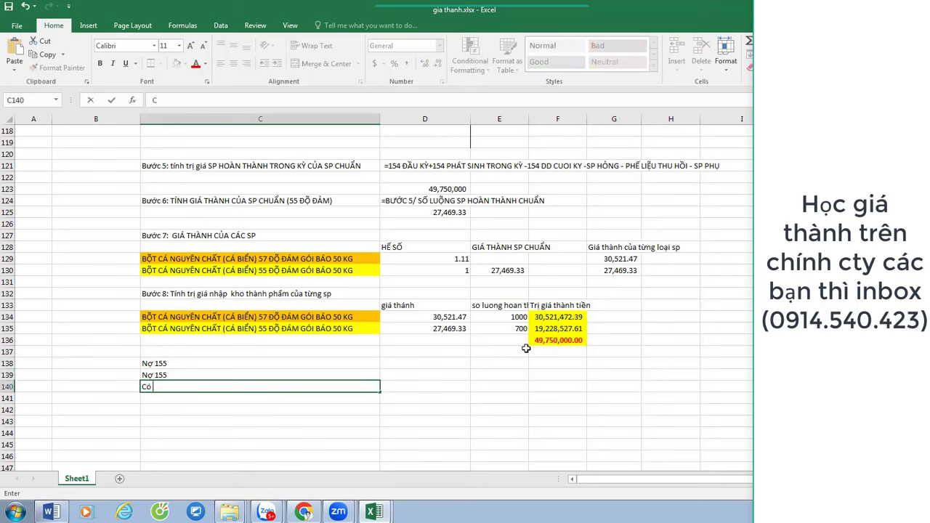
text( 154)
key(Return)
Label the two debit lines "57 độ đạm" in D138 and "55 độ đảm" in D139.
key(Up)
key(Up)
key(Up)
key(Right)
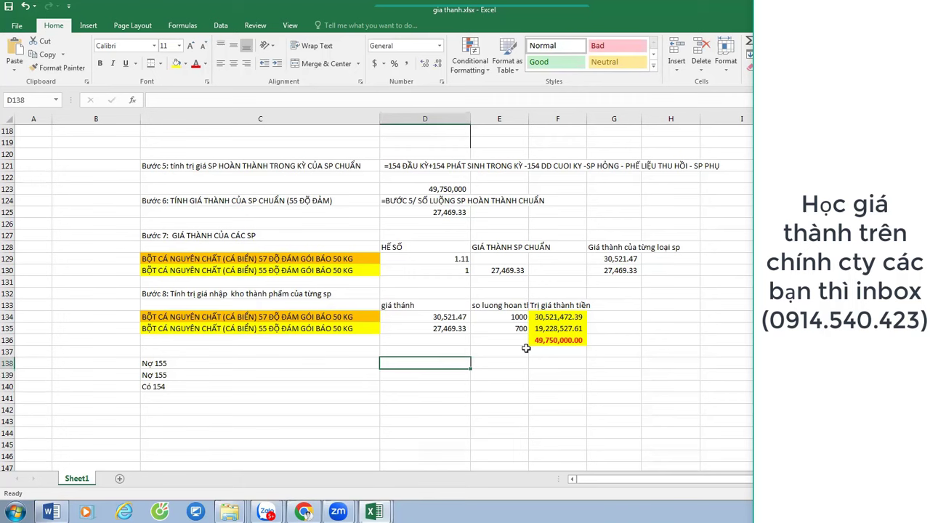
text(57 độ đam)
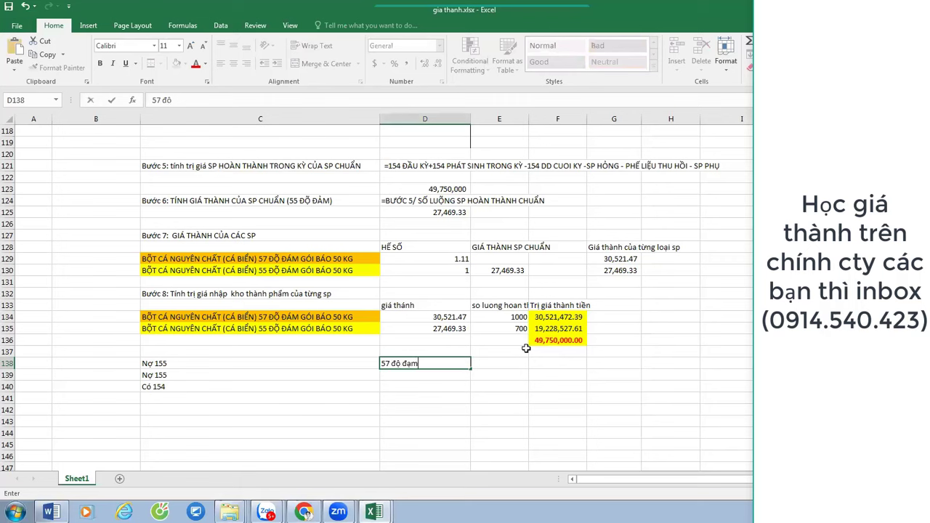
key(Return)
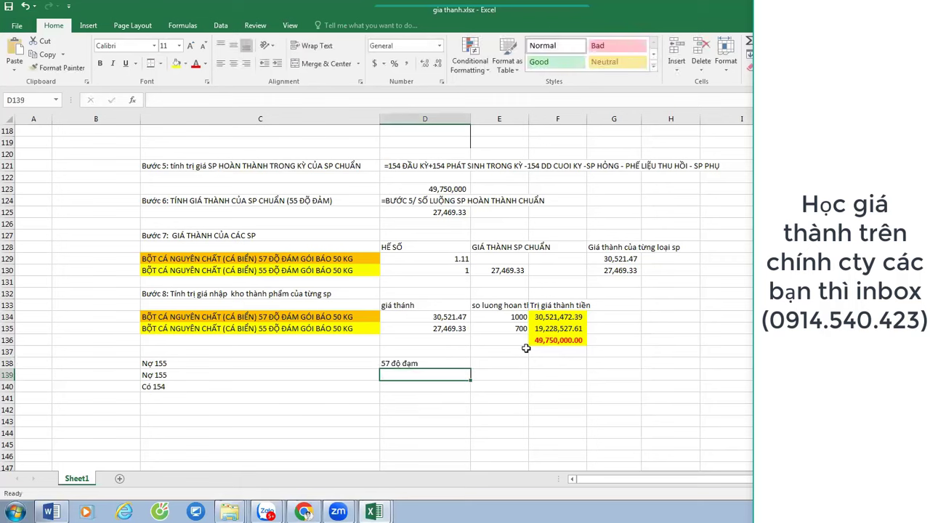
text(5)
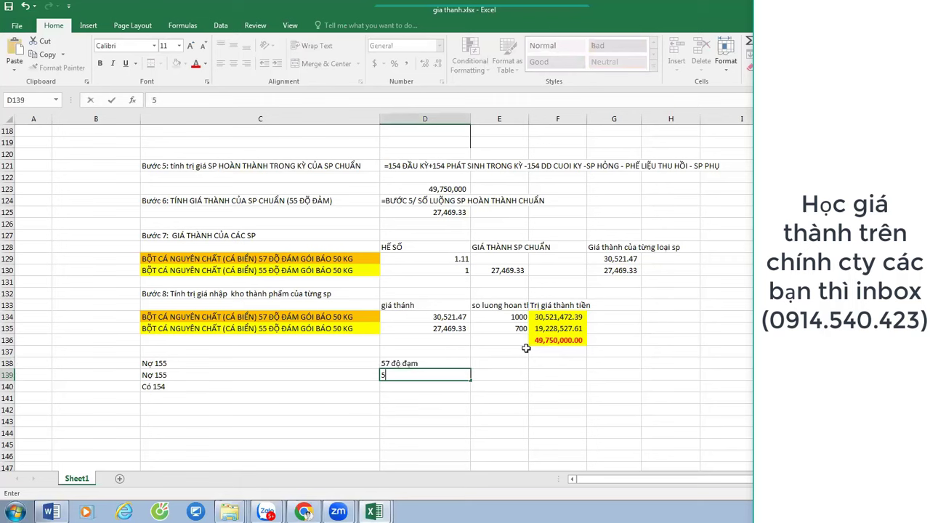
text(5 độ dadmr)
key(Up)
Enter the column headings "SL", "DON GIA", "`dvt" and "TT" in E137:H137.
click(527, 350)
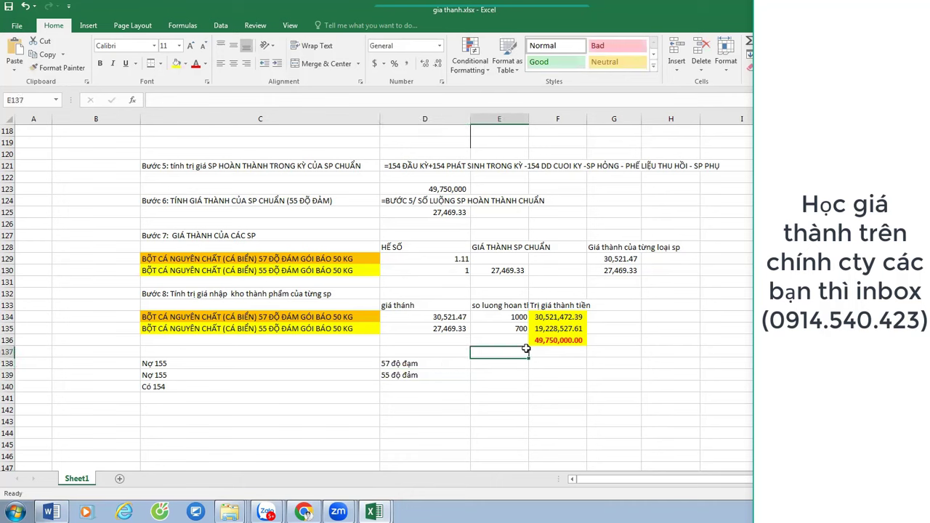
text(SL)
key(Tab)
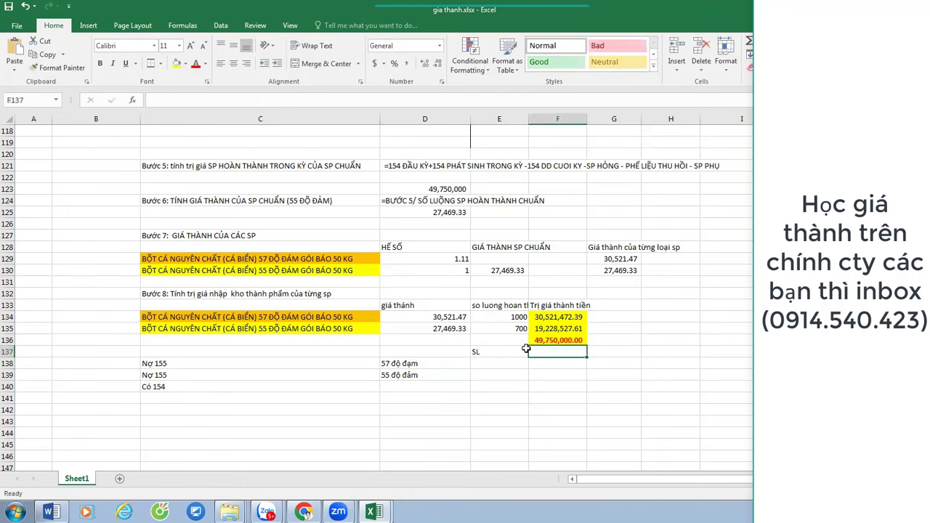
text(DOND GIA)
key(Tab)
text(`)
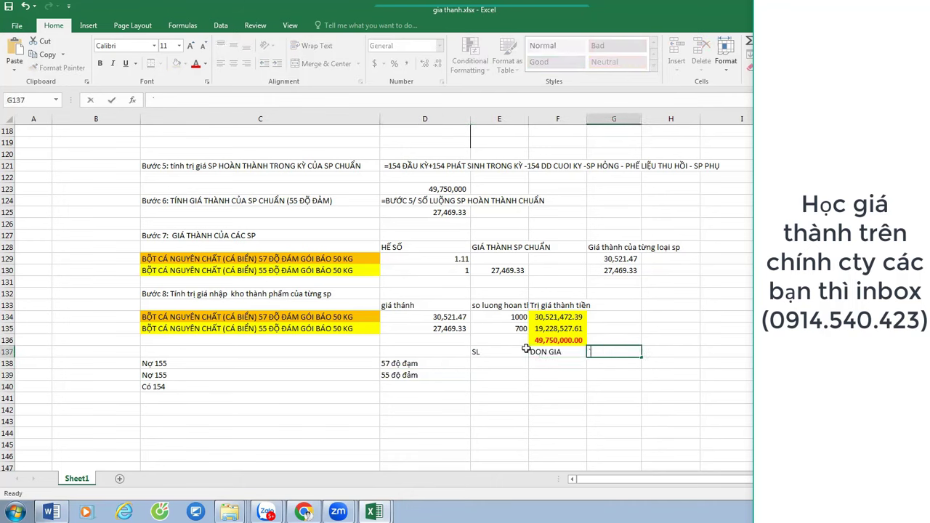
text(dvt)
key(Tab)
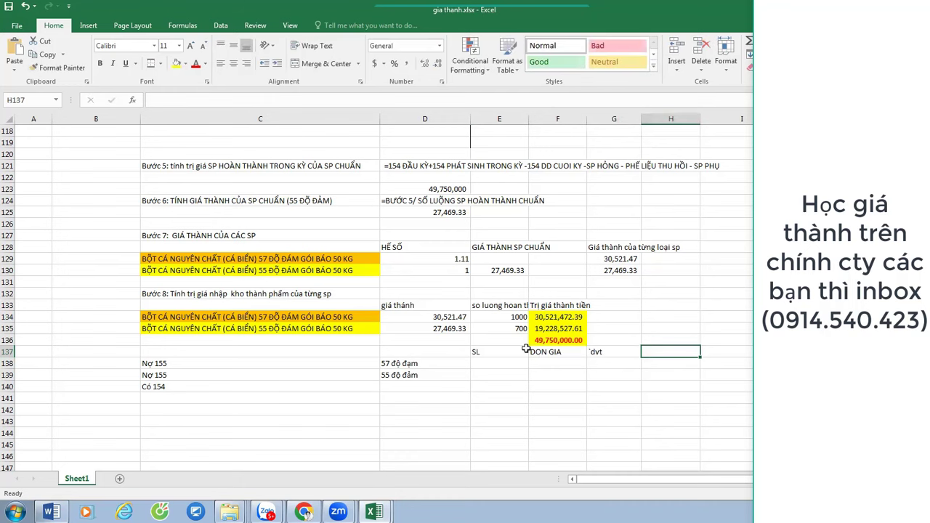
text(TT)
key(Return)
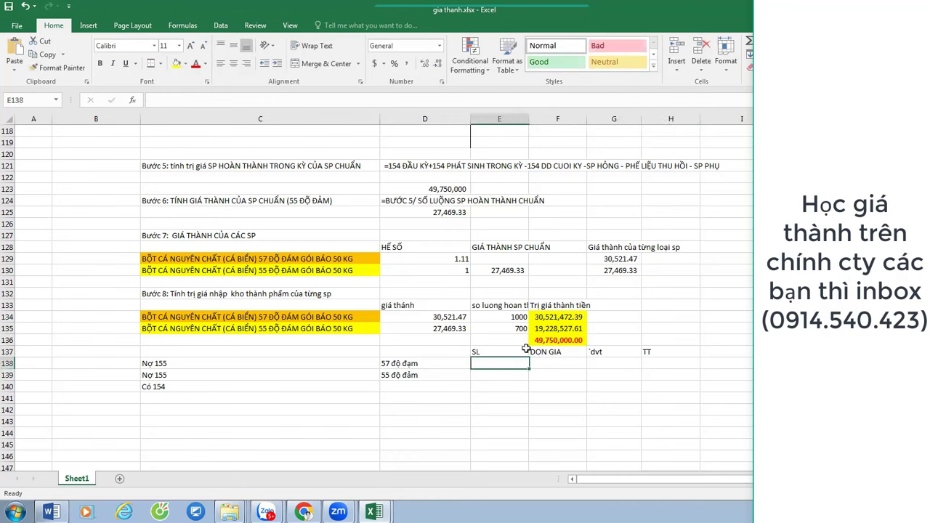
Link the quantities in E138 and E139 to the completed quantities in E134 and E135.
text(=)
key(Up)
key(Up)
key(Up)
key(Up)
key(Return)
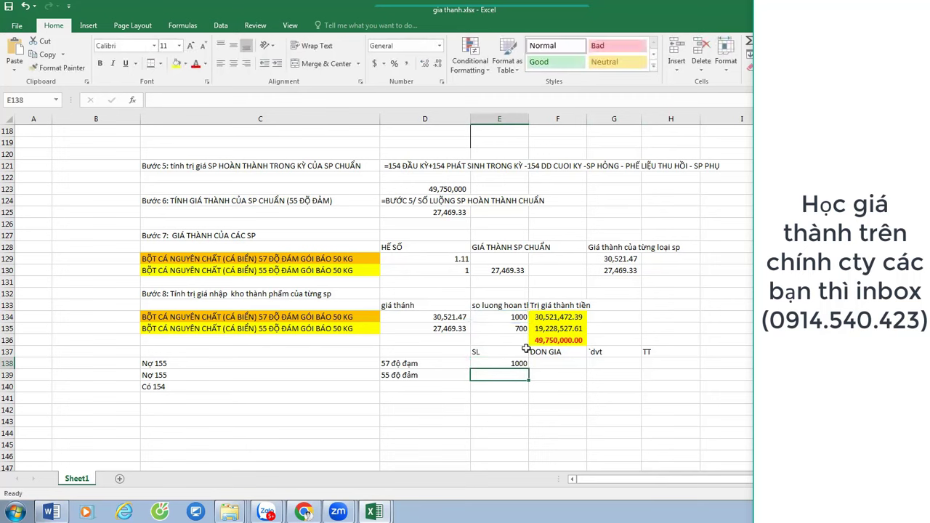
text(=)
key(Up)
key(Up)
key(Up)
key(Up)
key(Return)
Link the unit price in F138 to the 57-degree product's unit cost in D134.
key(Up)
key(Up)
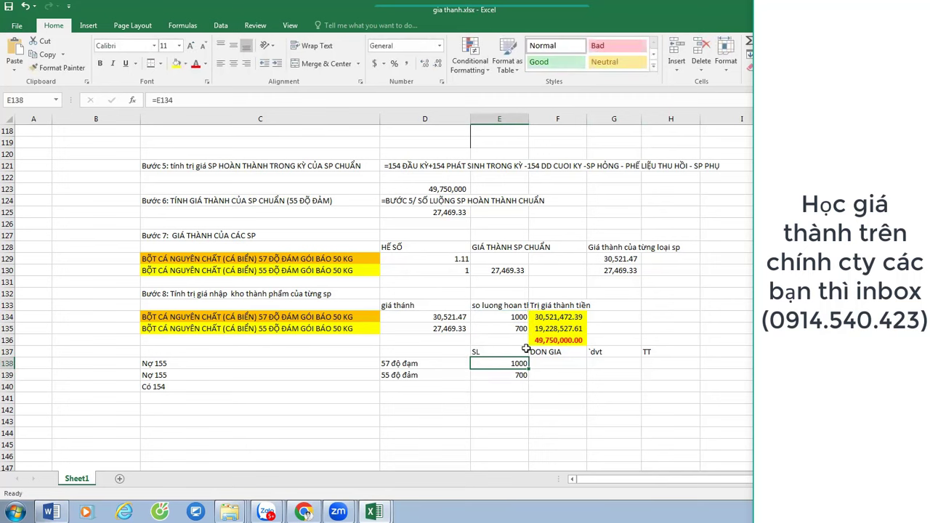
key(Right)
text(=)
key(Up)
key(Up)
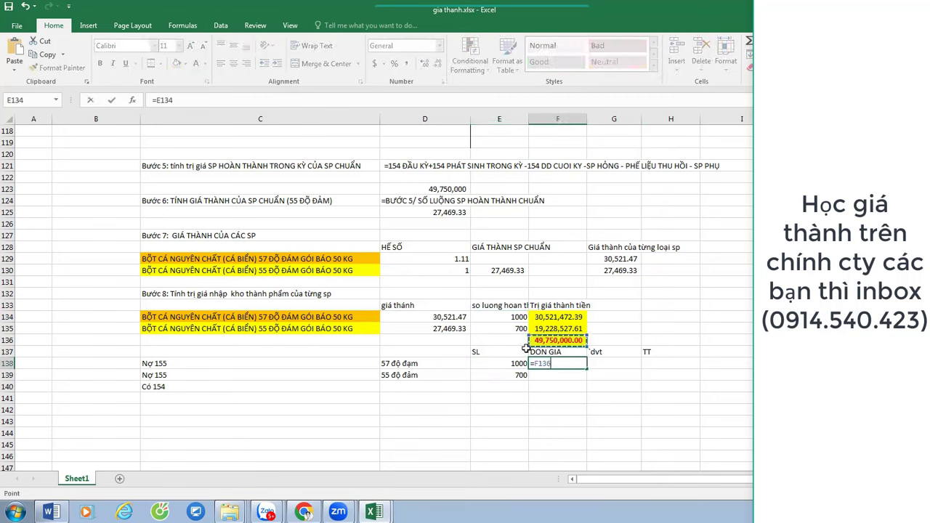
key(Left)
key(Left)
key(Up)
key(Up)
key(Return)
Link the unit price in F139 to the 55-degree product's unit cost in D135.
text(=)
key(Left)
key(Left)
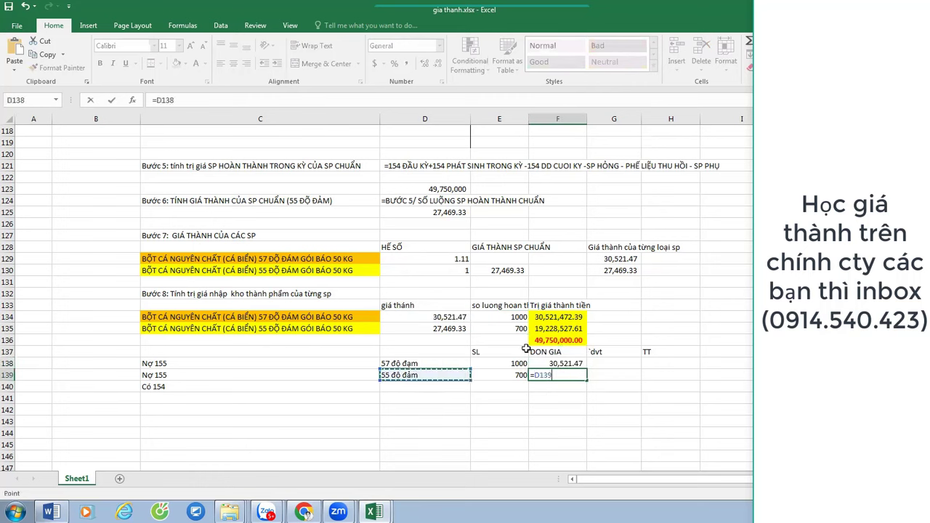
key(Up)
key(Up)
key(Up)
key(Up)
key(Return)
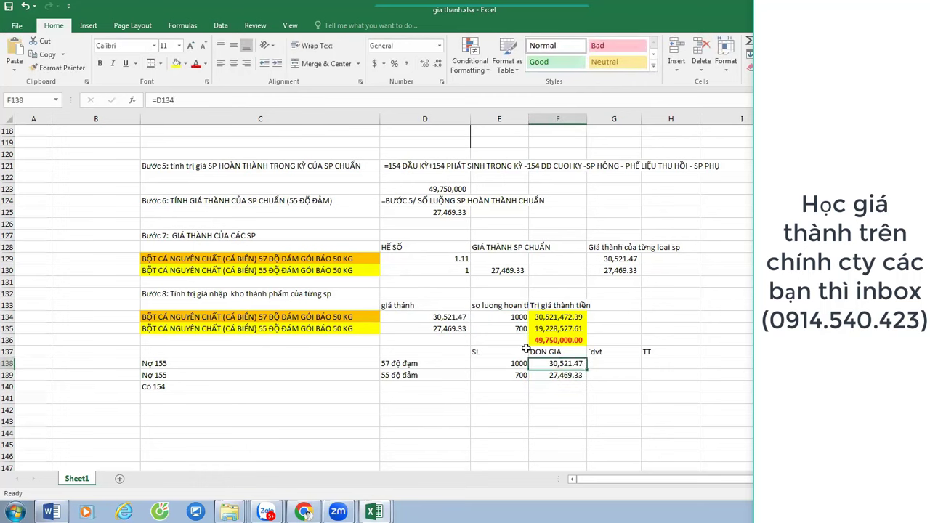
Enter the unit "KG" in G138 for the 57-degree debit line.
key(Up)
key(Up)
key(Right)
text(KG)
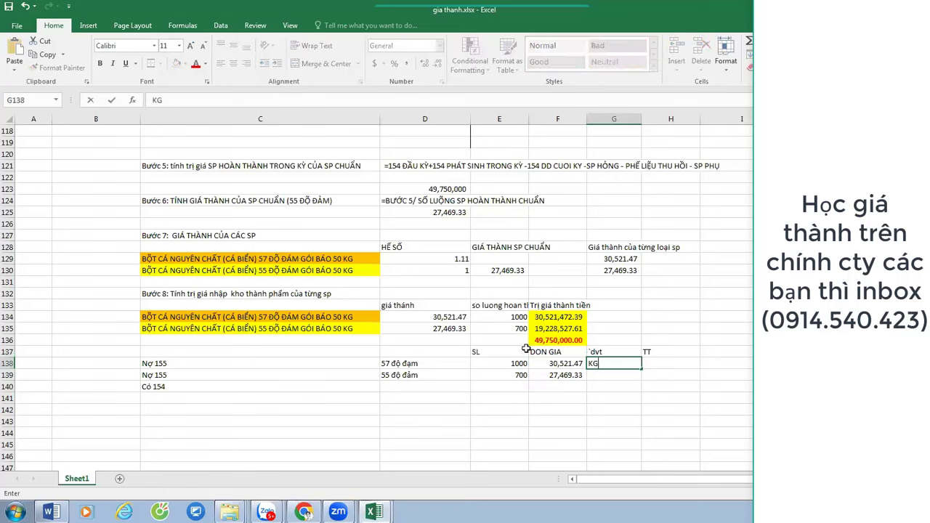
Calculate the 57-degree line's total in H138 as unit price times quantity, F138*E138.
key(Right)
text(=)
key(Left)
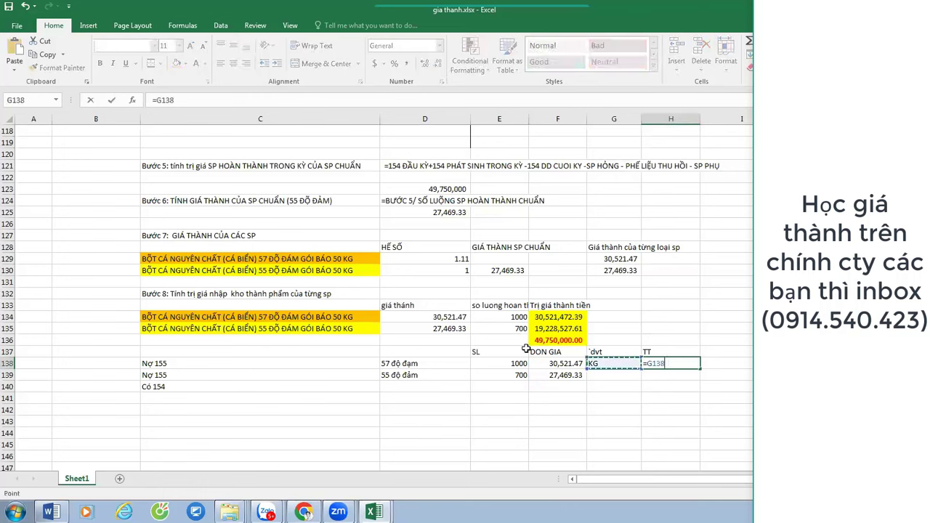
key(Left)
text(*)
key(Left)
key(Left)
key(Left)
key(Return)
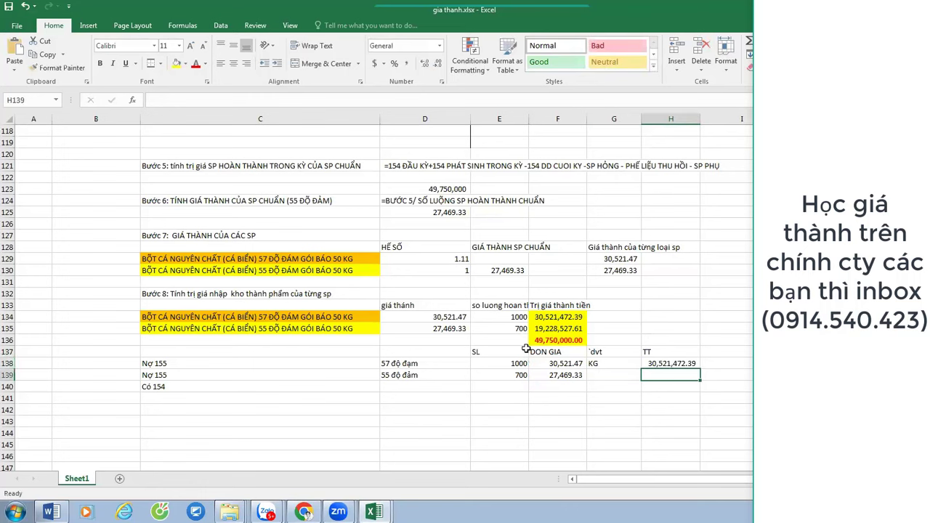
Copy the total formula from H138 to H139 for the 55-degree line.
key(Up)
key(ctrl+c)
key(Down)
key(ctrl+v)
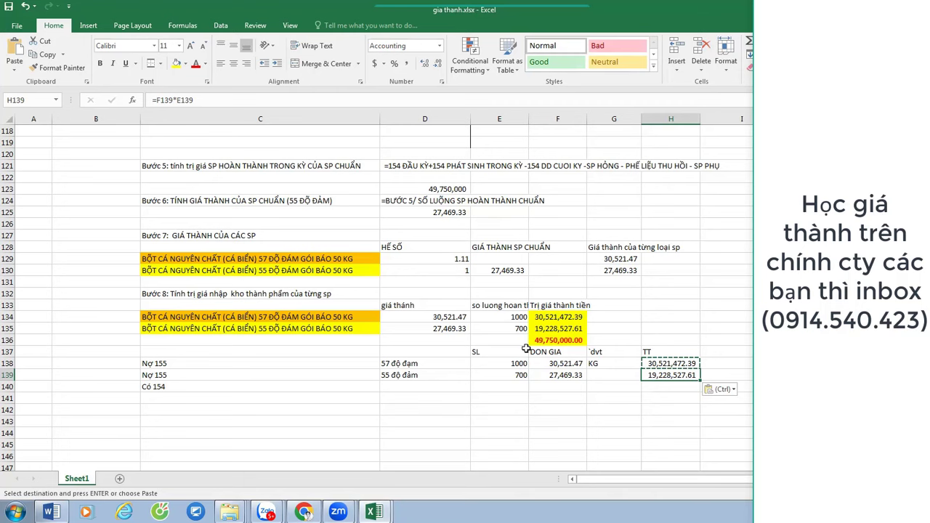
key(Escape)
In the account 154 T-account, set the Có-side total in E116 equal to the Nợ-side total in D116.
scroll(621, 313, up, 7)
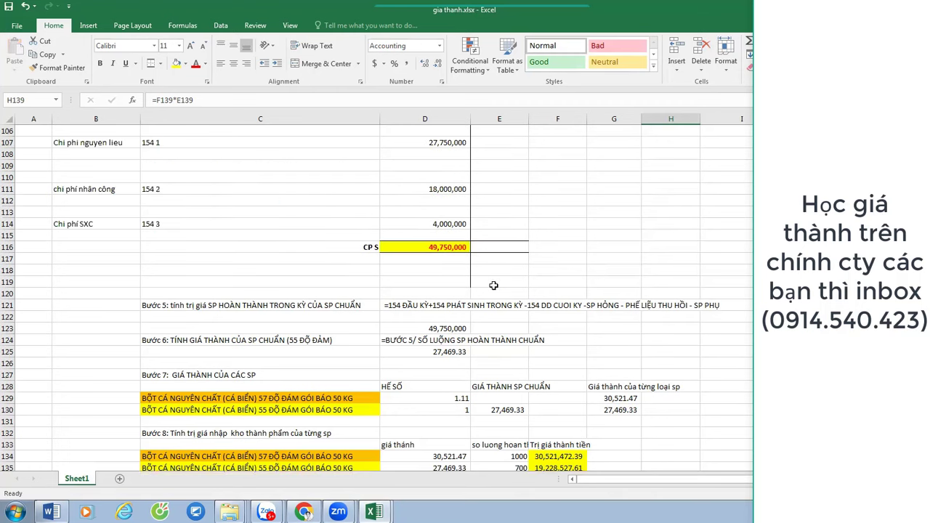
click(640, 223)
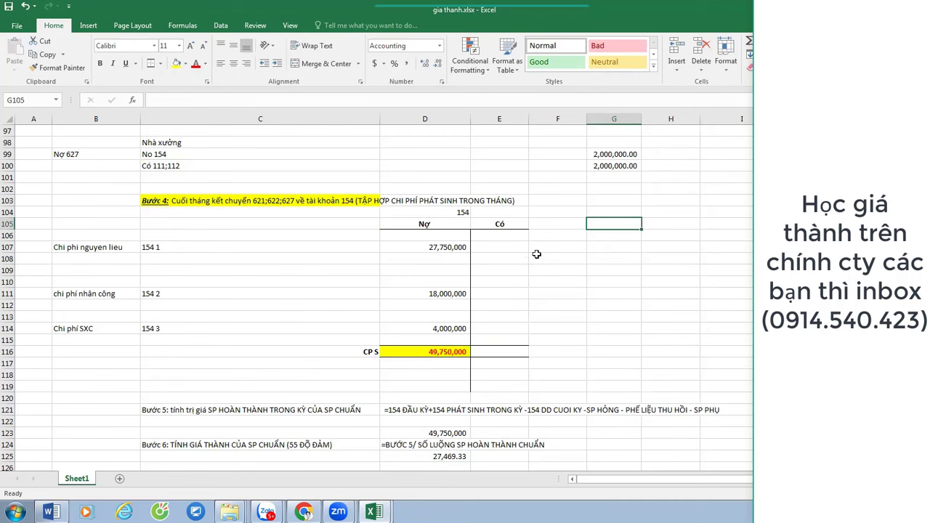
click(492, 354)
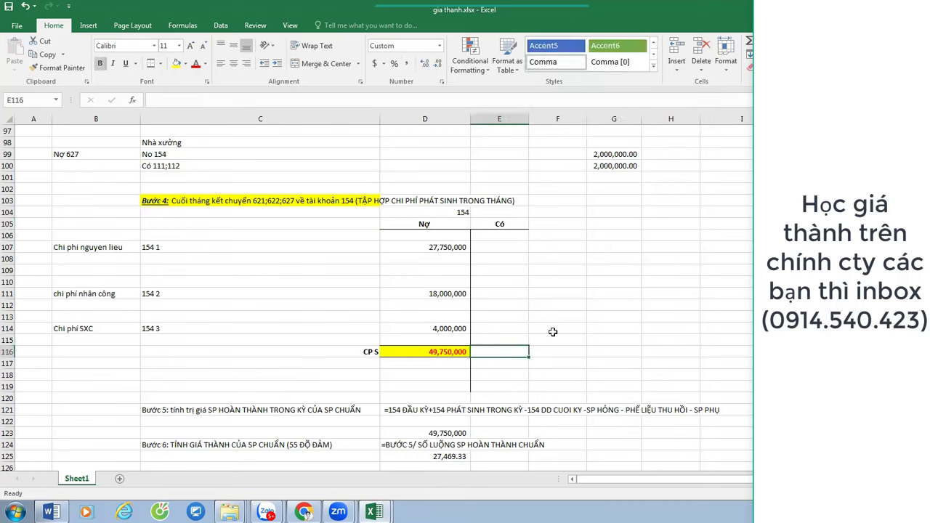
text(=)
key(Left)
key(Return)
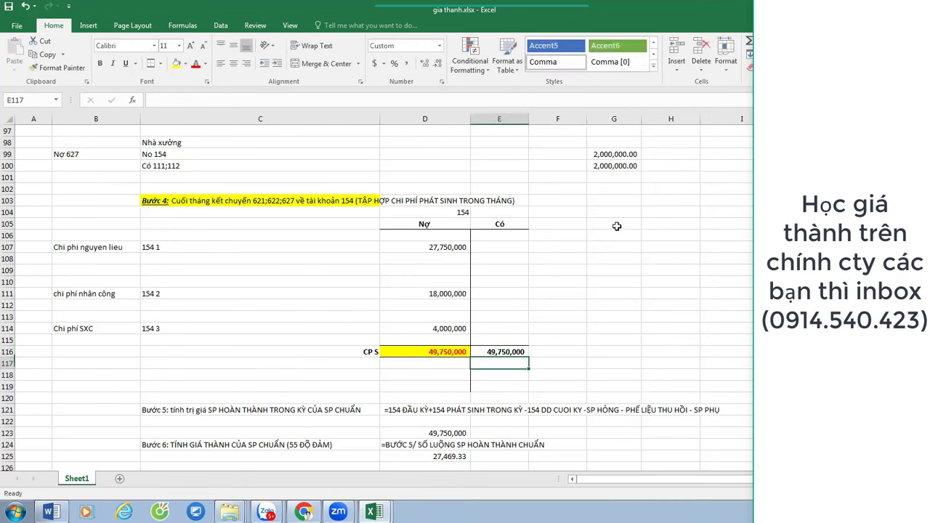
Enter 49,750,000 in E109 on the Có side of the account 154 T-account.
drag(617, 226, 690, 346)
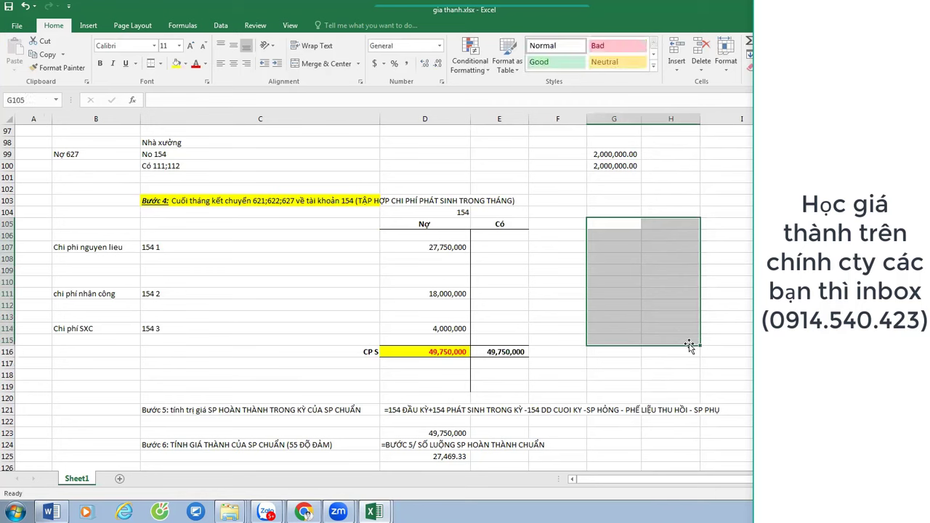
click(514, 273)
text(49)
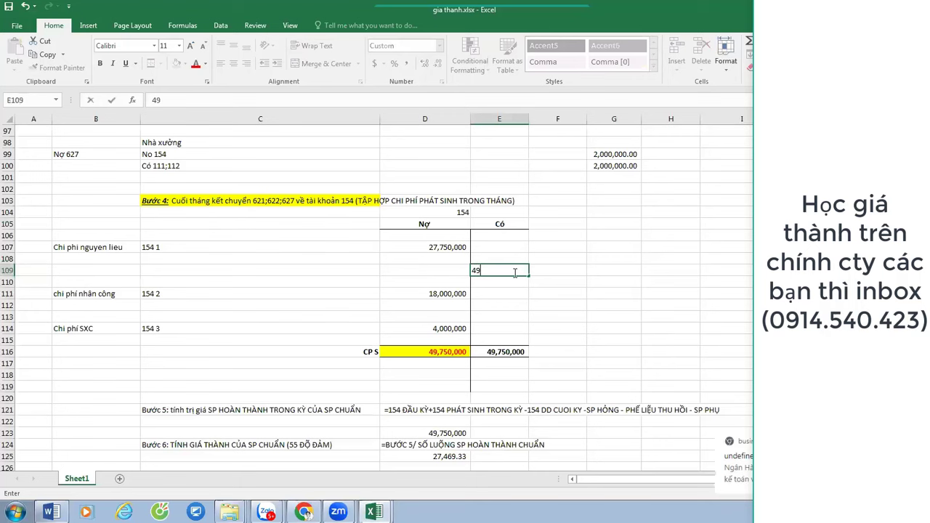
text(,750,000)
key(Return)
Enter the account heading "155 (57 ĐỘ ĐAM)" in H104 beside the account 154 T-account.
click(661, 212)
text(155)
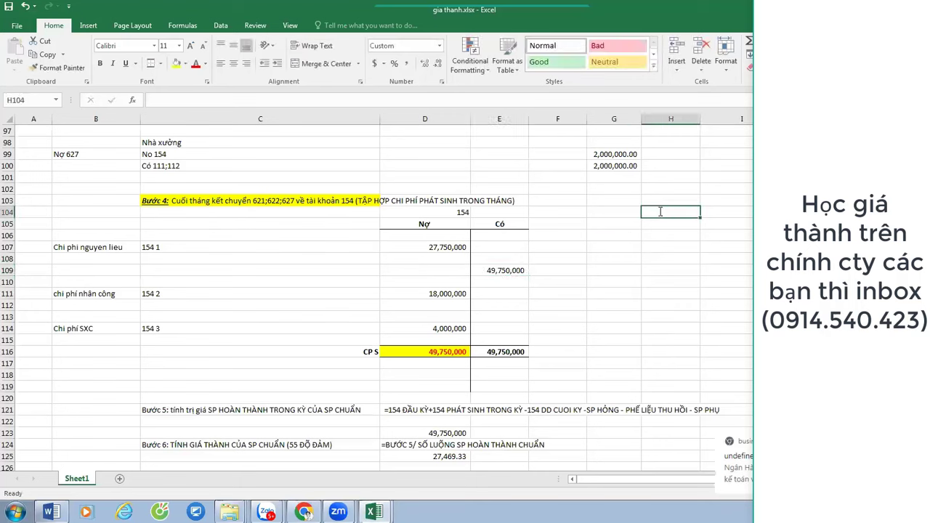
text( ()
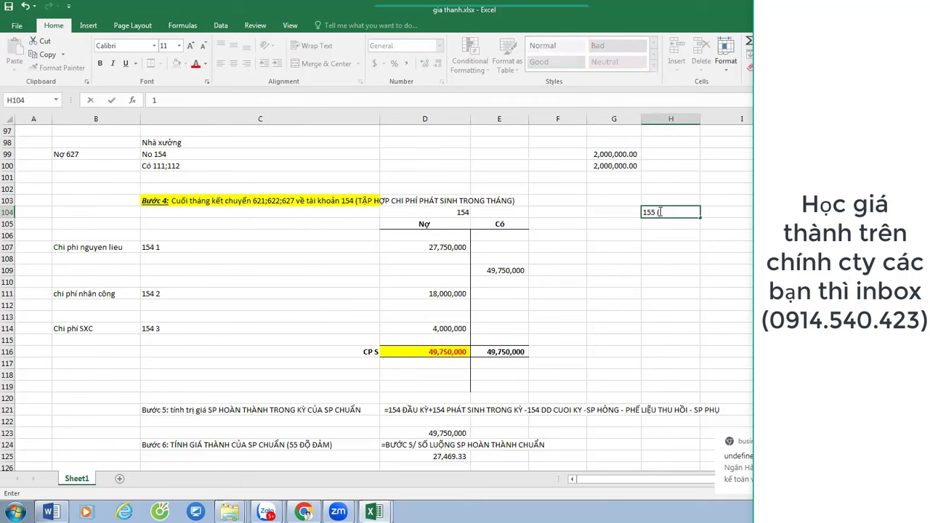
text(57 ĐỘ)
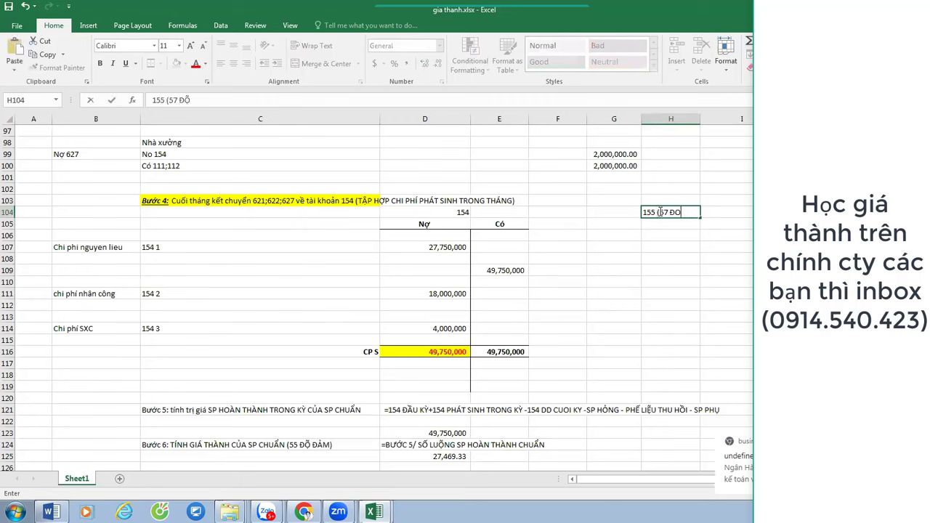
text( DDAM))
key(Return)
Enter a second account heading in H111 and shorten it to "155 ĐỘ ĐẢM".
key(Down)
key(Down)
key(Down)
key(Down)
key(Down)
key(Down)
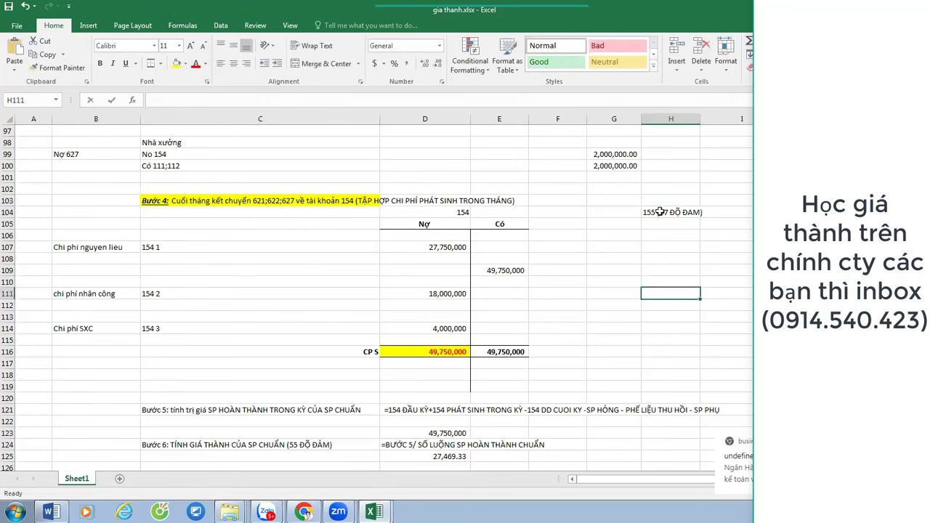
text(155)
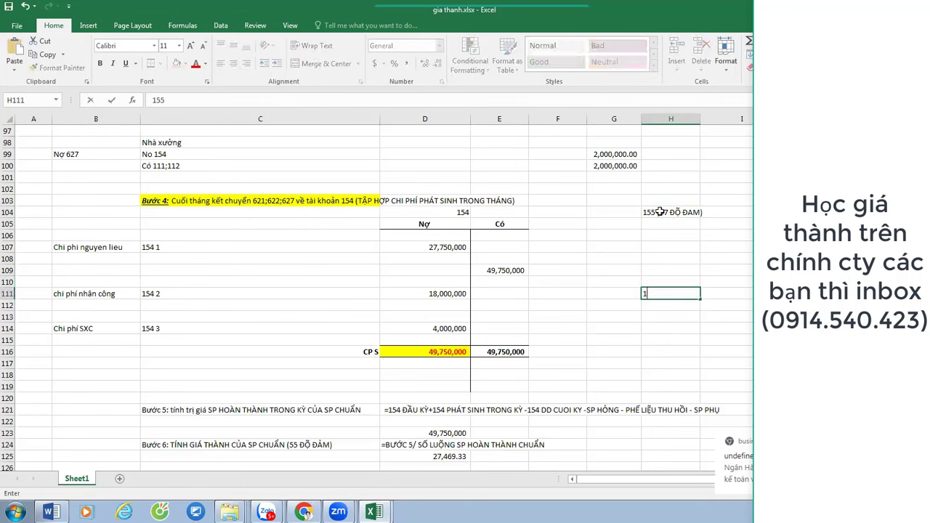
text( 55 ĐỖ D)
text(AM)
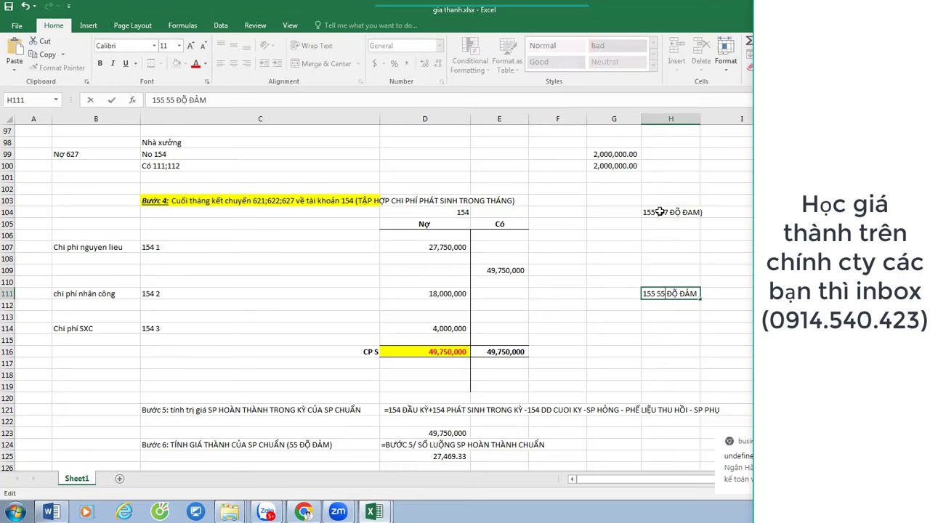
key(BackSpace)
key(BackSpace)
key(Return)
Review the worksheet from the Nợ 155 / Có 154 entry up to the product list and the monthly cost postings.
click(658, 259)
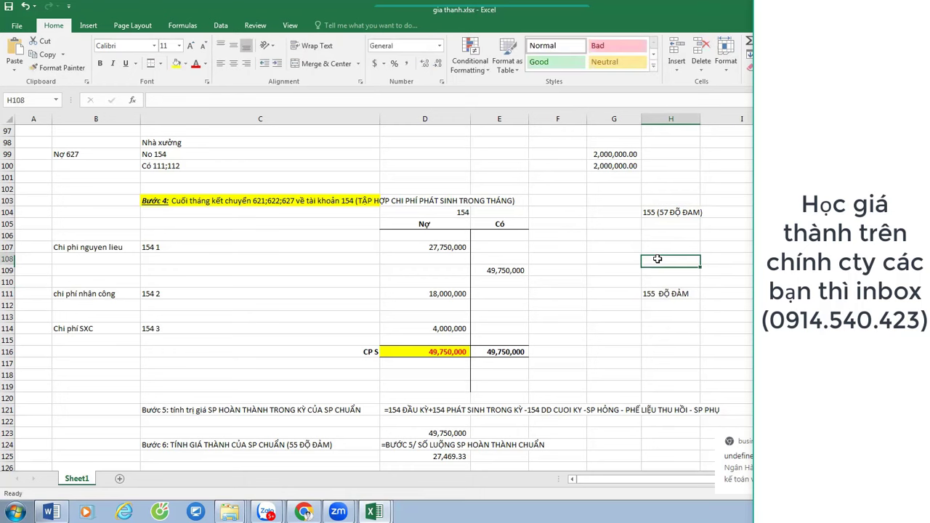
scroll(478, 249, down, 11)
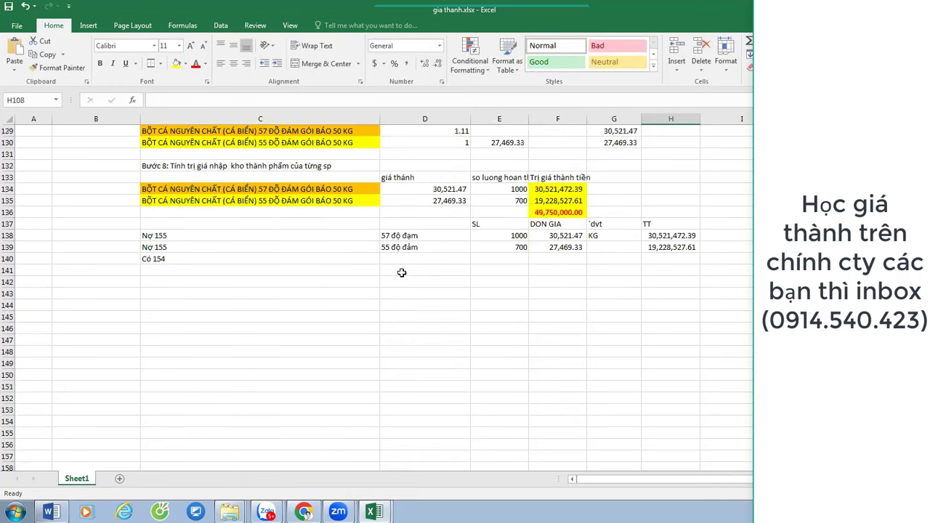
scroll(402, 272, up, 19)
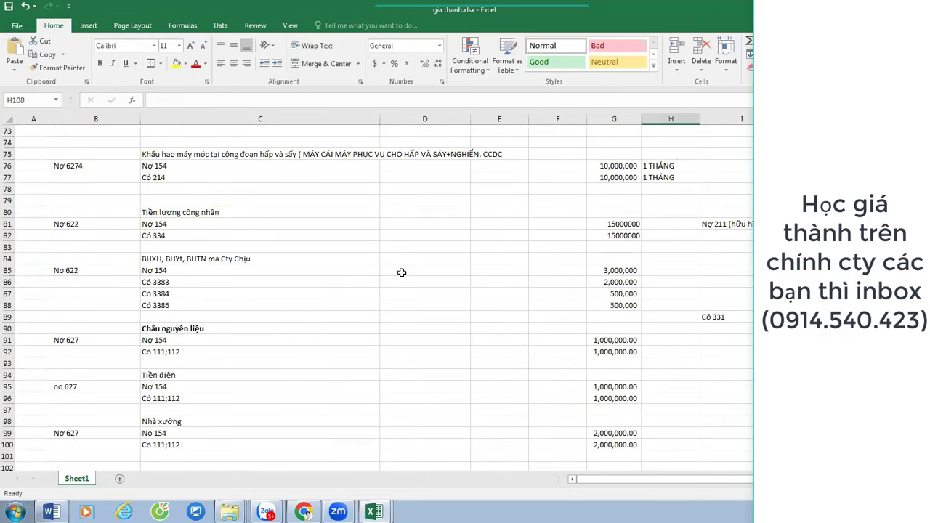
scroll(402, 273, up, 15)
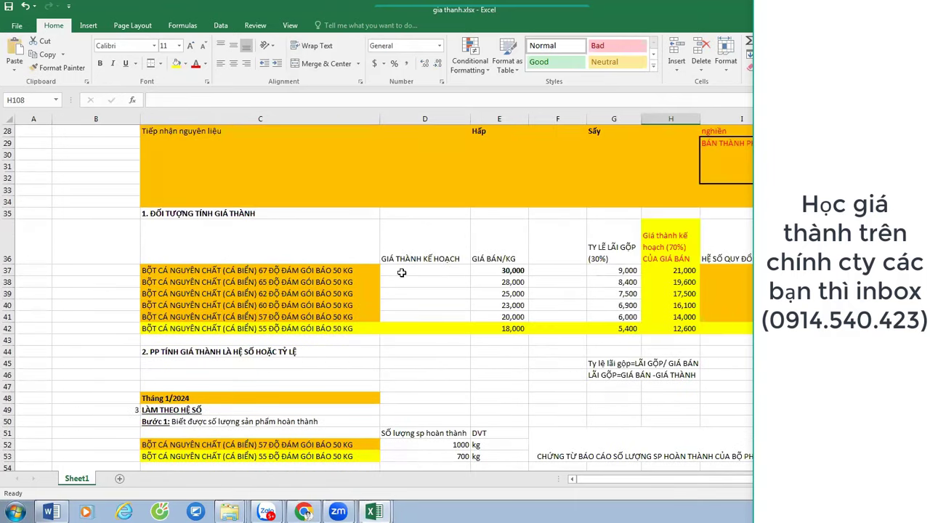
scroll(402, 272, up, 3)
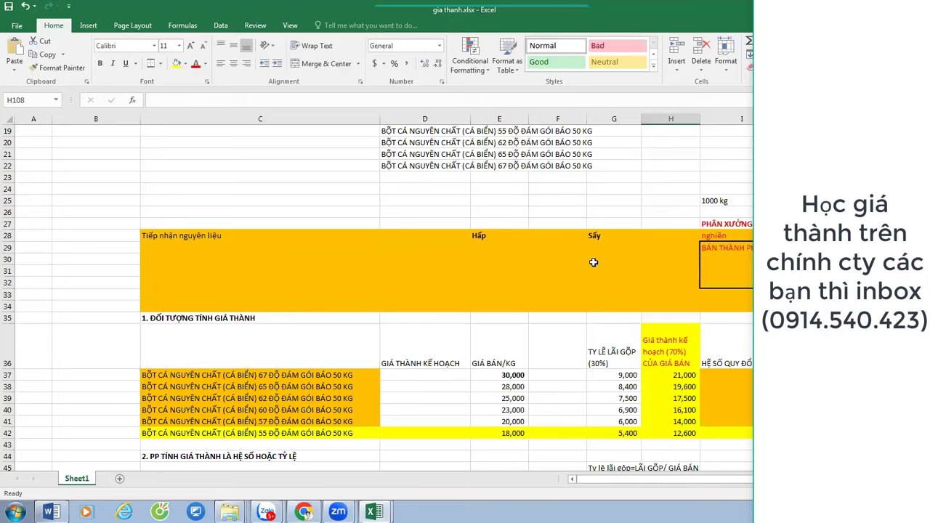
key(Right)
key(Right)
key(Right)
scroll(595, 262, up, 10)
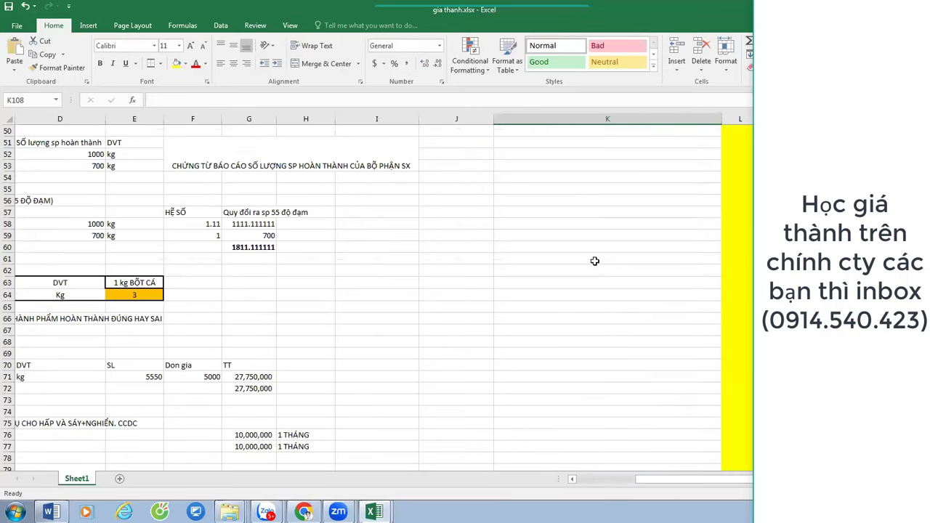
click(624, 480)
scroll(492, 431, down, 4)
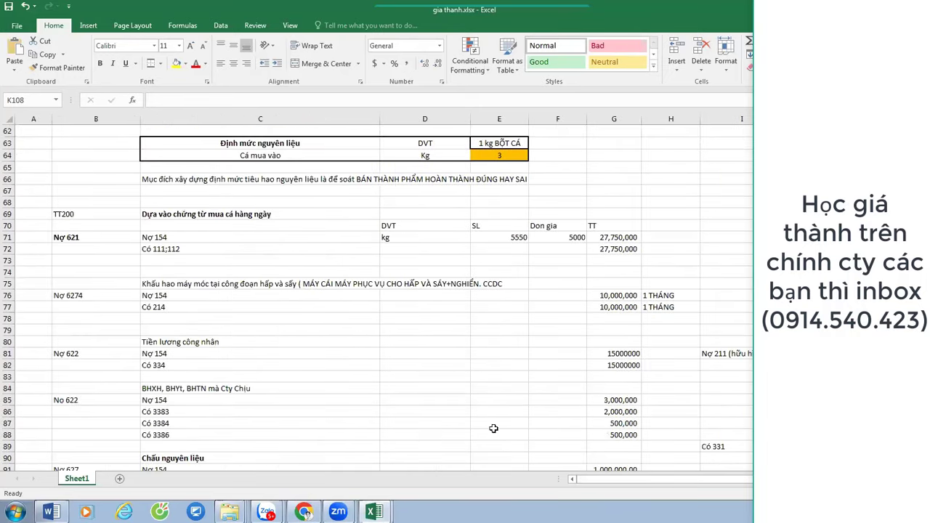
scroll(494, 429, down, 6)
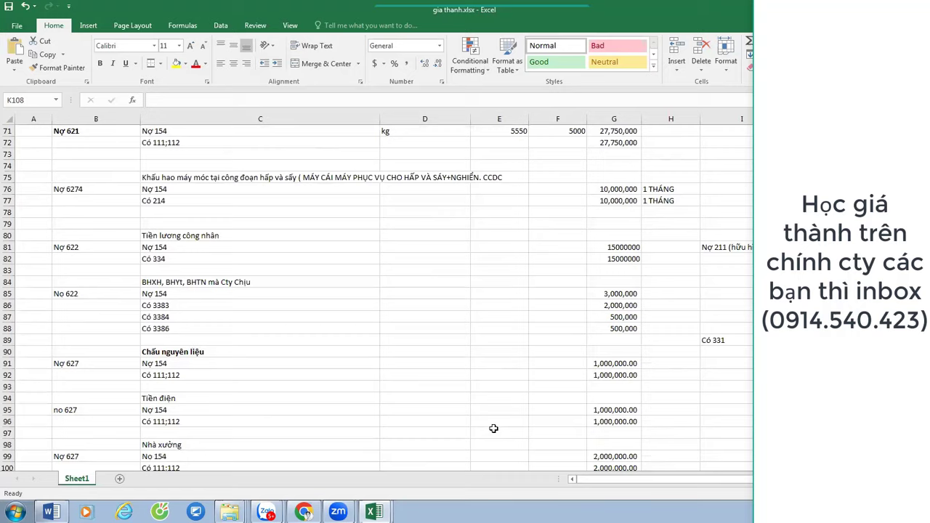
Rename the worksheet Sheet1 as "HE SO".
double_click(86, 480)
text(HE SO)
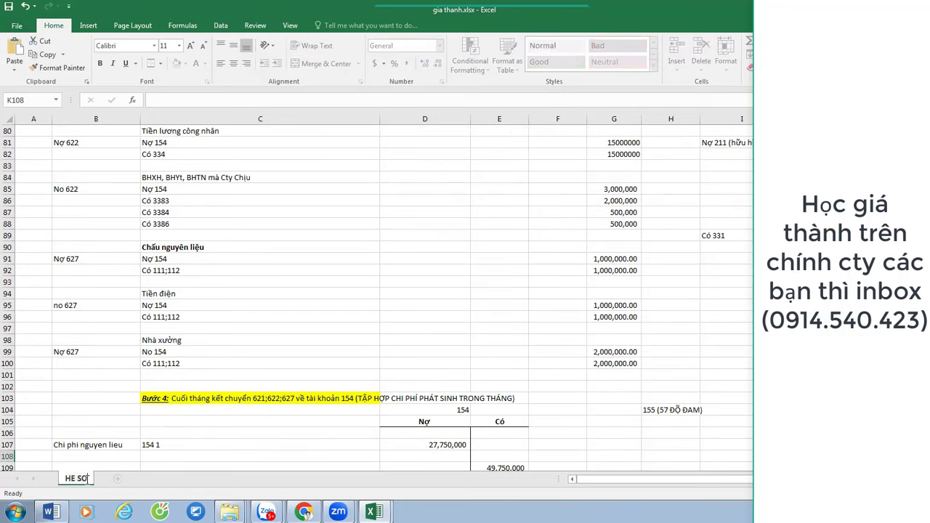
click(243, 341)
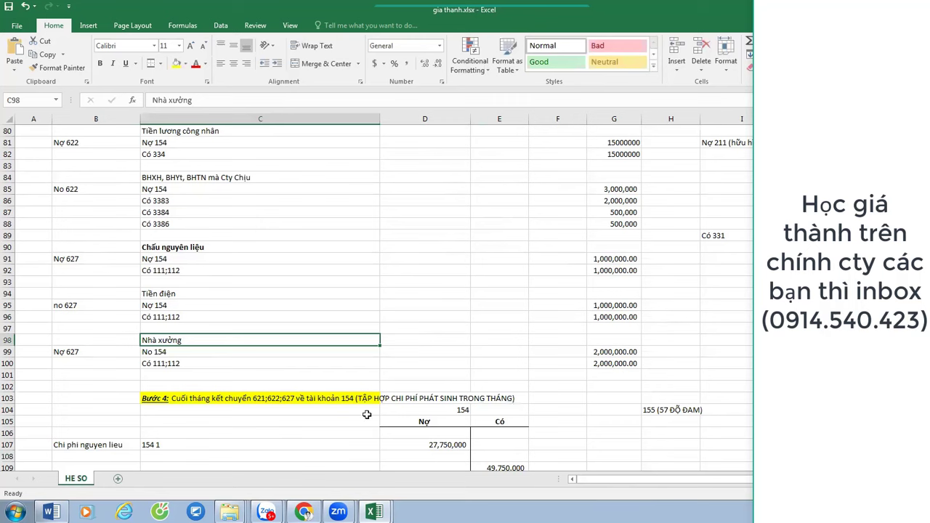
Duplicate the HE SO worksheet to its right and name the copy "TY LE".
drag(87, 481, 114, 486)
double_click(113, 482)
text(TY LE7)
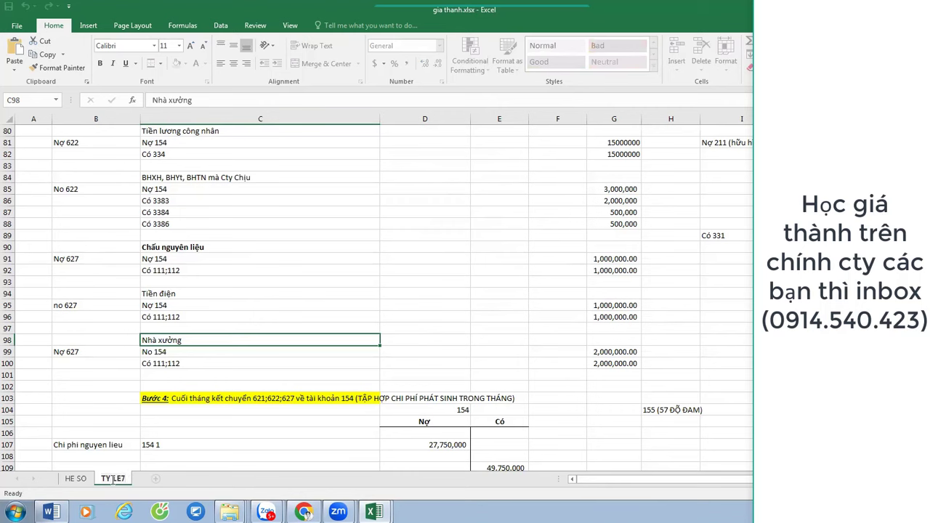
key(BackSpace)
click(370, 305)
Examine the "Tiếp nhận nguyên liệu" stage block in C28:C33 of the TY LE worksheet.
scroll(376, 306, up, 18)
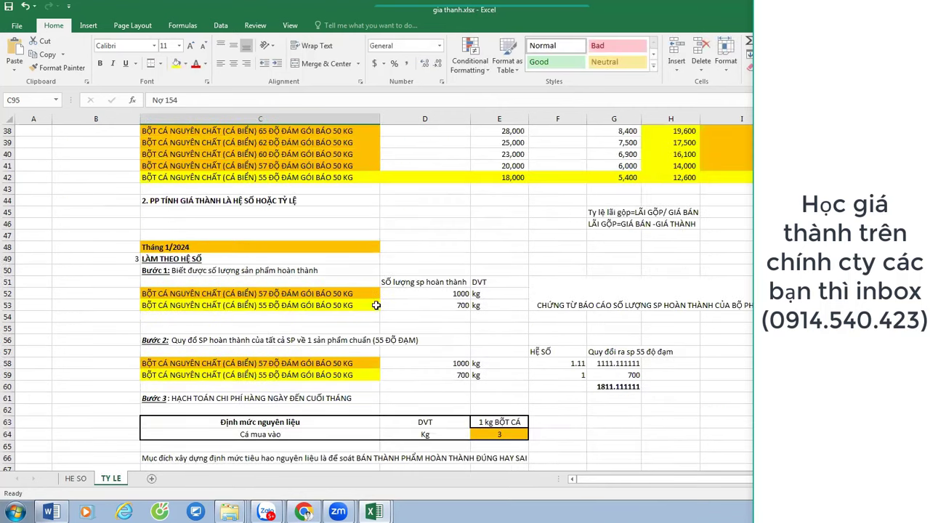
scroll(377, 305, up, 8)
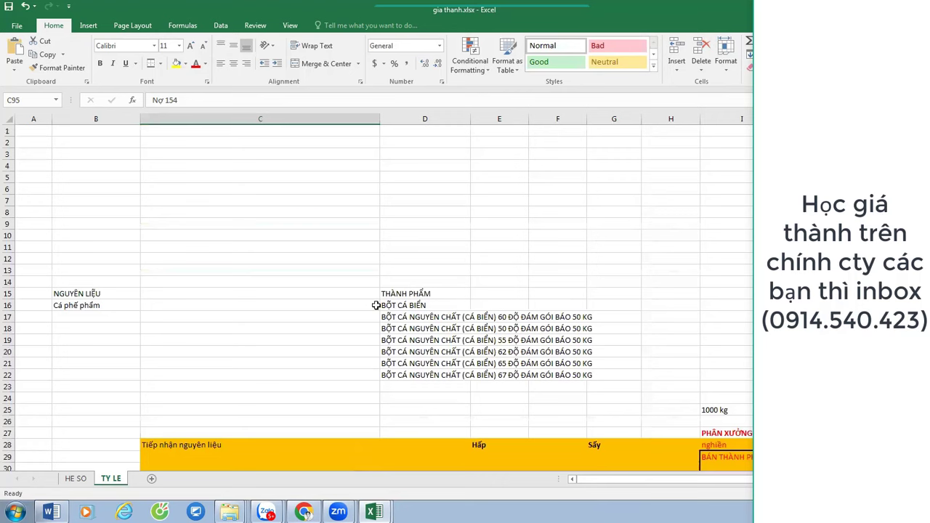
scroll(411, 322, down, 5)
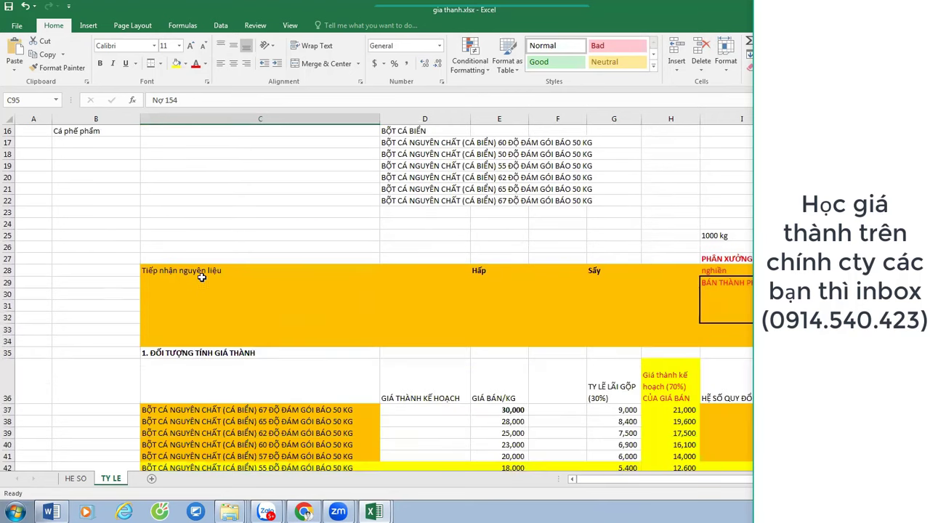
drag(201, 279, 240, 327)
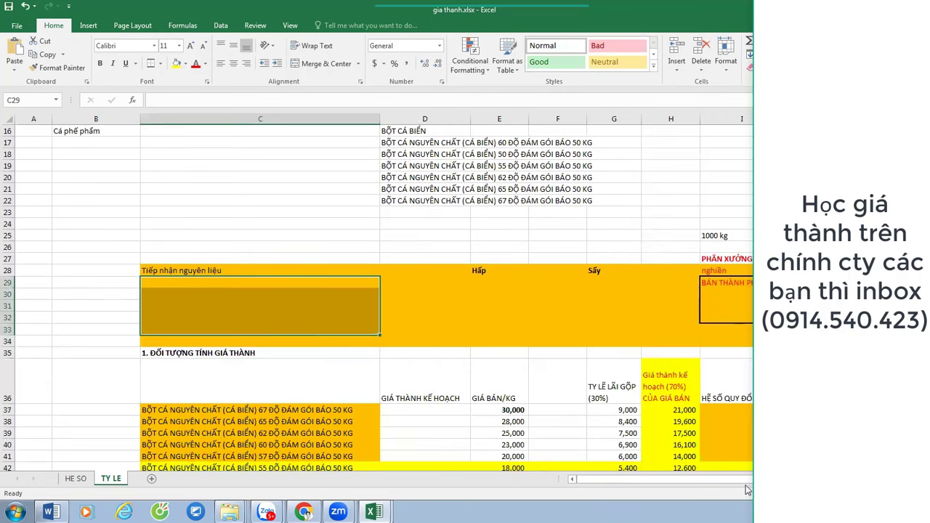
Examine the TY LE worksheet's K28:K34 grading stage, the product cost table and the month 1/2024 coefficient-method steps below it.
scroll(654, 407, right, 4)
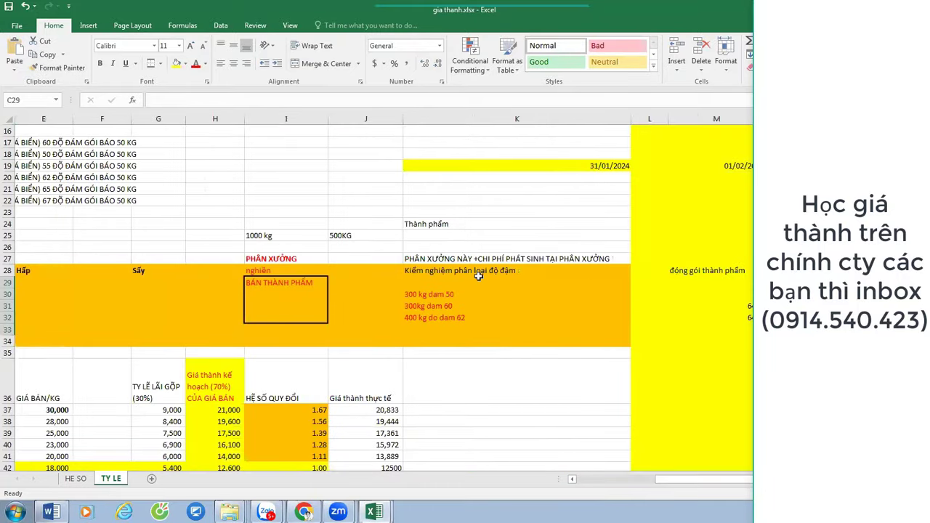
drag(478, 276, 497, 341)
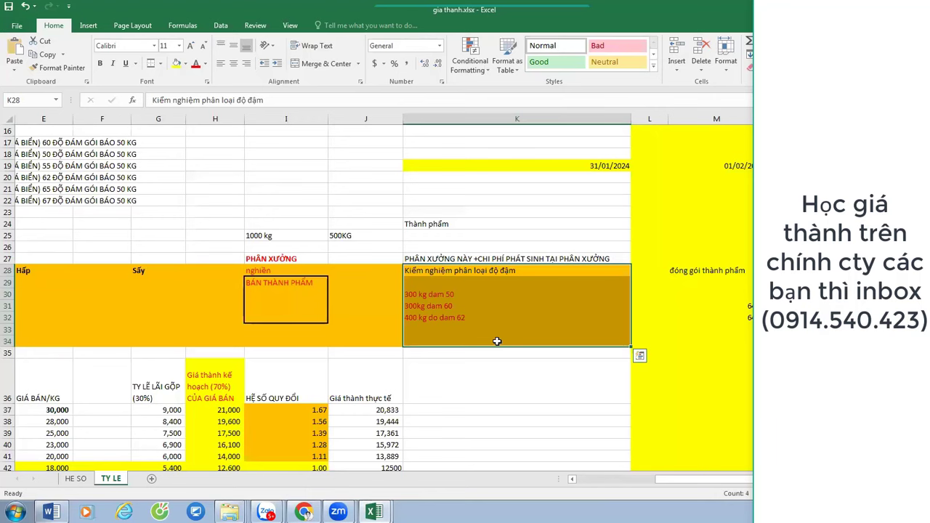
scroll(497, 341, up, 3)
scroll(617, 436, down, 3)
drag(658, 483, 645, 465)
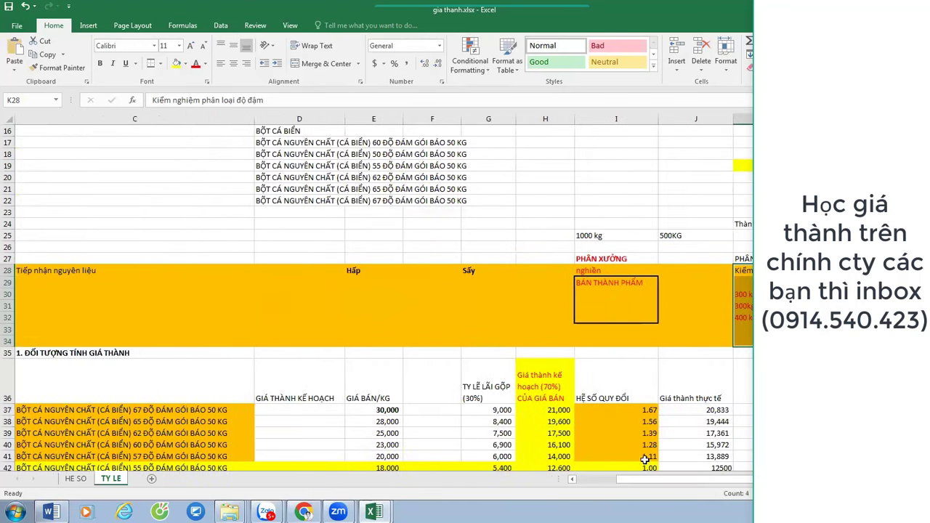
scroll(667, 422, down, 2)
drag(552, 340, 553, 395)
click(229, 385)
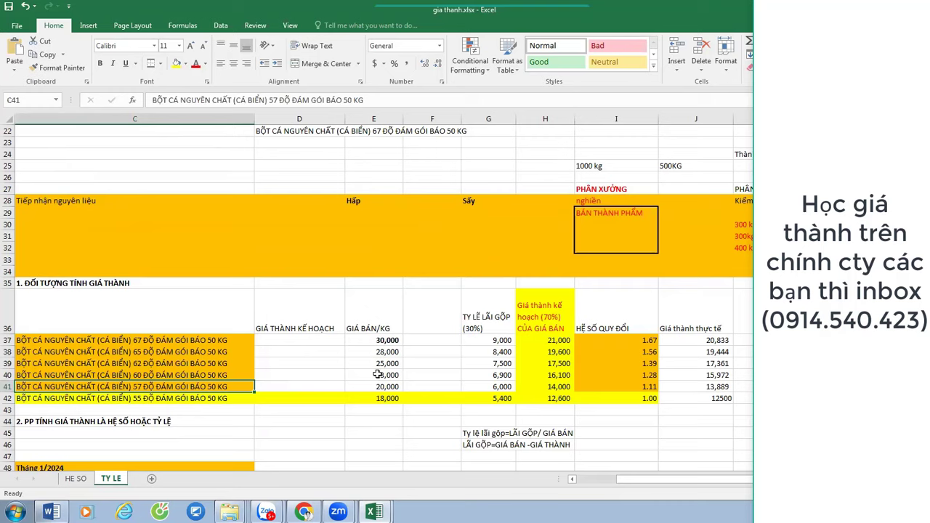
scroll(254, 459, down, 4)
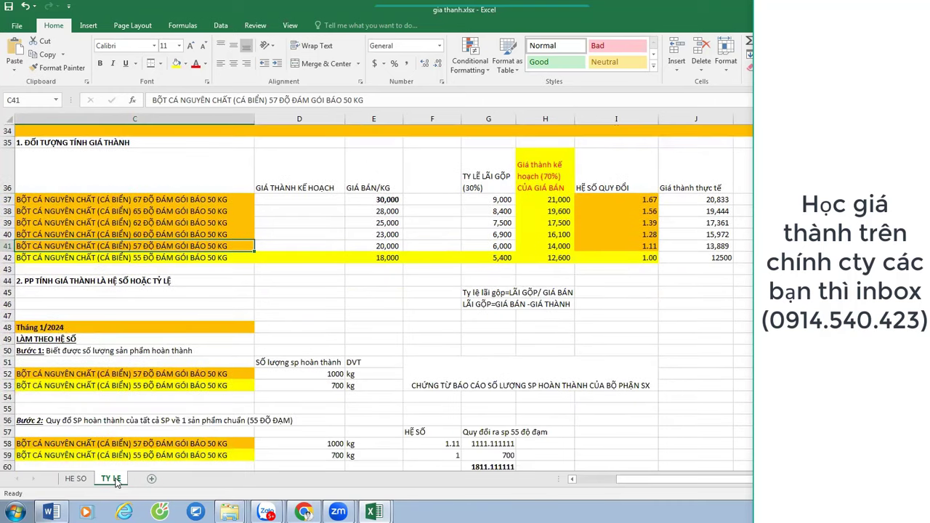
scroll(181, 456, up, 4)
scroll(204, 458, down, 5)
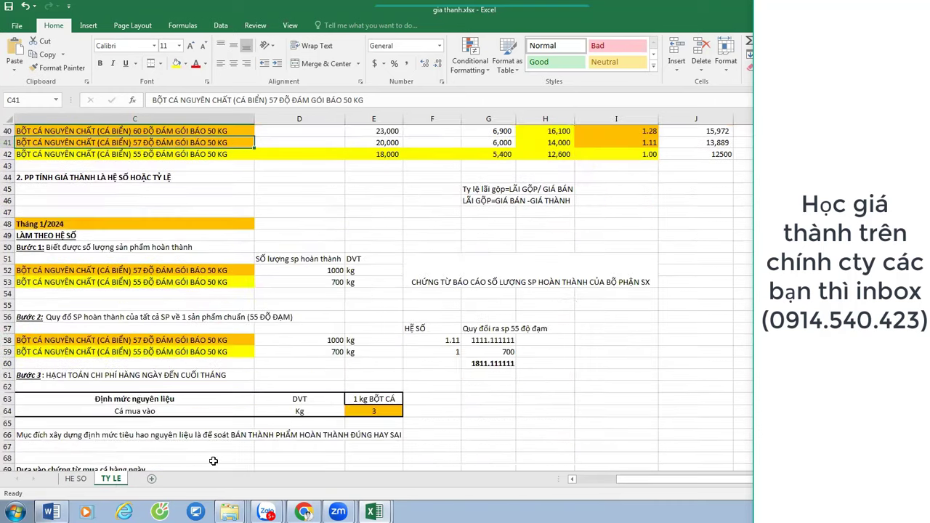
scroll(218, 460, up, 4)
scroll(247, 459, up, 6)
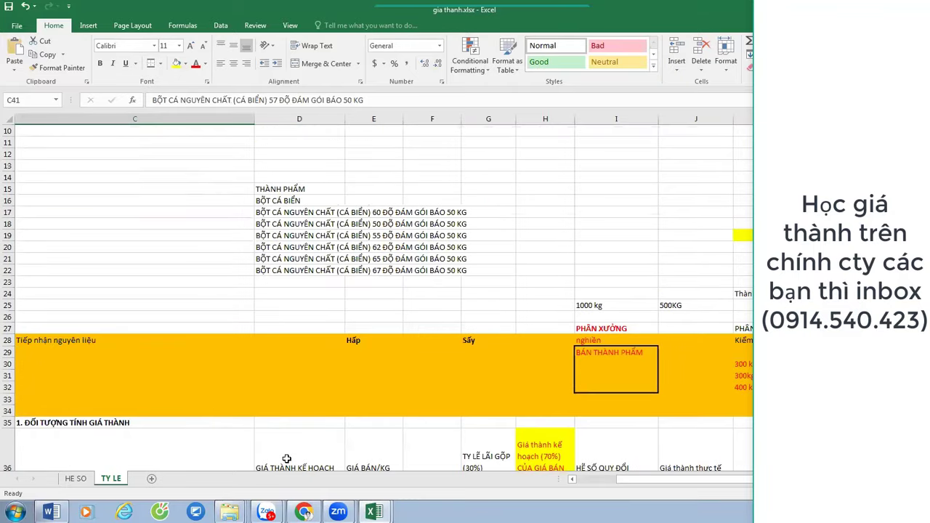
scroll(287, 459, down, 4)
Delete the TY LE worksheet and add a new blank worksheet after HE SO.
right_click(127, 484)
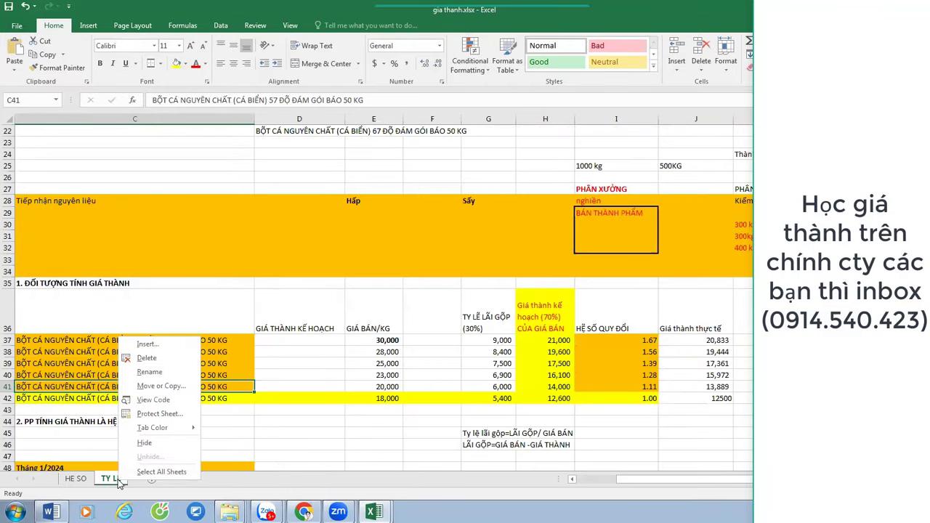
click(168, 358)
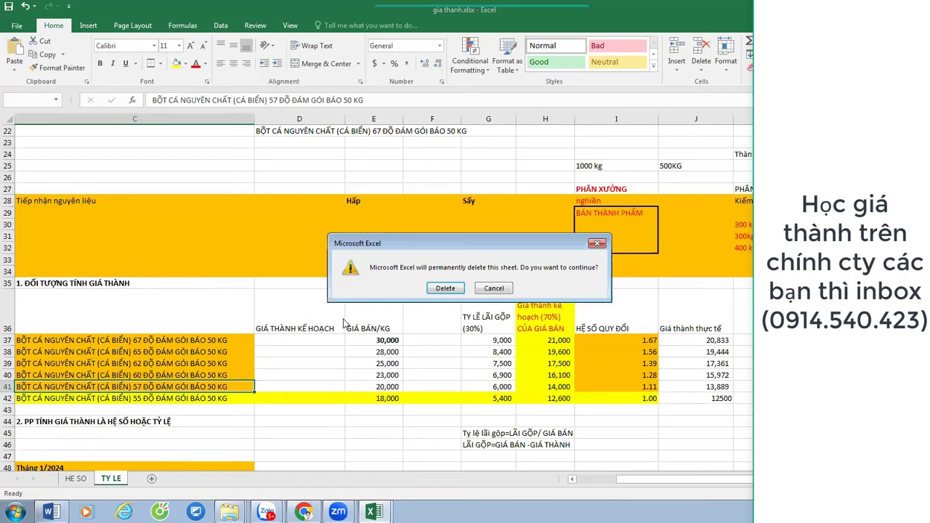
click(451, 288)
click(119, 480)
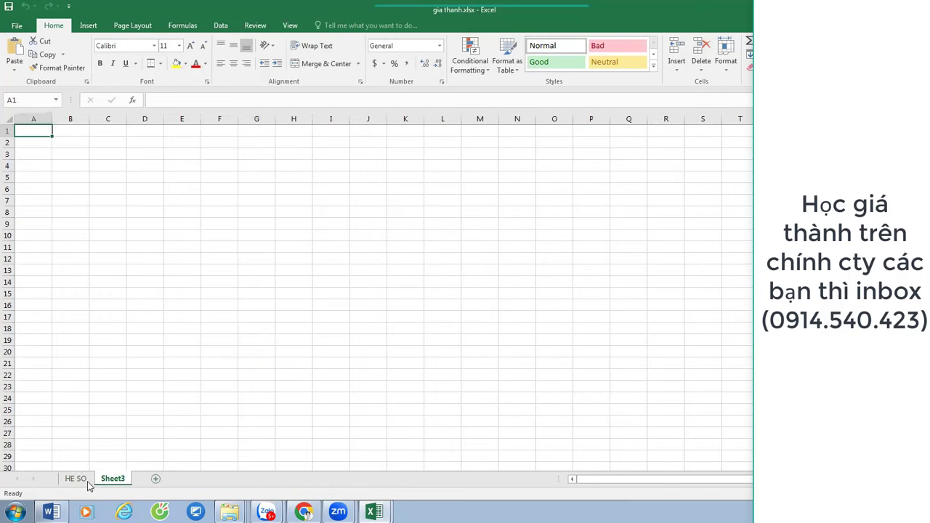
Copy the "1. ĐỐI TƯỢNG TÍNH GIÁ THÀNH" table C35:J42 from HE SO to D5 of the new sheet and autofit column K.
click(79, 479)
scroll(412, 362, up, 11)
scroll(413, 362, up, 7)
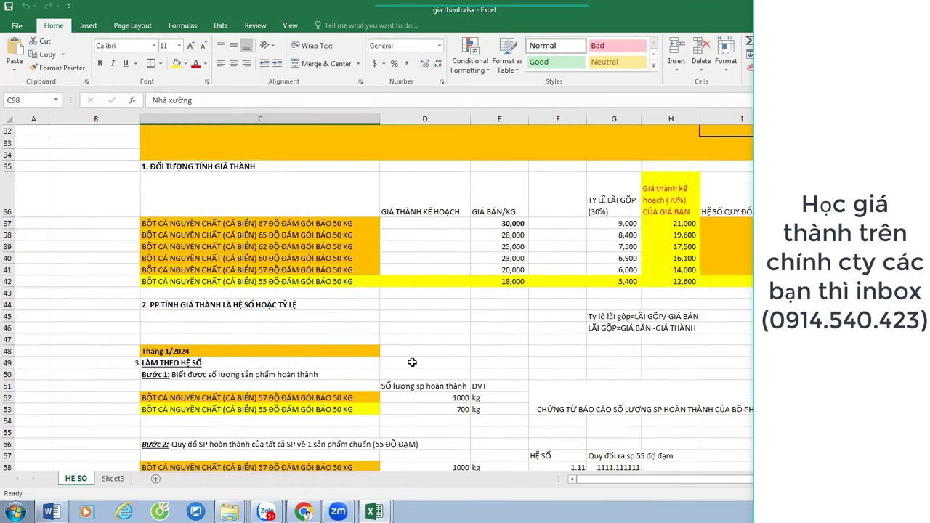
click(373, 286)
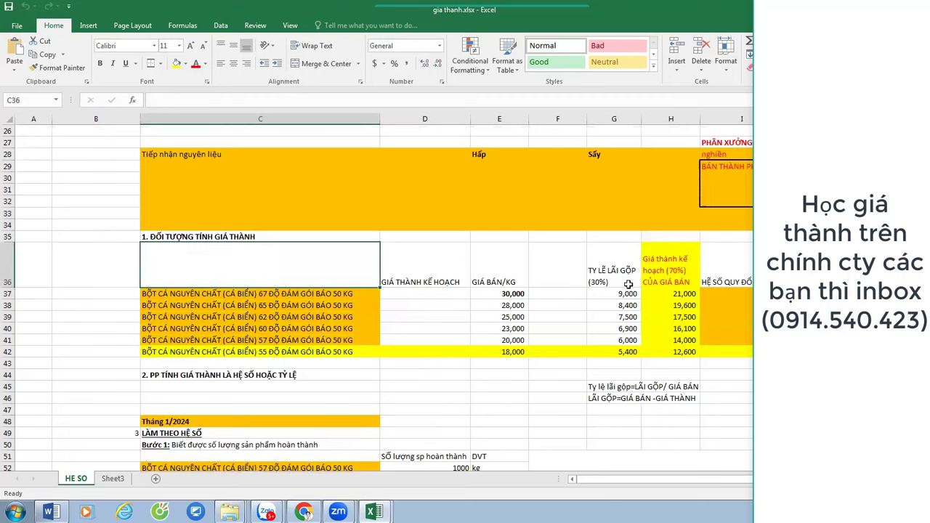
key(Up)
key(shift+Down)
key(shift+Down)
key(shift+Down)
key(shift+Down)
key(shift+Down)
key(shift+Down)
key(shift+Down)
key(shift+Right)
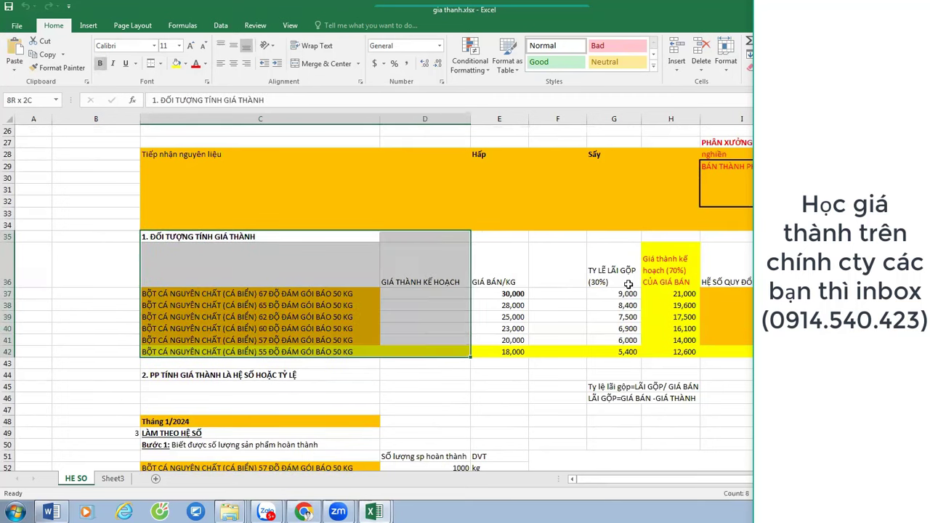
key(shift+Right)
key(shift+Right)
key(shift+Right)
key(shift+Right)
key(shift+Right)
key(shift+Right)
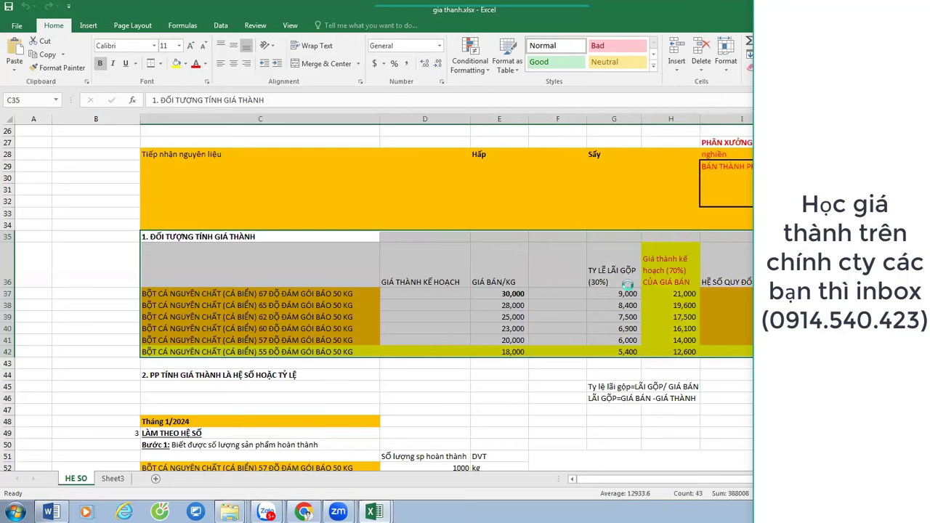
key(ctrl+c)
click(112, 478)
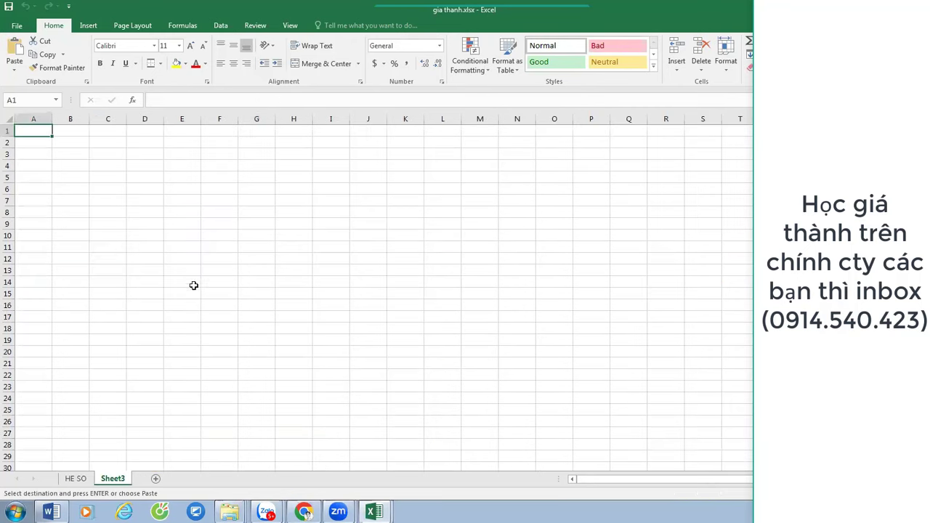
click(129, 176)
key(ctrl+v)
click(552, 225)
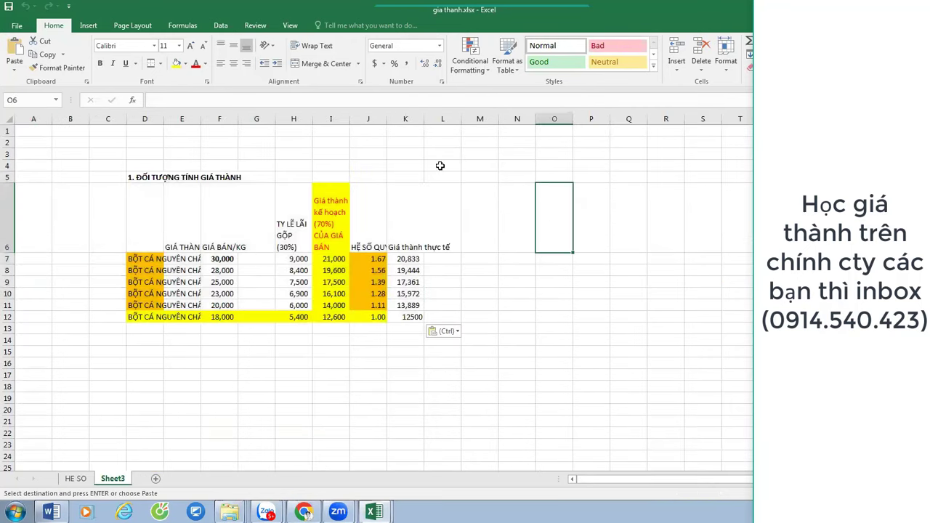
double_click(424, 119)
Copy the "Bước 1" finished-quantity block C50:E53 from HE SO to D16 of Sheet3.
click(72, 477)
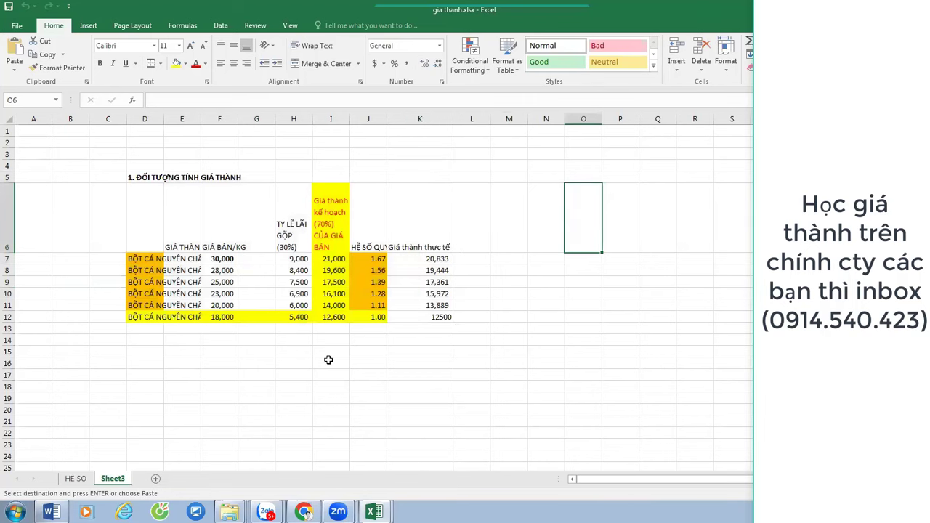
scroll(332, 315, down, 1)
click(283, 281)
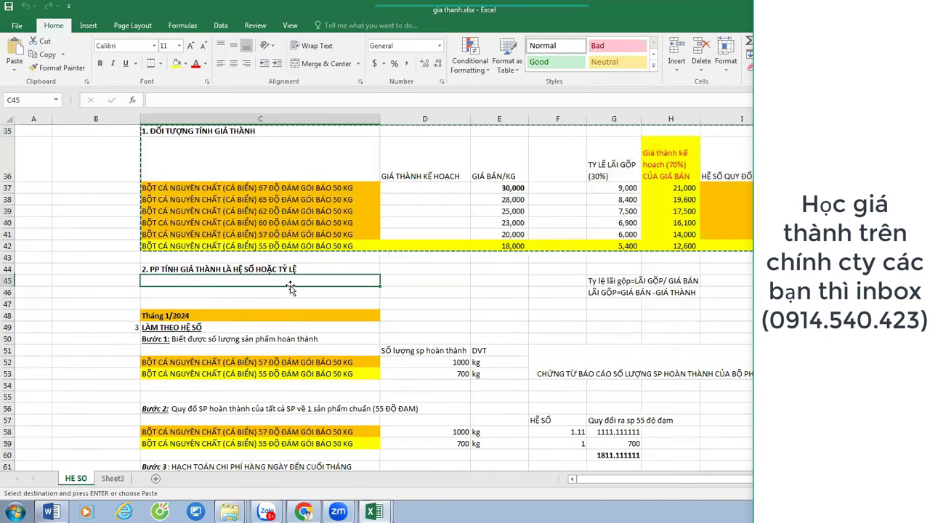
scroll(287, 283, up, 5)
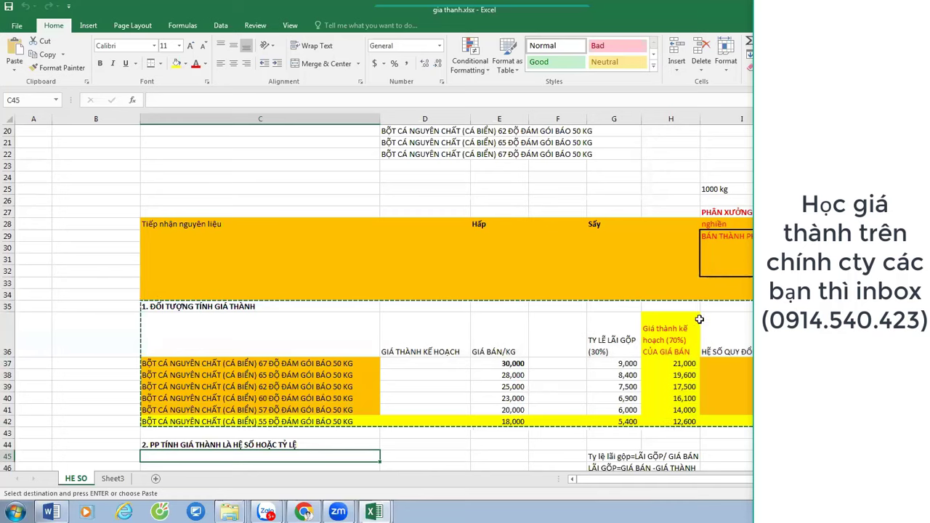
scroll(681, 376, down, 5)
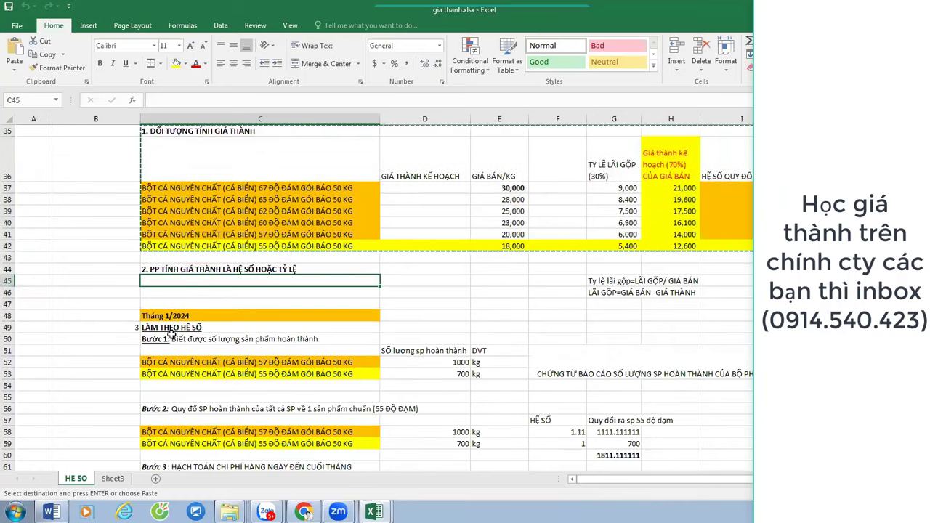
click(171, 329)
drag(171, 338, 485, 379)
key(ctrl+c)
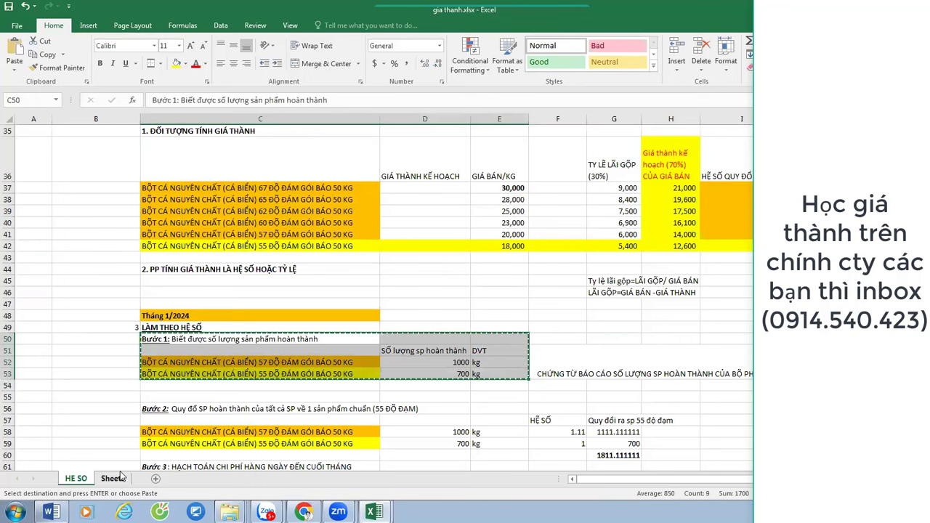
click(116, 481)
click(156, 364)
key(ctrl+v)
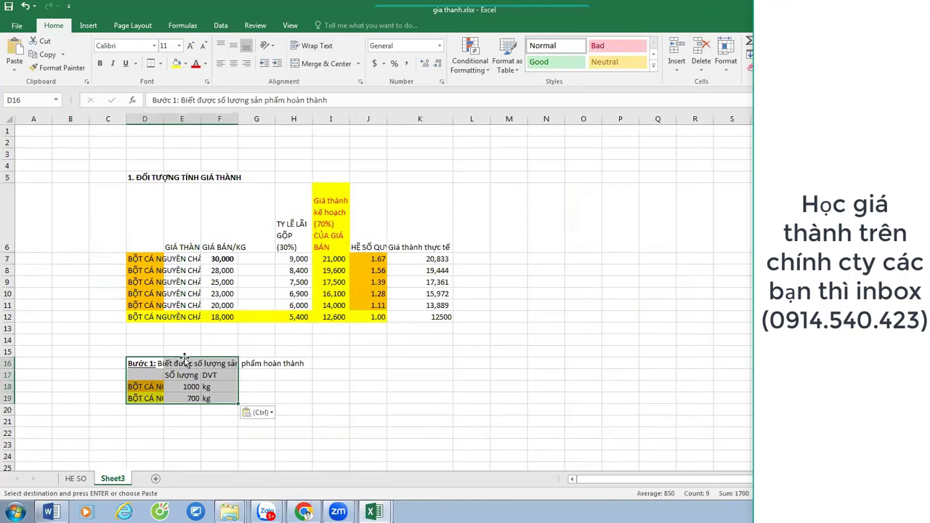
Autofit the widths of columns E and D on Sheet3 to their contents.
double_click(201, 119)
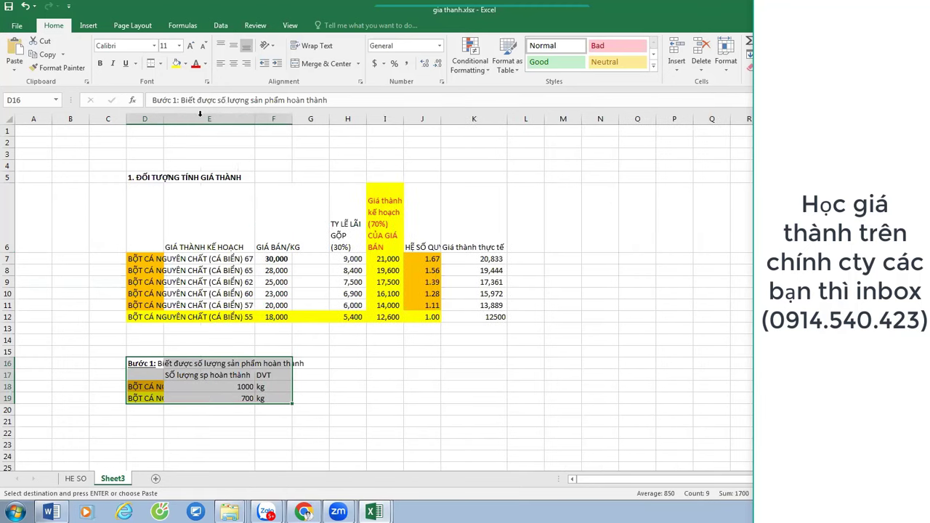
double_click(163, 119)
click(267, 420)
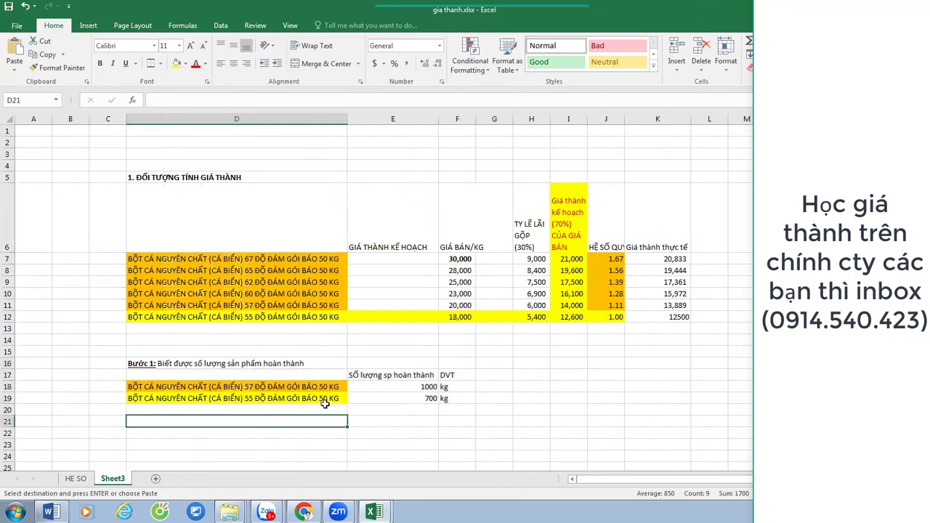
Replace the "Bước 1" heading in D16 with "SẢN PHẨM HOÀN THÀNH".
click(172, 363)
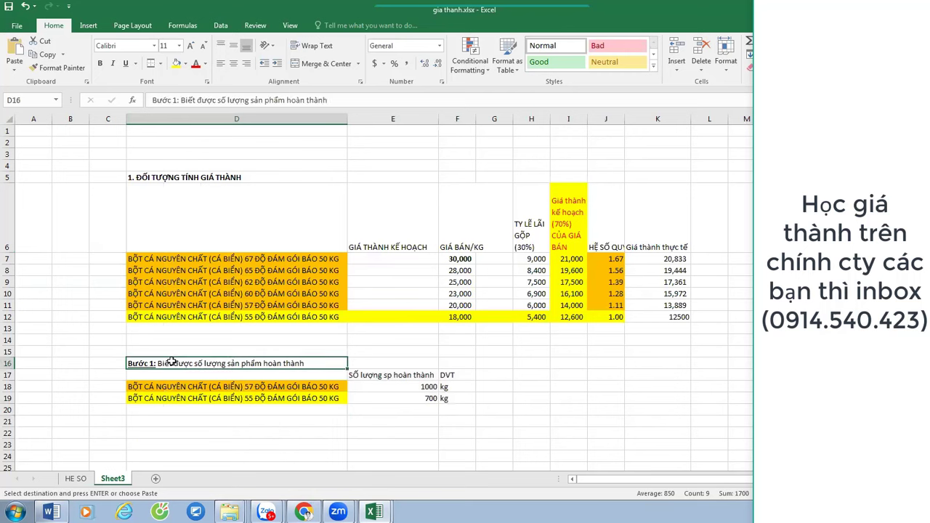
text(SẢN P)
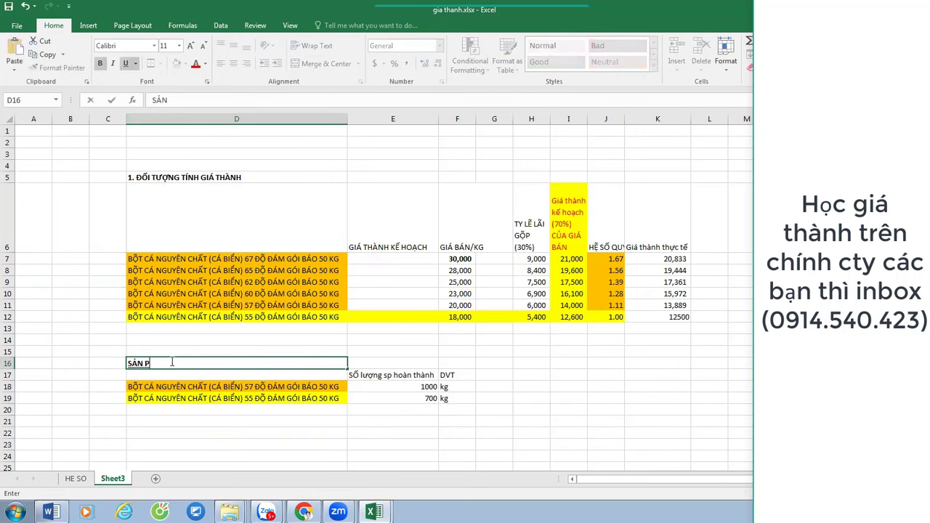
text(HẨM LOÀN THÀNH)
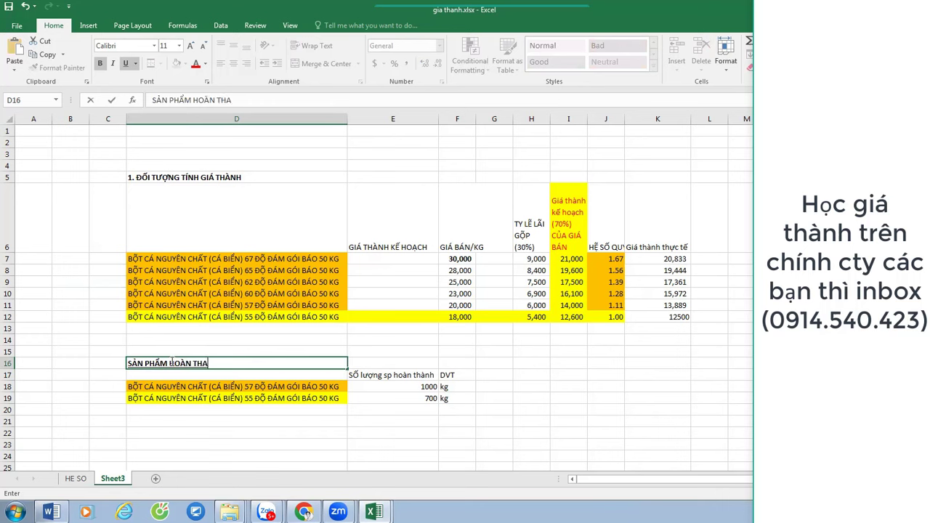
key(Return)
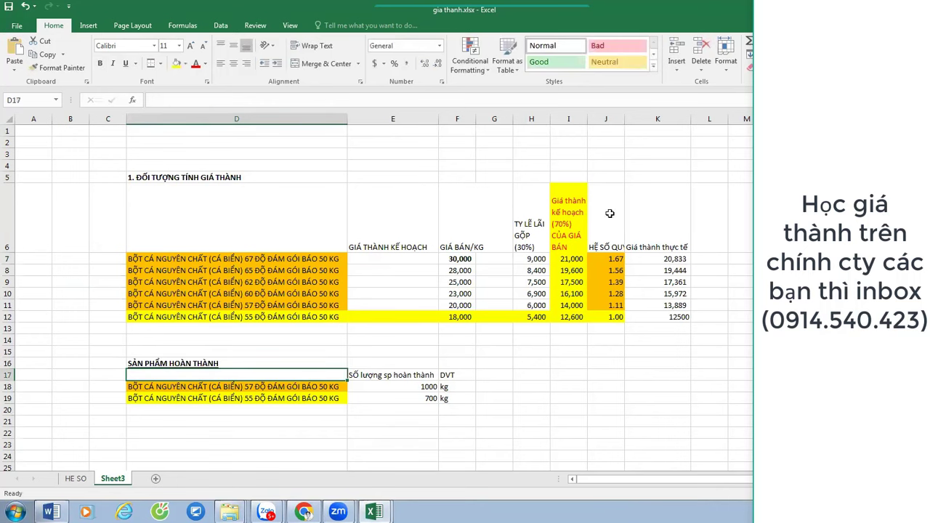
Enter the title "PP TỶ LỆ" in D2, above the product cost table.
click(310, 143)
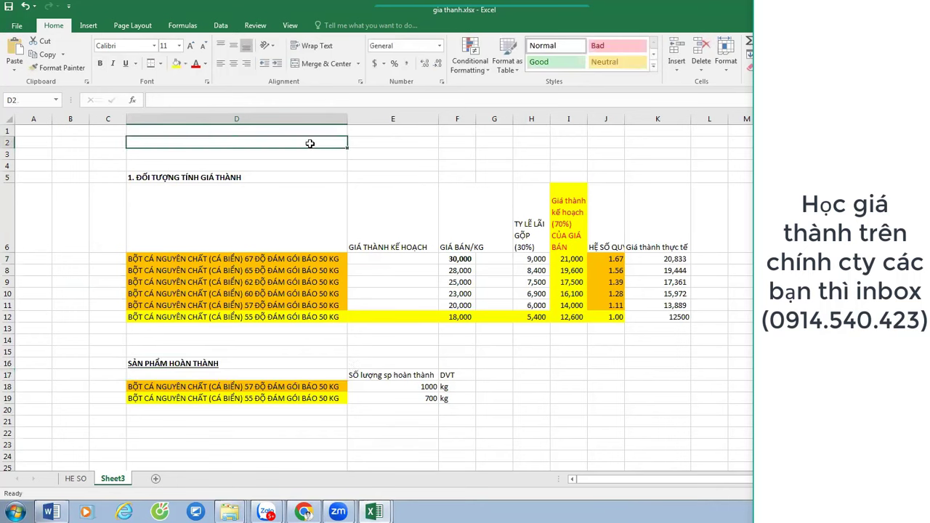
text(PP)
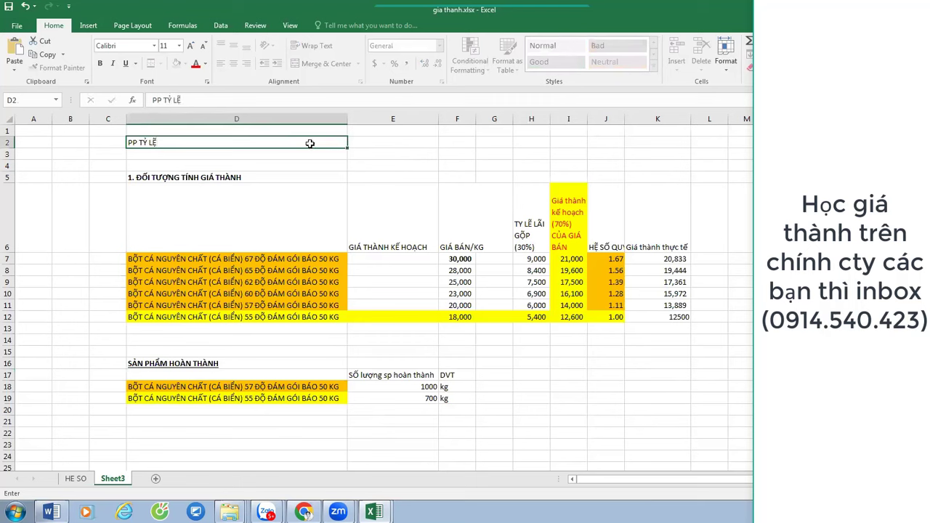
text( TỶ LỆ)
key(Return)
Hide the conversion coefficient column J and bold the planned cost cells I6:I12.
click(609, 118)
right_click(612, 120)
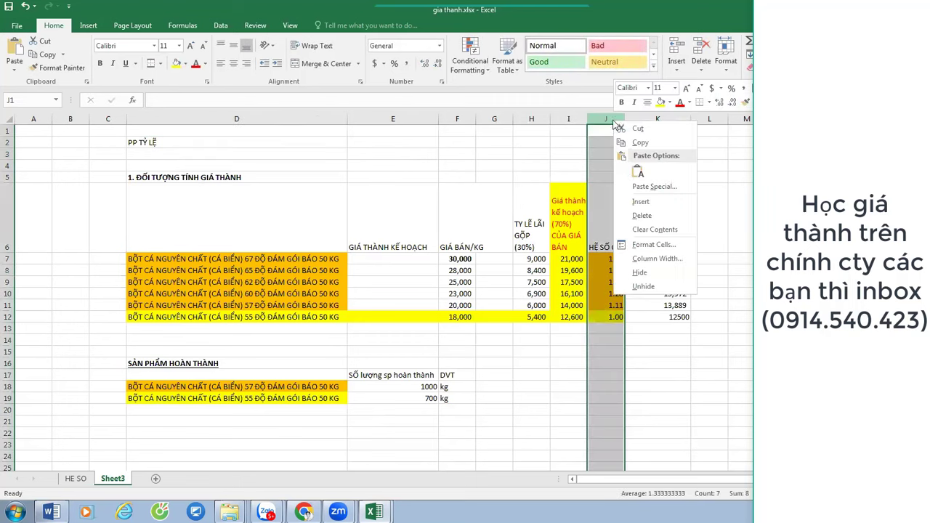
click(651, 273)
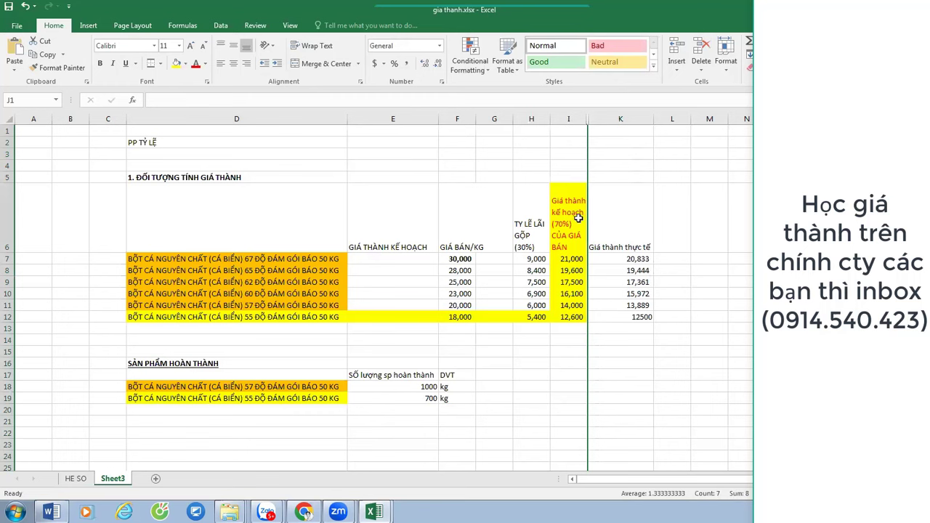
drag(572, 210, 584, 320)
key(ctrl+b)
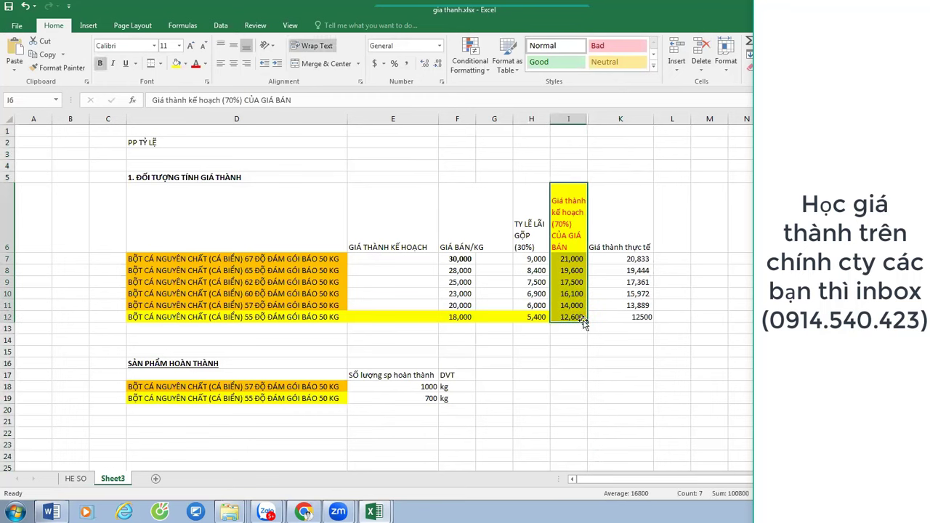
Enter the solution heading "GIẢI:" in D23 and the label "Bước 1:" in D24.
click(220, 443)
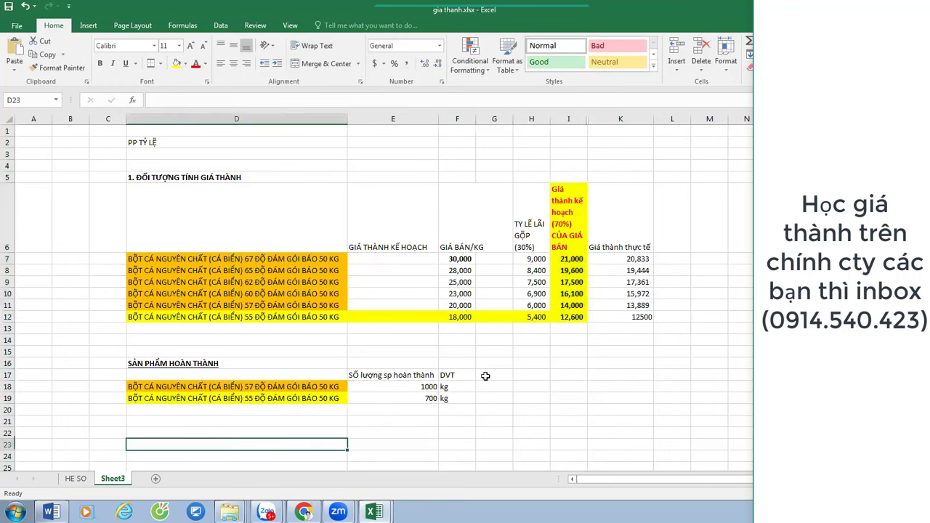
text(GIA)
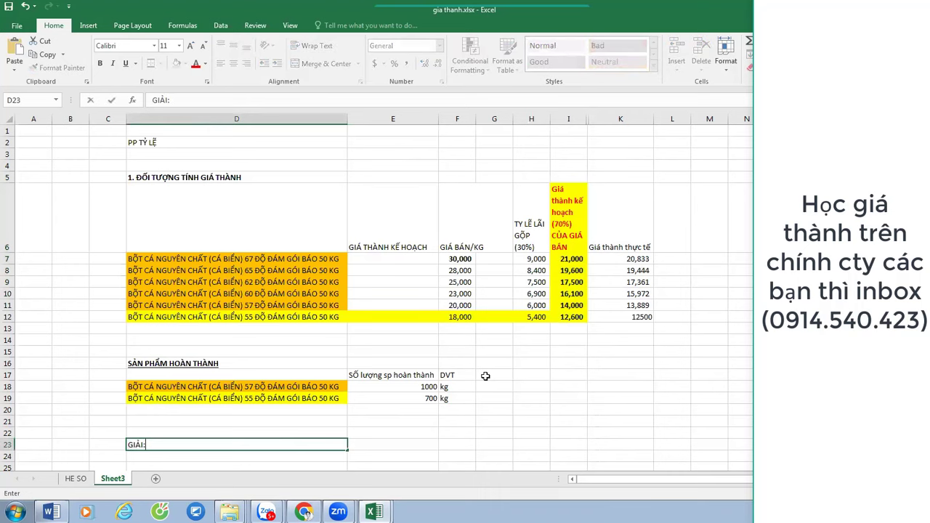
text(I:)
key(Return)
text(Buo)
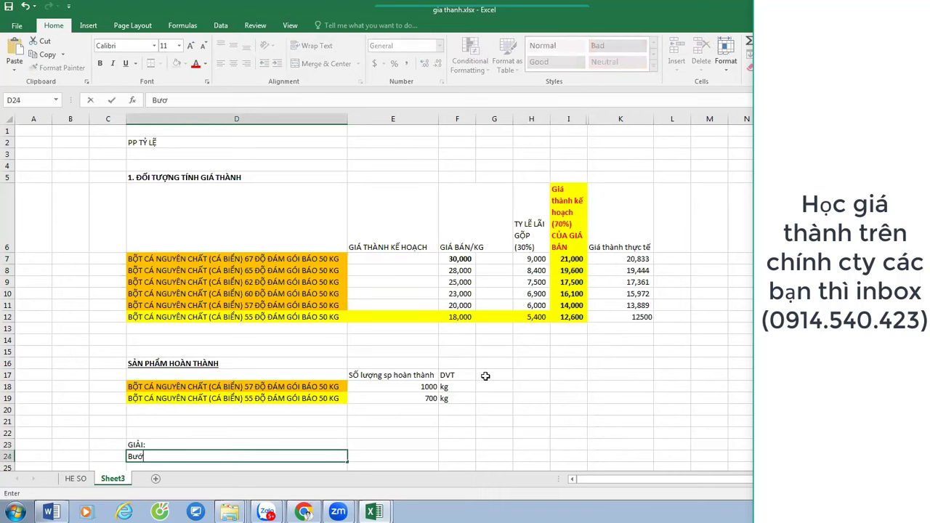
text(c 1:)
key(Return)
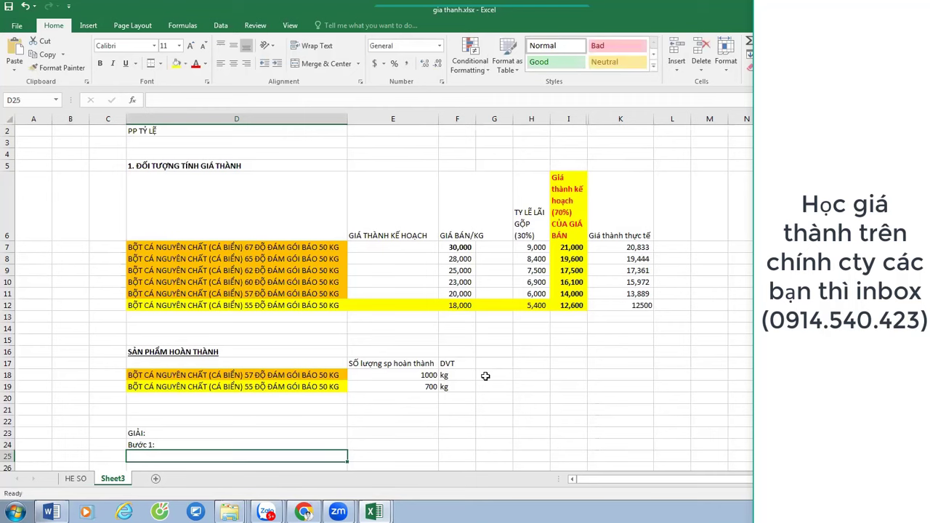
Enter the step 1 description "Tính trị giá sp hoàn thành theo giá thành kế hoạch" in D25.
text(Ti)
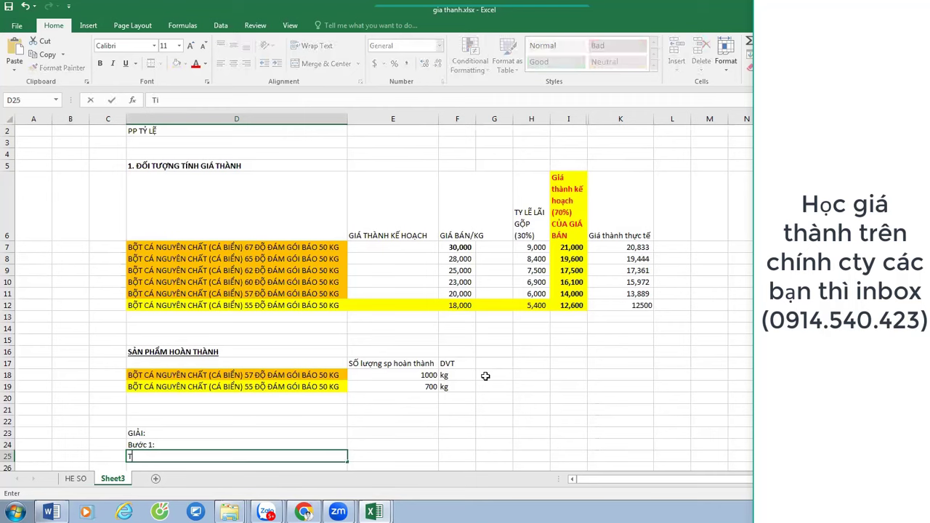
text(nh trị giá sp hoàn t)
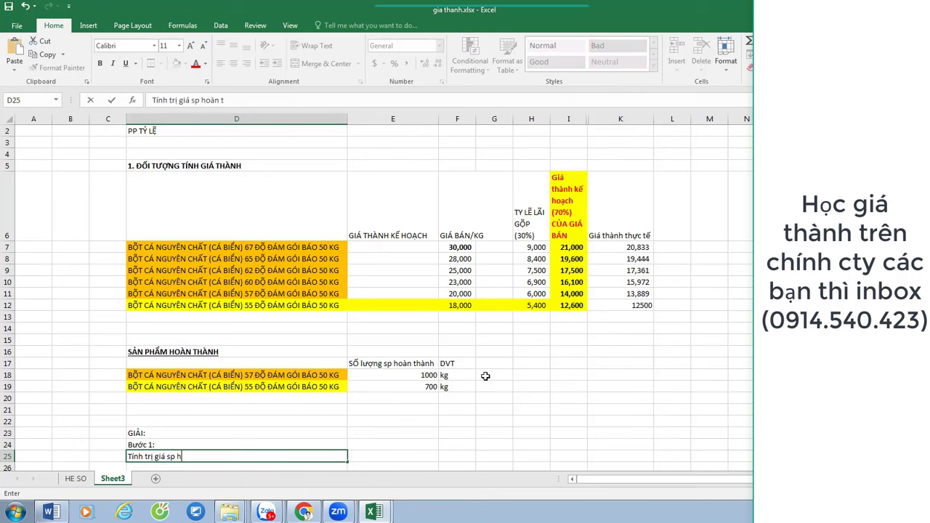
text(hành theo giá thành)
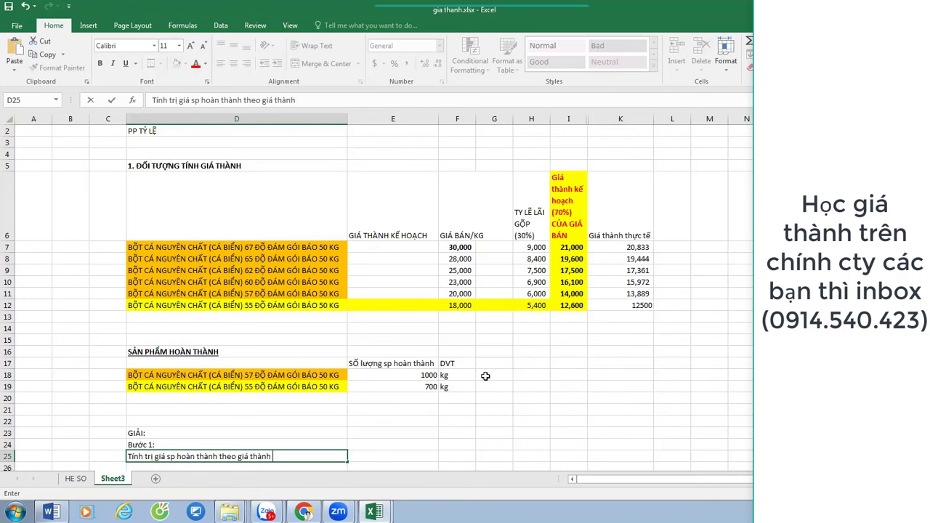
text(kế hoar5c)
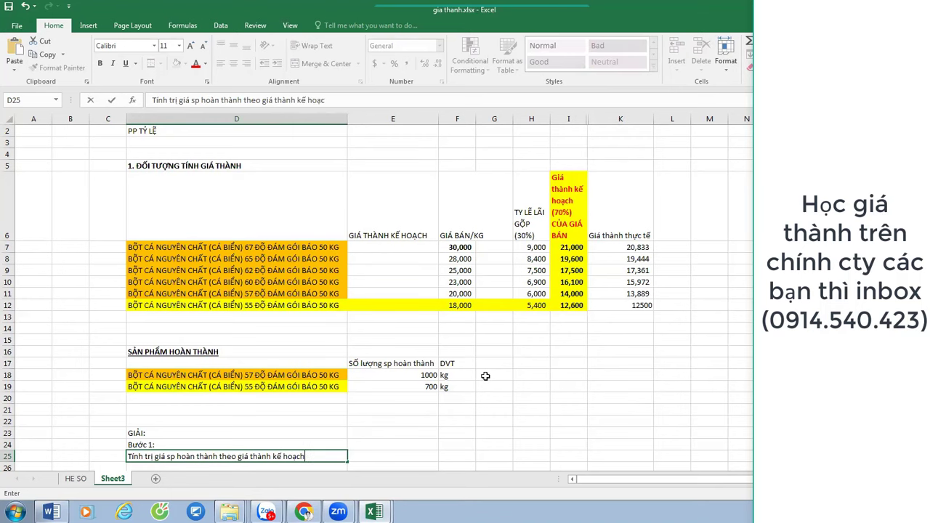
key(Return)
Enter the label "Bước 2:" in D29, leaving rows 26 to 28 empty.
key(Return)
key(Return)
key(Return)
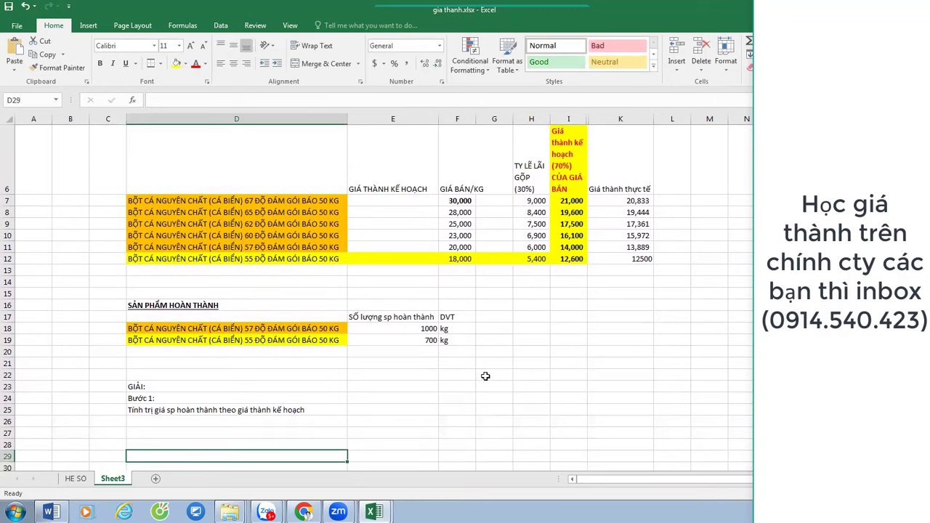
text(Buo)
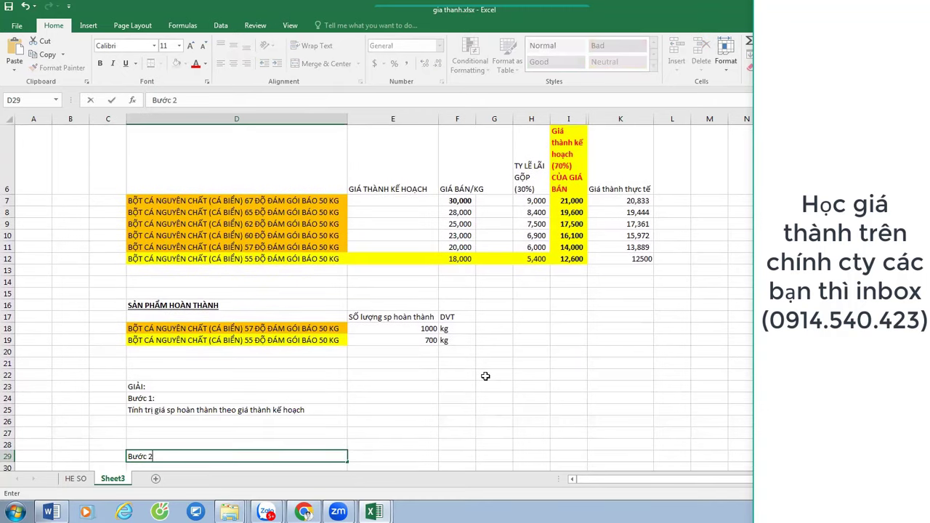
key(Return)
Copy the finished-product rows D18:F19 with quantities and units into D26 under Bước 1.
key(Up)
key(Up)
key(Up)
key(Up)
key(Up)
key(Right)
key(Right)
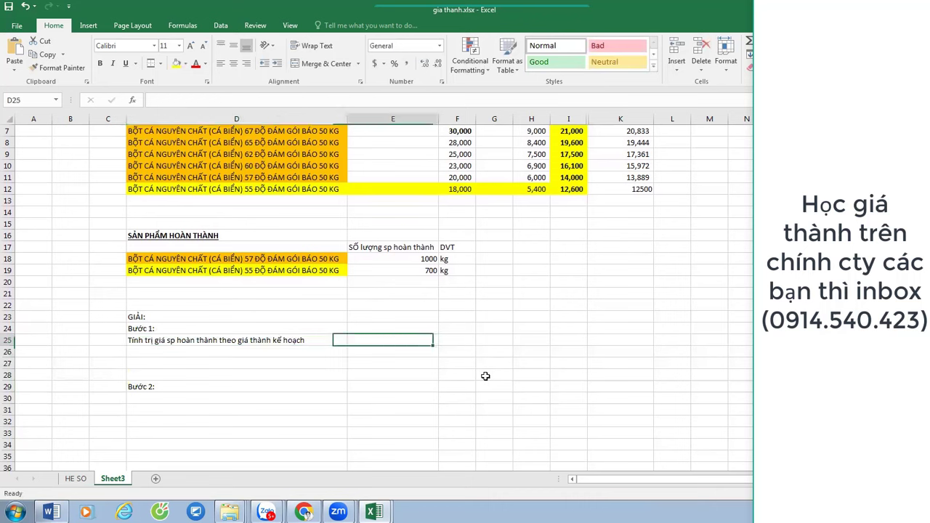
click(298, 258)
drag(305, 260, 448, 271)
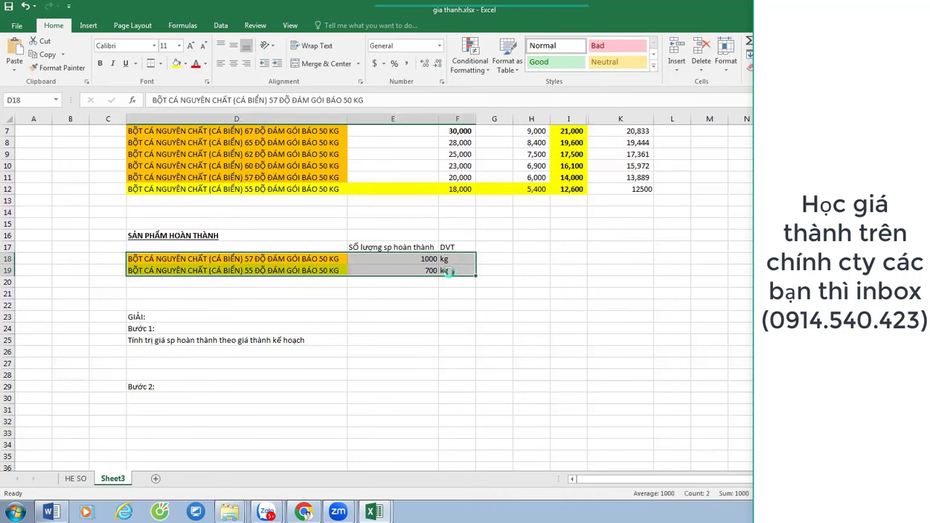
key(ctrl+c)
click(231, 353)
key(ctrl+v)
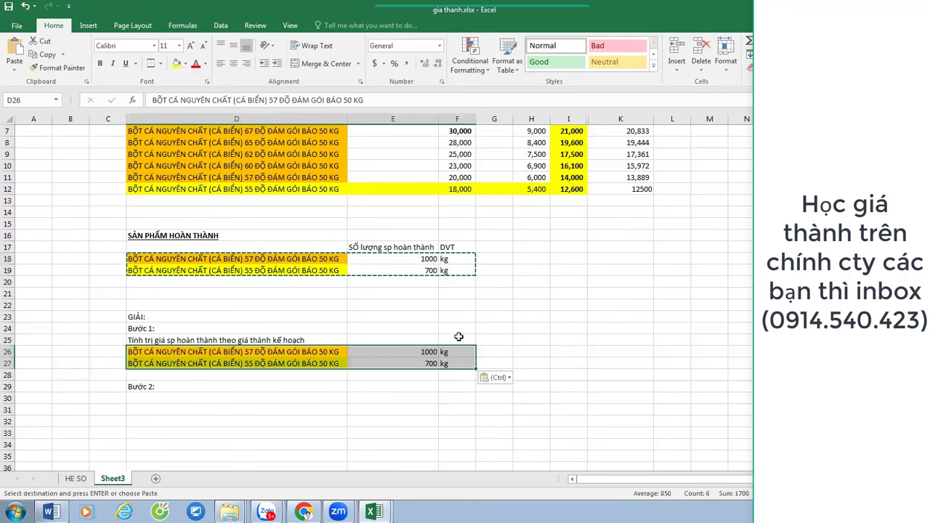
Head the Bước 1 table columns with "sl" in E25 and "giá thành kệ hoạch" in G25.
click(415, 339)
text(sl)
key(Tab)
key(Tab)
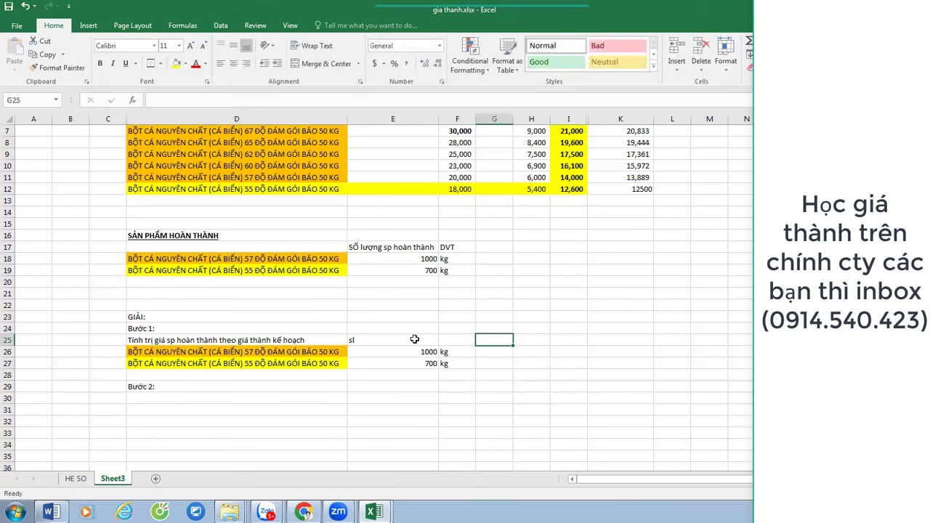
text(giá tha)
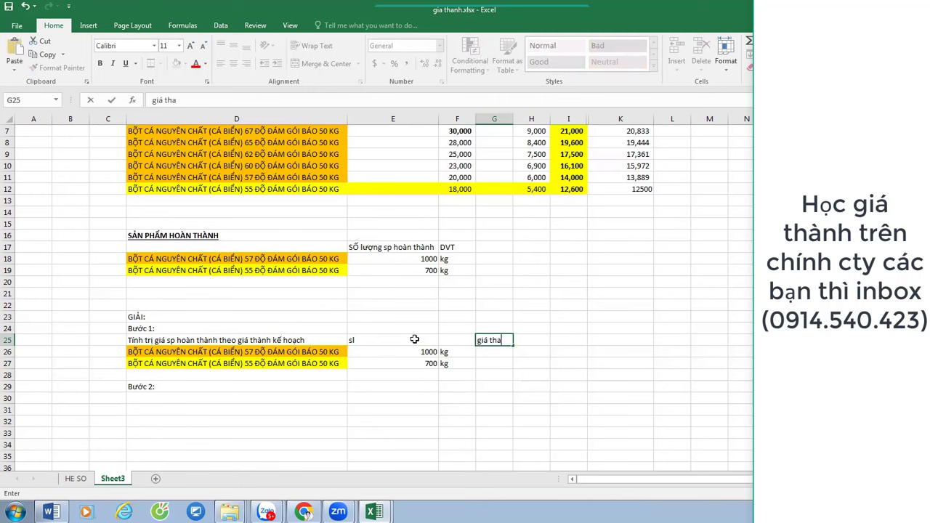
text(nh kle61)
key(BackSpace)
key(BackSpace)
key(BackSpace)
key(BackSpace)
key(BackSpace)
key(BackSpace)
key(BackSpace)
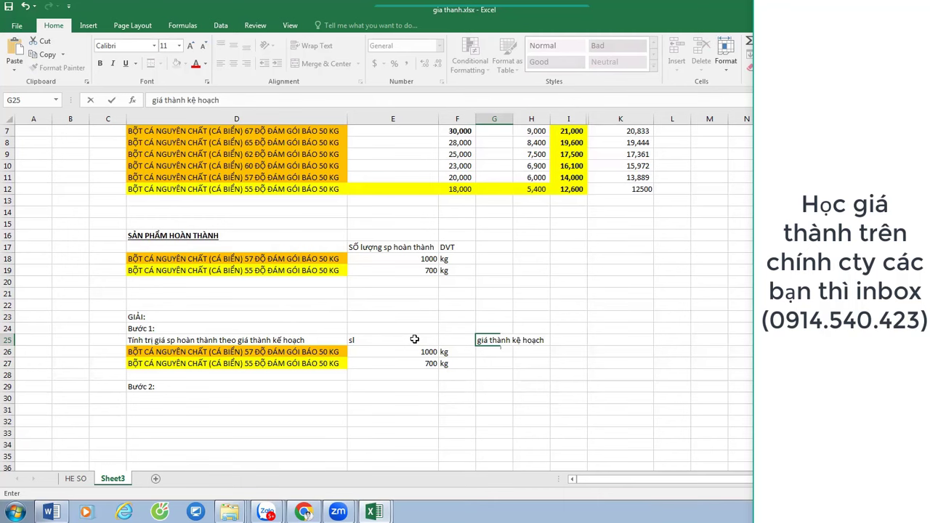
key(Return)
Link G26 and G27 to the planned costs of the 57 and 55 độ products in I11 and I12.
text(=)
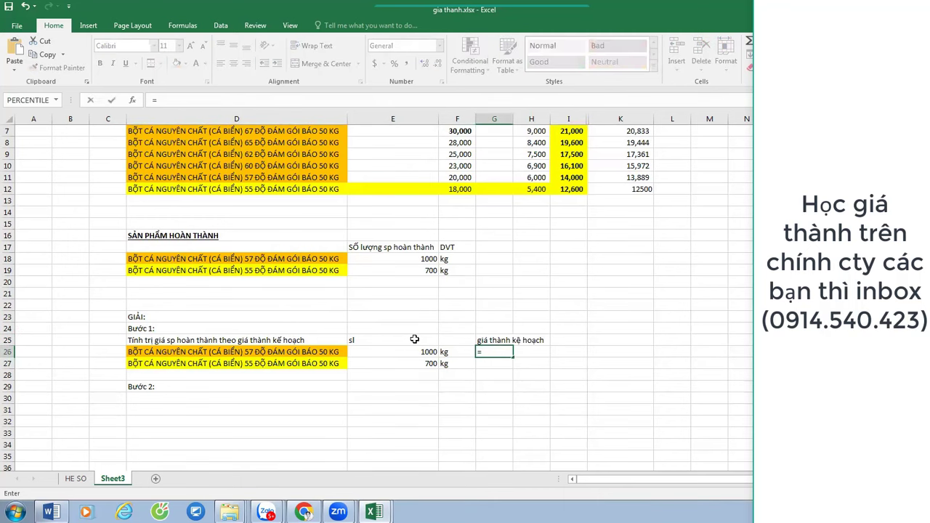
scroll(602, 249, up, 2)
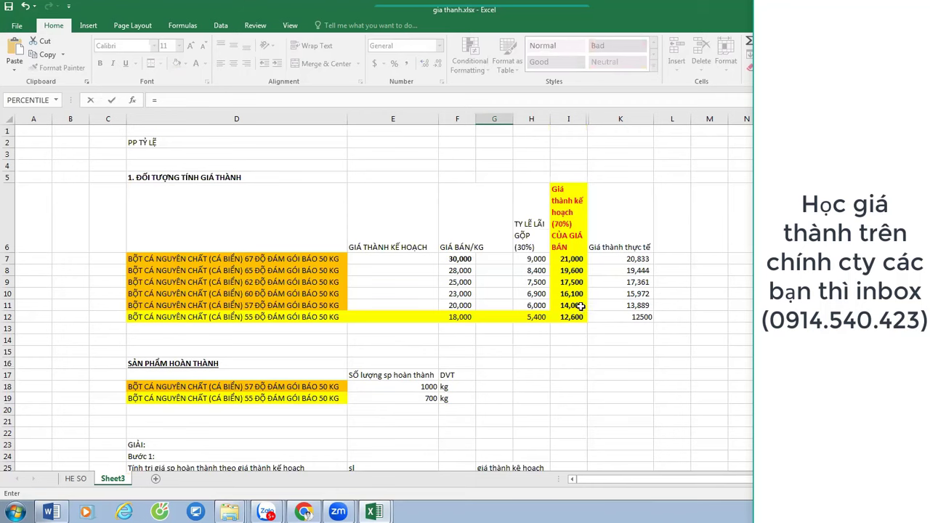
click(581, 306)
key(Return)
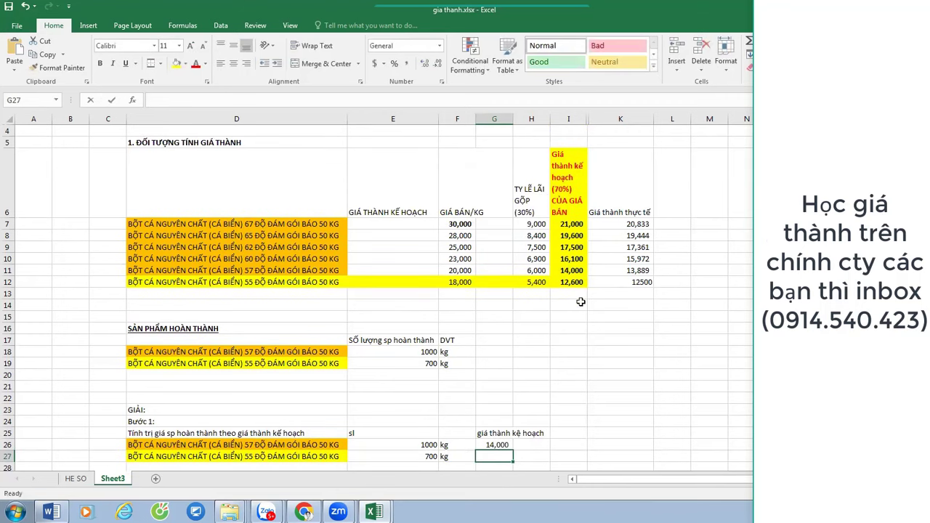
text(=)
click(576, 284)
key(Return)
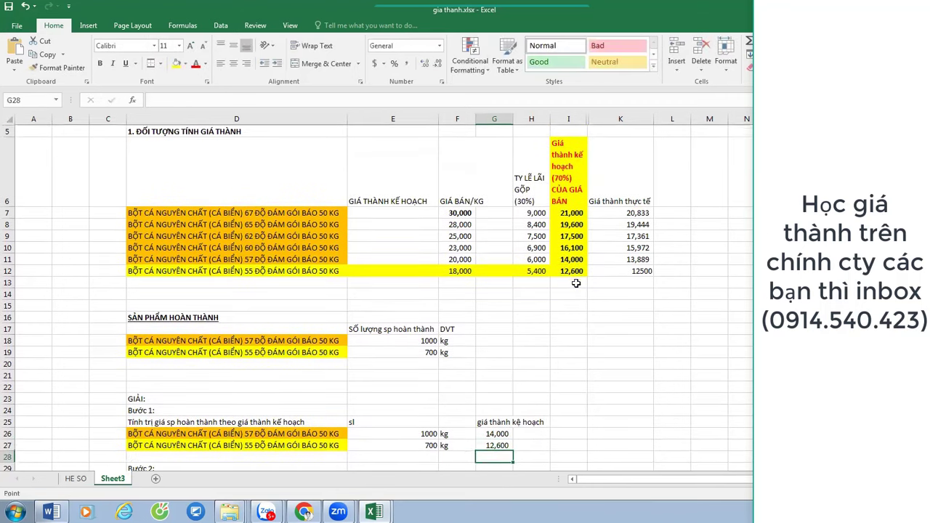
Enter the amount heading "Thành tiền" in K25.
key(Up)
key(Up)
key(Right)
key(Right)
key(Right)
key(Right)
key(Up)
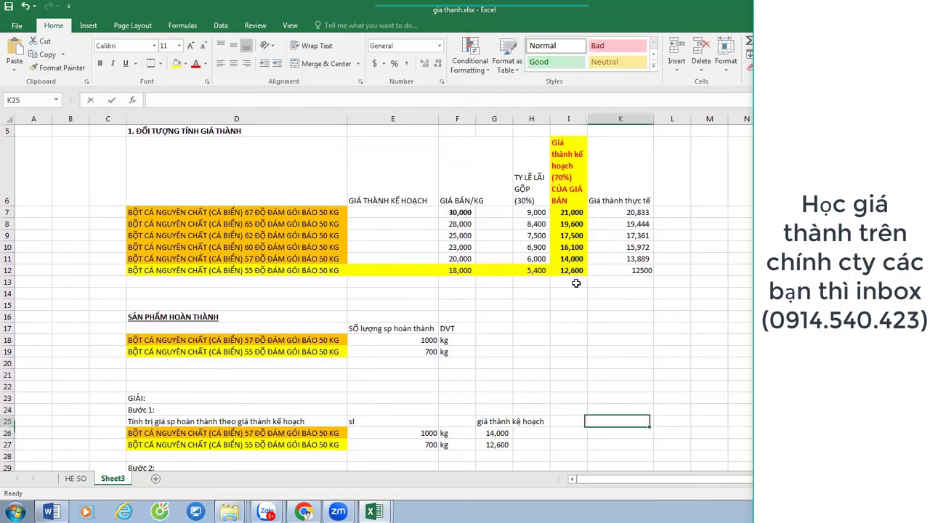
text(Thanh tiền)
key(Return)
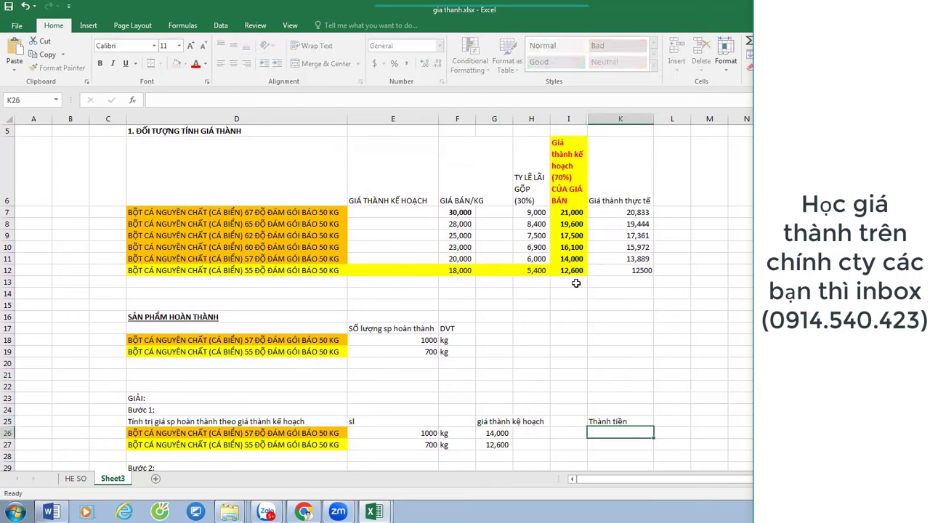
Calculate the 57 độ product's amount in K26 by multiplying its planned cost G26 by its quantity E26.
text(=)
key(Left)
key(Left)
key(Left)
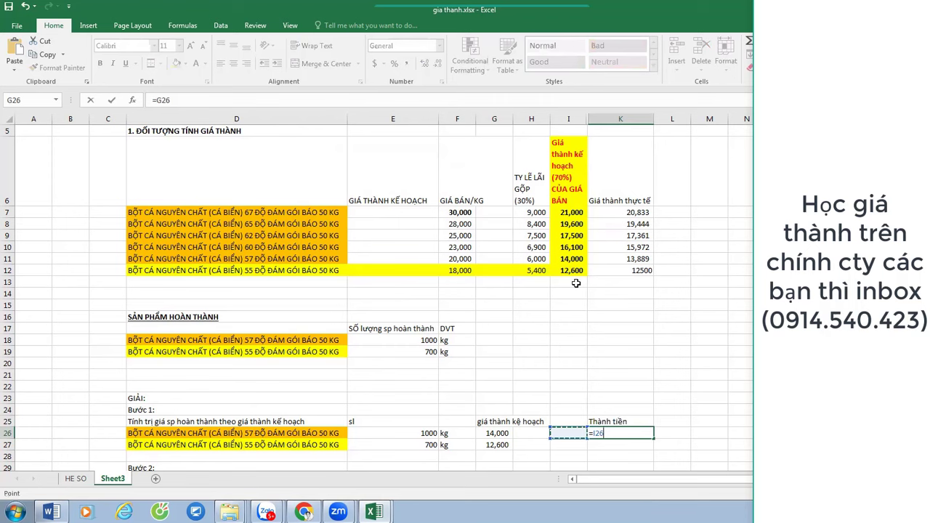
key(Left)
key(Left)
key(Left)
key(Left)
key(Return)
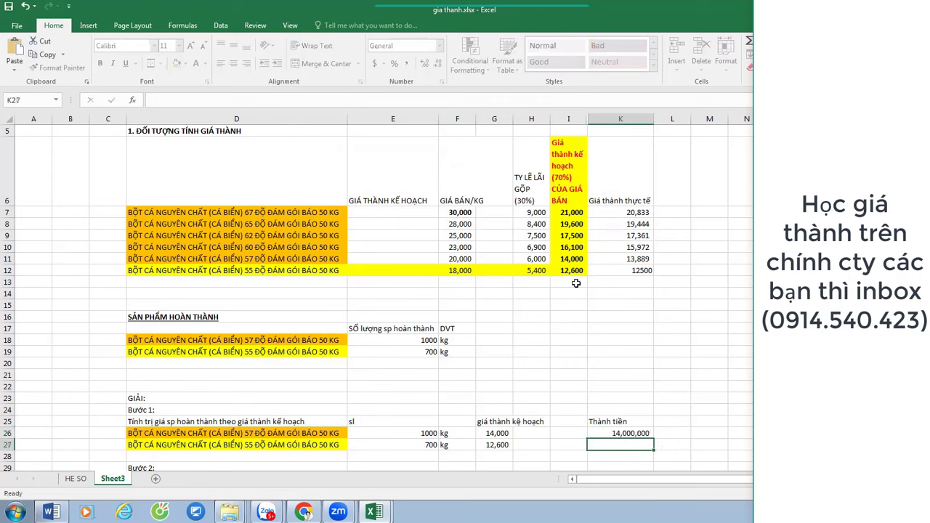
Calculate the 55 độ product's amount in K27 with the formula =G27*E27.
text(=)
key(Left)
key(Left)
key(Left)
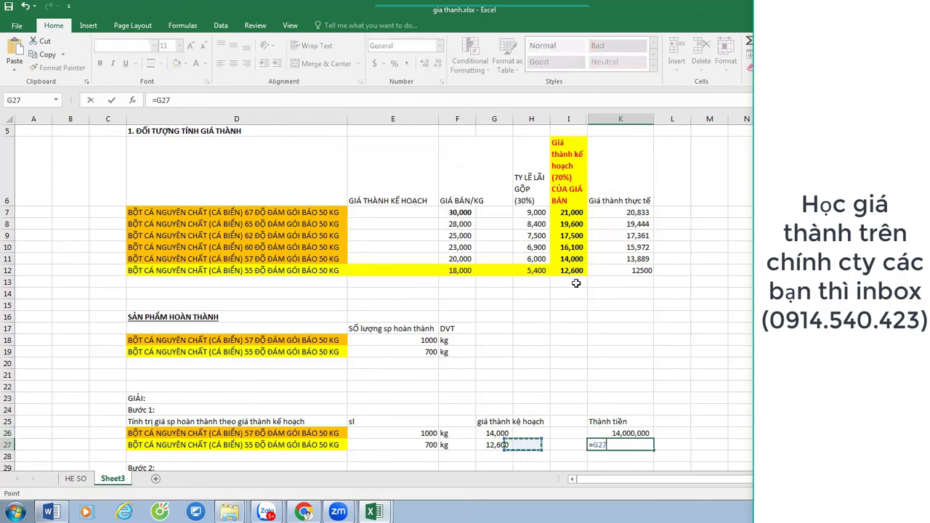
text(*)
key(Left)
key(Left)
key(Left)
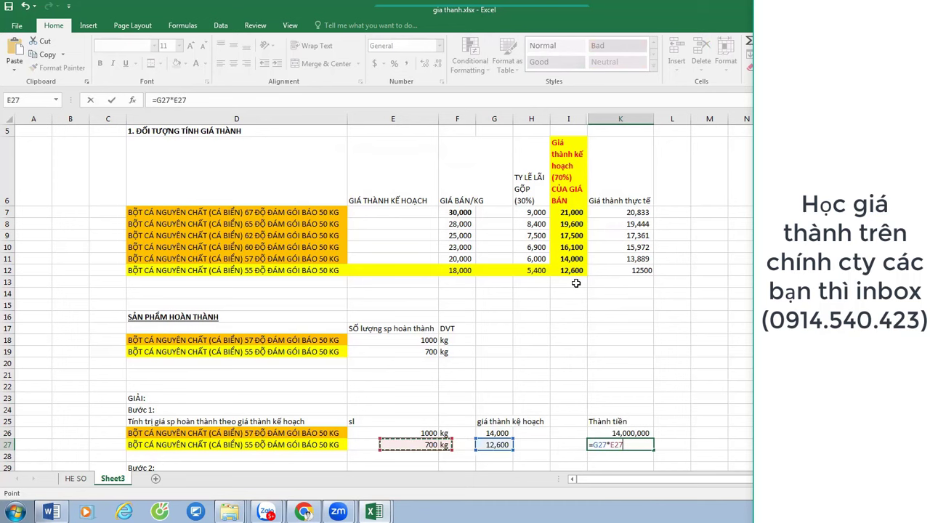
key(Return)
Enter the ratio heading "TỶ LỆ" in L25, beside Thành tiền.
scroll(620, 298, up, 1)
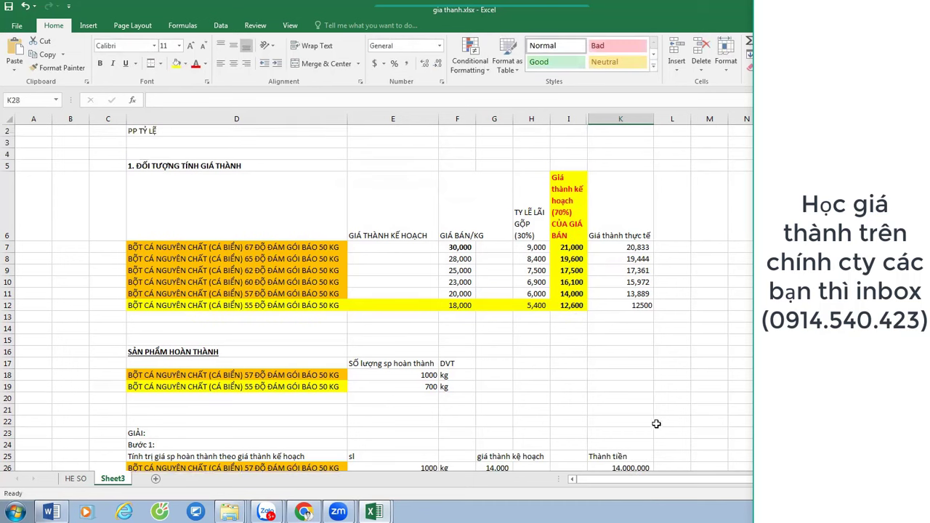
scroll(639, 349, down, 3)
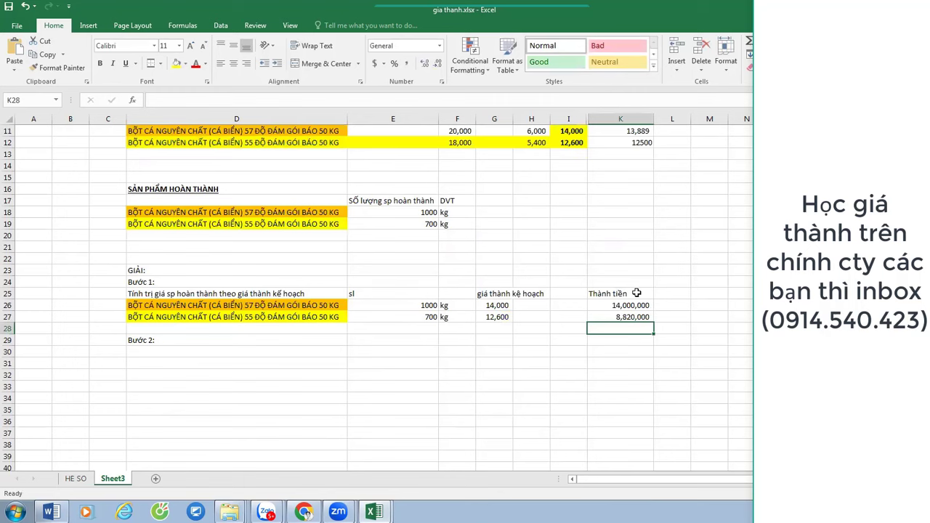
click(224, 340)
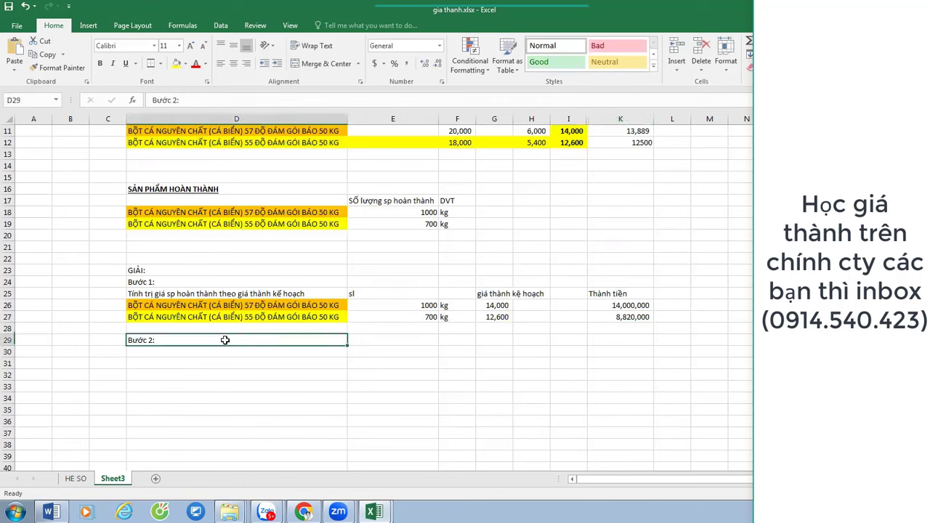
double_click(225, 340)
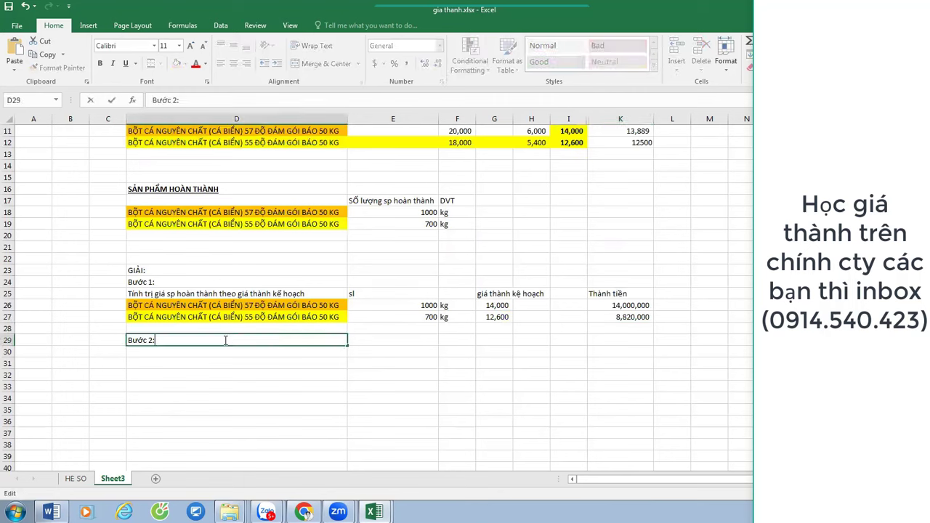
click(676, 293)
text(TY)
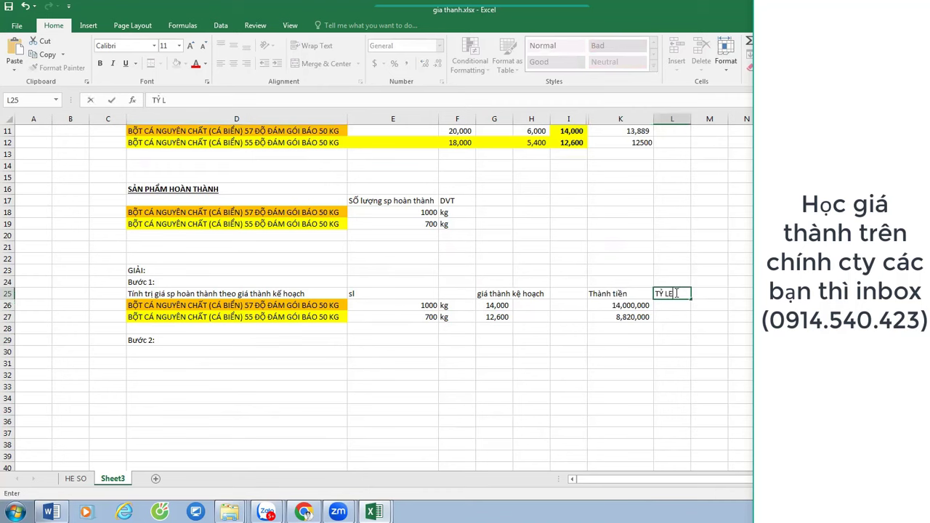
key(Return)
Total the two Thành tiền amounts K26:K27 in K28 with a SUM formula.
key(Down)
key(Left)
key(Down)
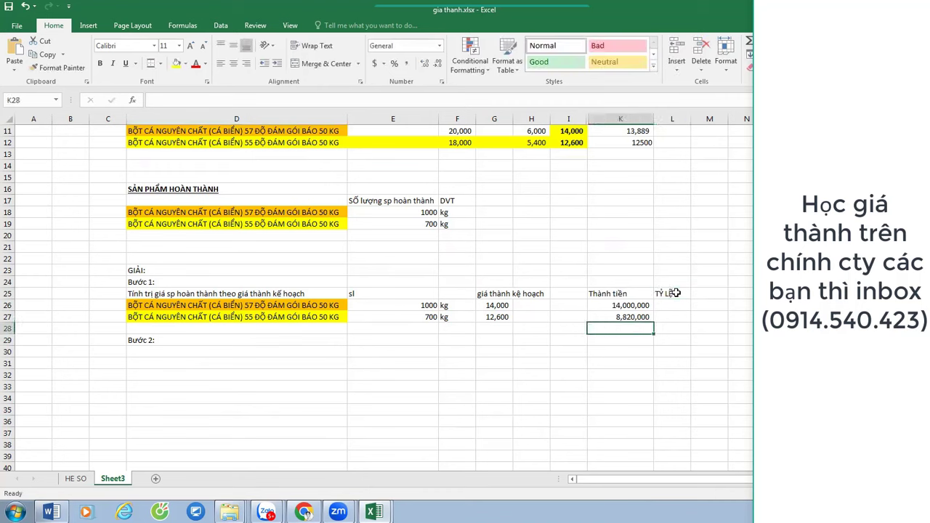
text(=SUM()
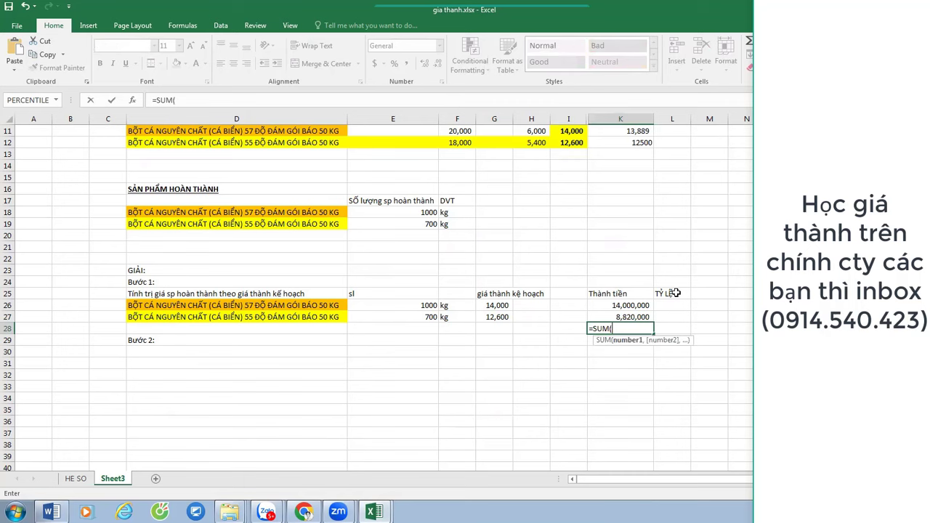
key(Up)
key(shift+Up)
text())
key(shift+Return)
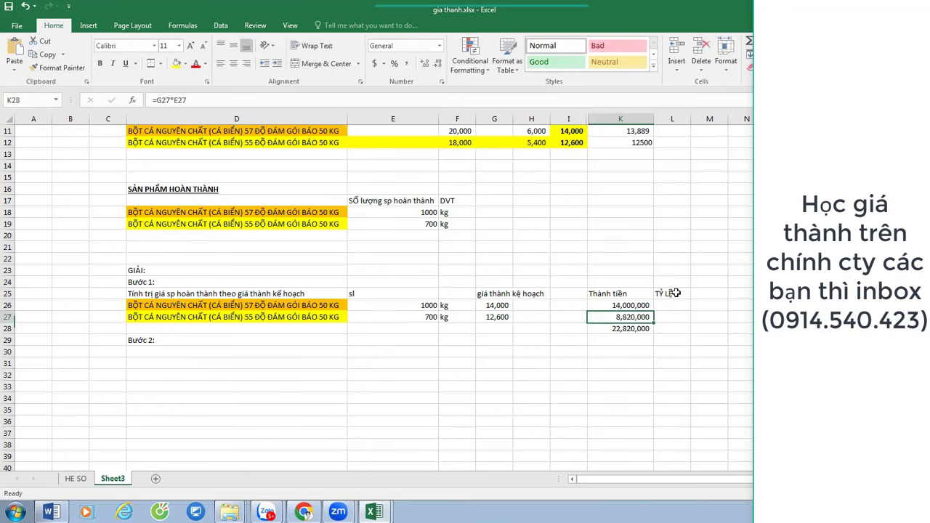
Calculate the 57 độ product's ratio in L26 by dividing its amount by the locked total, with the formula =K26/$K$28.
key(Up)
key(Right)
text(=)
key(Left)
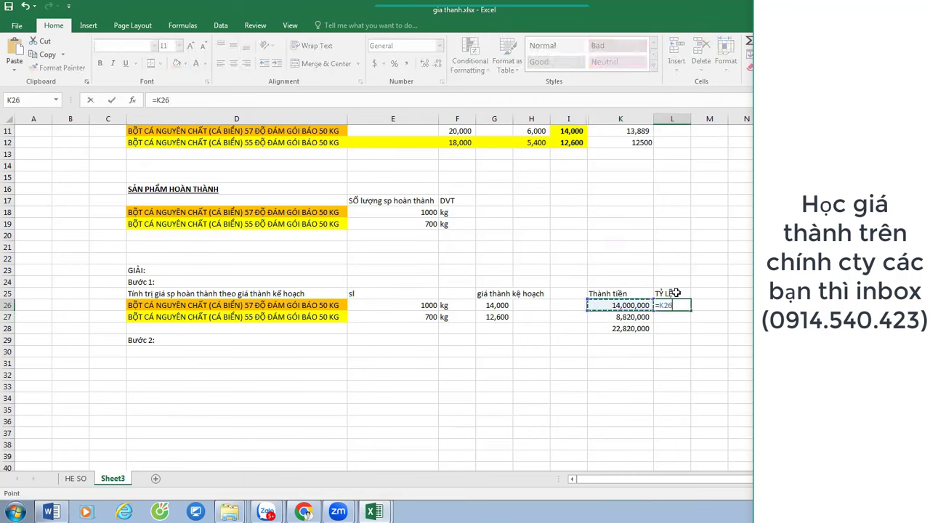
text(/)
key(Down)
key(Down)
key(F4)
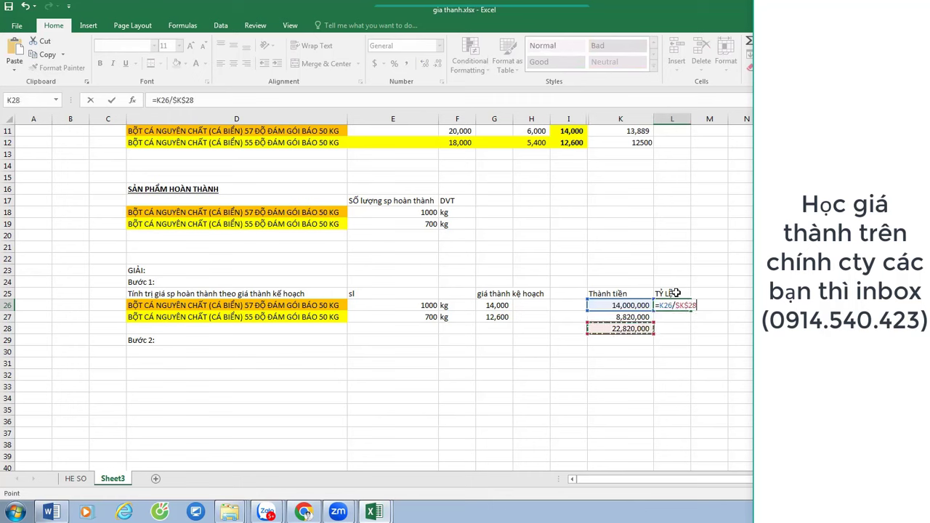
key(ctrl+Return)
Copy the ratio formula from L26 to L27 and format both ratios as percentages.
key(ctrl+c)
key(Down)
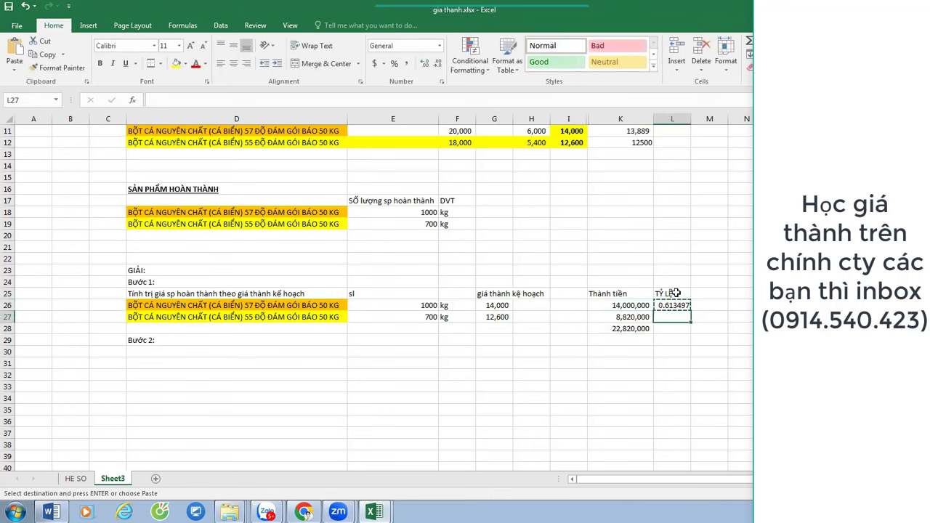
key(ctrl+v)
key(shift+Up)
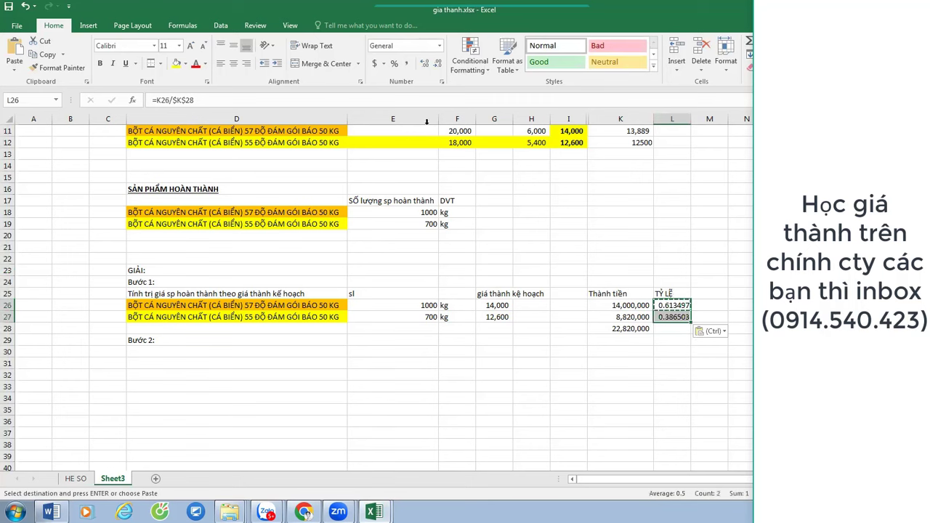
click(395, 64)
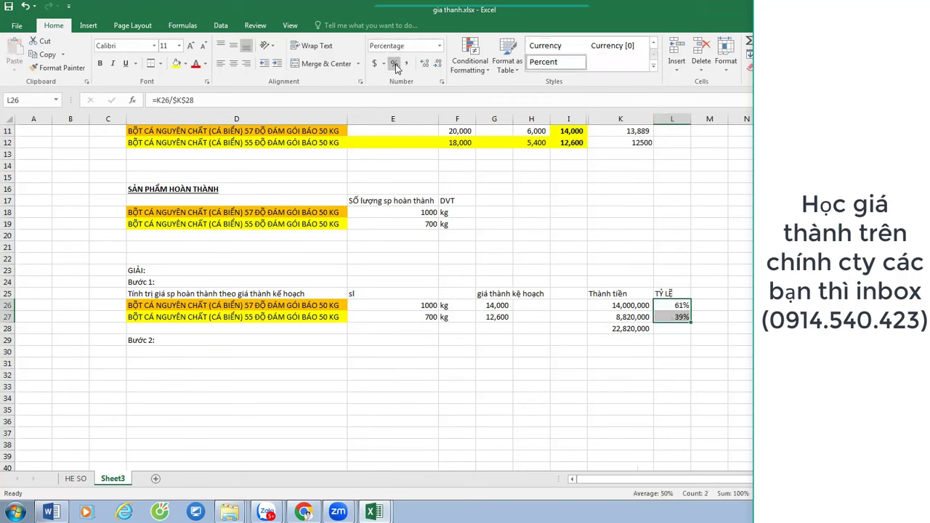
Complete the step heading in D29 as "Bước 2: HẠCH TOÁN NHỮNG CHI PHÍ PHÁT SINH TRONG KỲ".
click(174, 340)
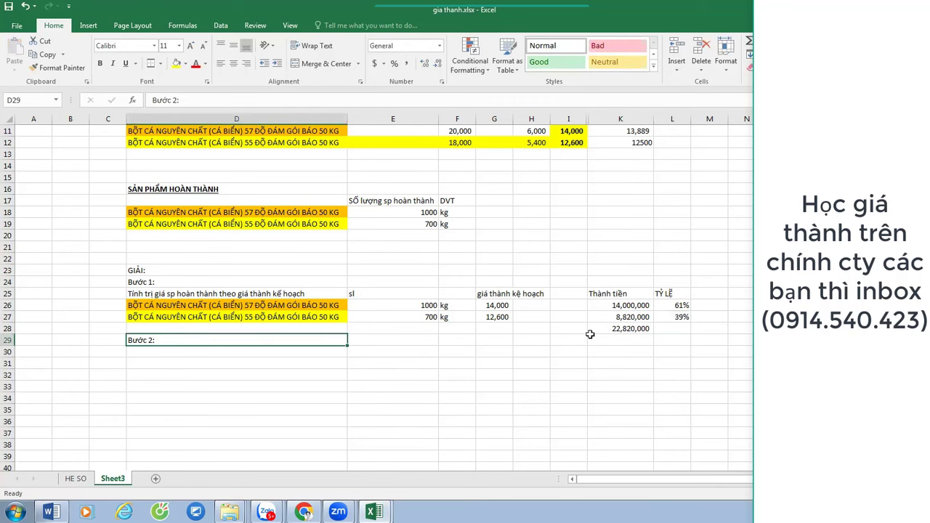
double_click(252, 341)
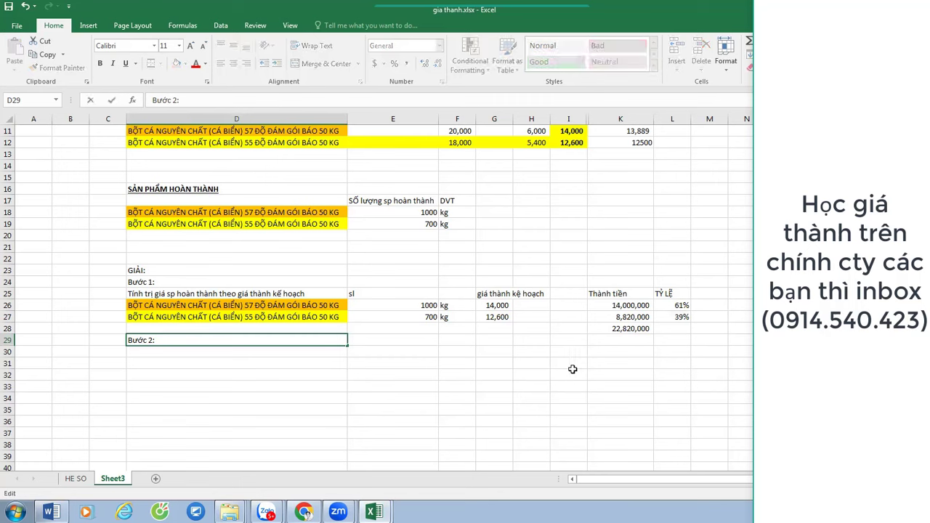
text(HACH TOÁN NHỮNG)
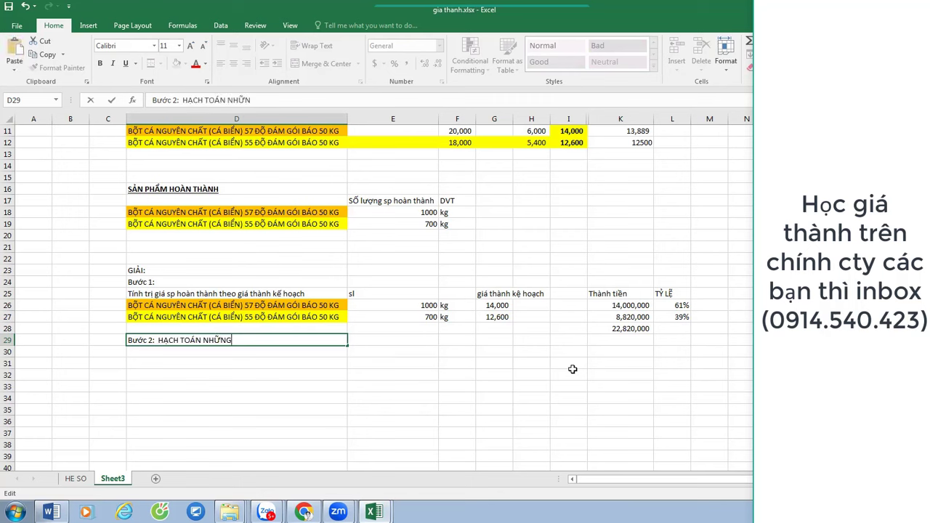
text( CHI PHÍ PHAT)
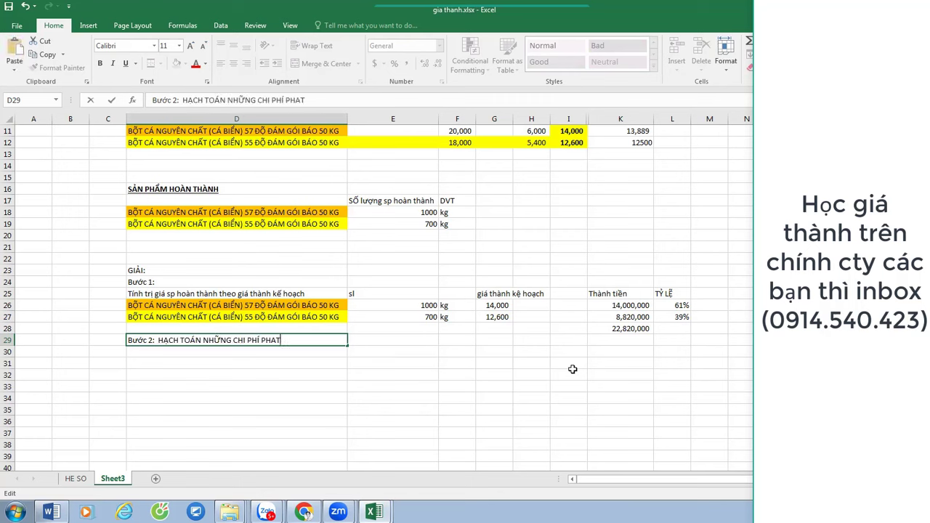
key(BackSpace)
key(BackSpace)
text(ÁT SINH TRONG KỲ)
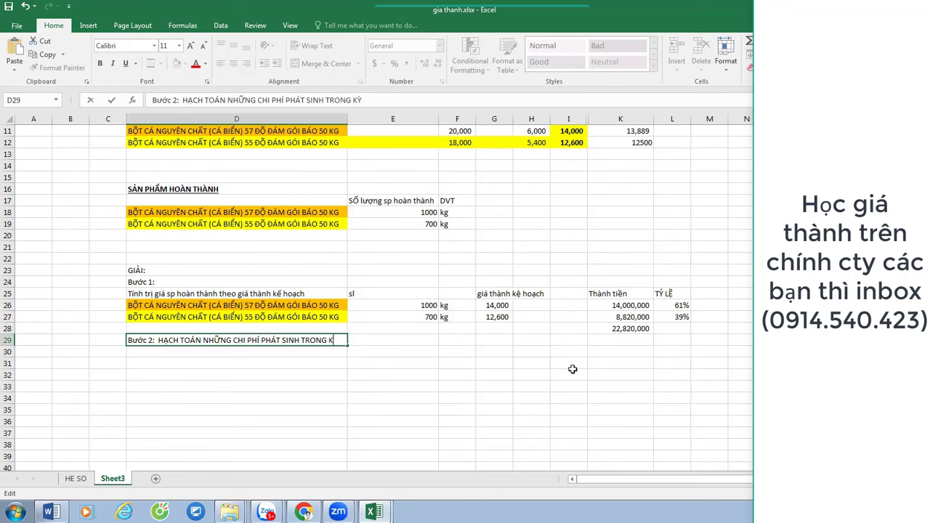
key(shift+Return)
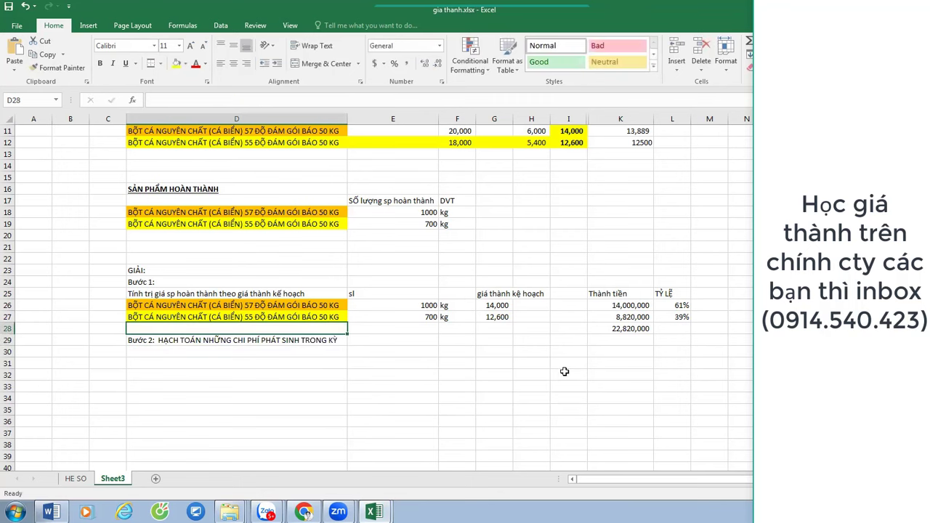
Copy the account 154 T-account block starting at D104 on the HE SO sheet and return to Sheet3.
click(80, 480)
scroll(589, 362, down, 9)
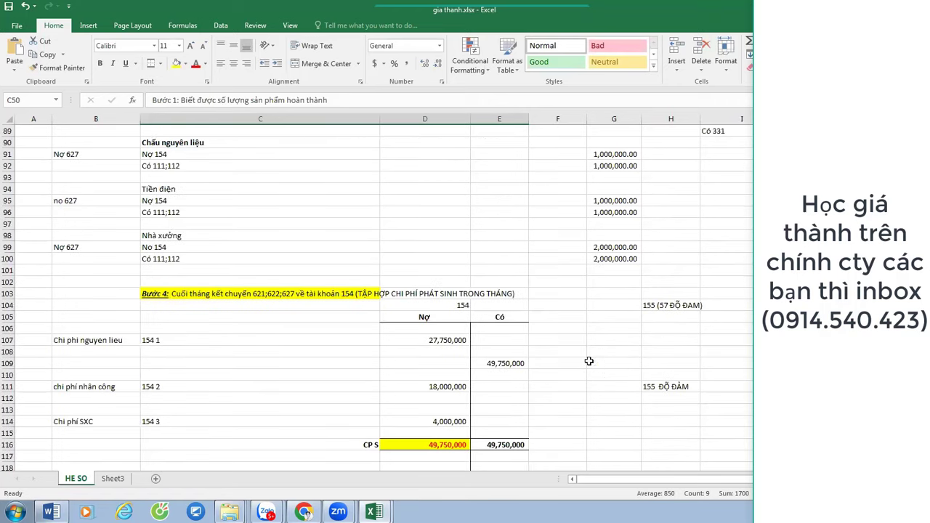
drag(425, 270, 509, 445)
key(ctrl+c)
click(113, 478)
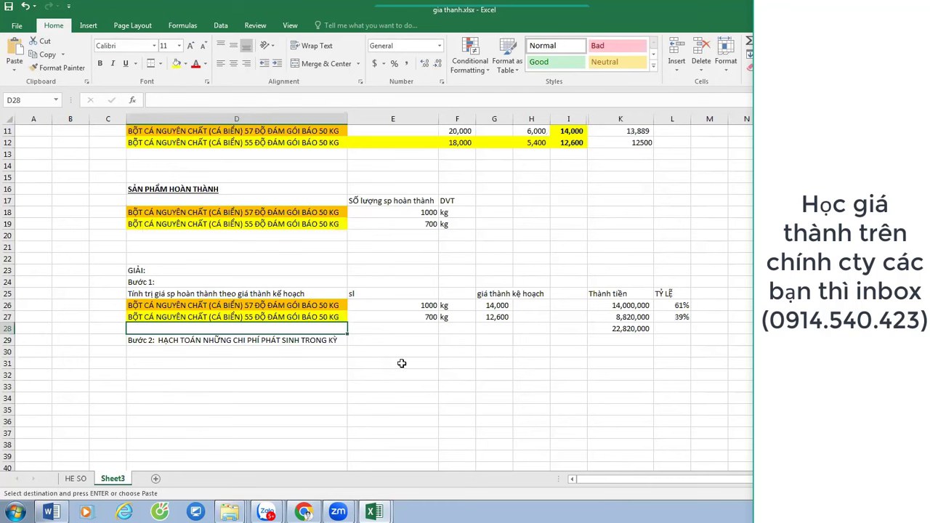
right_click(403, 368)
click(443, 315)
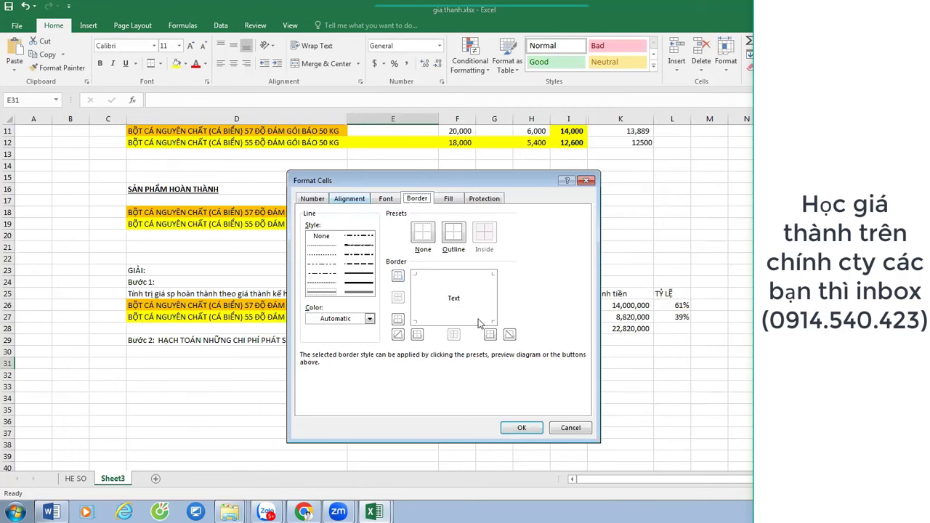
click(571, 428)
right_click(401, 363)
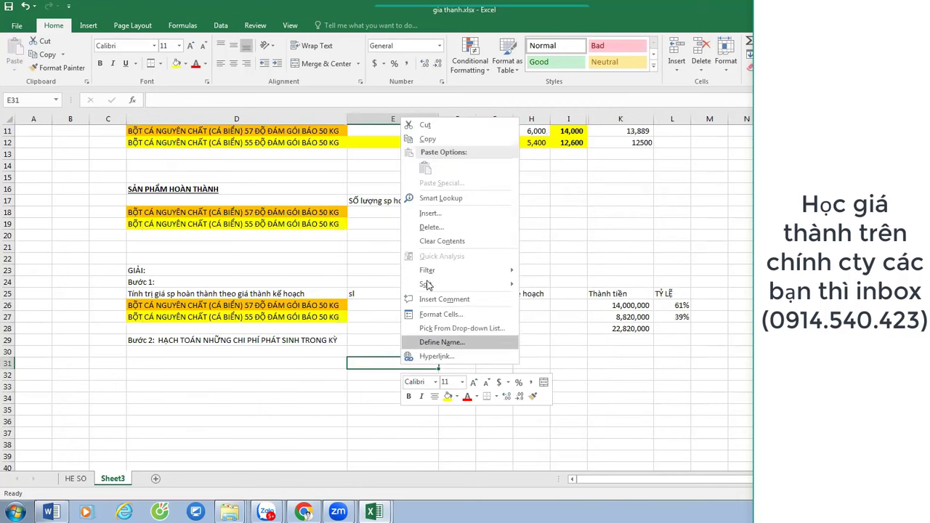
click(76, 483)
Copy the selected 154 T-account block on HE SO again and paste it as values only at E31 on Sheet3.
click(75, 479)
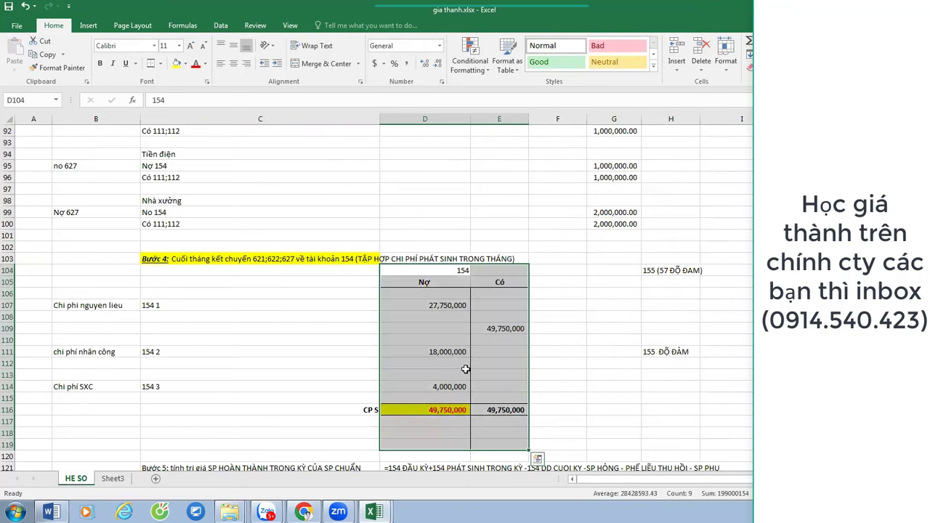
key(ctrl+c)
key(ctrl+Page_Down)
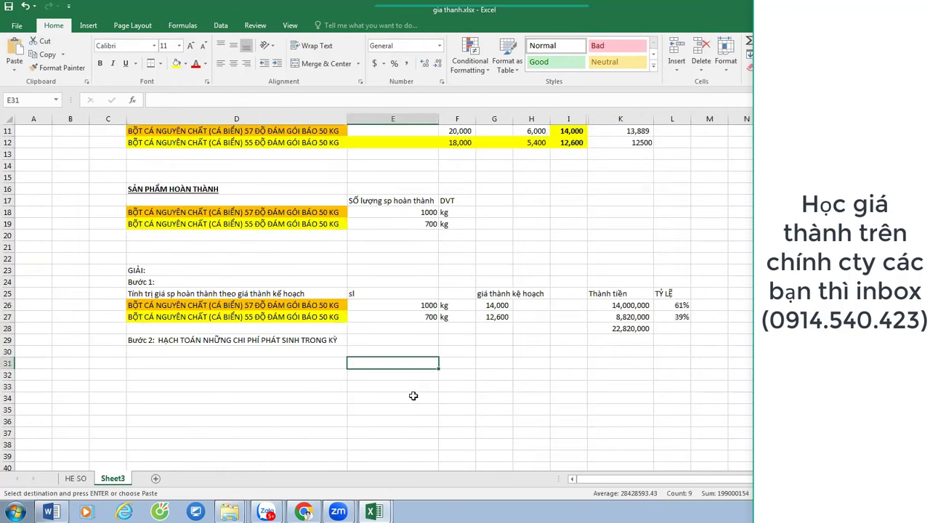
right_click(408, 362)
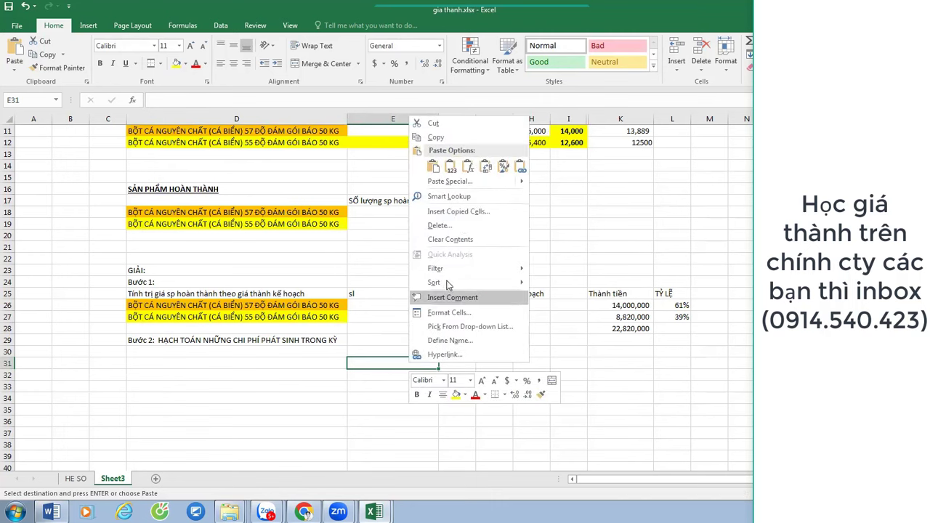
click(452, 164)
scroll(529, 324, down, 2)
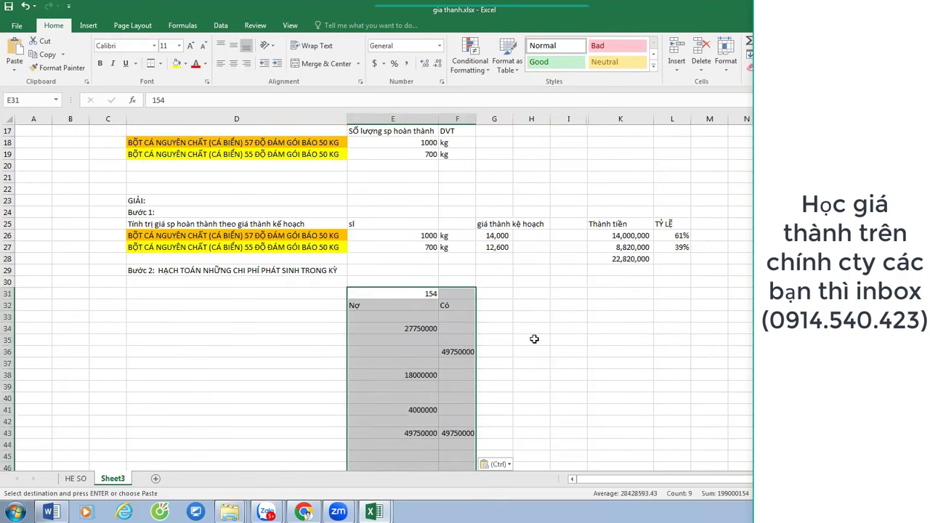
Make the Nợ and Có headings in E32:F32 bold and centre them in their cells.
drag(408, 305, 453, 305)
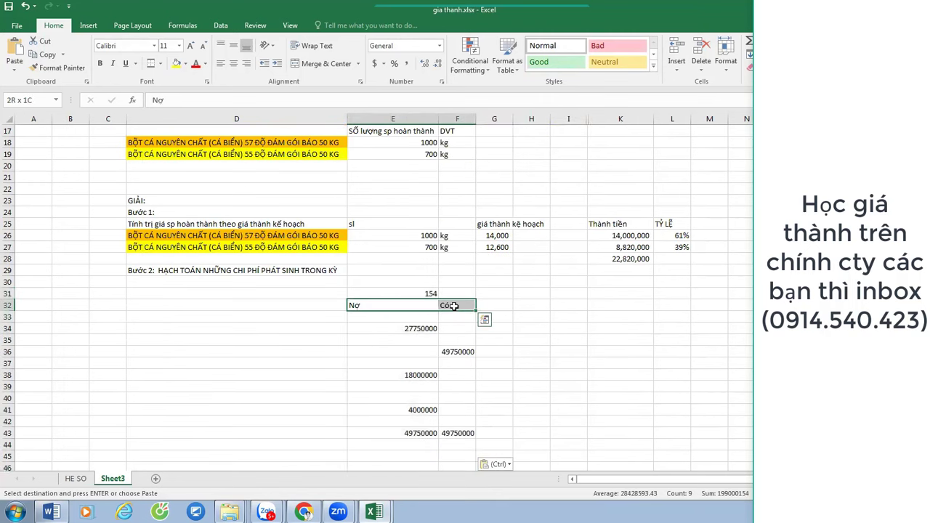
key(ctrl+b)
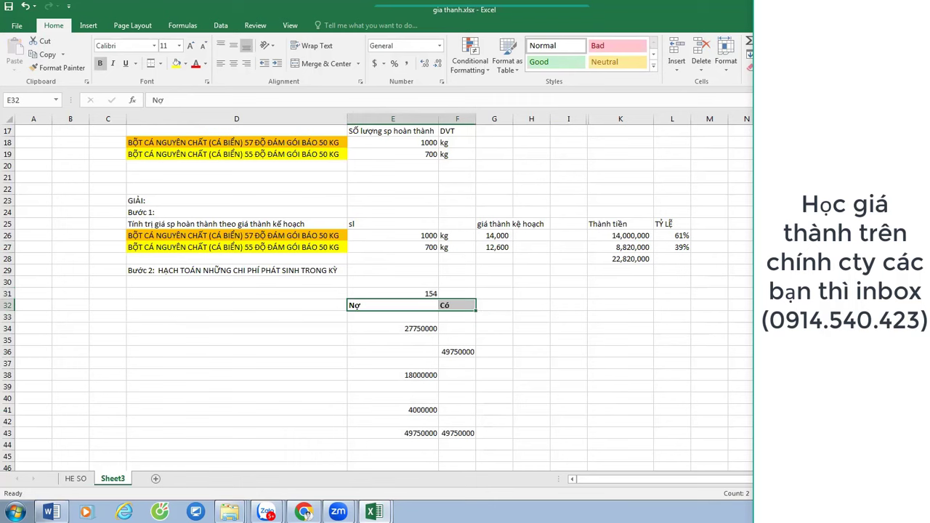
click(233, 63)
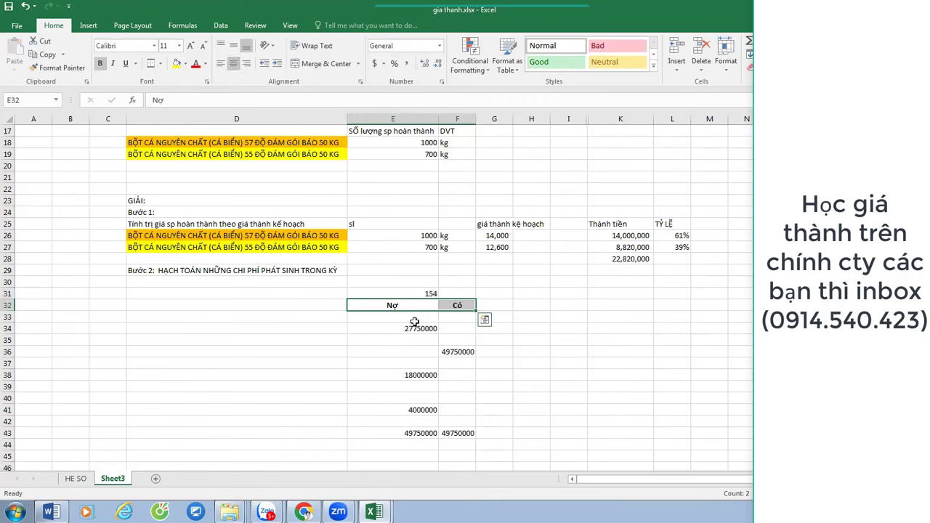
drag(415, 318, 465, 434)
Label the first debit amount of the T-account "154 NGUYEN LIEU" in D34.
click(324, 328)
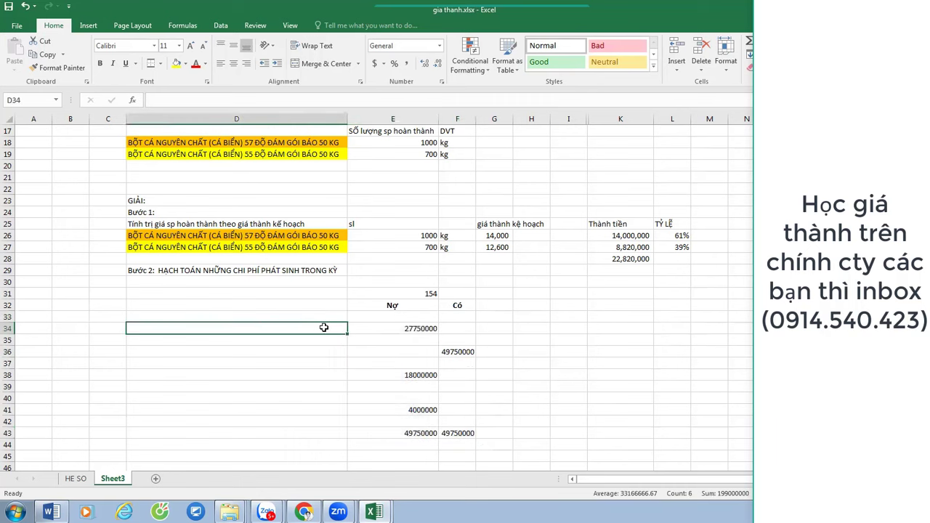
text(154 N)
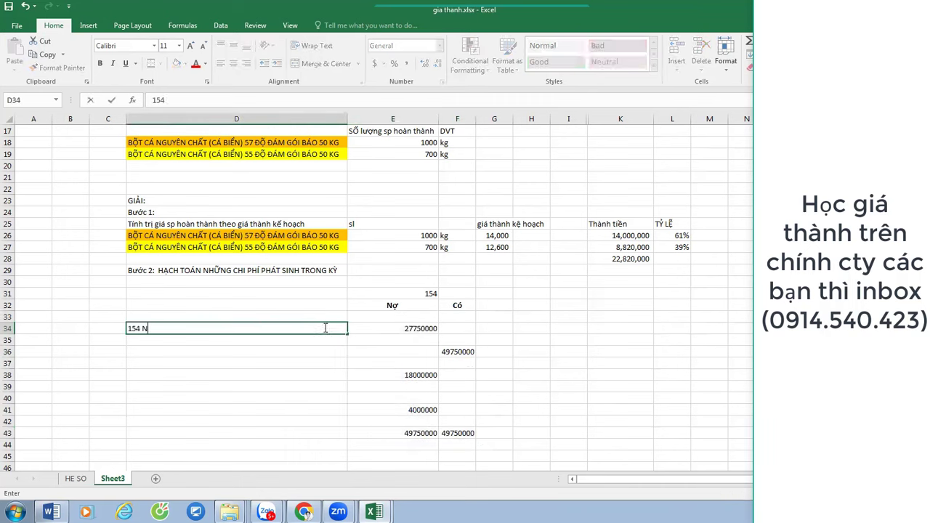
text(GUYE)
key(Return)
key(Return)
key(Return)
key(Return)
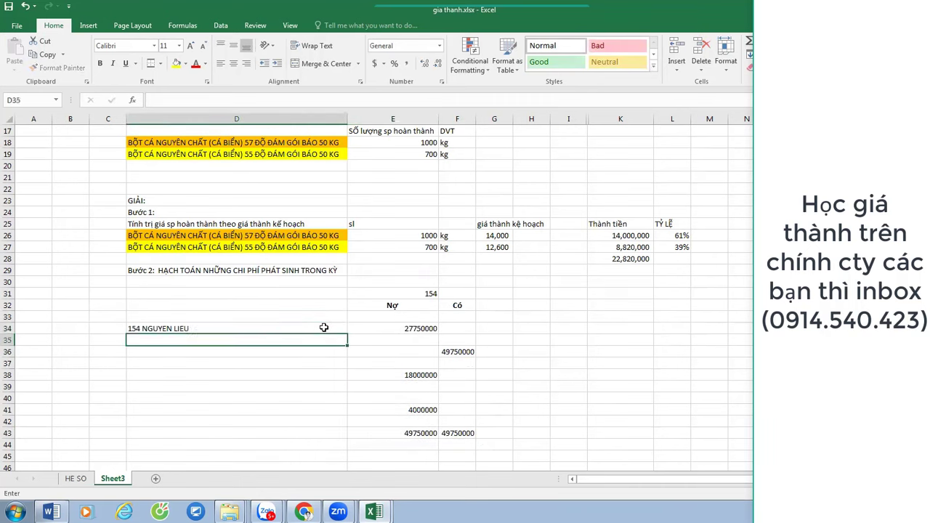
Label the other two debit amounts "154 NHAN CONG" in D38 and "154 SXC" in D41.
text(154 NHA)
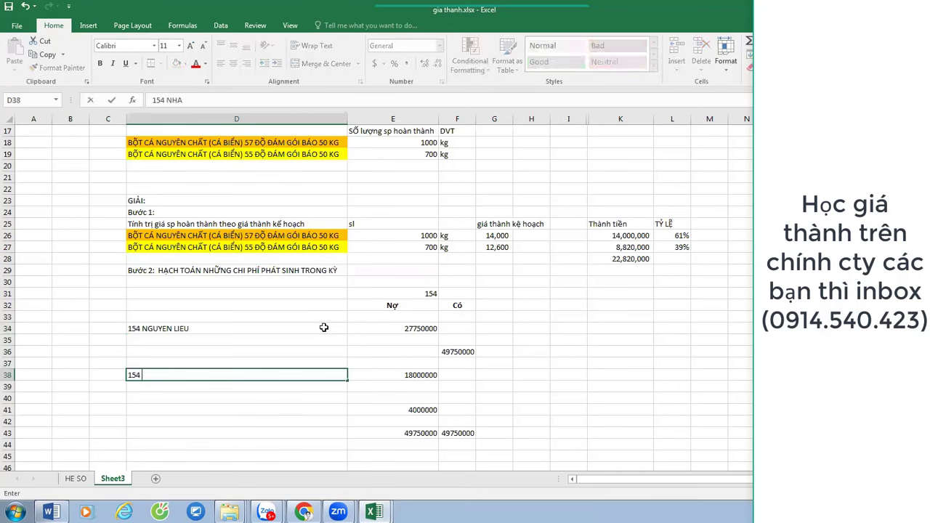
text(N CONG)
key(Return)
key(Return)
key(Return)
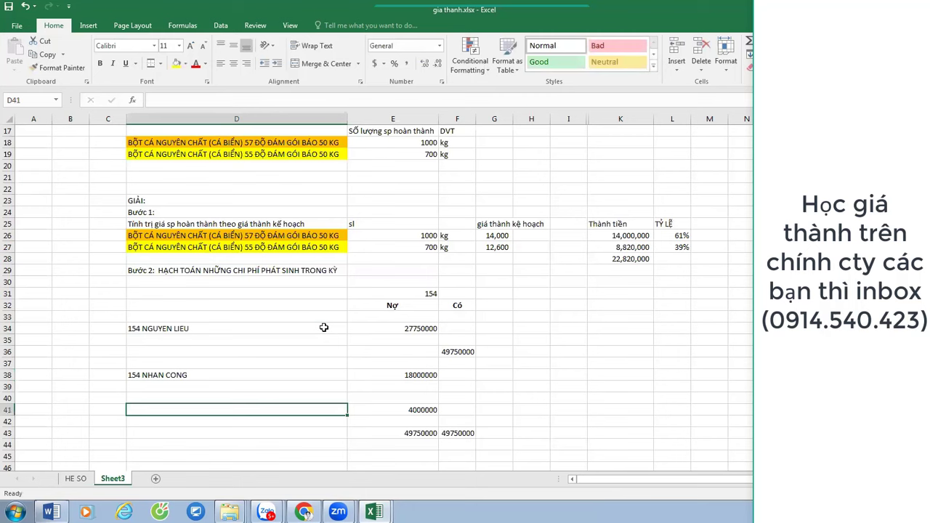
text(154 SXC)
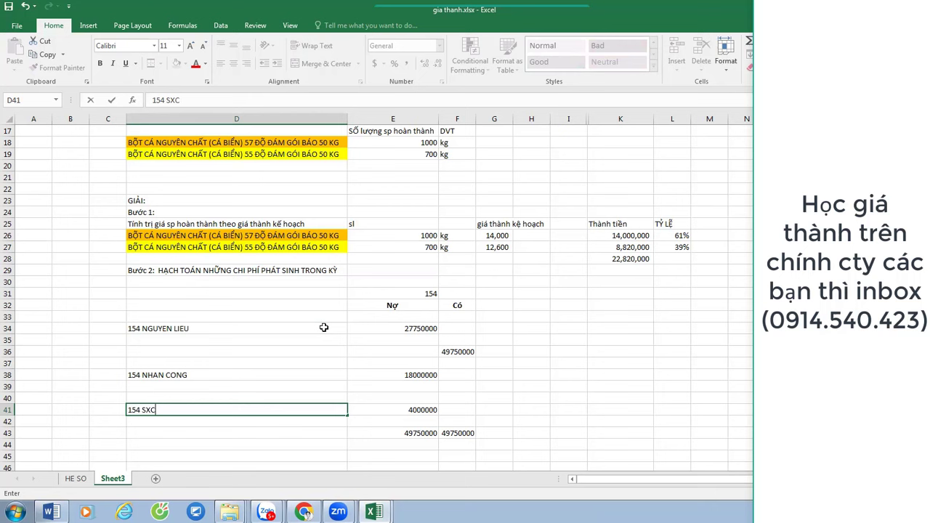
key(Return)
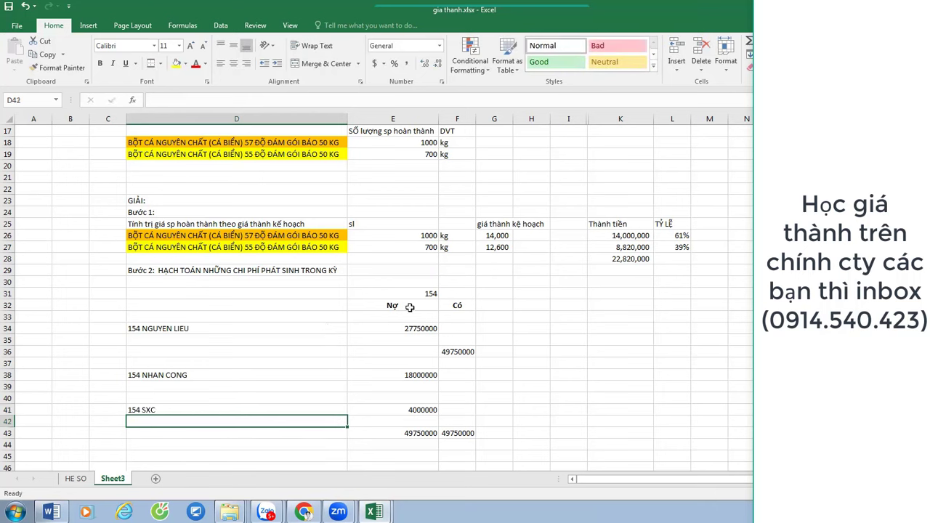
Remove the bold from the Nợ and Có headings and add a left border along F33:F43 as the T-account's dividing line.
click(456, 306)
key(ctrl+b)
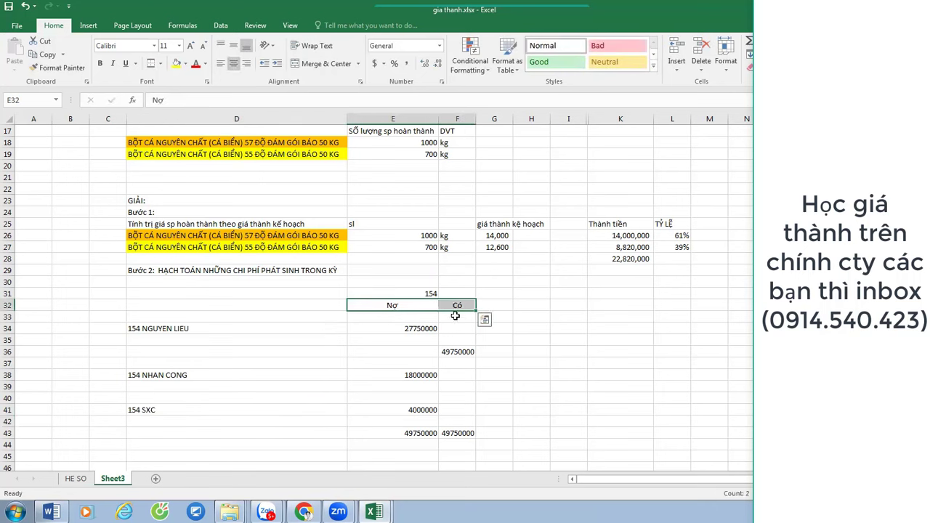
drag(456, 320, 458, 433)
right_click(459, 432)
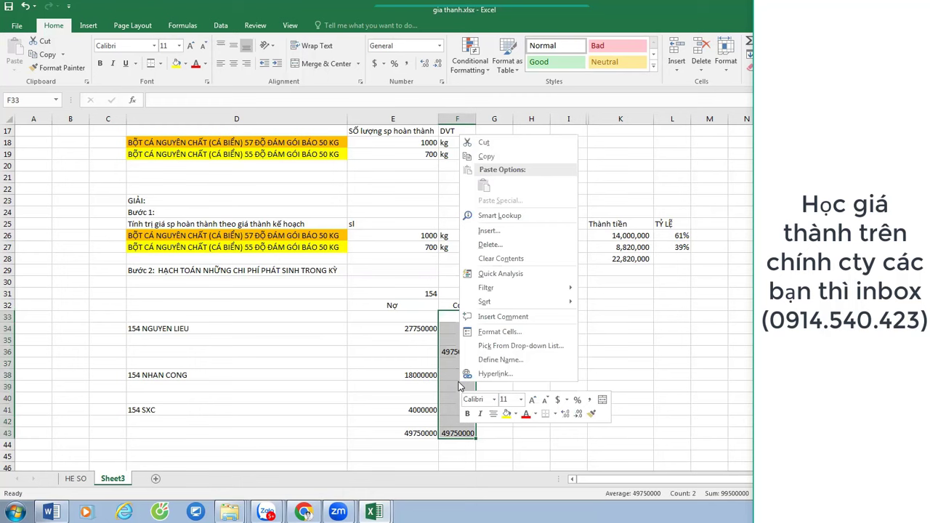
click(497, 334)
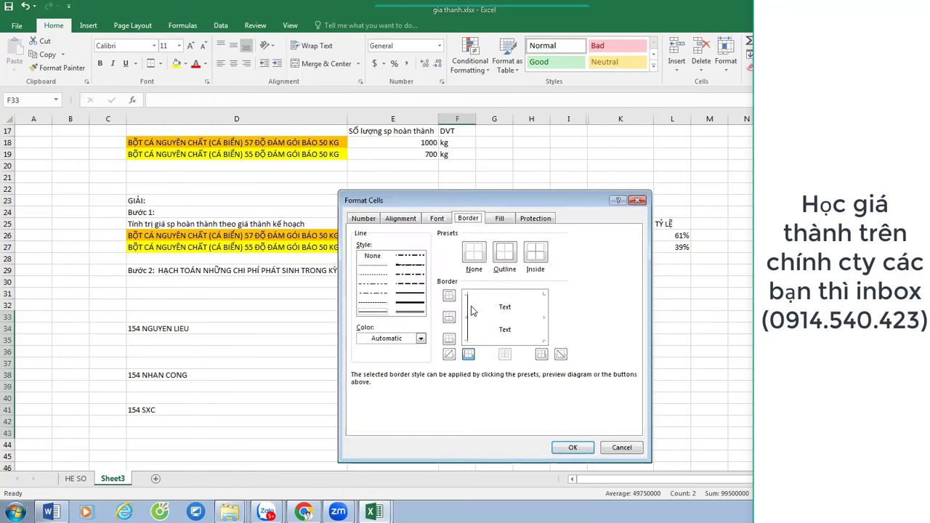
key(Return)
Apply a top and thick bottom border to the Nợ and Có heading cells E32:F32.
drag(393, 305, 473, 305)
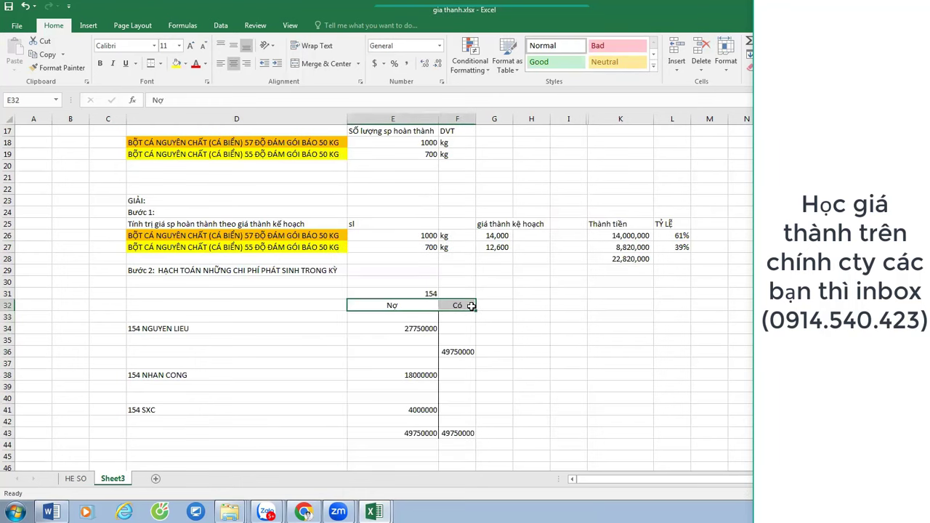
click(160, 64)
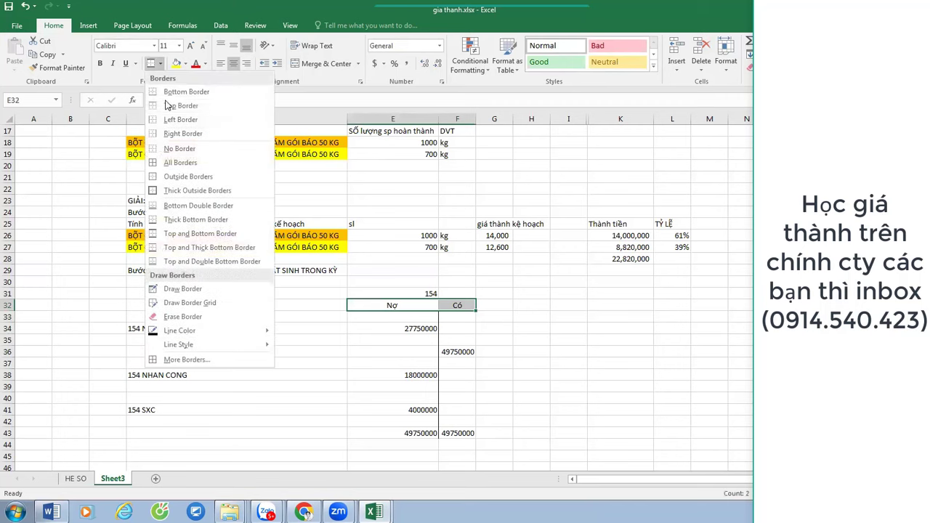
click(161, 247)
click(486, 328)
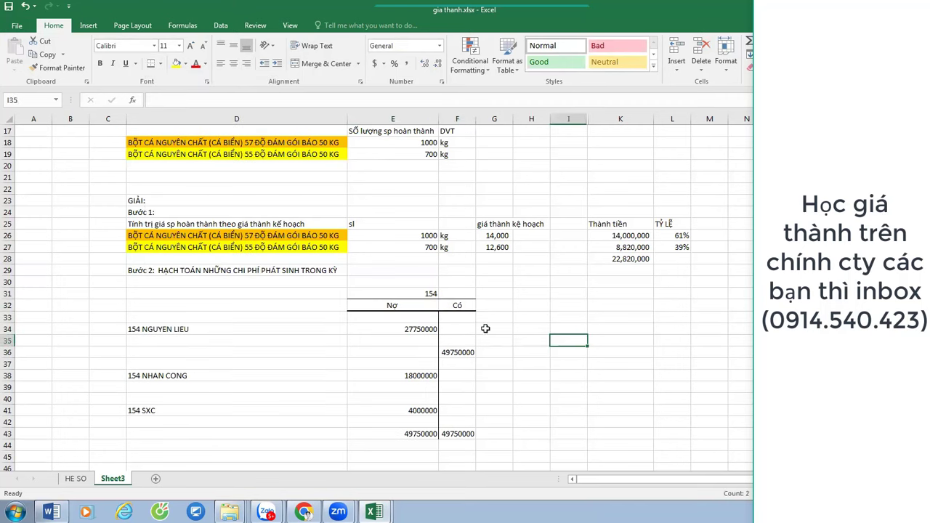
Format the T-account amounts in E33:F43 with thousands separators and no decimal places.
drag(420, 318, 469, 436)
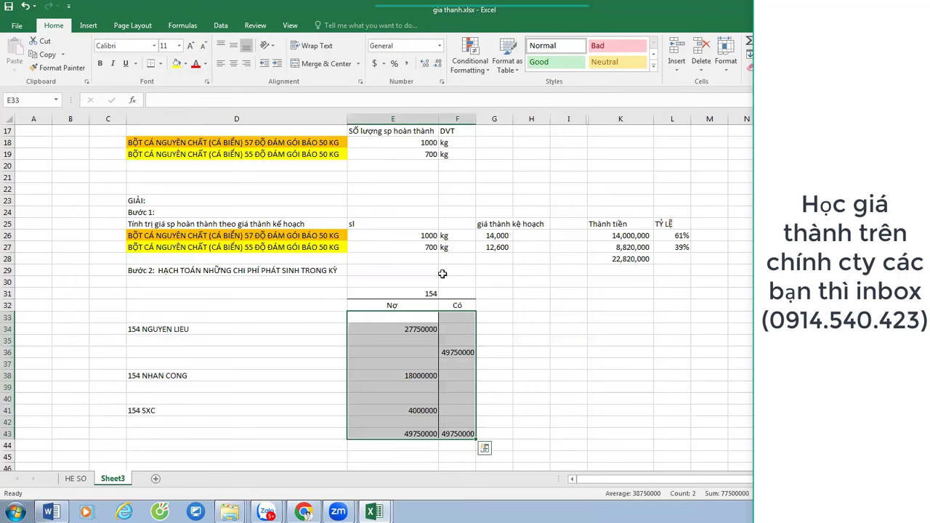
click(407, 63)
click(439, 67)
click(439, 67)
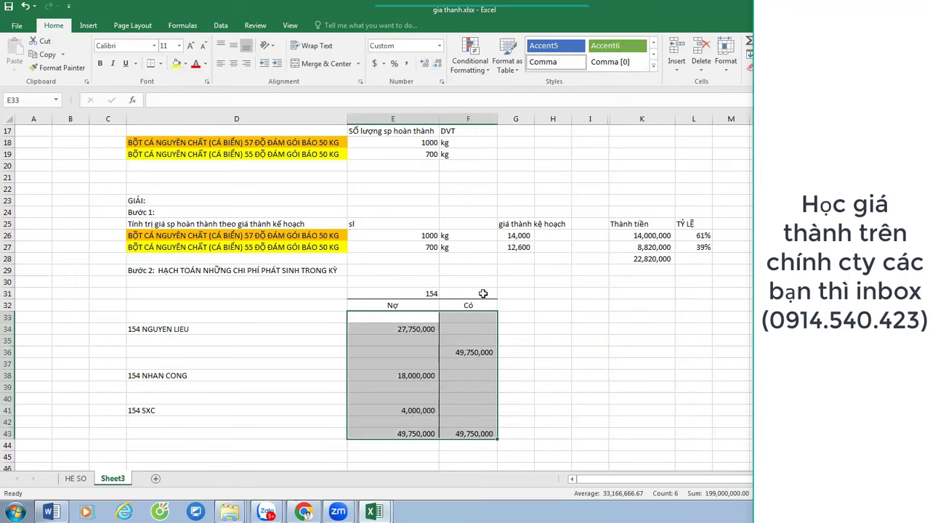
Clear the credit amount in F36 of the T-account, keeping the total in F43.
click(476, 352)
key(Down)
key(Down)
key(Down)
key(Down)
key(Down)
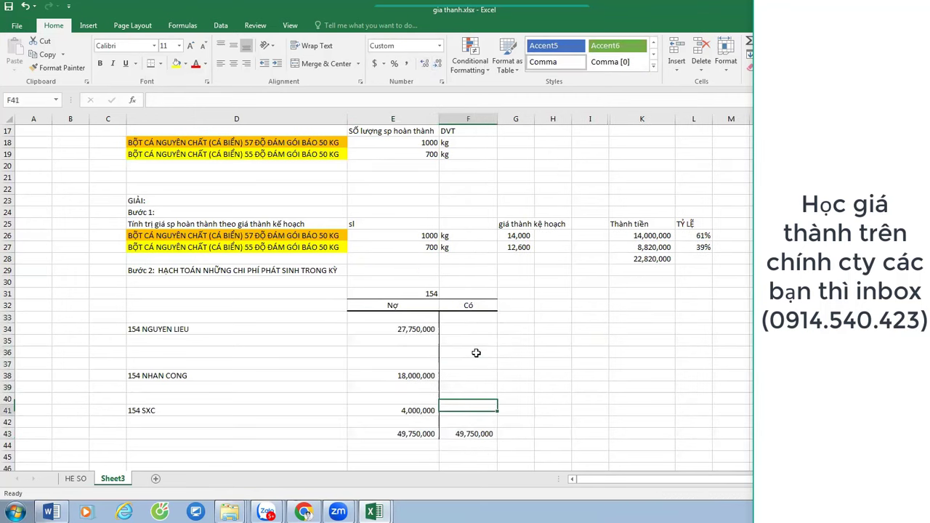
Label the T-account's total row "CPS" in D43.
key(Left)
key(Down)
key(Down)
key(Left)
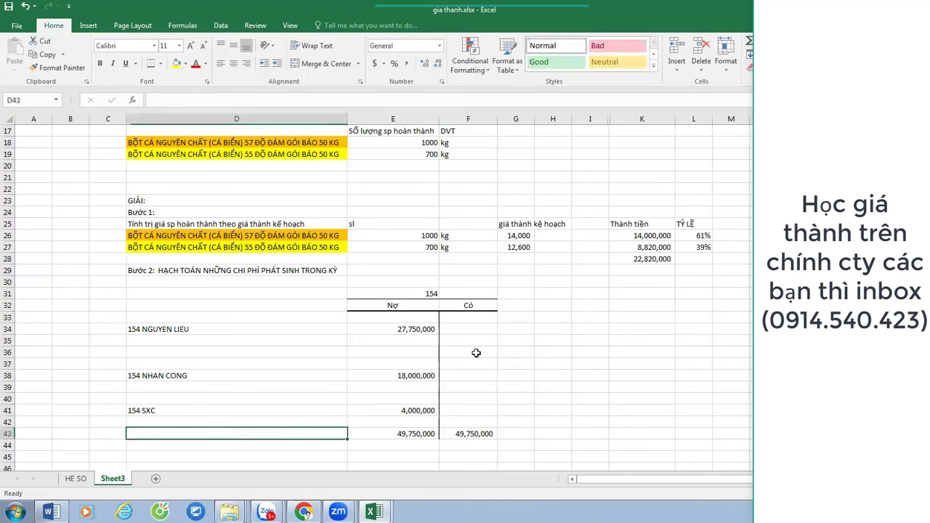
text(CPS)
key(Return)
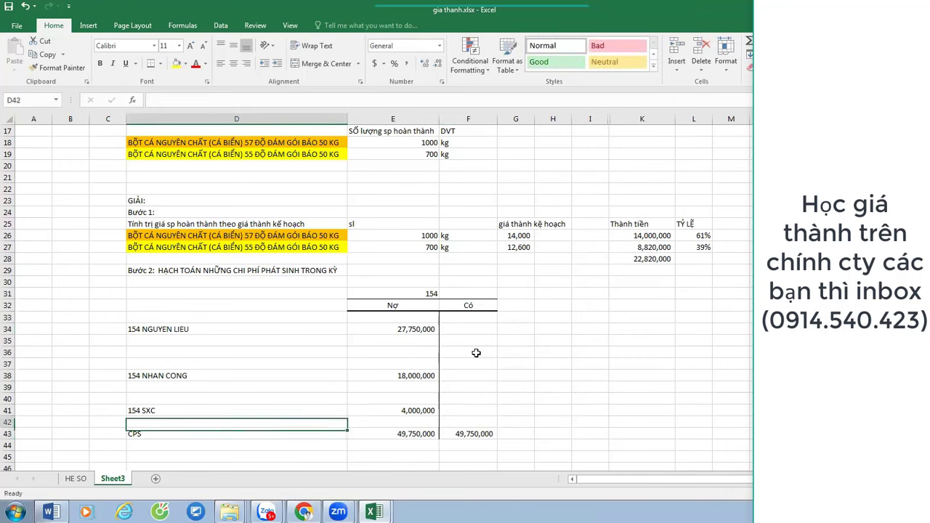
Insert two blank rows at row 30, between the Bước 2 heading and the T-account.
key(Up)
key(Up)
key(Up)
key(Up)
key(Up)
key(Up)
key(Up)
key(Up)
key(Up)
key(Up)
key(Up)
key(Up)
key(Up)
key(Up)
key(Up)
key(Up)
key(Down)
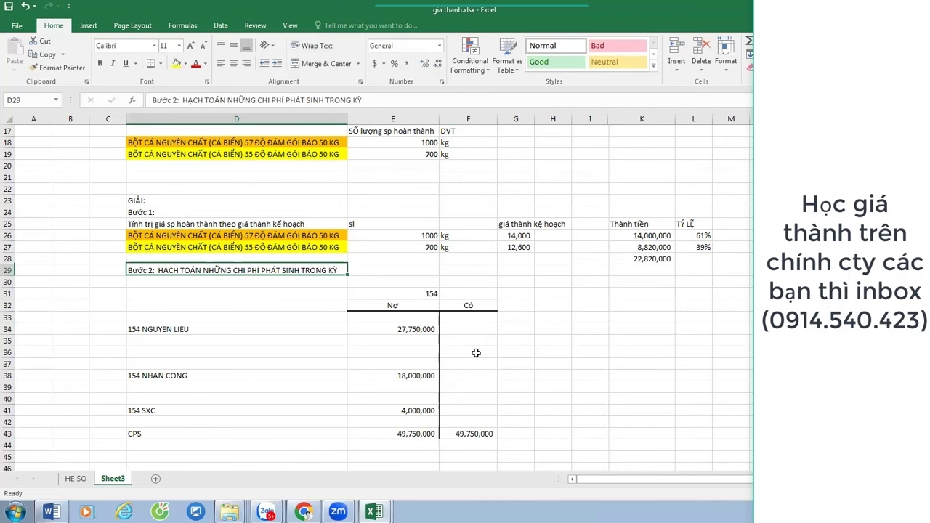
key(Down)
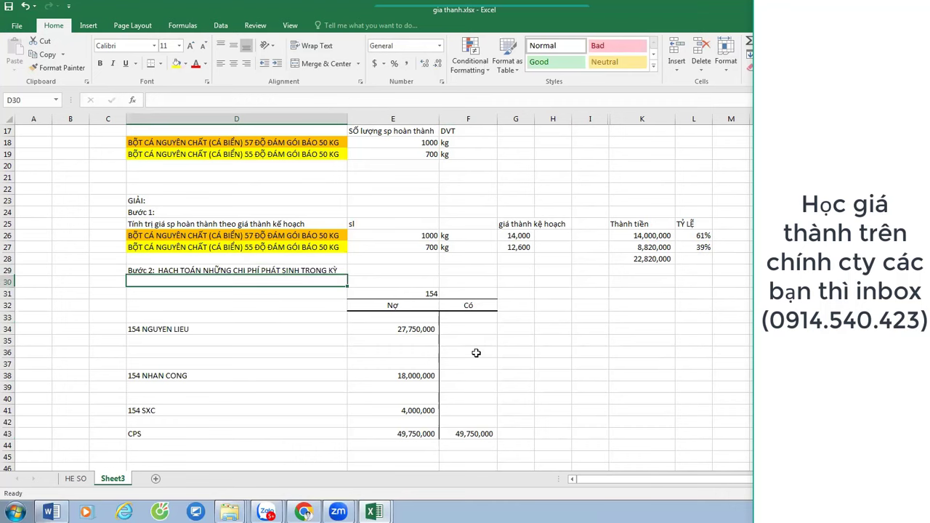
key(alt+i)
key(r)
key(alt+i)
key(r)
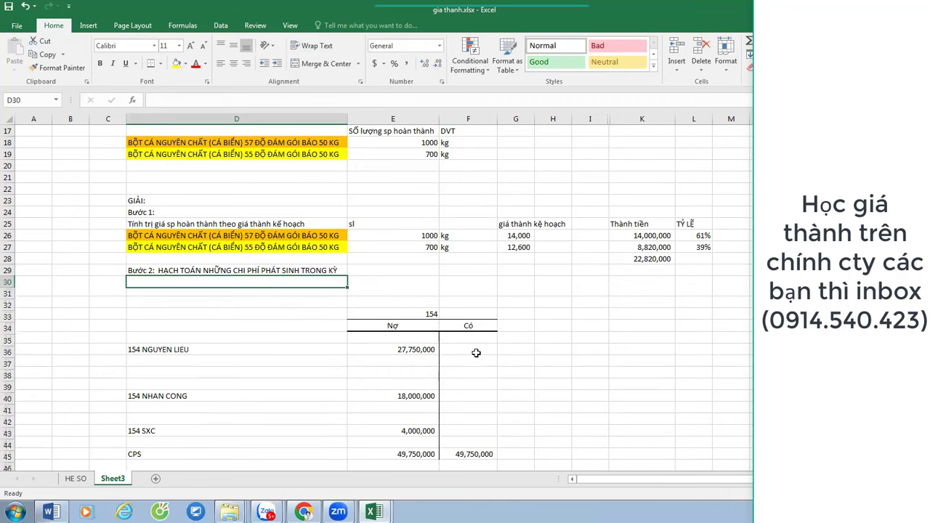
Begin entering a "Bước" heading in D32, just above the 154 T-account.
key(Down)
key(Down)
key(alt+i)
text(r)
text(bươ)
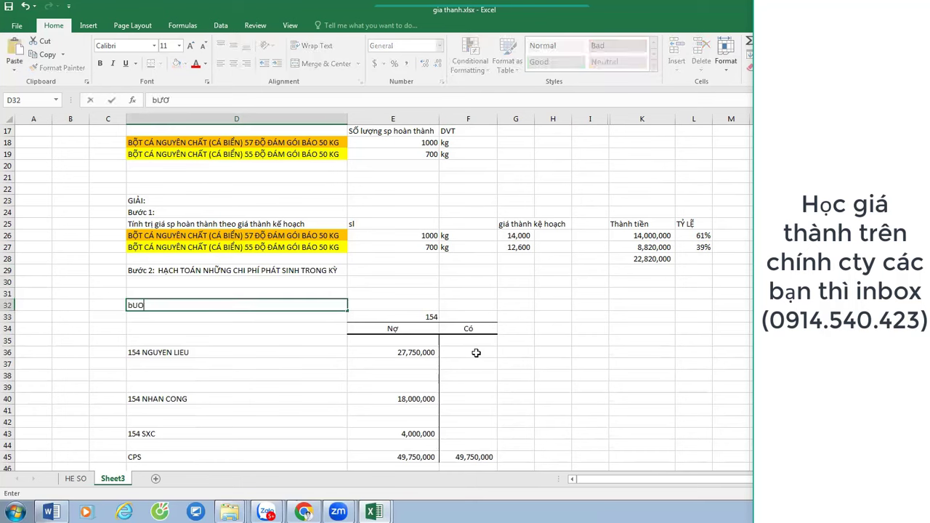
Complete the heading in D32 as "Bước 3: tập hợp chi phí phát sinh trong kỳ từ 621;622;627 vào 154".
text(ớc 3: tập hoợp chi phi)
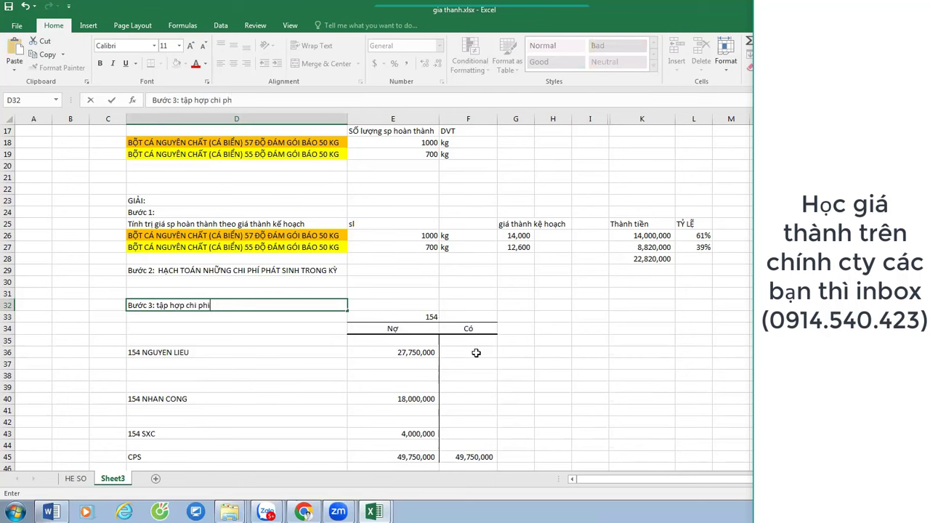
text( paht1 sinh)
key(BackSpace)
key(BackSpace)
key(BackSpace)
key(BackSpace)
key(BackSpace)
key(BackSpace)
text(s sinh trong)
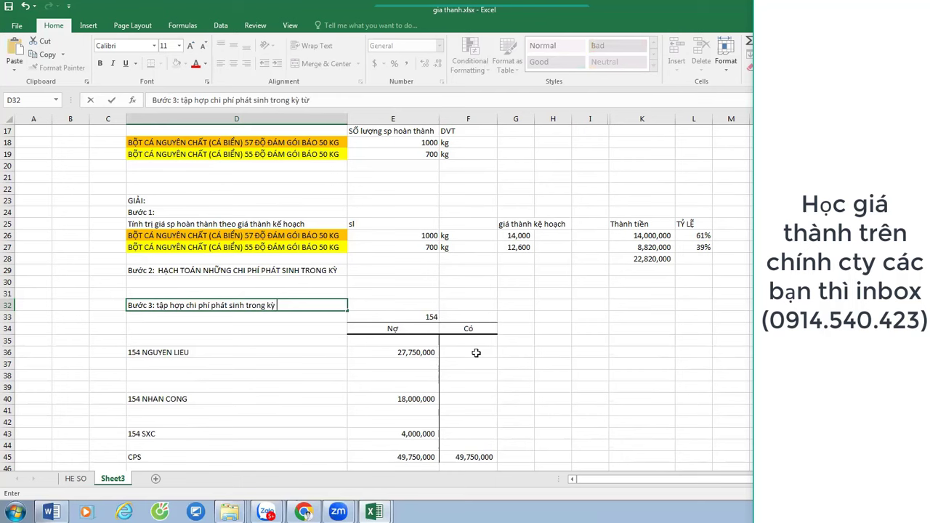
text(kỳ từ 621;622;627 vào 154)
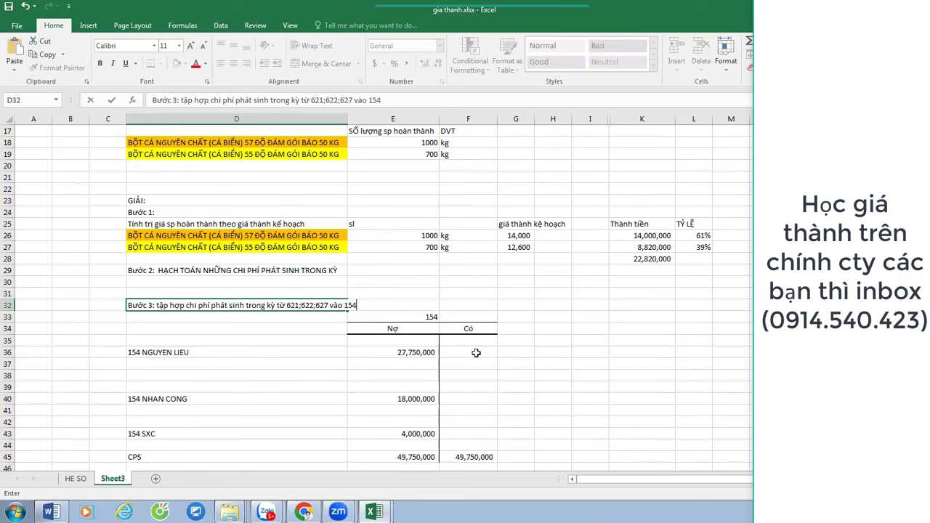
key(Return)
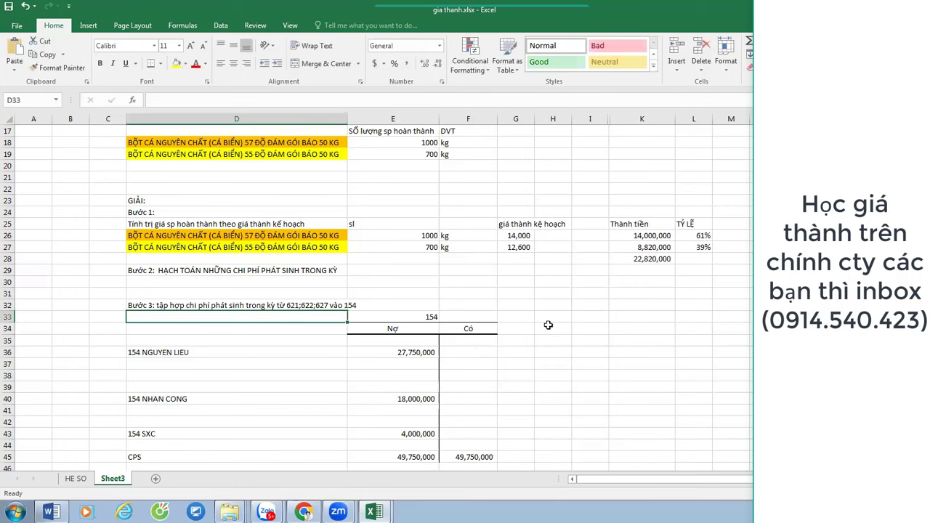
Label the total row "TỔNG CỘNG" in I28 and unhide column J so the label fits.
click(700, 232)
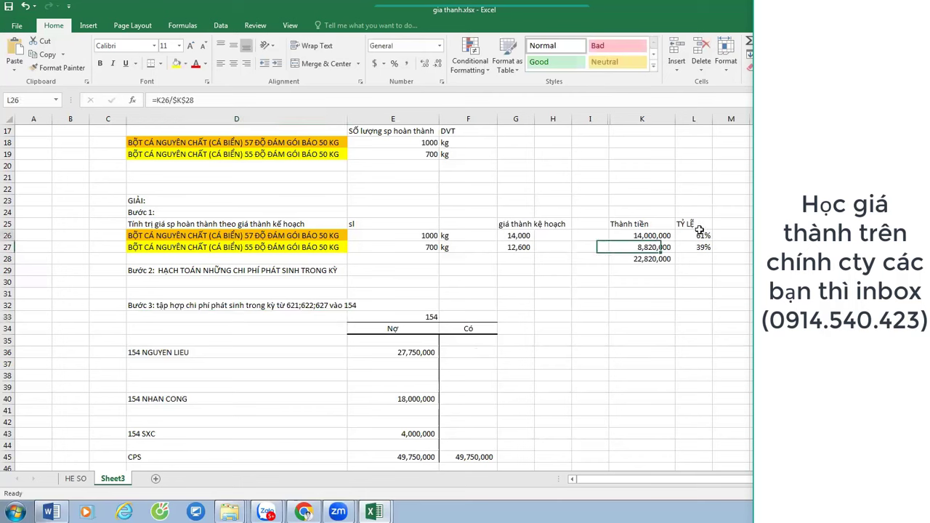
click(590, 259)
text(TONG CỘNG)
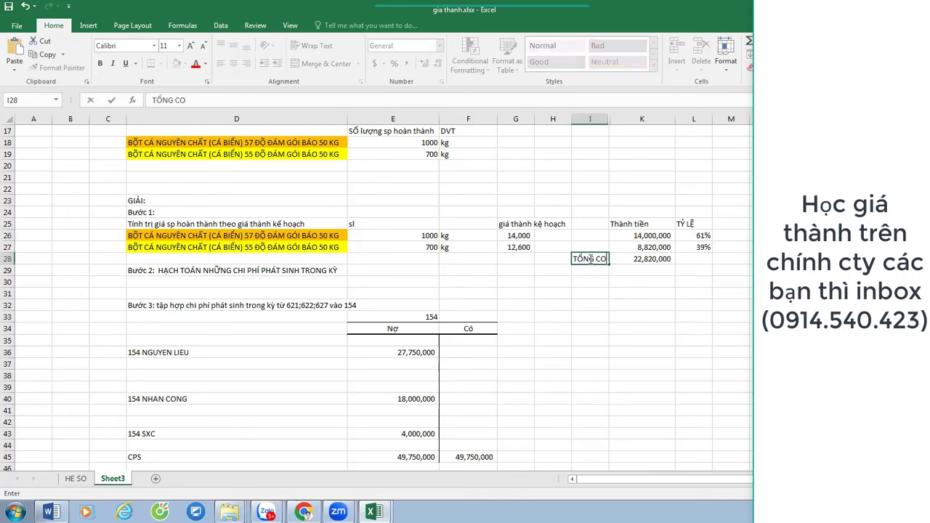
key(Return)
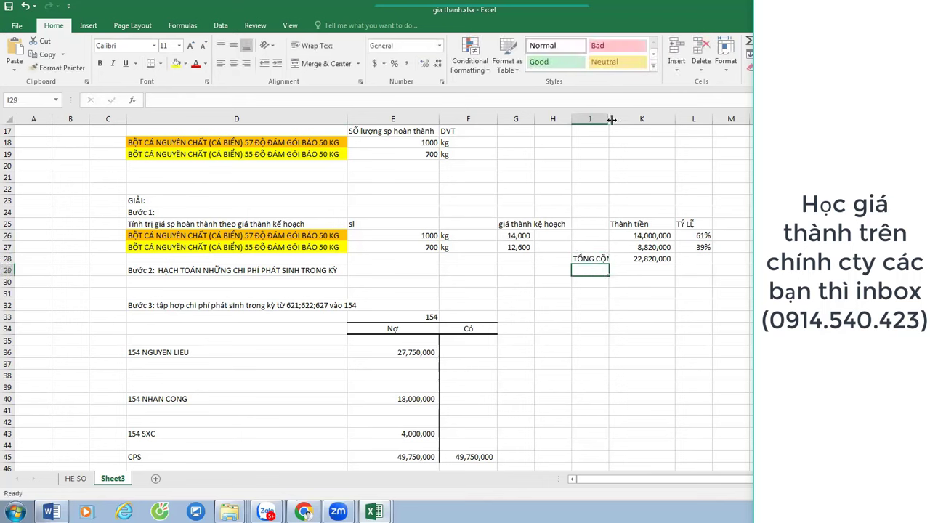
drag(610, 118, 647, 118)
click(691, 226)
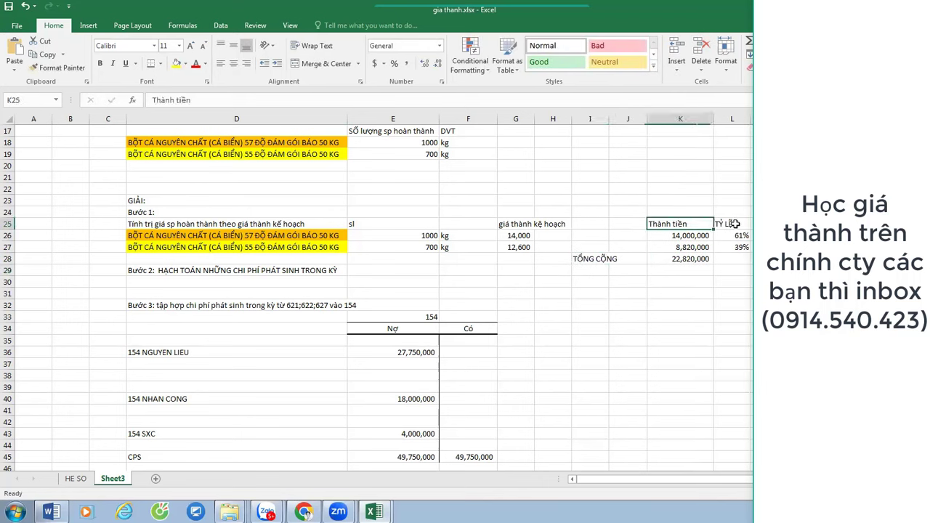
Make the TỶ LỆ heading and ratios in L25:L27 and the total in K28 bold.
drag(727, 224, 736, 248)
key(ctrl+b)
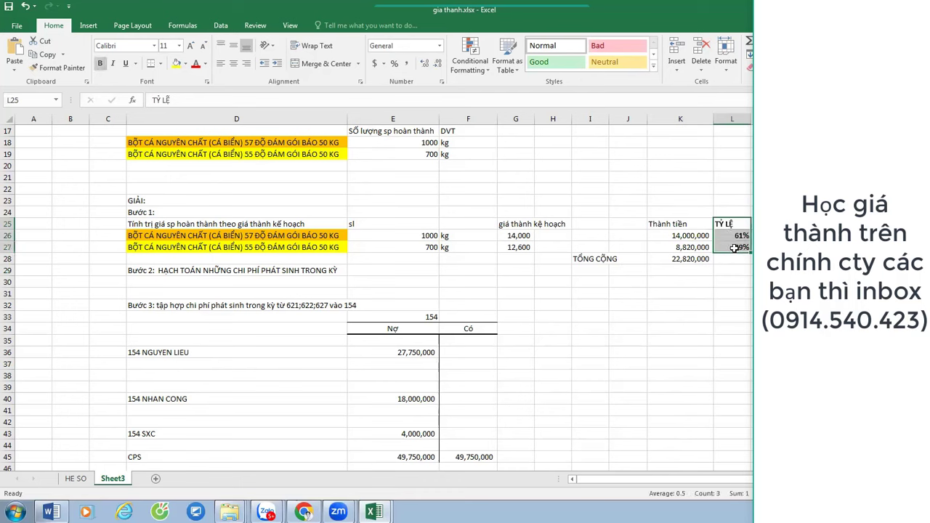
click(675, 260)
scroll(503, 317, down, 1)
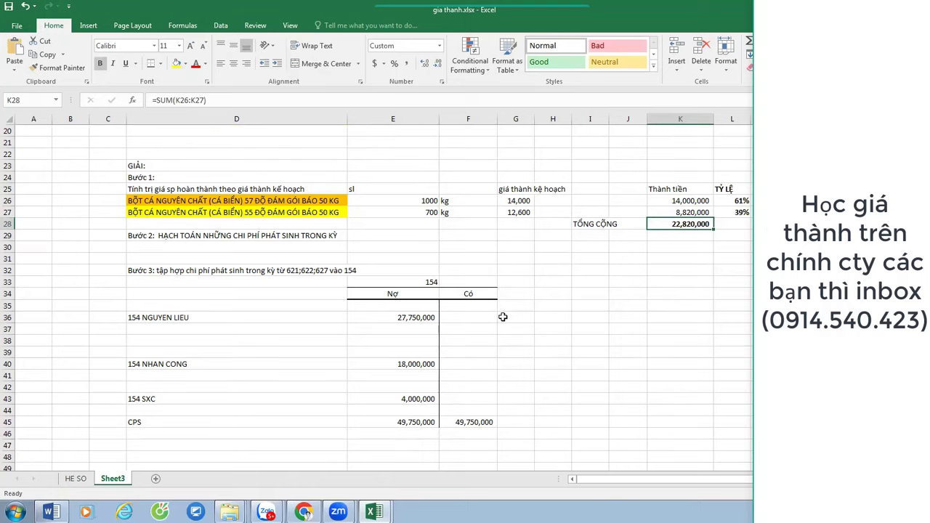
Review the 621, 622 and 627 cost entries on the HE SO sheet and compare them with steps 2 and 3 on Sheet3.
click(188, 237)
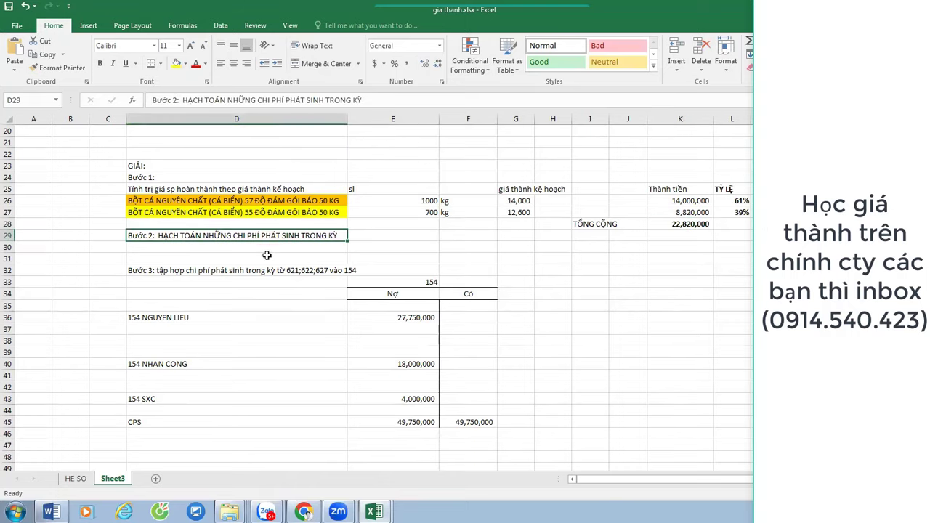
click(290, 256)
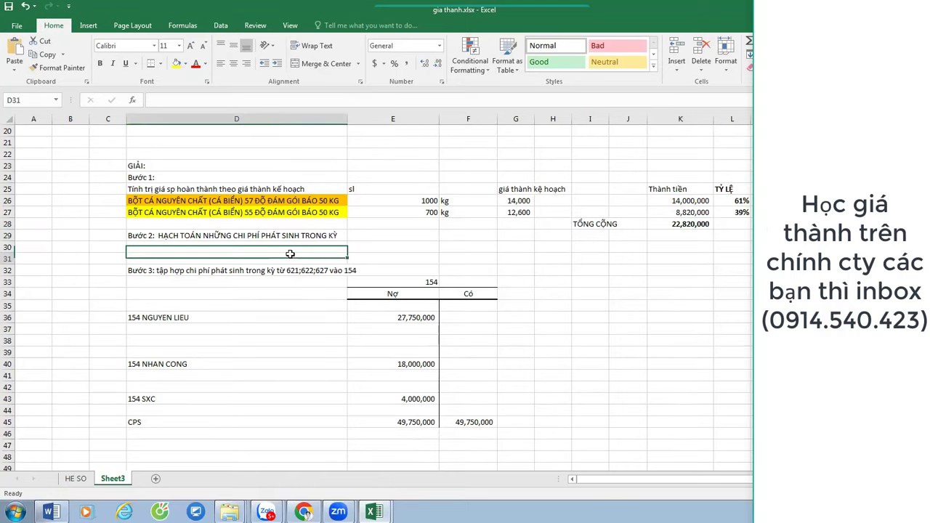
click(80, 480)
scroll(149, 222, up, 8)
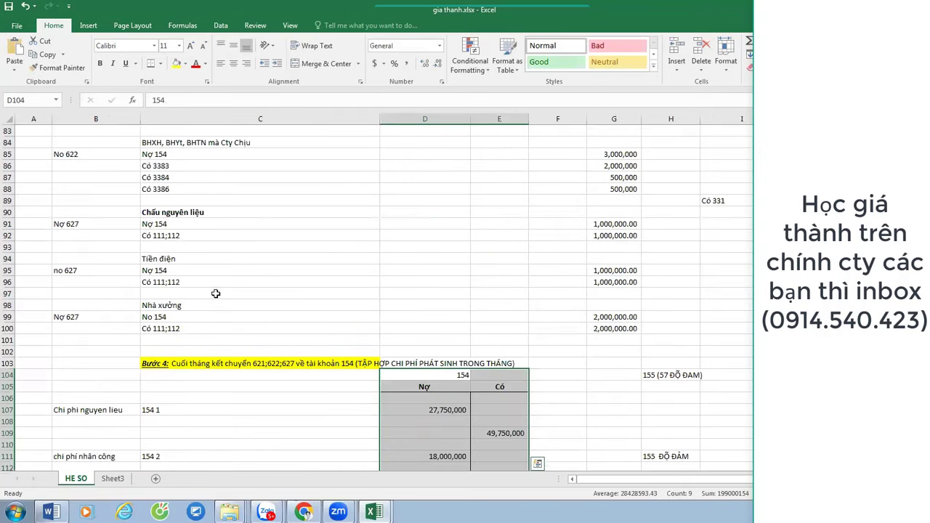
scroll(114, 179, up, 3)
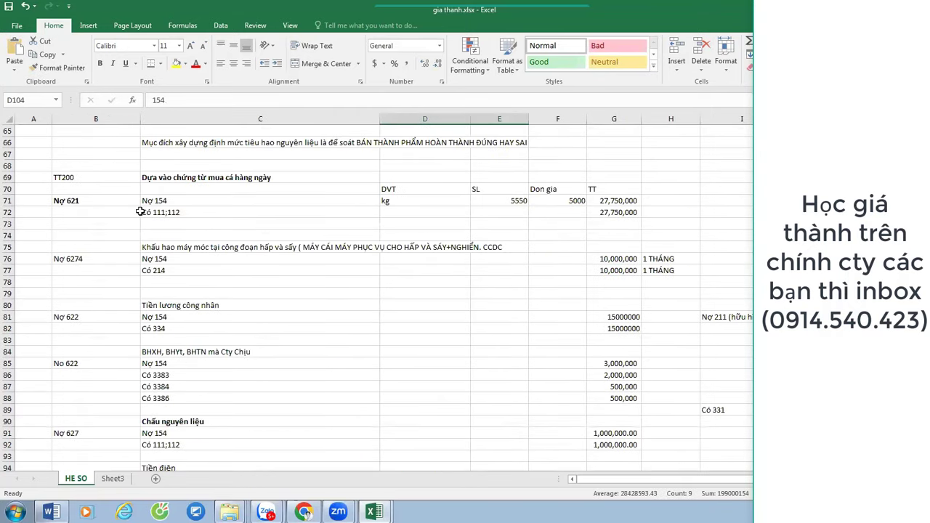
click(69, 202)
scroll(116, 212, up, 3)
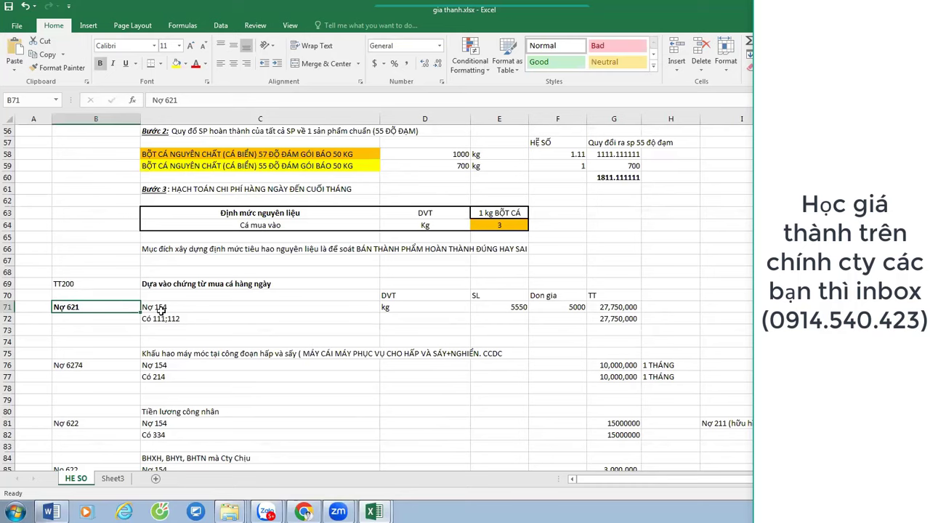
scroll(160, 309, down, 7)
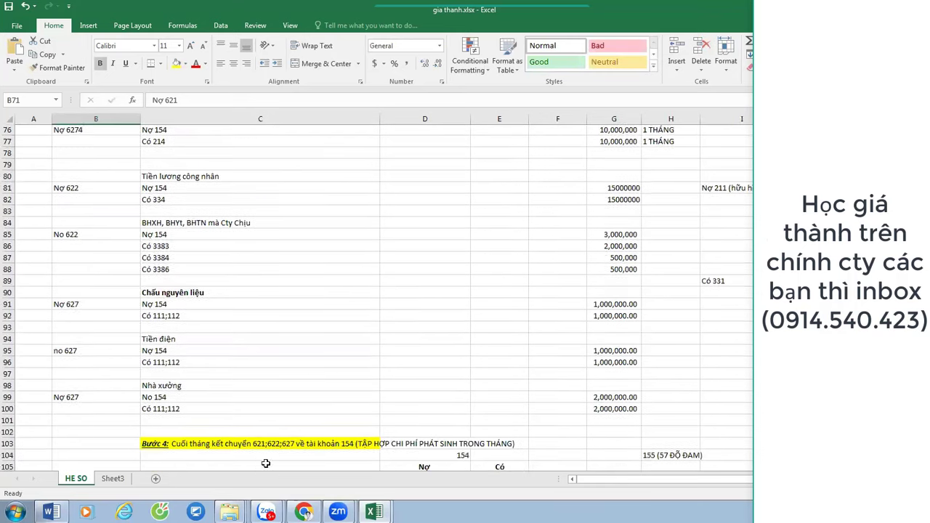
scroll(266, 464, down, 1)
click(112, 478)
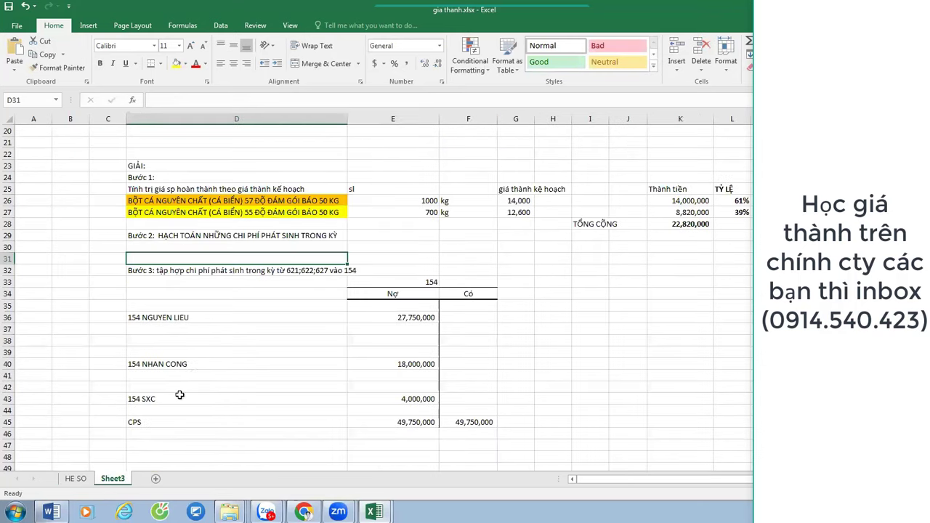
click(160, 270)
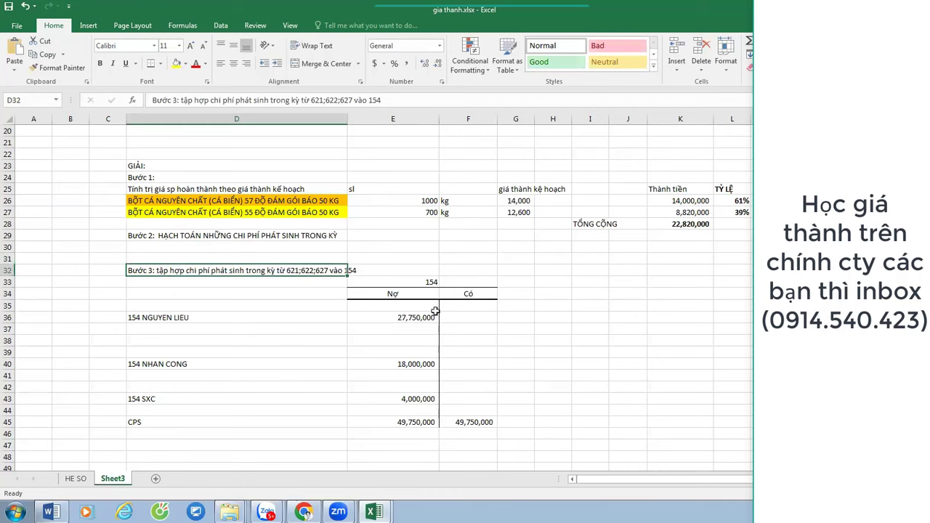
Make the CPS label and debit total in D45:E45 bold and clear the credit amount in F45.
drag(250, 424, 432, 429)
key(ctrl+b)
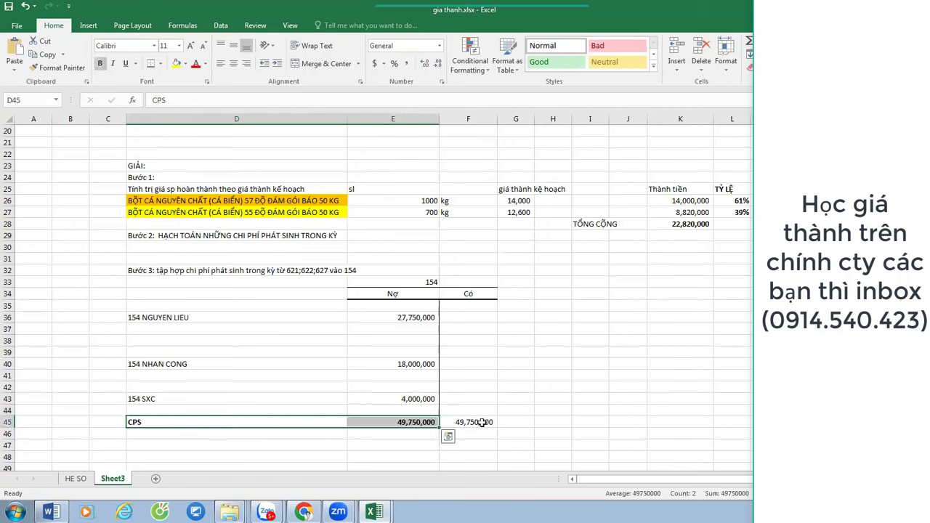
click(484, 422)
key(Delete)
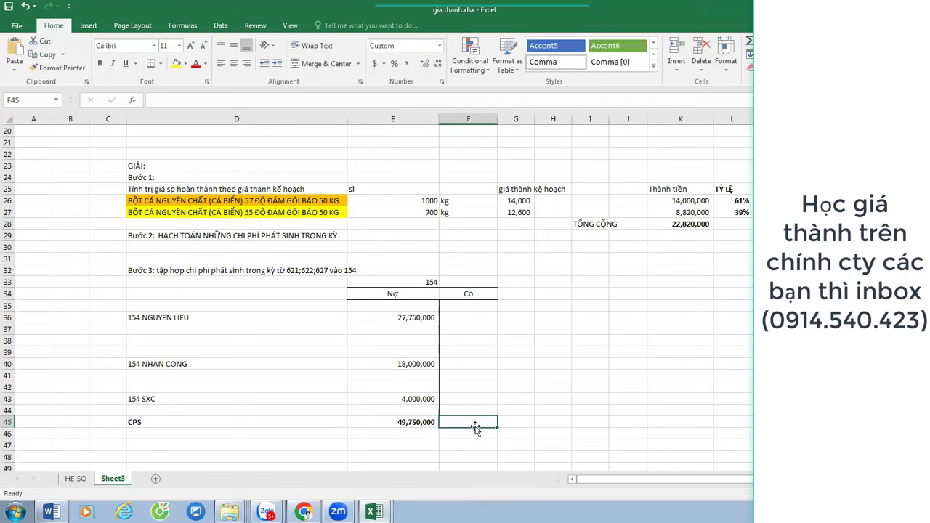
Add a top and bottom border to the CPS row across D45:F45.
click(289, 420)
drag(288, 421, 370, 413)
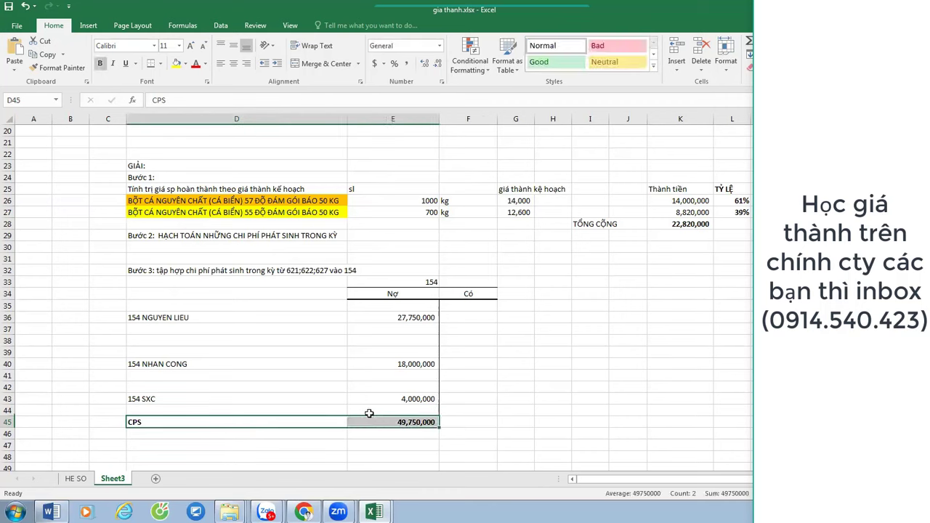
shift+click(482, 424)
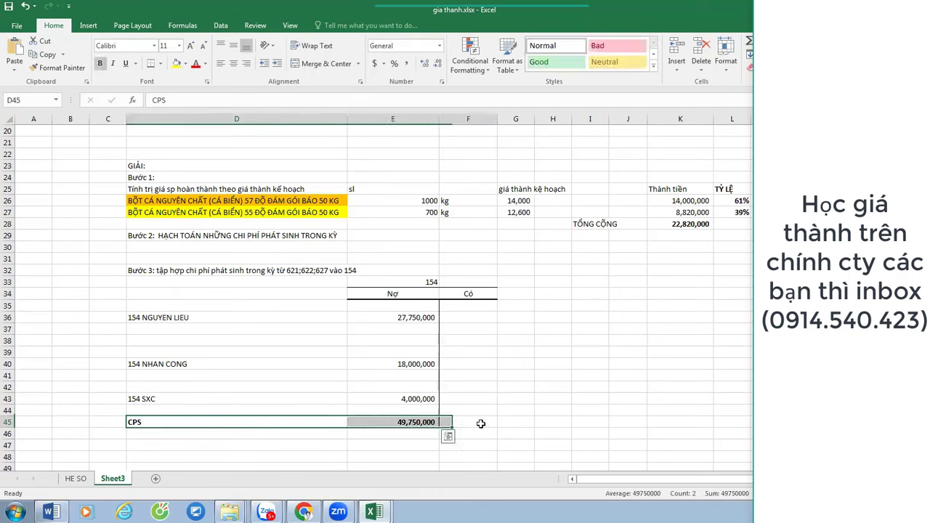
click(152, 64)
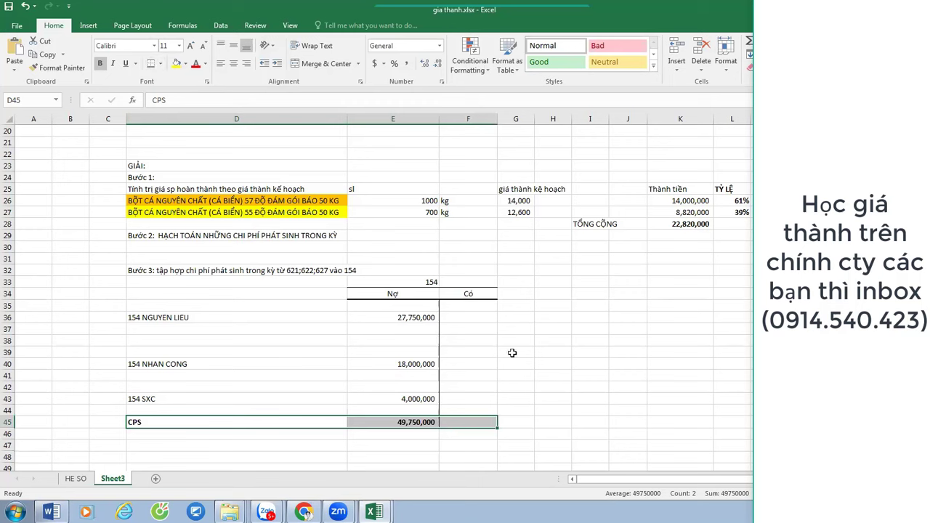
click(425, 418)
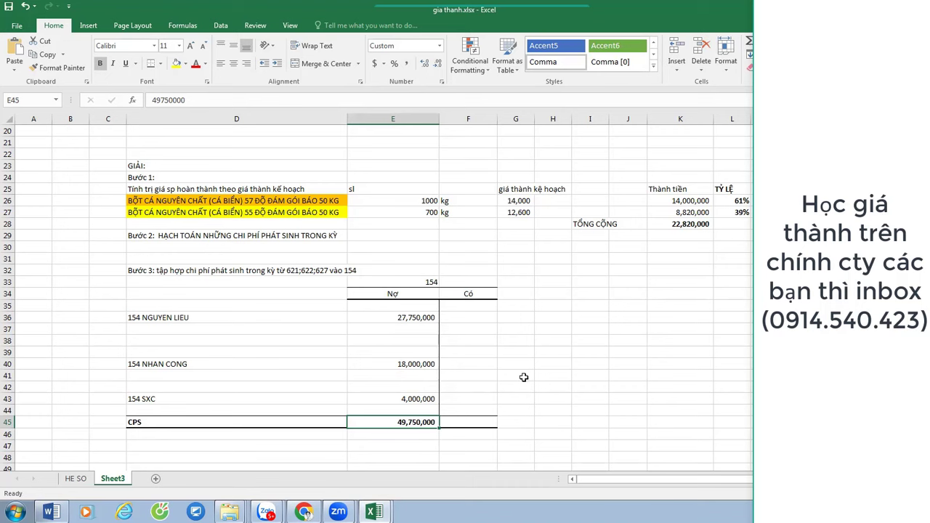
Review the finished products, the planned-cost calculation of step 1 and the step 3 cost heading on Sheet3.
scroll(524, 377, up, 2)
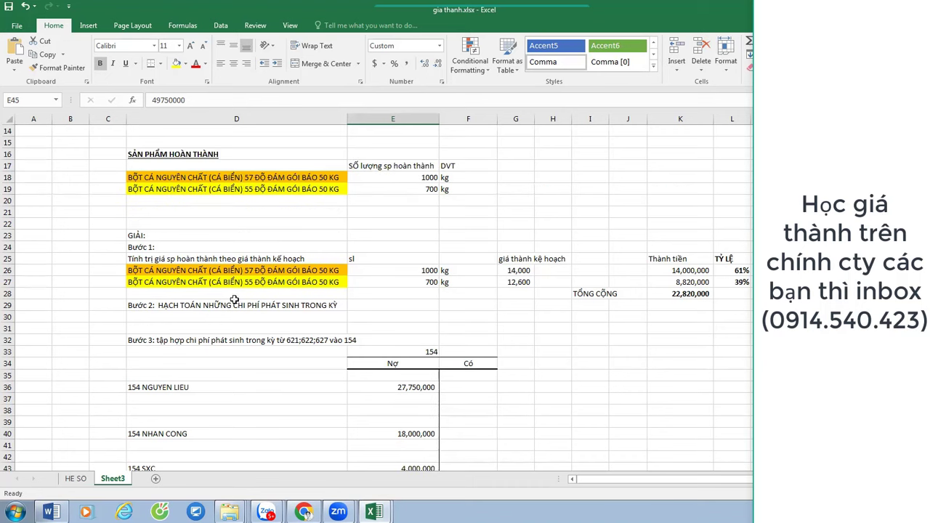
click(273, 181)
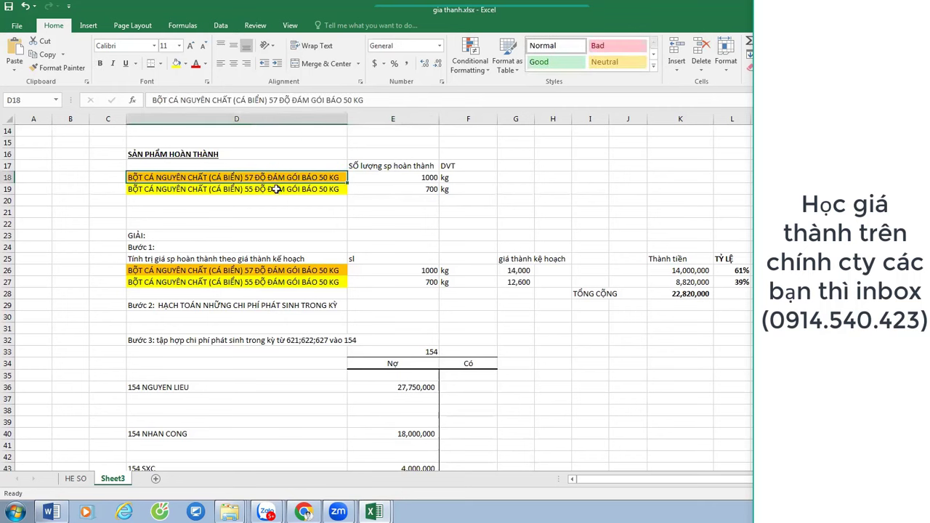
drag(277, 190, 272, 178)
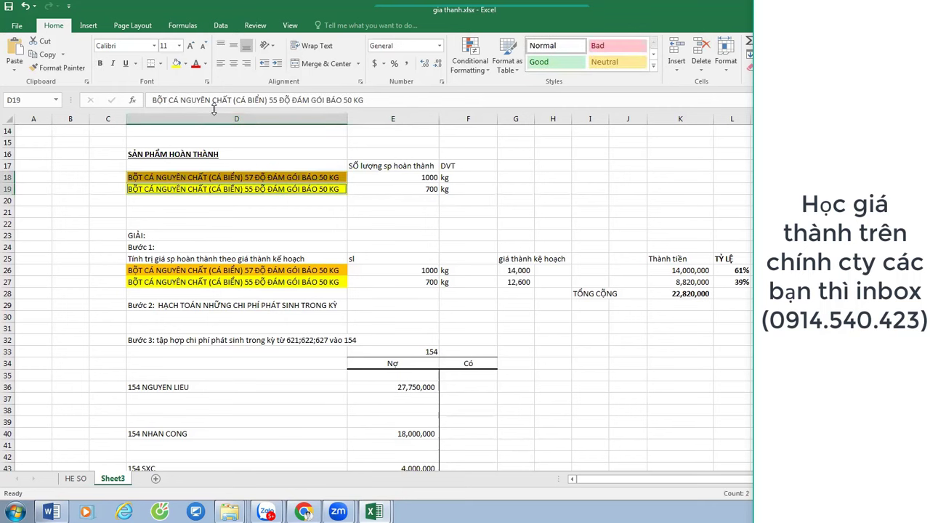
scroll(254, 170, up, 2)
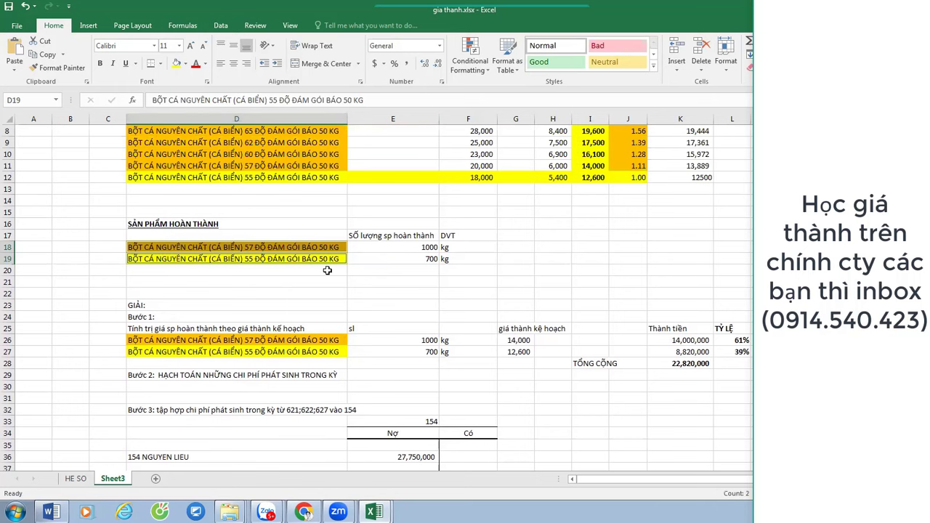
scroll(327, 271, down, 2)
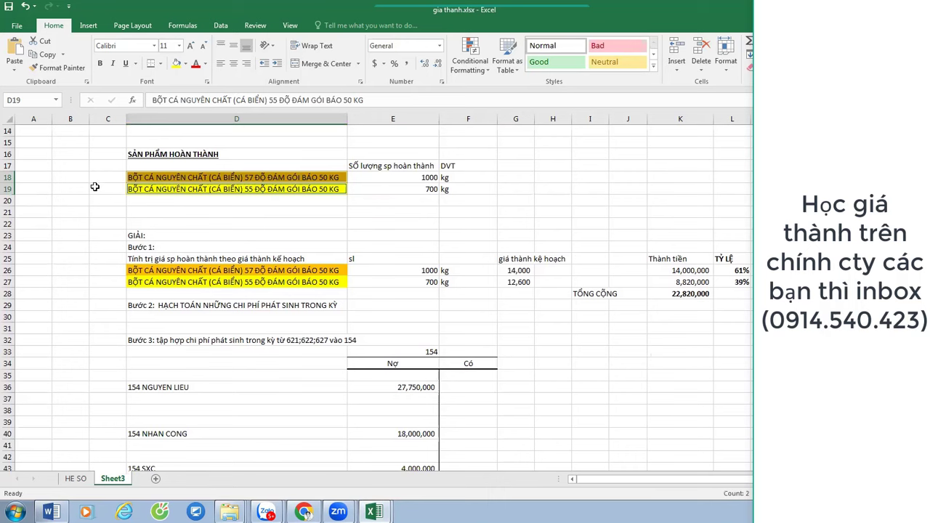
click(94, 188)
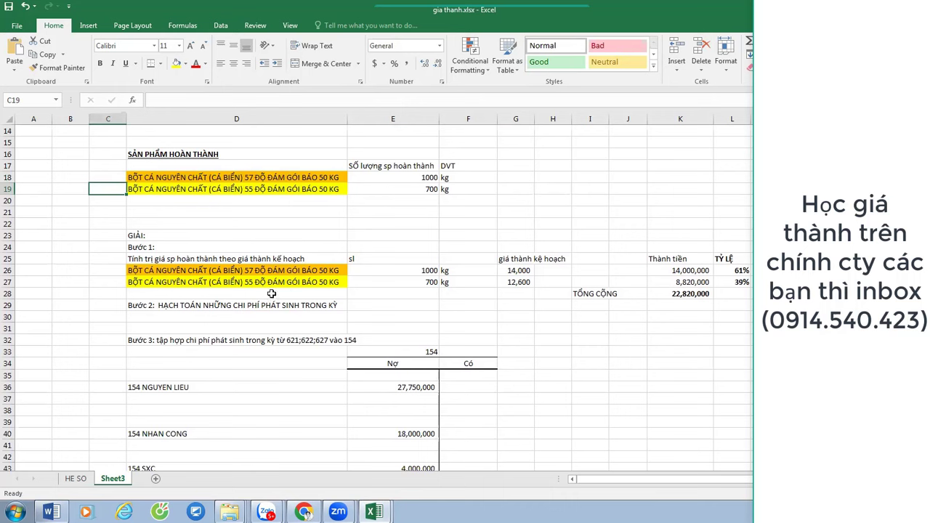
click(205, 258)
drag(217, 341, 458, 363)
Set the font of the entire Sheet3 to Times New Roman, size 13.
click(9, 122)
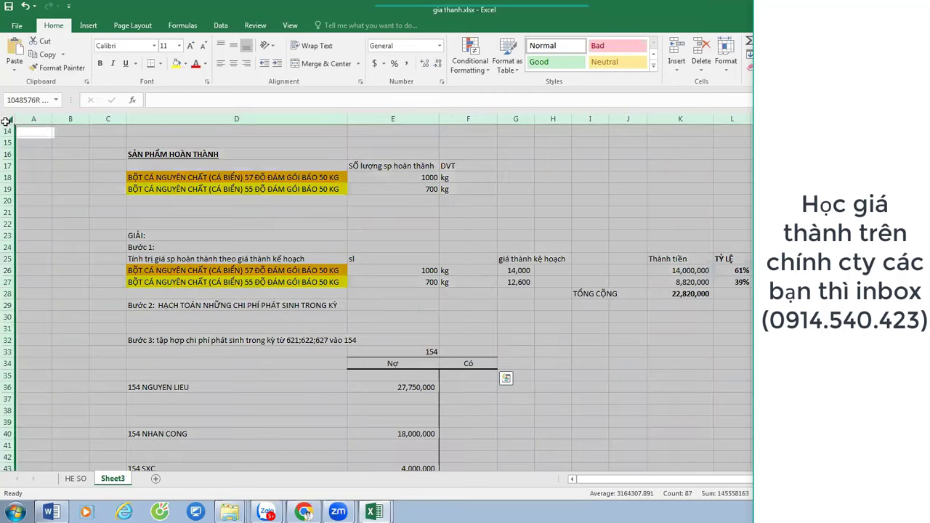
click(130, 43)
text(Times New Roman)
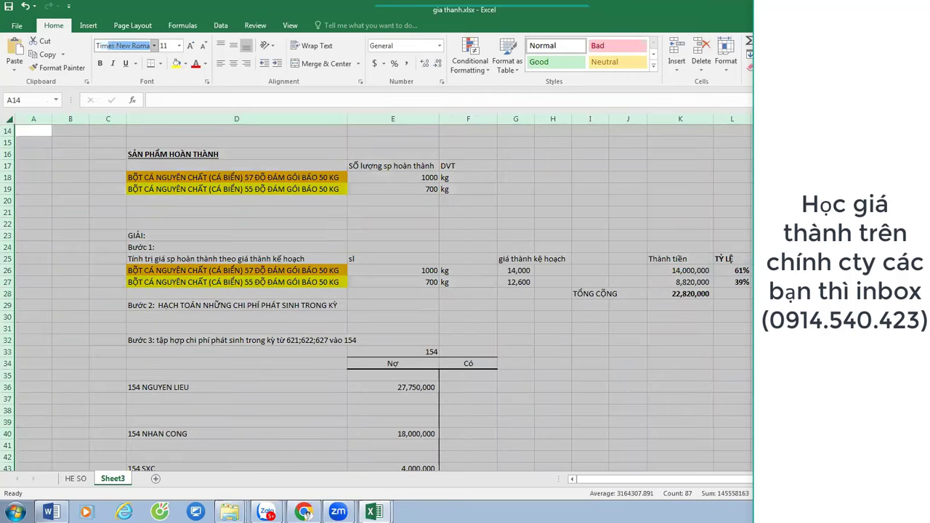
key(Return)
click(167, 45)
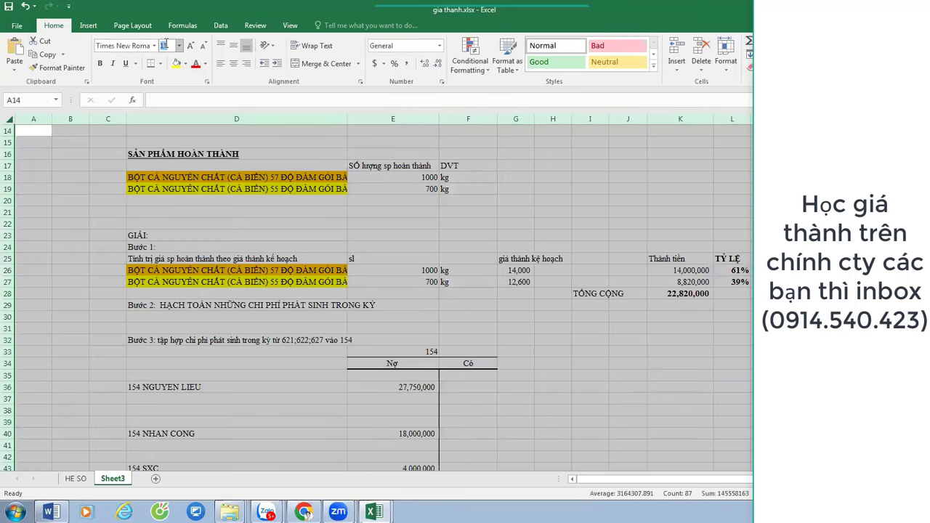
text(12)
key(Return)
click(165, 45)
text(13)
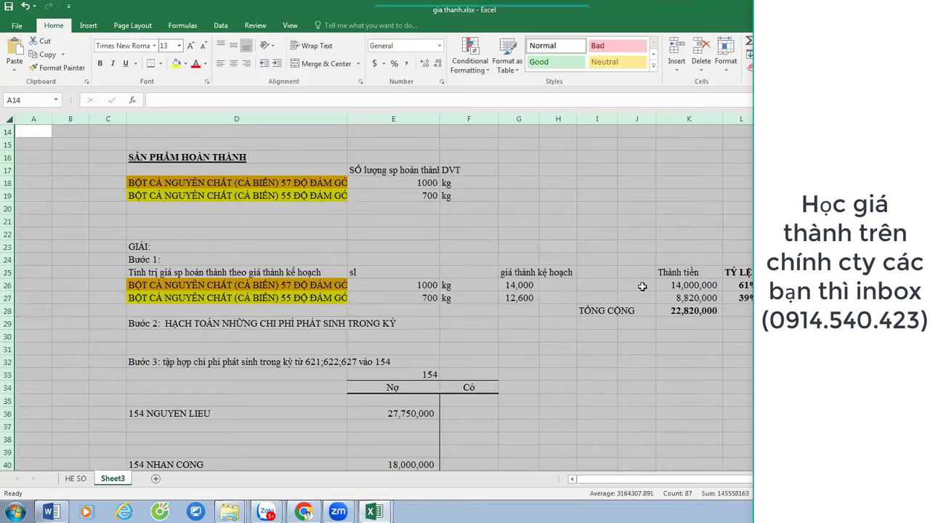
click(738, 298)
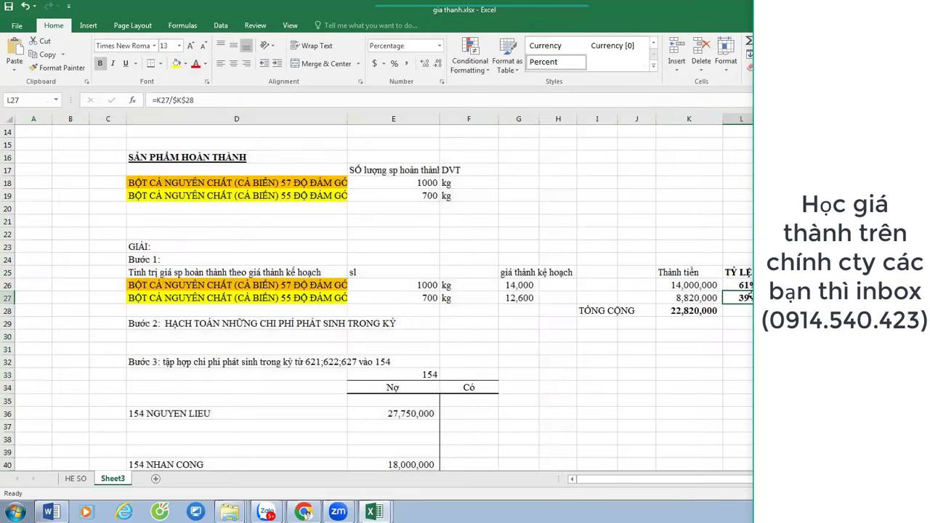
Widen column D until the product names fit, and color the ratios in L26:L27 red.
drag(347, 120, 420, 127)
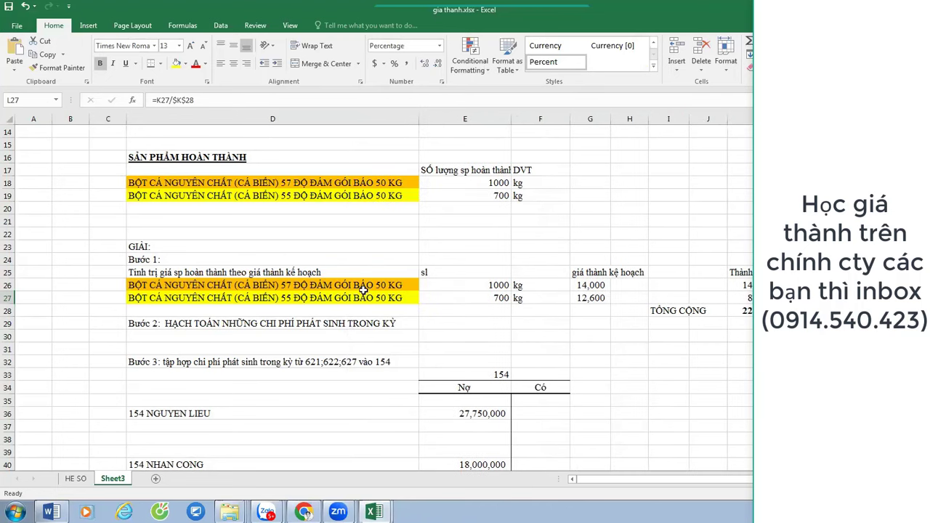
key(Up)
key(shift+Down)
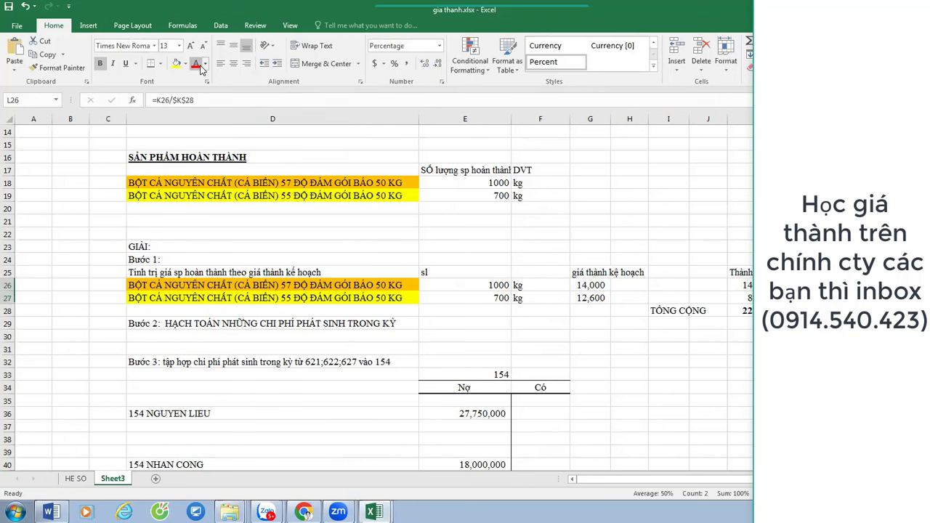
Review the CPS debit total in E45 and the planned-cost ratios in L25:L27.
scroll(552, 380, down, 4)
click(474, 375)
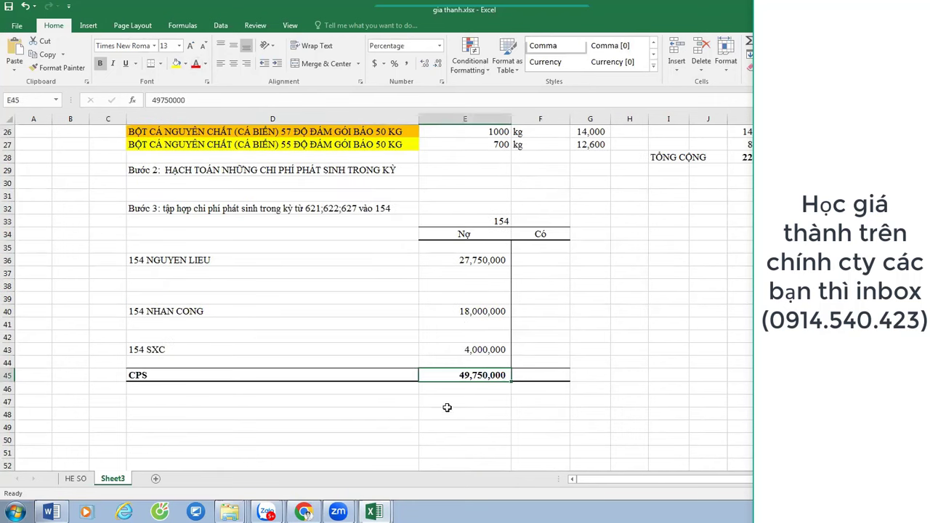
scroll(488, 376, up, 2)
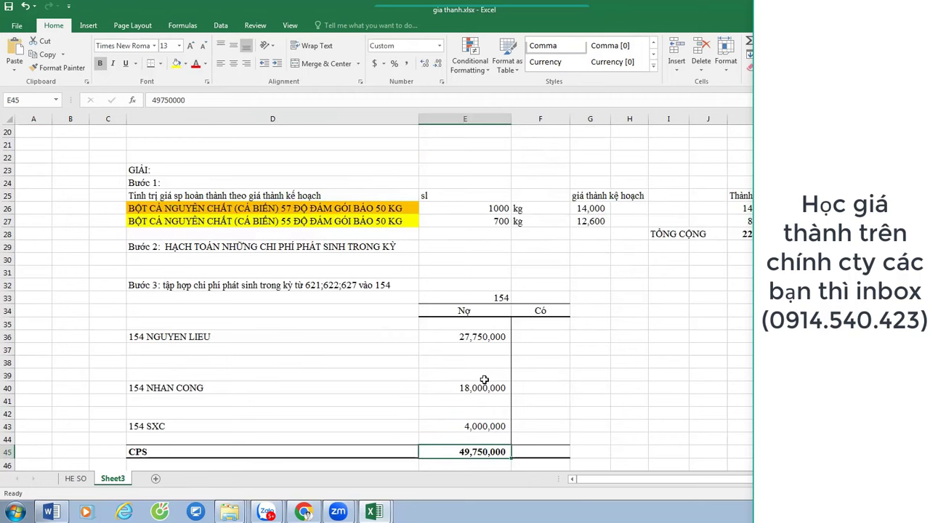
scroll(465, 407, down, 3)
scroll(450, 436, up, 3)
click(778, 195)
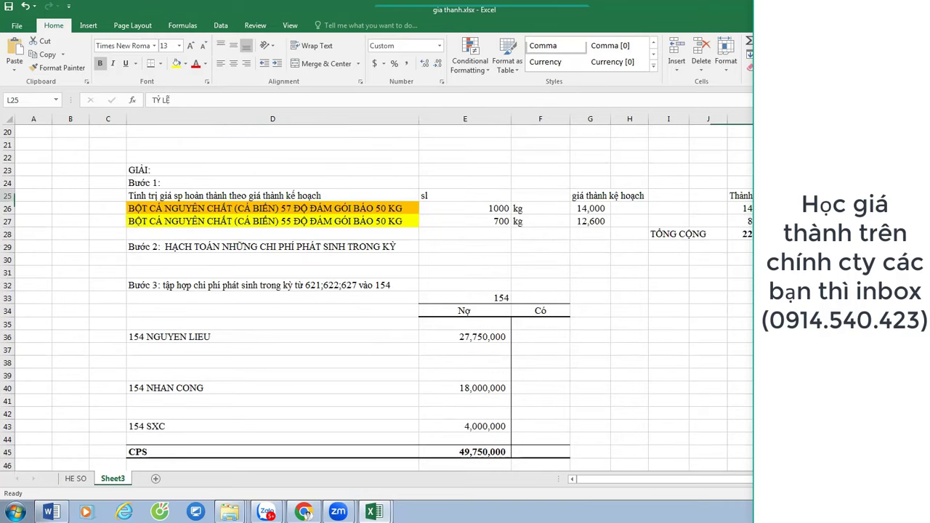
drag(777, 196, 778, 221)
scroll(241, 333, down, 2)
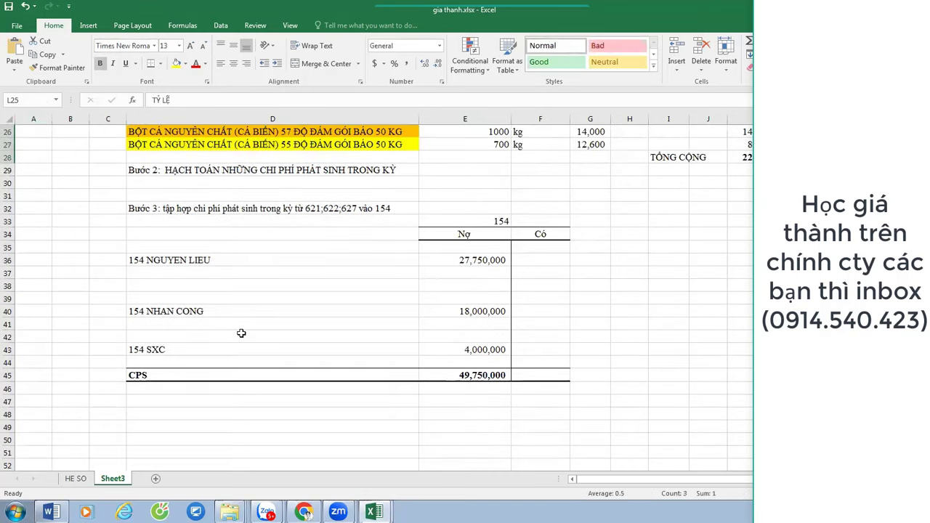
Make only the step labels "Bước 2:" in D29 and "Bước 3" in D32 bold.
scroll(242, 333, up, 3)
double_click(163, 284)
drag(163, 284, 113, 278)
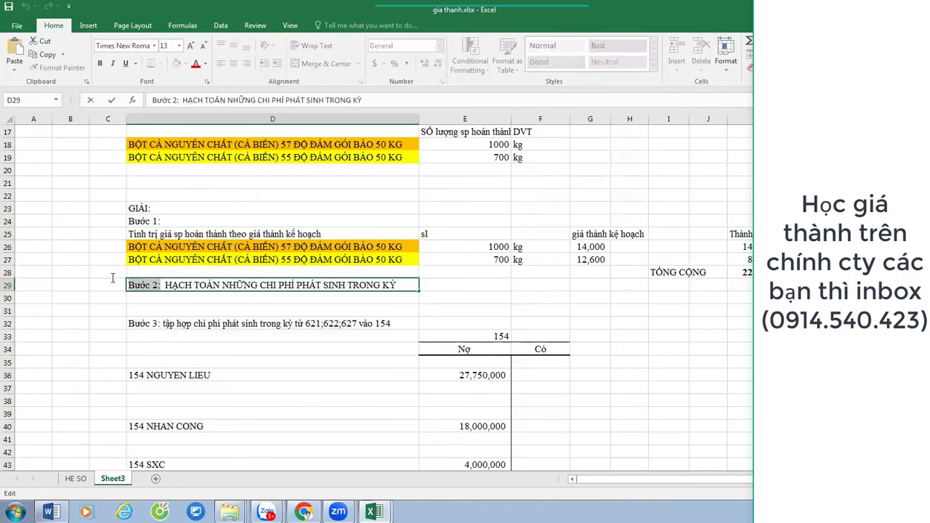
key(ctrl+b)
double_click(158, 323)
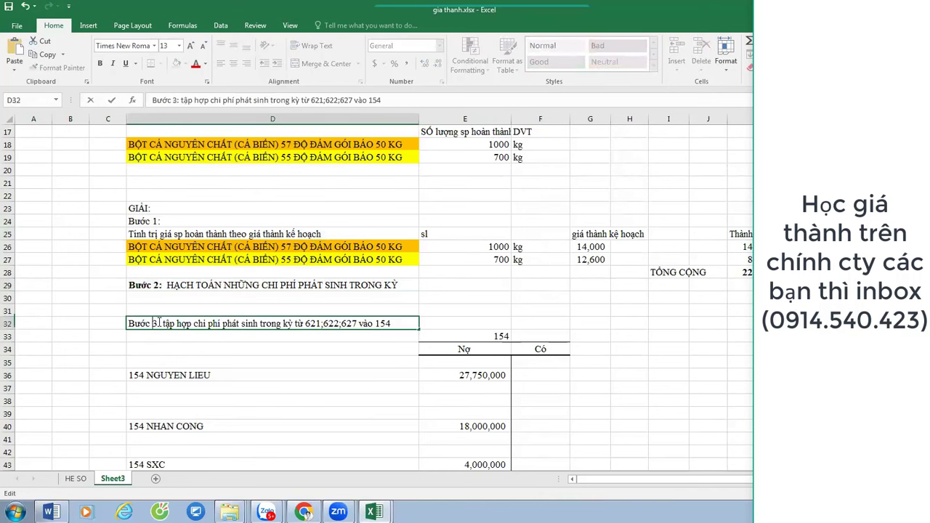
drag(158, 323, 108, 322)
key(ctrl+b)
Enter the heading "Bước 4: Tính trị giá SP hoàn thành của từng SP theo tỷ lệ bước 1" in D49.
scroll(181, 407, down, 4)
click(185, 386)
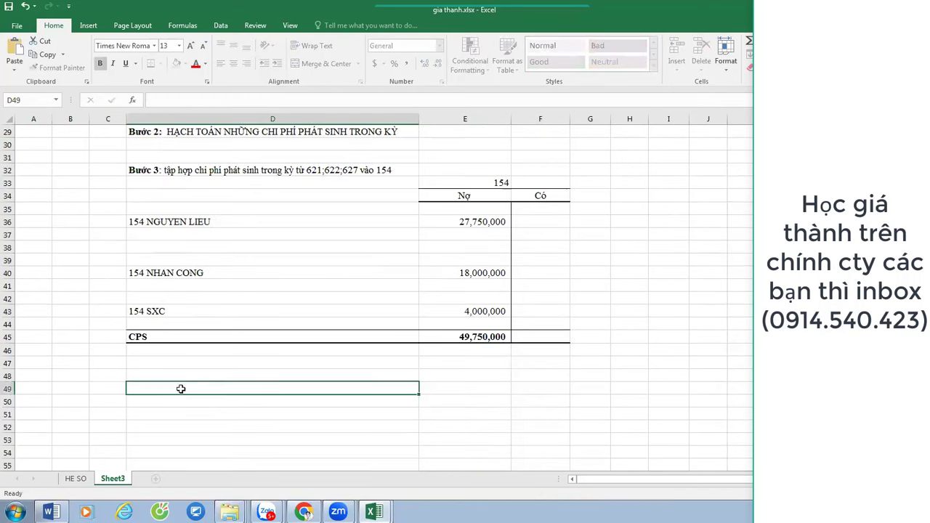
text(Bước)
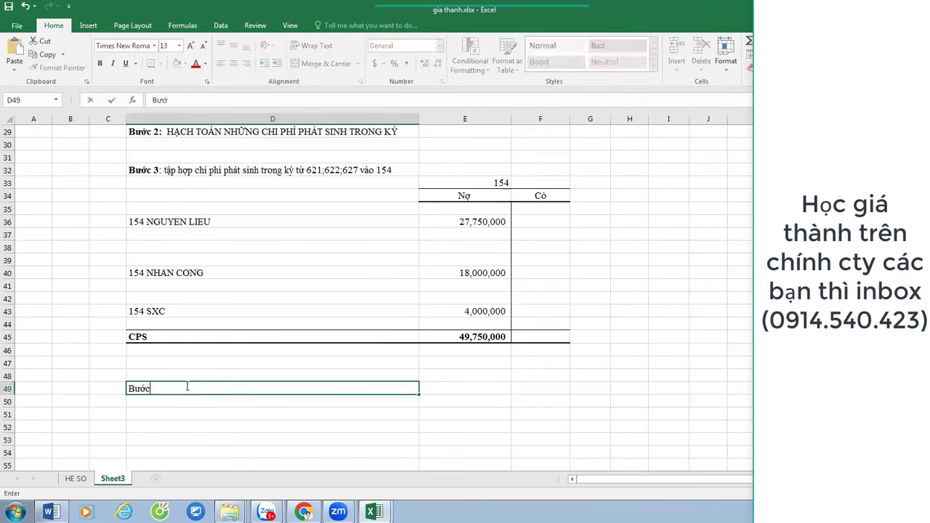
text( 4: Tính trị giá SP hao2n t)
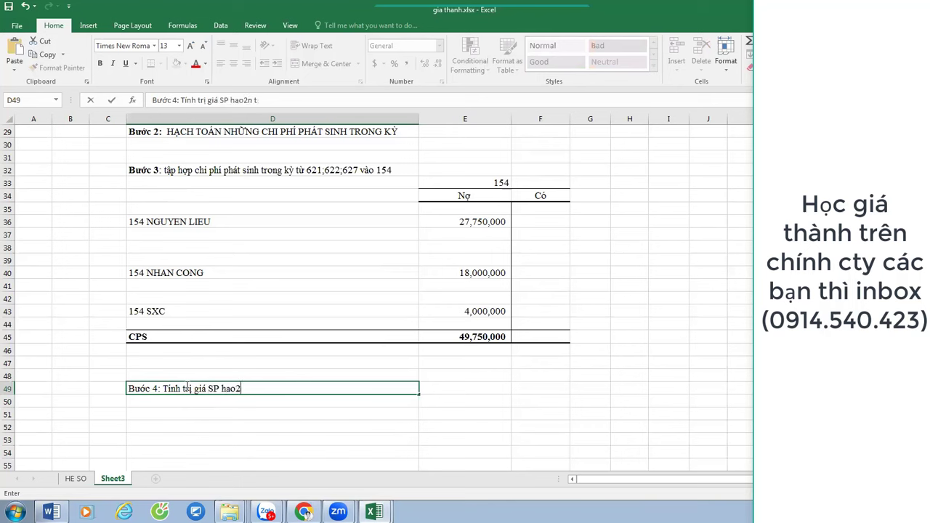
key(BackSpace)
key(BackSpace)
key(BackSpace)
key(BackSpace)
key(BackSpace)
key(BackSpace)
text(oa2n tha2nh cu3a tu72ng SP)
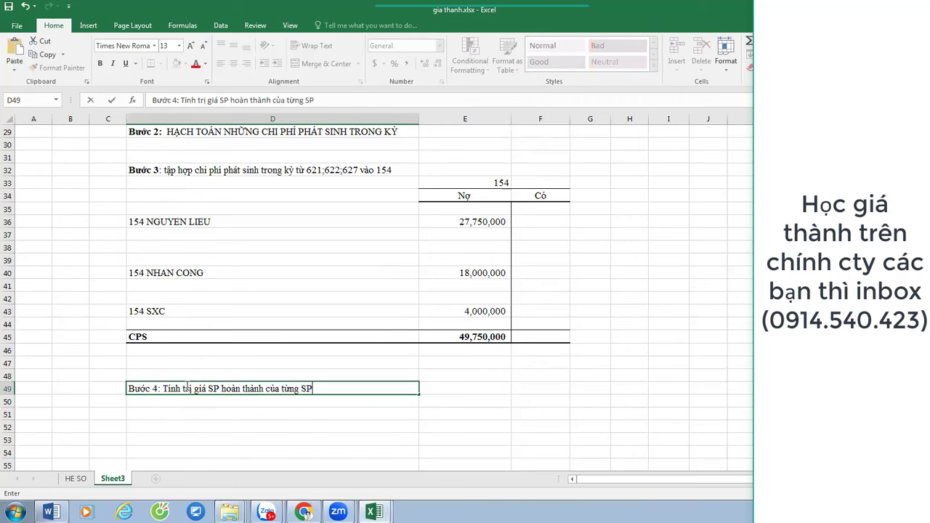
text( the)
text(o ty3 le6)
text( bo71c)
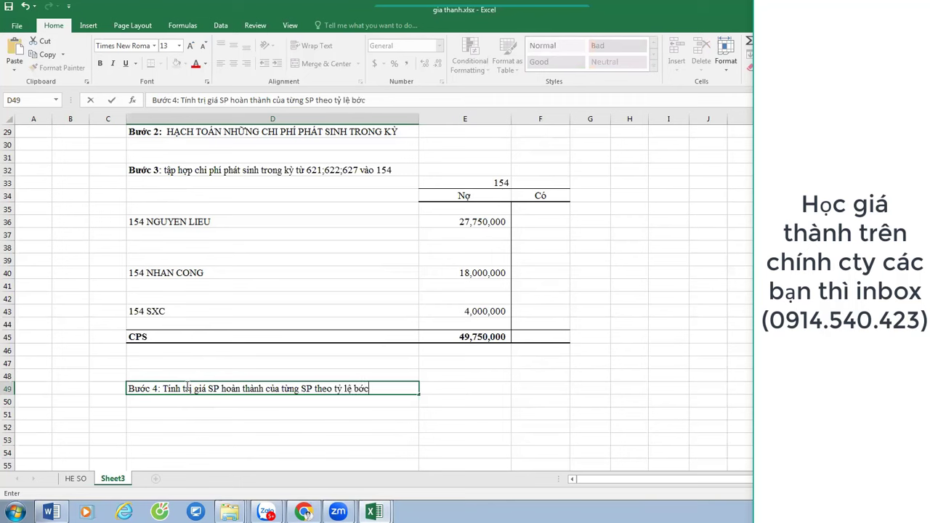
key(BackSpace)
key(BackSpace)
text(uo71c)
key(BackSpace)
key(BackSpace)
key(BackSpace)
key(BackSpace)
key(BackSpace)
key(BackSpace)
key(BackSpace)
text(buo)
key(Return)
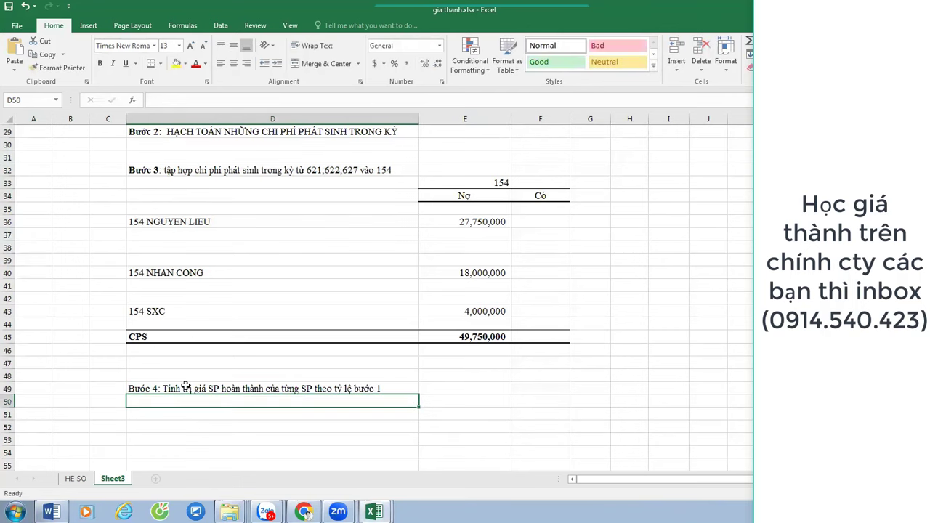
Copy the two product names from D26:D27 to D51:D52 under the step 4 heading.
key(Up)
key(Down)
key(Down)
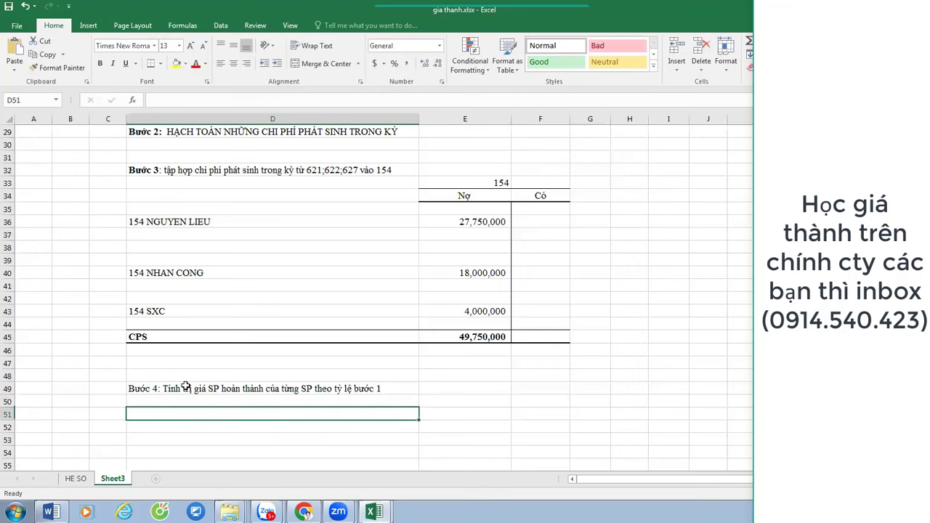
scroll(186, 387, up, 7)
drag(207, 362, 208, 371)
key(ctrl+c)
scroll(290, 409, down, 7)
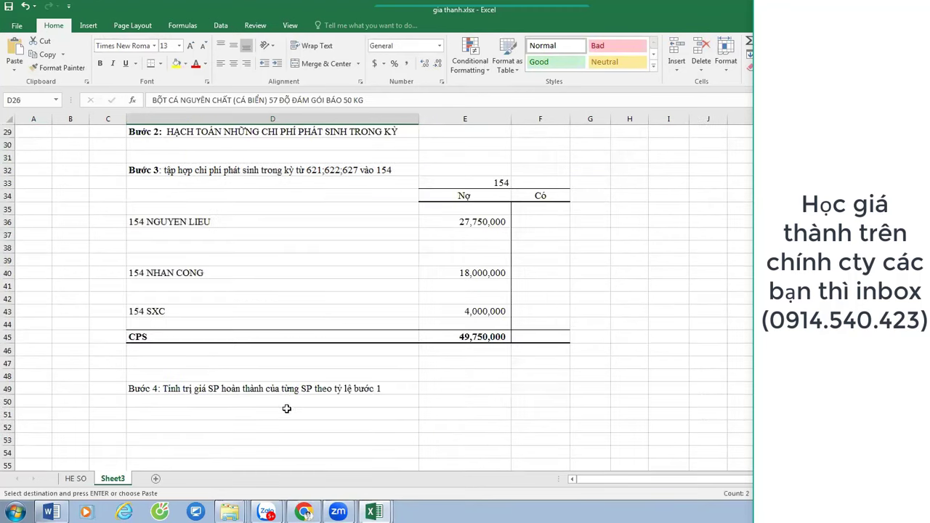
click(235, 411)
key(ctrl+v)
Copy the TỶ LỆ heading and its two ratios from L25:L27 to E50:E52.
scroll(391, 373, up, 3)
scroll(749, 290, up, 3)
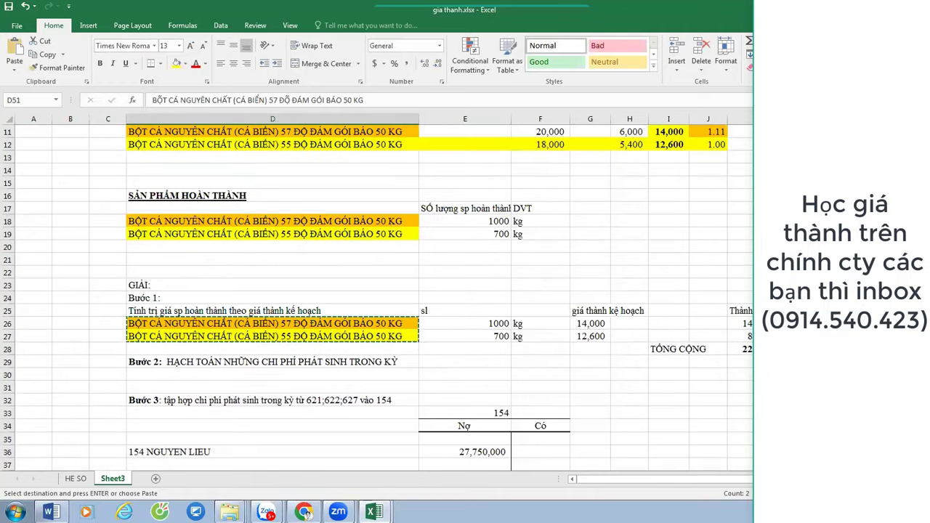
drag(771, 310, 770, 336)
scroll(366, 447, down, 7)
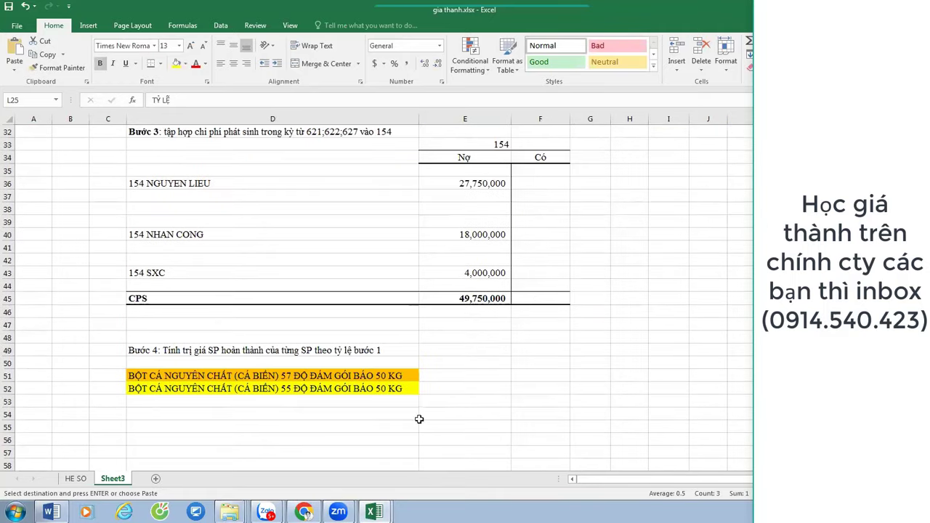
click(451, 367)
key(ctrl+v)
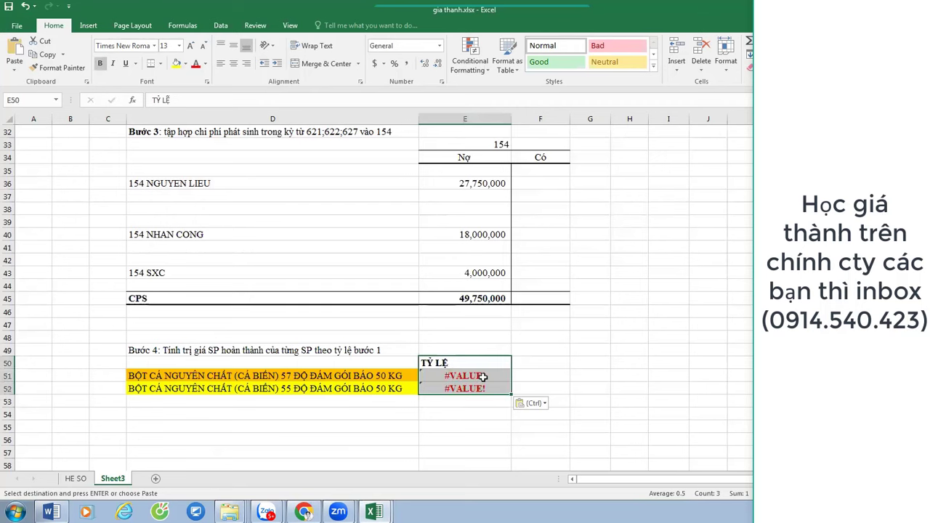
Replace the formula in E51 with a reference to the first product's ratio in L26.
click(484, 377)
text(=)
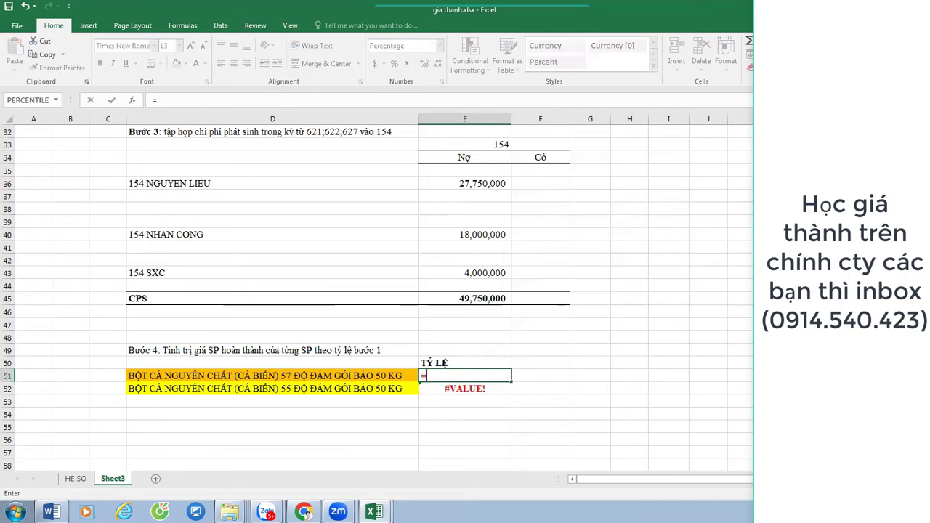
scroll(376, 291, up, 5)
click(742, 430)
scroll(376, 291, down, 5)
key(Return)
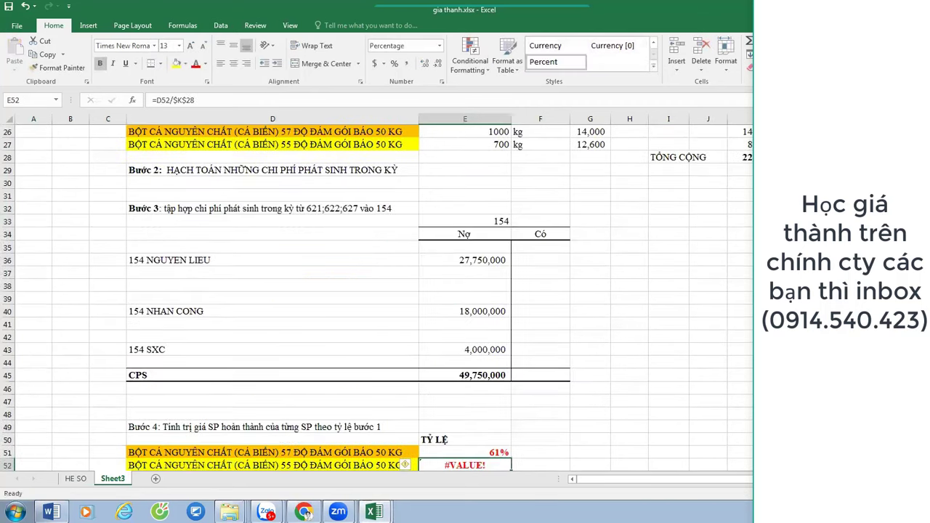
Replace the formula in E52 with =L27, the second product's ratio.
text(=)
scroll(376, 290, up, 5)
click(789, 336)
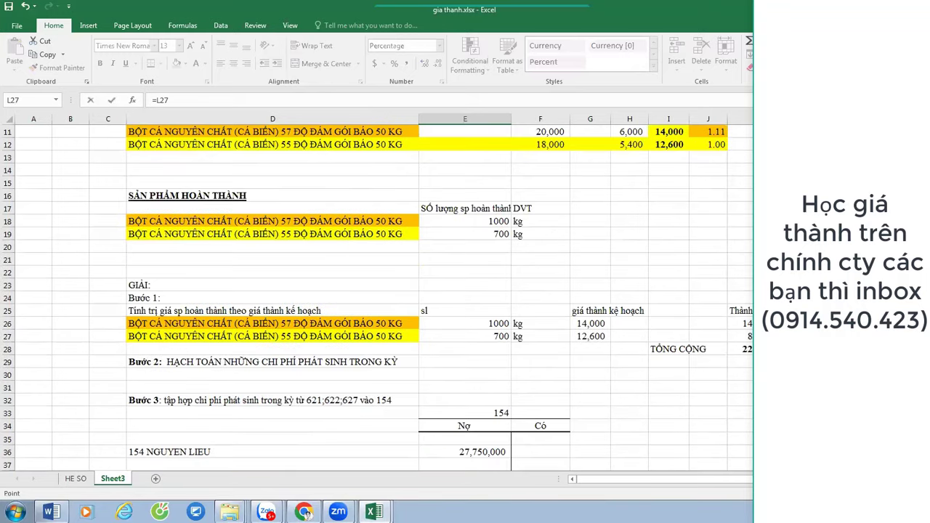
text(/)
click(788, 349)
key(Return)
key(Up)
key(Up)
key(Up)
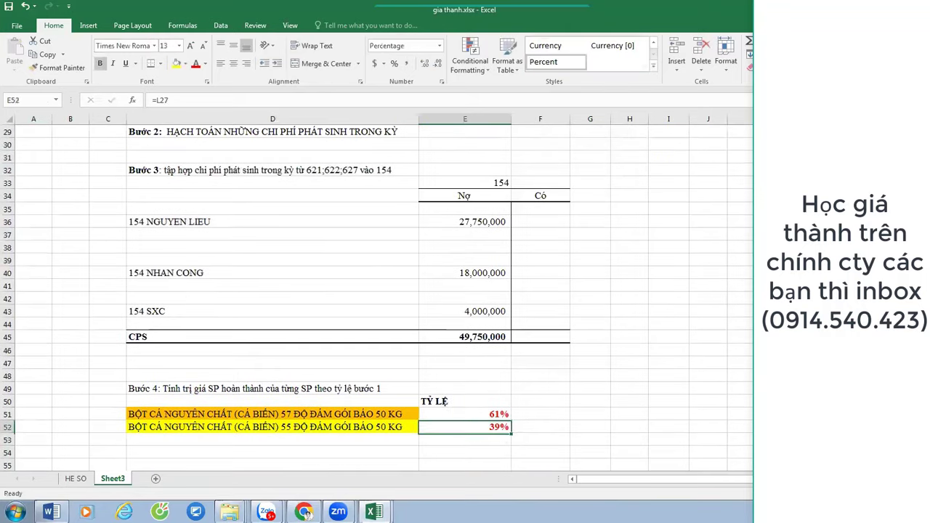
Enter the column heading "Chi phí phát sinh trong kỳ" in F50.
click(540, 401)
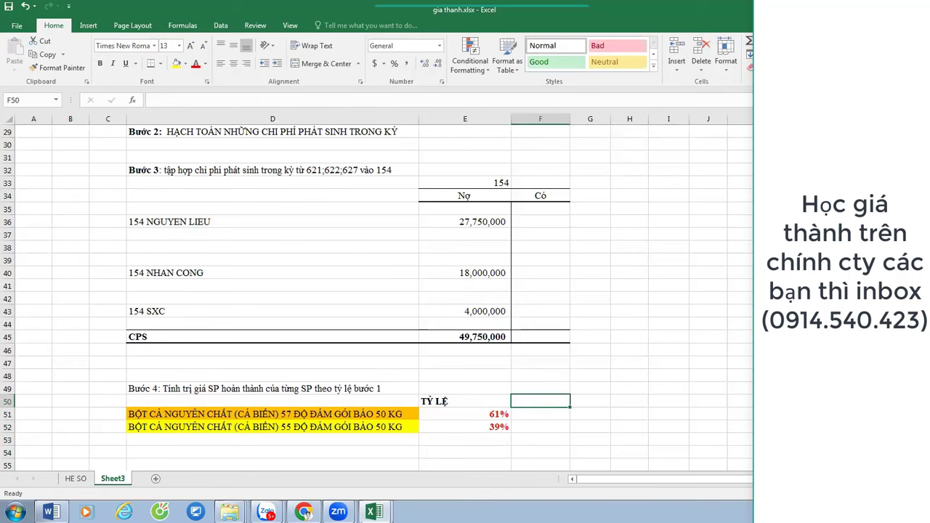
text(Chi phí)
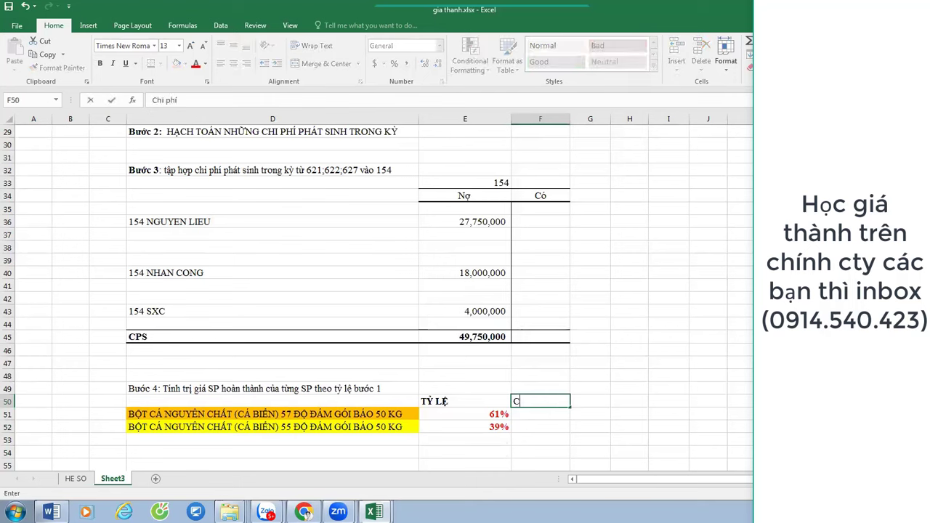
text( phát sinh t)
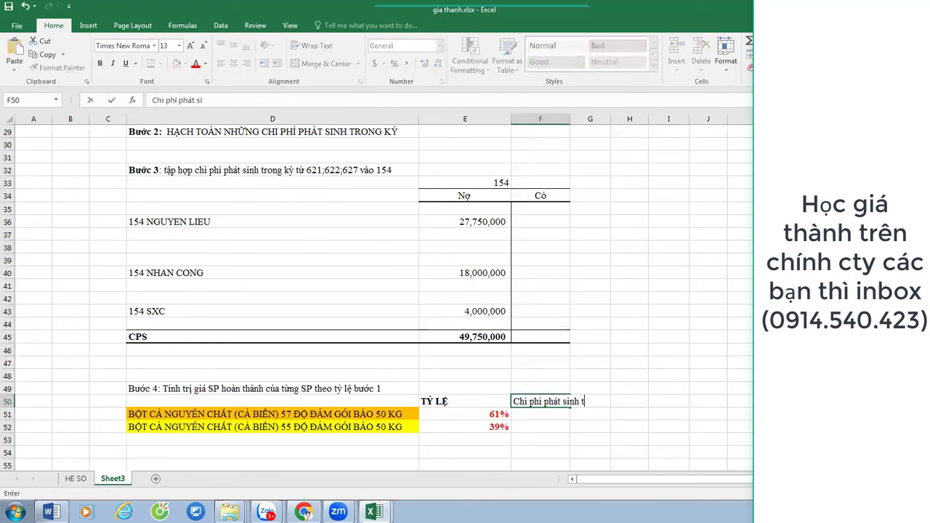
text(rong ky)
key(Return)
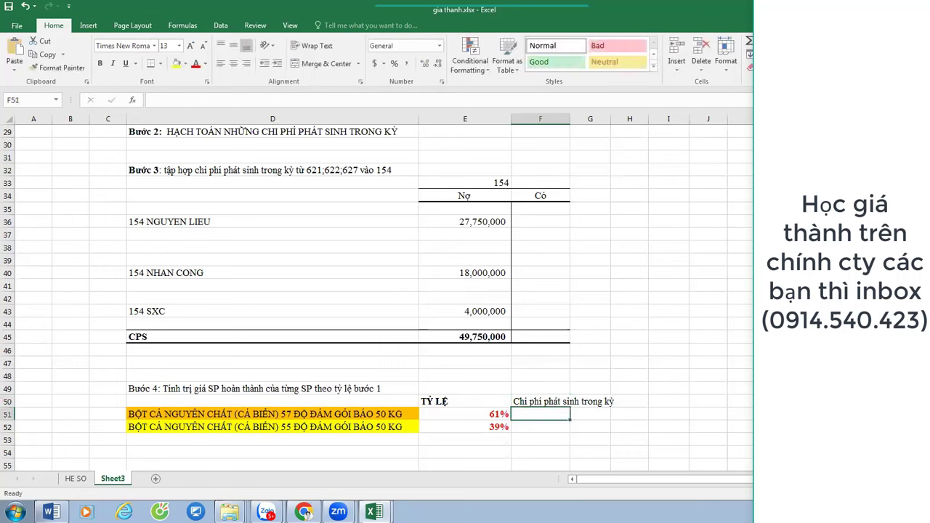
Bring the total account 154 cost into F53 with the formula =E45.
click(540, 440)
text(=)
click(492, 336)
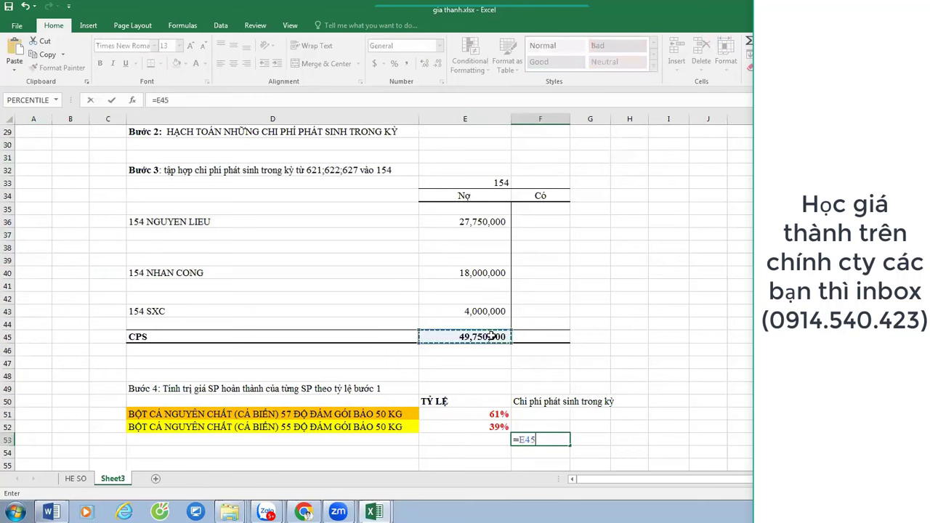
key(ctrl+Return)
Calculate the first product's allocated cost in F51 with the formula =E51*$F$53.
key(Up)
key(Up)
text(=)
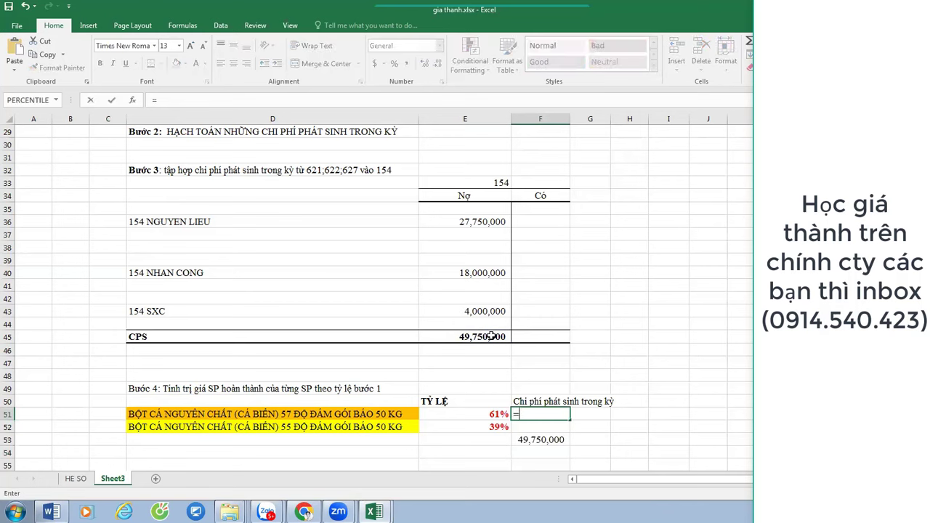
key(Left)
text(*)
key(Down)
key(Down)
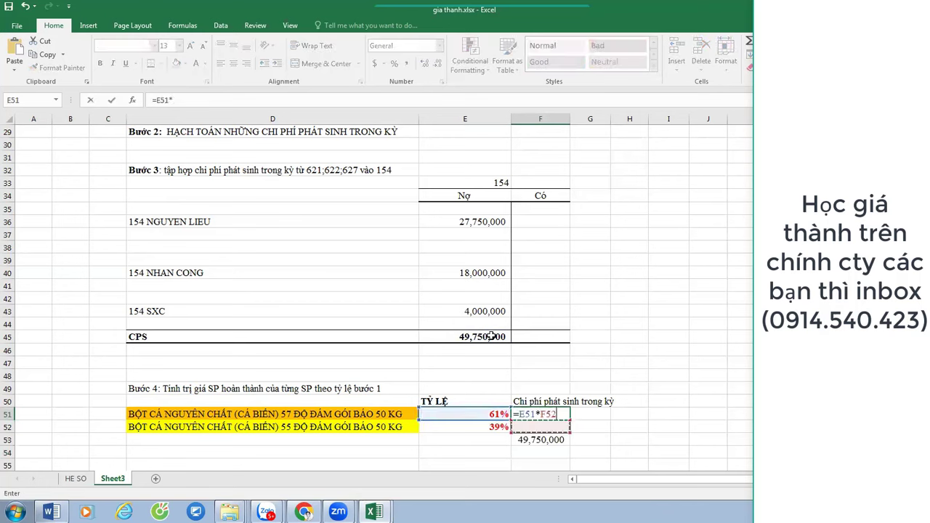
key(F4)
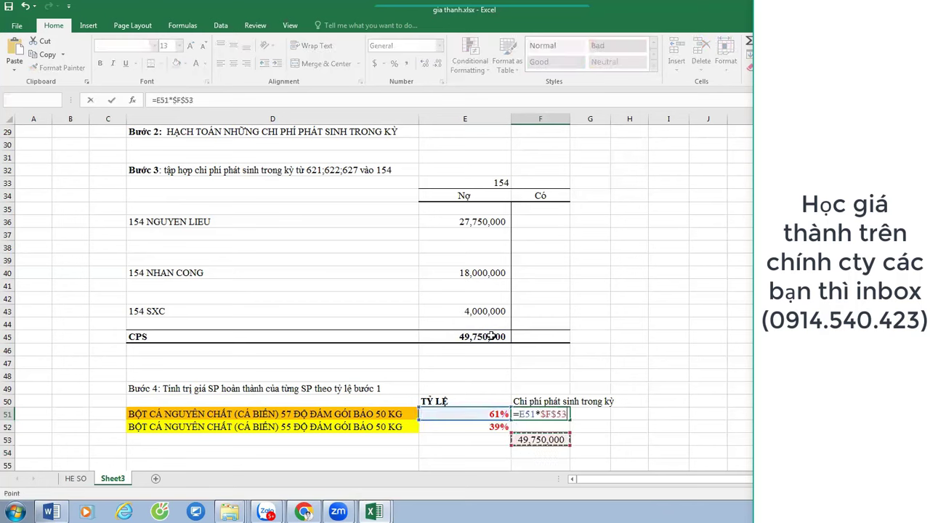
key(ctrl+Return)
Copy the allocation formula from F51 to F52 for the second product.
key(ctrl+c)
key(Down)
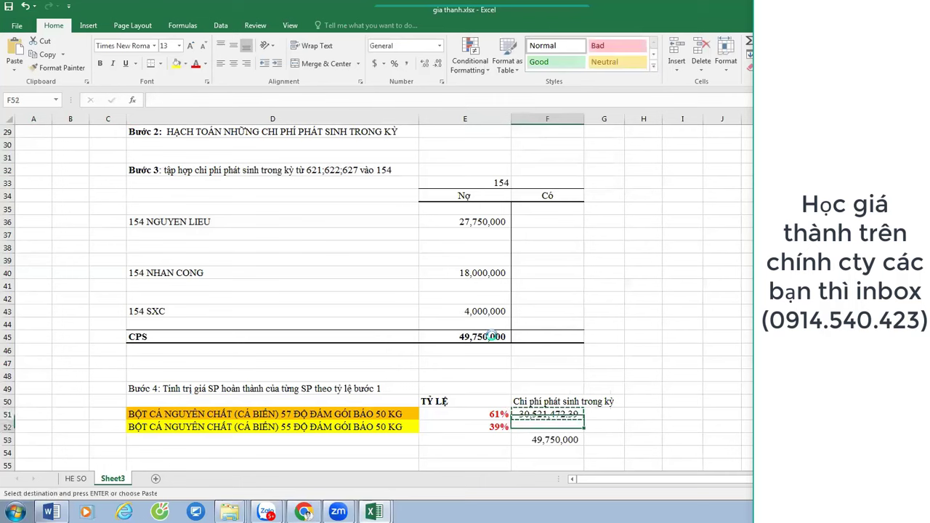
key(ctrl+v)
key(Escape)
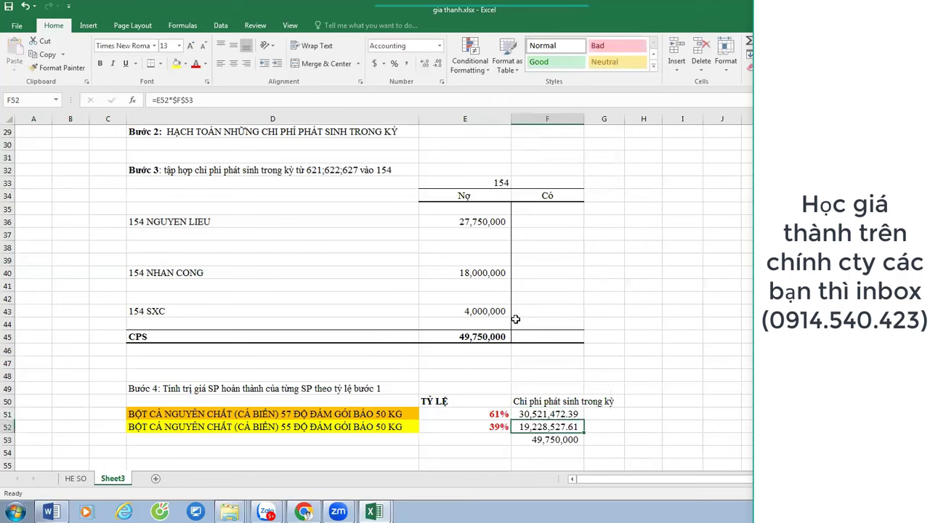
Format the allocated costs in F51:F52 to show no decimal places.
click(565, 414)
click(555, 430)
key(shift+Up)
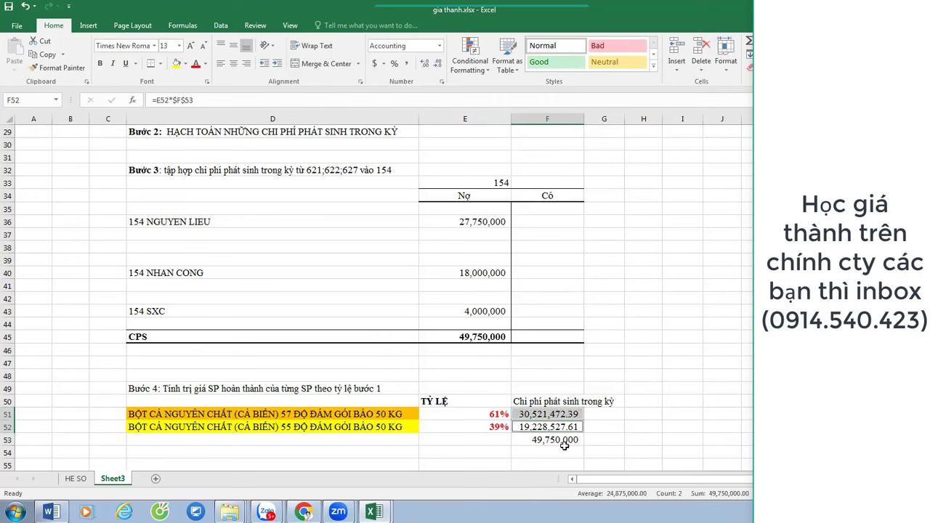
click(437, 65)
click(436, 65)
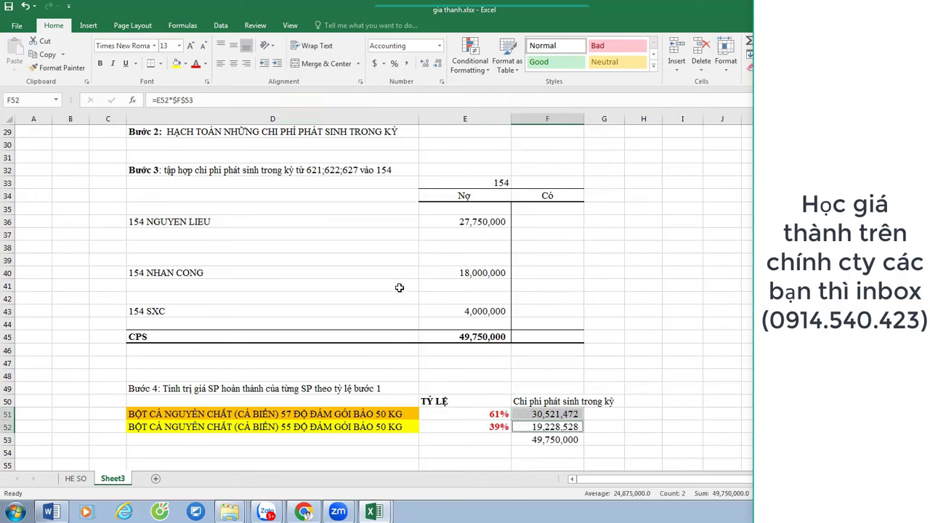
Rename Sheet3 as "ty le".
double_click(113, 478)
text(ty le)
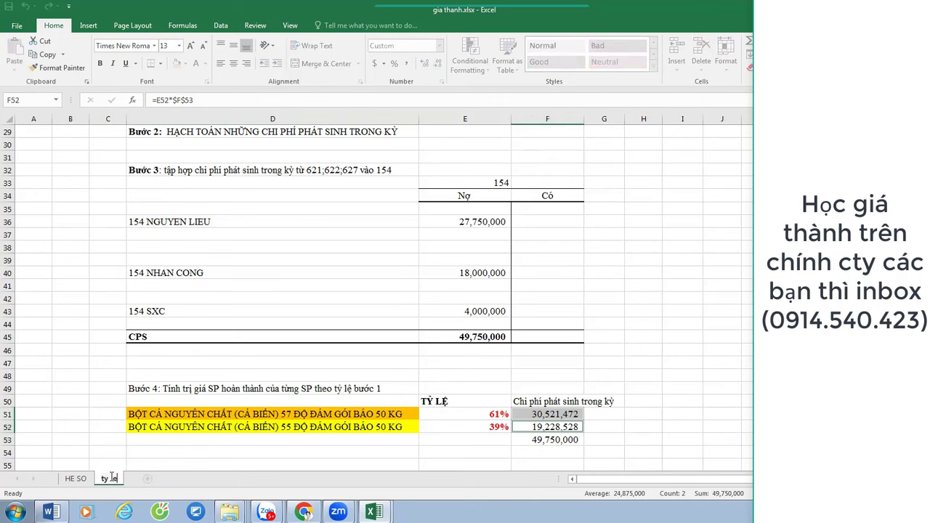
Copy the two product totals in H138:H139 of the HE SO sheet and paste them as values into J51:J52 of "ty le".
click(76, 479)
scroll(501, 378, down, 10)
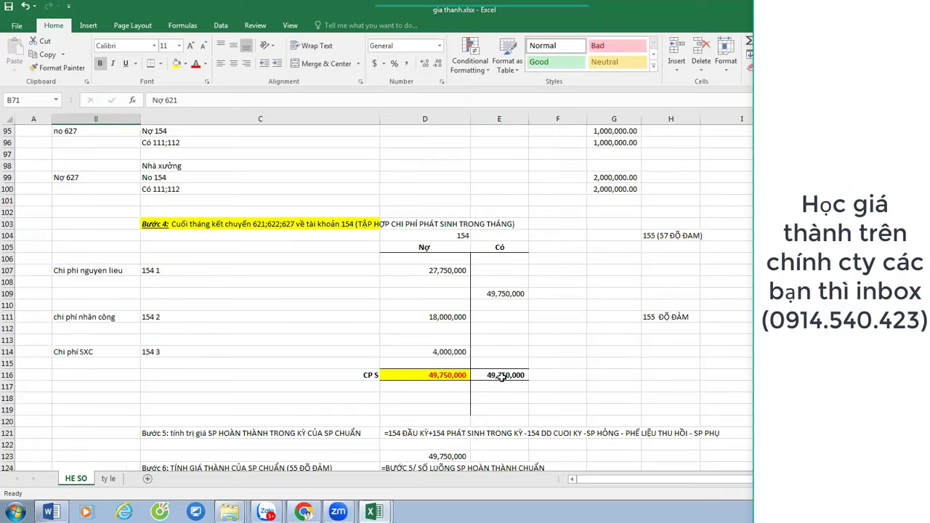
scroll(504, 376, down, 3)
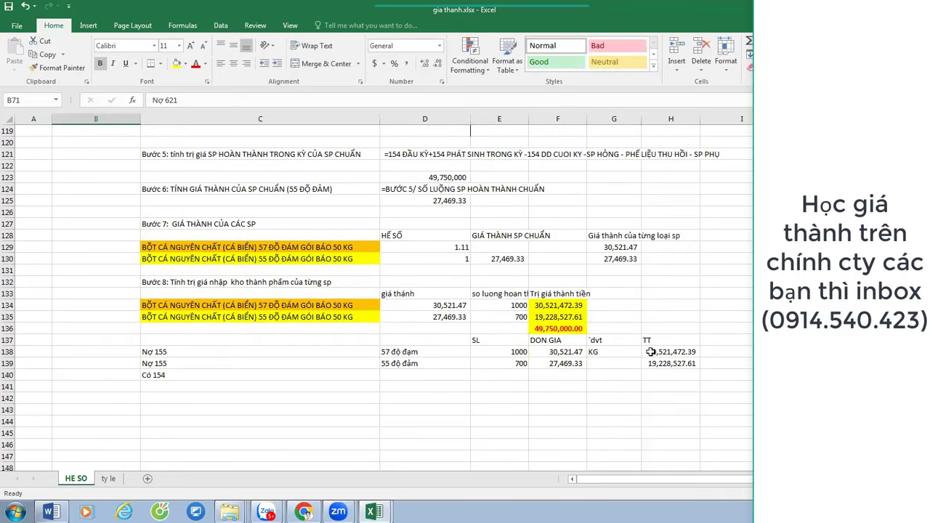
drag(663, 353, 667, 367)
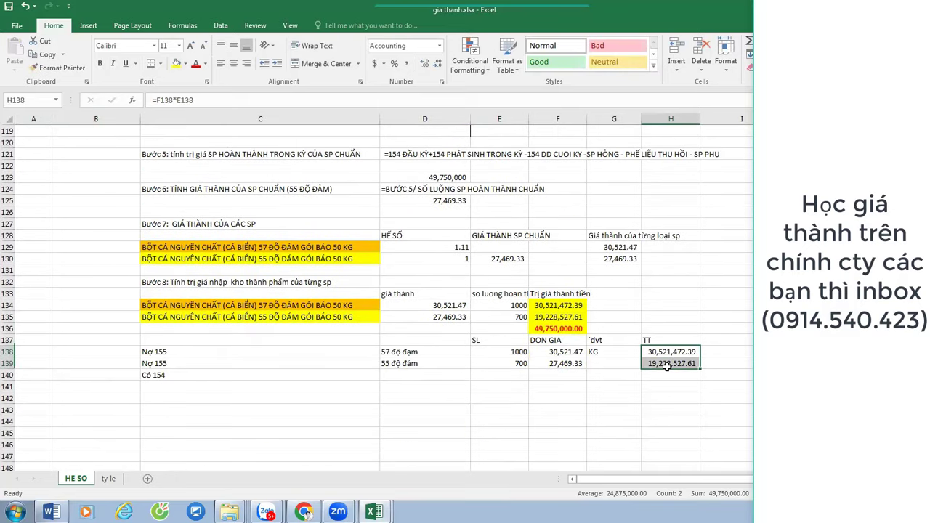
key(ctrl+c)
click(108, 479)
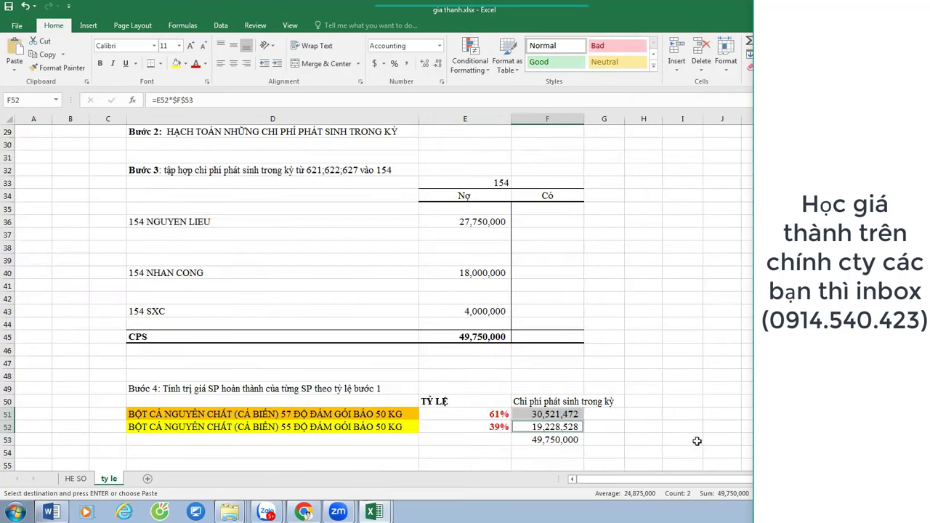
click(725, 406)
right_click(726, 407)
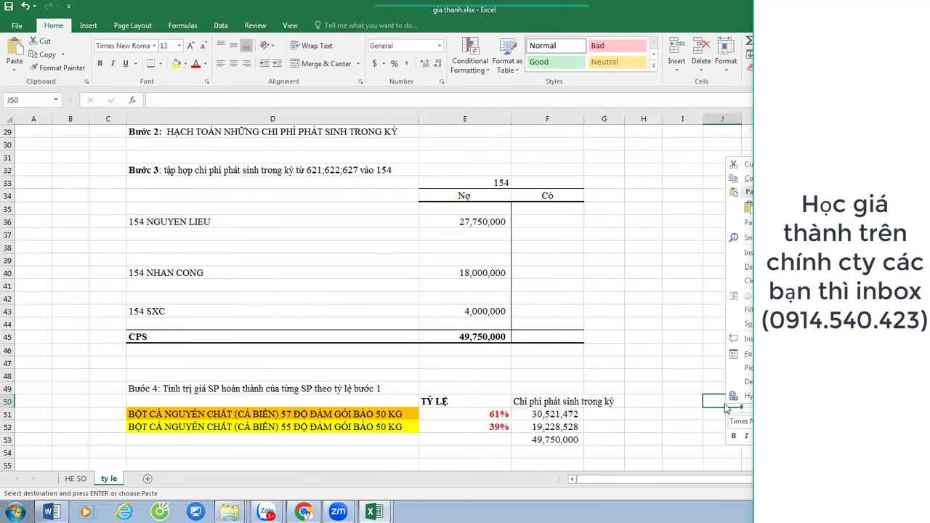
click(714, 418)
right_click(715, 418)
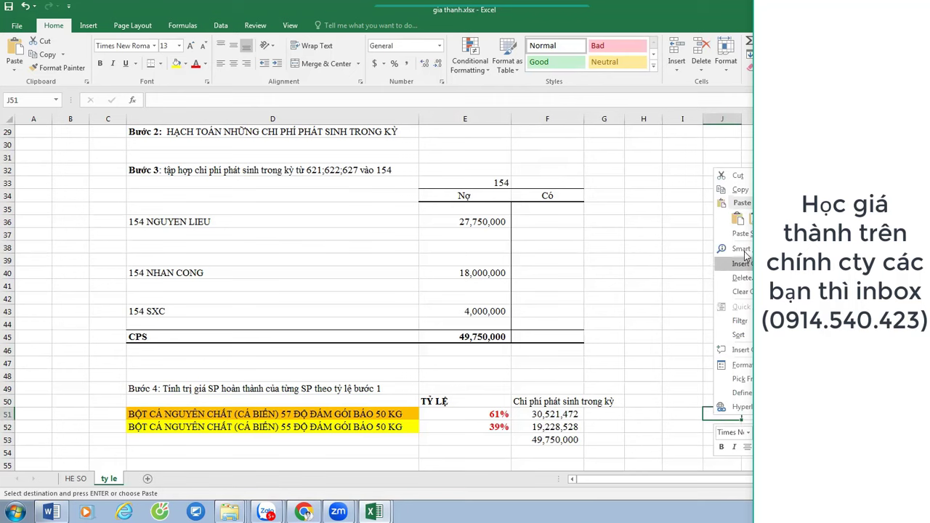
click(749, 222)
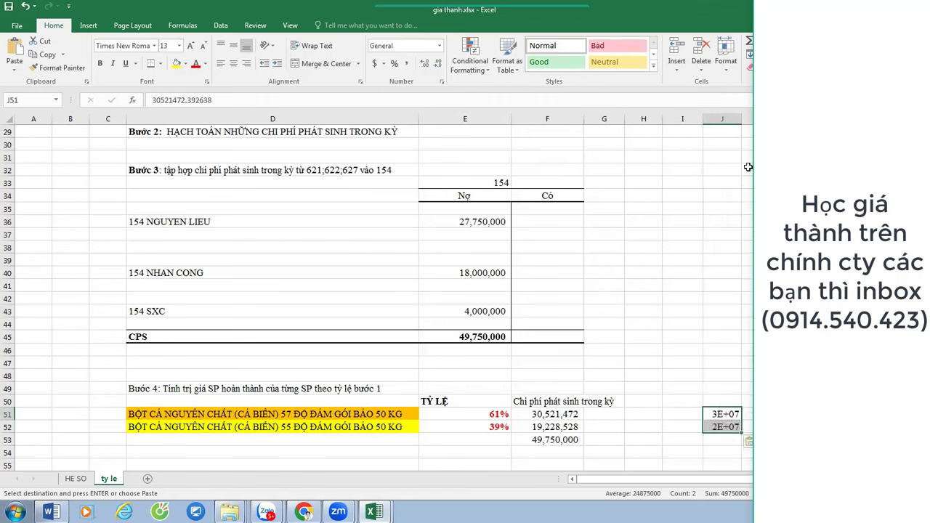
Widen column J to fit its contents and format J51:J52 with thousands separators and no decimal places.
double_click(742, 123)
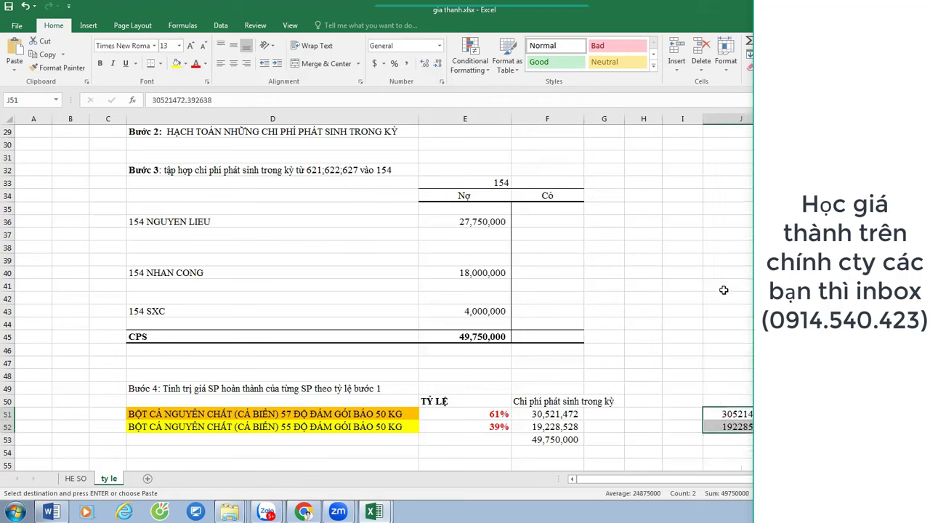
click(407, 64)
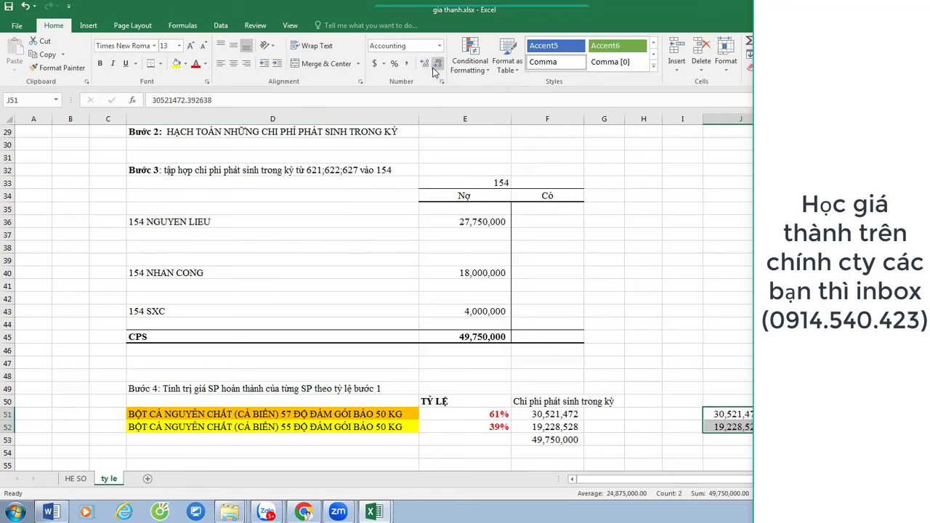
click(438, 64)
click(438, 64)
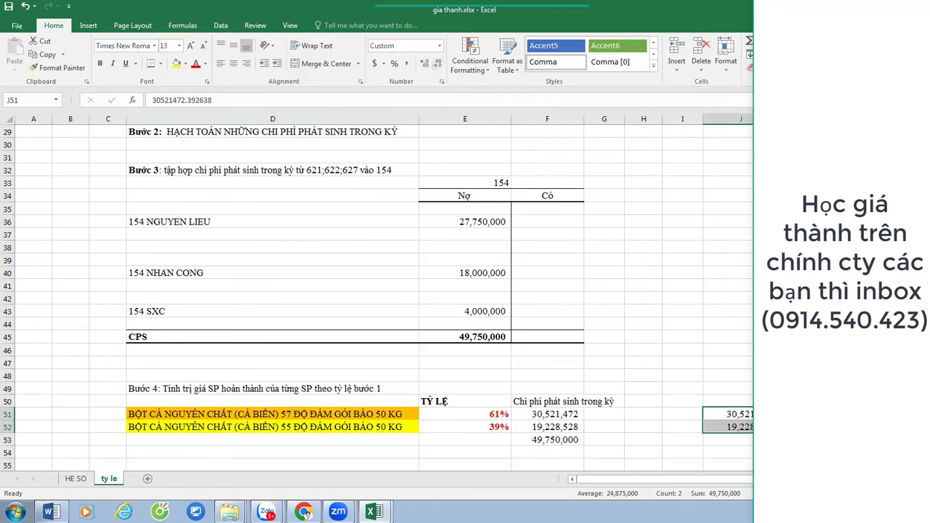
click(770, 427)
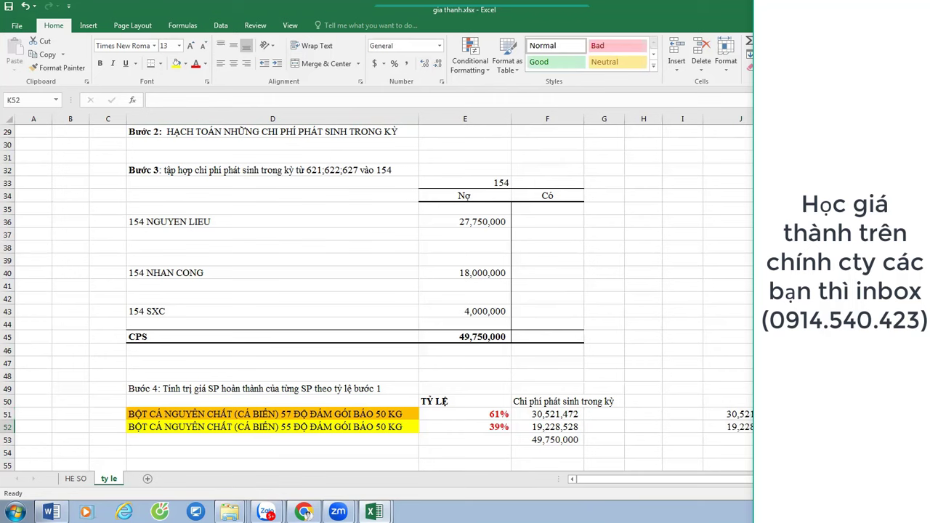
Label the pasted comparison values with the heading "CÁCH 1" in J50.
click(734, 399)
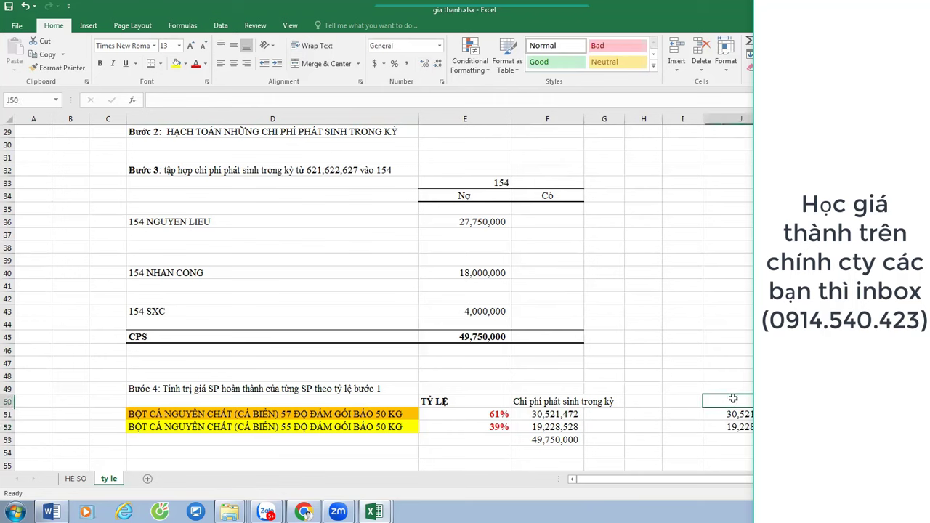
text(CÁCH 1)
key(Return)
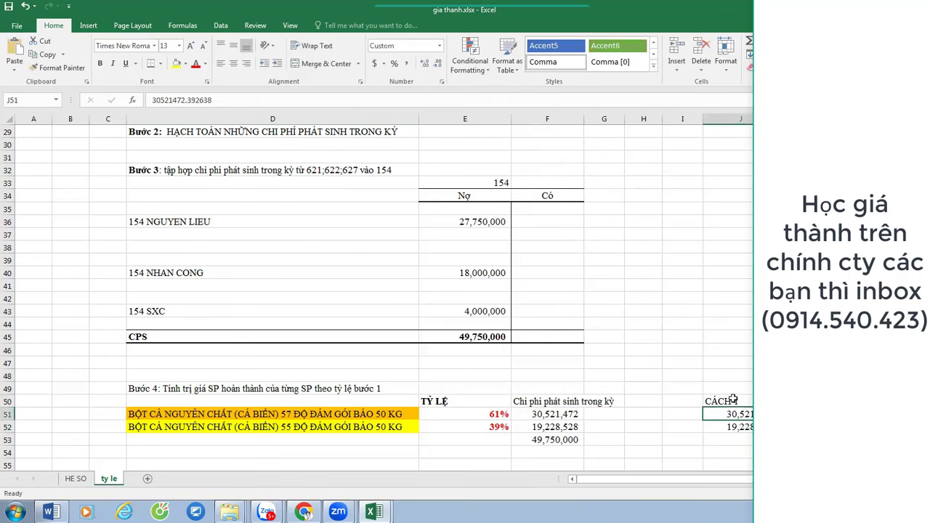
Enter the heading "Bước 5; Tính giá thành của từng SP" in D55.
click(601, 436)
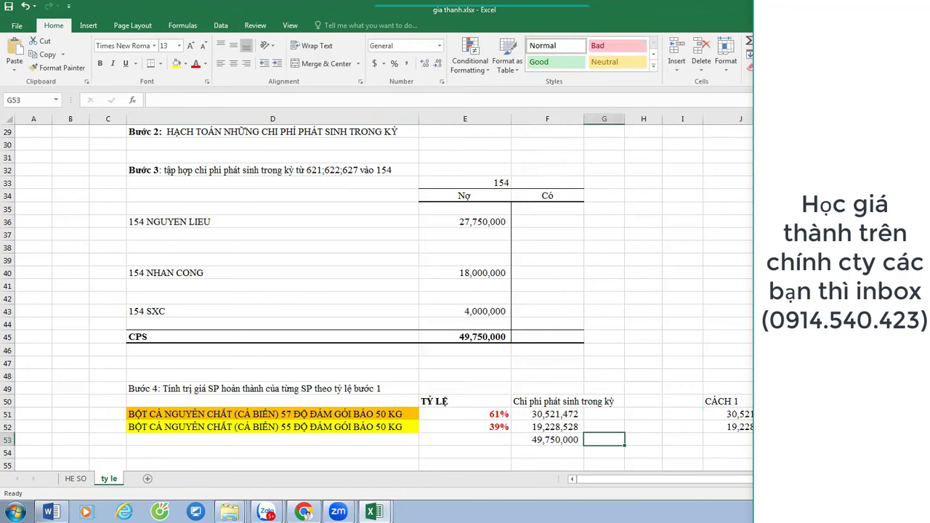
key(Up)
key(Up)
key(Up)
key(Down)
key(Down)
key(Down)
key(Down)
key(Down)
key(Down)
key(Down)
key(Down)
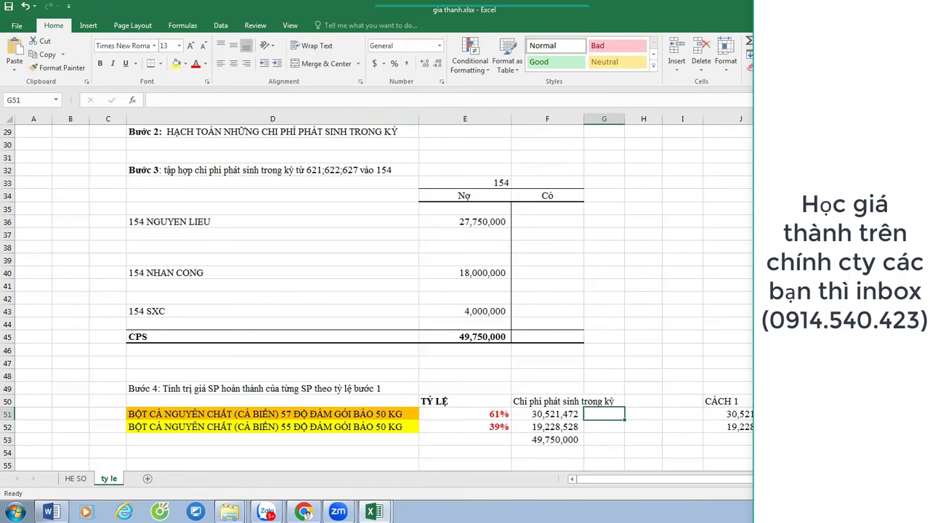
key(Left)
key(Left)
key(Left)
key(Left)
key(Up)
key(Up)
key(Up)
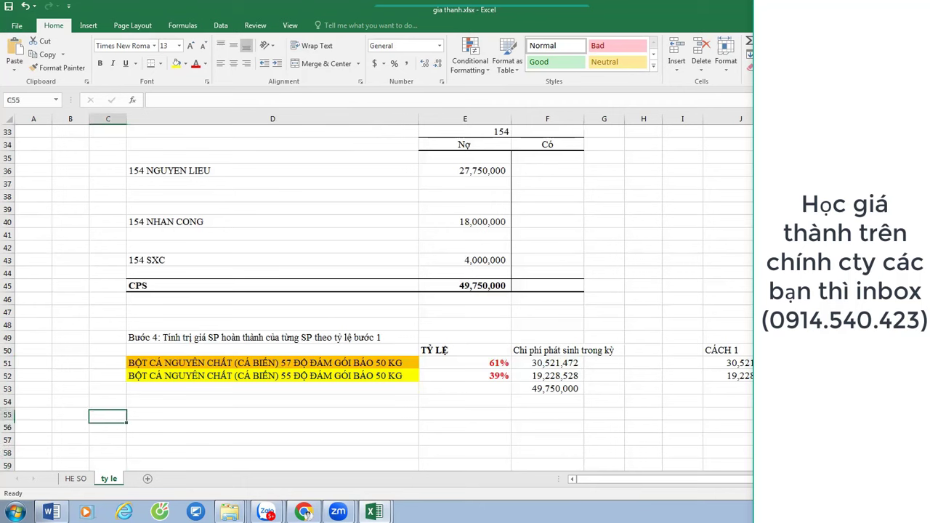
key(Right)
text(Bướ)
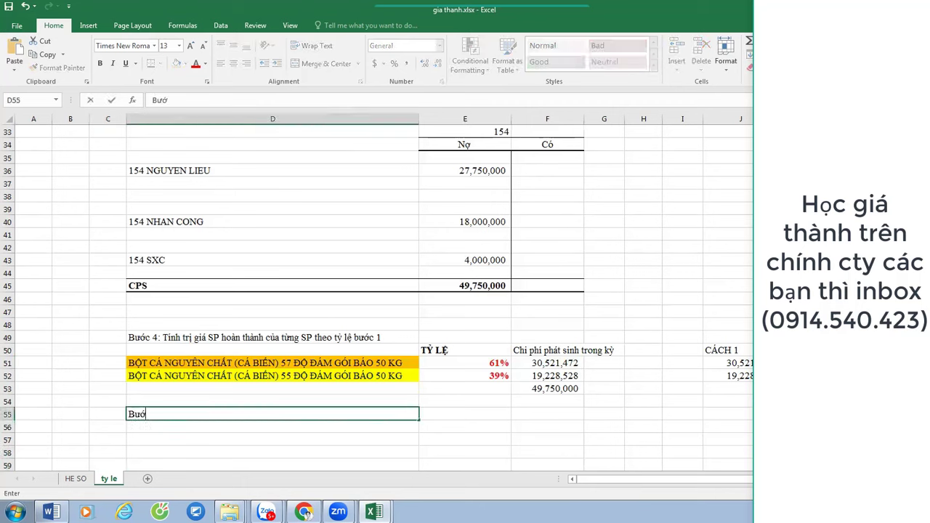
text(c 5; Tính giá thành c)
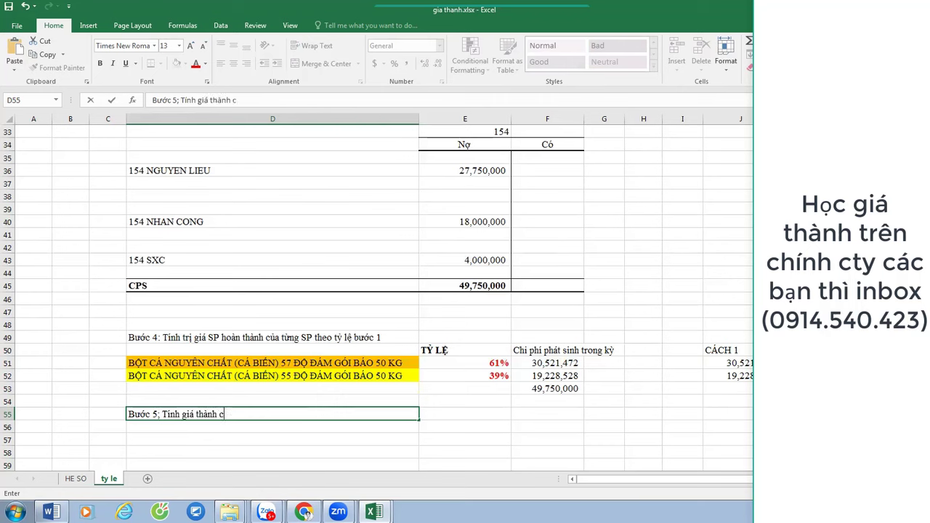
text(ủa từng SP)
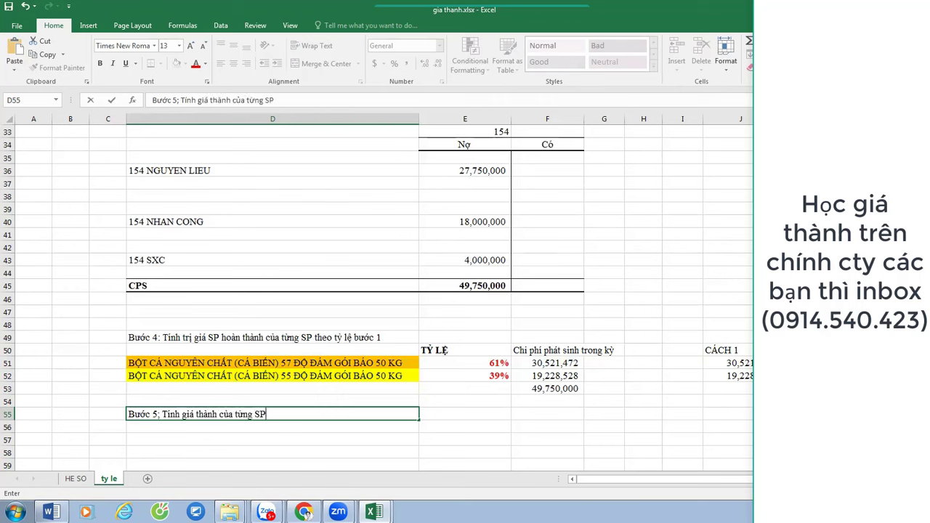
key(Return)
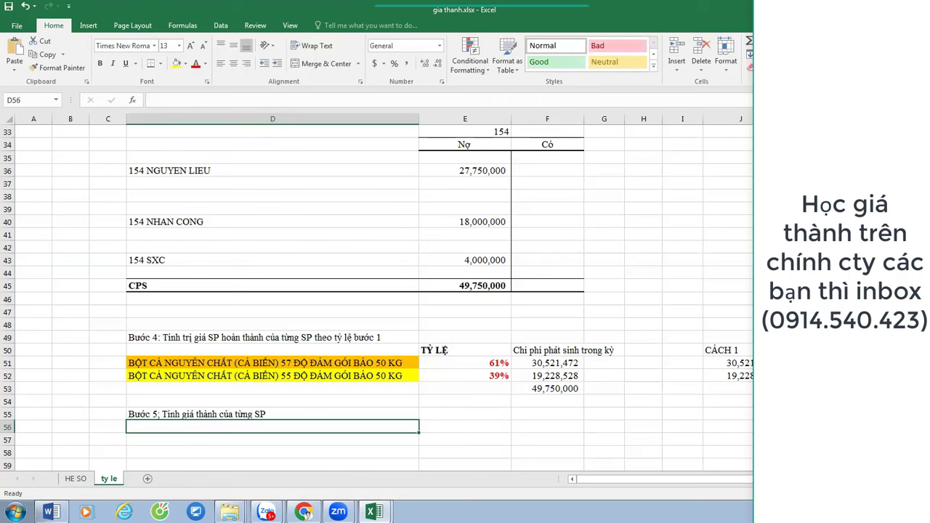
Enter the text explanation "=Bước 4/ số lượng sop hoàn thành" in D56.
text(=)
text(Buowcs)
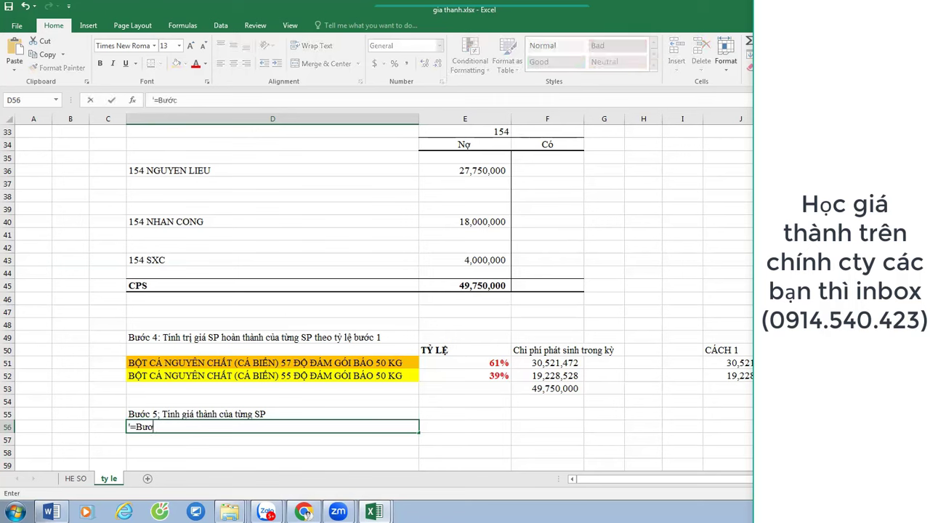
text( 4/ số lượng sop hoàn thành)
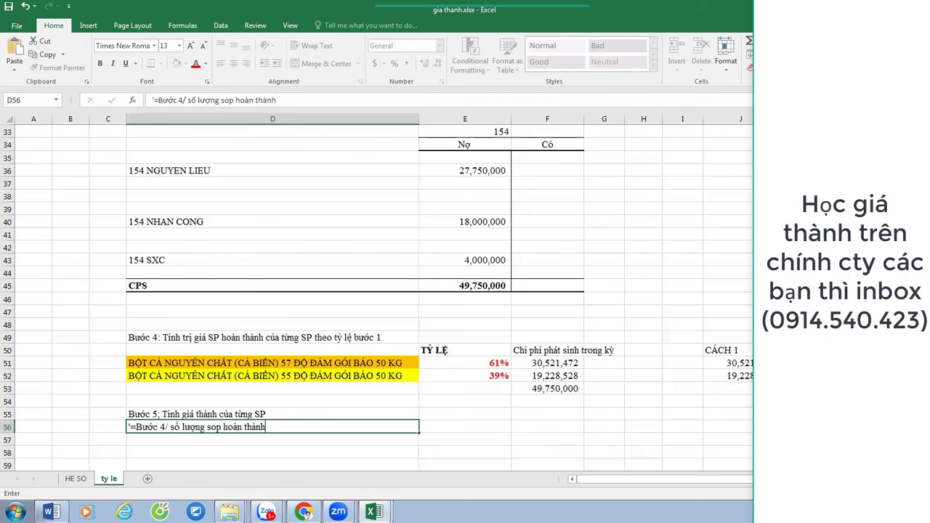
key(Return)
Copy the two product names from D51:D52 into D58:D59.
key(Up)
key(Up)
key(Up)
key(Up)
key(Up)
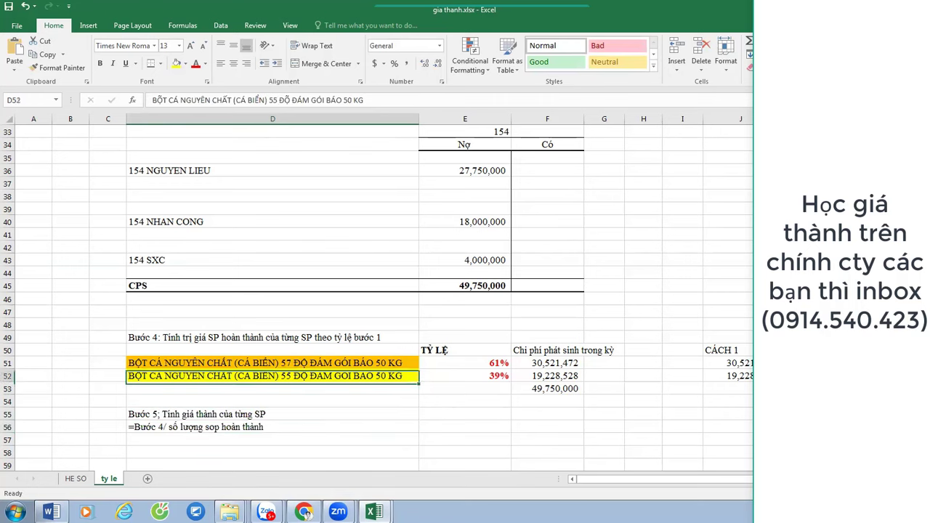
key(shift+Up)
key(ctrl+c)
key(Down)
key(Down)
key(Down)
key(Down)
key(Down)
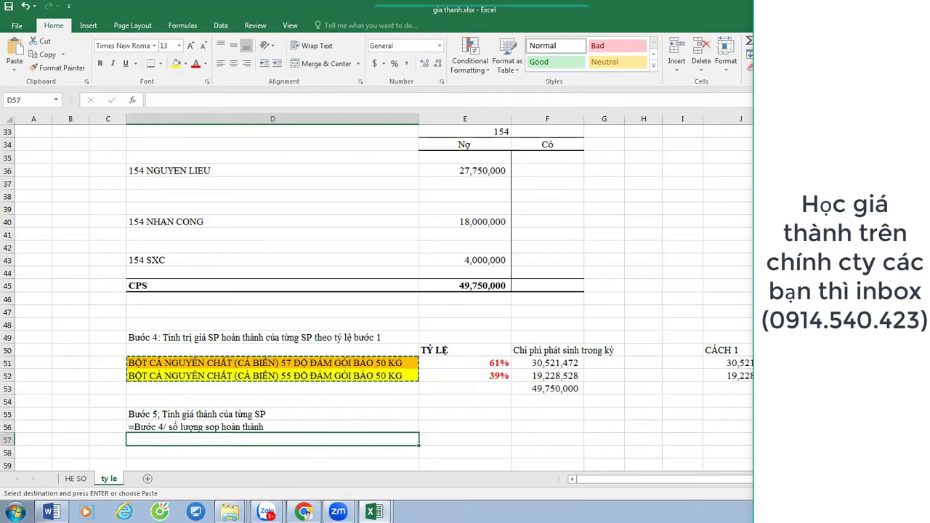
key(Down)
key(ctrl+v)
Enter the column headings "Trị giá sp hoàn thành", "SP hoàn thành" and "Giá thành" in E57:G57.
key(Right)
key(Right)
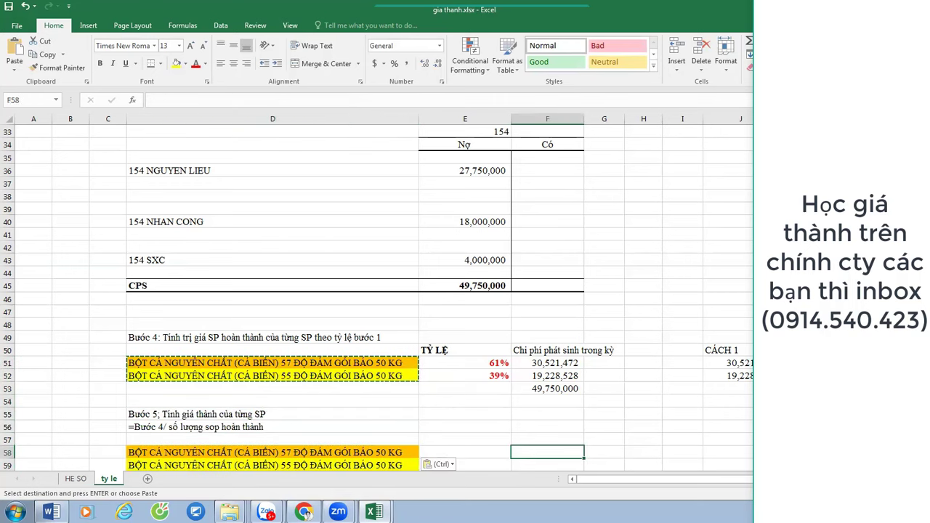
key(Left)
key(Up)
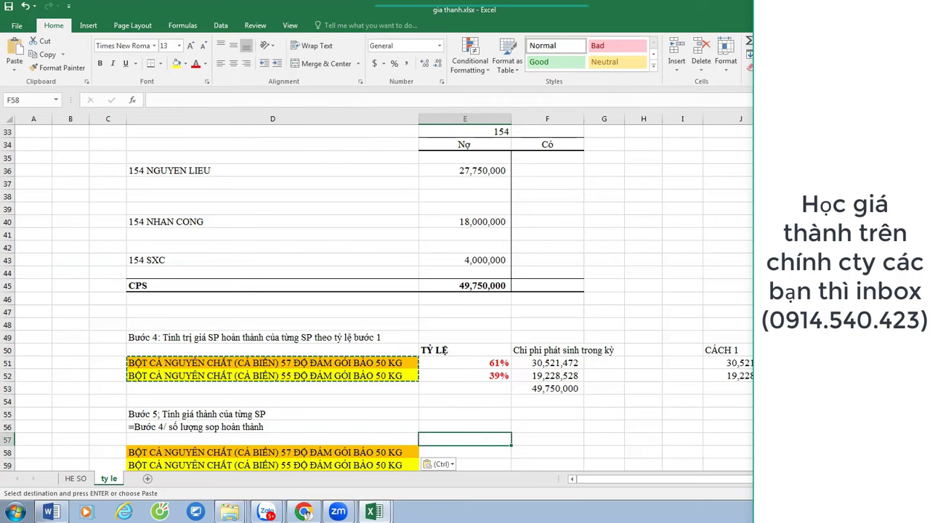
text(Trị giá)
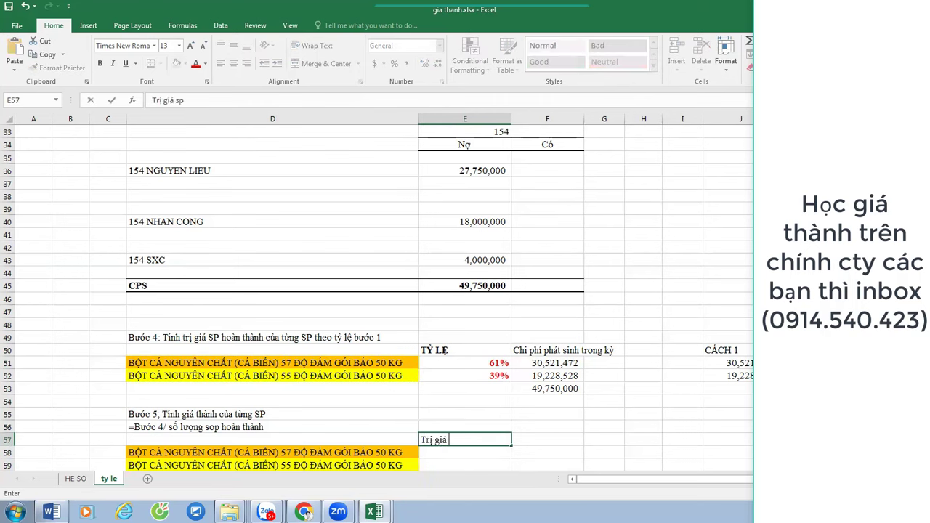
text( sp hoàn thanh)
key(Tab)
text(S)
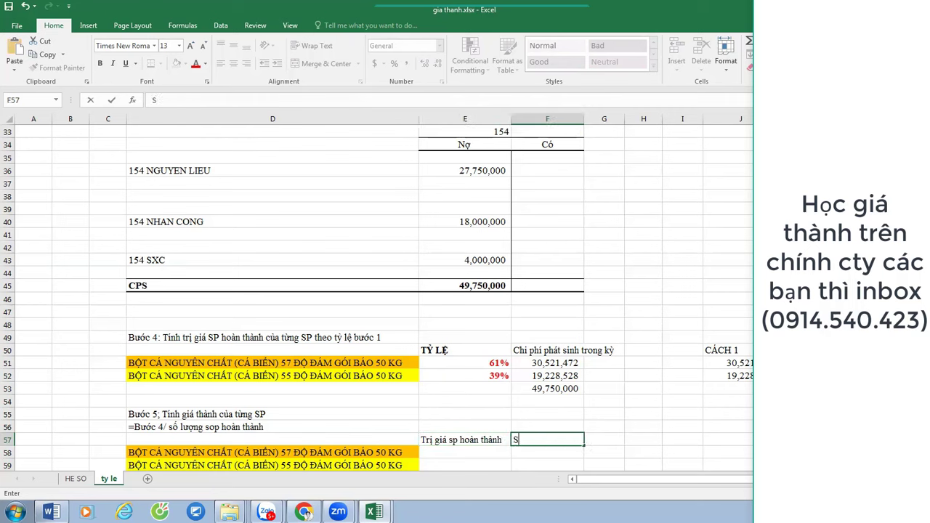
text(P hoàn thành)
key(Tab)
text(G)
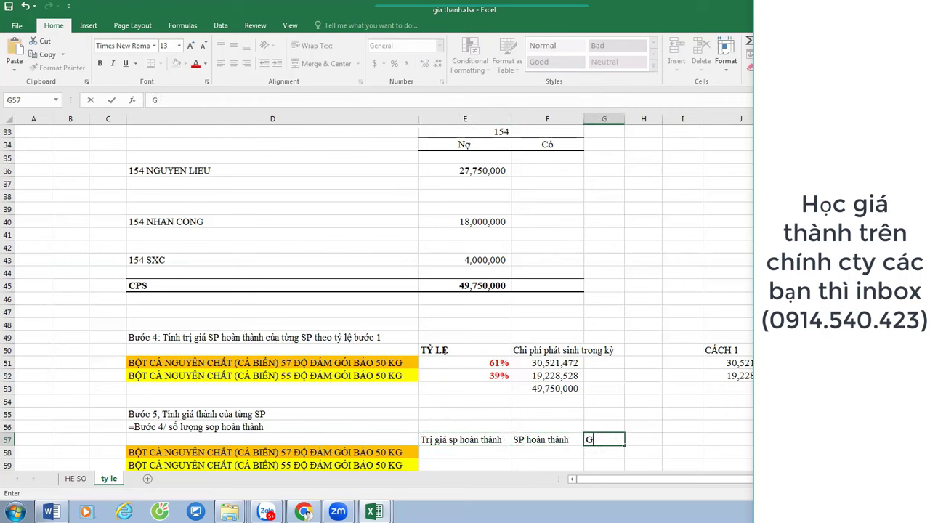
text(iá thành)
key(Return)
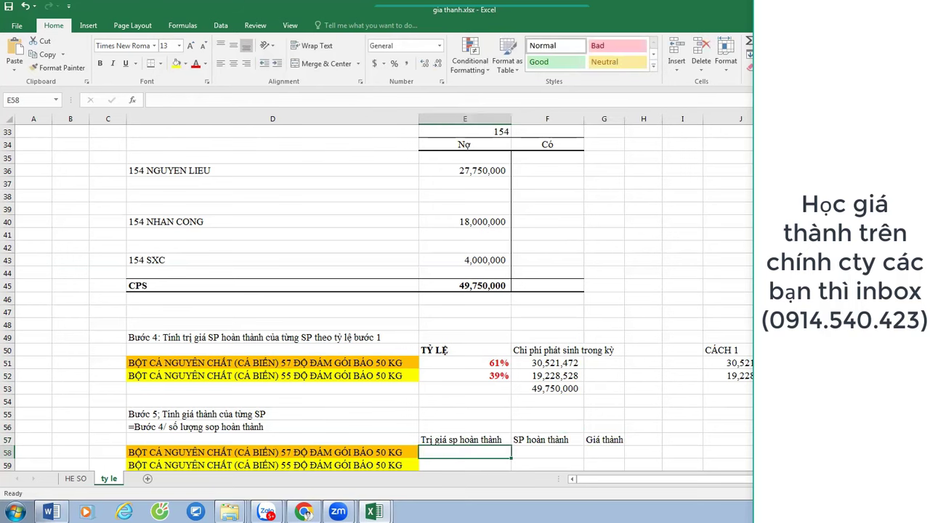
Bring the allocated costs into E58 and E59 with the formulas =F51 and =F52.
text(=)
click(562, 357)
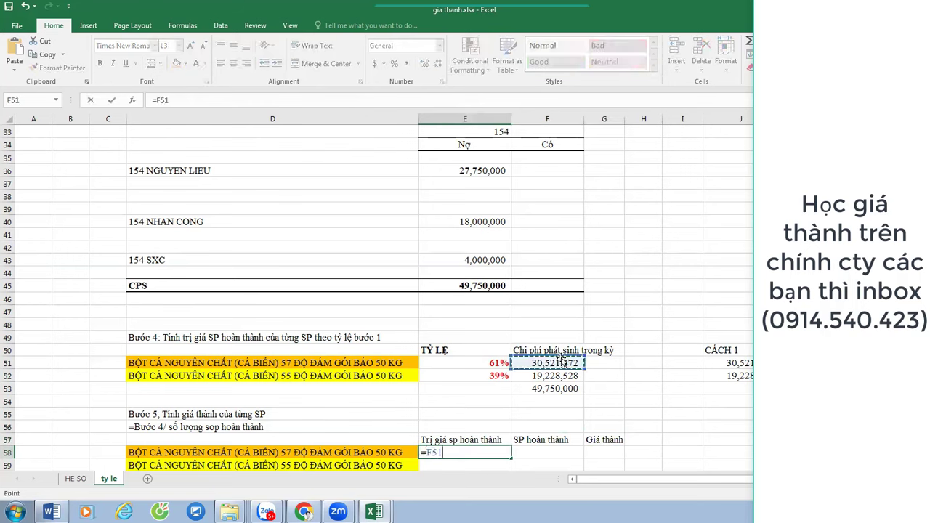
key(Return)
text(=)
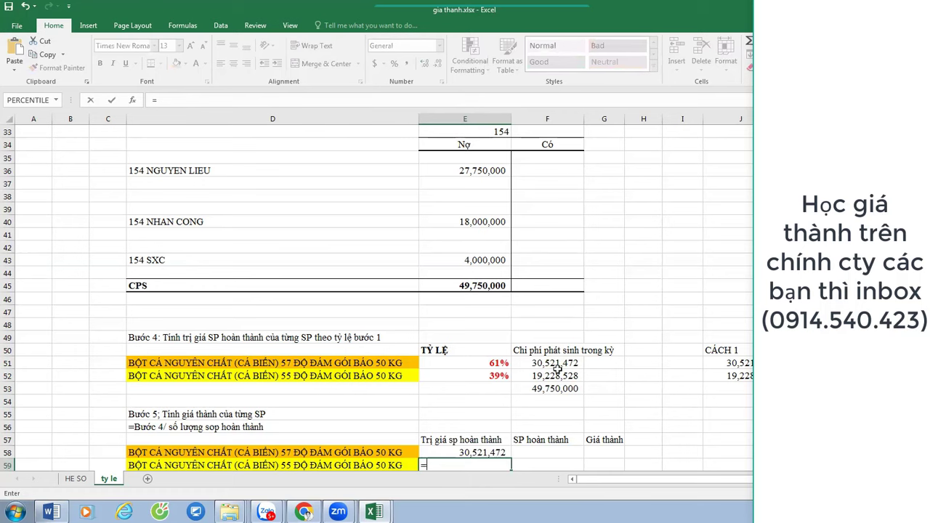
click(556, 369)
key(ctrl+Return)
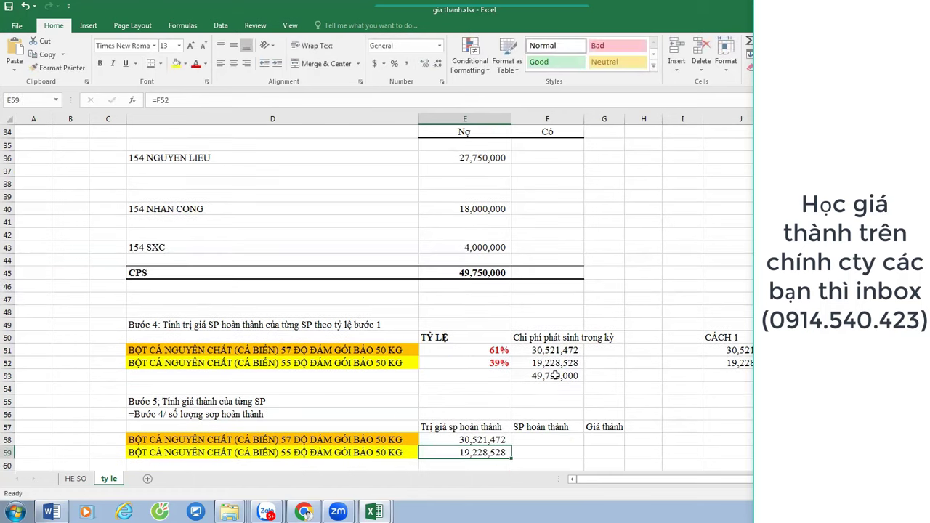
Bring the completed quantities into F58 and F59 with the formulas =E26 and =E27.
key(Up)
key(Right)
text(=)
scroll(555, 372, up, 11)
scroll(554, 371, down, 3)
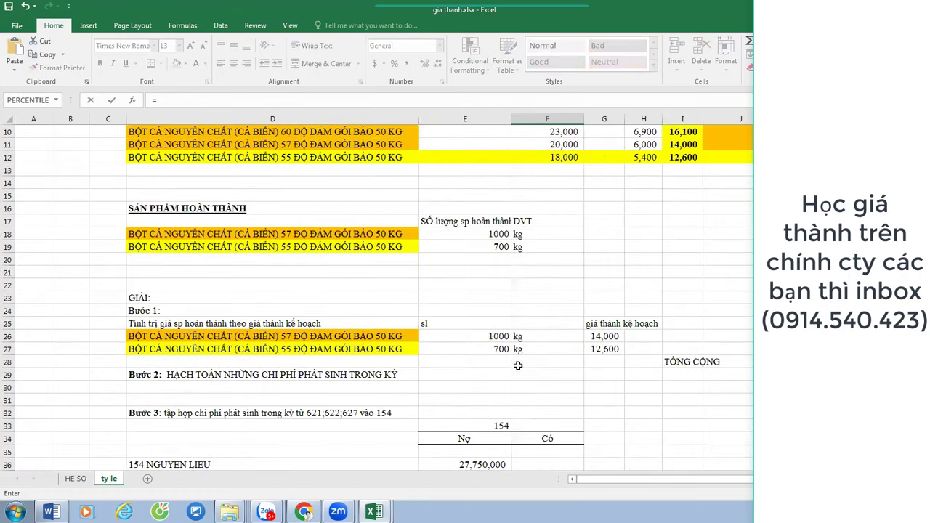
click(492, 339)
key(ctrl+Return)
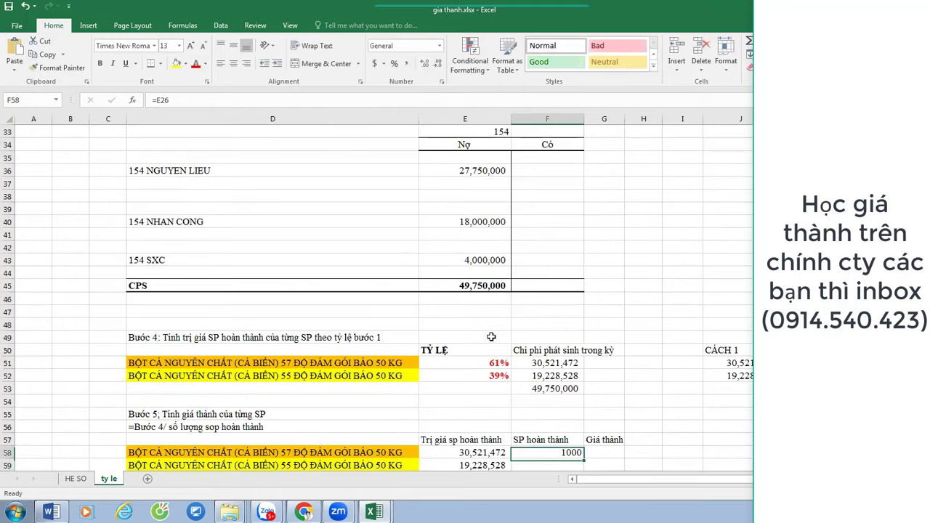
key(Down)
text(700)
Calculate each product's unit cost in G58 and G59 with the formulas =E58/F58 and =E59/F59.
key(Up)
key(Right)
text(=)
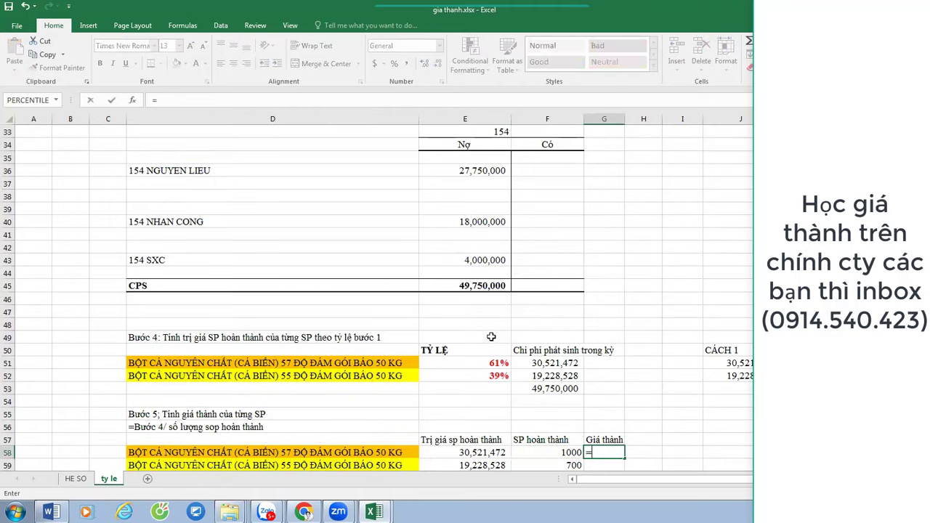
key(Left)
key(Left)
text(/)
key(Left)
key(Return)
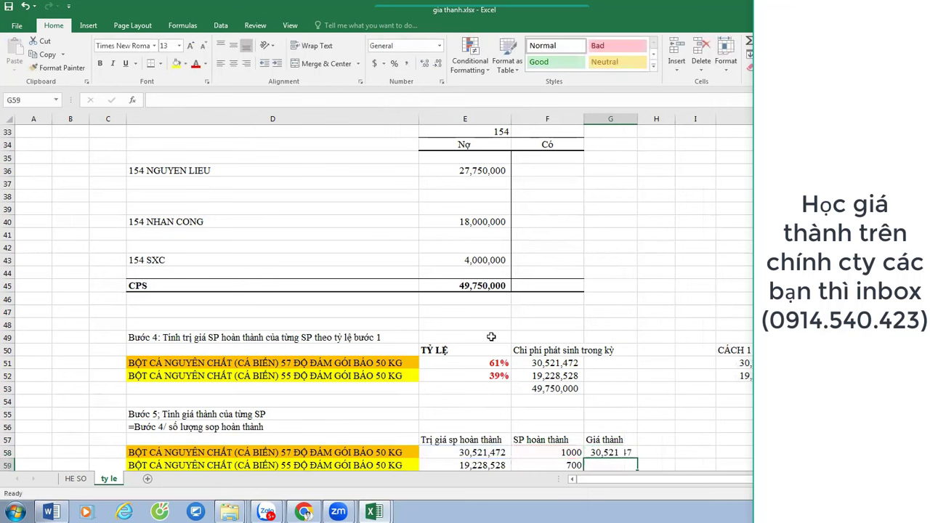
text(=)
key(Left)
key(Left)
text(/)
key(Left)
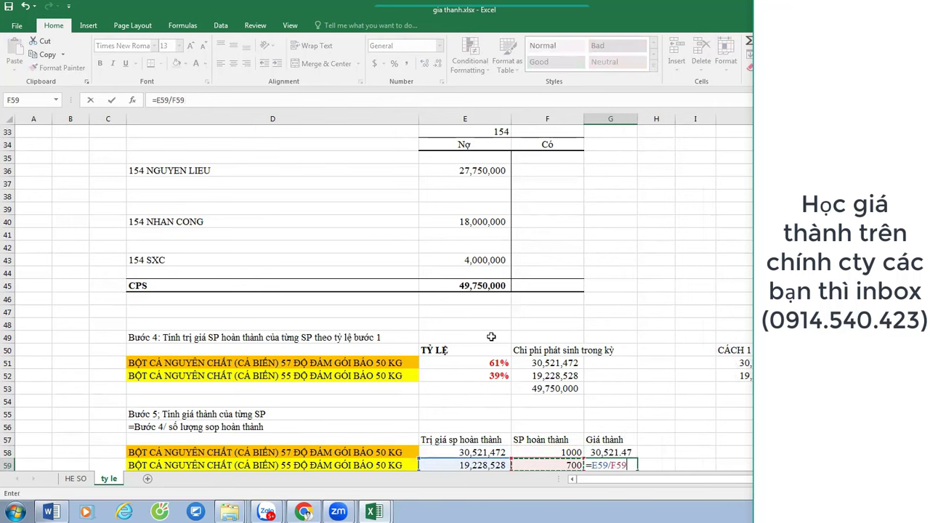
key(Return)
Enter the step title "Bước 6: Nhập kho thành phẩm" in D61.
scroll(466, 337, down, 2)
click(162, 401)
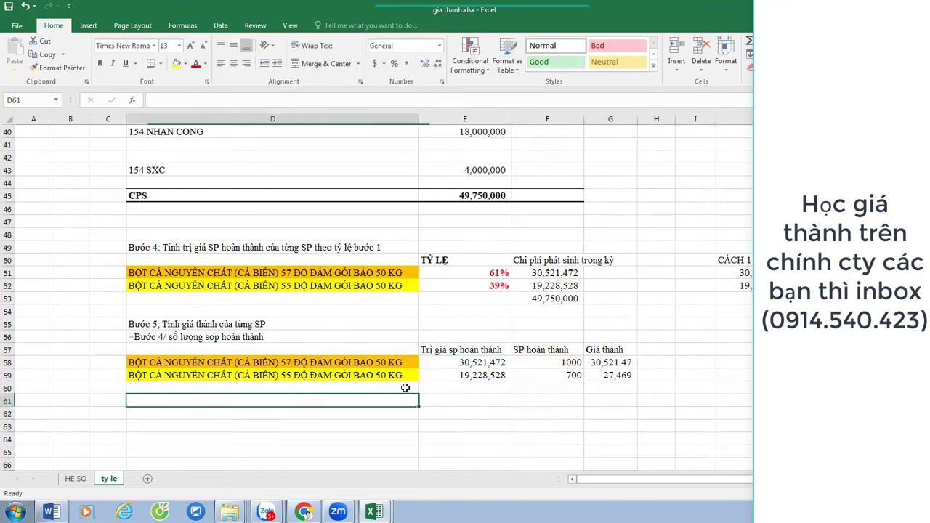
text(Bước)
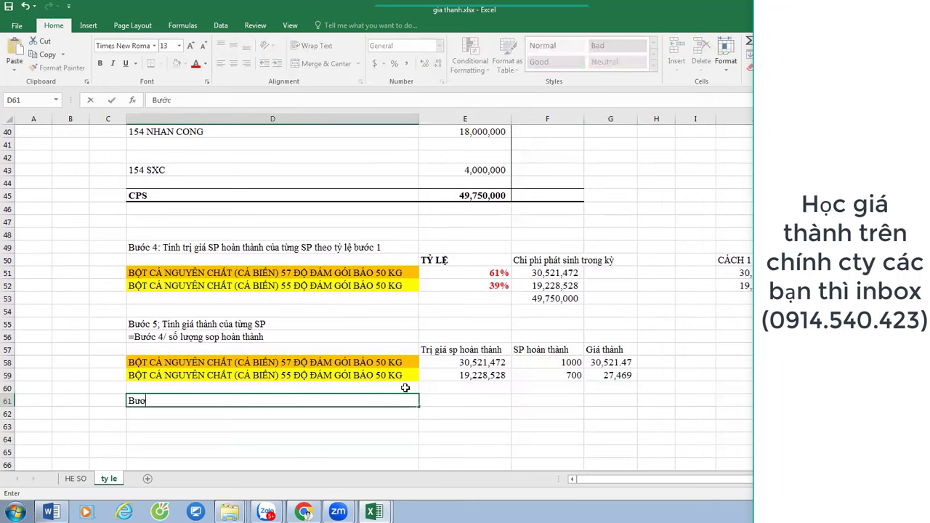
text( 6: Nhập khio)
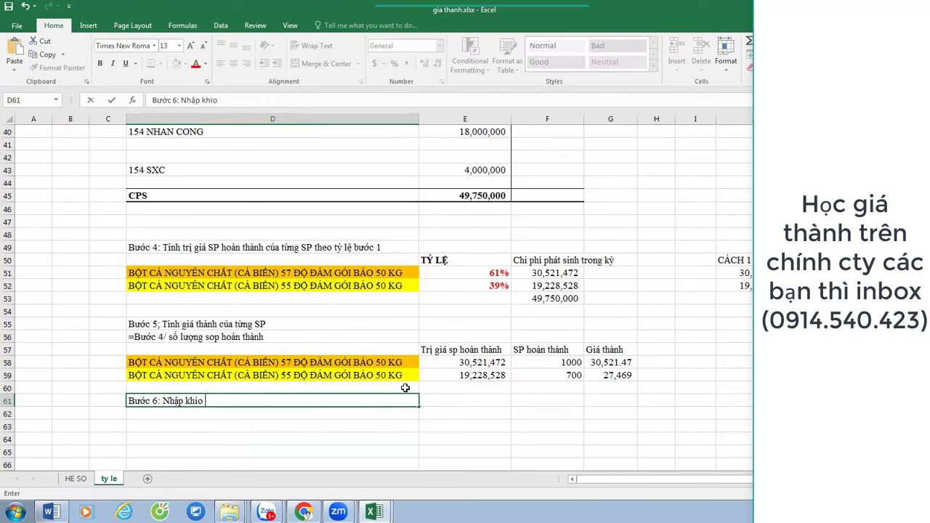
key(BackSpace)
key(BackSpace)
key(BackSpace)
text(o thành phẩm)
key(Return)
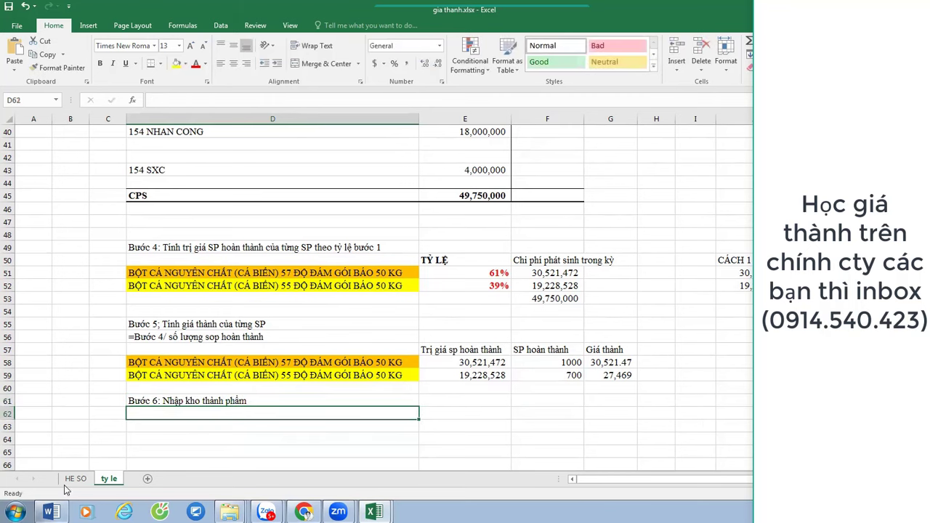
Copy the Nợ 155 / Có 154 entry in C138:G140 of the "HE SO" sheet to D62 of "ty le" and autofit column G.
click(74, 479)
mouse_move(194, 286)
mouse_down()
mouse_move(361, 306)
mouse_move(573, 303)
mouse_up()
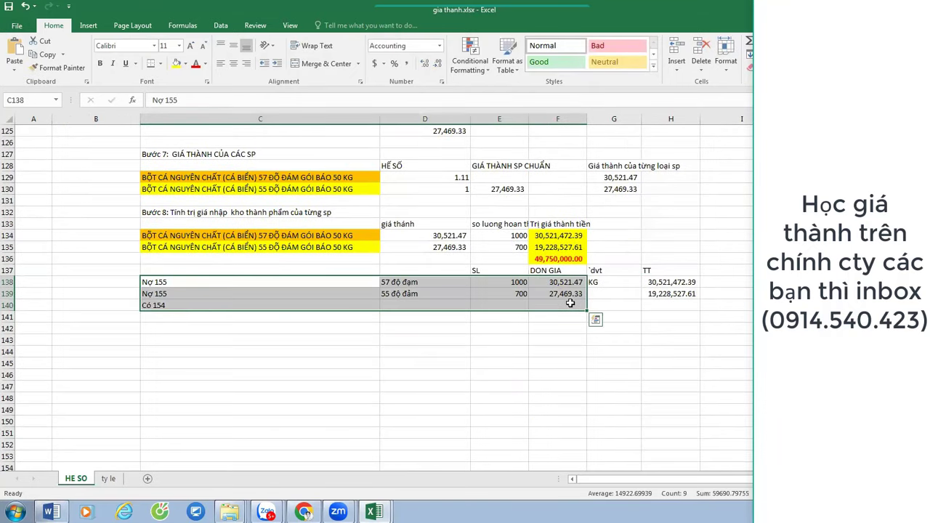
key(ctrl+c)
shift+click(628, 308)
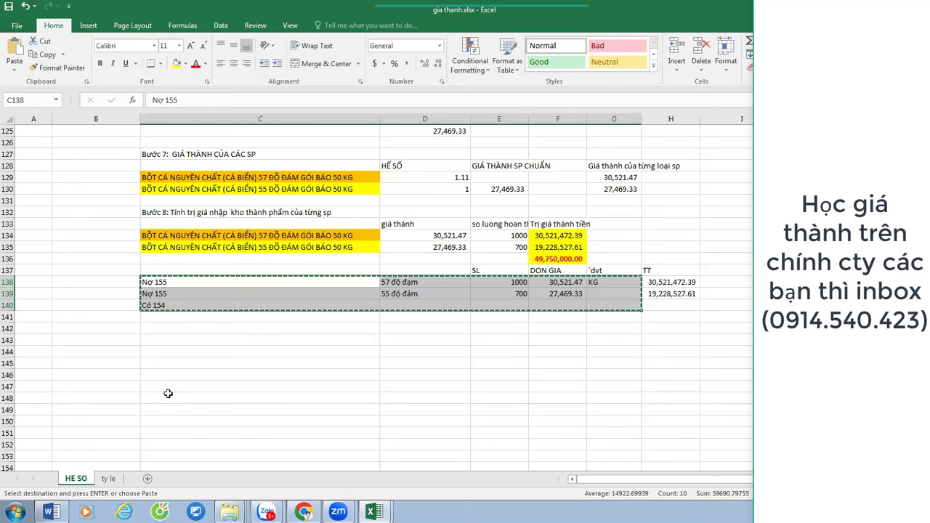
click(108, 479)
key(ctrl+v)
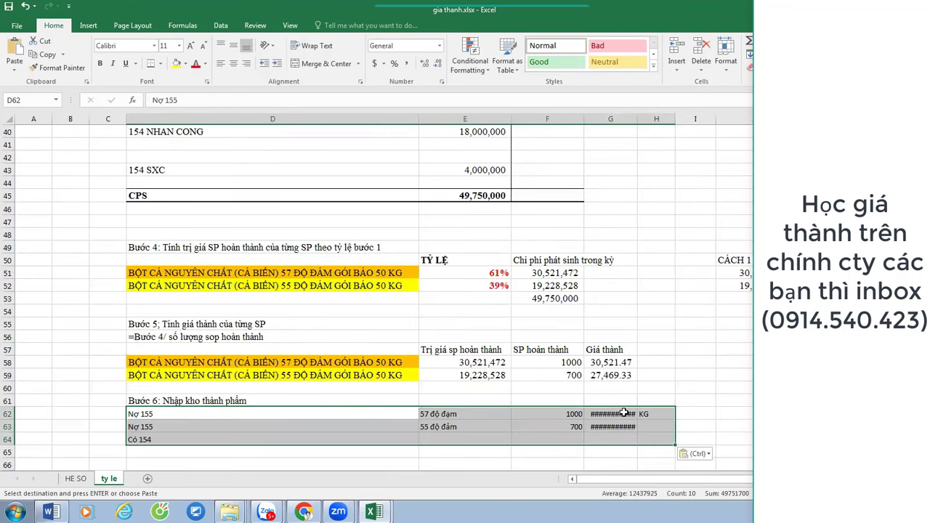
double_click(637, 118)
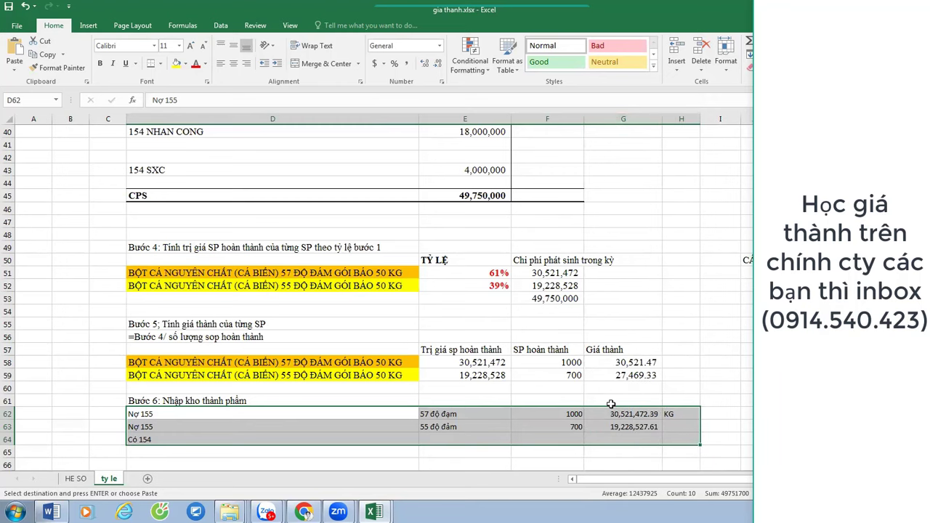
Enter the column headings "ma" in E61 and "SL" in F61.
click(556, 401)
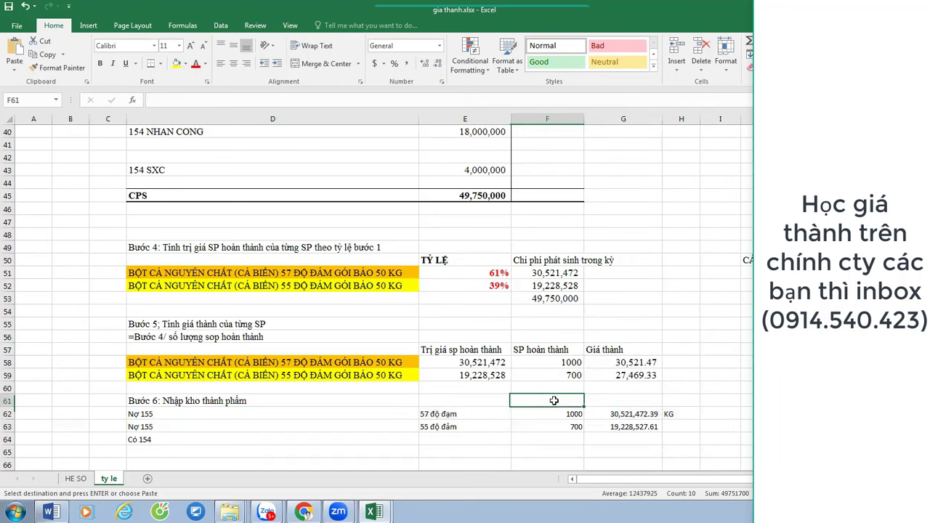
click(85, 481)
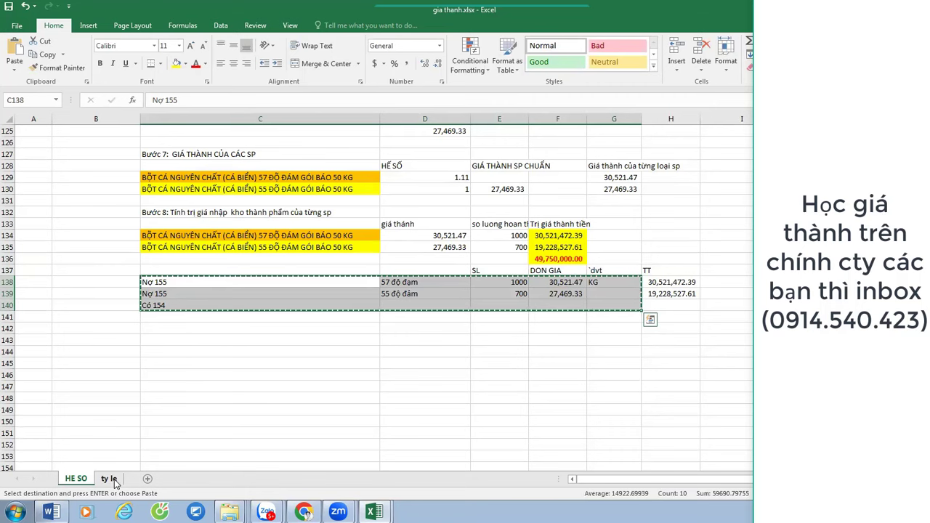
click(113, 481)
click(632, 404)
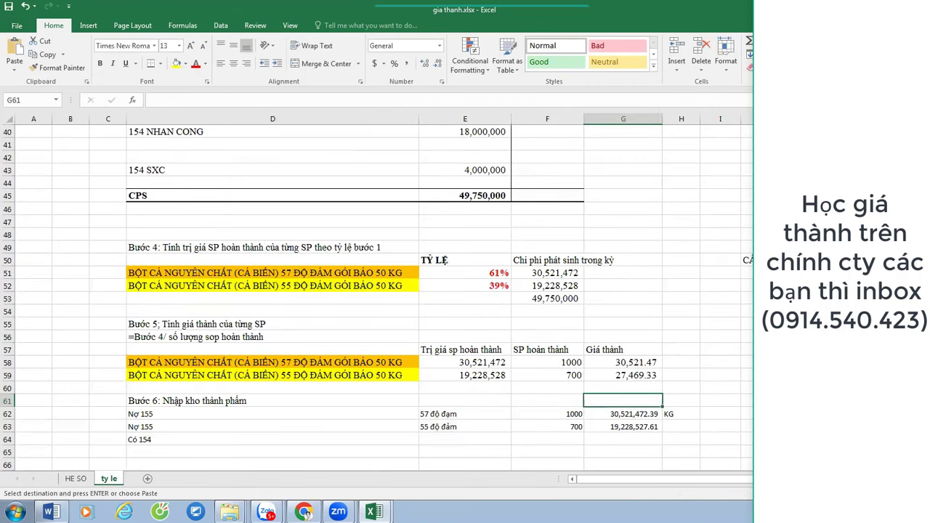
click(483, 400)
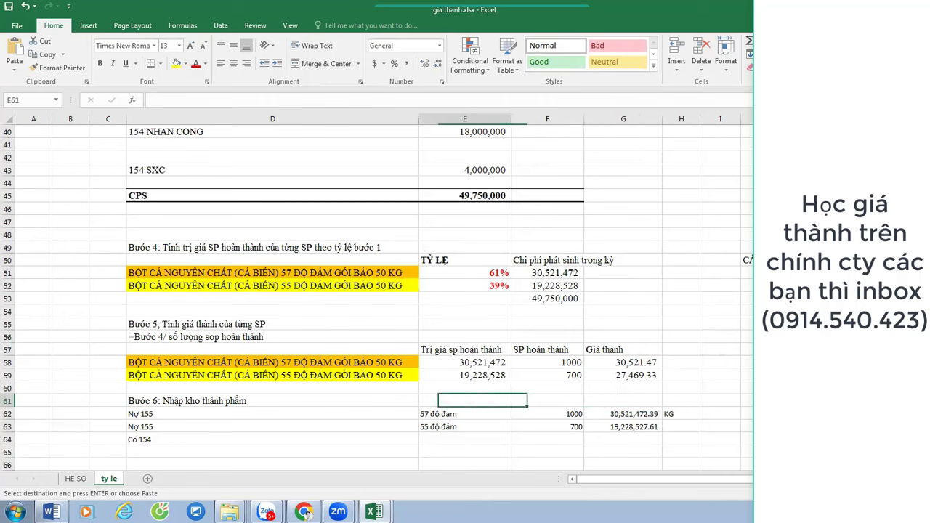
text(ma)
key(Tab)
text(S)
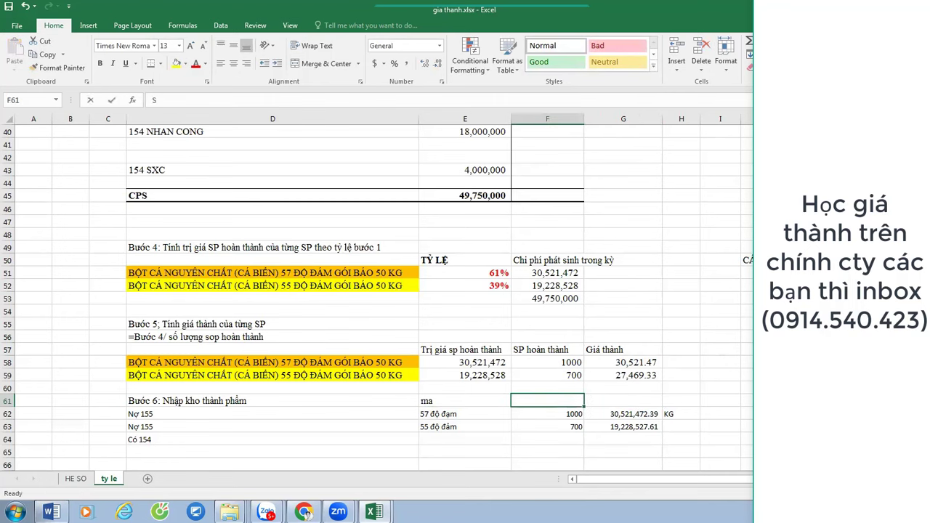
text(L)
key(Tab)
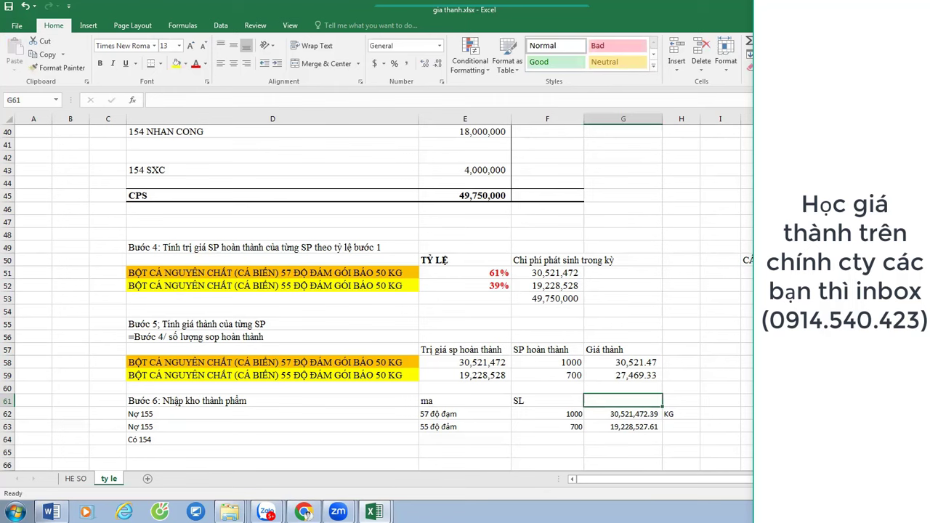
Enter the headings "DVT" in H61 and "GT" in I61, and the unit "kg" in H63.
key(Right)
key(Down)
key(Up)
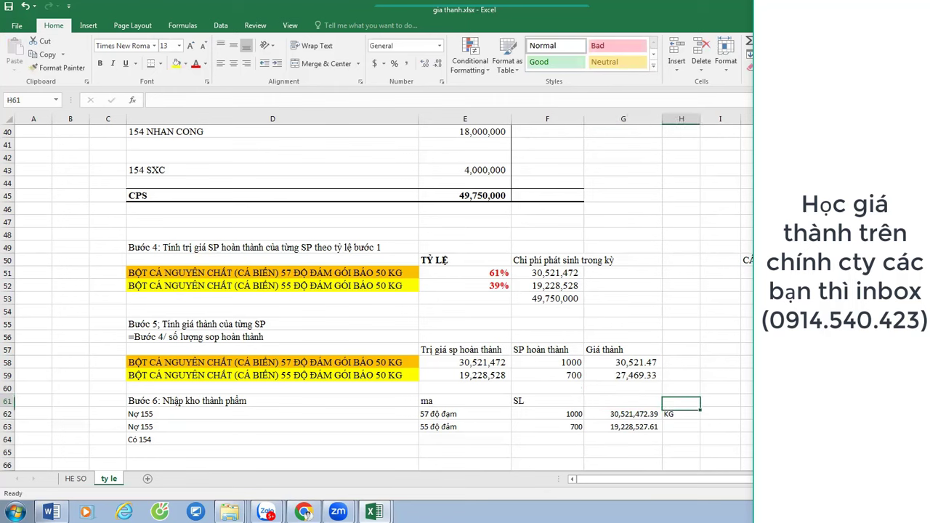
text(DVT)
key(Return)
key(Return)
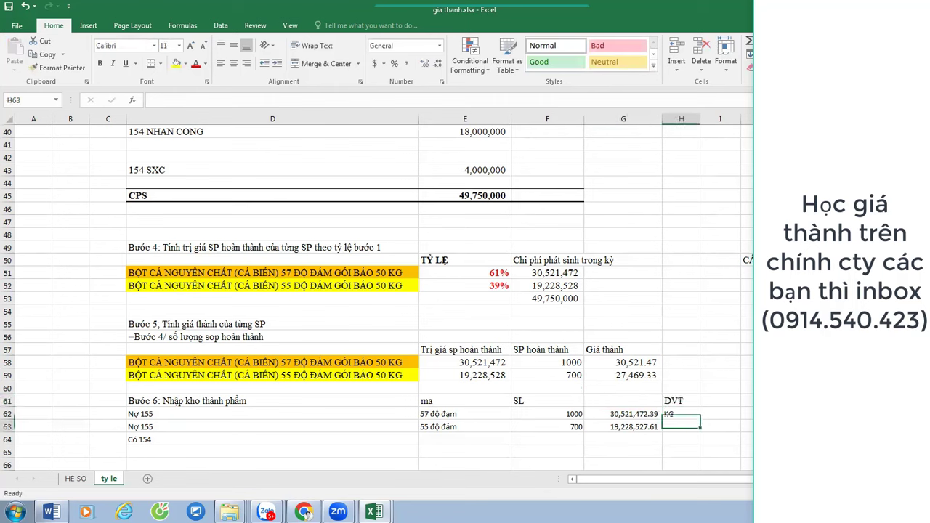
text(kg)
key(Return)
click(720, 401)
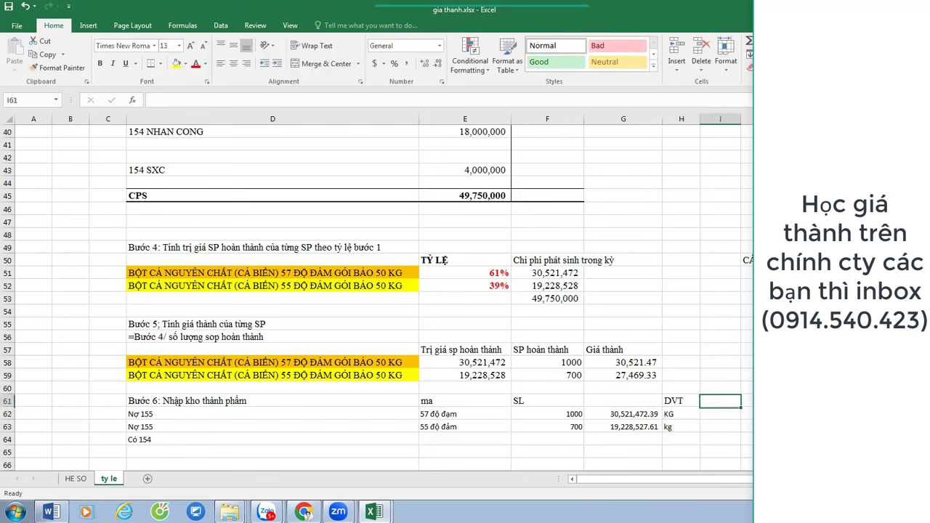
text(GT)
key(Return)
Clear the pasted amounts in G62:G63 and enter the heading "GT" in G61.
key(Left)
key(Left)
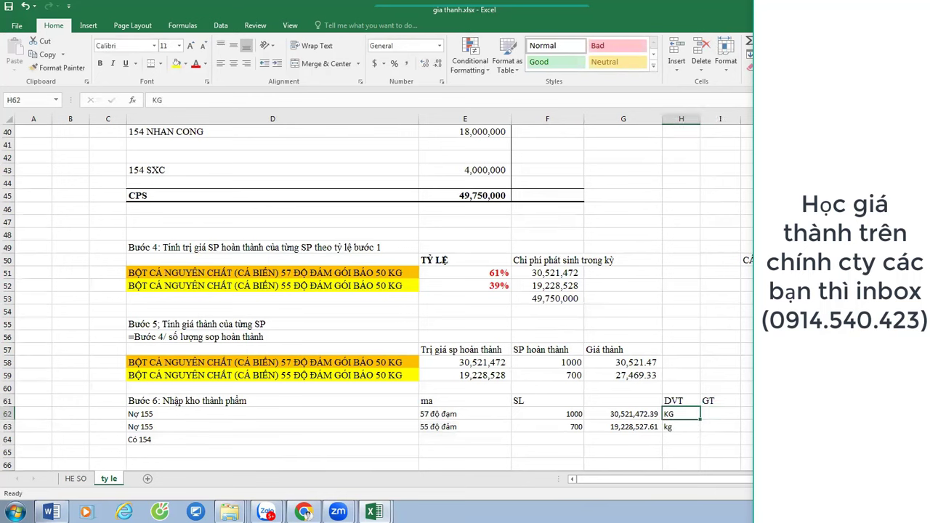
key(shift+Down)
key(ctrl+c)
key(ctrl+v)
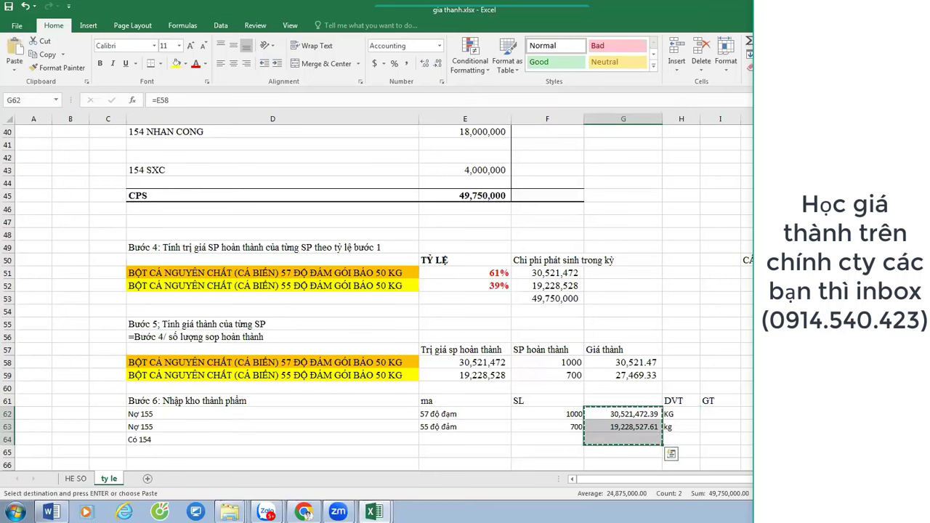
key(ctrl+z)
key(Up)
key(Right)
key(Right)
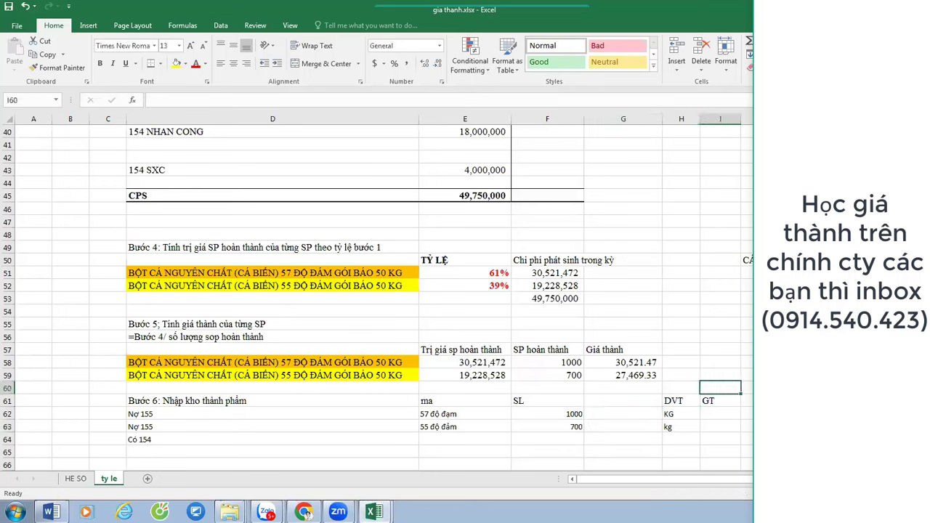
key(Left)
key(Left)
text(GT)
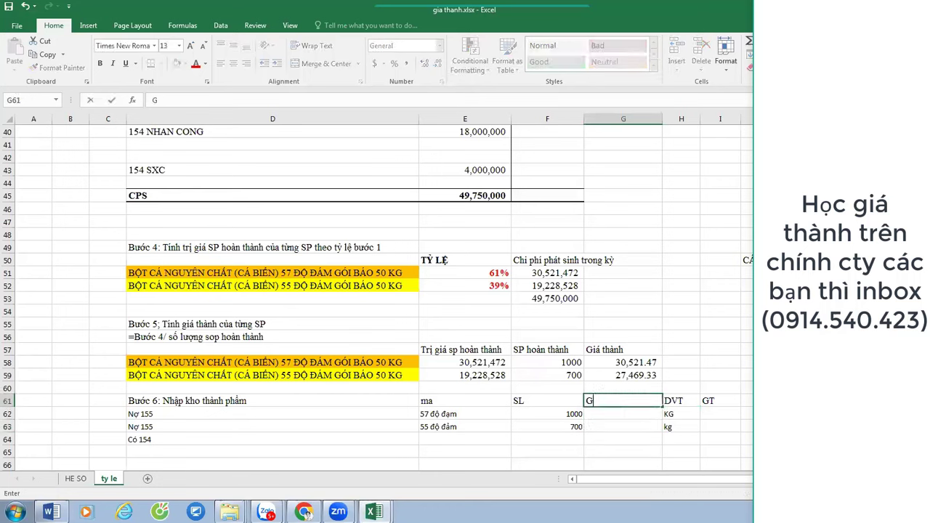
key(Return)
Bring the unit costs into G62 and G63 with the formulas =G58 and =G59.
text(=)
key(Up)
key(Up)
key(Up)
key(Up)
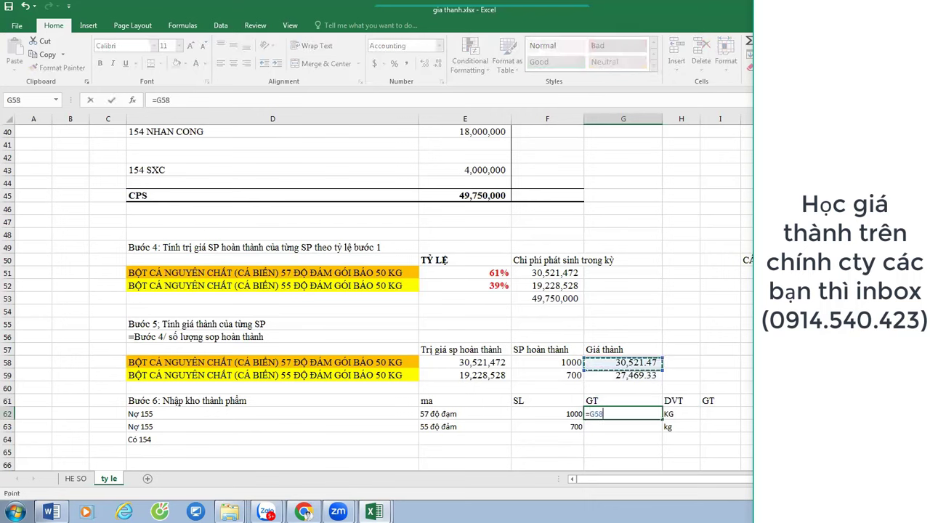
key(Return)
text(=)
key(Up)
key(Up)
key(Up)
key(Up)
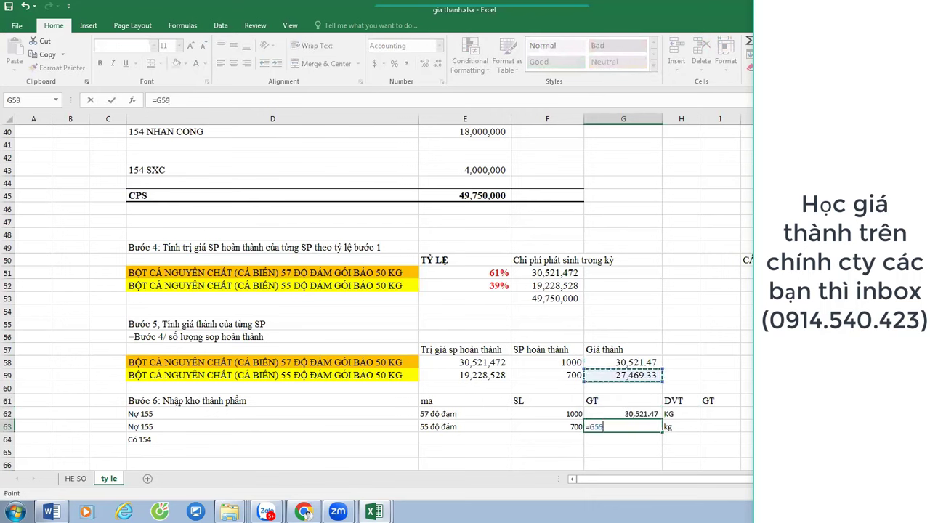
key(Return)
key(Up)
key(Up)
key(Up)
key(Up)
key(Up)
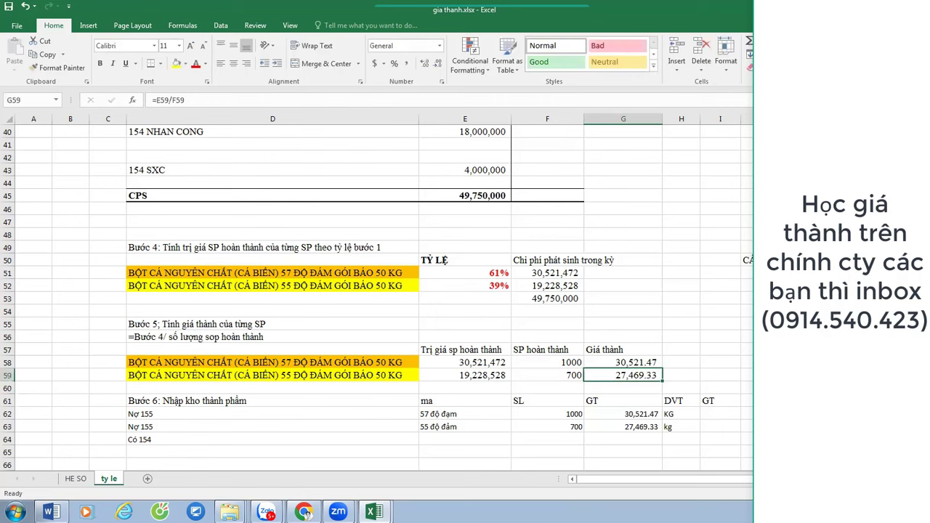
text(=)
key(Up)
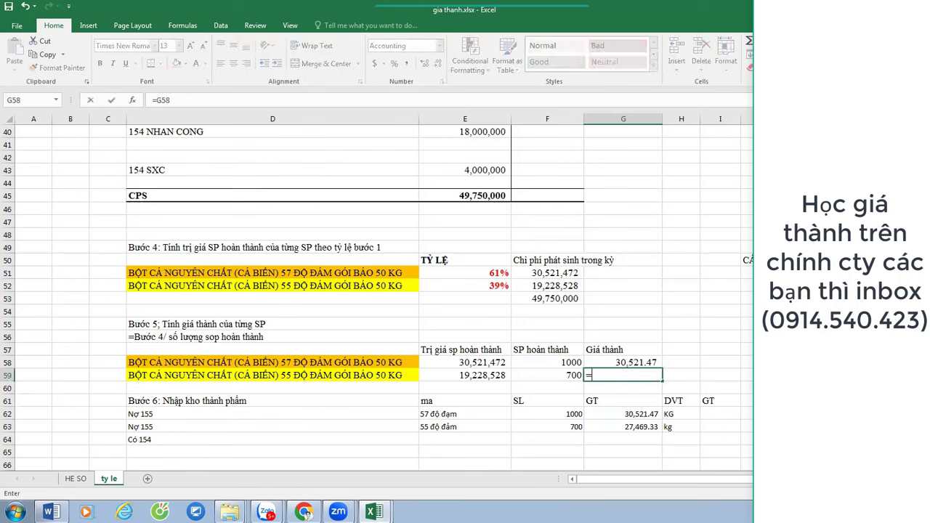
key(Escape)
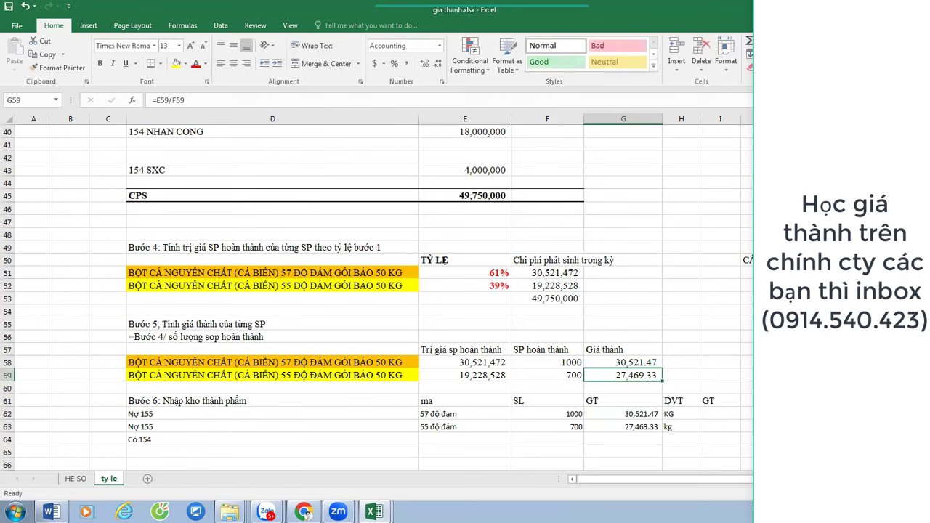
Re-enter the second product's unit cost formula =E59/F59 in G59 and check the quantity reference in F59.
text(=)
key(Left)
key(Left)
text(/)
key(Left)
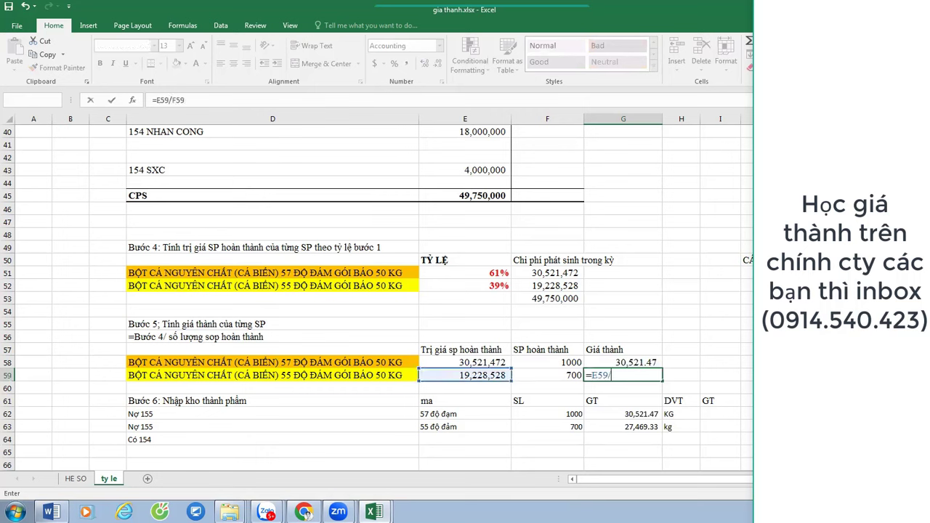
key(Return)
click(623, 375)
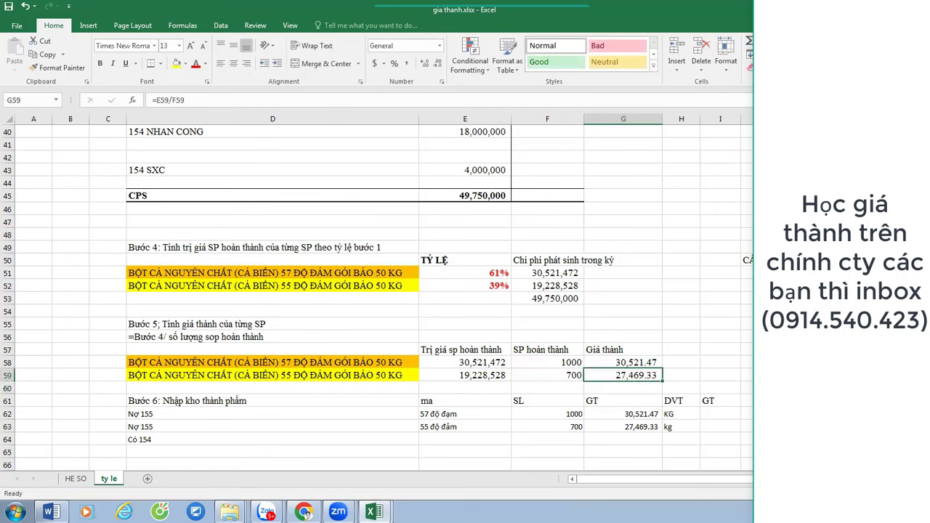
click(570, 375)
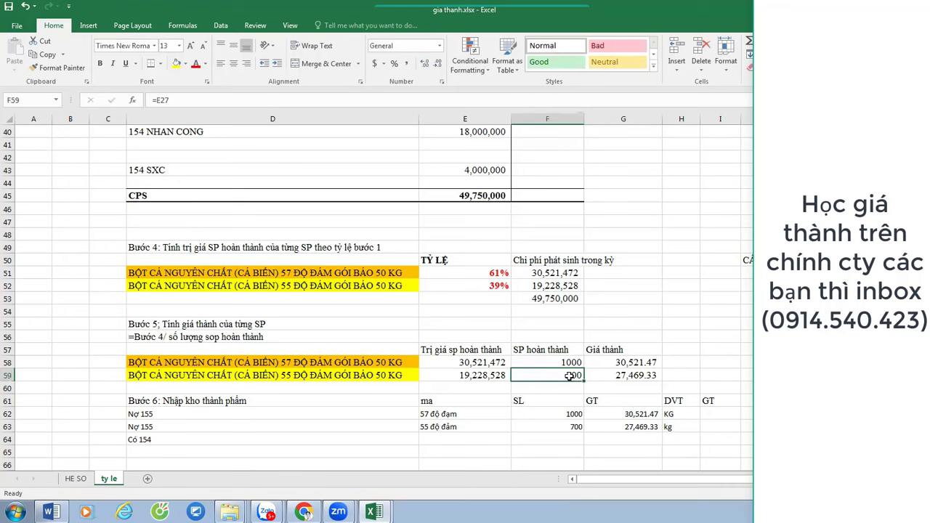
click(643, 375)
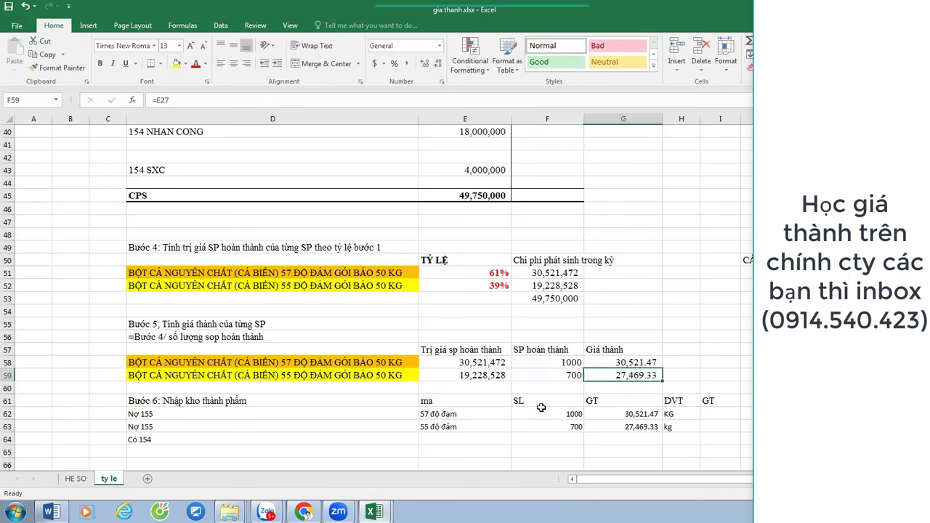
Change the heading in I61 to "tt" and calculate the first product's total in I62 as unit cost times quantity.
click(78, 479)
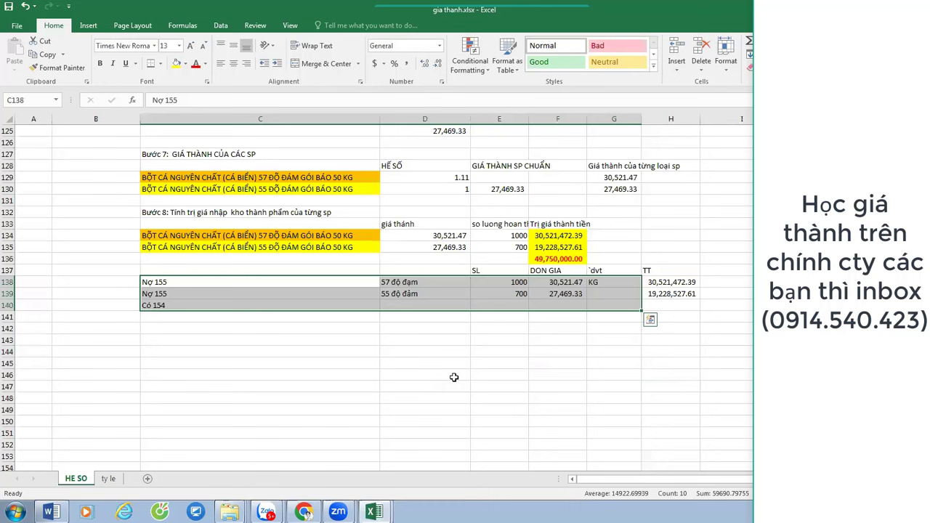
click(109, 481)
click(709, 411)
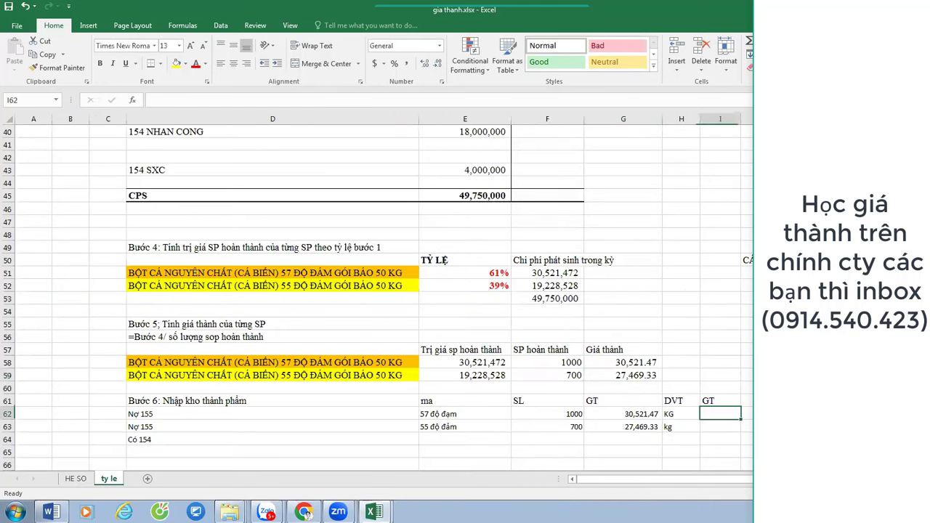
text(=)
click(625, 413)
text(*1000)
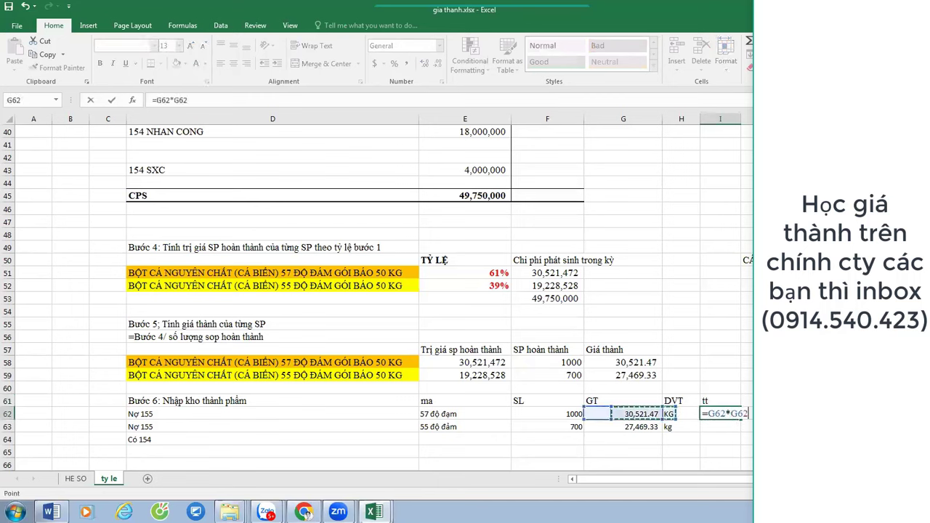
key(Return)
Copy the total formula from I62 into I63 for the second product and end at the "Có 154" line in D64.
click(727, 414)
key(ctrl+c)
click(727, 426)
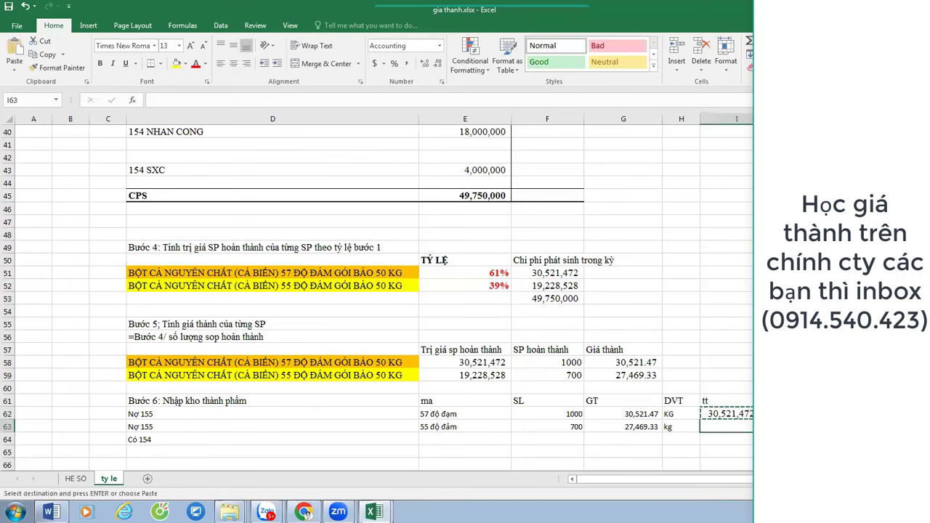
key(ctrl+v)
drag(727, 414, 727, 427)
key(Down)
key(Down)
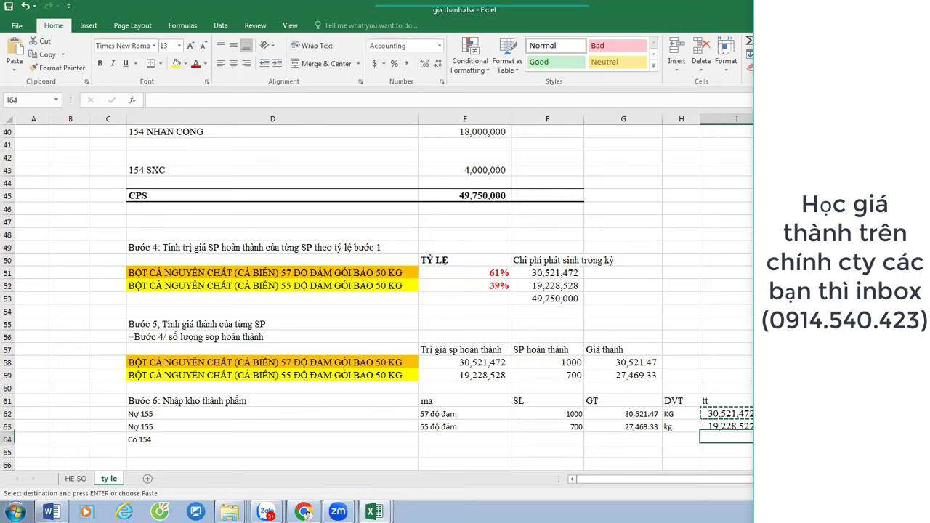
key(Left)
key(Left)
key(Left)
key(Left)
key(Left)
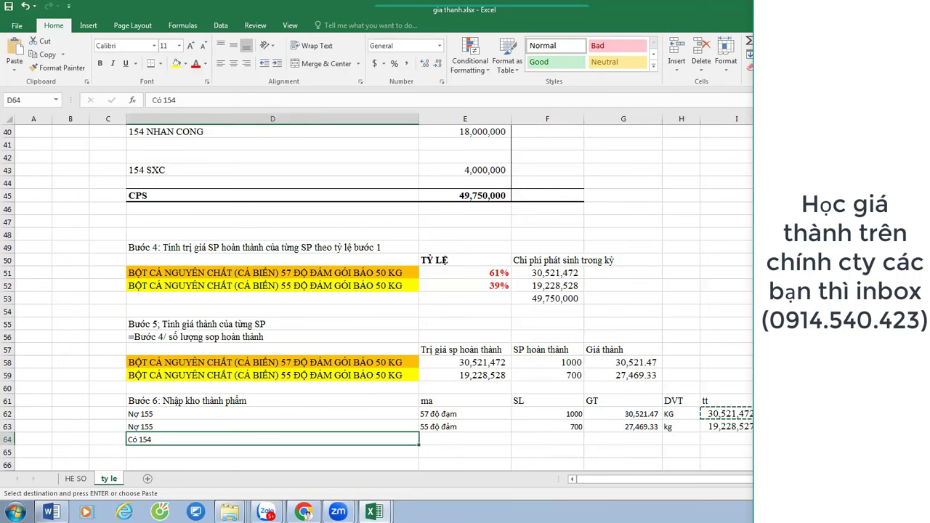
key(Escape)
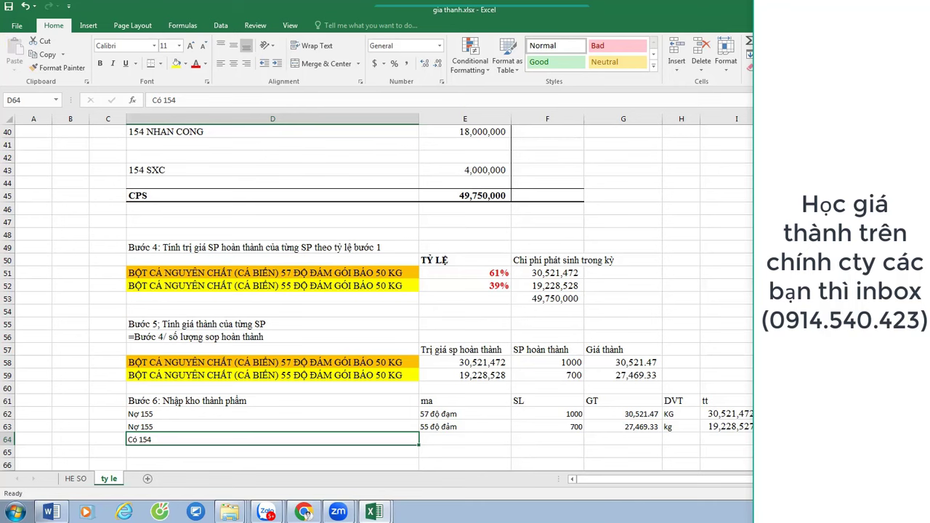
Review the ratio-method example on the "ty le" sheet, from the product price table to the 154 cost summary.
scroll(378, 291, up, 13)
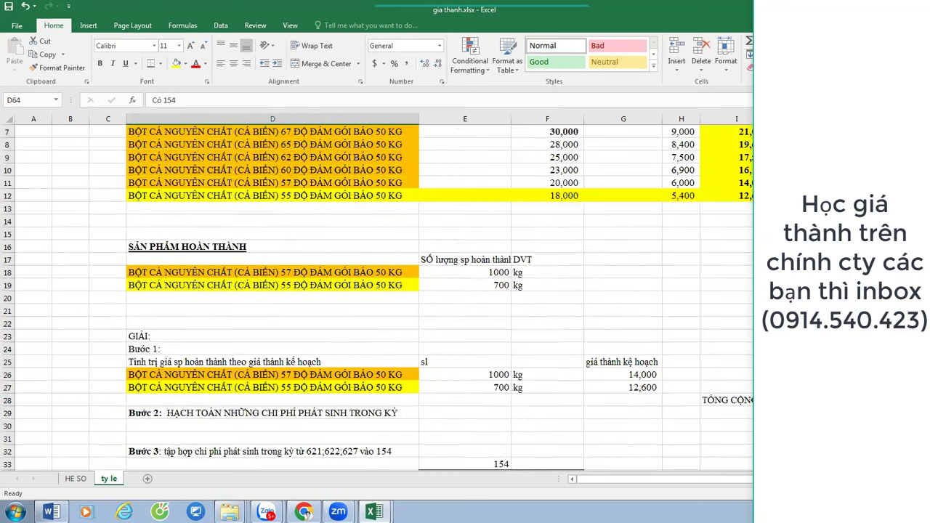
scroll(751, 363, down, 8)
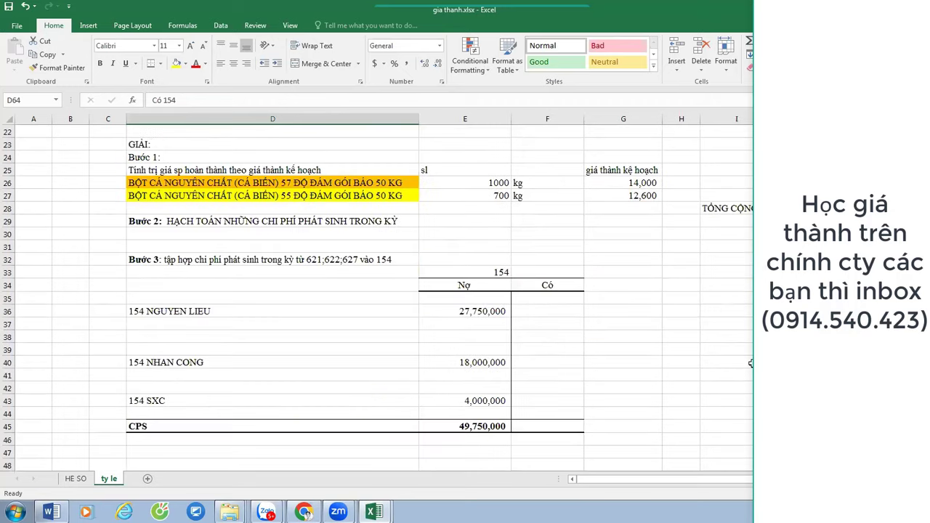
scroll(751, 363, up, 8)
scroll(751, 364, down, 1)
scroll(751, 364, up, 1)
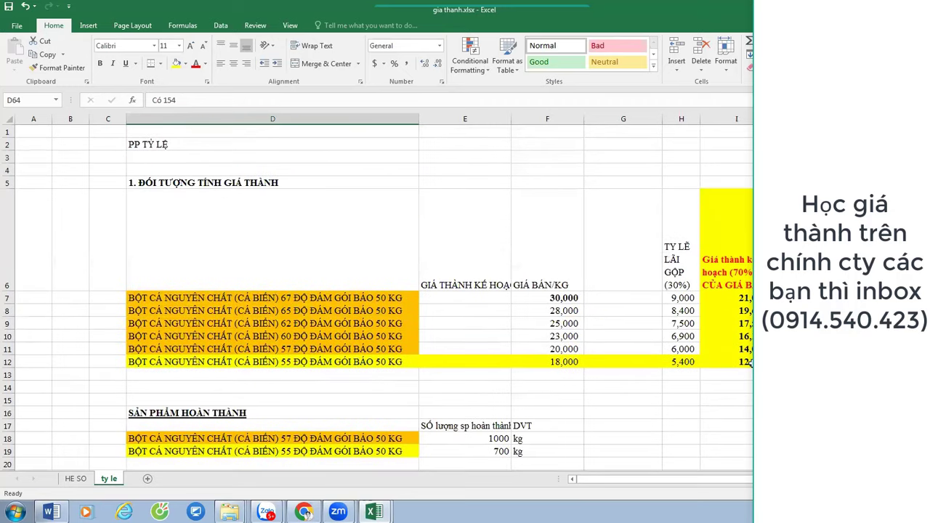
scroll(748, 363, down, 5)
scroll(749, 364, up, 5)
On the "HE SO" sheet, compare the grinding and testing workshop blocks and fill the grinding block I27:I34 with yellow.
click(78, 480)
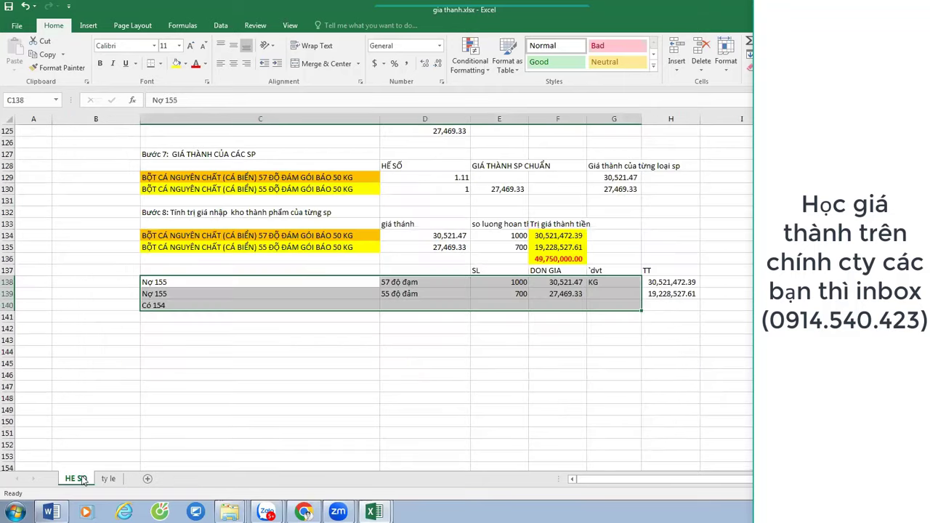
scroll(622, 349, up, 20)
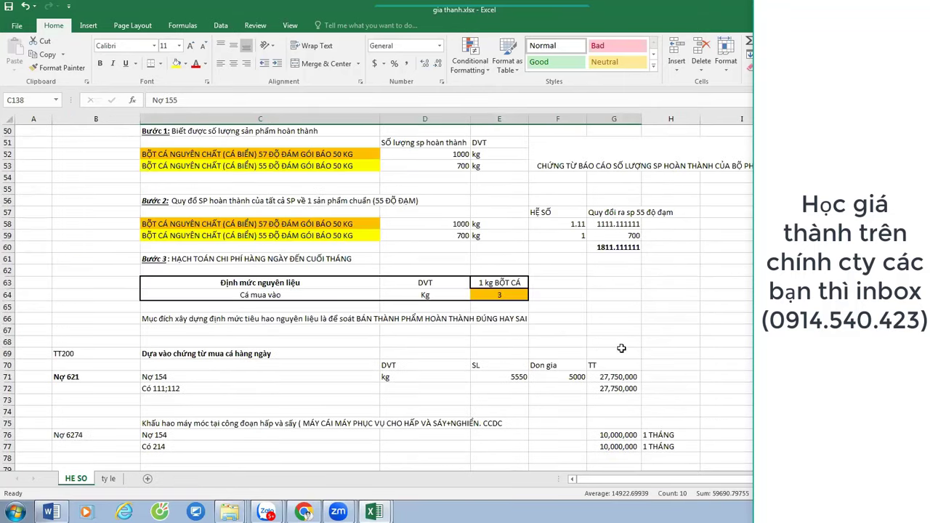
scroll(621, 349, up, 12)
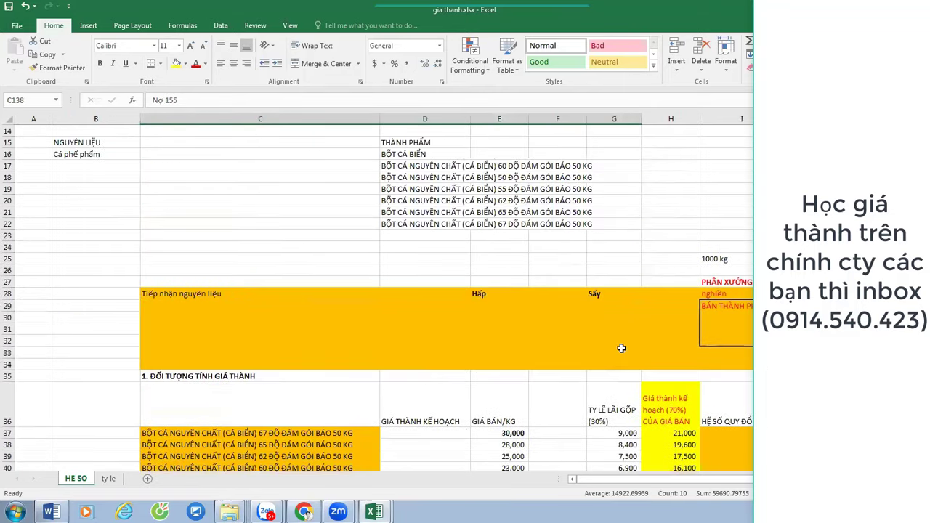
scroll(385, 298, right, 4)
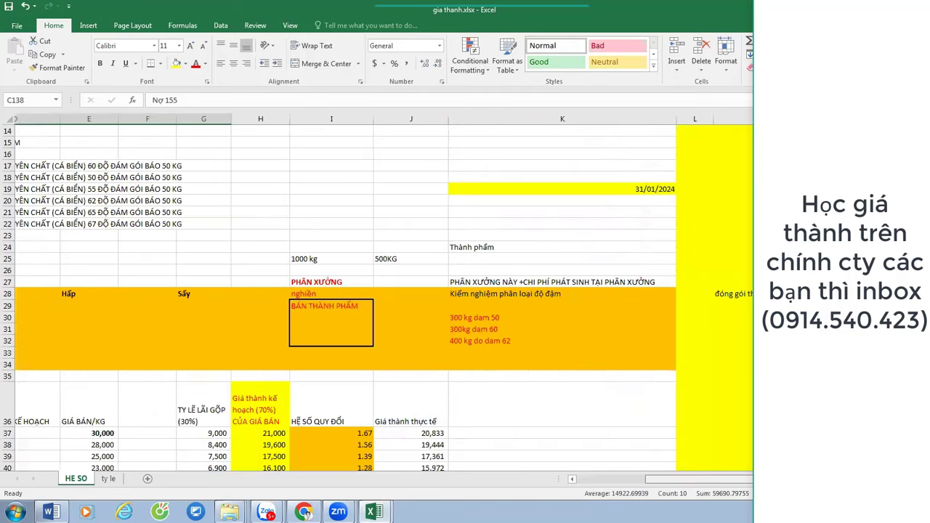
drag(290, 281, 296, 365)
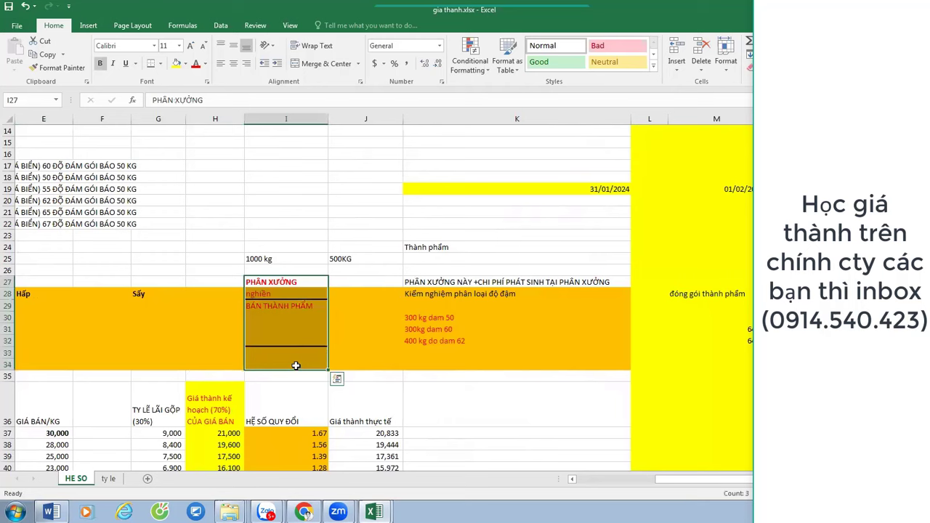
drag(445, 281, 470, 361)
drag(271, 281, 290, 362)
drag(444, 281, 455, 371)
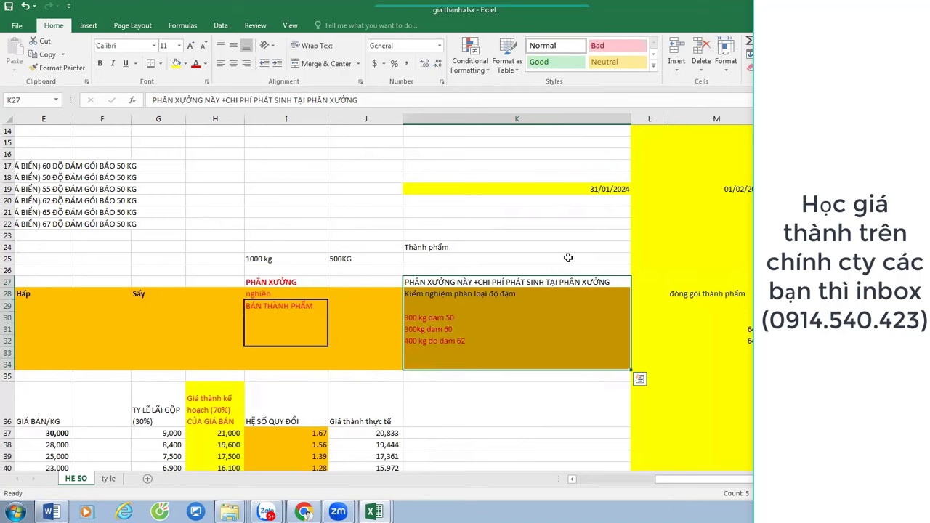
click(615, 189)
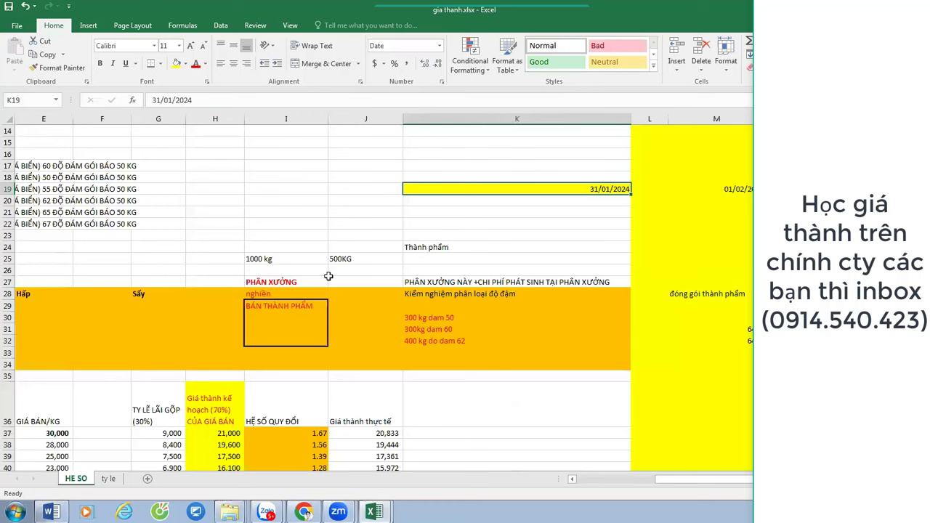
drag(308, 281, 316, 365)
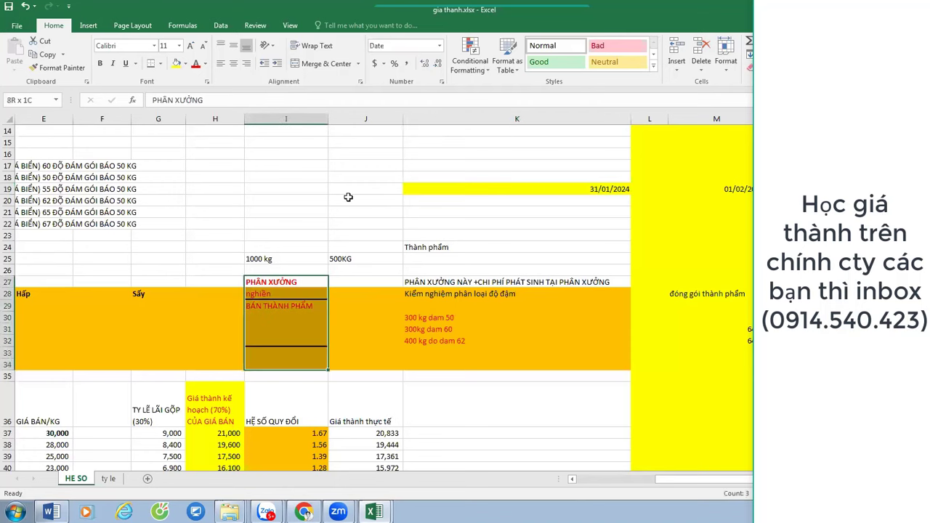
click(176, 64)
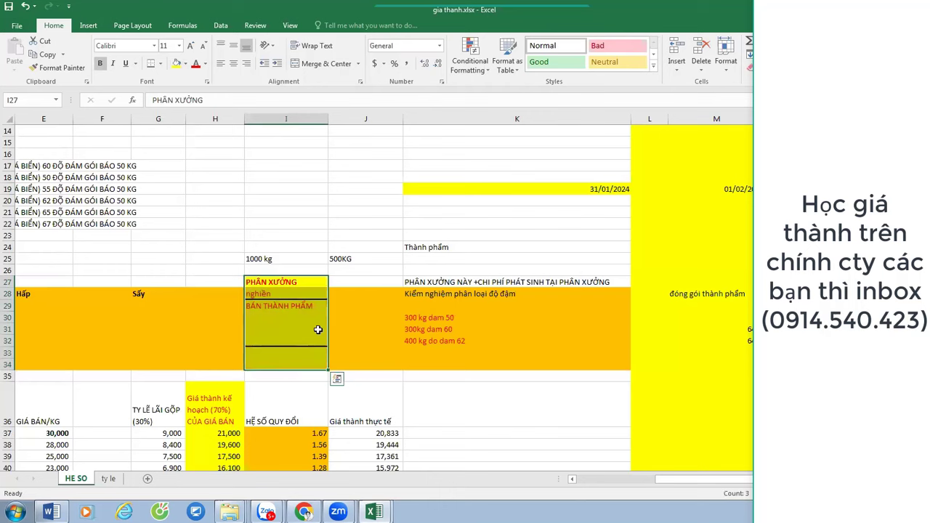
Enter the finished-goods entry "no 155 bột cá" in I17 and "có 154 bộ cá" in I18.
click(276, 166)
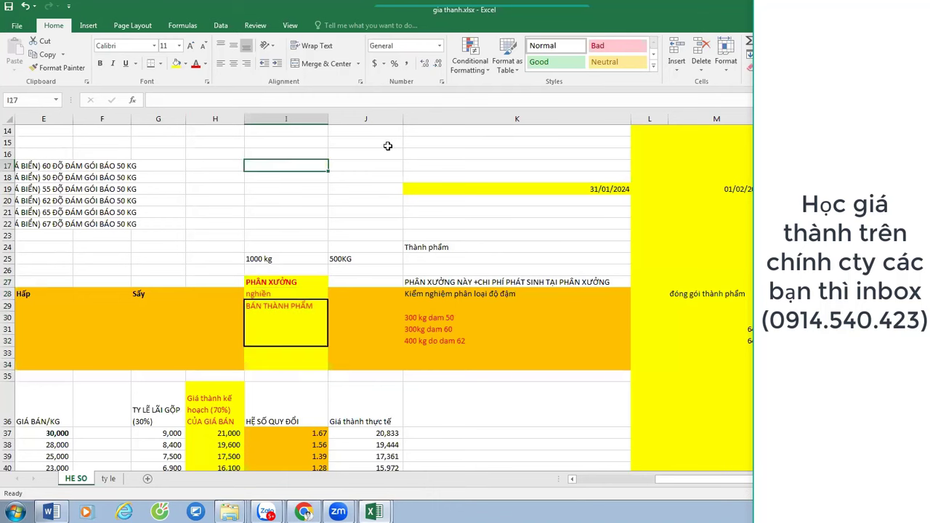
text(no 155)
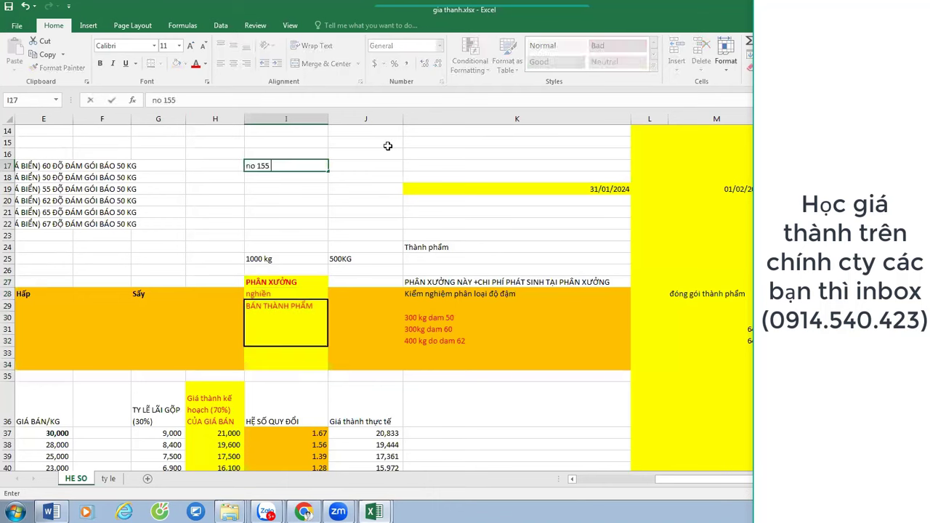
text( bột cá)
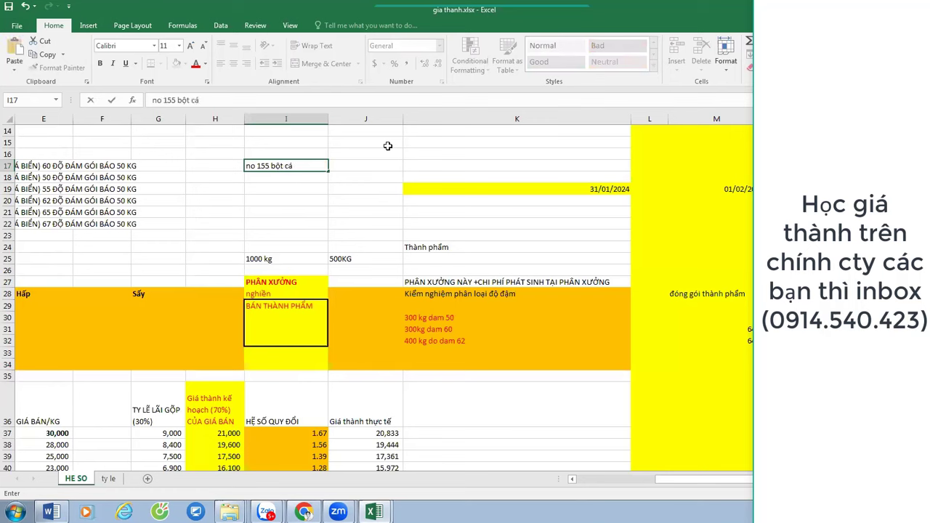
key(Return)
text(có 154 bo)
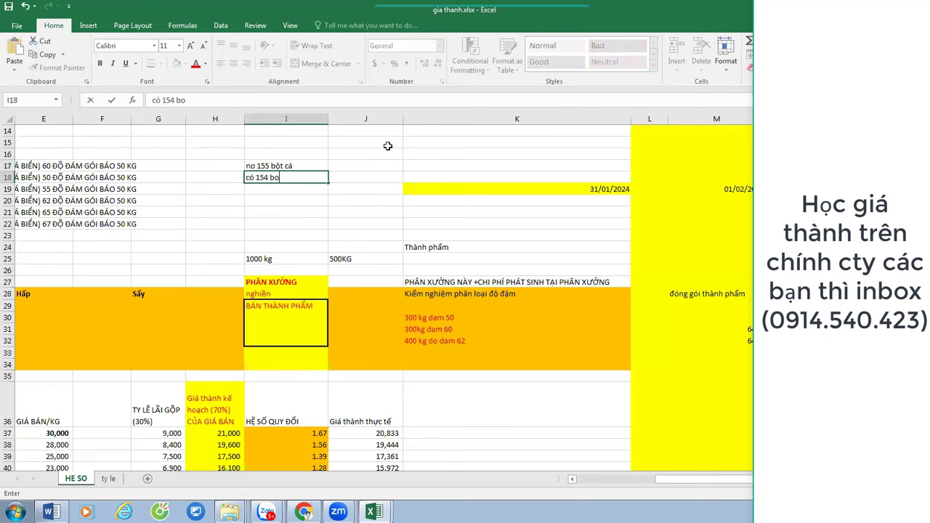
text( cas)
key(Return)
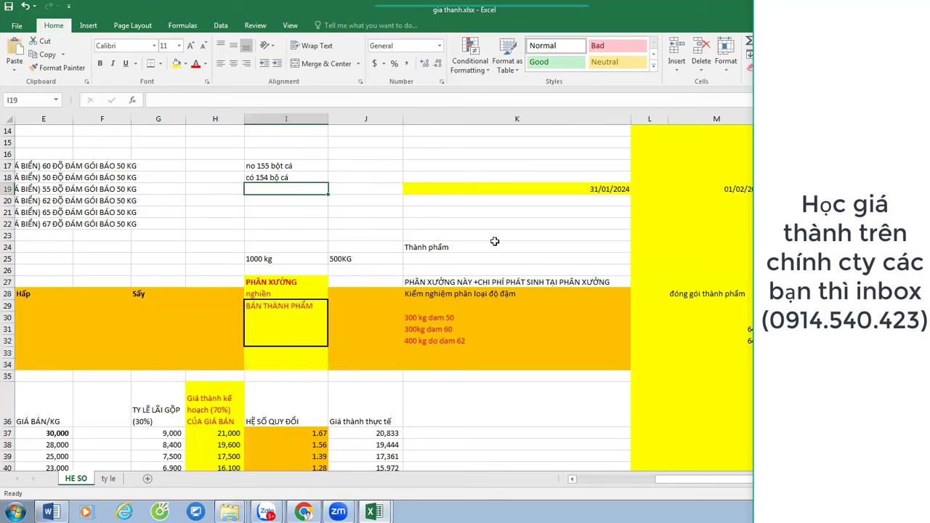
Start a second debit entry in J15, reducing its text to "nợ".
click(386, 143)
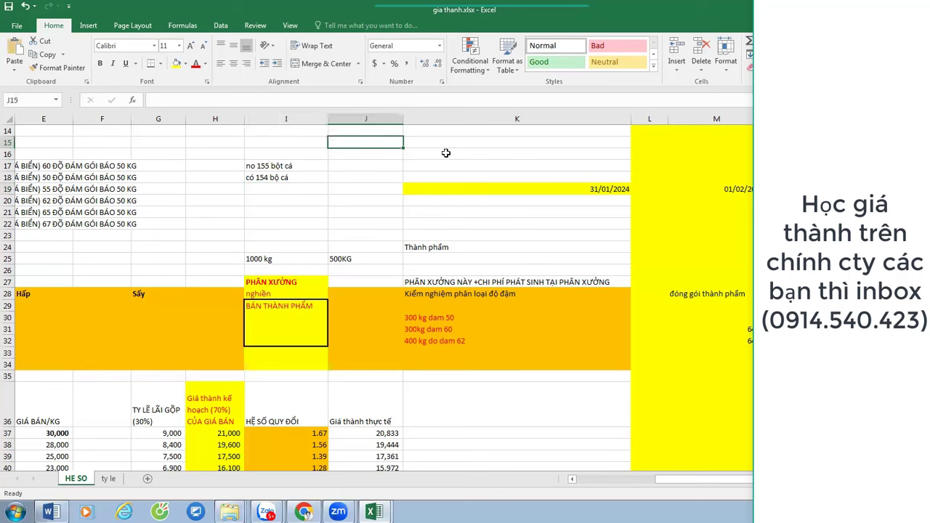
text(Nợ)
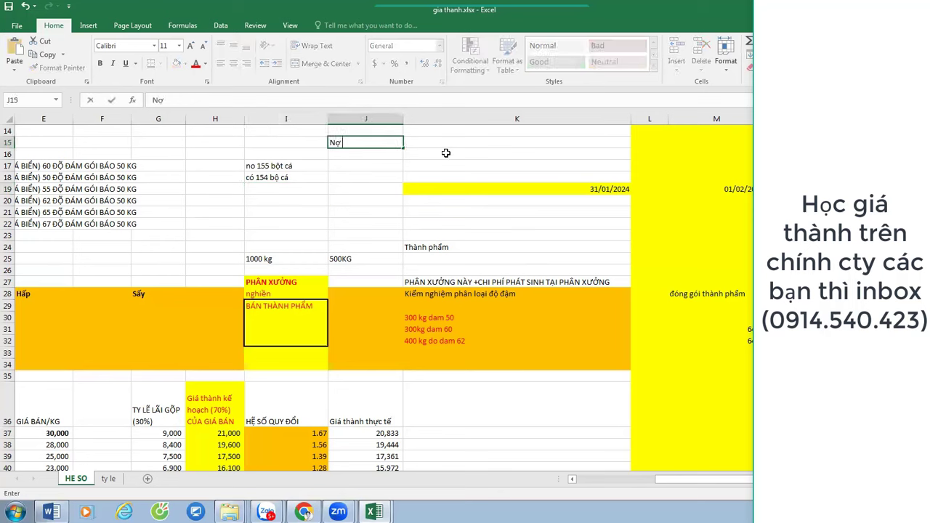
text( 155 tu72ng)
key(BackSpace)
key(BackSpace)
text(ng ky)
key(BackSpace)
key(BackSpace)
key(BackSpace)
key(BackSpace)
key(BackSpace)
key(BackSpace)
key(BackSpace)
key(BackSpace)
key(BackSpace)
key(BackSpace)
key(BackSpace)
key(BackSpace)
key(BackSpace)
key(BackSpace)
text(no)
Compare the grinding workshop and its entry in I17 with the testing workshop's protein-grade quantities in K30:K32 and the entry in J15.
drag(311, 283, 314, 294)
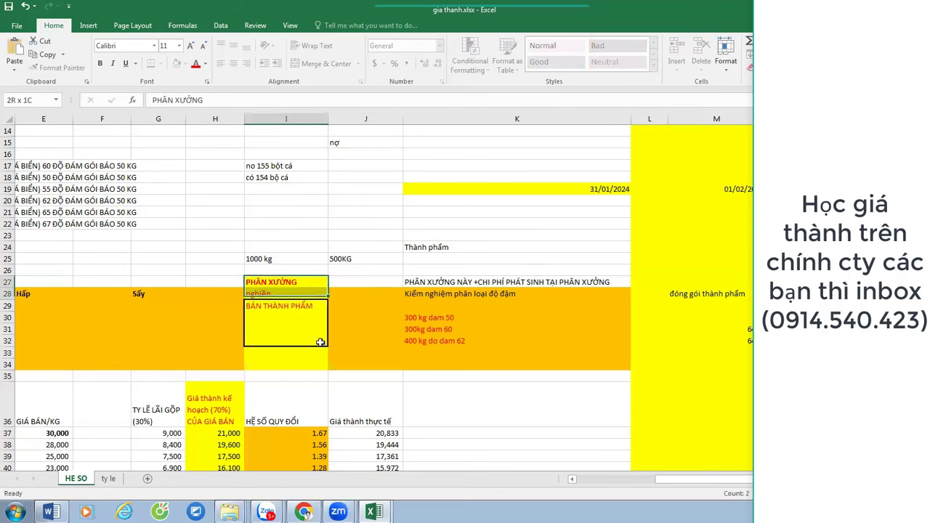
drag(319, 341, 319, 341)
drag(429, 285, 448, 363)
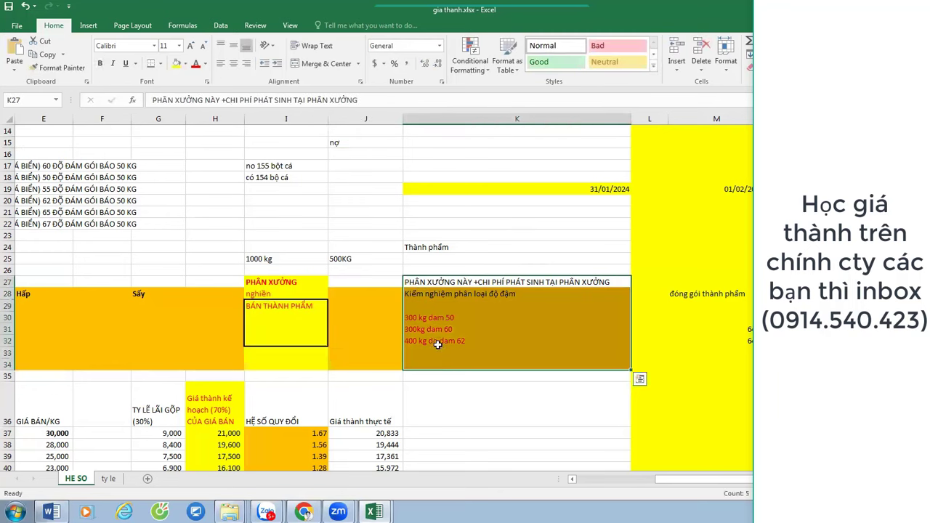
click(380, 143)
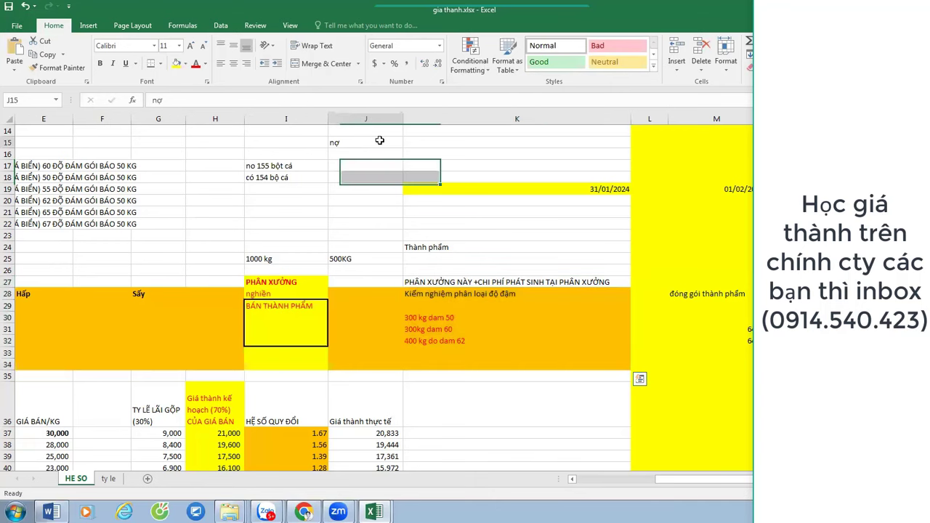
scroll(387, 302, down, 1)
click(388, 320)
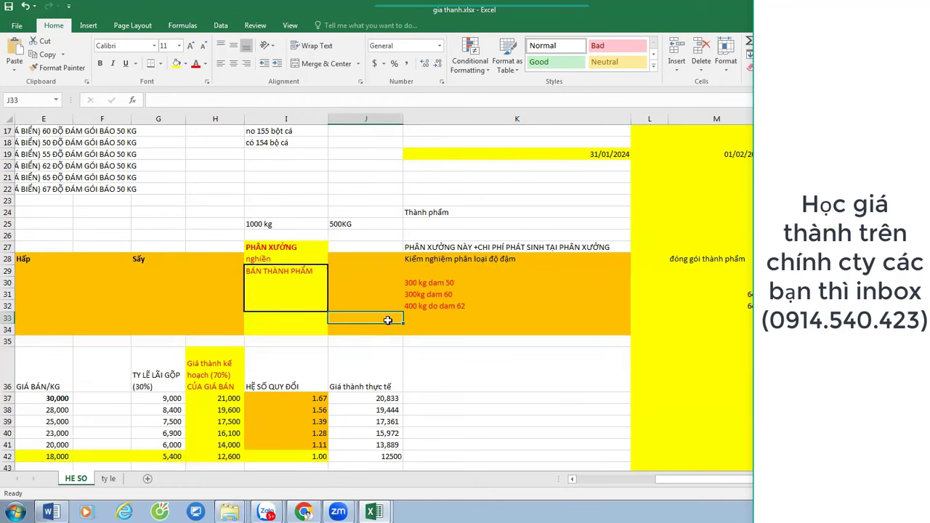
scroll(362, 144, up, 1)
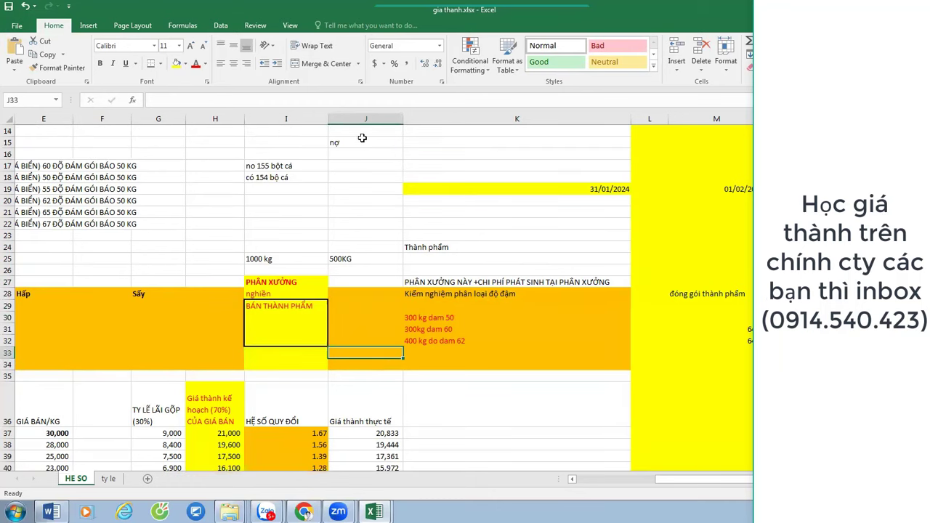
click(368, 146)
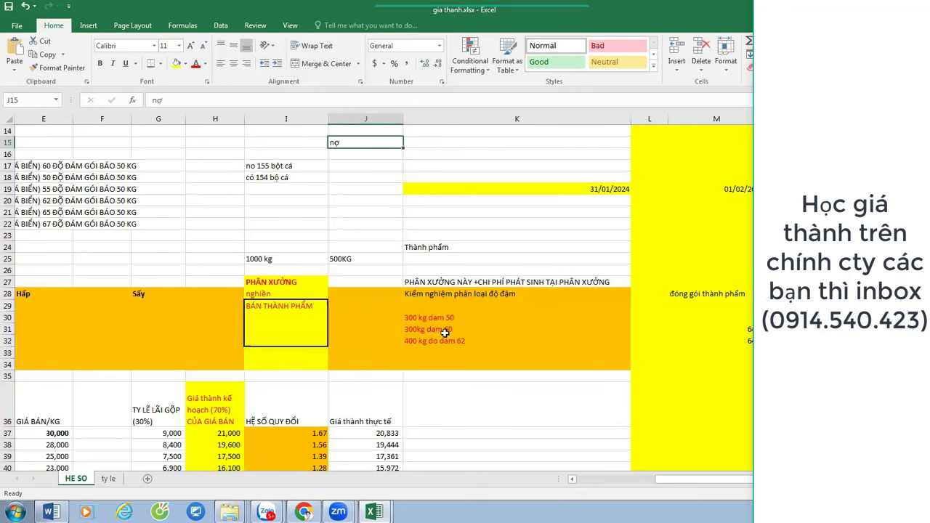
click(297, 167)
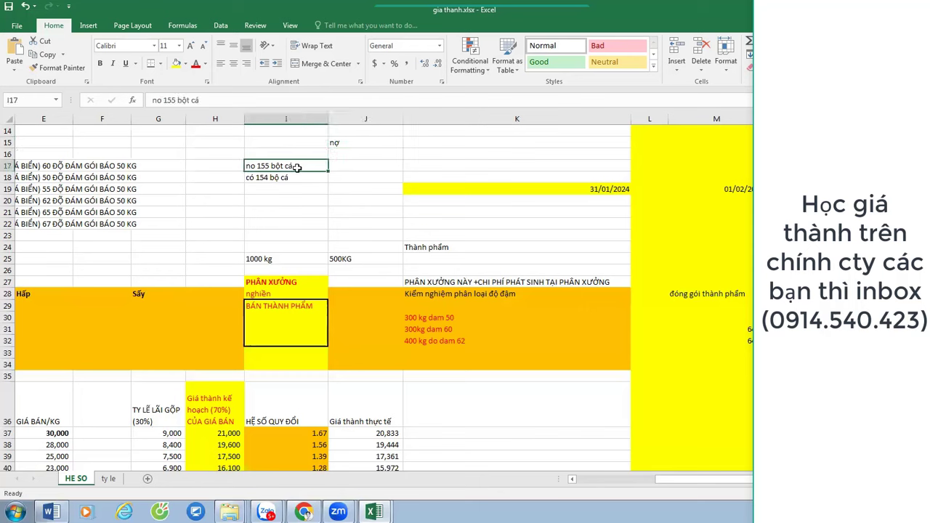
click(449, 319)
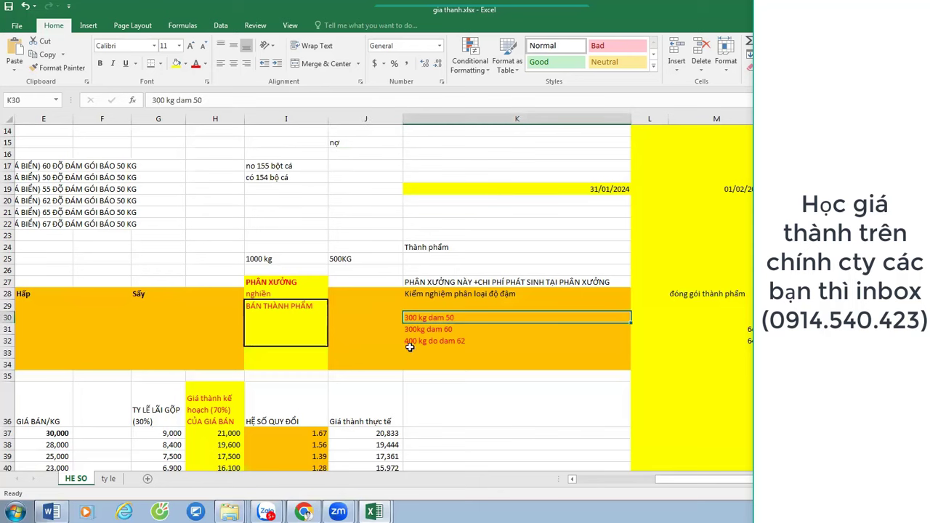
click(309, 164)
click(367, 142)
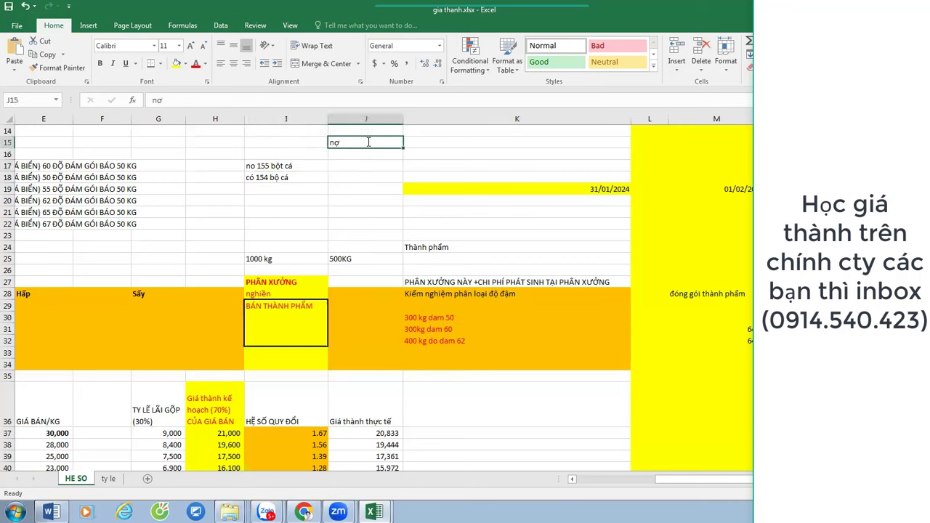
Enter the debit lines "Nơ 155 dam 50" in J15 and "no 155 dam 60" in J16.
text(Nobt)
key(BackSpace)
key(BackSpace)
key(BackSpace)
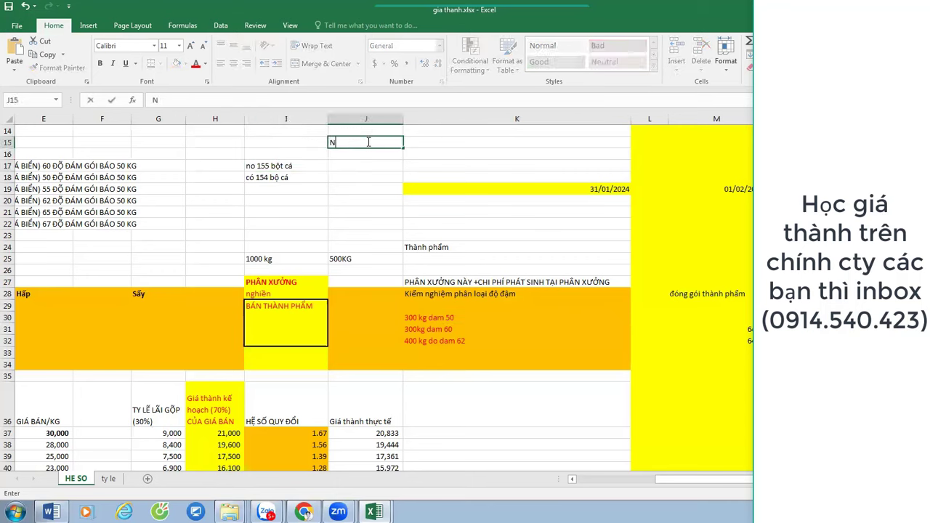
text(ơ 155 dam 50)
key(Return)
text(no 155)
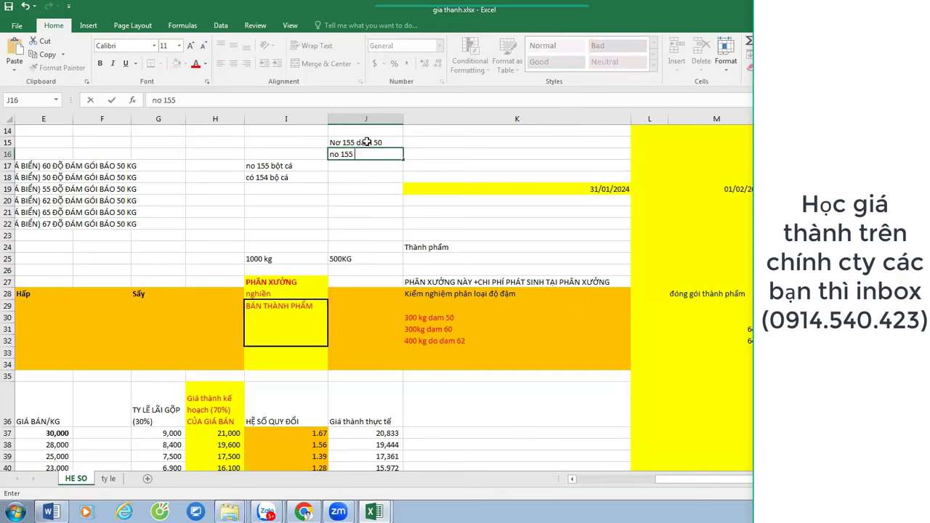
text( dam 60)
key(Return)
Add the credit line "Co 155 bộ cá" in J17 below the two debit lines.
text(Co01)
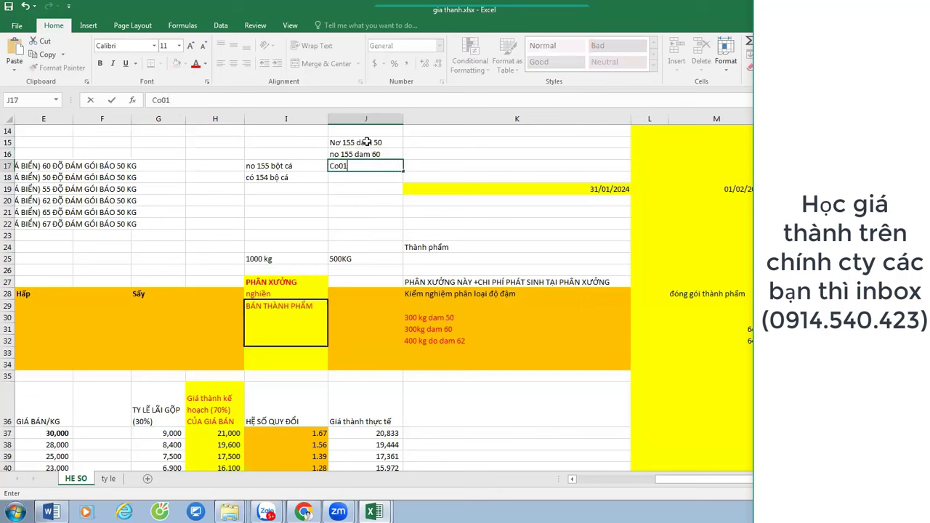
text( 155 bo)
text( cá)
key(Return)
Correct the credit line in J17 to "Co 155 bột cá".
drag(303, 270, 304, 374)
drag(478, 284, 473, 366)
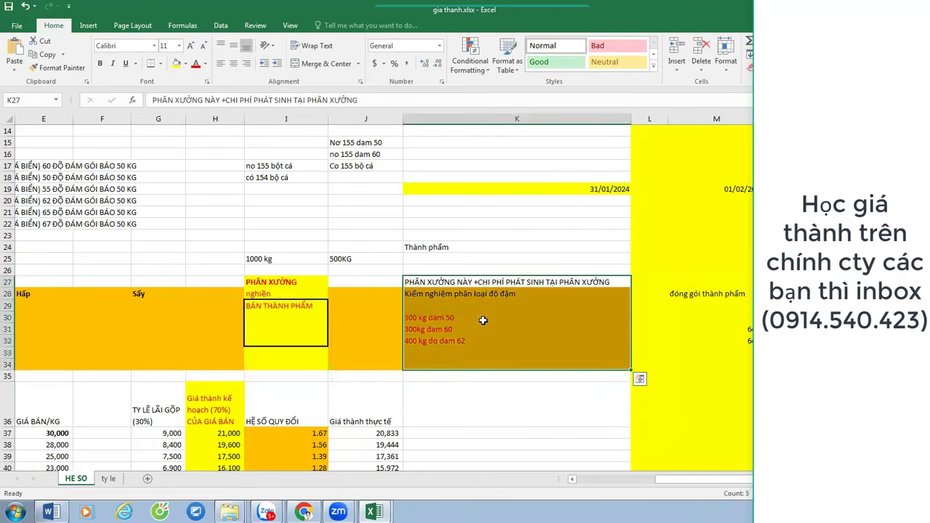
drag(275, 283, 279, 354)
drag(364, 143, 378, 166)
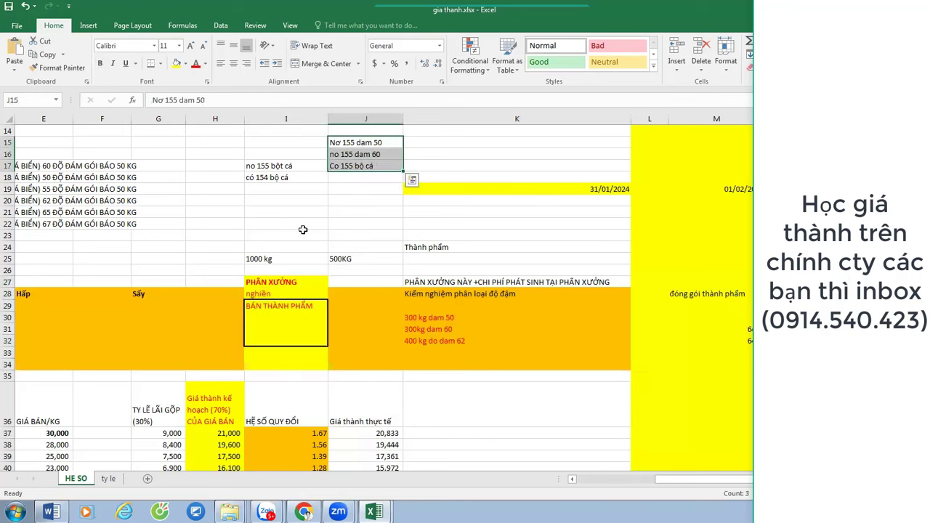
double_click(361, 167)
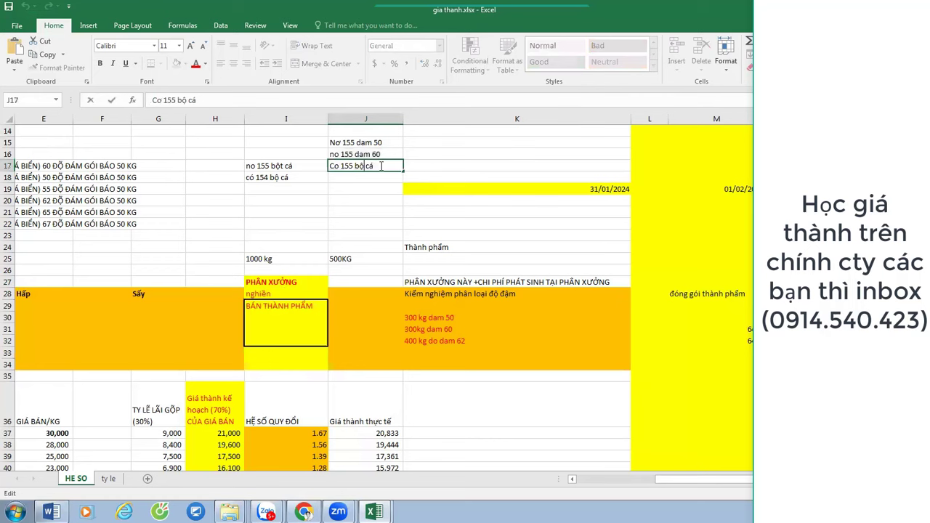
text(t)
key(Return)
drag(378, 166, 373, 145)
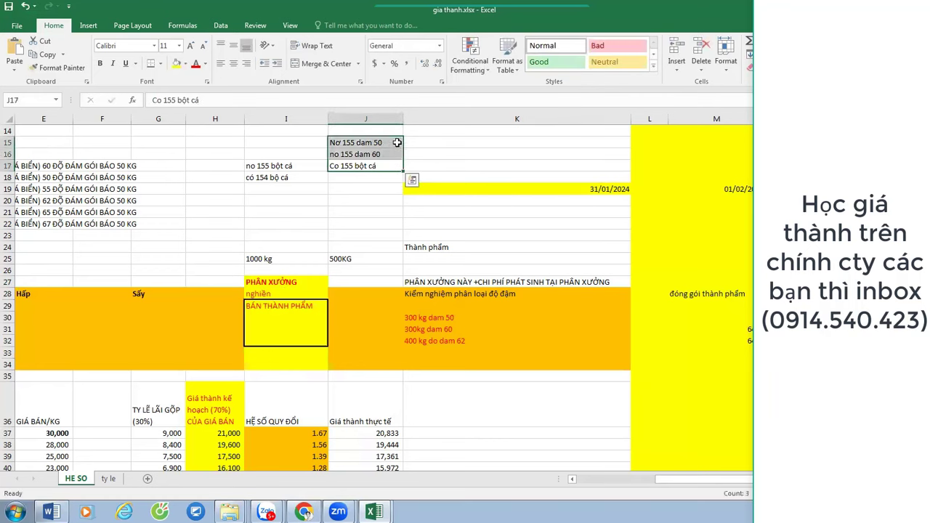
click(396, 150)
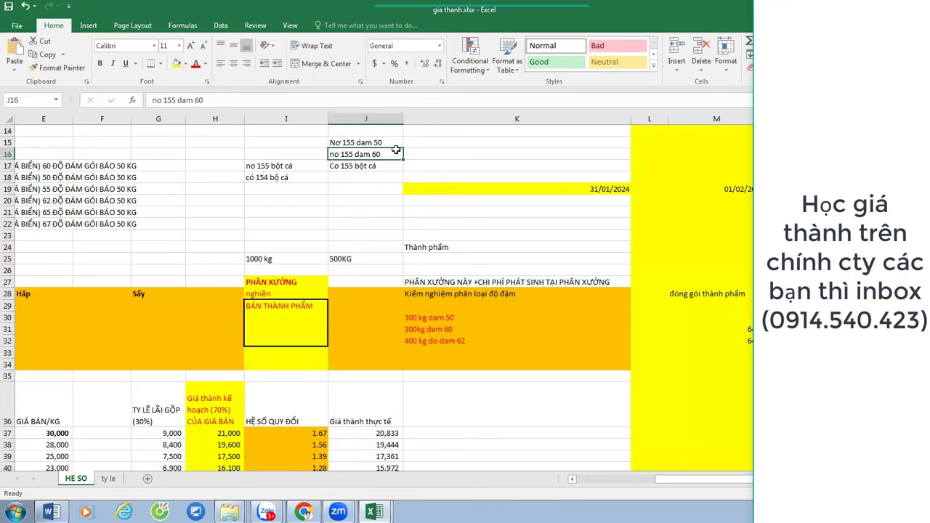
Centre the date in K19 and colour its text red.
scroll(419, 181, down, 2)
scroll(418, 181, up, 2)
click(603, 191)
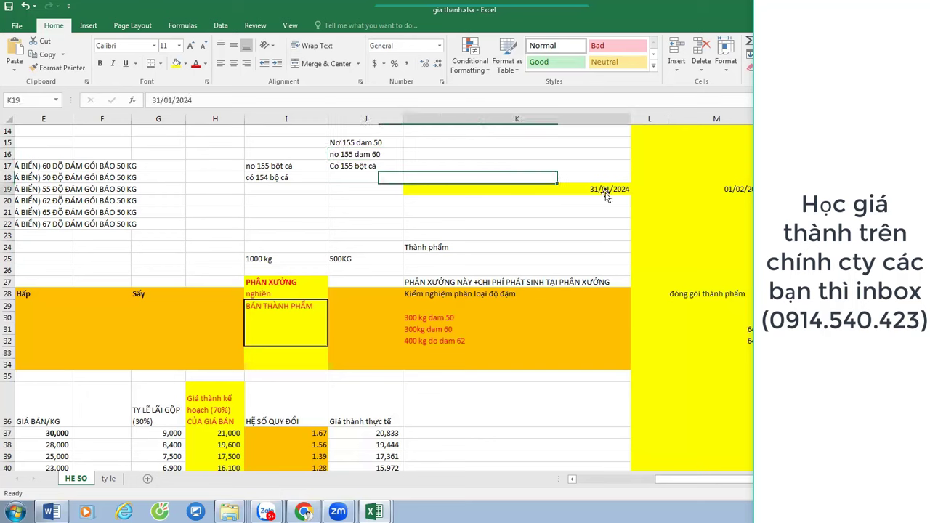
click(233, 63)
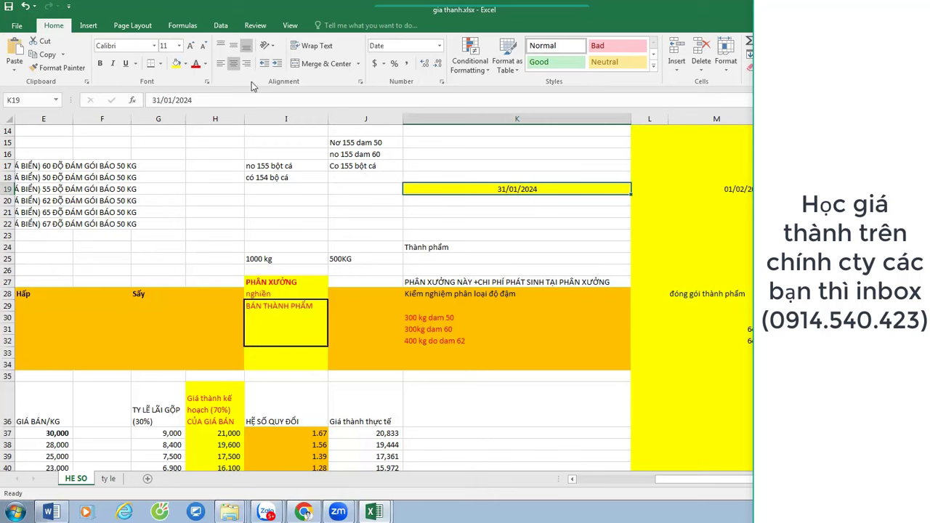
click(195, 64)
Apply all borders to I33:I34 at the end of the grinding workshop block.
drag(297, 285, 301, 361)
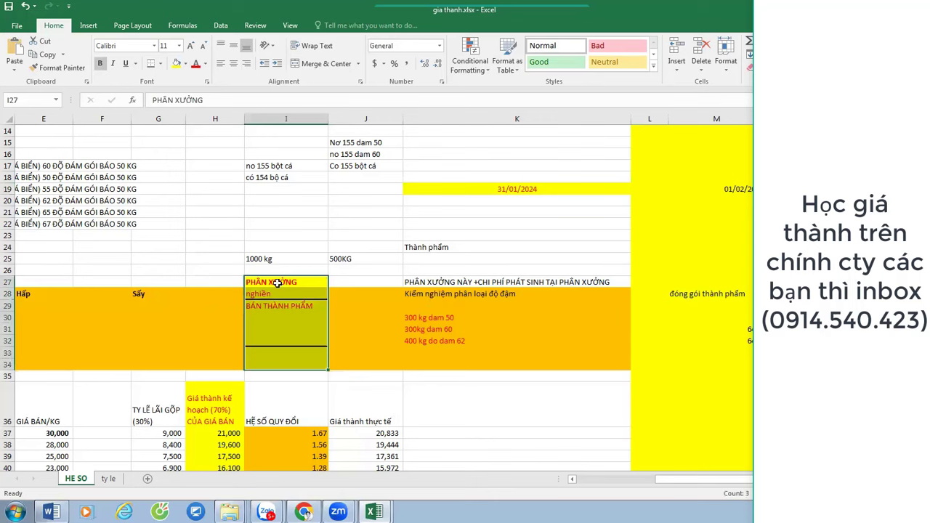
click(288, 338)
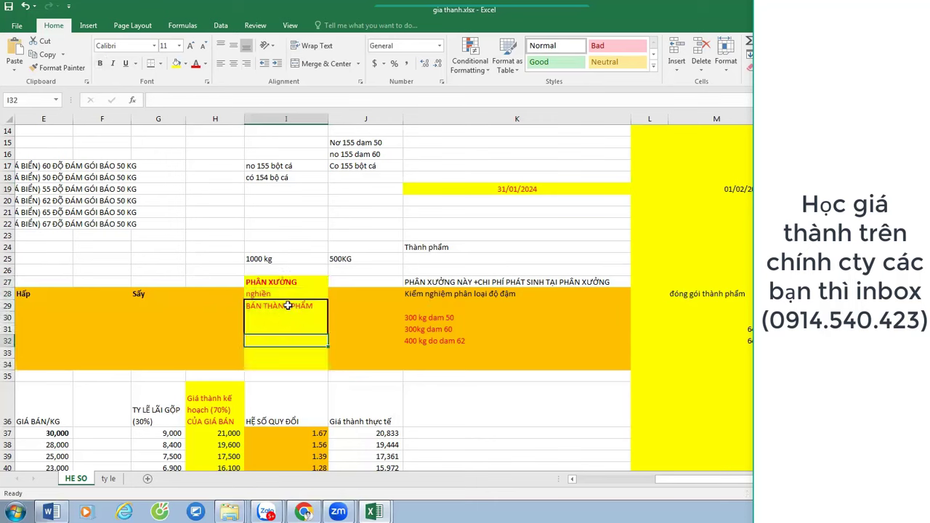
mouse_move(295, 365)
mouse_down()
mouse_move(301, 349)
mouse_move(301, 365)
mouse_up()
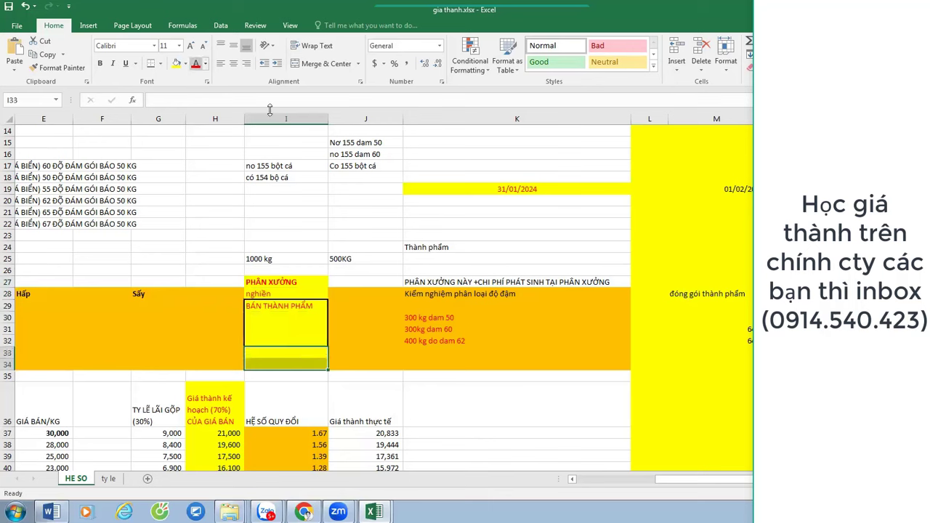
drag(468, 320, 556, 343)
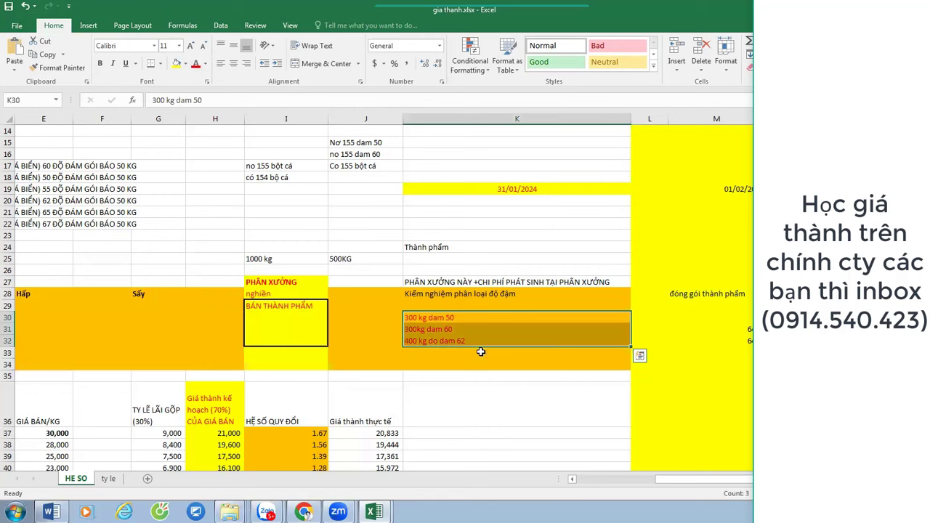
click(545, 189)
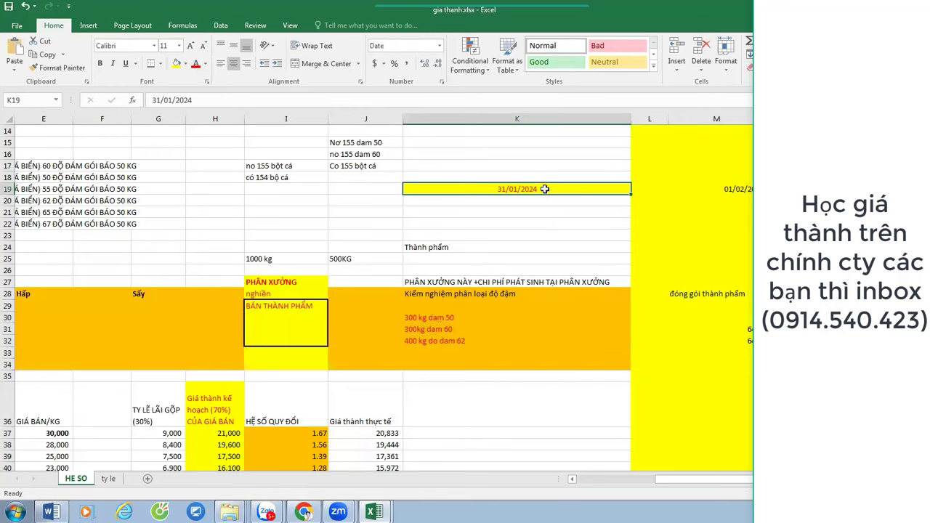
click(300, 352)
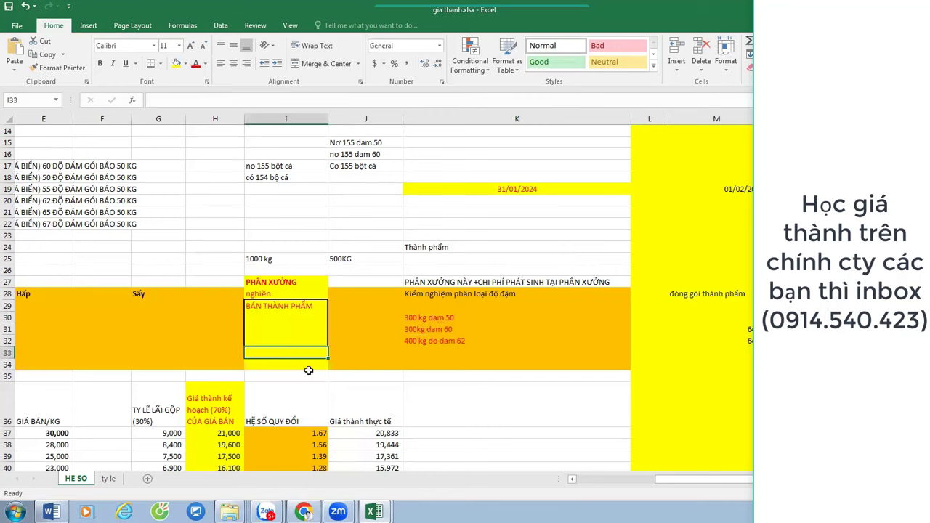
shift+click(307, 366)
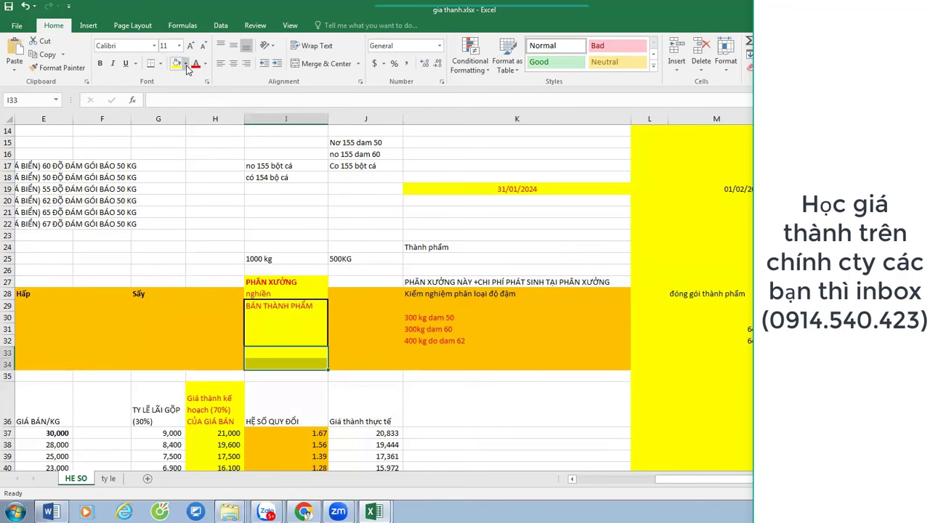
click(160, 64)
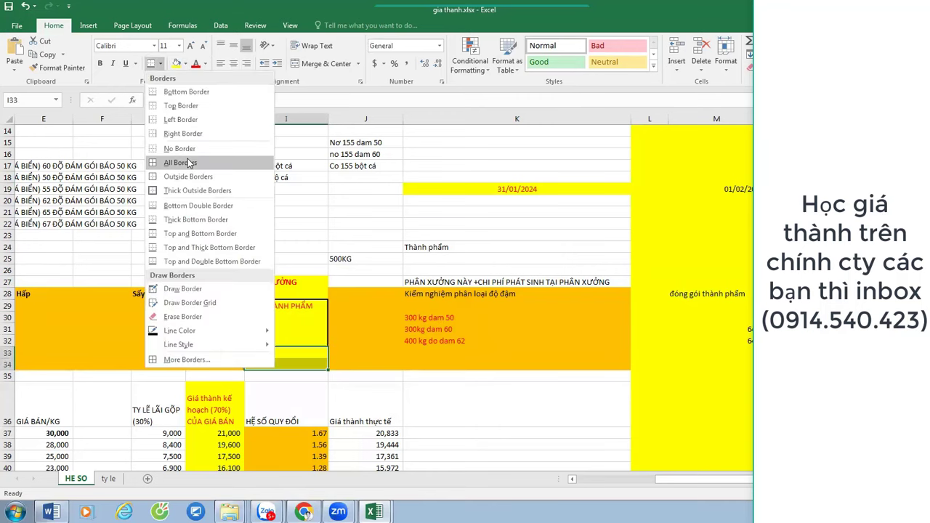
click(184, 163)
click(378, 332)
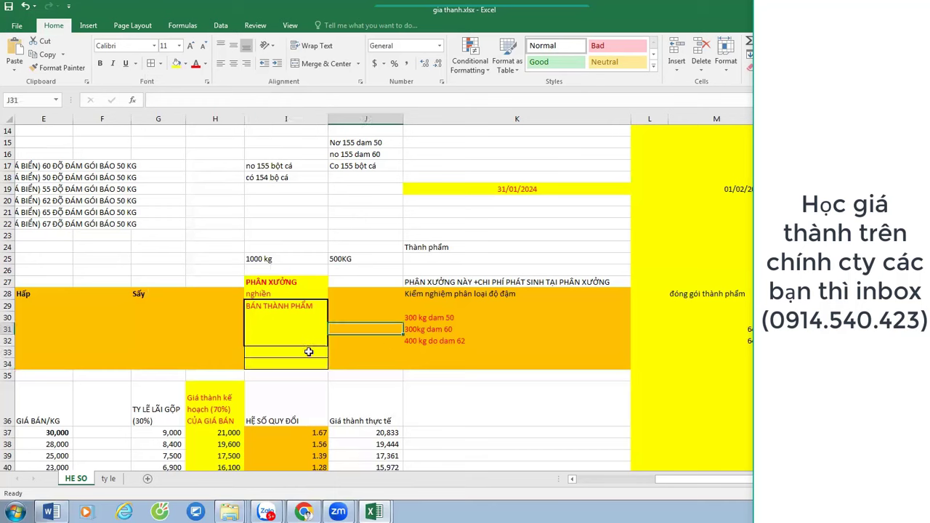
Compare the bordered cells I33:I34 of the grinding block with the testing workshop's grade quantities and the date in K19.
drag(307, 353, 312, 364)
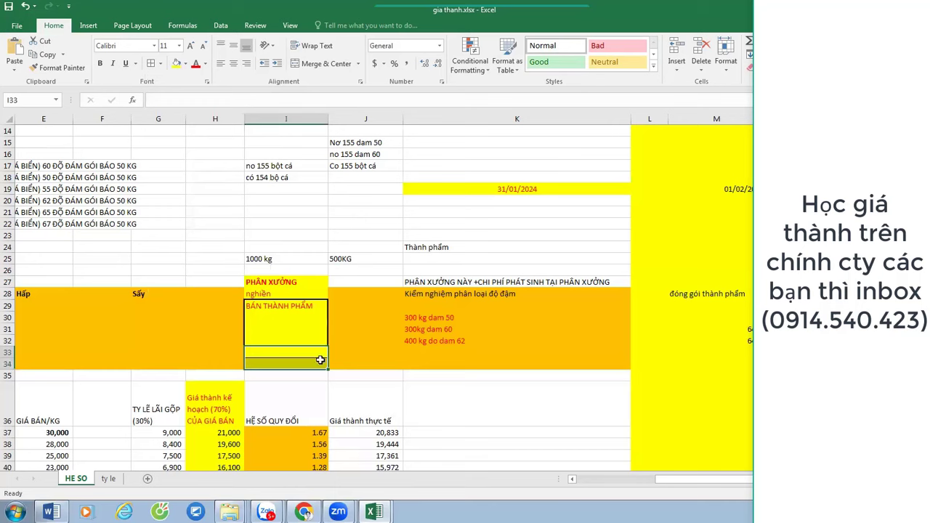
click(541, 325)
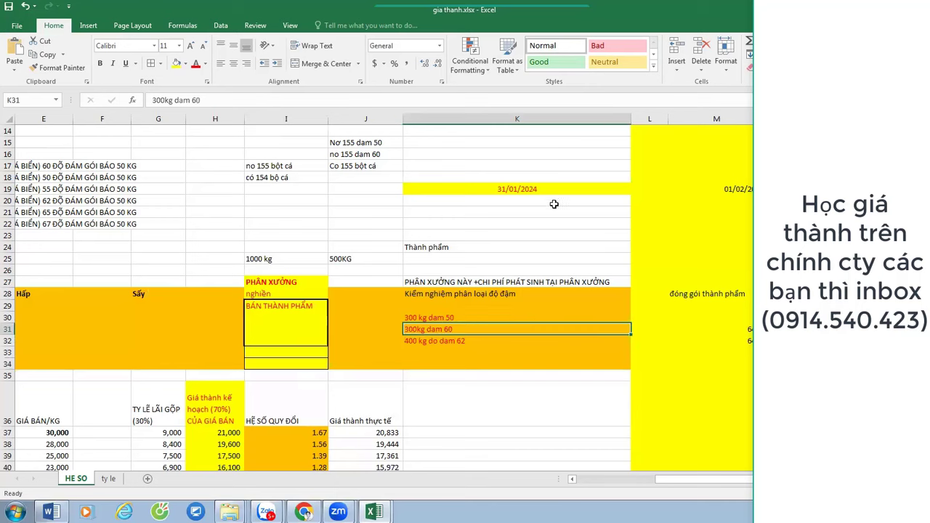
click(555, 293)
click(554, 187)
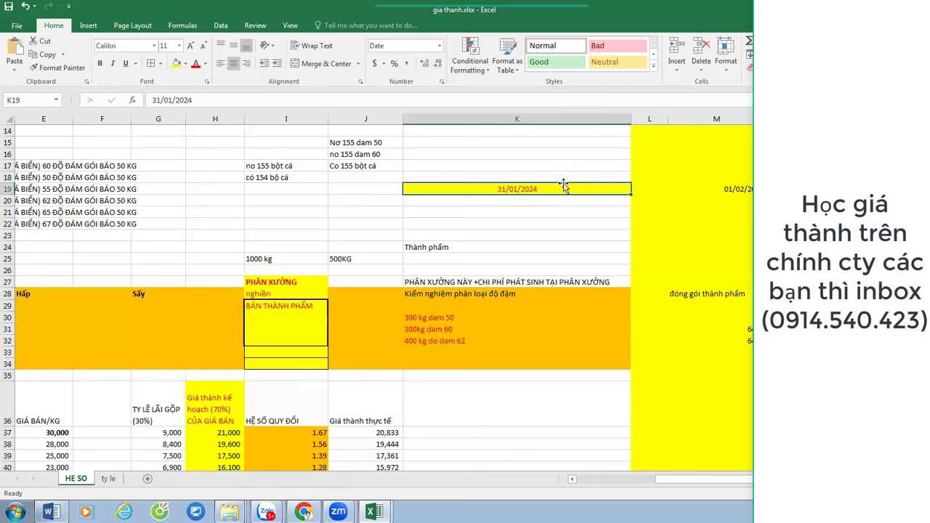
drag(290, 352, 300, 363)
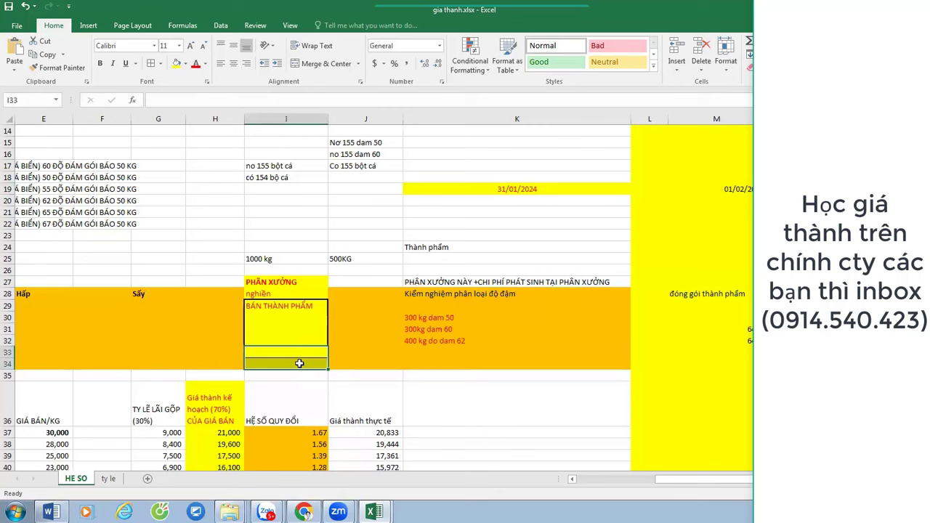
mouse_move(299, 363)
mouse_down()
mouse_move(304, 353)
mouse_move(304, 362)
mouse_up()
scroll(451, 342, down, 1)
scroll(436, 360, down, 2)
scroll(439, 360, up, 2)
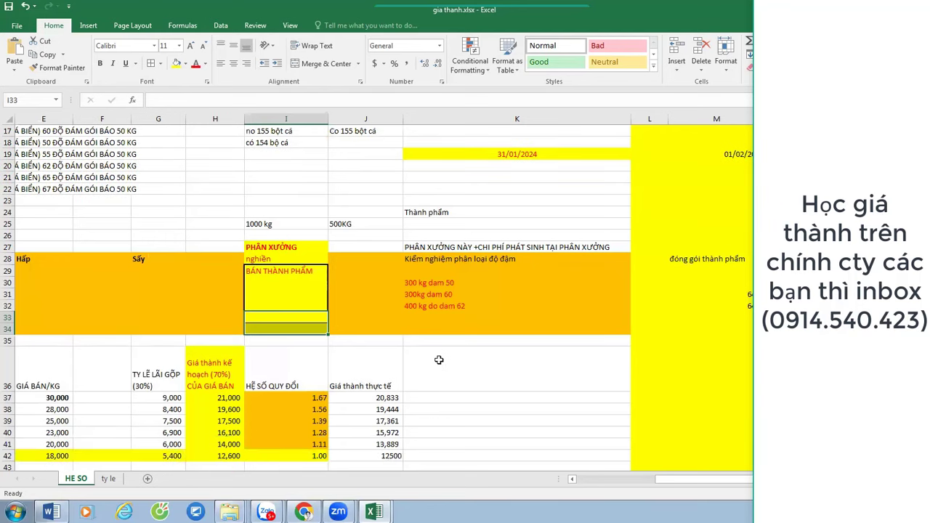
scroll(439, 359, up, 2)
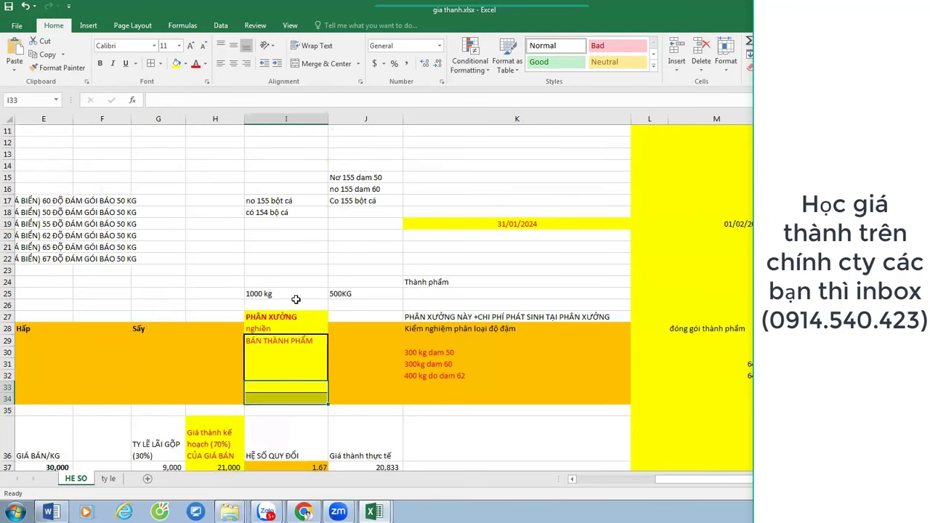
Examine the grinding workshop block I27:I34 together with its finished-goods entry in I17:I18.
click(289, 225)
click(293, 201)
click(290, 222)
click(284, 317)
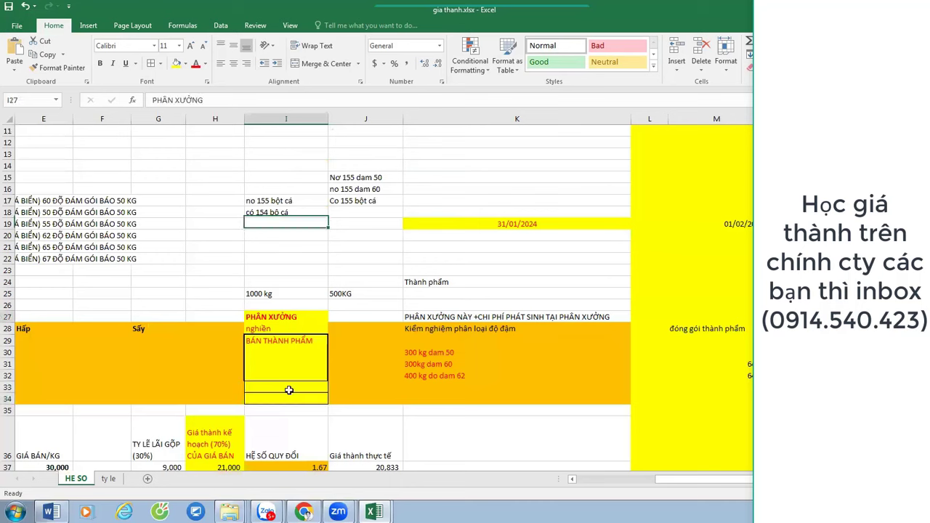
drag(288, 390, 291, 401)
drag(301, 322, 299, 398)
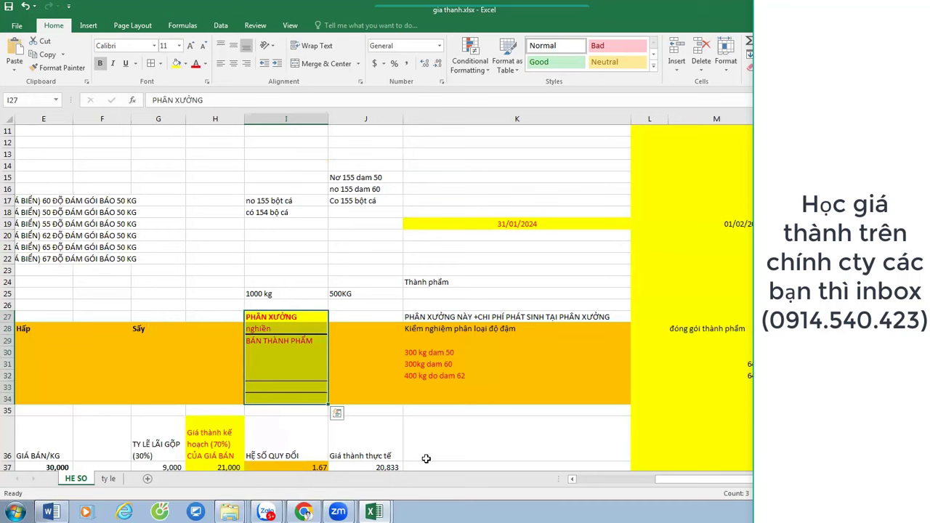
click(601, 486)
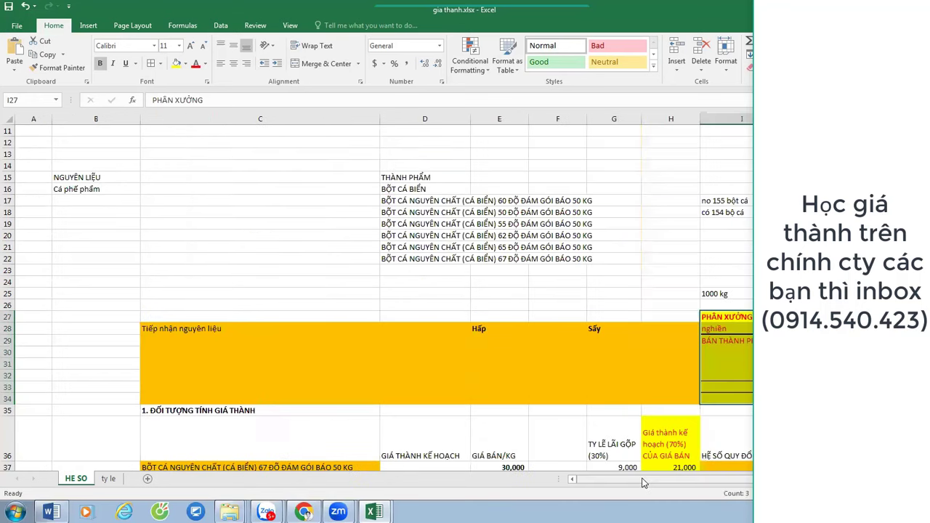
key(shift+Up)
key(shift+Up)
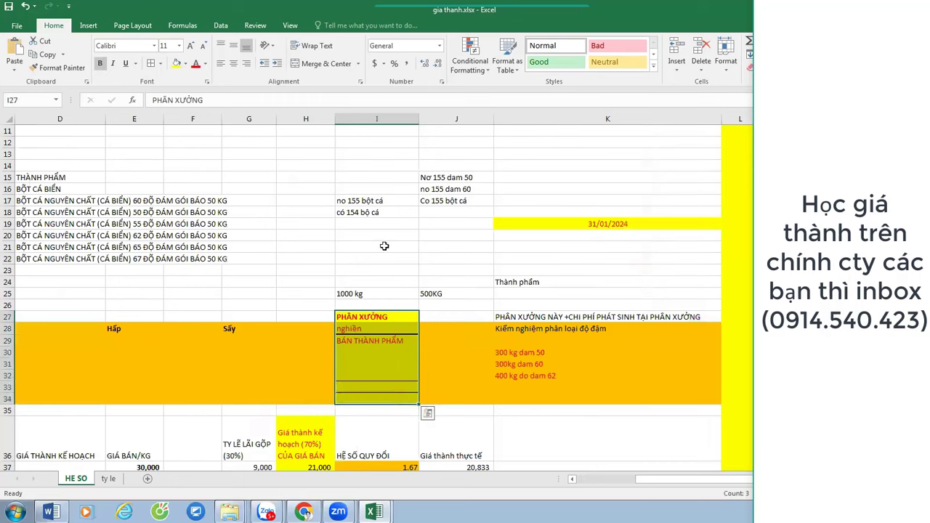
Correct the grinding workshop's credit line in I18 to "có 154 bột cá".
click(372, 211)
double_click(373, 211)
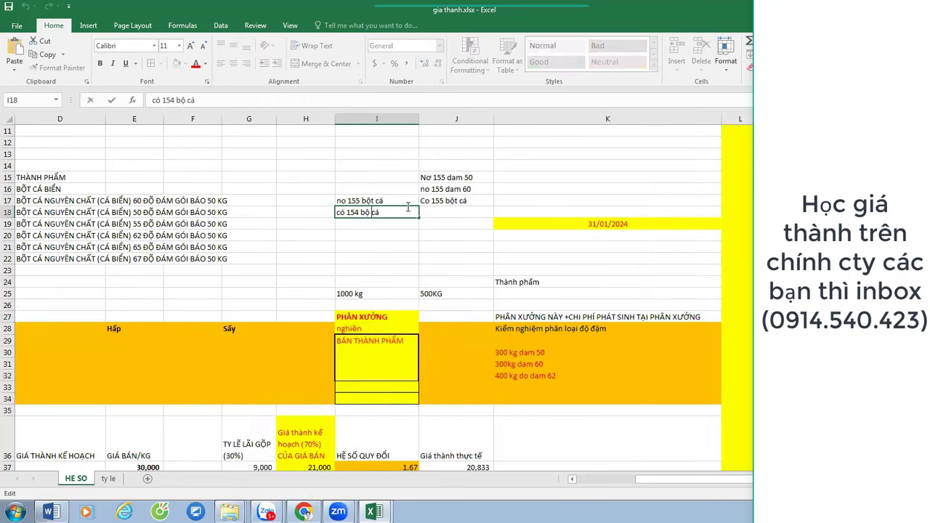
text(t)
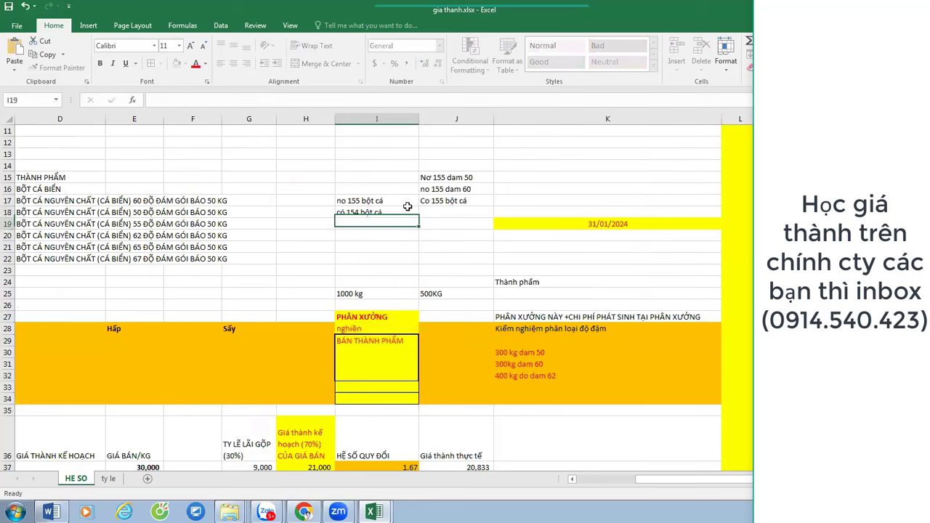
key(Return)
key(Up)
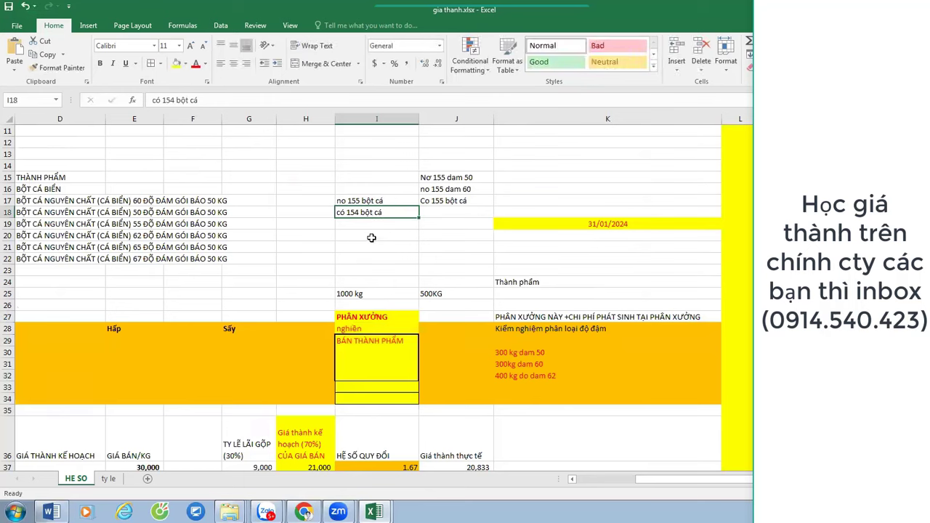
Fill the testing workshop's entry in J15:J17 with yellow.
drag(376, 317, 381, 391)
scroll(429, 377, down, 3)
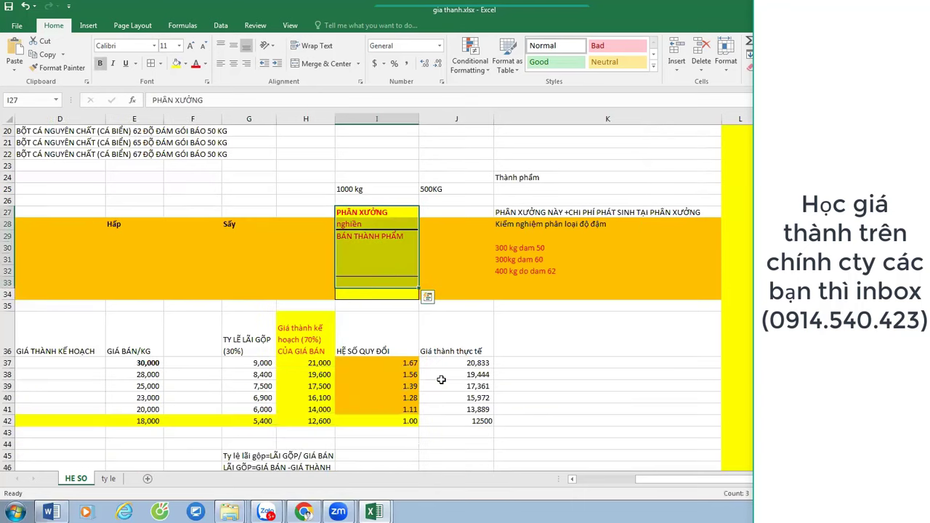
click(457, 305)
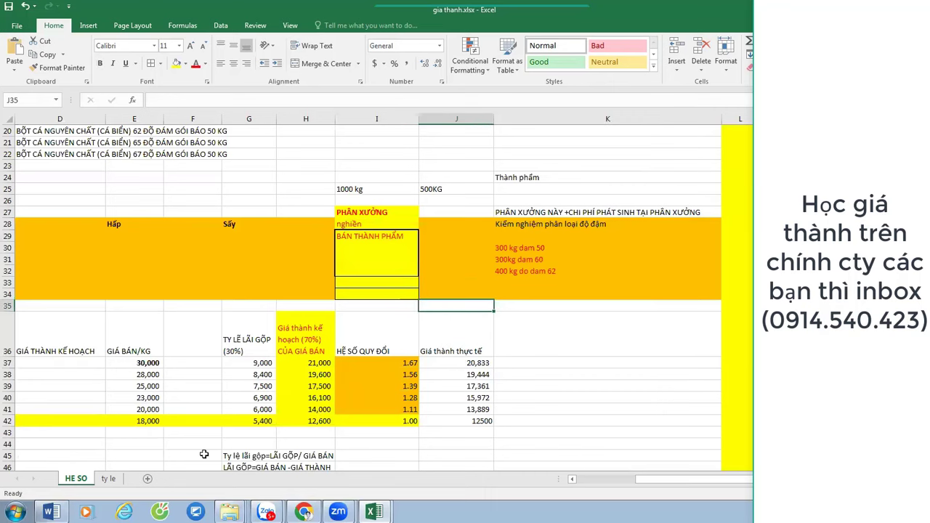
scroll(341, 354, up, 2)
drag(464, 143, 471, 167)
click(177, 64)
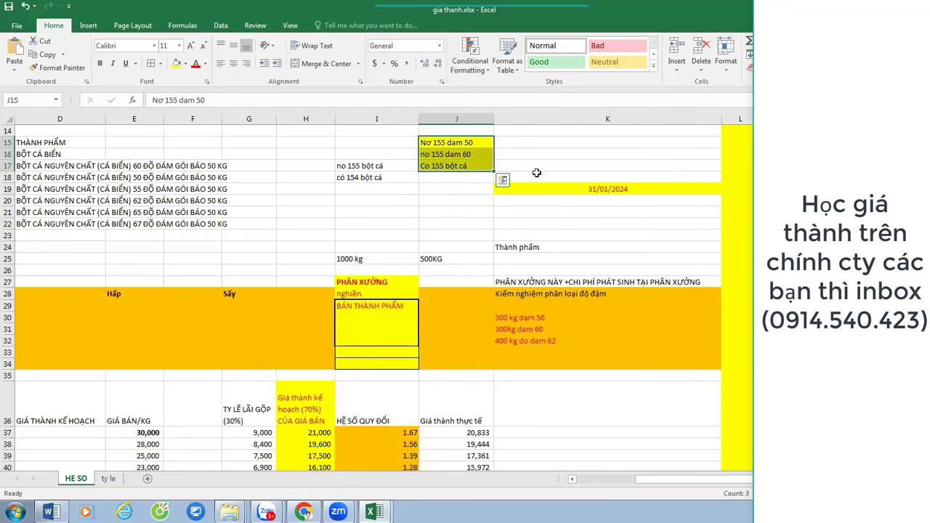
Compare the testing workshop's block K28:K34 with the grinding workshop's semi-finished block I29:I34.
scroll(517, 178, up, 1)
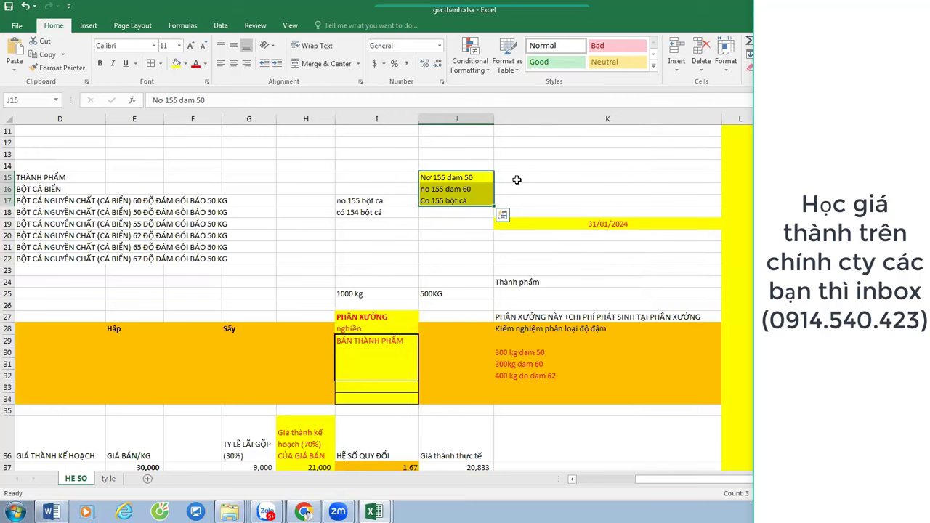
click(523, 353)
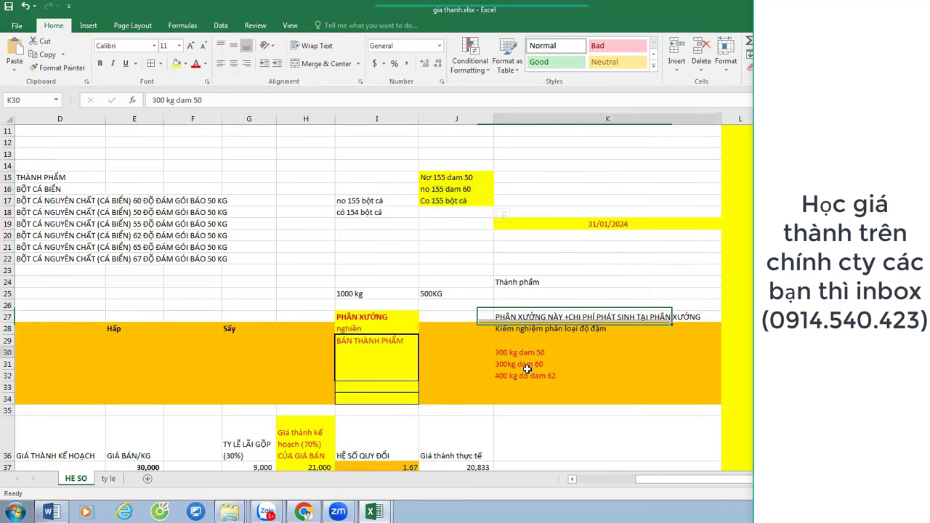
drag(528, 369, 528, 372)
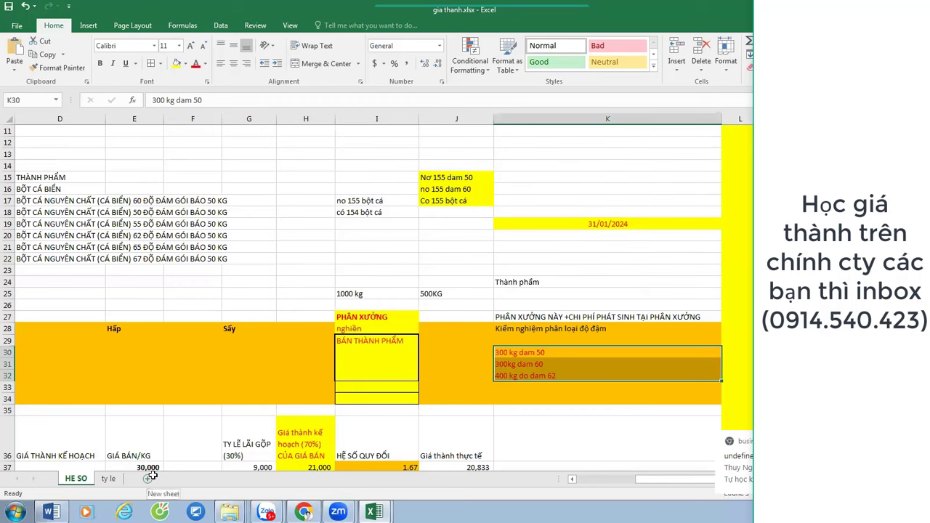
scroll(400, 319, down, 3)
click(405, 307)
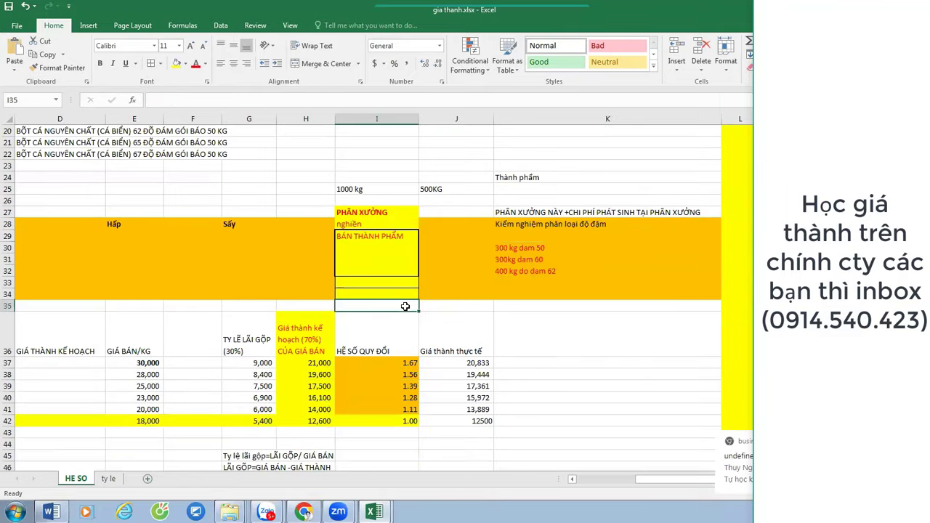
scroll(404, 306, up, 4)
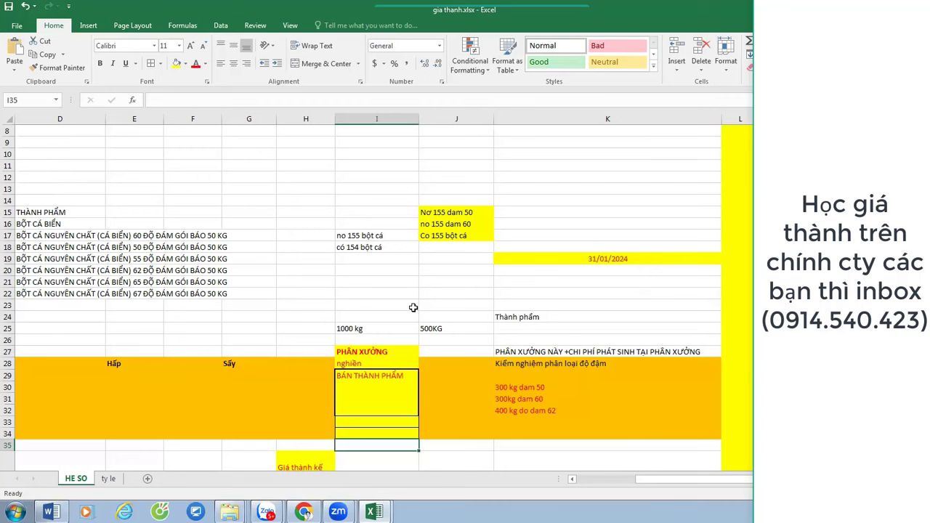
scroll(435, 359, right, 2)
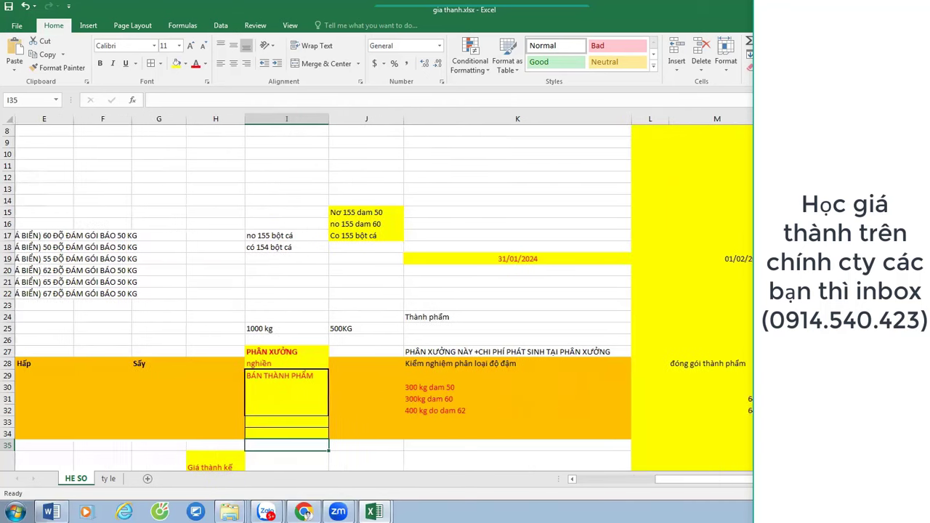
drag(435, 359, 445, 432)
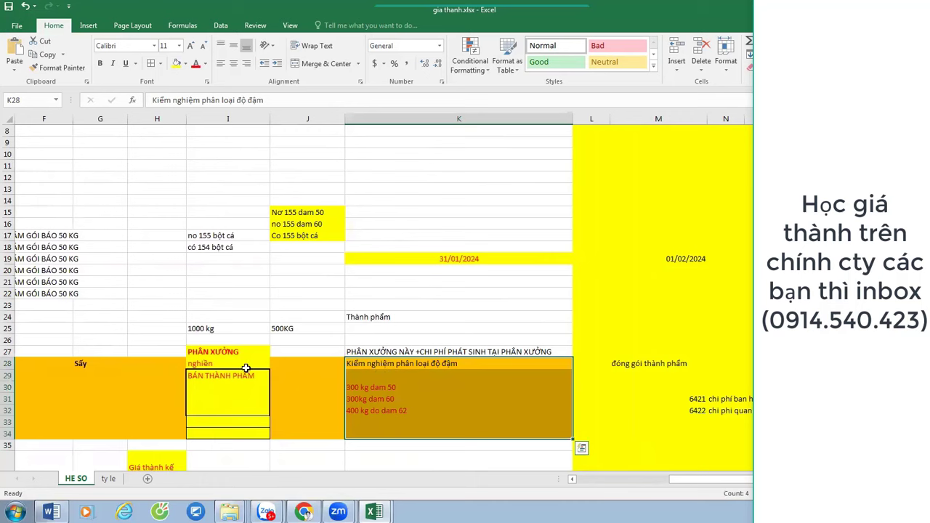
drag(247, 372, 245, 435)
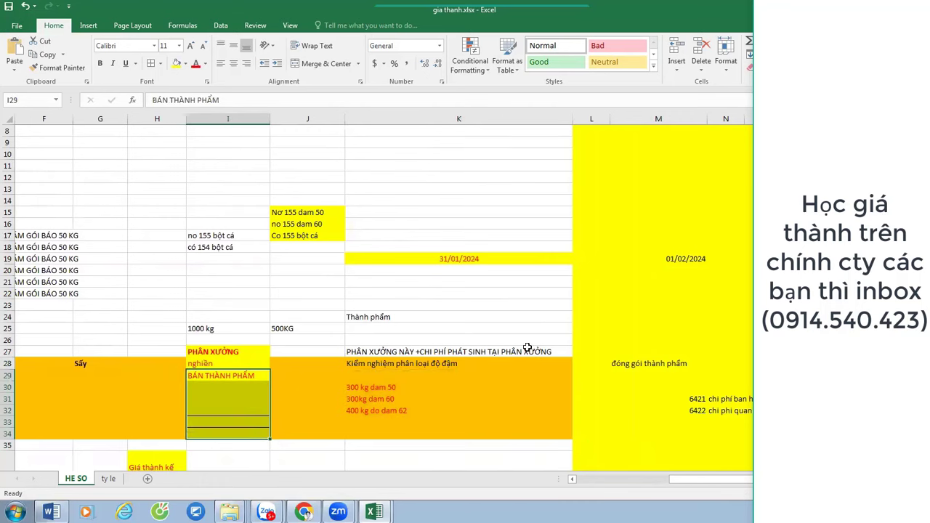
drag(485, 376, 480, 429)
Examine the individual protein-grade quantities in K30, K31 and K32 of the testing workshop.
click(459, 388)
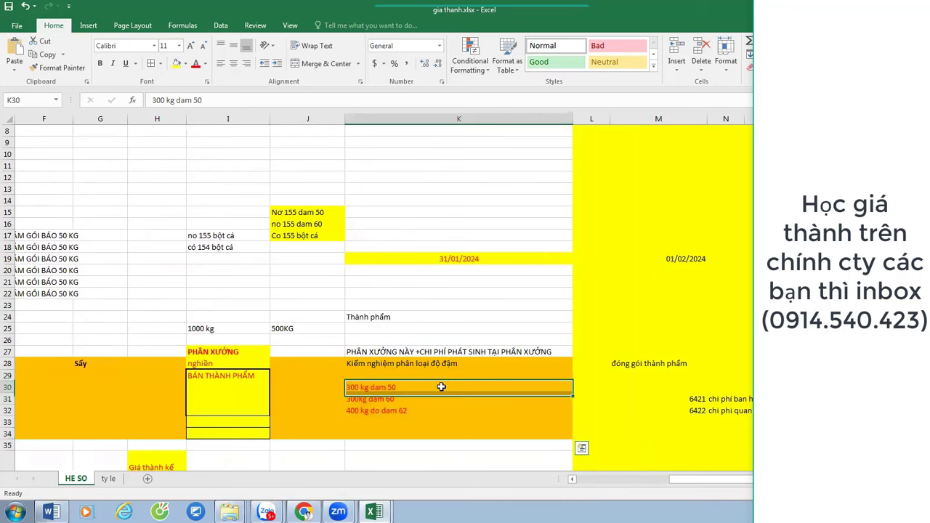
click(424, 400)
drag(449, 409, 442, 383)
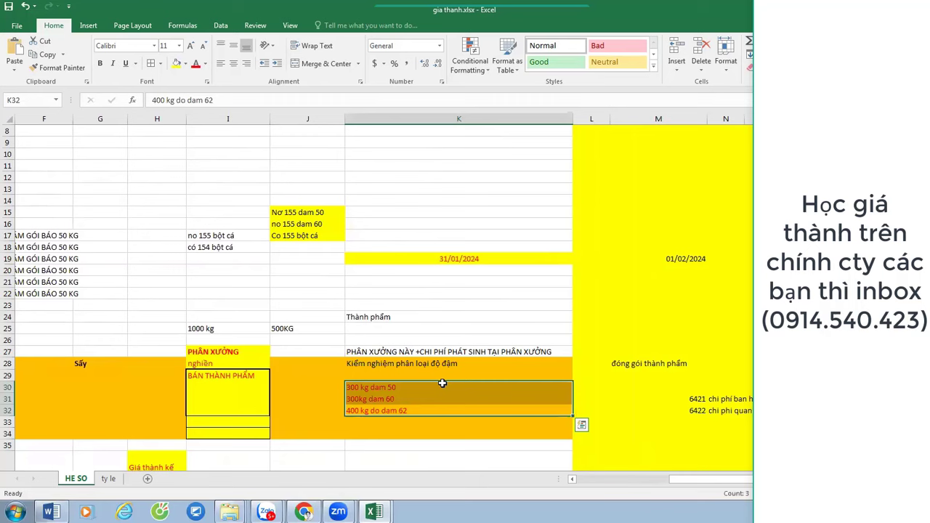
click(433, 388)
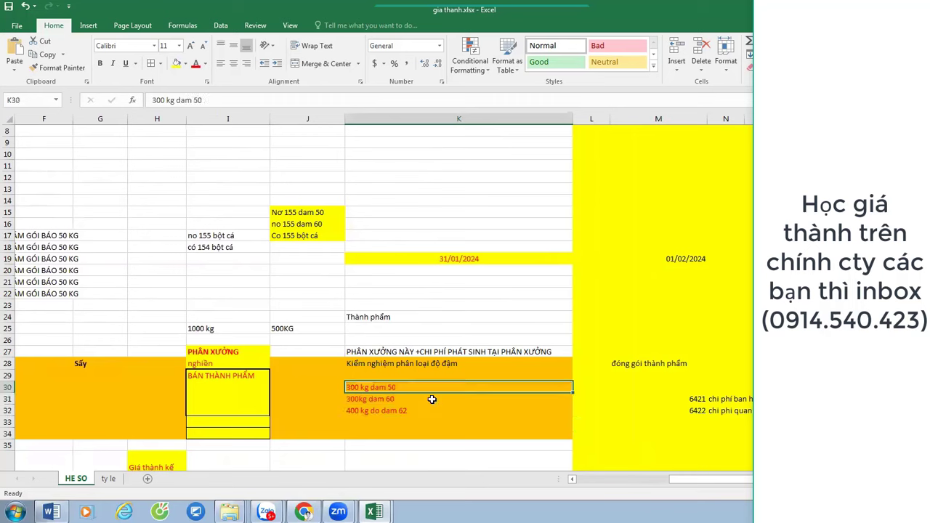
click(433, 399)
click(429, 411)
click(416, 389)
click(431, 412)
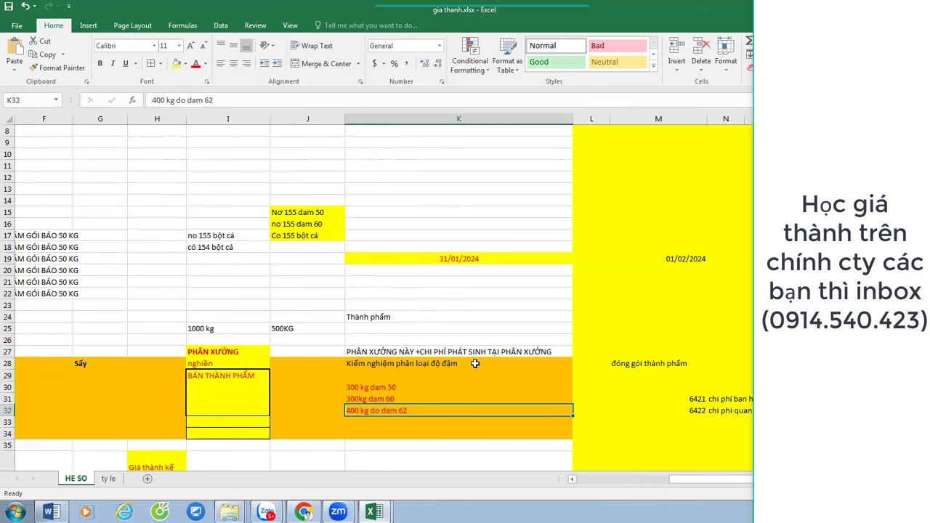
click(450, 399)
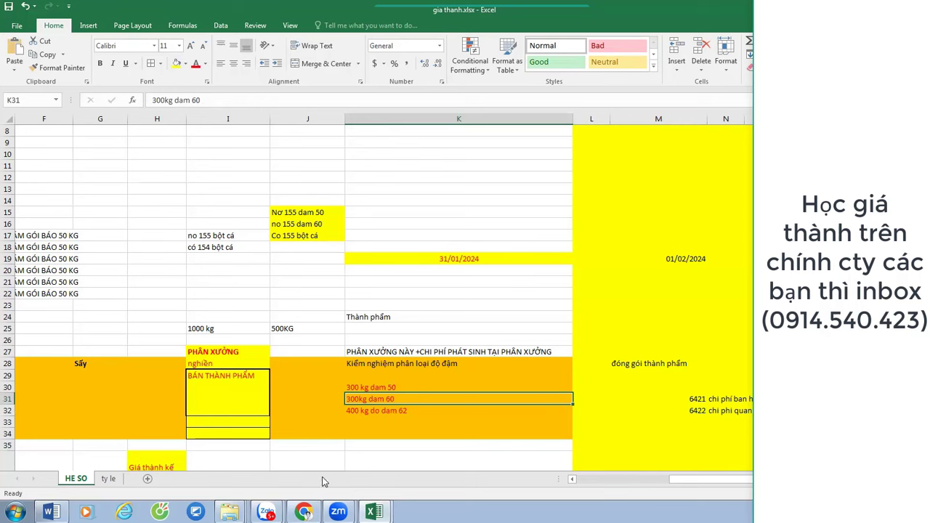
click(397, 387)
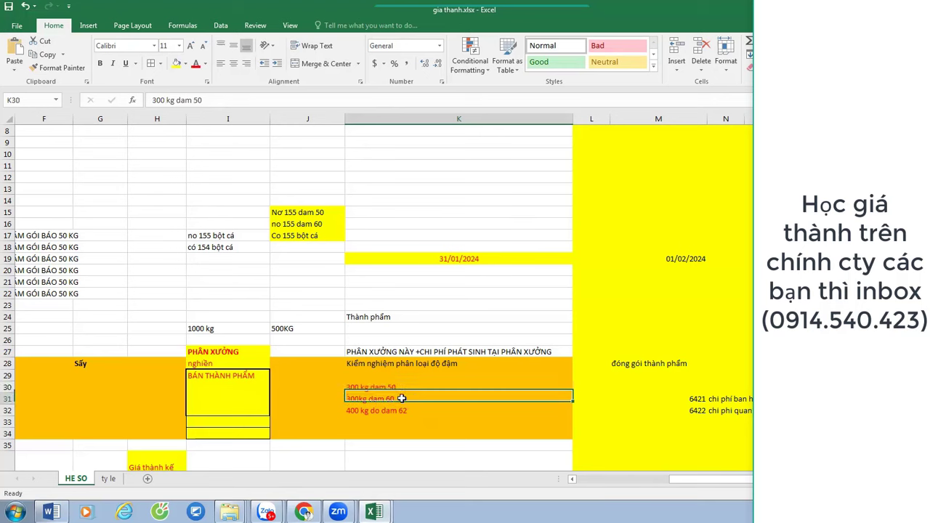
click(409, 397)
click(415, 385)
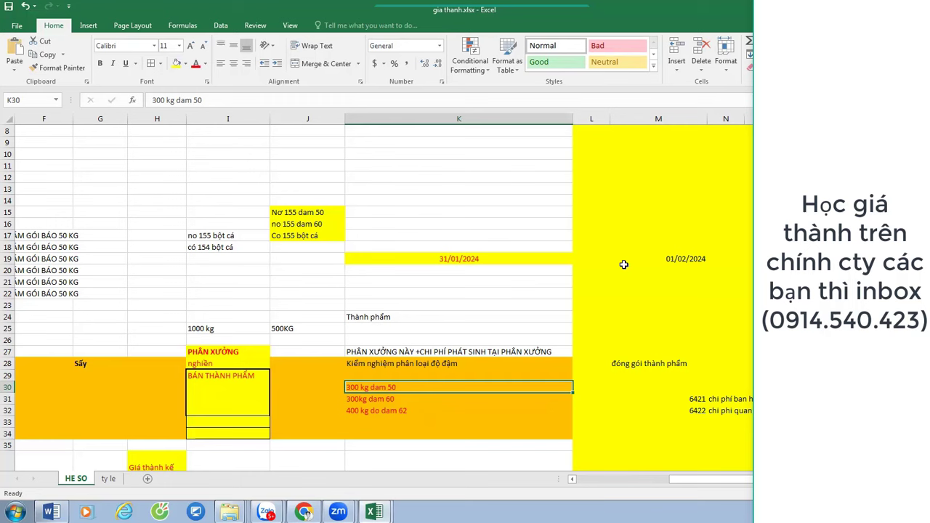
Review the testing workshop's column from the "Thành phẩm" label in K24 down to the end of its block in K34.
click(741, 271)
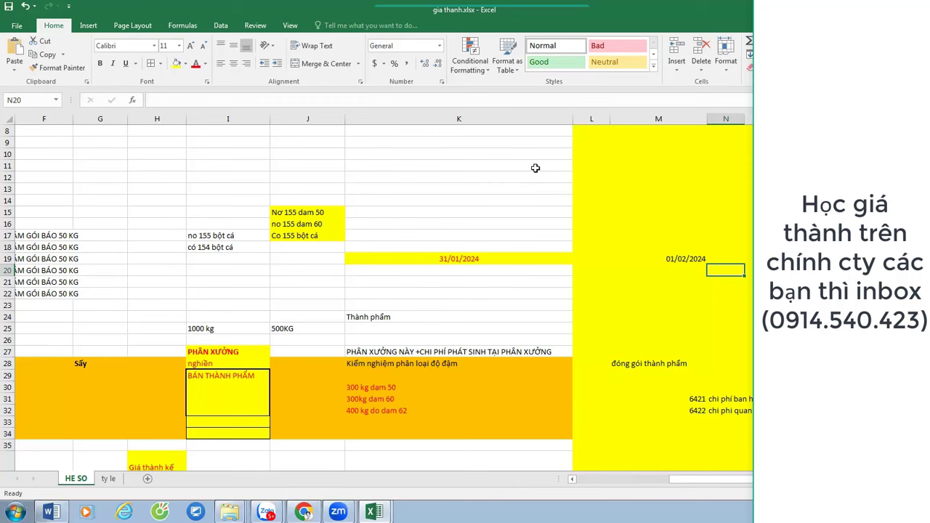
click(466, 319)
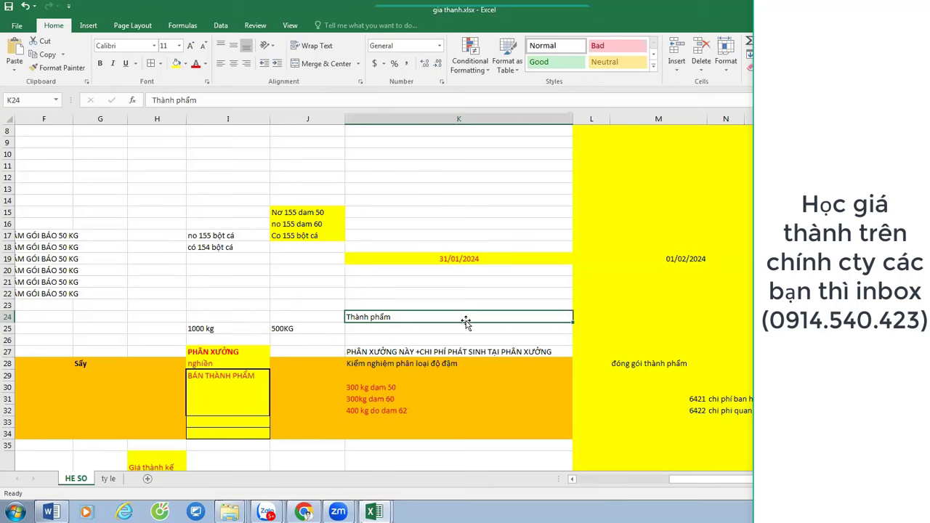
key(Down)
key(Down)
key(Down)
key(Down)
key(Down)
key(Down)
key(Down)
key(Down)
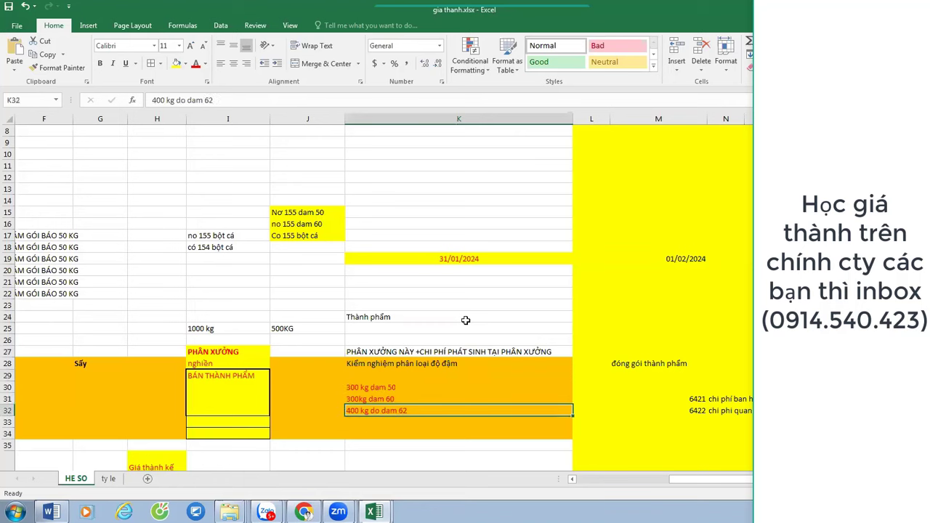
key(Down)
key(Down)
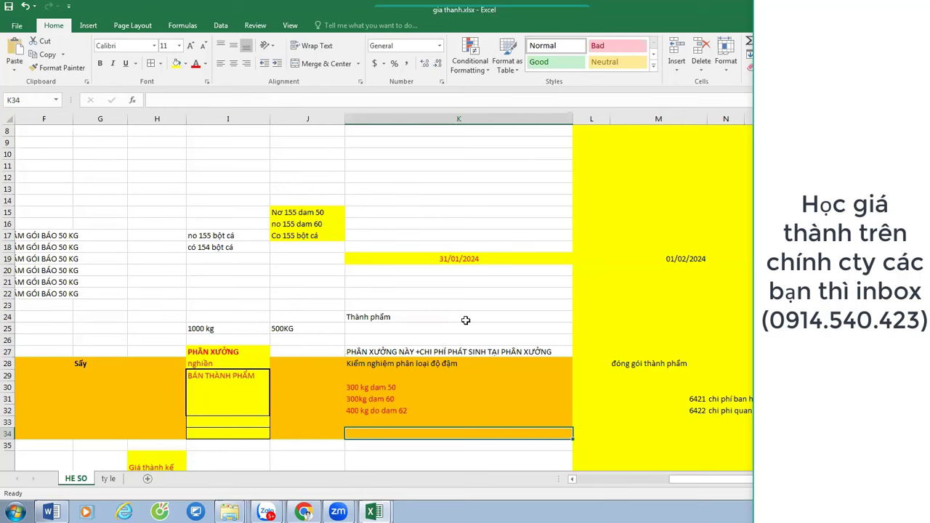
key(Up)
key(Up)
key(Up)
key(Up)
key(Up)
key(Up)
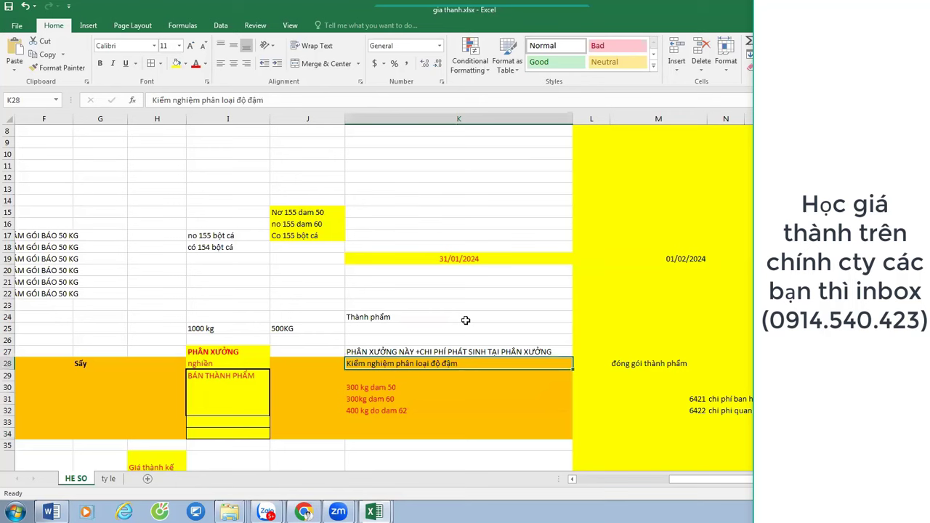
key(Down)
key(Down)
key(Down)
key(Down)
key(Down)
key(Down)
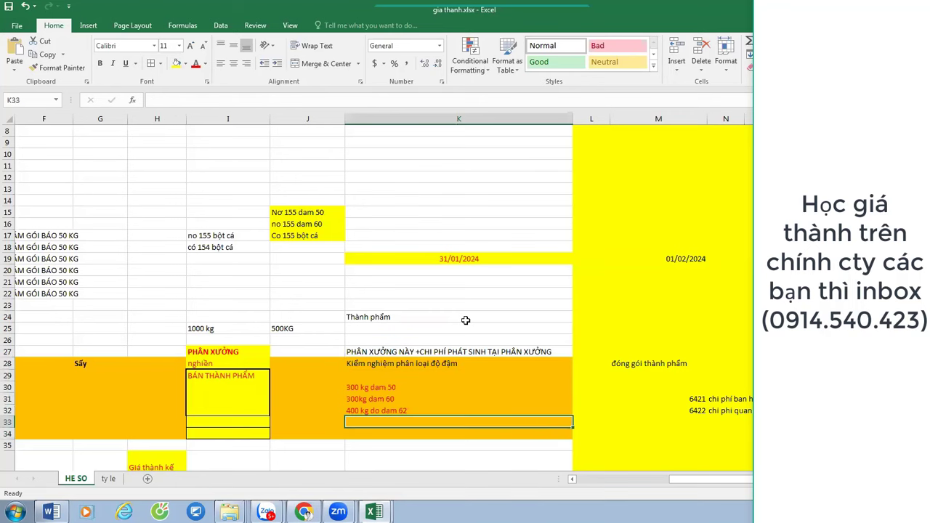
key(Left)
key(Left)
key(Left)
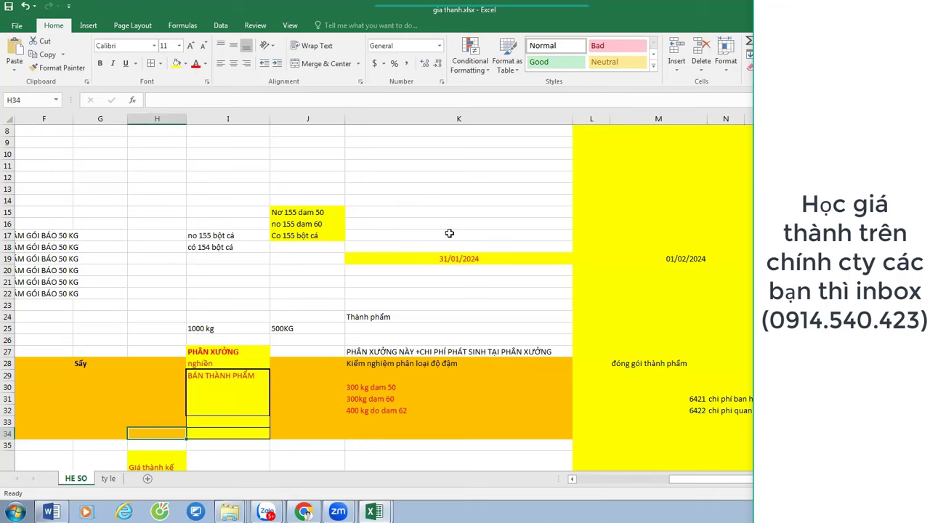
Fill the testing workshop's grade 50 and grade 62 quantities in K30 and K32 with yellow.
scroll(335, 179, up, 3)
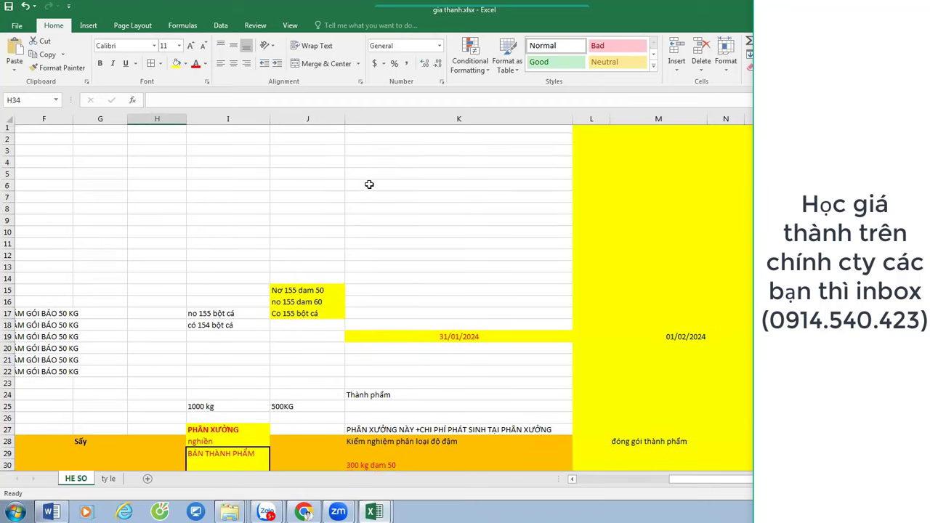
click(335, 179)
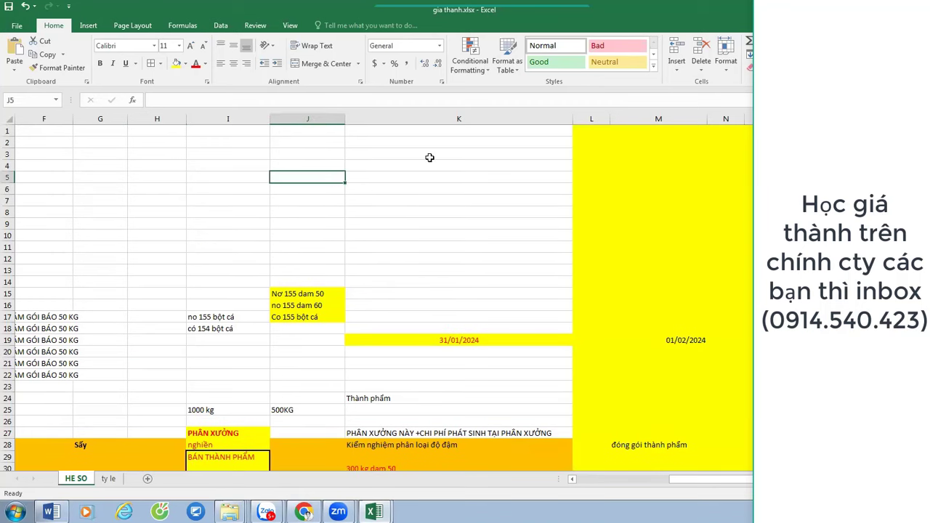
scroll(436, 178, down, 5)
scroll(447, 182, up, 4)
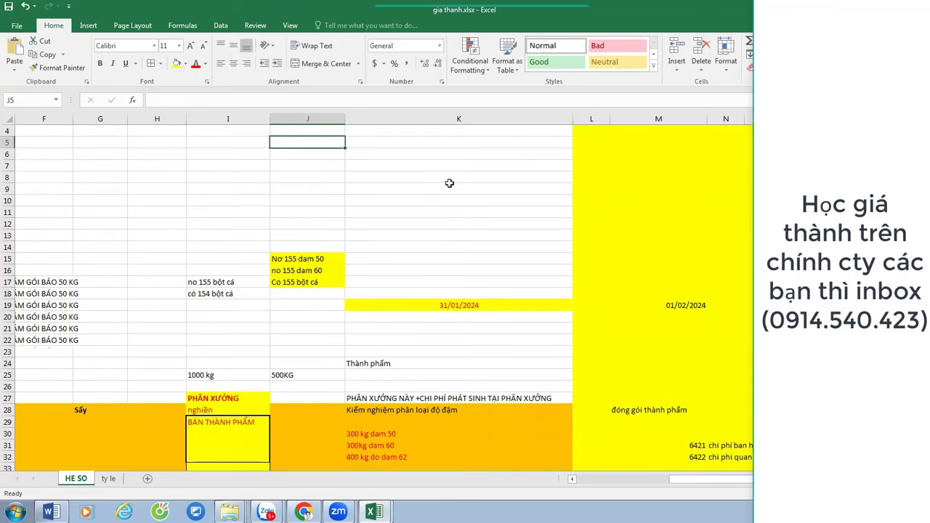
scroll(449, 183, down, 2)
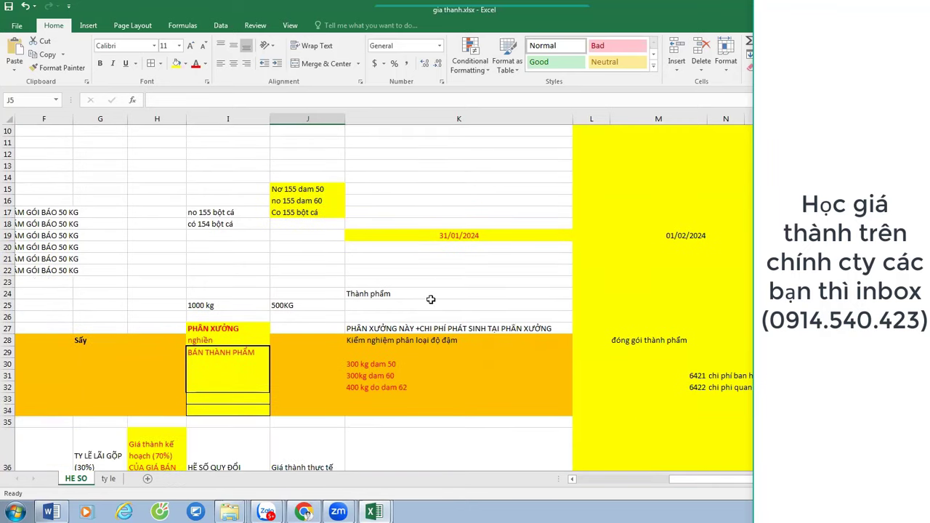
click(401, 363)
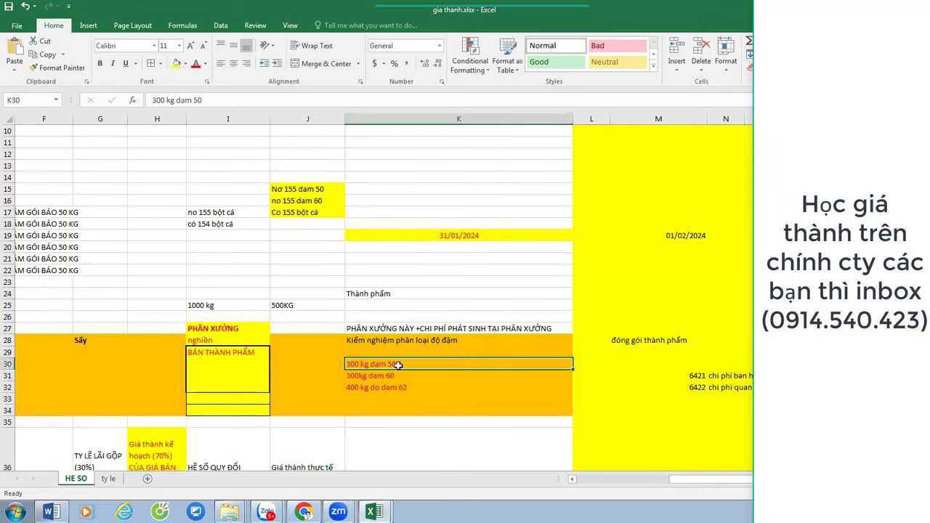
ctrl+click(437, 389)
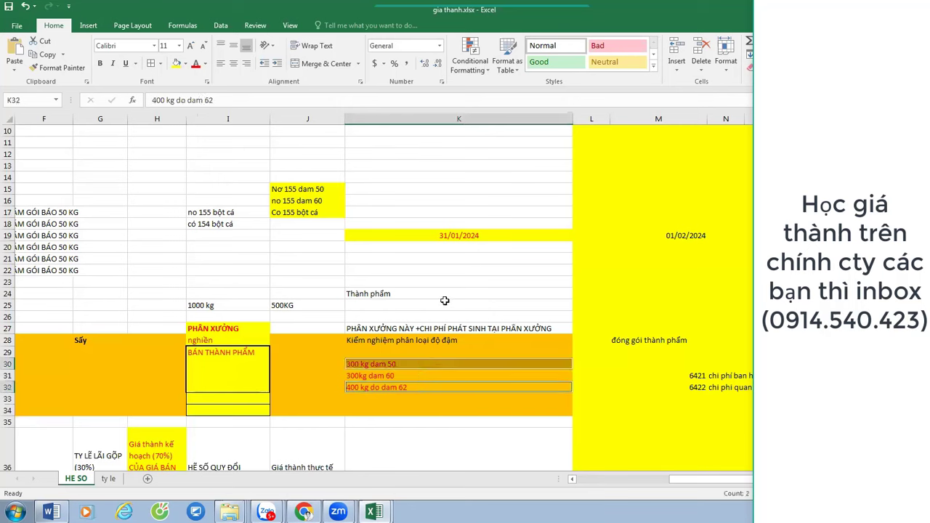
click(176, 64)
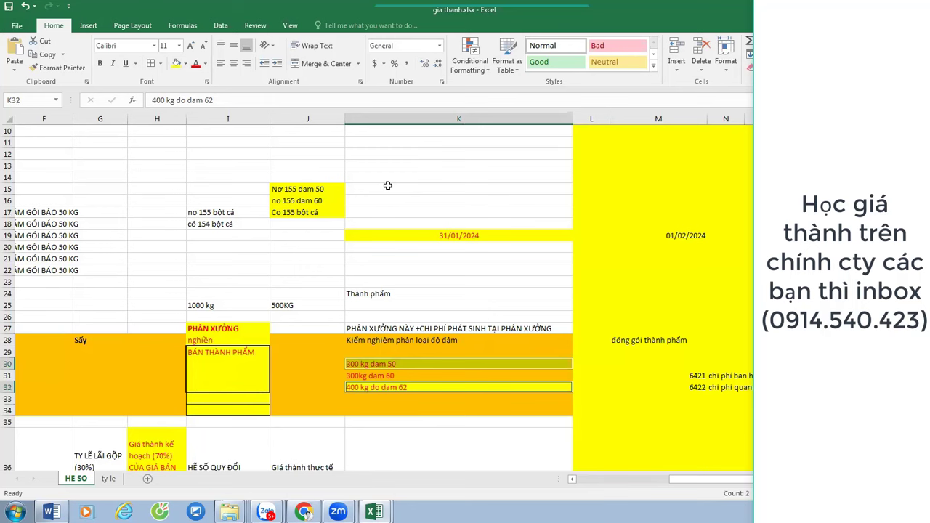
Enter account 155 in both I6 and I7, and add the column header "sl" in J5.
scroll(389, 184, up, 2)
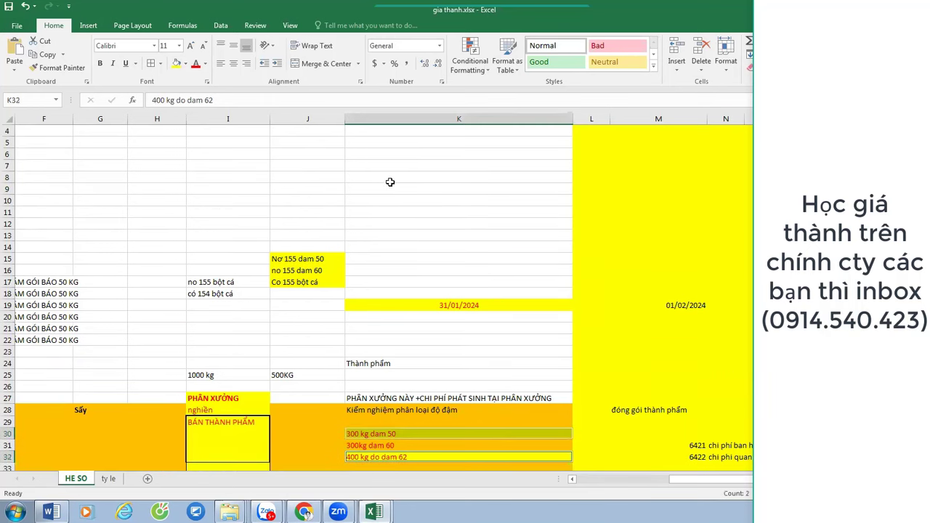
click(235, 155)
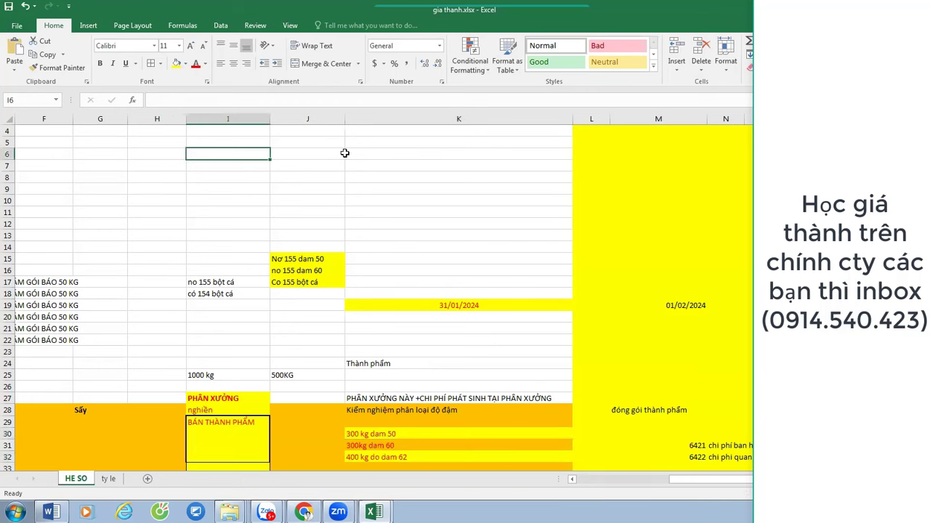
text(155)
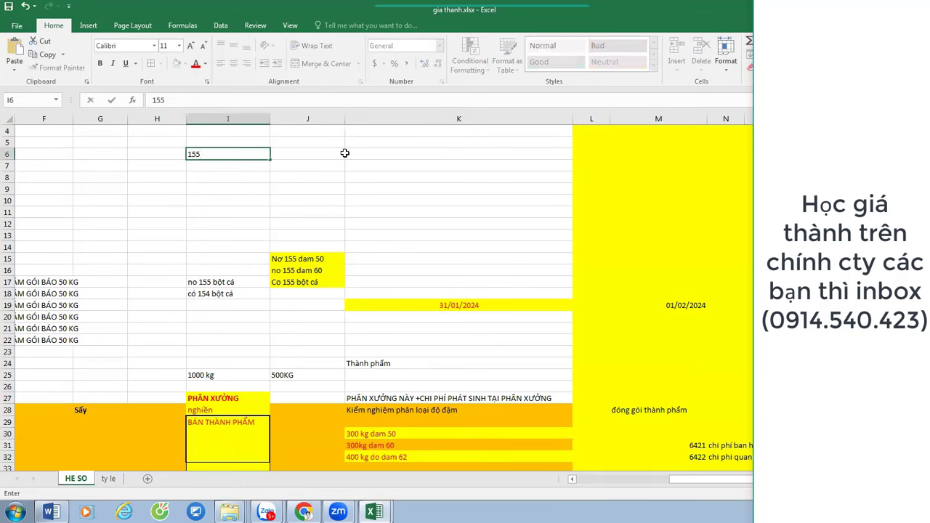
key(Return)
text(155)
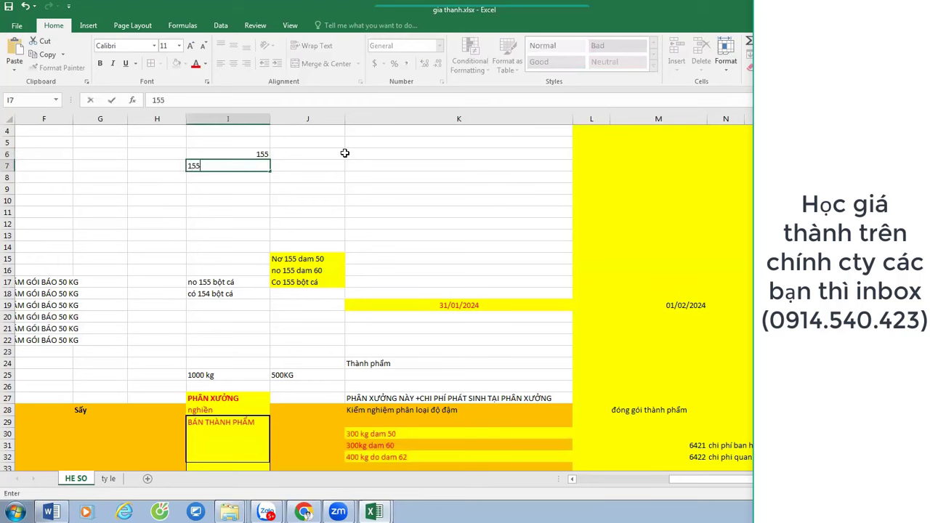
key(Return)
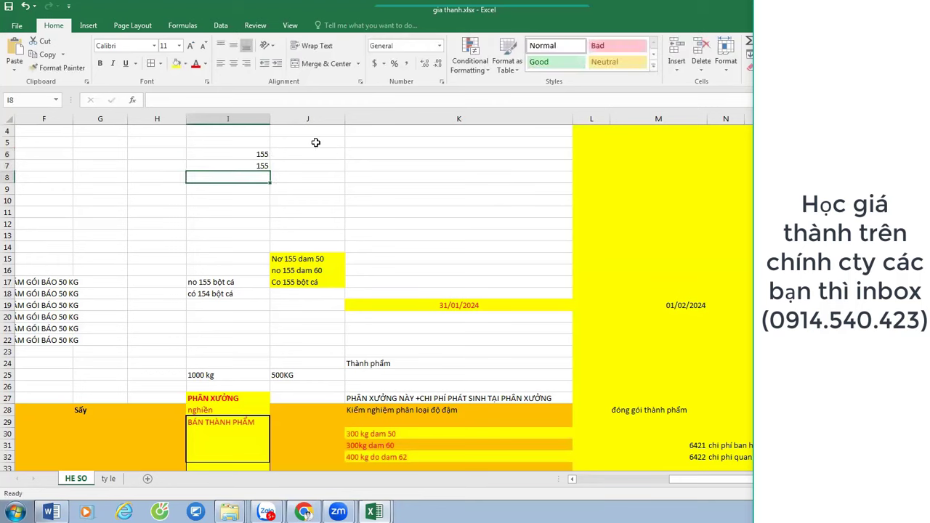
click(316, 141)
text(sl)
key(Return)
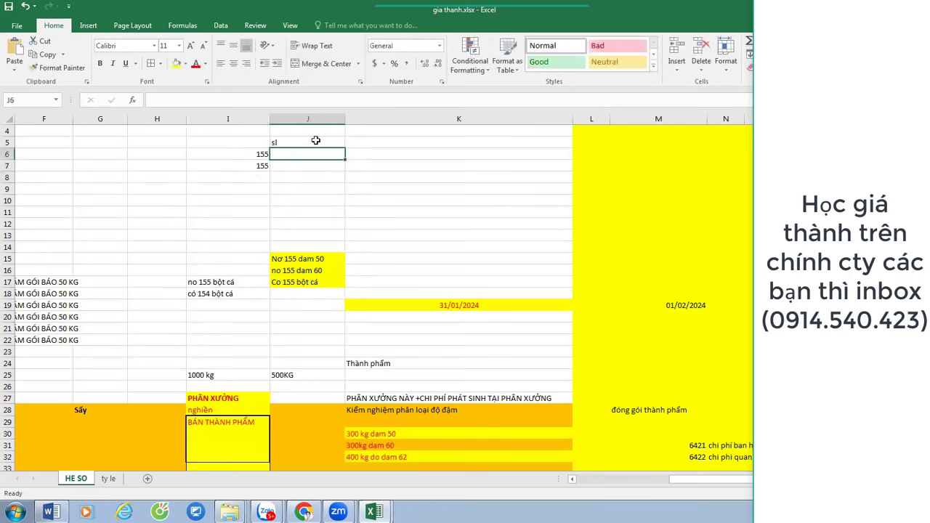
Enter the quantities 300 kg in J6 and 400 kg in J7 beside the account 155 rows.
text(300 kg)
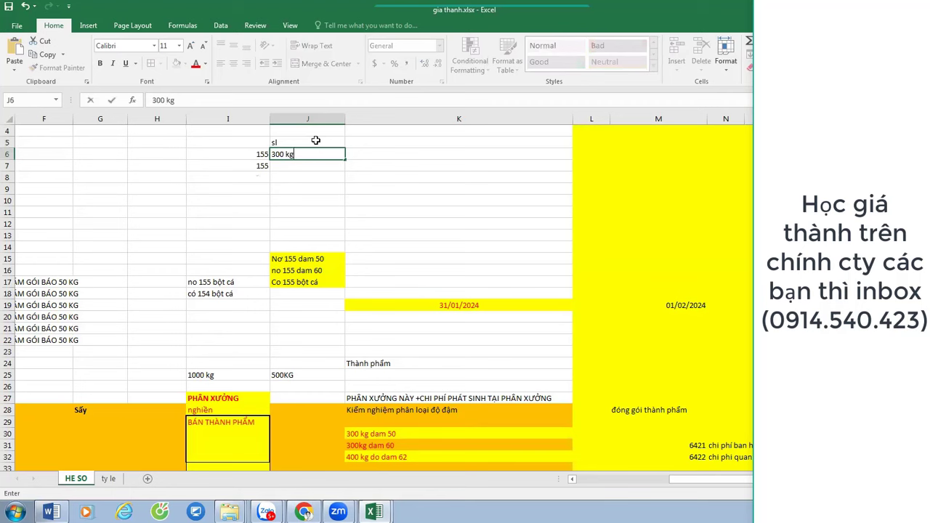
key(Return)
text(400 kg)
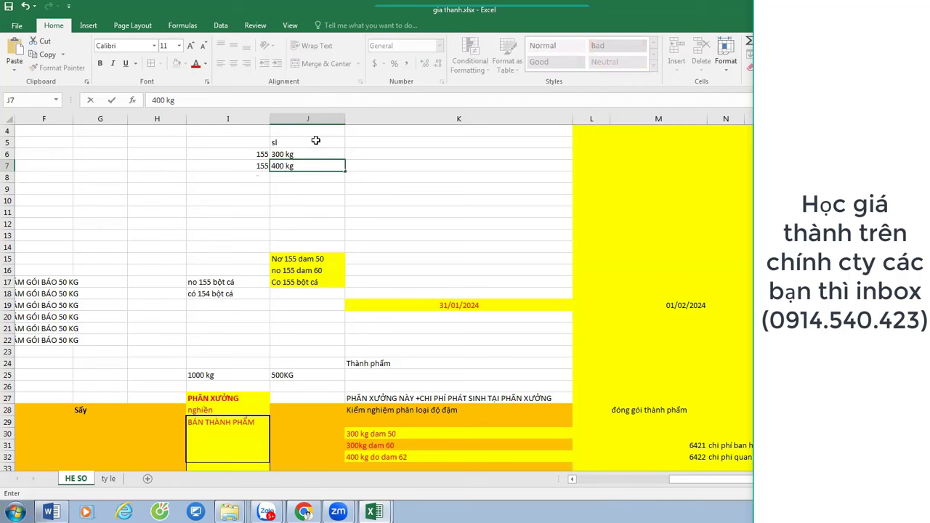
Add the column header "do dam" in K5 with grades 50 in K6 and 62 in K7.
key(Right)
key(Up)
key(Up)
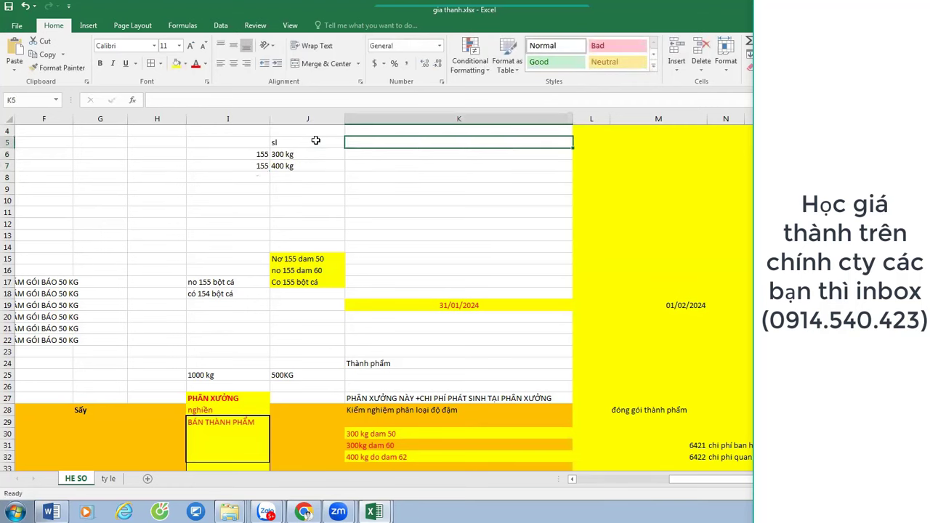
text(do dam)
key(Return)
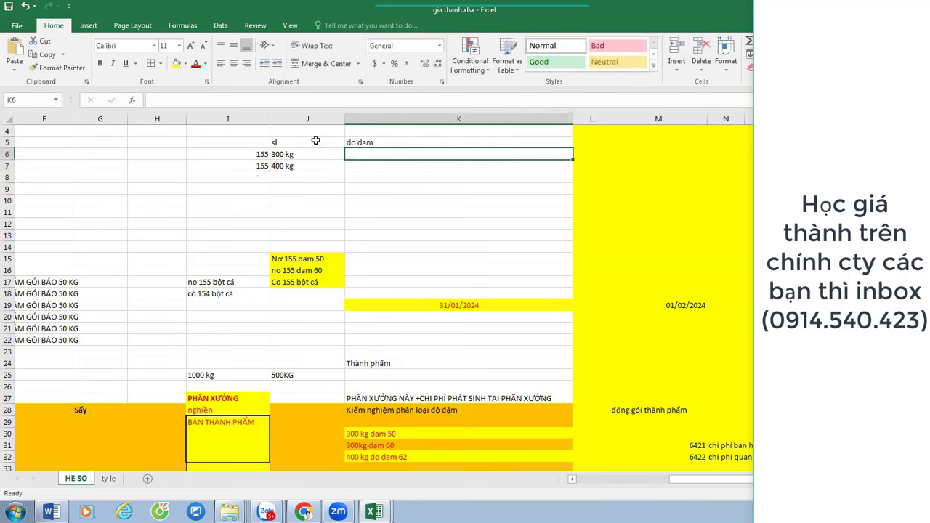
text(50)
key(Return)
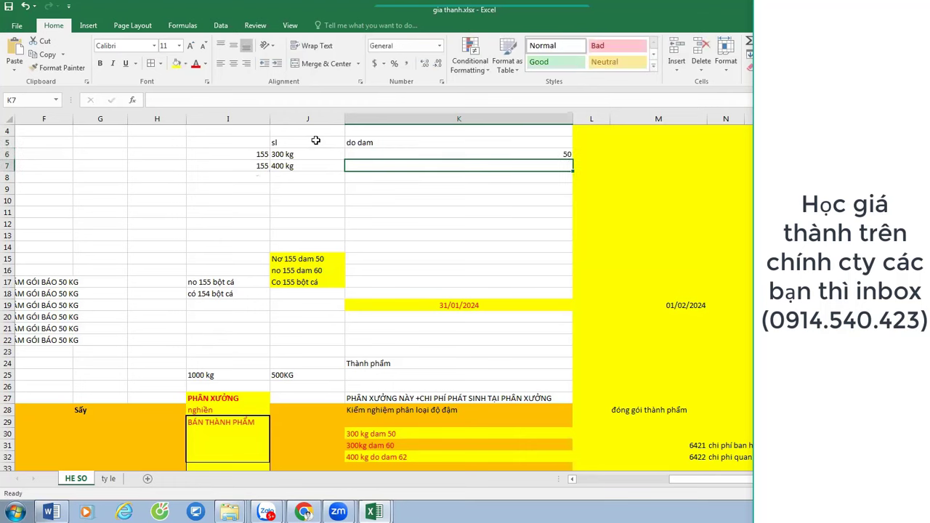
text(62)
key(Return)
Enter the period title "Thang 1/2024" in K4 above the "do dam" header.
key(Up)
key(Up)
key(Up)
key(Up)
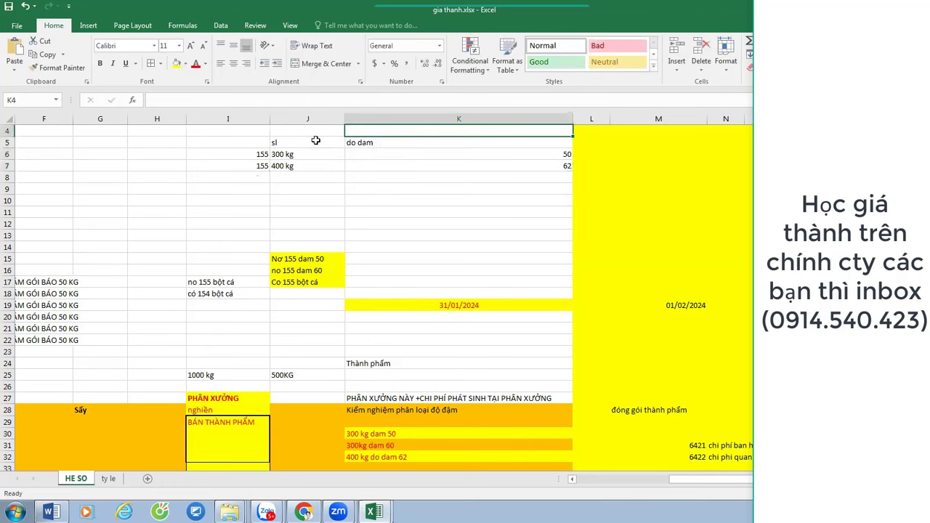
text(Thang 1/2024)
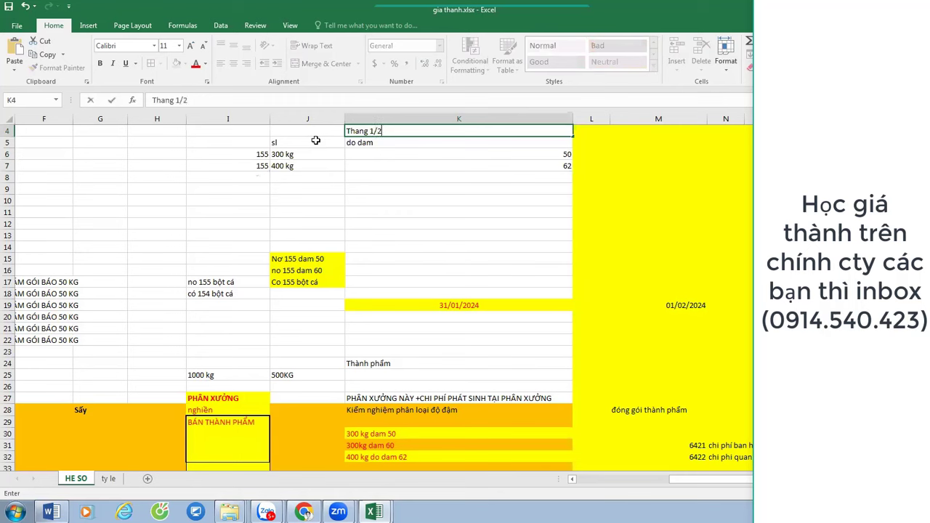
key(Return)
Insert 14 blank rows above row 8, directly below the small account 155 table.
key(Up)
key(Right)
key(Down)
key(Down)
key(Down)
key(Down)
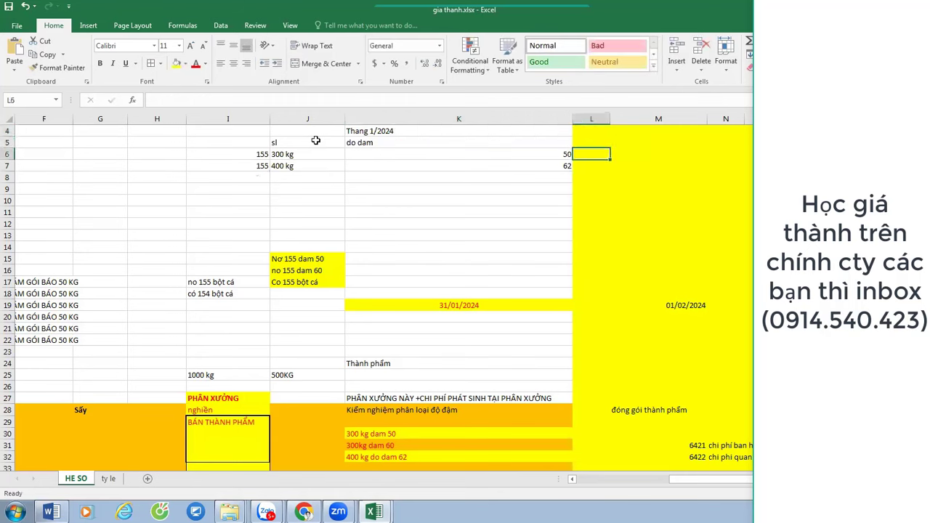
drag(7, 177, 8, 248)
key(ctrl+shift+plus)
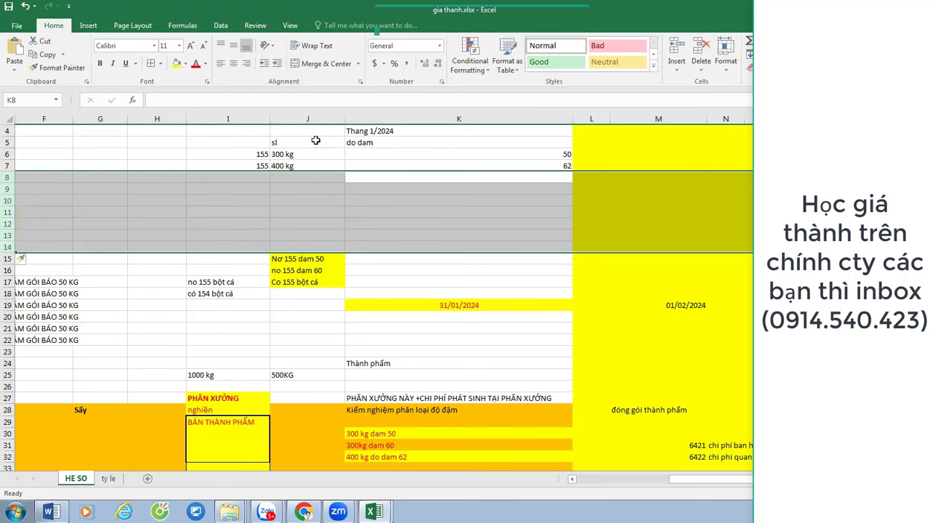
key(ctrl+shift+plus)
Enter the customer-order note "Thang 2/2024. Khach hang mua do dam 57" in K9.
key(Down)
text(Th)
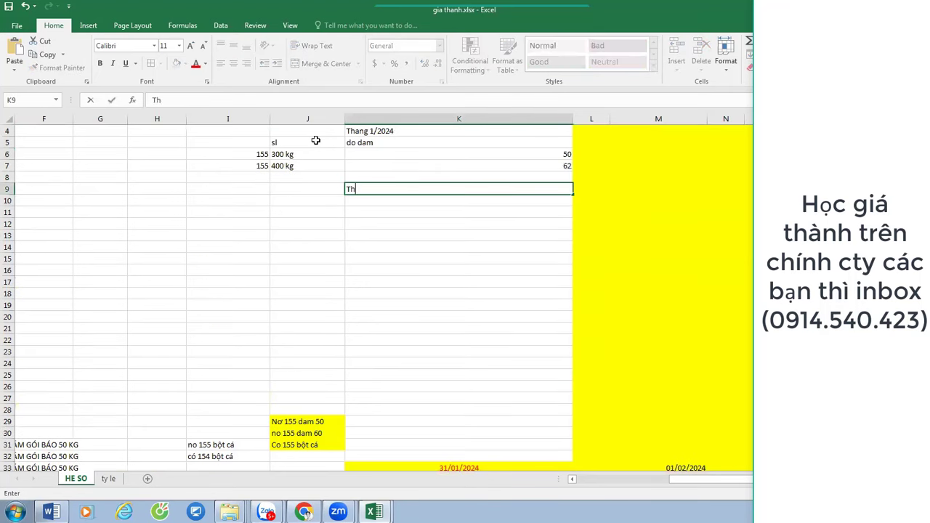
text(ang 2/2024. Khach hang )
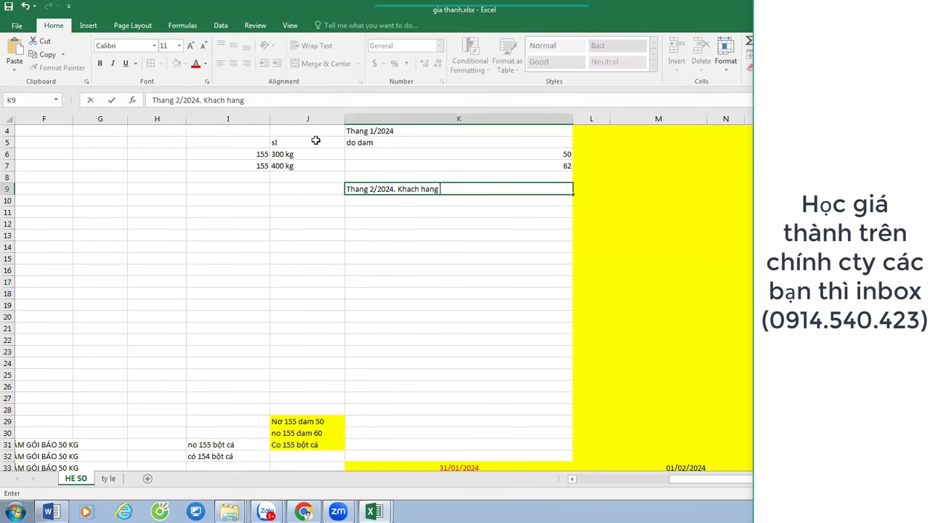
text(mua do dam 57)
key(Return)
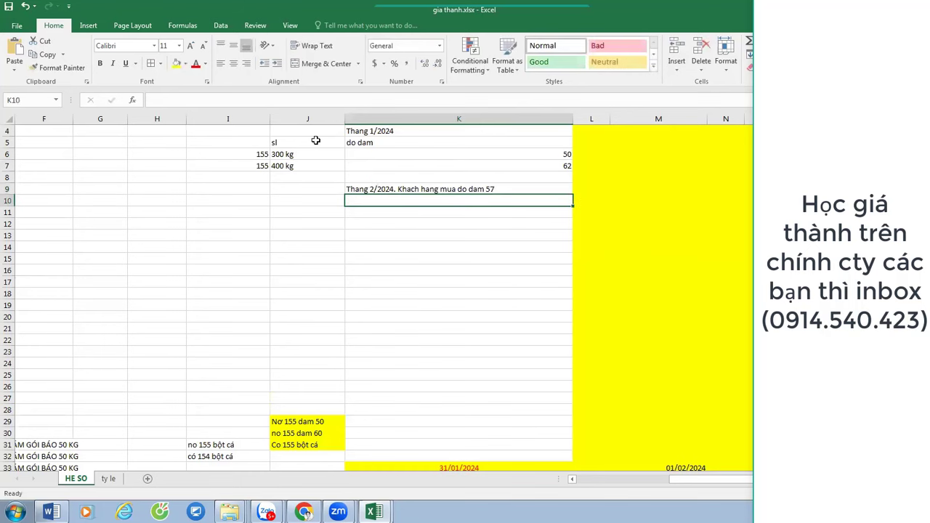
Enter the ordered quantity of 350 kg in J10, one row below the customer-order note.
key(Left)
key(Left)
key(Right)
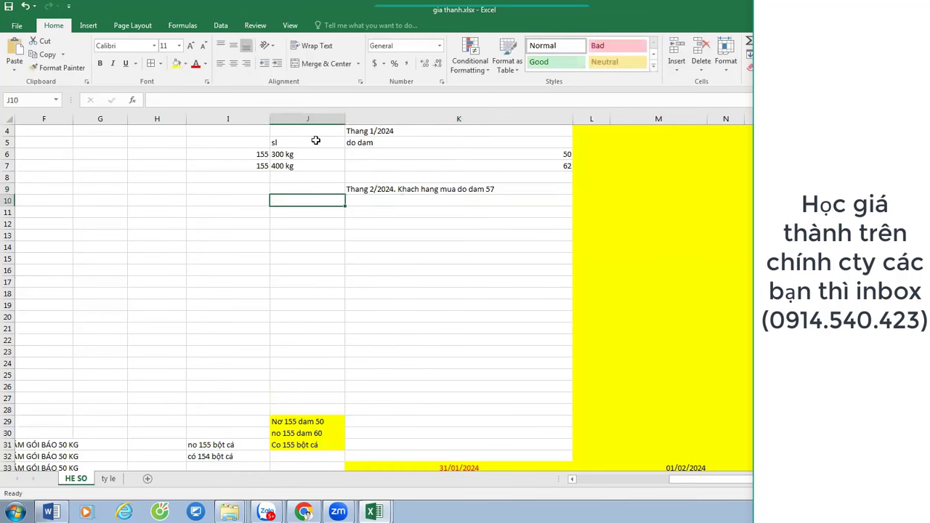
key(Right)
key(Left)
key(Left)
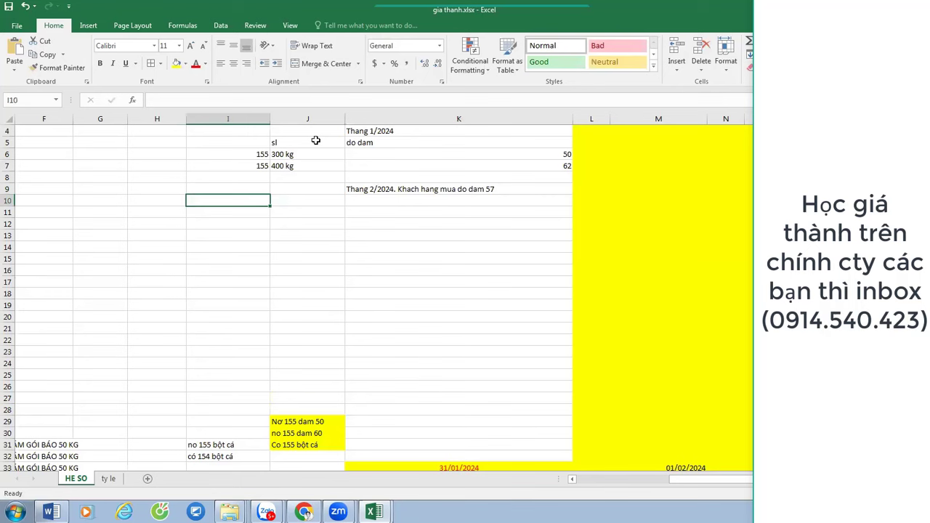
key(Right)
text(350 kg)
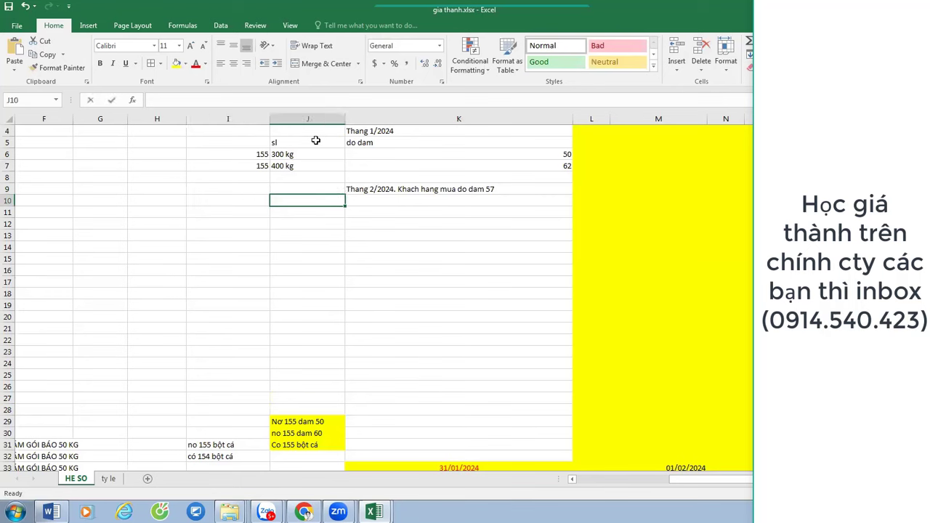
key(Return)
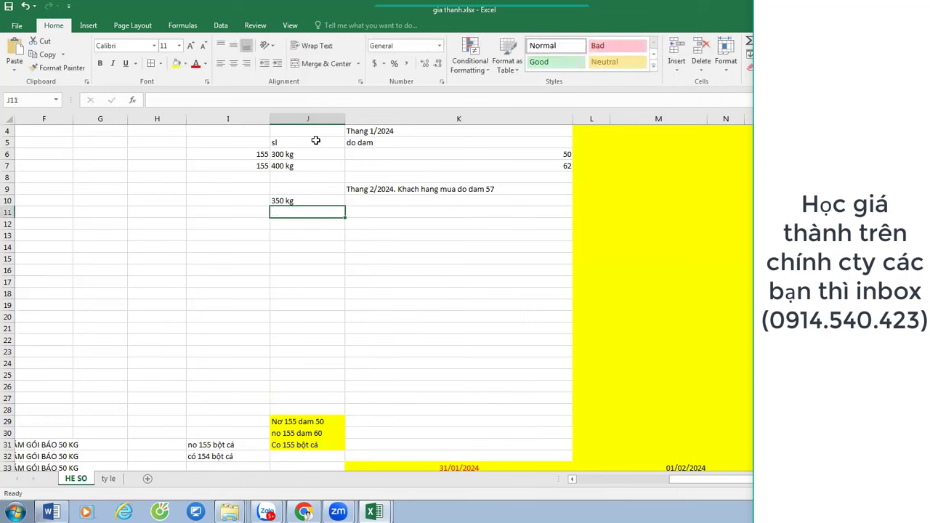
Enter the stock-issue notes "Xuất kho 350 kg do dam 50" in H12 and "Xuat kho 350 kg do dam 62" in H13.
key(Left)
key(Down)
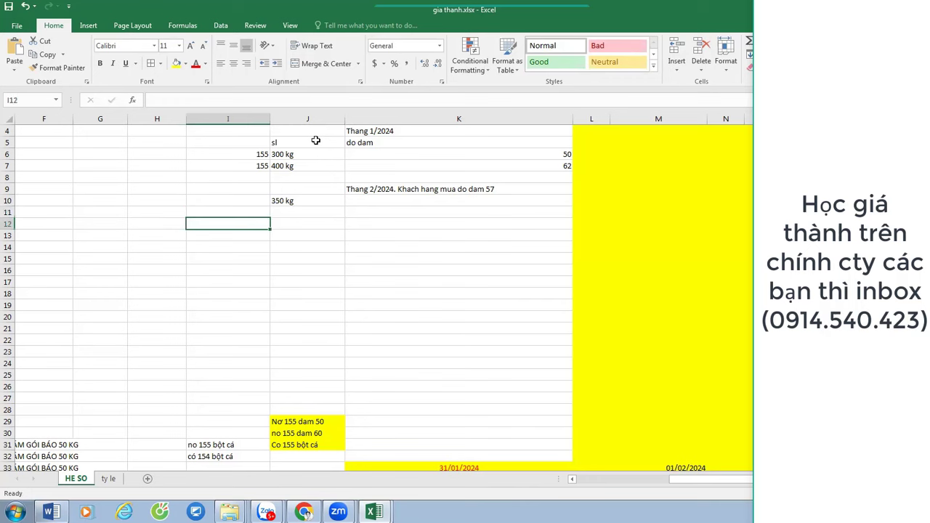
key(Left)
text(Xuất kho)
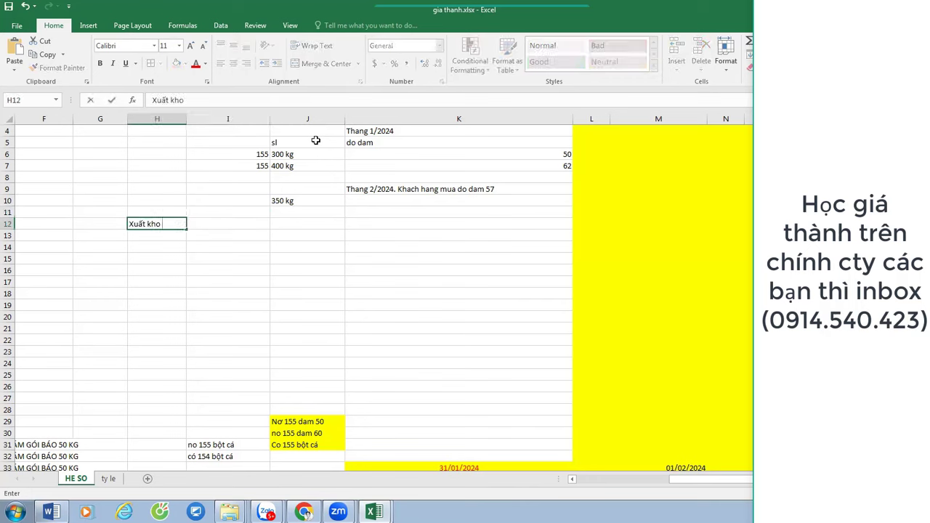
text( 350 kg do dam 50)
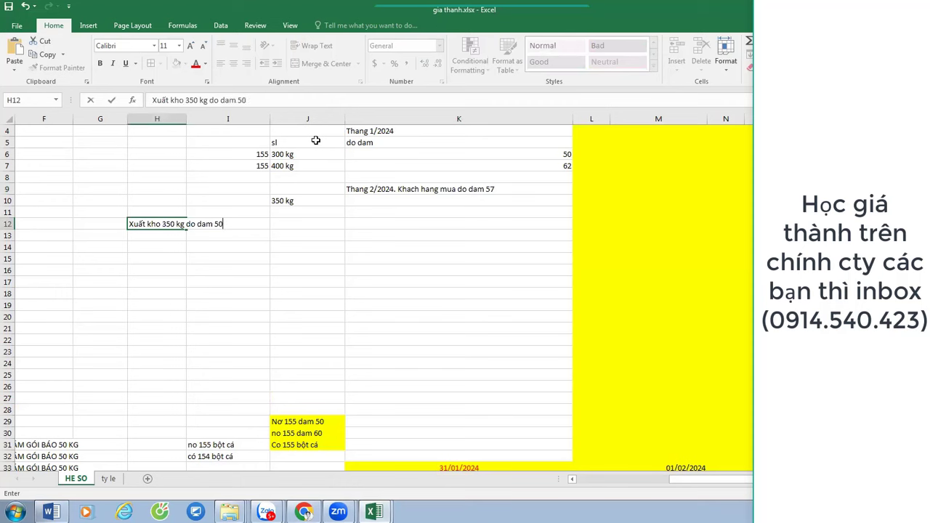
key(Return)
text(Xuat kho)
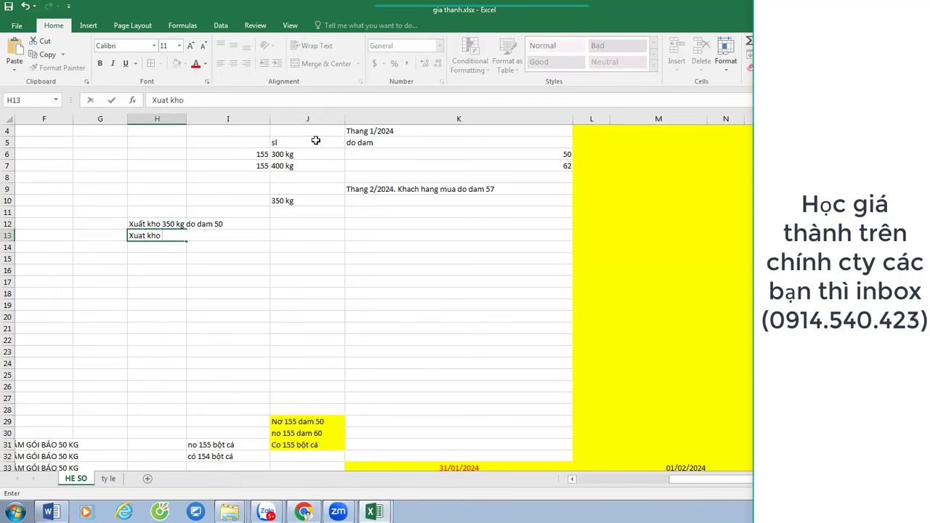
text( 350 kg do dam 62)
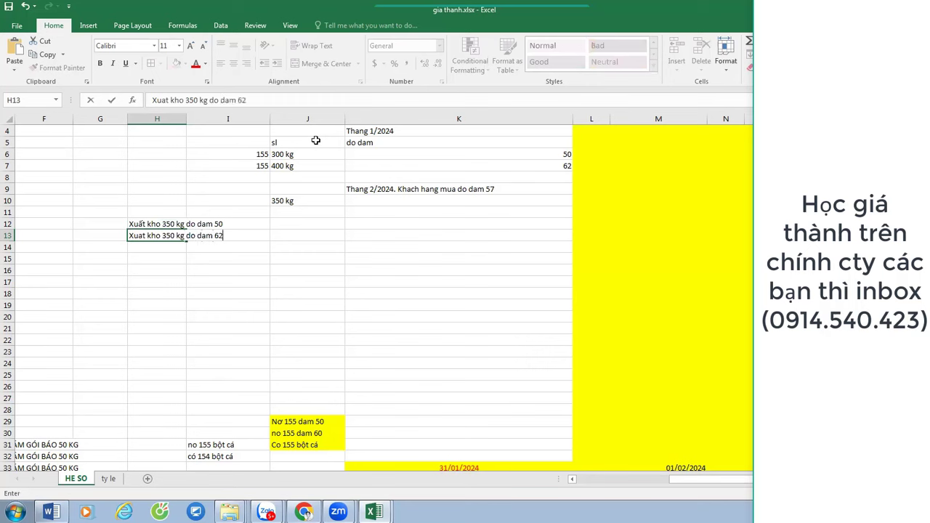
Enter the debit line "Nơ 154" in J14 with "do dam 57" beside it in K14.
key(Right)
key(Right)
key(Down)
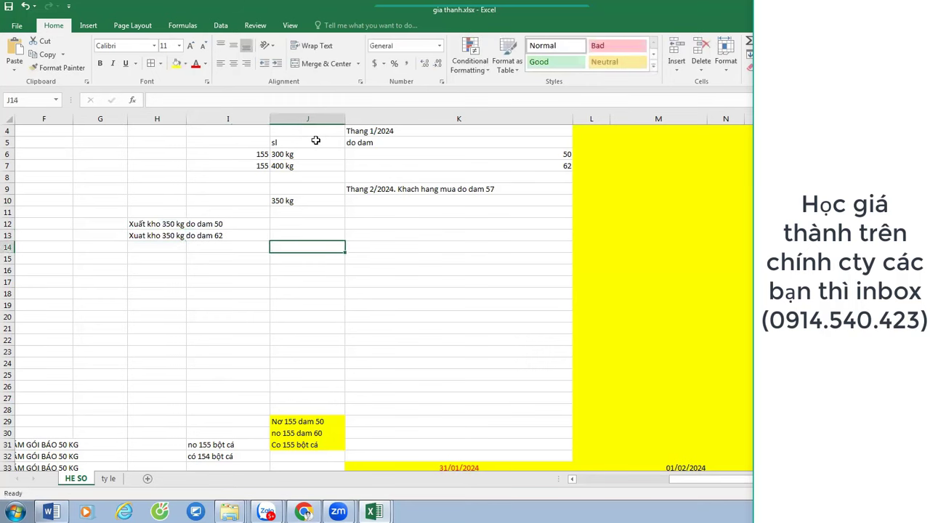
text(Nơ)
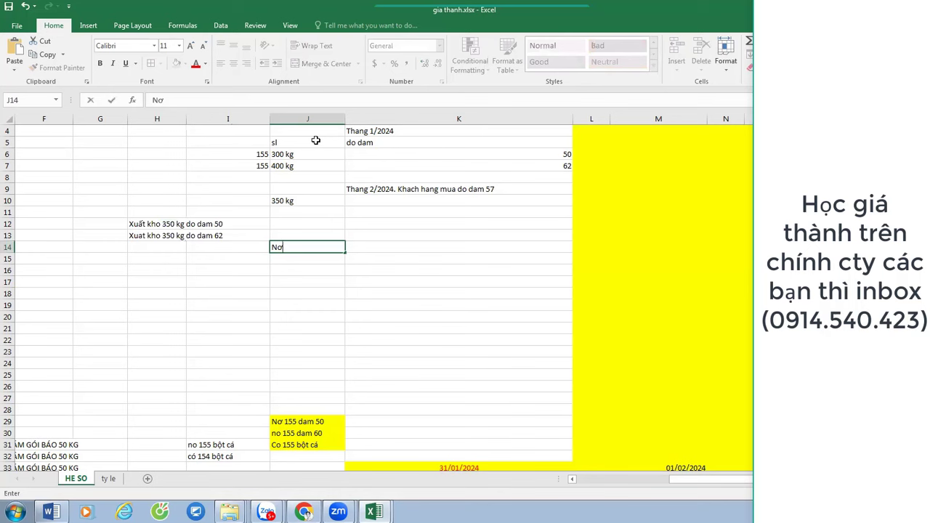
text( 154)
key(Return)
key(Up)
key(Right)
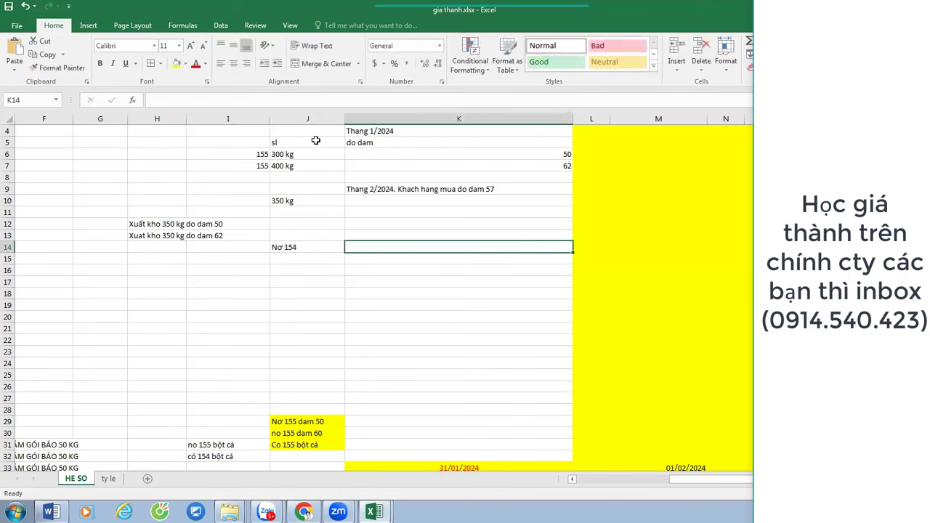
text(do dam)
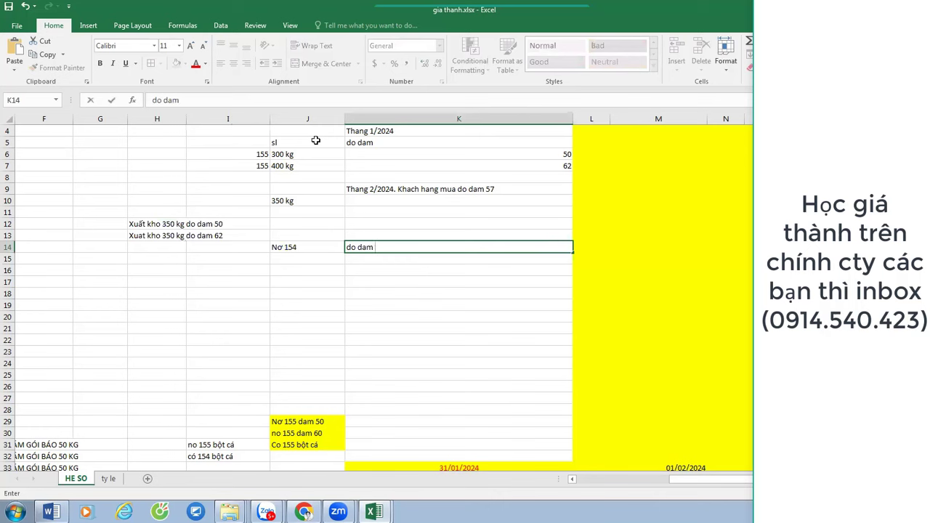
text( 57)
key(Return)
Enter the credit line "Có 155" in both J15 and J16 below the debit line.
key(Left)
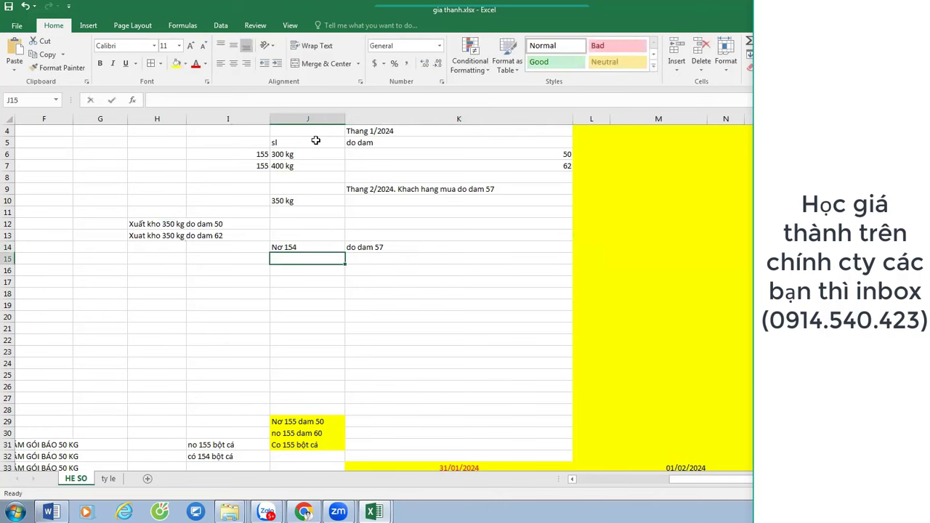
text(Có 152)
key(BackSpace)
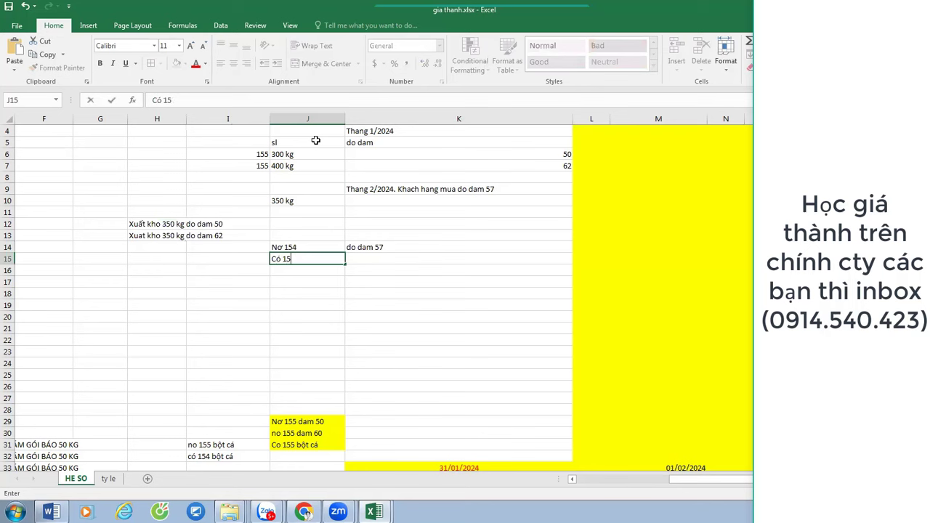
text(5)
key(Return)
text(Có 155)
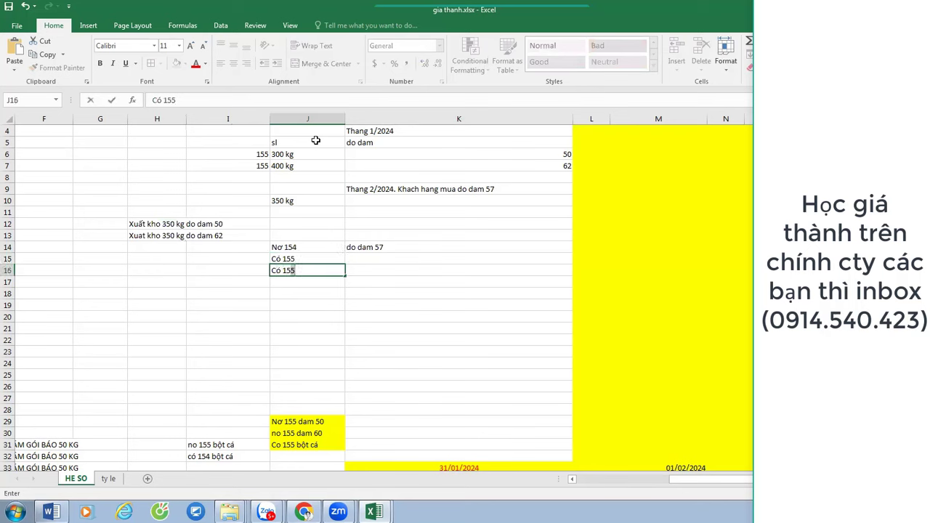
Label the two credit lines with their grades: "do dam 50" in K15 and "Do dam 62" in K16.
key(Tab)
key(Up)
text(do dam )
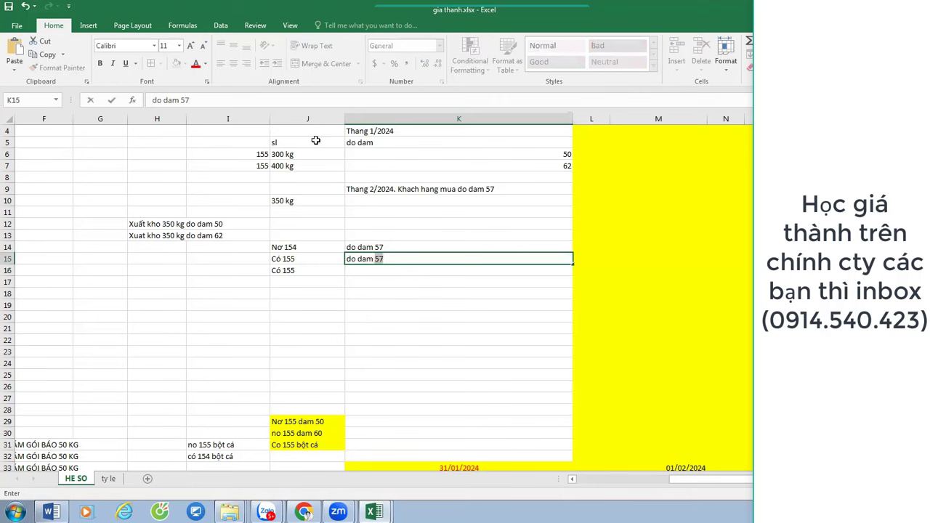
text(50)
key(Return)
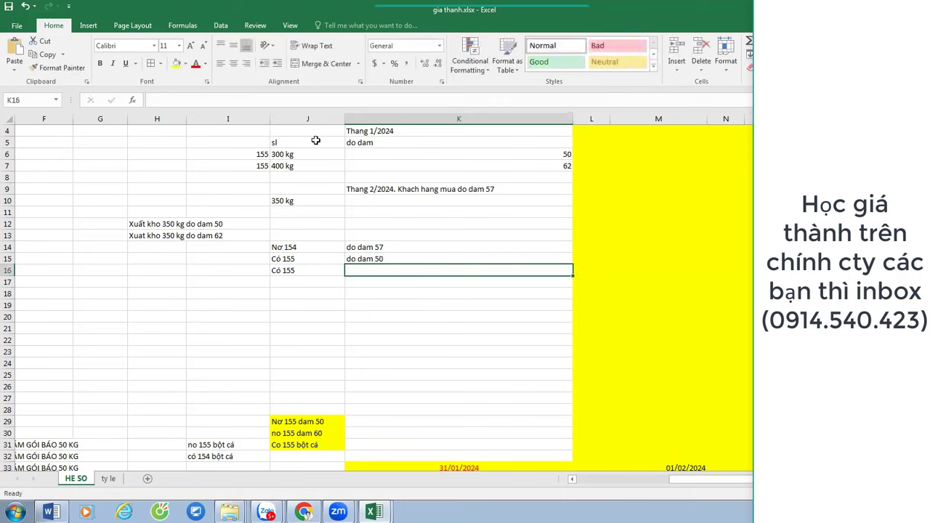
text(Do dam )
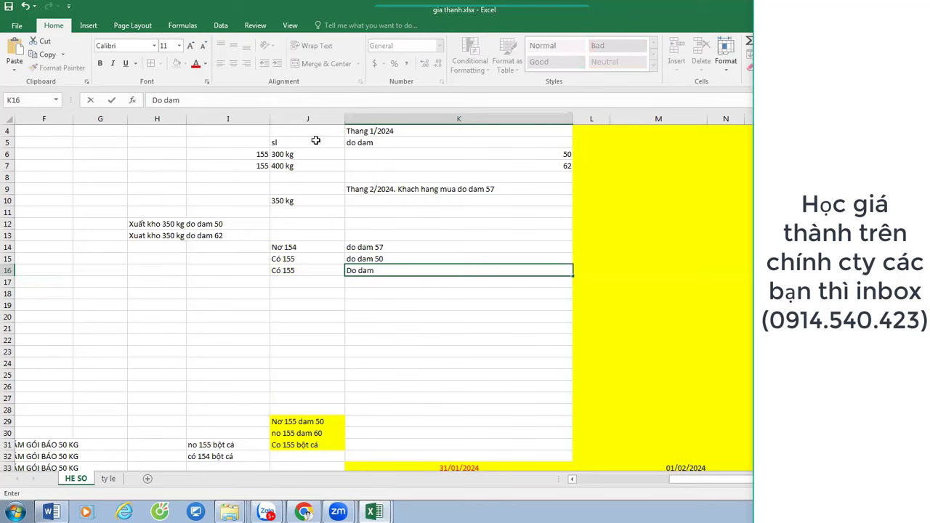
text(57)
key(BackSpace)
key(BackSpace)
text(62)
Add the column headers "SL" in L13 and "Don gia" in M13 for the journal entry.
key(Up)
key(Up)
key(Up)
key(Right)
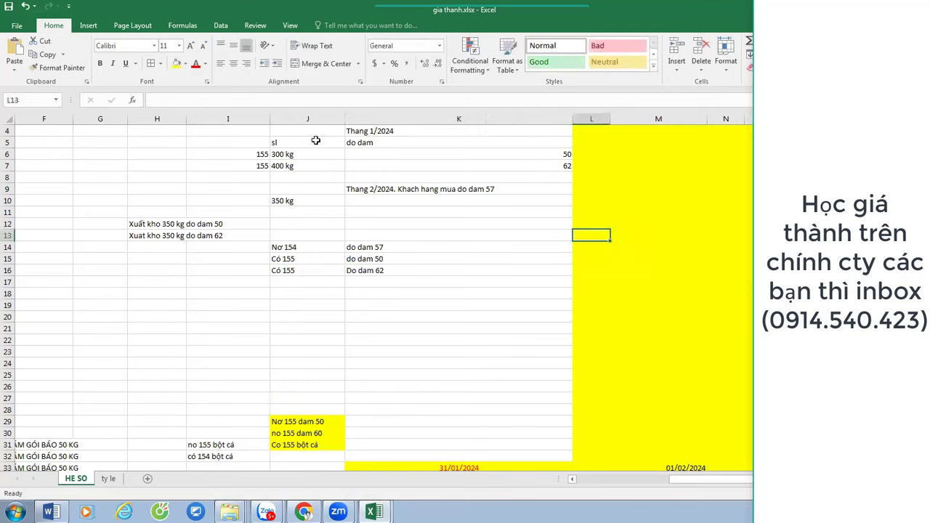
text(SL)
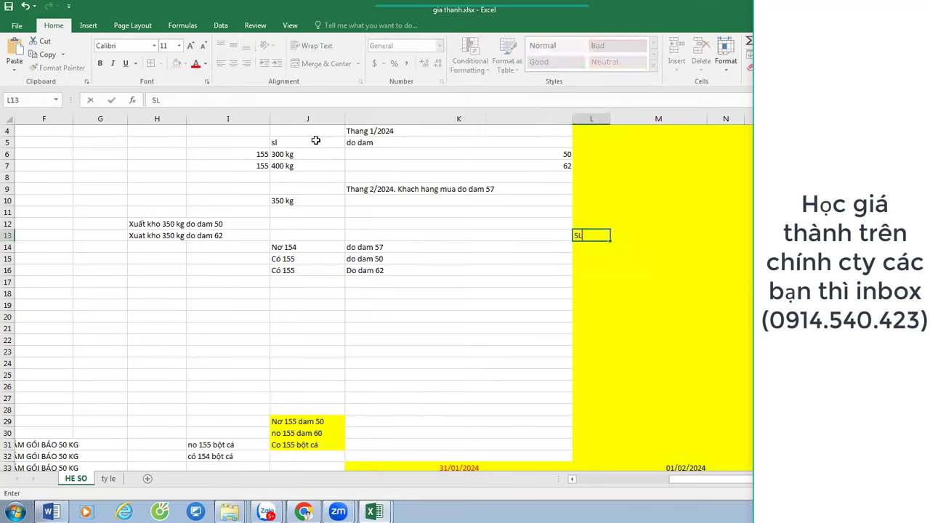
key(Right)
text(Do g)
key(BackSpace)
key(BackSpace)
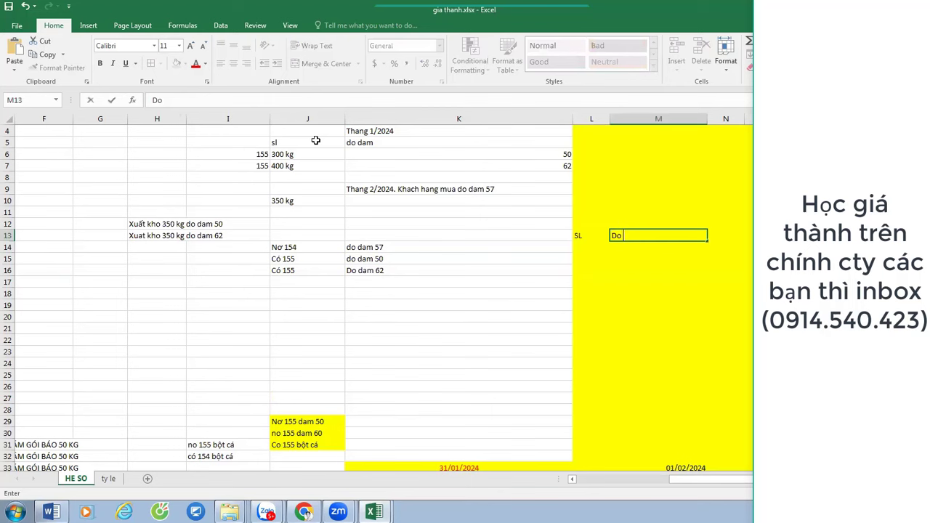
text(n gia)
key(Left)
key(Right)
key(Right)
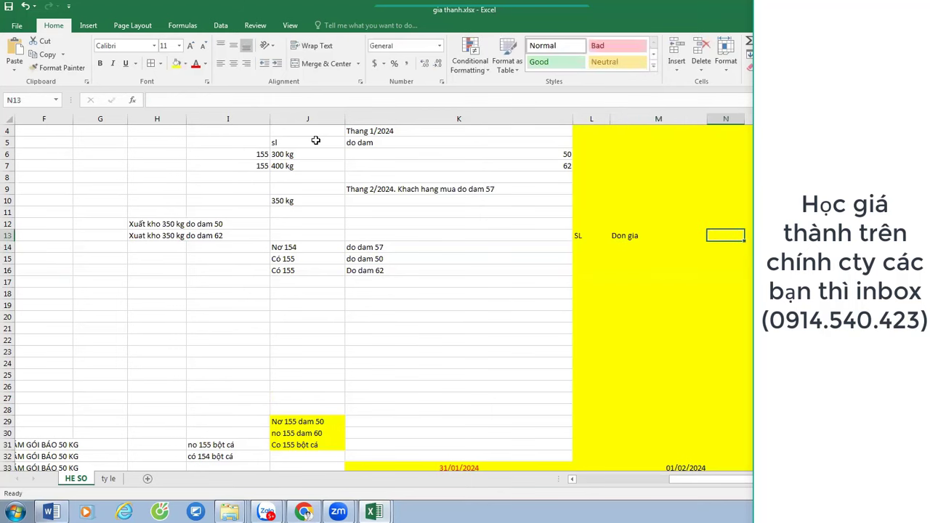
Add the header "tt" in N13 and enter the quantity 350 for both credit lines in L15 and L16.
text(tt)
key(Down)
key(Down)
key(Left)
key(Left)
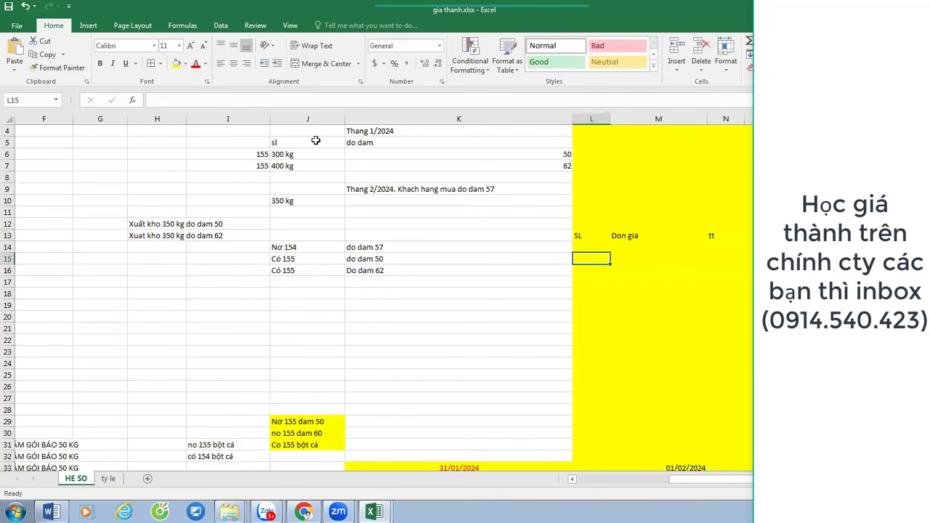
text(=350)
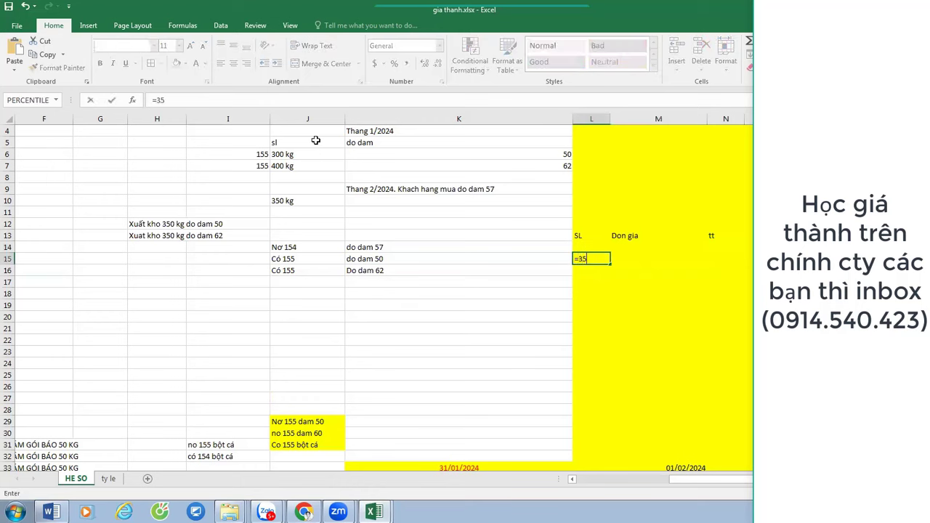
key(Return)
text(350)
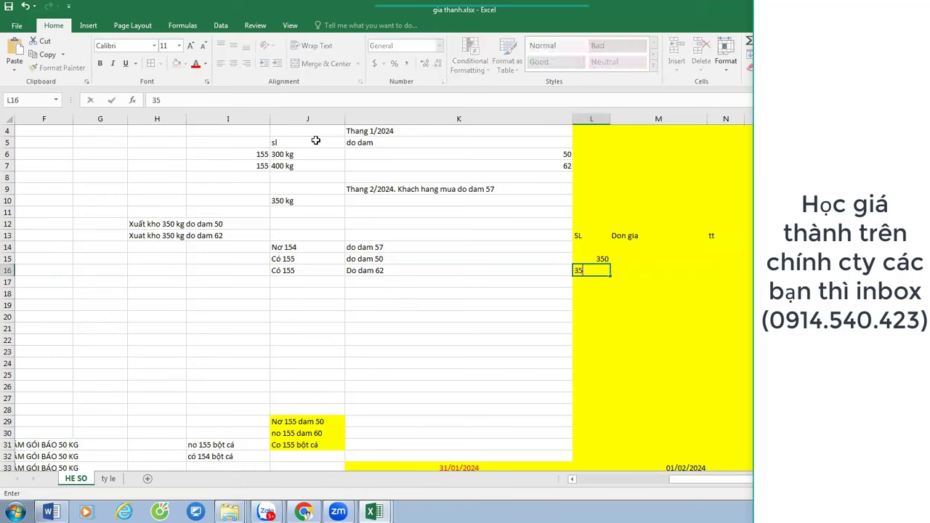
key(Return)
Enter the unit prices 2000000 in M15 and 21000 in M16 for the two credit lines.
key(Up)
key(Up)
key(Right)
text(=)
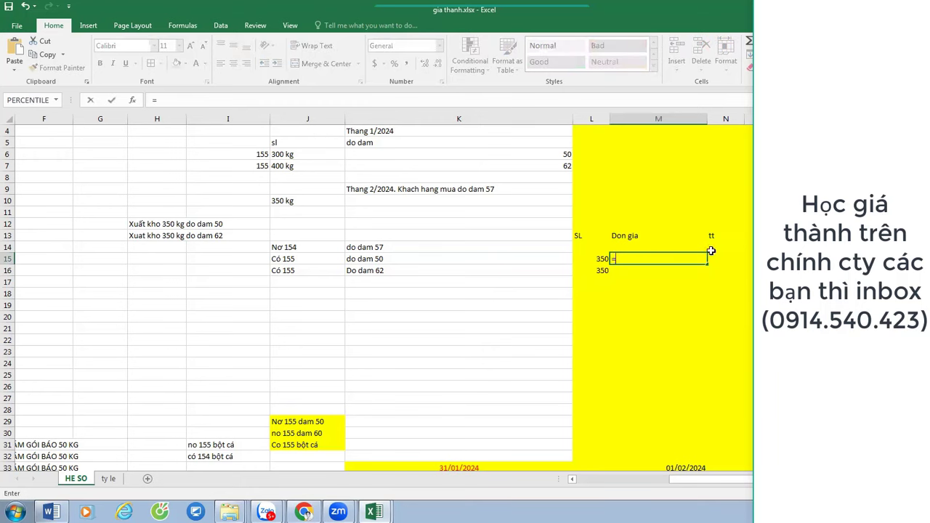
text(2000000)
key(Return)
text(21000)
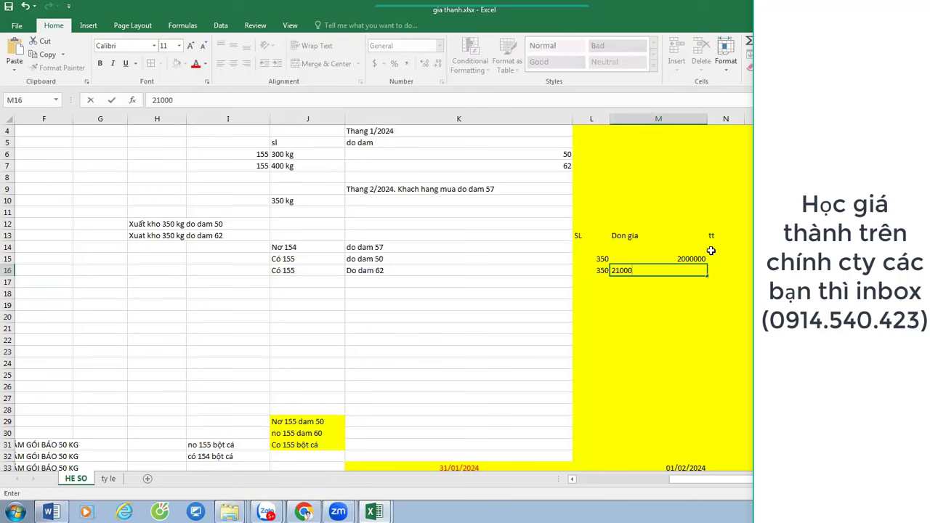
key(Return)
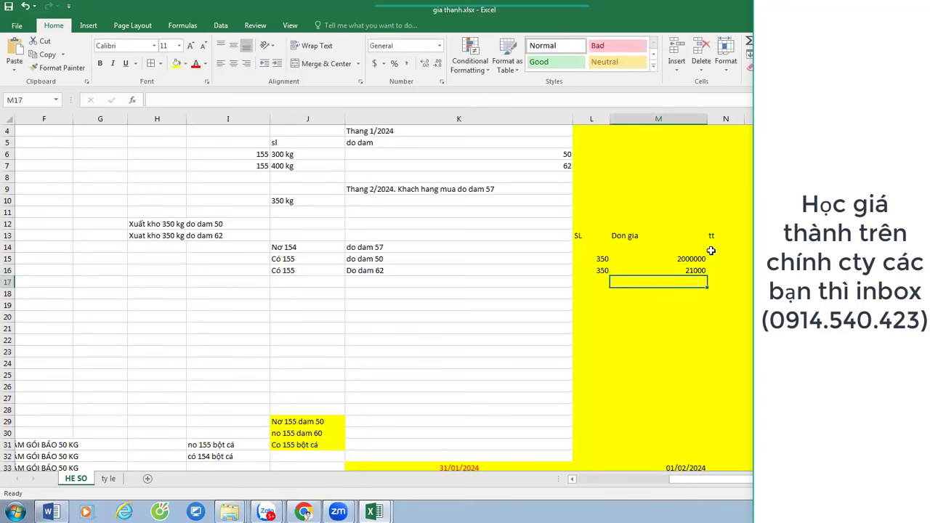
Correct the unit price of the grade 50 line in M15 to 20000.
key(Up)
key(Up)
key(F2)
key(BackSpace)
key(BackSpace)
key(BackSpace)
key(BackSpace)
key(BackSpace)
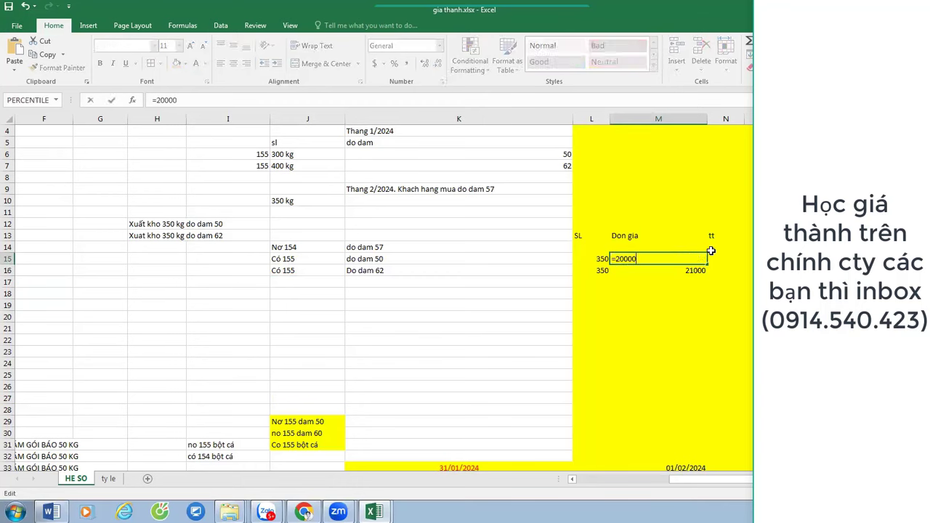
text(000)
key(Return)
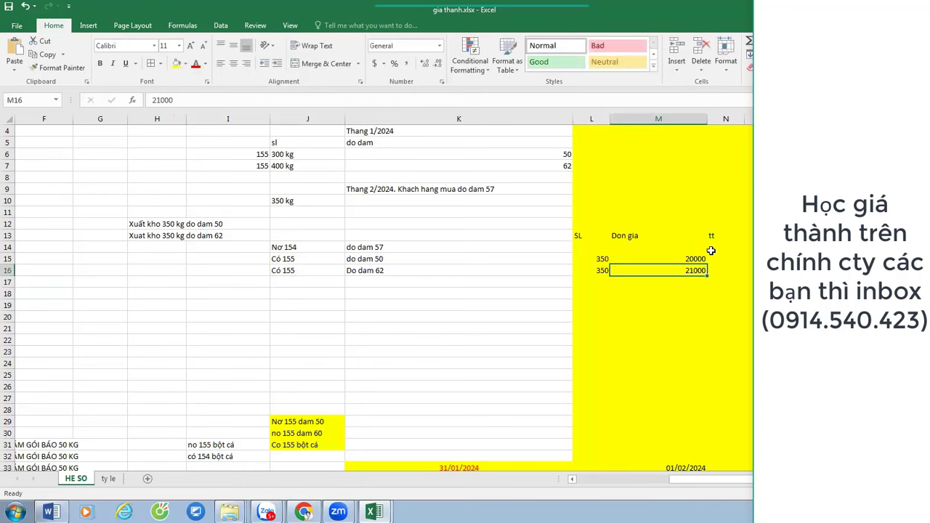
Calculate the grade 50 amount in N15 with =M15*L15 and copy the formula to N16.
click(712, 254)
text(=)
key(Left)
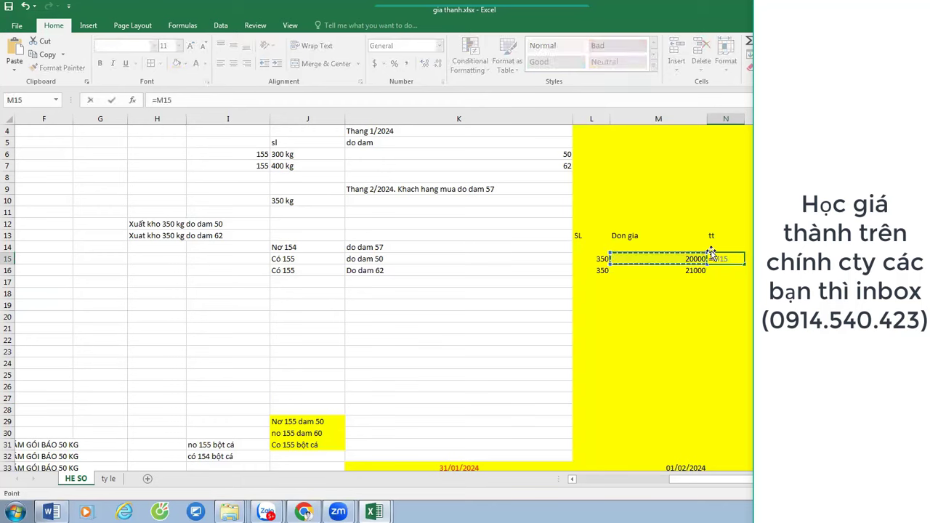
text(*)
key(Left)
key(Left)
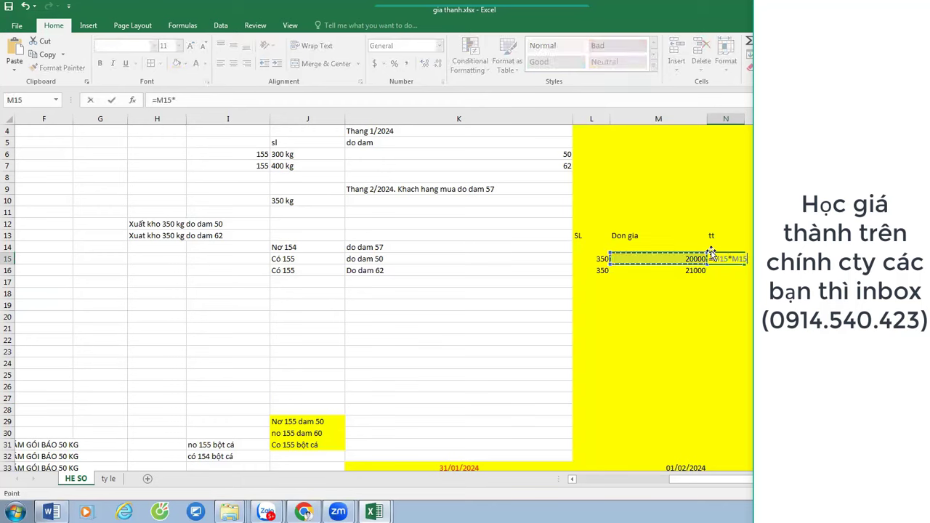
key(ctrl+Return)
key(ctrl+c)
key(shift+Down)
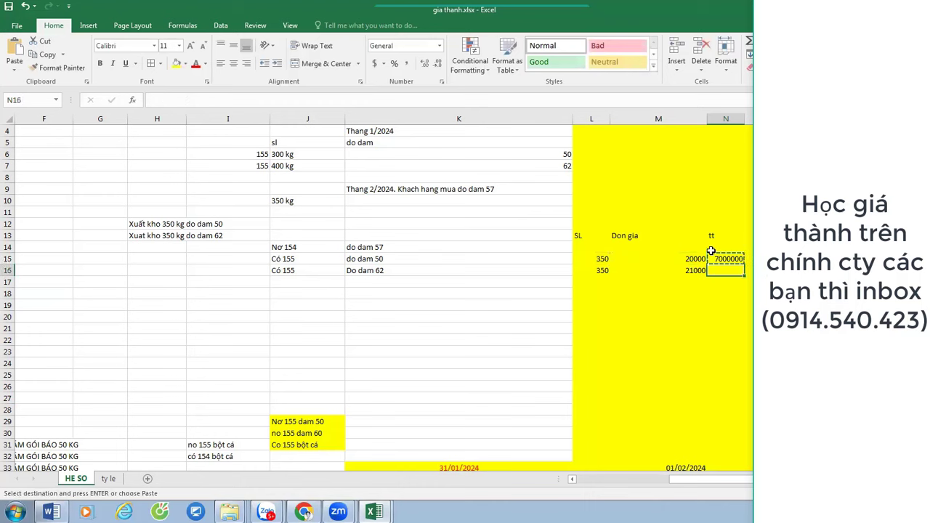
key(ctrl+v)
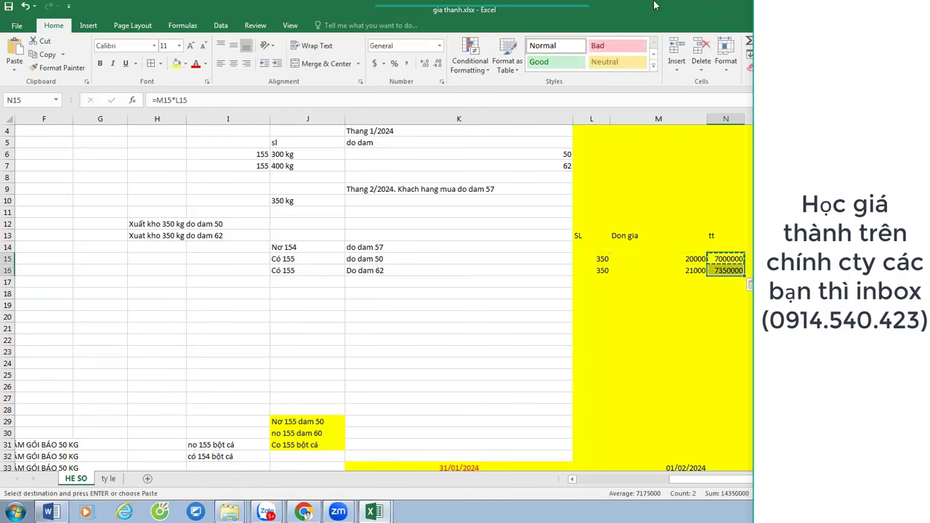
Format the amounts in N15:N16 with thousands separators and no decimals.
click(408, 64)
click(436, 64)
click(436, 64)
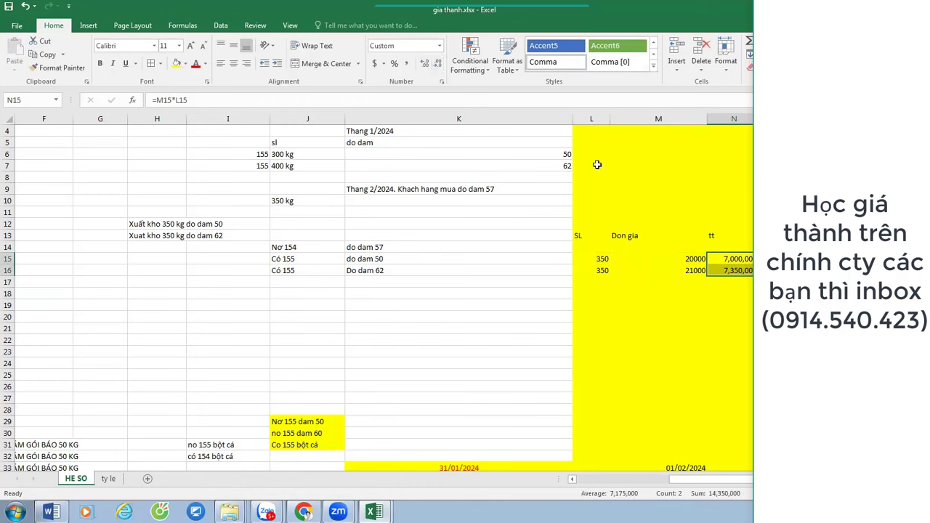
Start a second journal entry with the debit line "No 155" in J18 and "do dam 57" in K18.
click(316, 296)
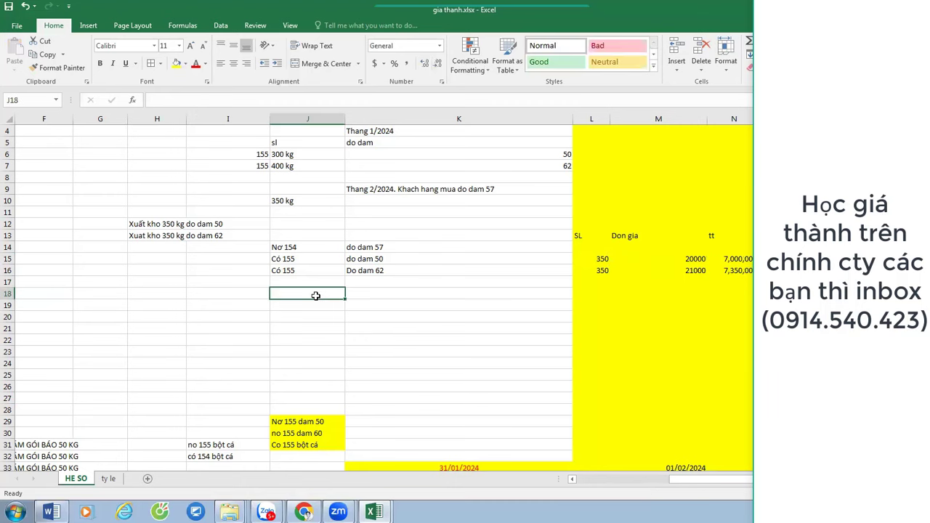
text(No58 1)
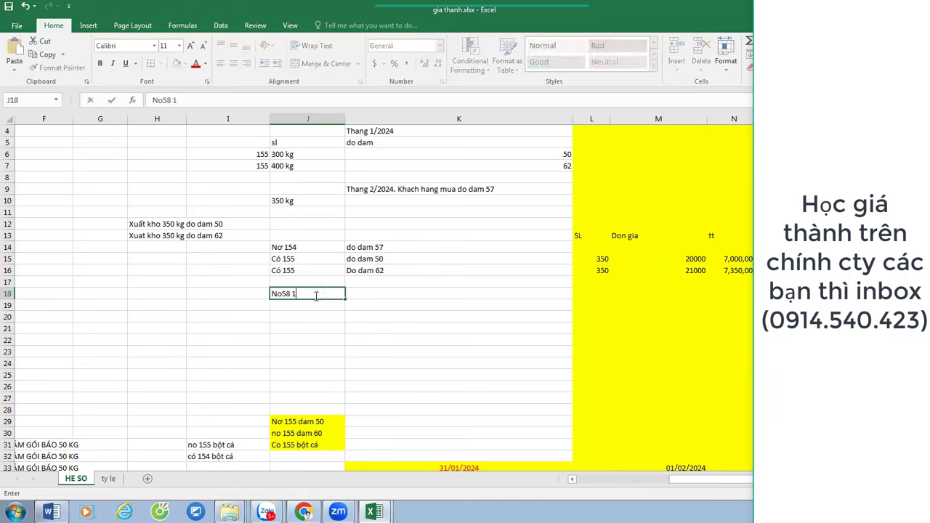
text(54)
key(BackSpace)
key(BackSpace)
key(BackSpace)
key(BackSpace)
key(BackSpace)
key(Tab)
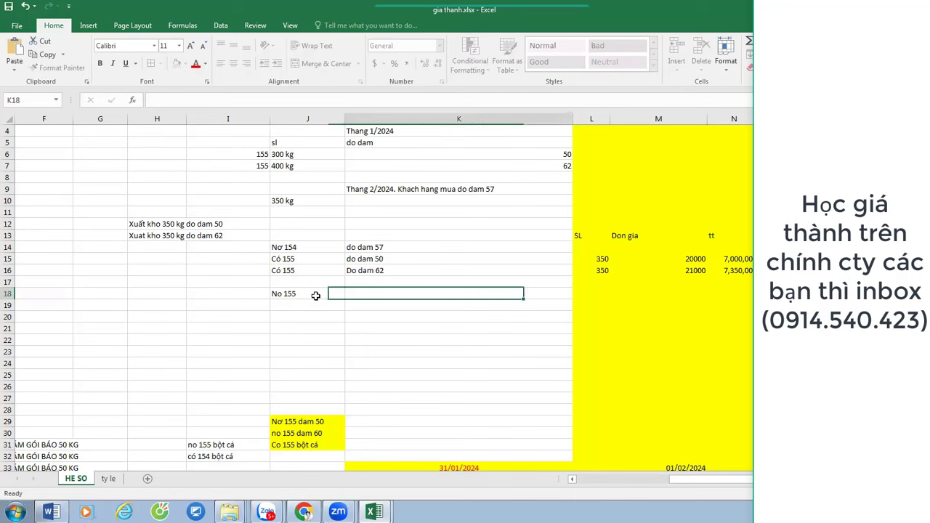
text(do dam)
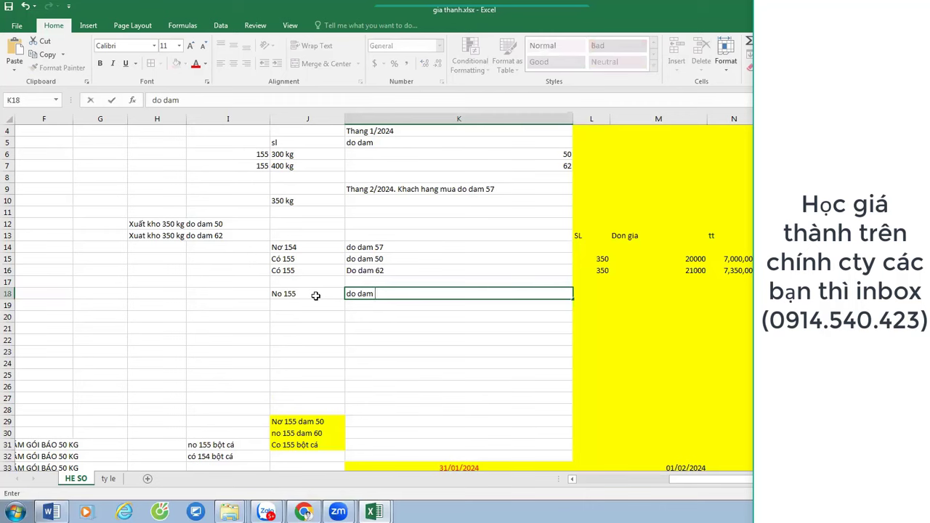
text(57)
key(Return)
Enter the matching credit line "có 154" in J19 with "do dam 57" in K19.
text(c)
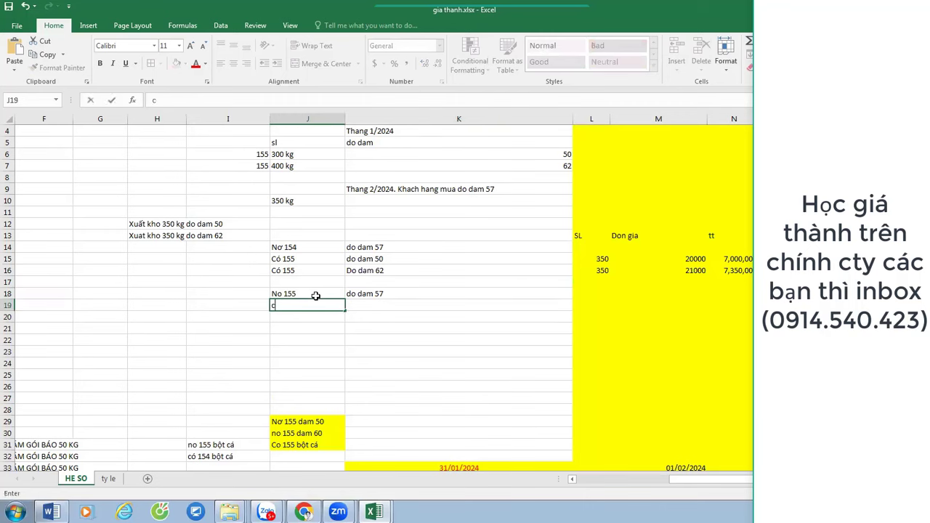
text(ó 154)
key(Tab)
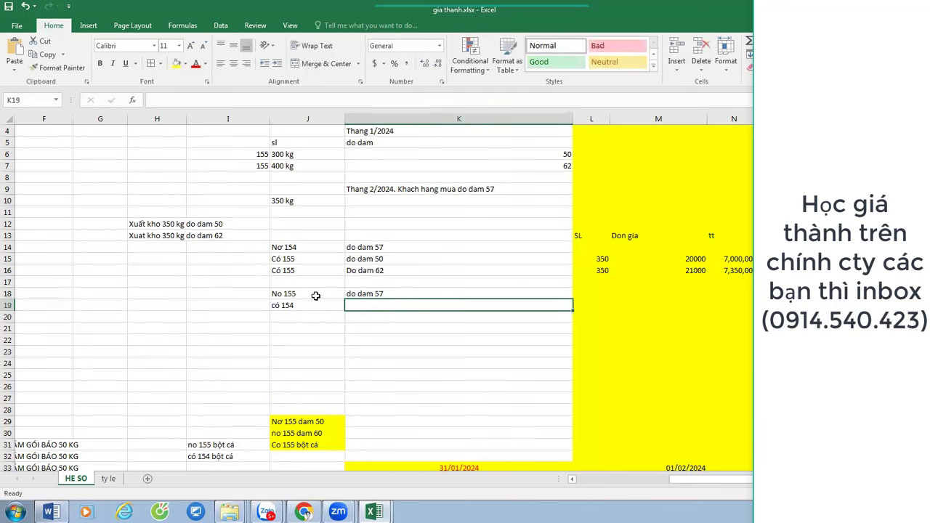
text(do dam)
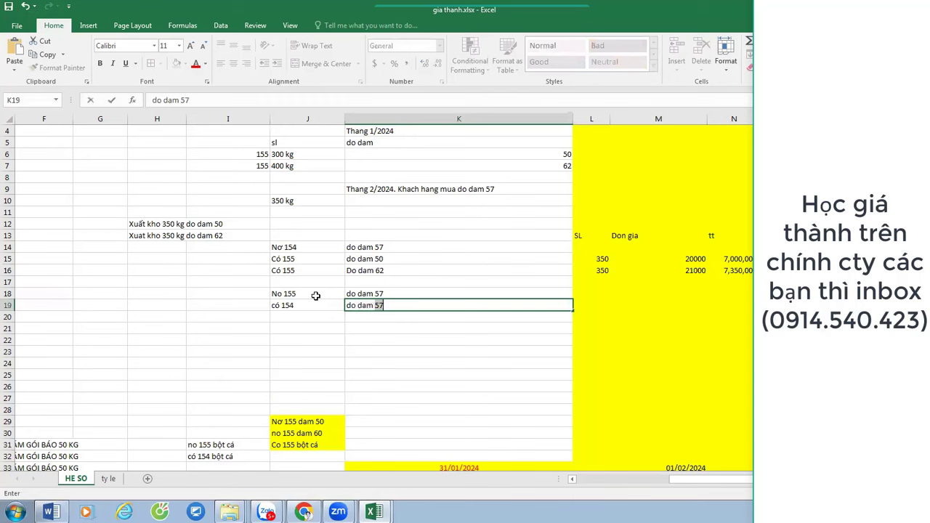
key(Return)
Calculate the amount of the "Nơ 154" debit line in N14 as the sum of N15 and N16.
key(Up)
key(Up)
key(Right)
key(Right)
key(Right)
key(Right)
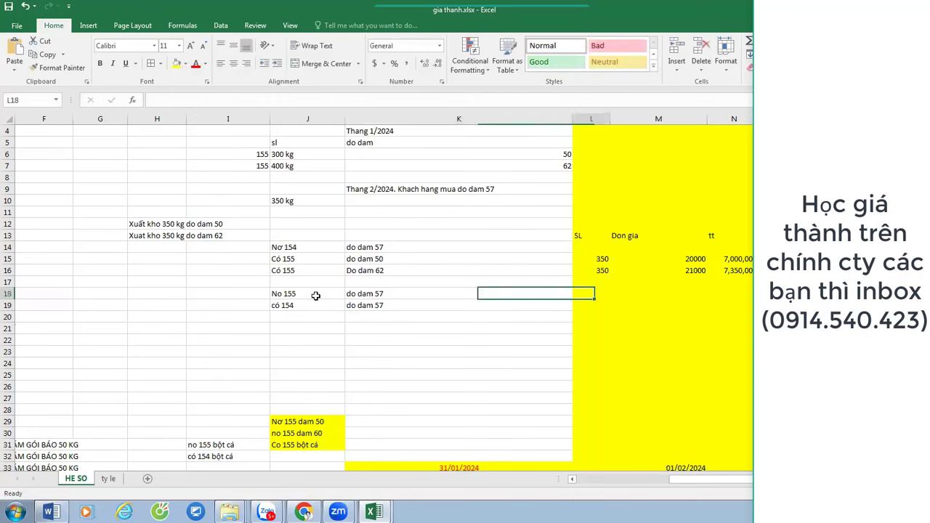
key(Up)
key(Up)
key(Up)
key(Up)
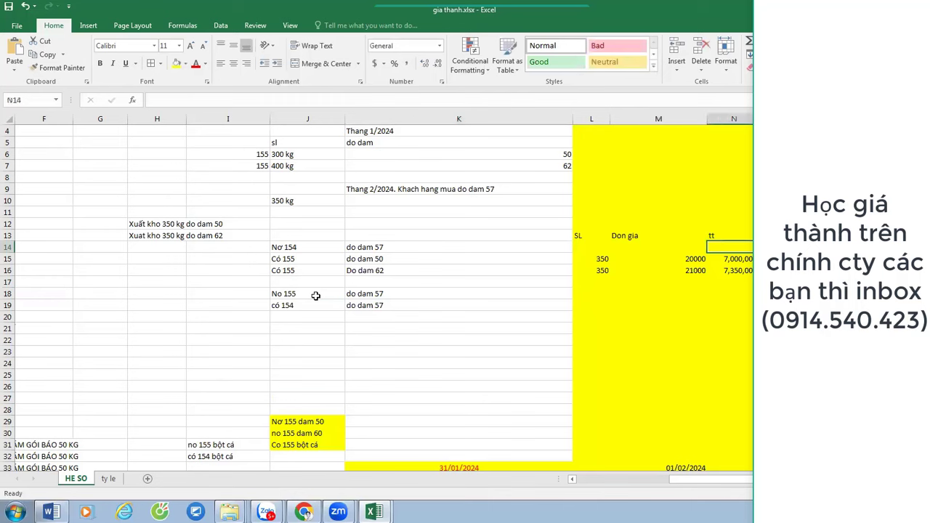
text(=)
key(Down)
text(+)
key(Down)
key(Down)
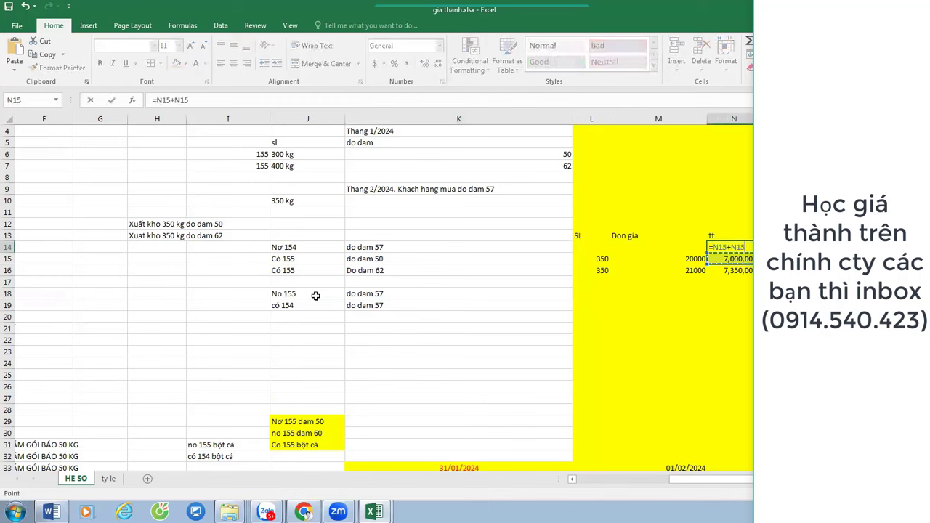
key(Return)
Link the "No 155" amount in L18 to N14 and set the "có 154" amount in L19 equal to L18.
key(Down)
key(Down)
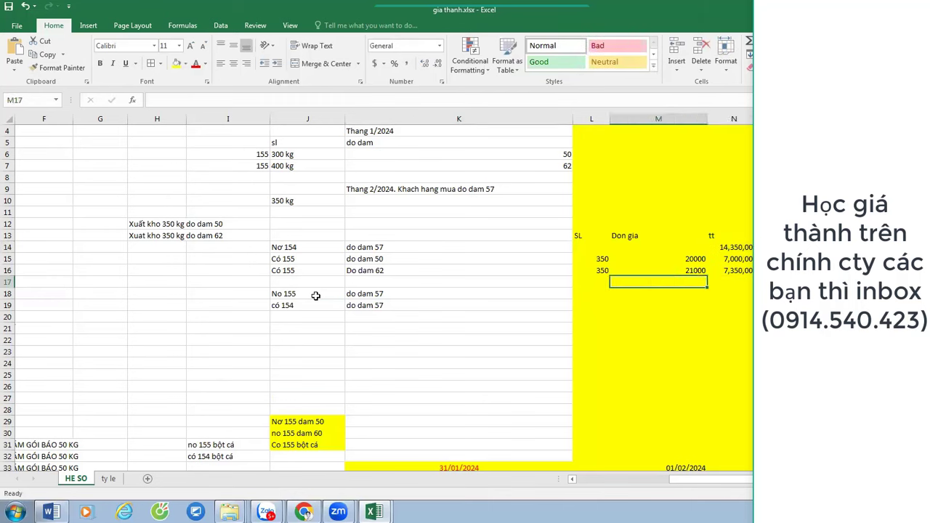
key(Left)
key(Left)
key(Down)
text(=)
key(Right)
key(Right)
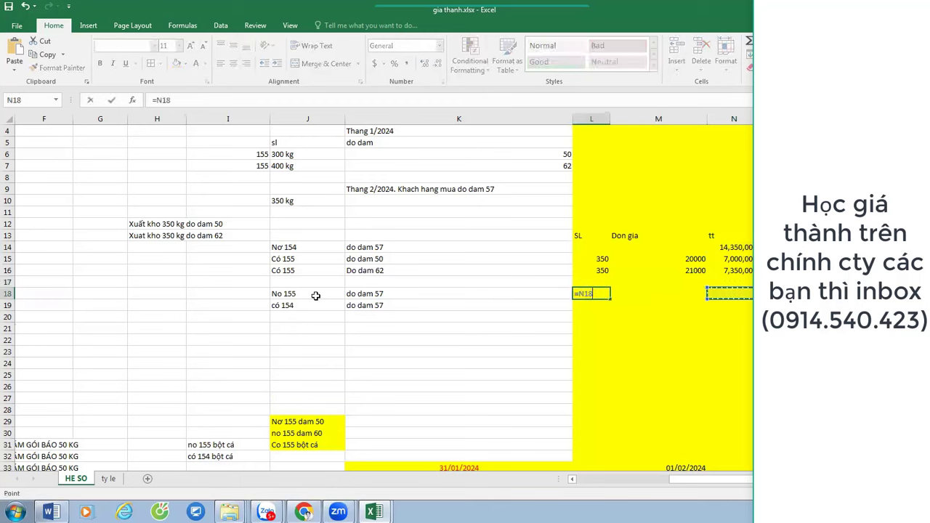
key(Up)
key(Up)
key(Up)
key(Up)
key(Return)
text(=)
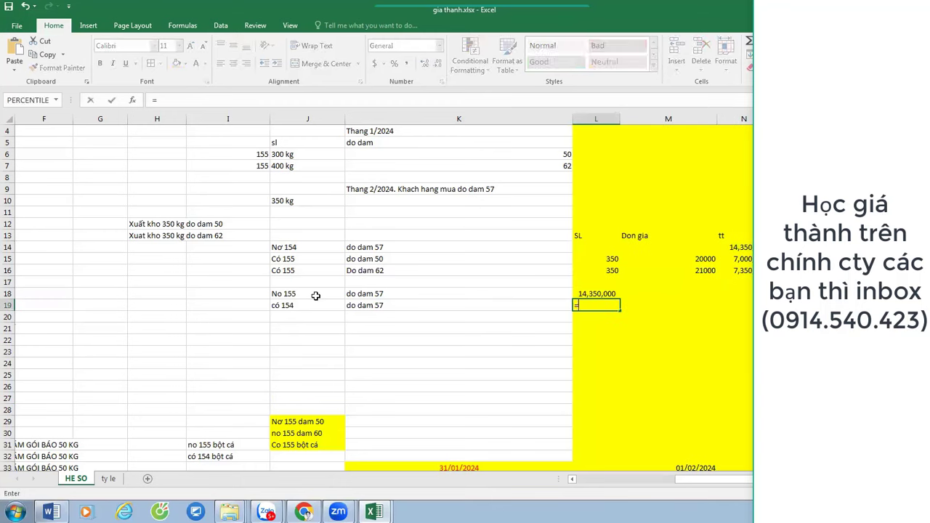
key(Up)
key(Return)
Enter the label "Giá thanh" in J21 below the second journal entry.
key(Left)
key(Left)
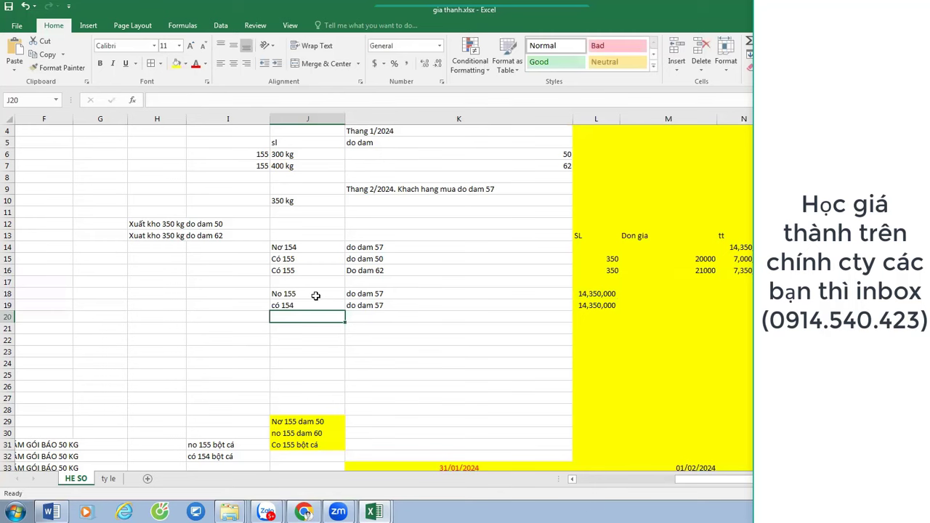
key(Down)
text(Giá)
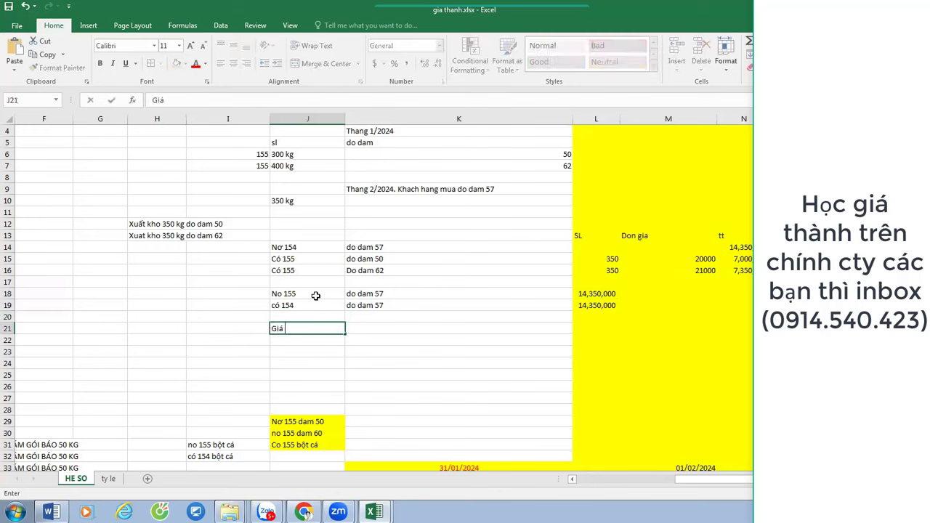
text( thanh)
key(Tab)
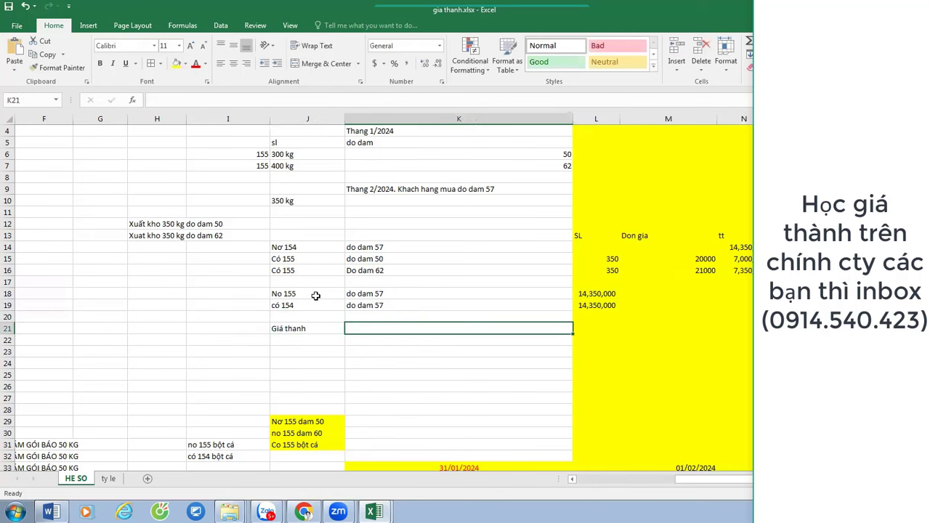
Calculate the unit cost in K21 with the formula =L18/350.
text(=)
key(Up)
key(Up)
key(Up)
key(Right)
text(/)
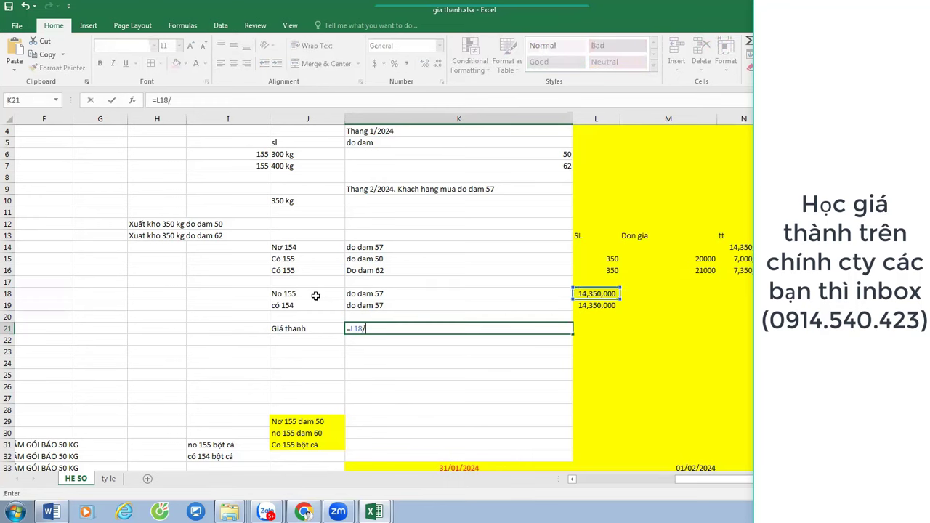
text(350)
key(Return)
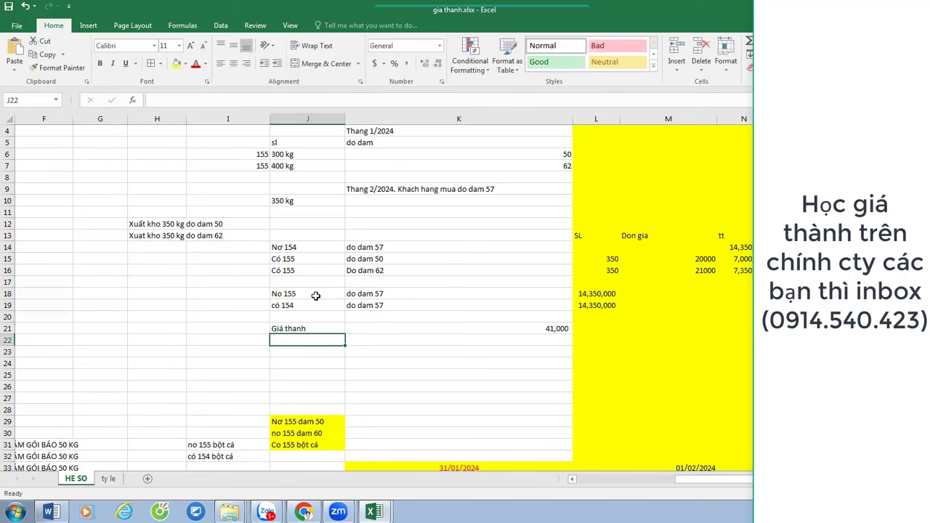
Highlight the first journal entry in rows 14 to 16, from column J through the amounts, in yellow.
drag(315, 250, 751, 270)
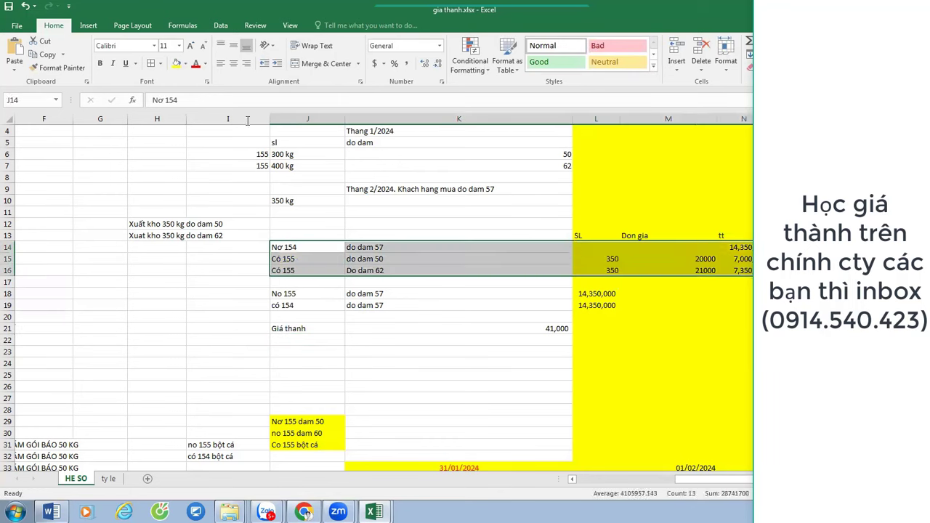
click(176, 64)
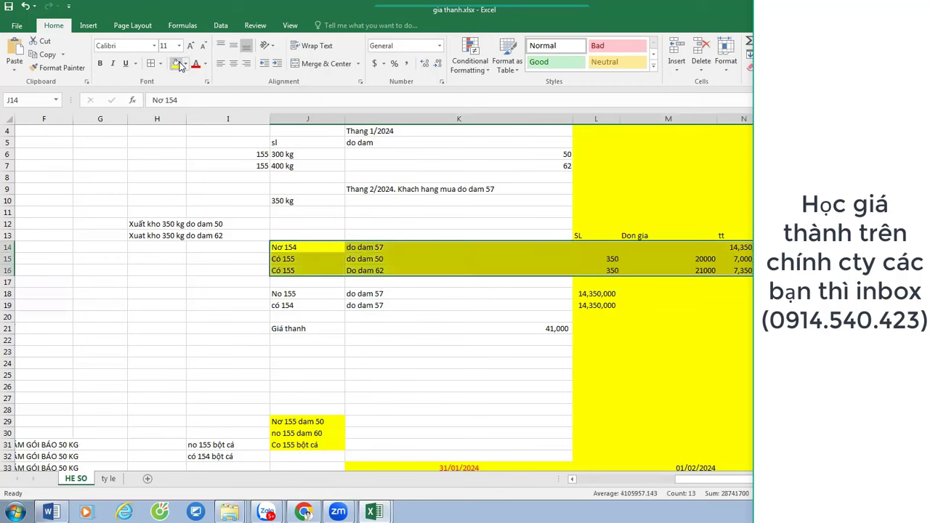
click(317, 248)
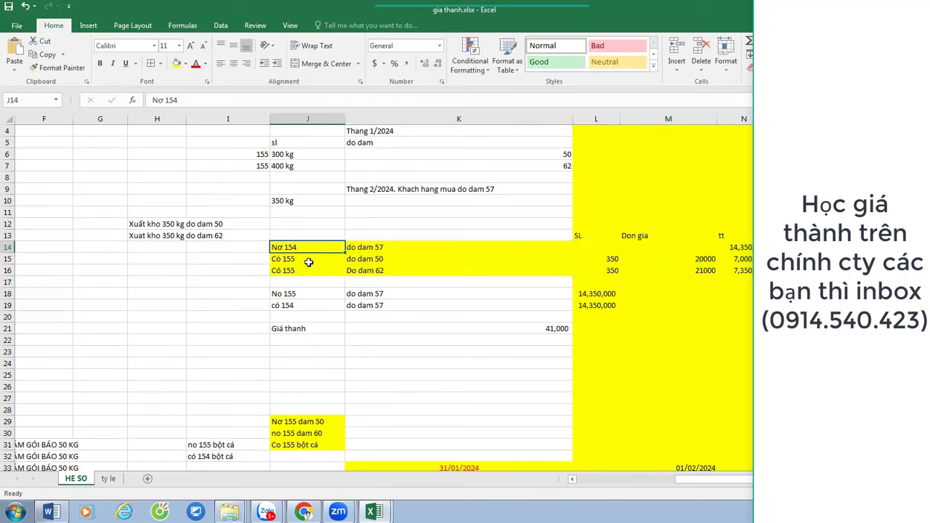
mouse_move(309, 262)
mouse_down()
mouse_move(378, 269)
mouse_move(395, 259)
mouse_up()
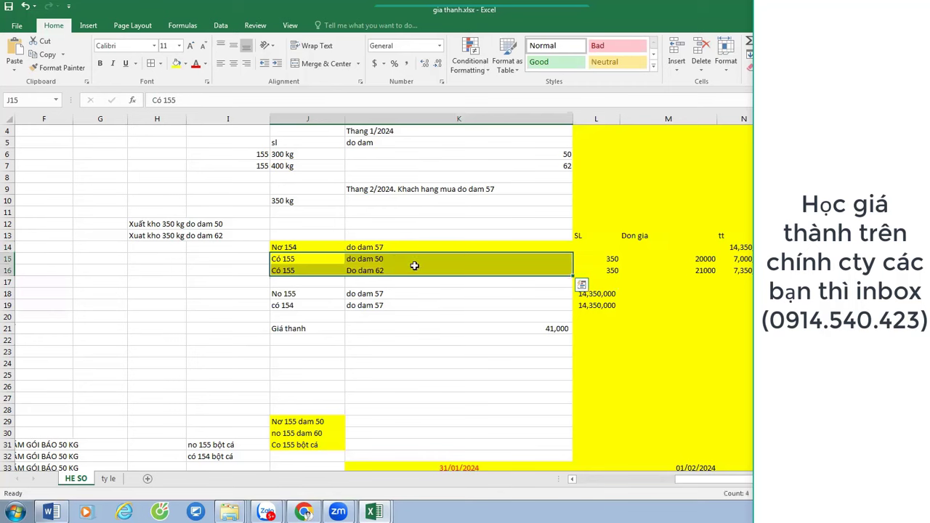
Colour the text of the "Nợ 154" line in J14:K14 and the "No 155" line in J18:K18 red.
click(412, 248)
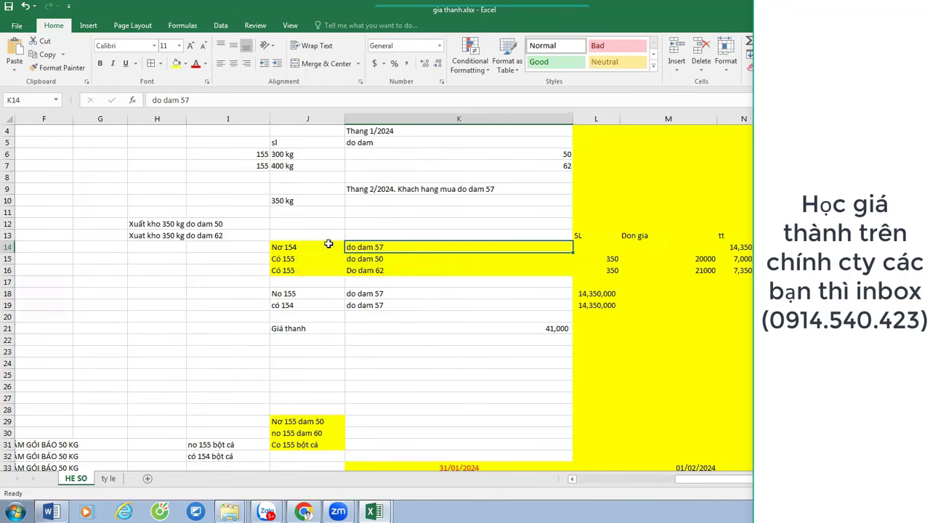
drag(328, 246, 417, 253)
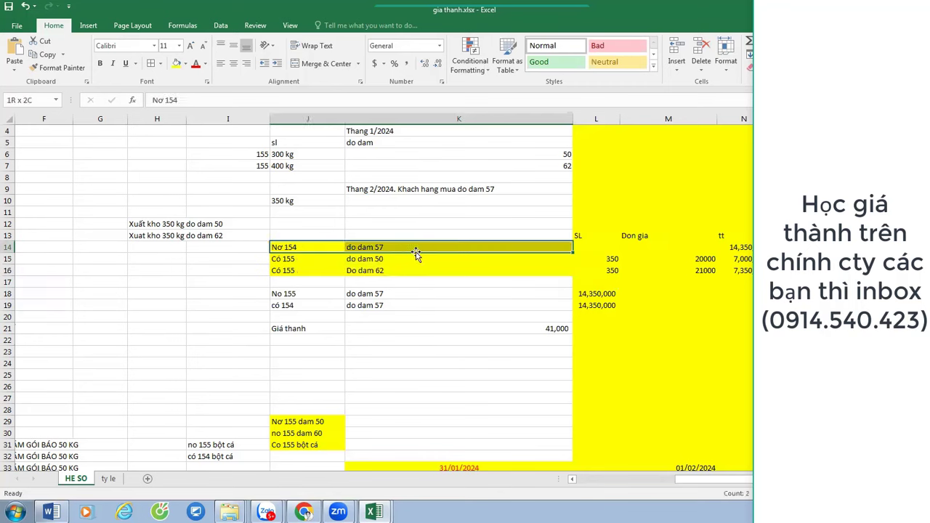
click(201, 67)
drag(319, 291, 394, 295)
click(197, 64)
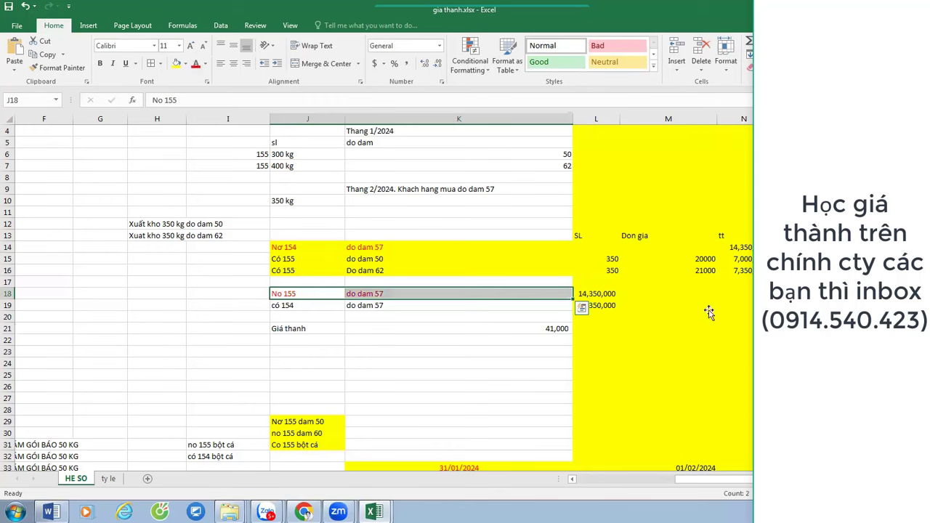
Change the January stock quantity of grade 50 in J6 to 350 kg.
click(748, 249)
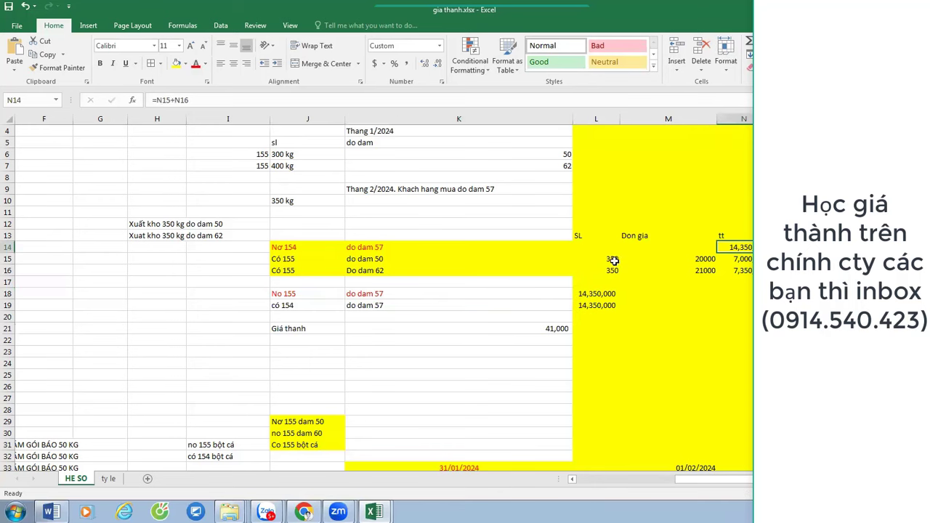
click(614, 261)
scroll(614, 265, up, 2)
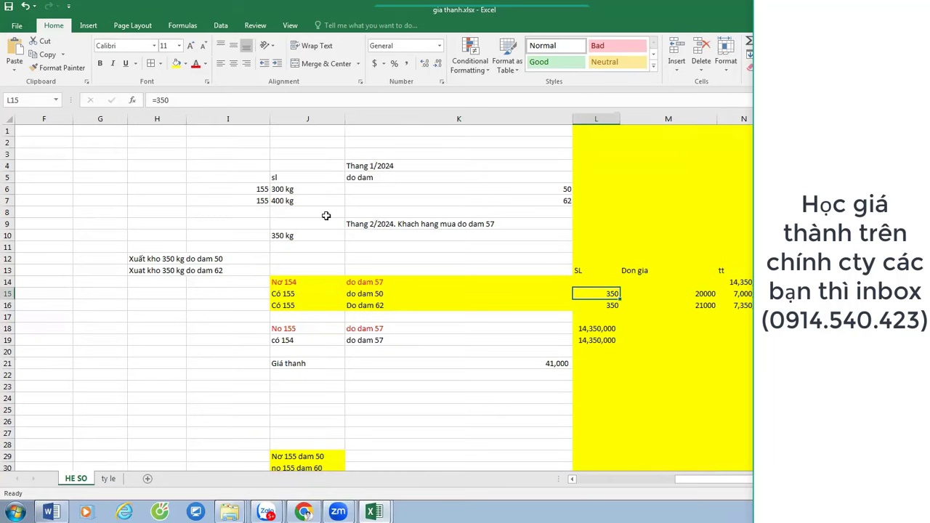
click(280, 189)
key(F2)
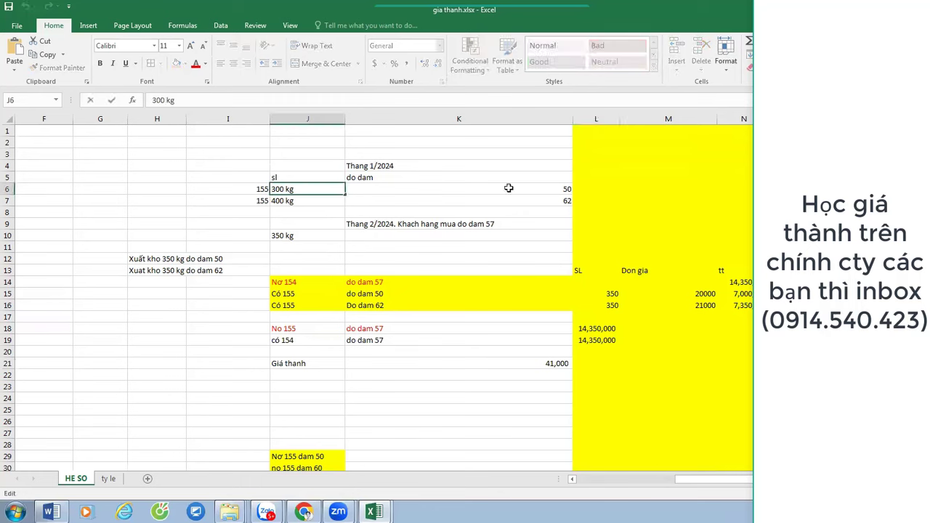
key(Left)
key(Left)
key(Left)
key(Left)
key(BackSpace)
text(5)
key(Return)
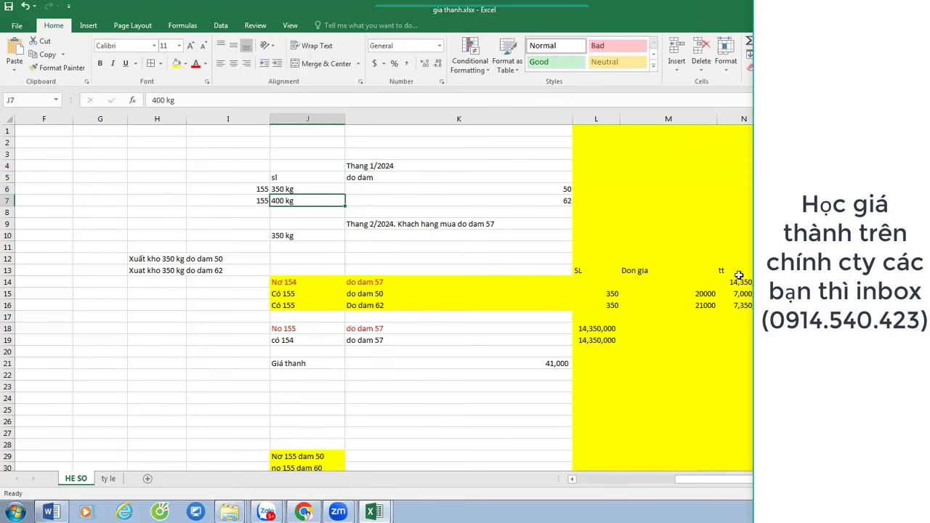
Review the first journal entry in rows 14 to 16, comparing the grade 57 debit with the grade 50 and 62 credits.
click(402, 282)
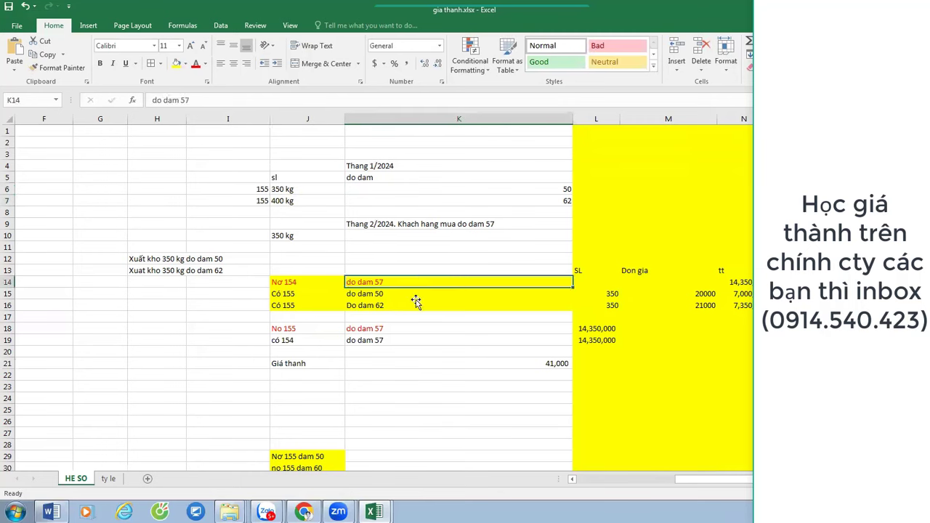
drag(416, 303, 405, 284)
click(405, 285)
click(402, 294)
click(405, 301)
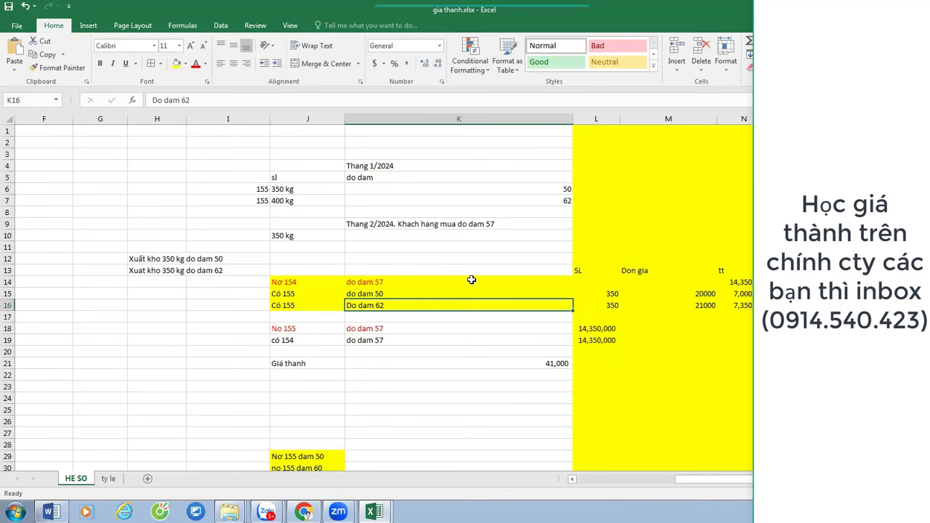
click(390, 284)
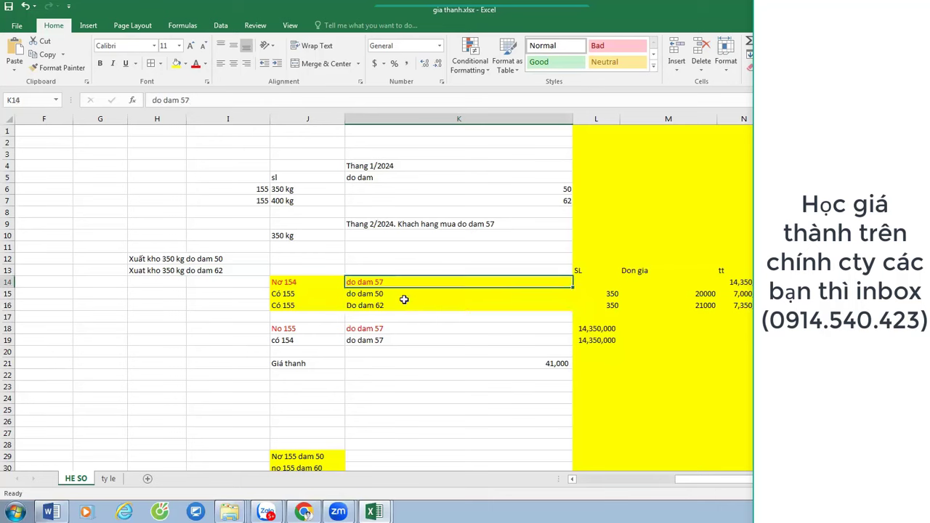
click(407, 295)
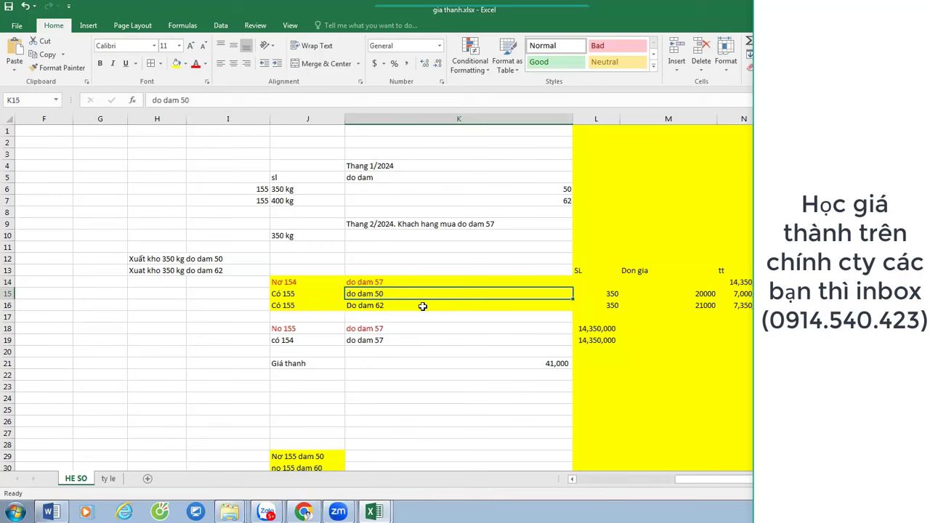
click(422, 306)
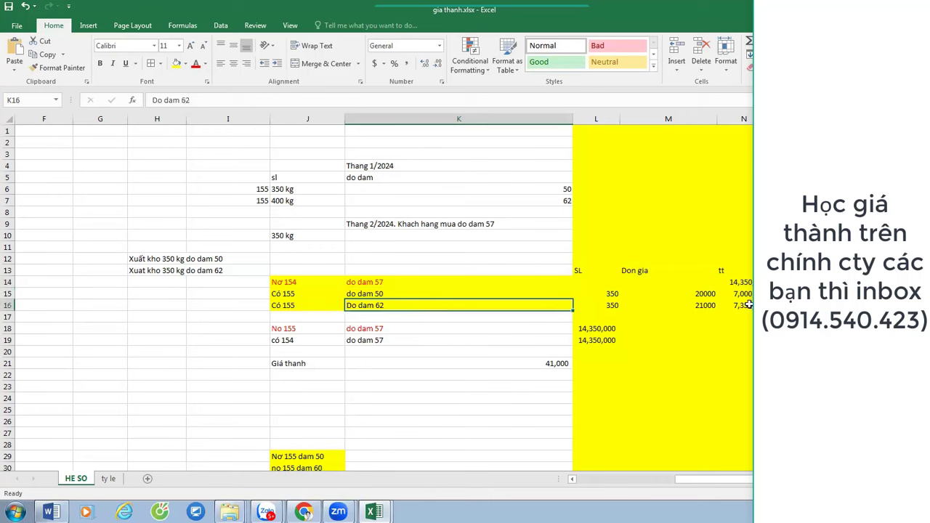
drag(743, 294, 744, 306)
click(735, 282)
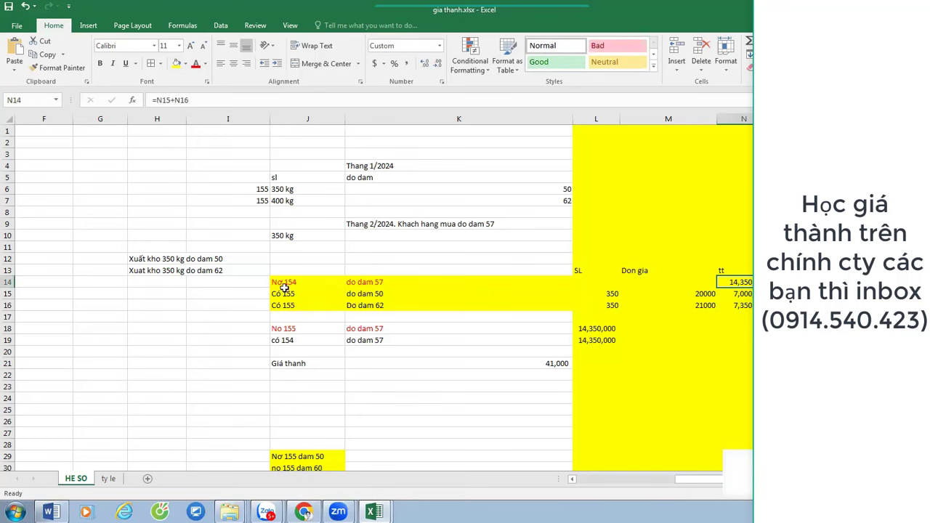
drag(280, 282, 738, 282)
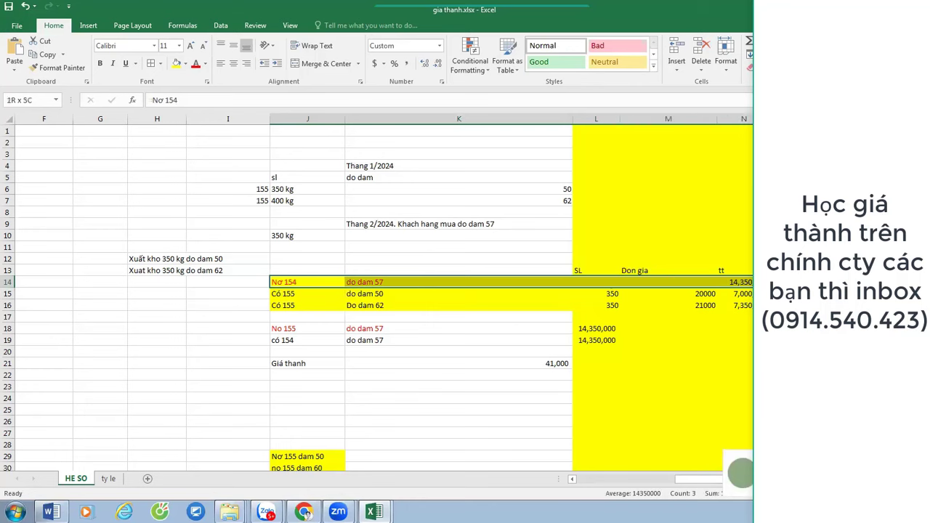
click(414, 282)
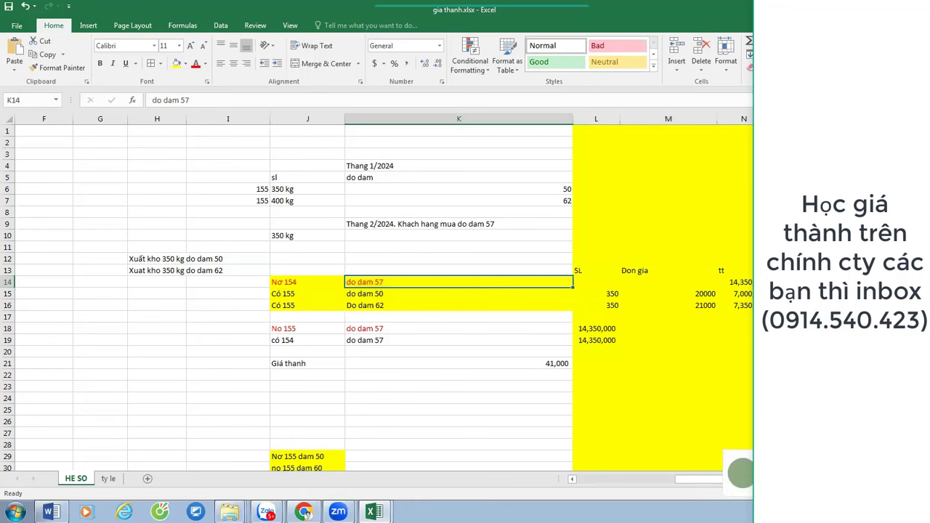
click(736, 282)
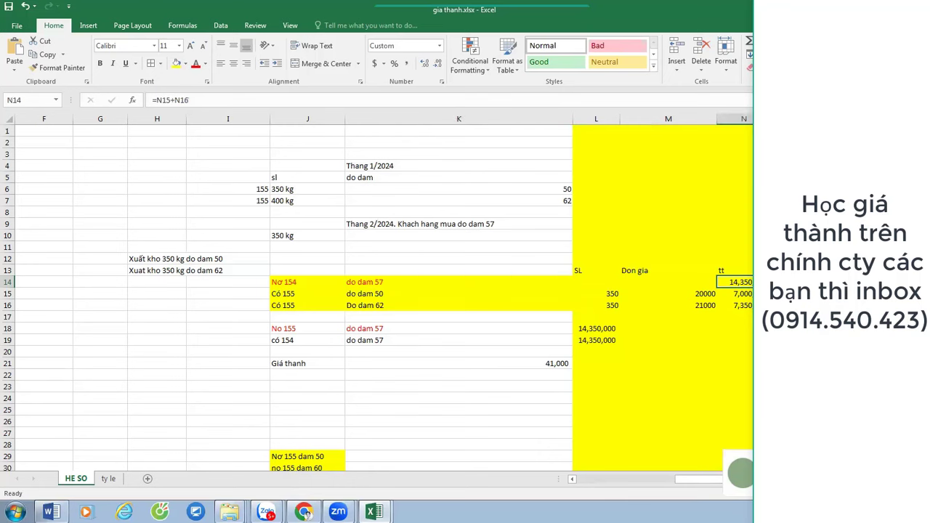
Examine the unit cost formula in K21 together with the issued quantity in L15 and the grade 57 lines of both entries.
click(615, 293)
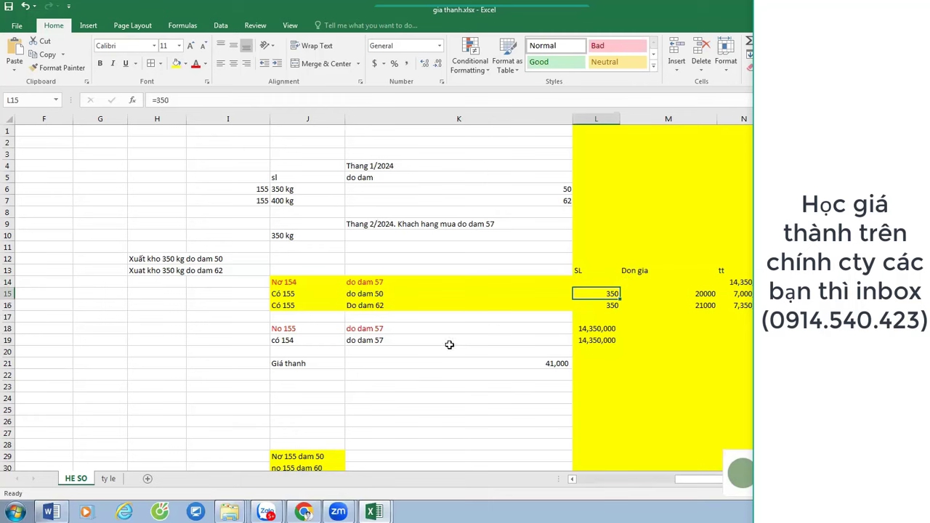
double_click(554, 361)
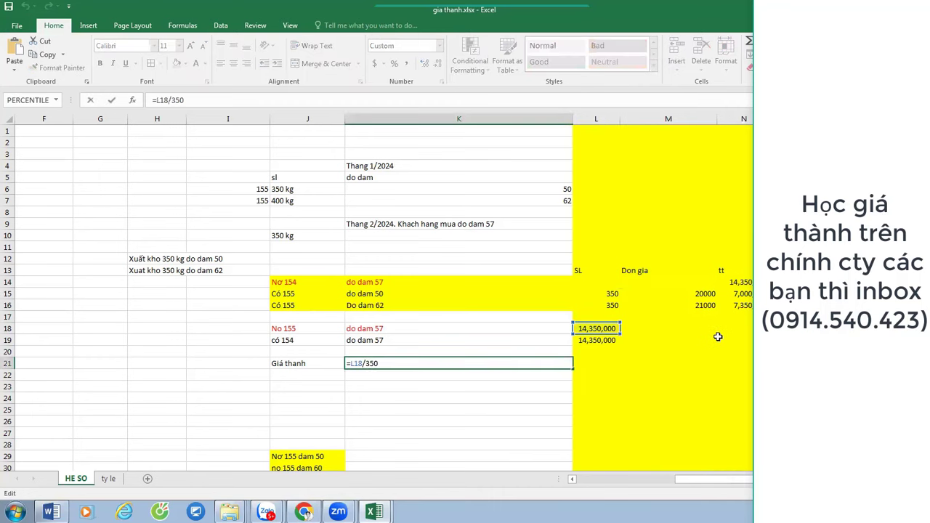
key(Return)
key(Up)
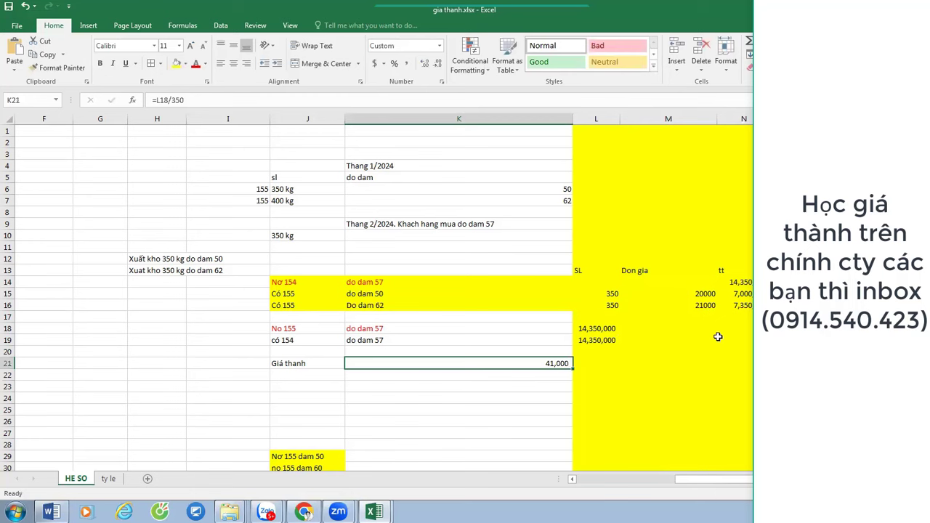
click(647, 318)
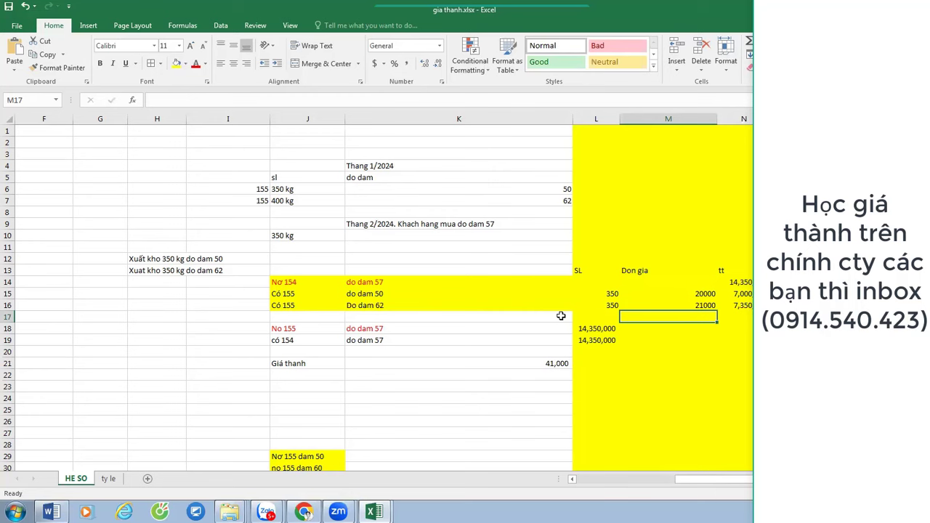
click(414, 285)
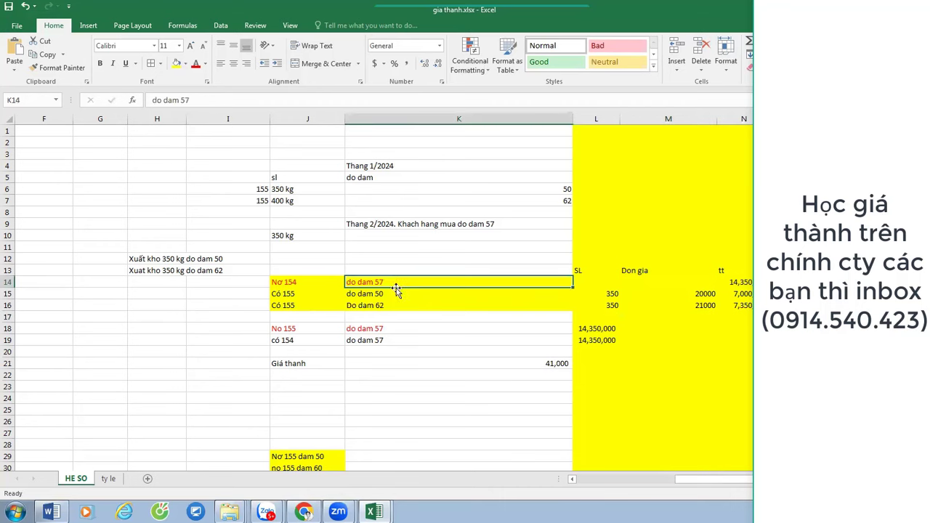
click(429, 328)
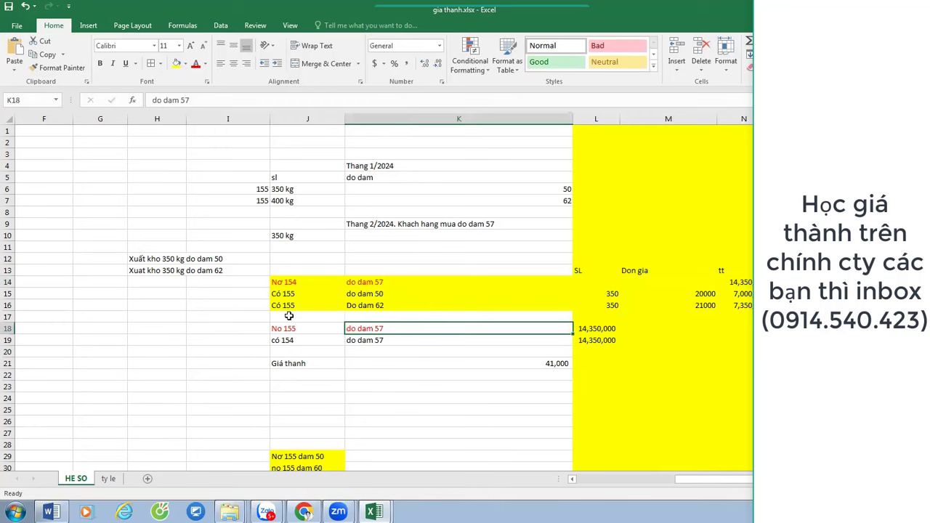
click(298, 317)
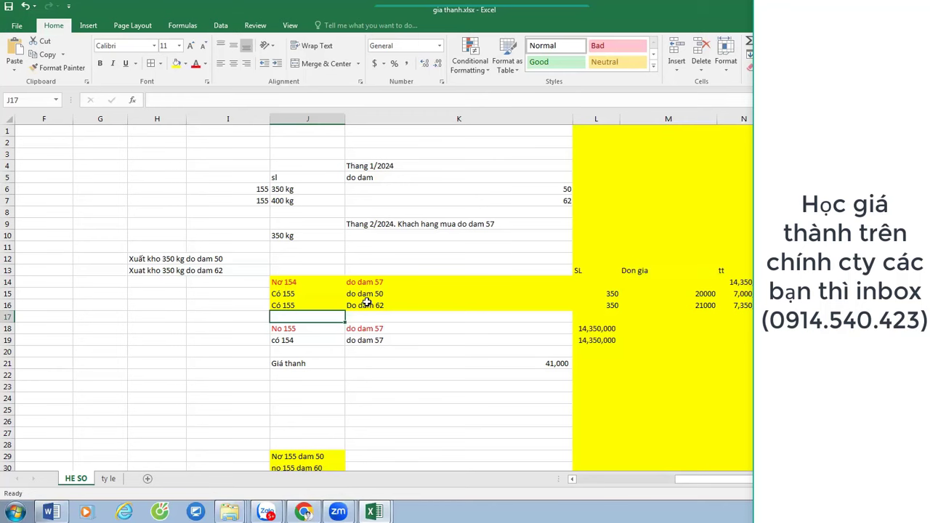
Save the workbook.
scroll(435, 296, down, 2)
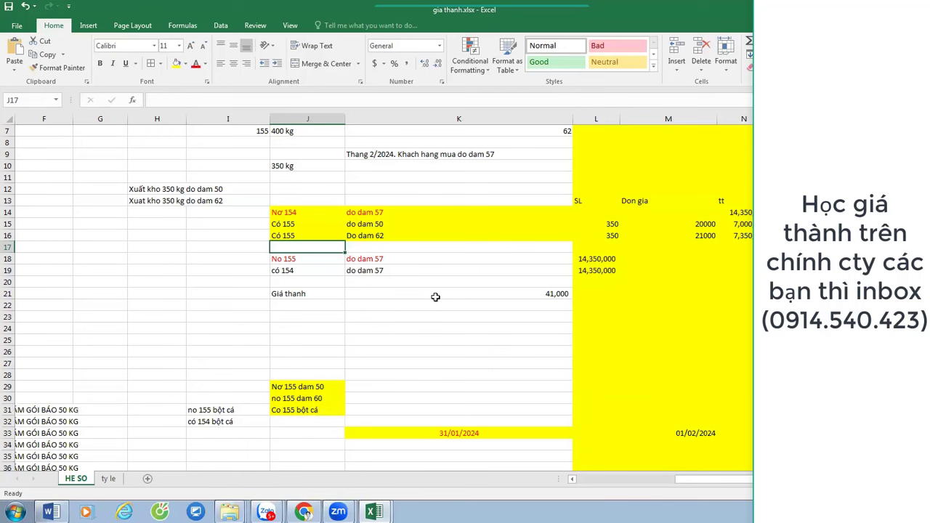
click(525, 291)
click(281, 325)
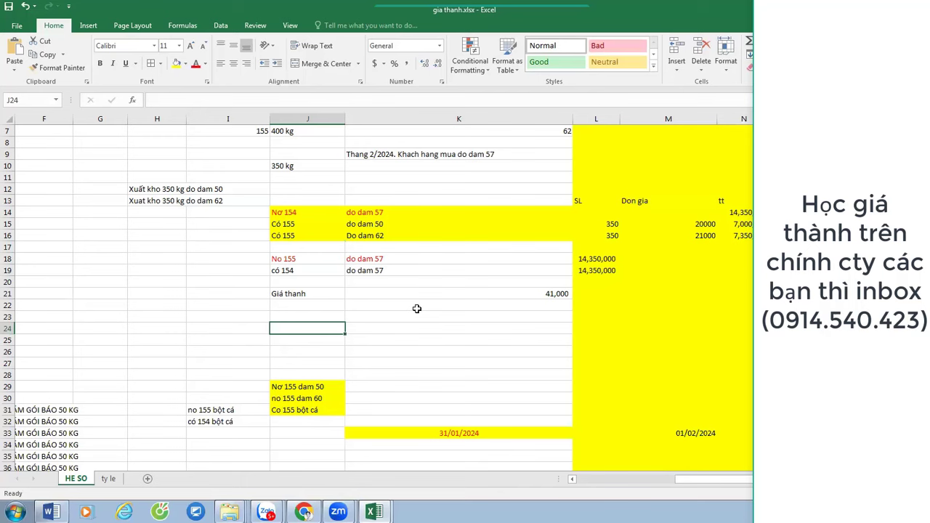
key(ctrl+s)
Examine the grinding workshop block in I41:I48, the "bột cá" entries in row 31 and the graded quantities in K44:K46.
scroll(524, 332, up, 1)
scroll(538, 362, down, 7)
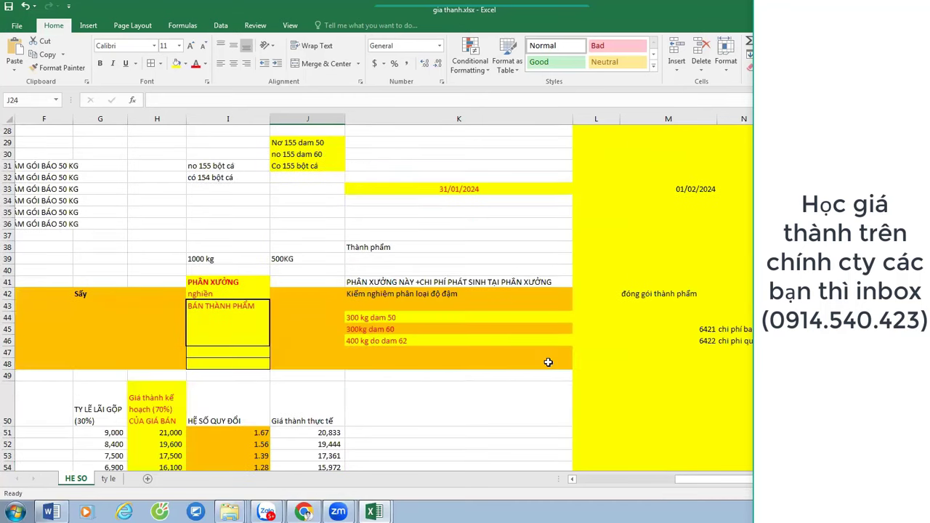
drag(211, 281, 225, 364)
drag(245, 282, 247, 364)
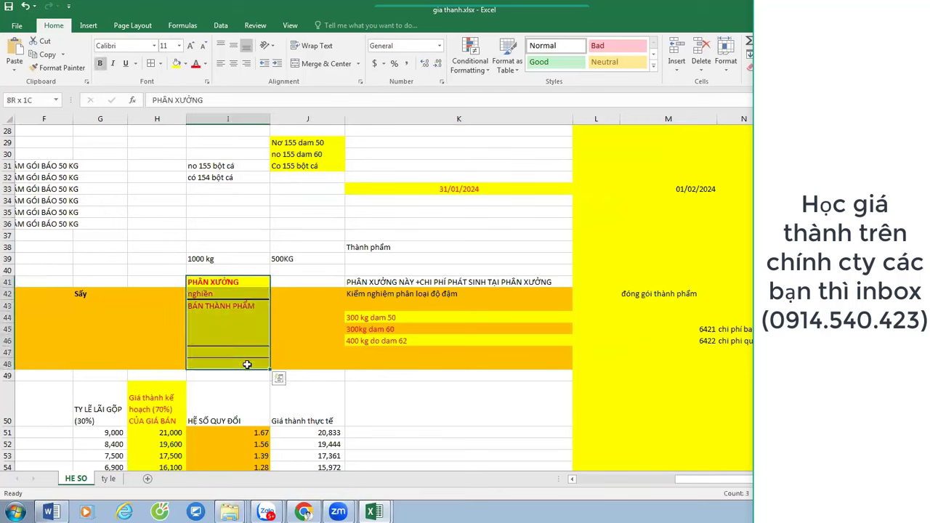
drag(259, 282, 262, 363)
drag(255, 284, 240, 362)
scroll(325, 278, up, 2)
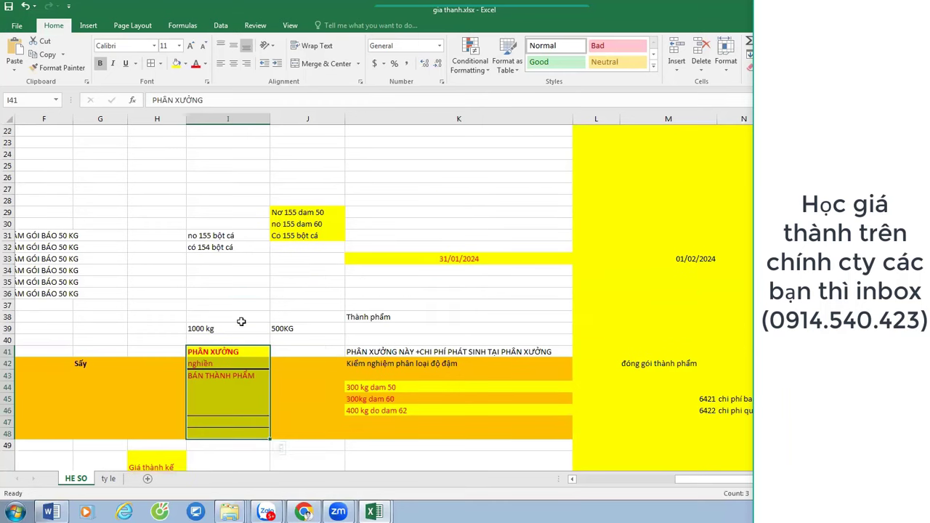
drag(234, 236, 235, 245)
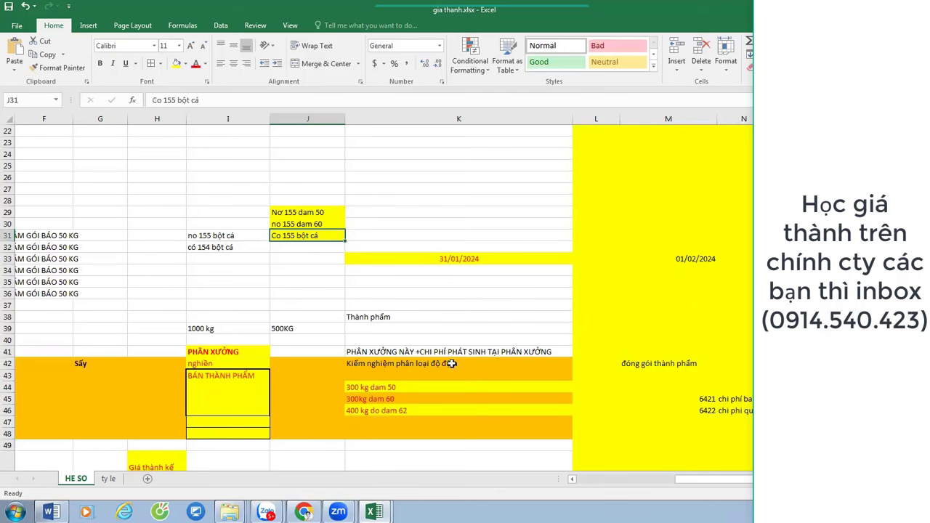
drag(431, 410, 434, 388)
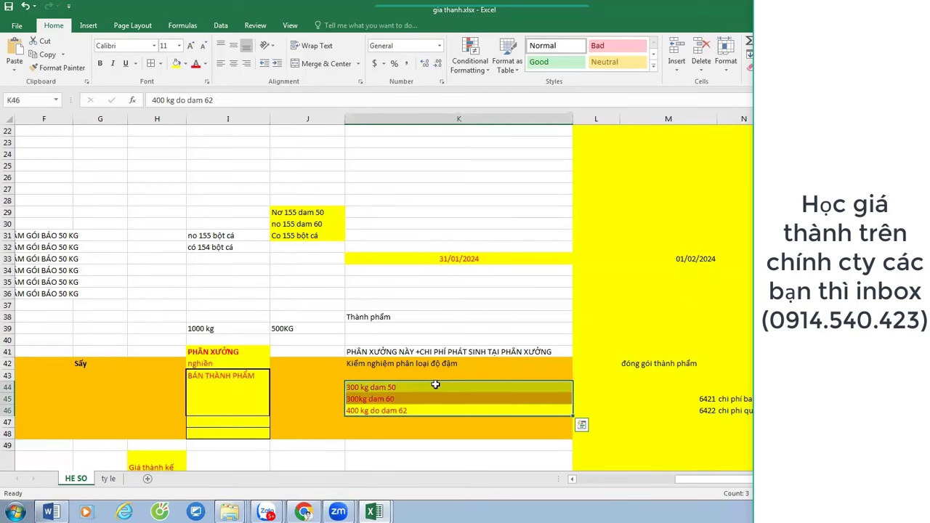
key(Up)
key(Up)
Add borders to all cells of the "bột cá" journal entry block in I29:K32.
drag(436, 236, 298, 212)
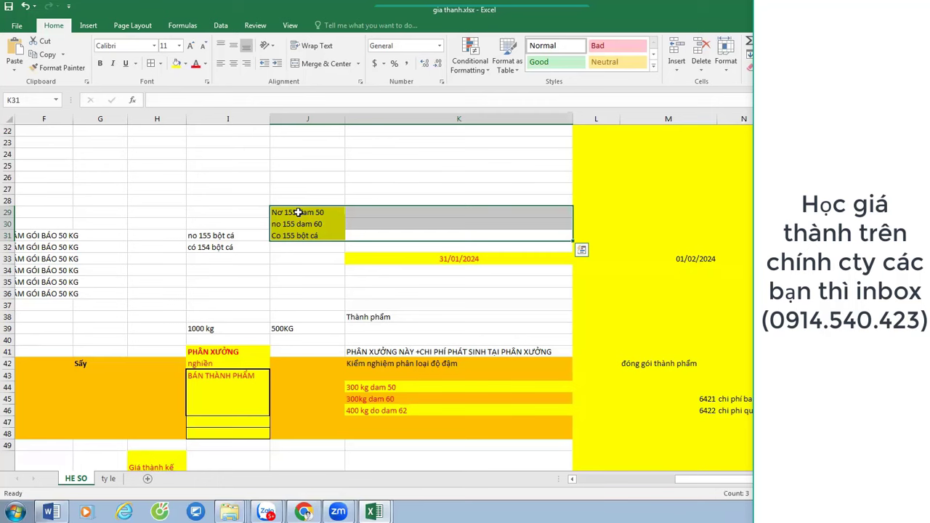
drag(264, 217, 359, 243)
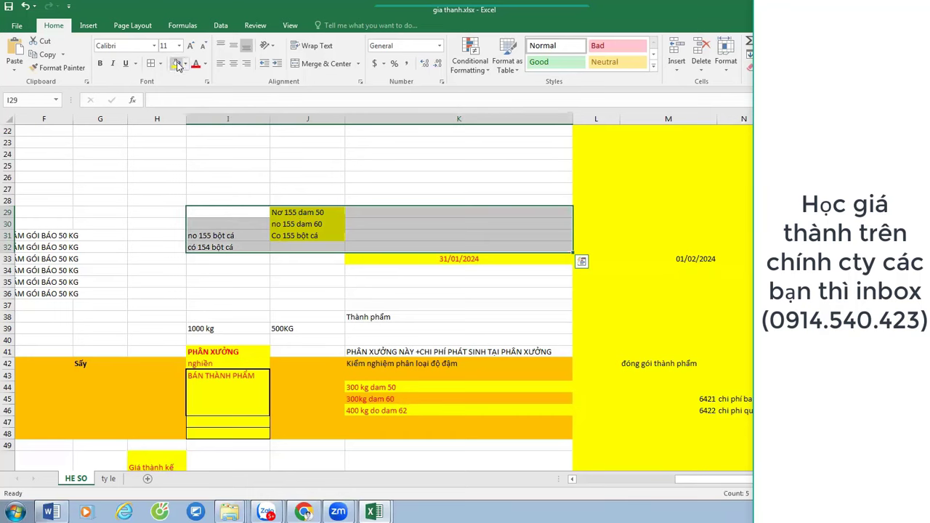
click(151, 63)
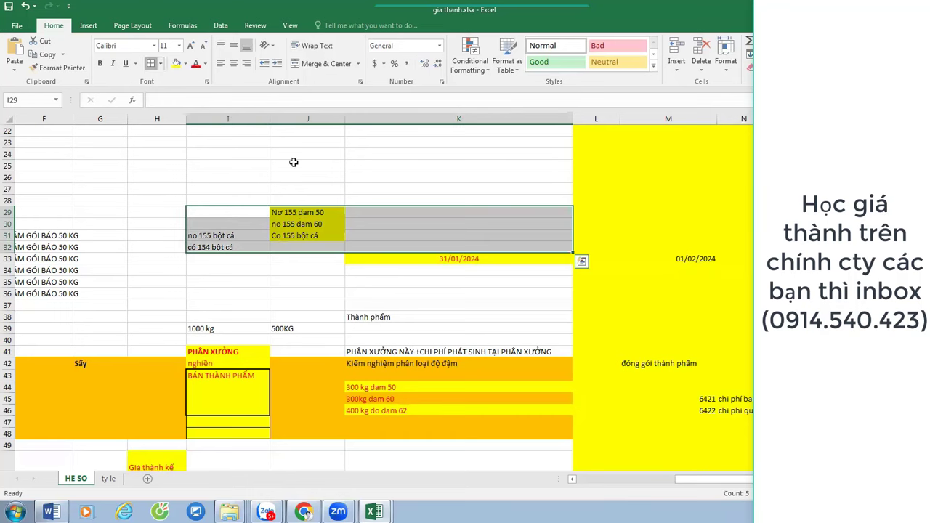
click(426, 190)
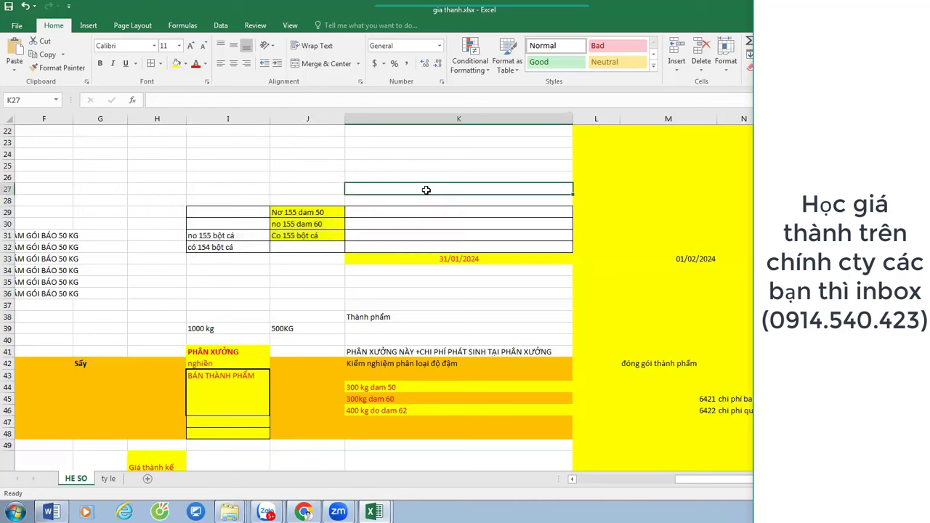